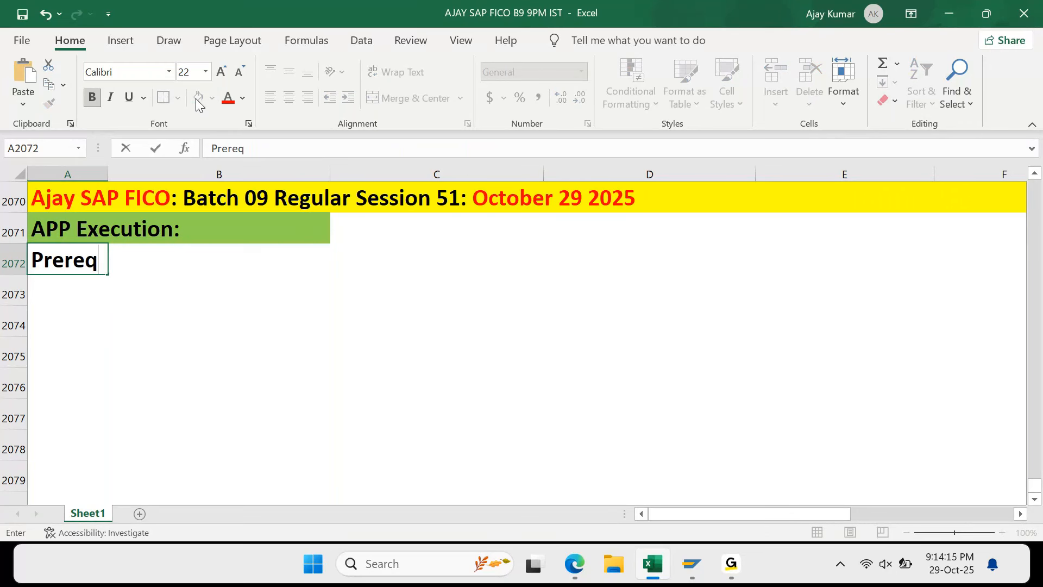
# Complete cell A2072 so that it reads "Prerequisite: Configure and post payment through F110"
pyautogui.write('iu')
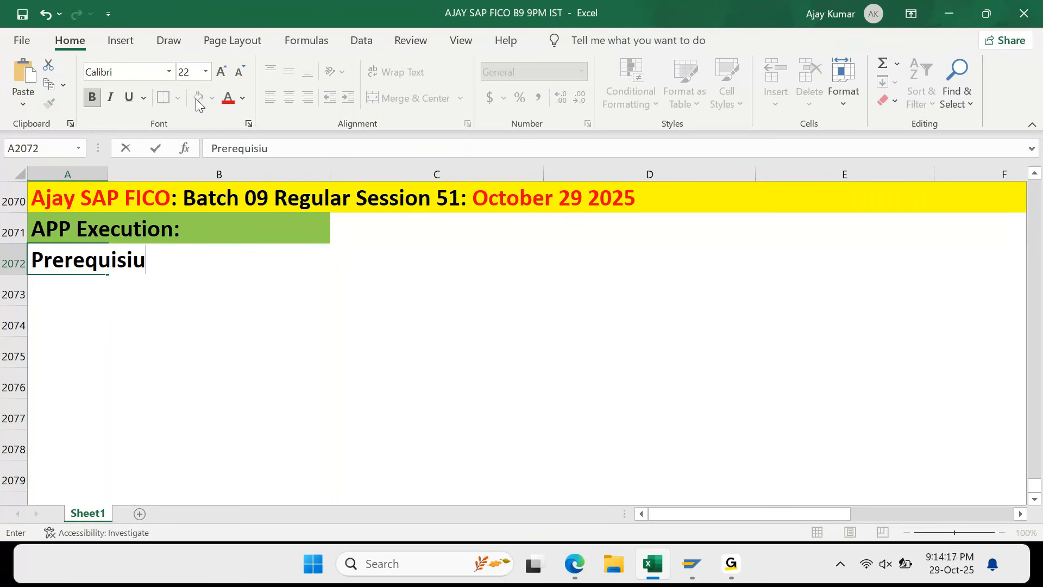
pyautogui.press('BackSpace')
pyautogui.write('te: COnfi')
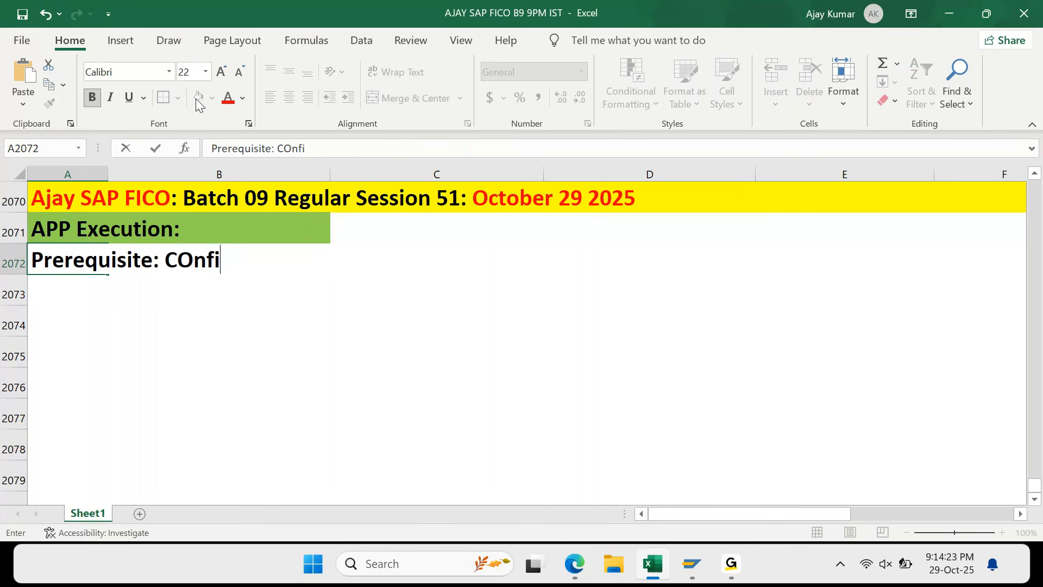
pyautogui.write('gua=r')
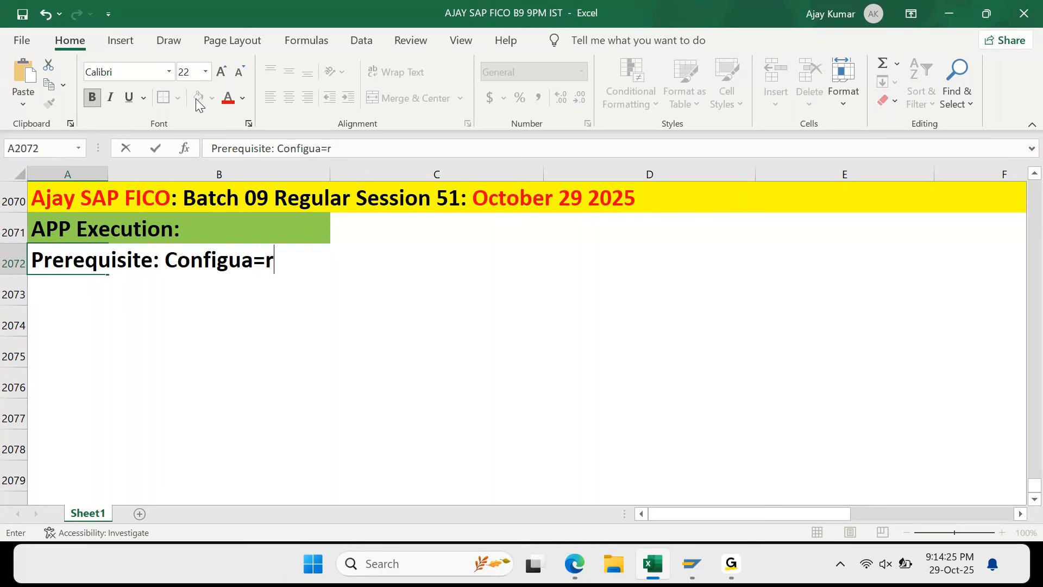
pyautogui.press('BackSpace')
pyautogui.press('BackSpace')
pyautogui.press('BackSpace')
pyautogui.write('re ad')
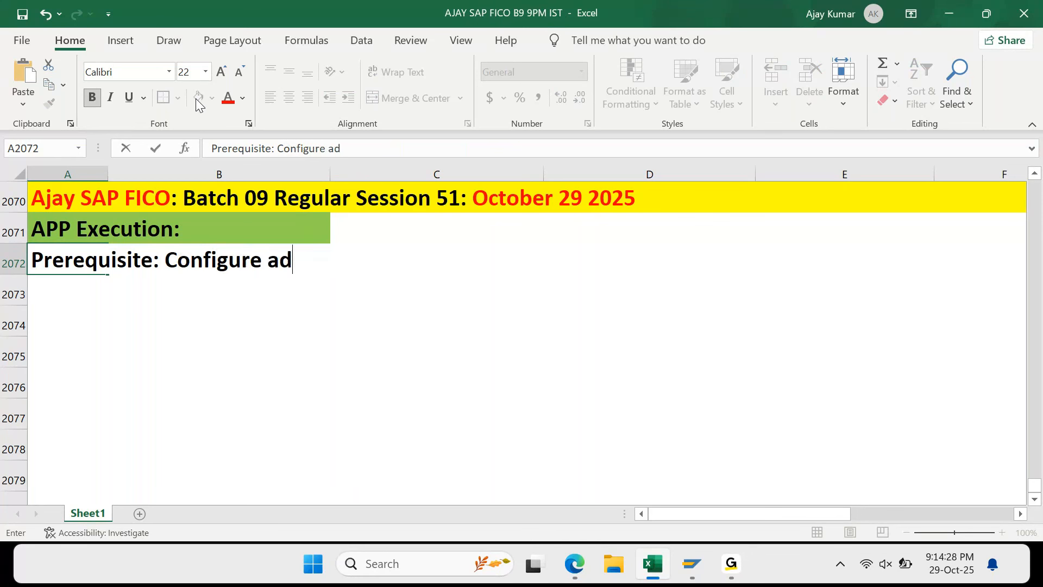
pyautogui.press('BackSpace')
pyautogui.write('nd po')
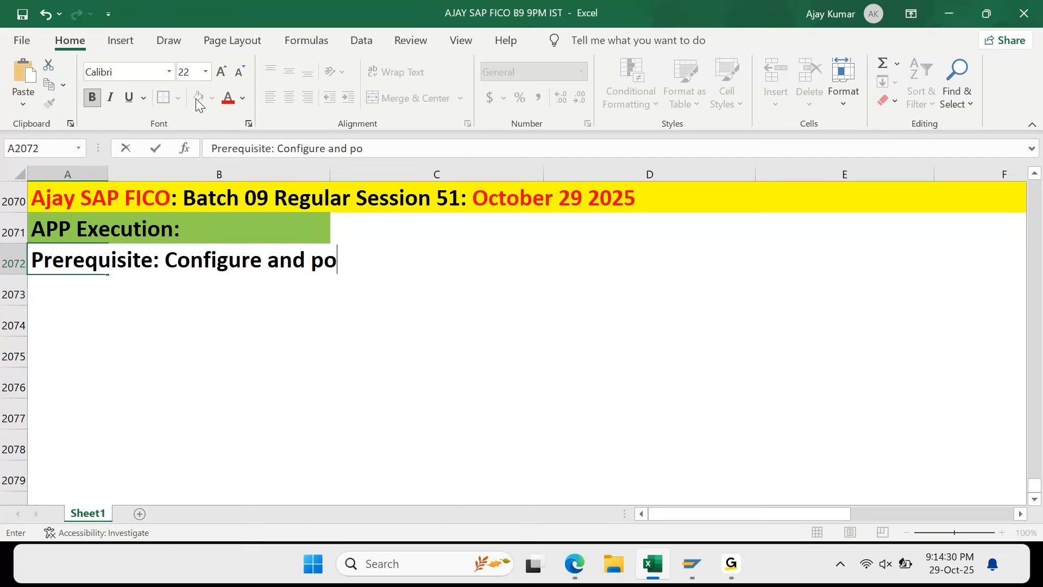
pyautogui.write('st paym')
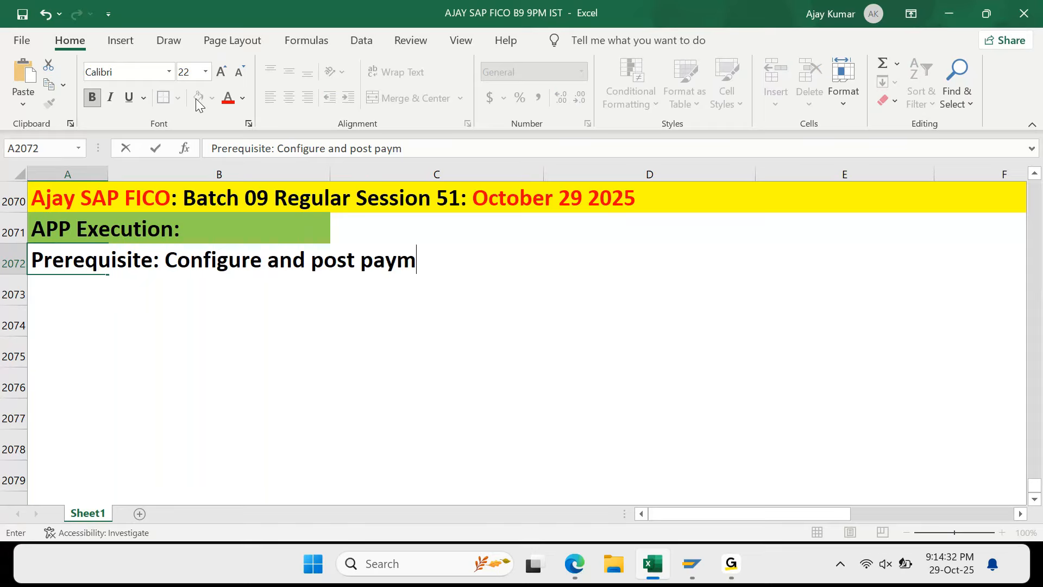
pyautogui.write('ent through')
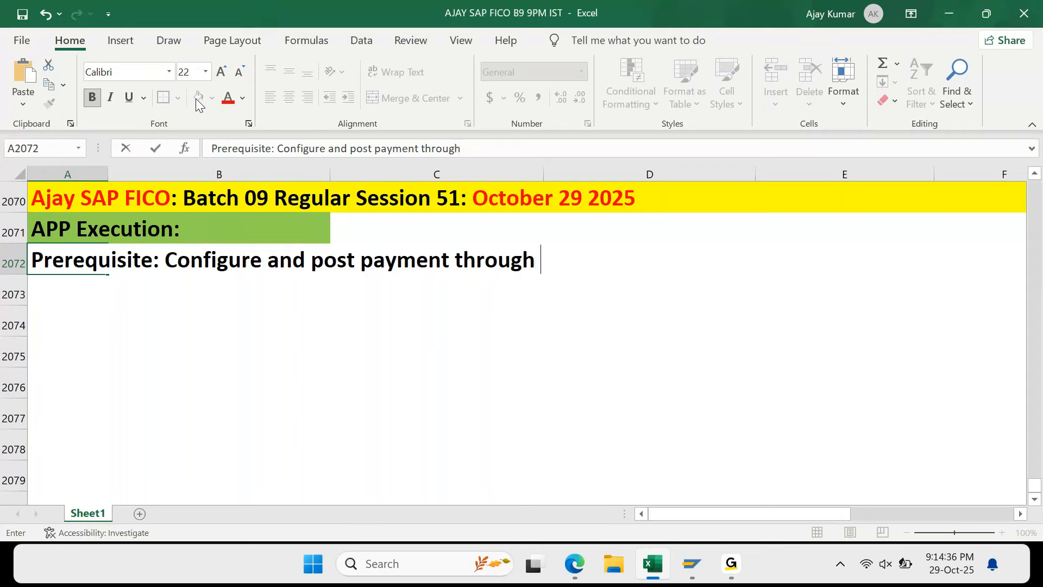
pyautogui.write('F110')
pyautogui.press('Return')
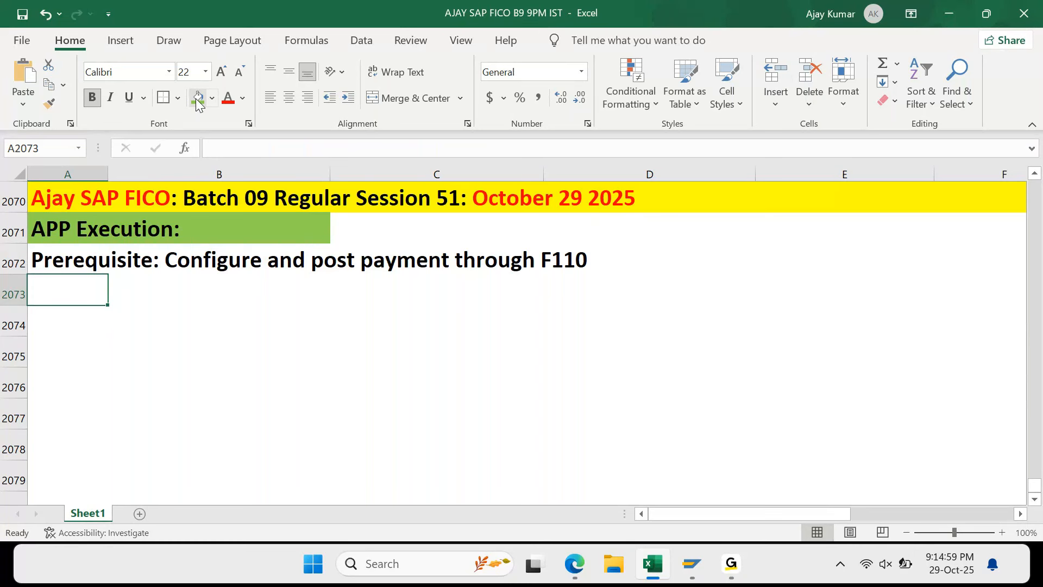
# Search the sheet for "partial" and review the notes on partial, residual, excess and advance payments
pyautogui.write('Vedn')
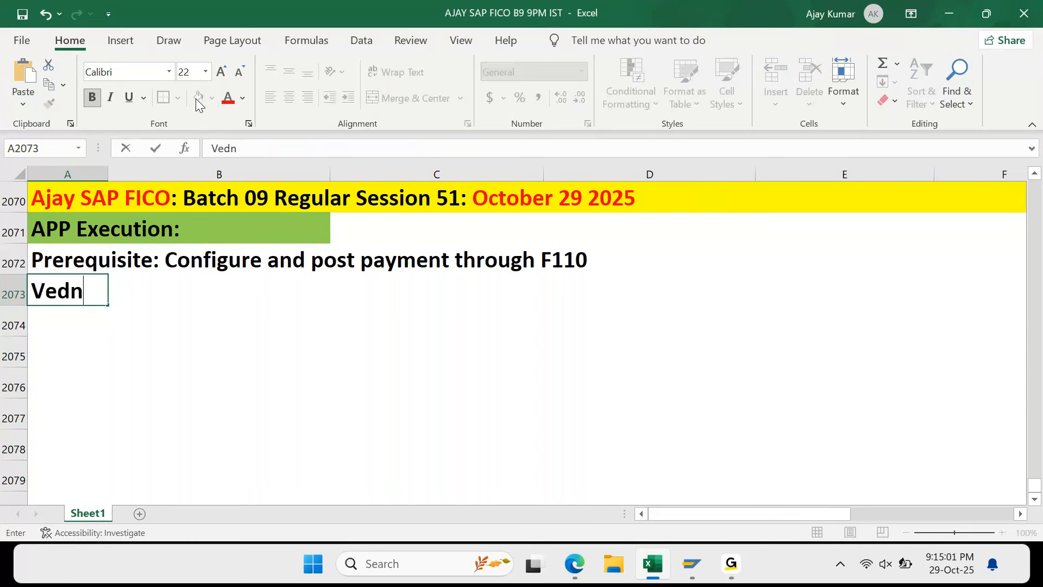
pyautogui.press('Escape')
pyautogui.hotkey('ctrl', 'f')
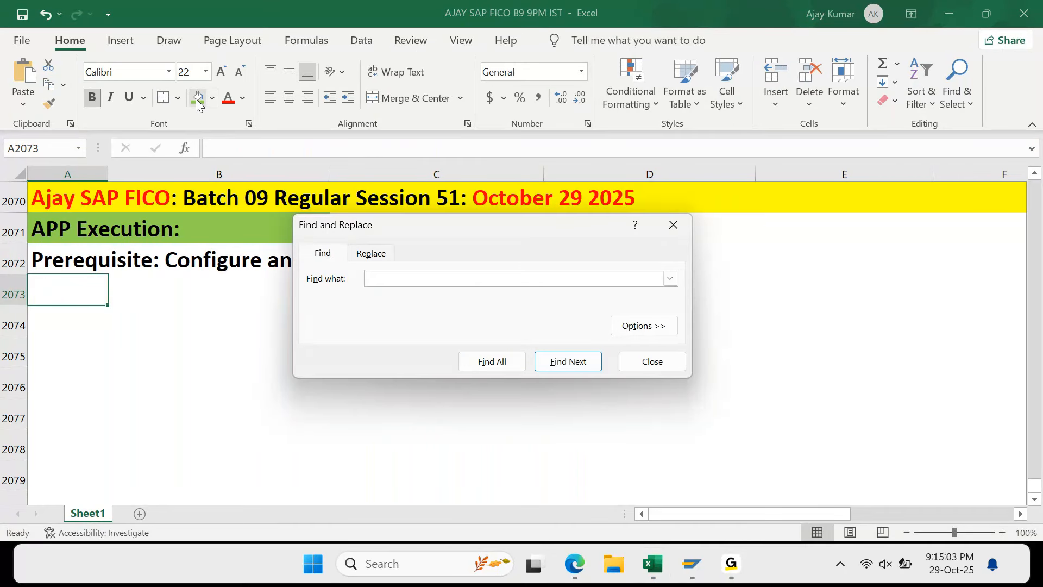
pyautogui.write('partia')
pyautogui.press('Return')
pyautogui.write('l')
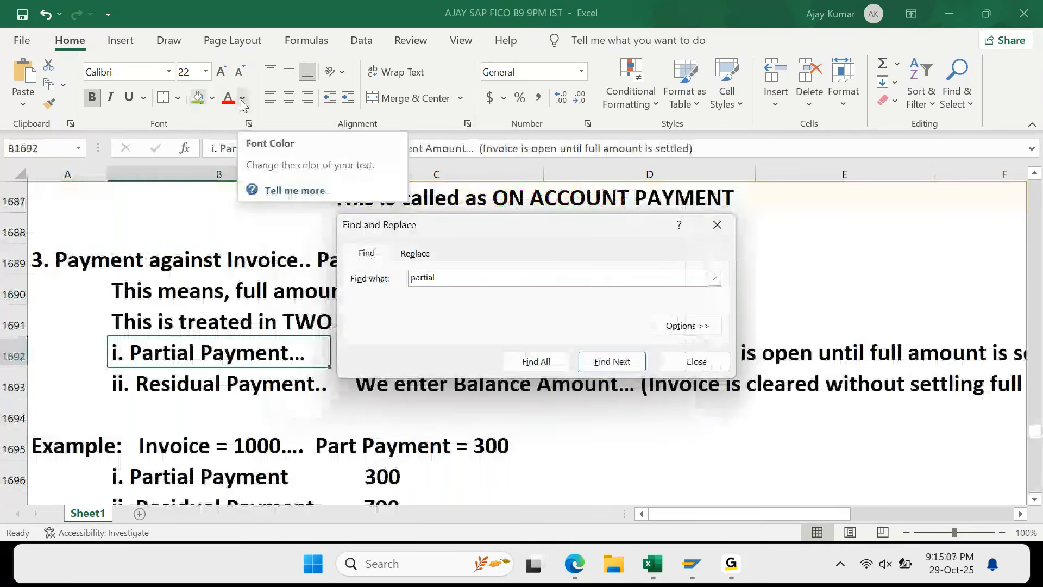
pyautogui.press('Escape')
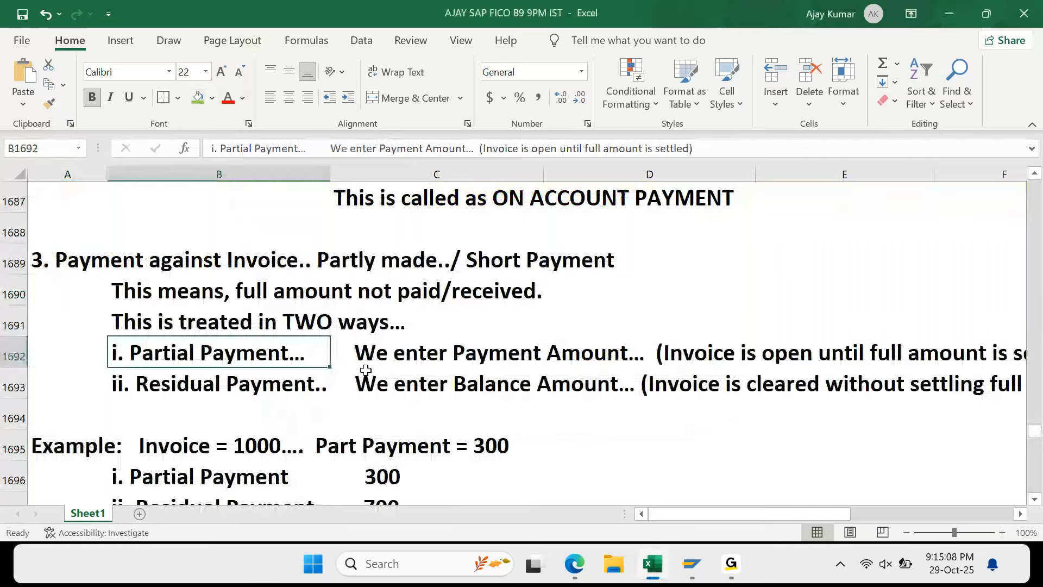
pyautogui.scroll(-3, 366, 370)
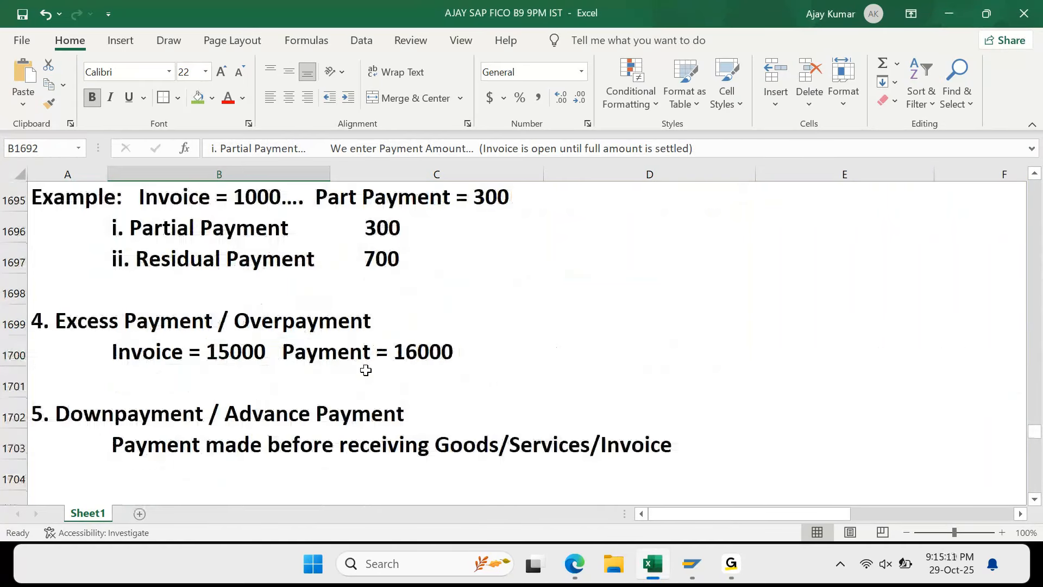
pyautogui.scroll(-2, 366, 370)
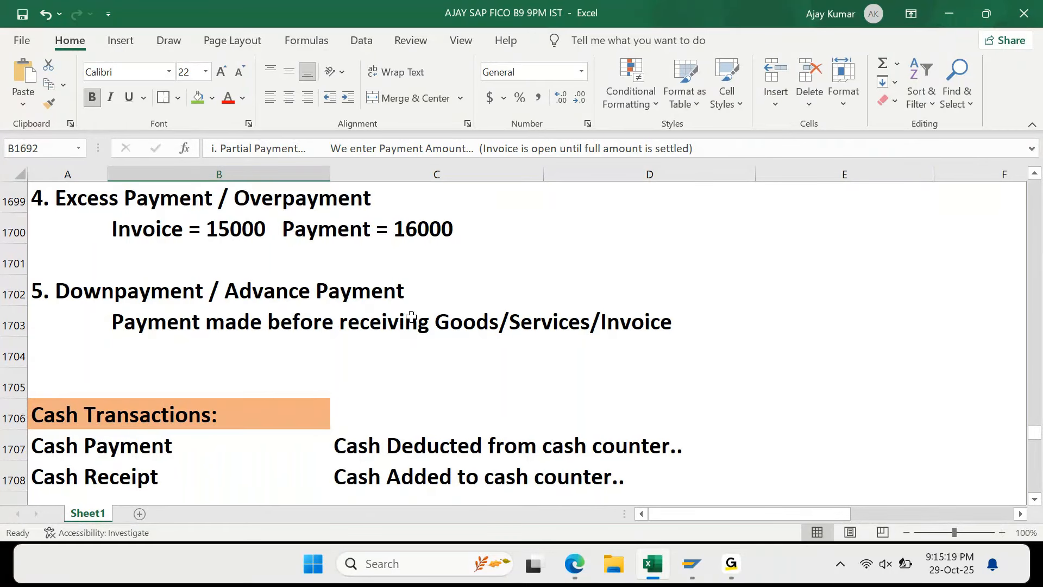
# Below the prerequisite line, in cell A2073, enter "Case 1: Create a Vendor and post one invoice and pay through F110."
pyautogui.hotkey('ctrl', 'Right')
pyautogui.hotkey('ctrl', 'Down')
pyautogui.hotkey('ctrl', 'Left')
pyautogui.hotkey('ctrl', 'Up')
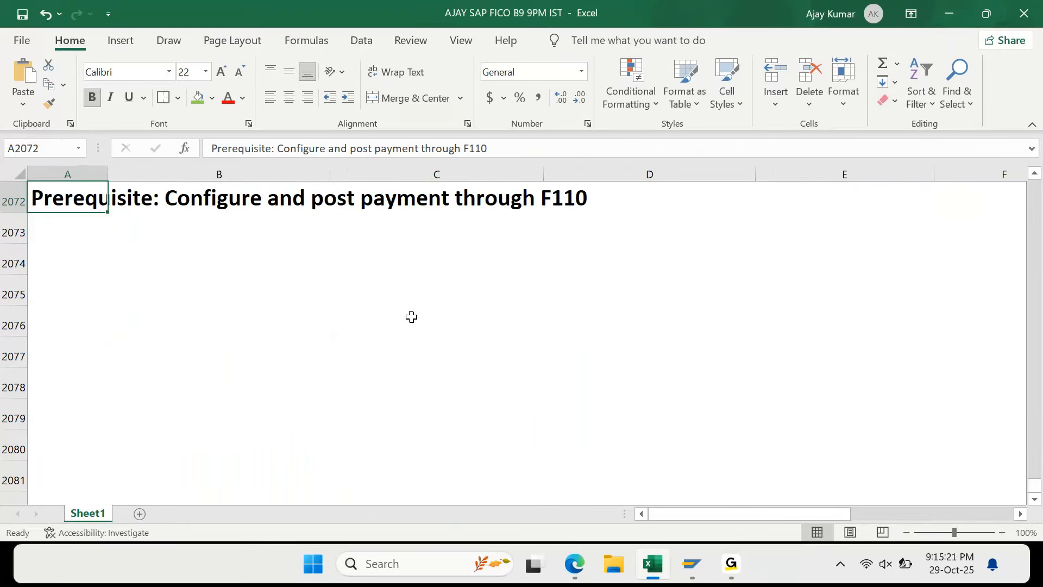
pyautogui.press('Up')
pyautogui.press('Up')
pyautogui.press('Up')
pyautogui.press('Down')
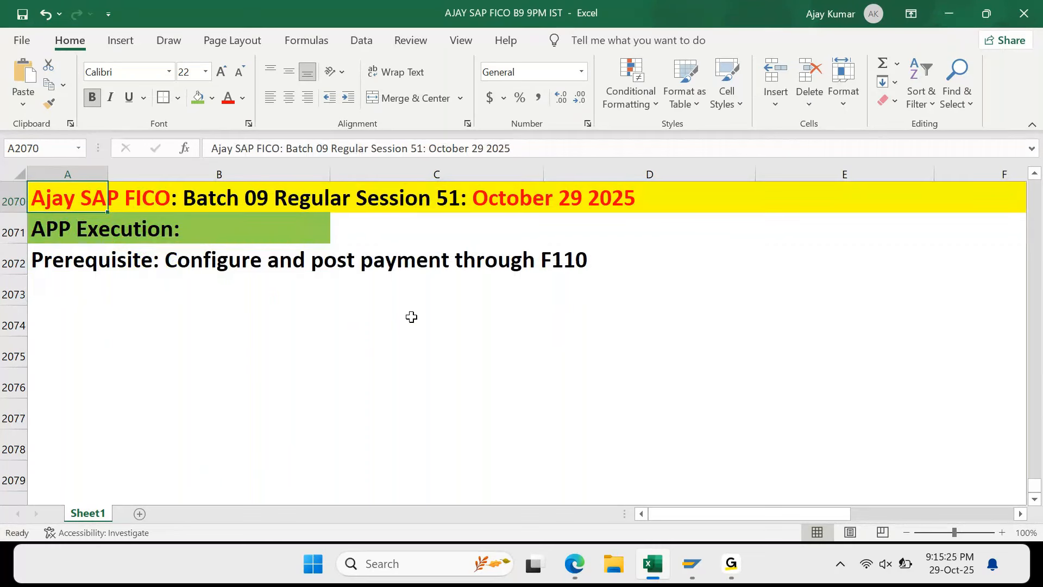
pyautogui.press('Down')
pyautogui.press('Down')
pyautogui.press('Down')
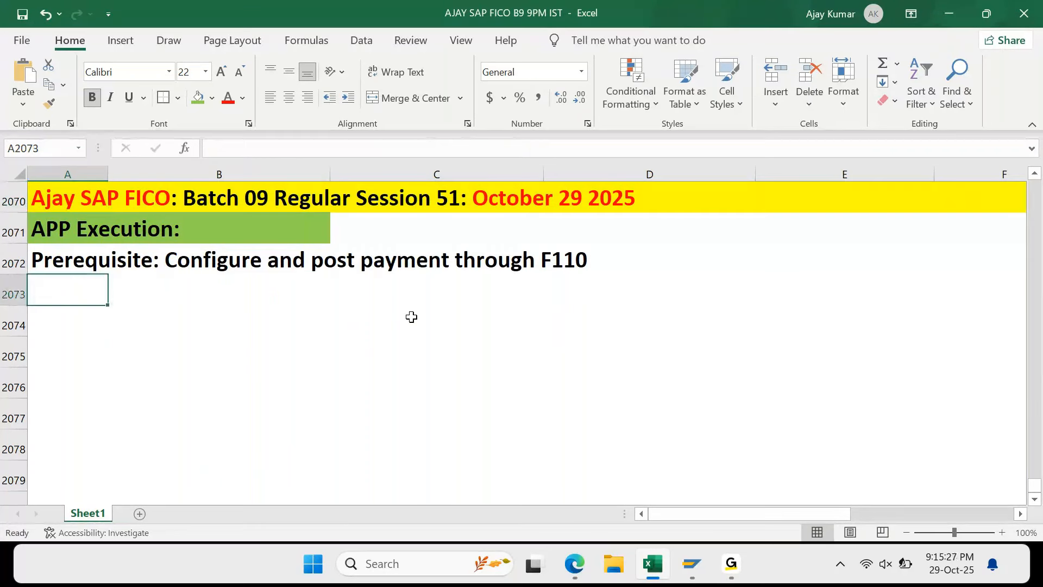
pyautogui.write('C')
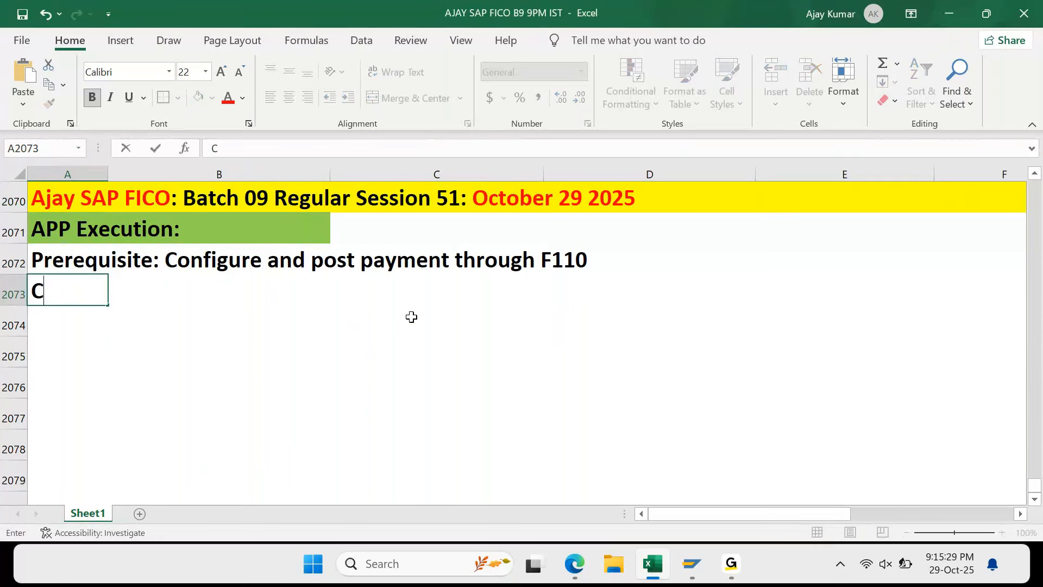
pyautogui.write('ase 1')
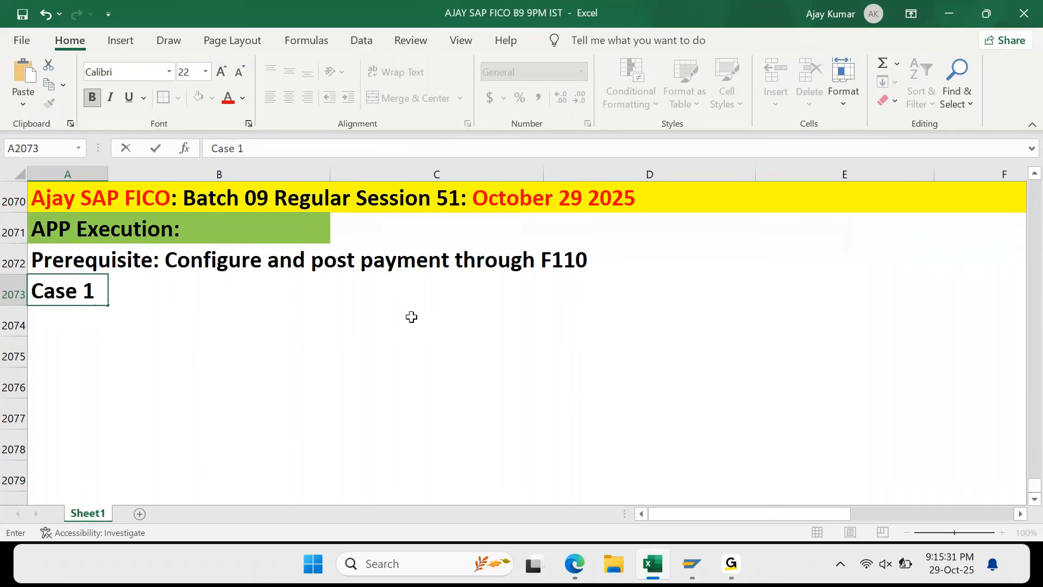
pyautogui.write(': Create')
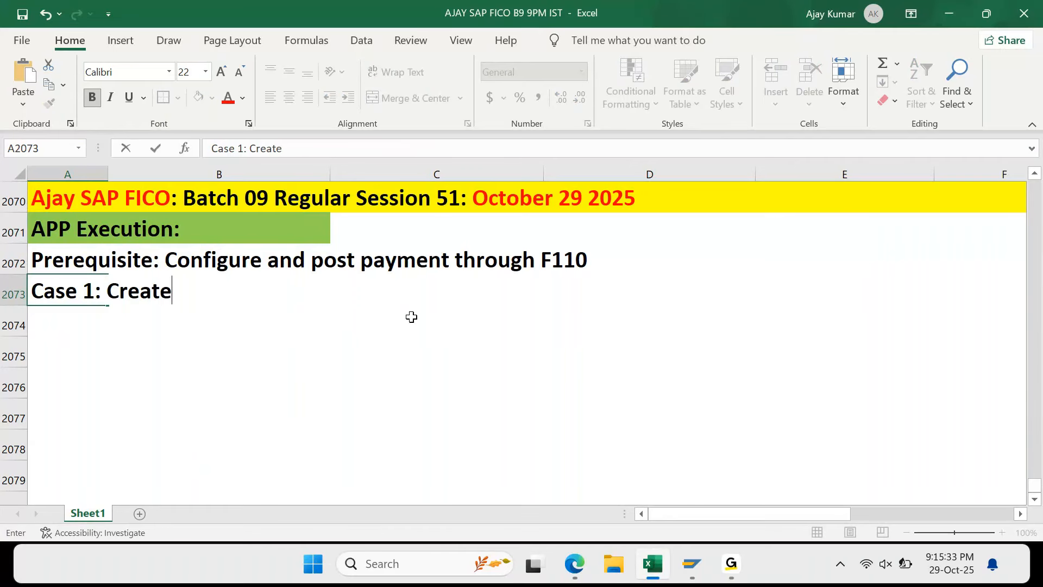
pyautogui.write(' a Vendor ')
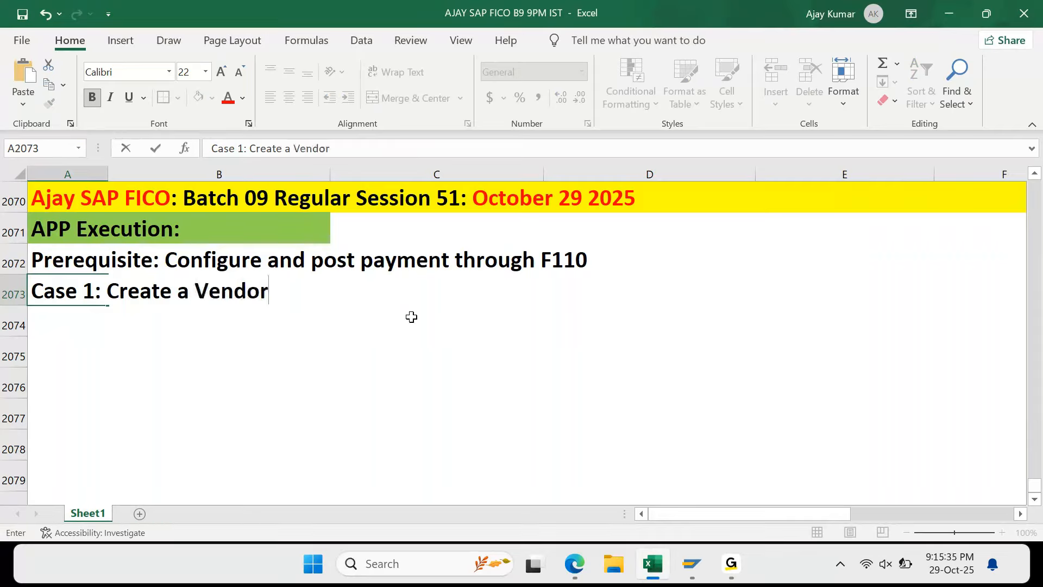
pyautogui.write('and post one')
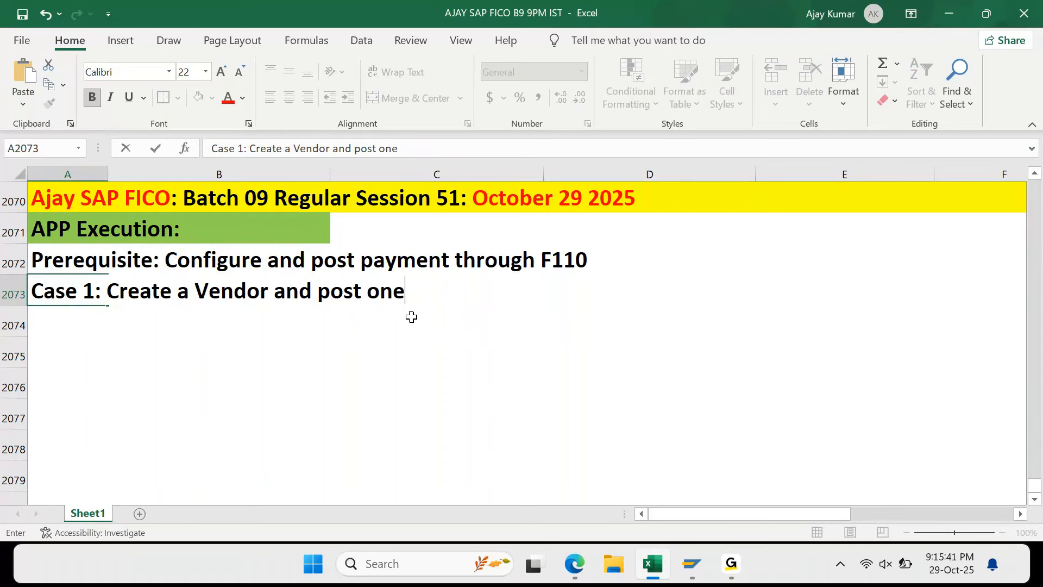
pyautogui.write(' invoice and pa')
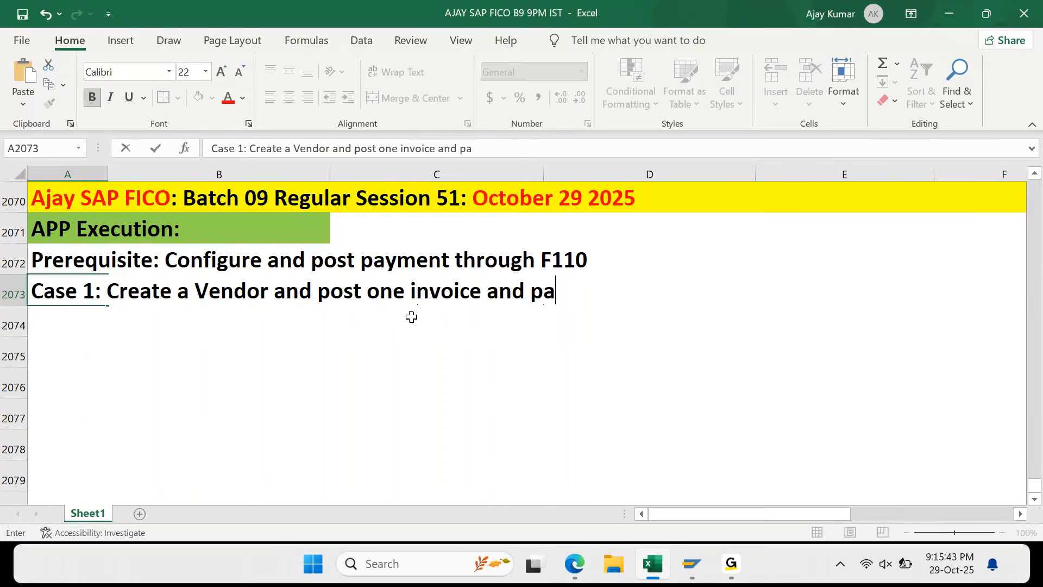
pyautogui.write('y throug')
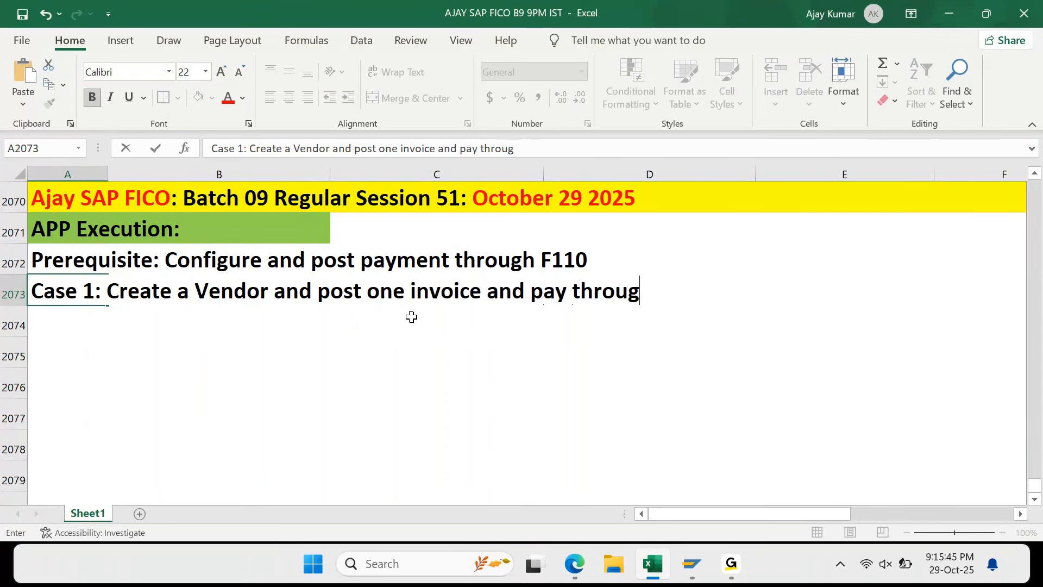
pyautogui.write('h F110.')
pyautogui.press('Return')
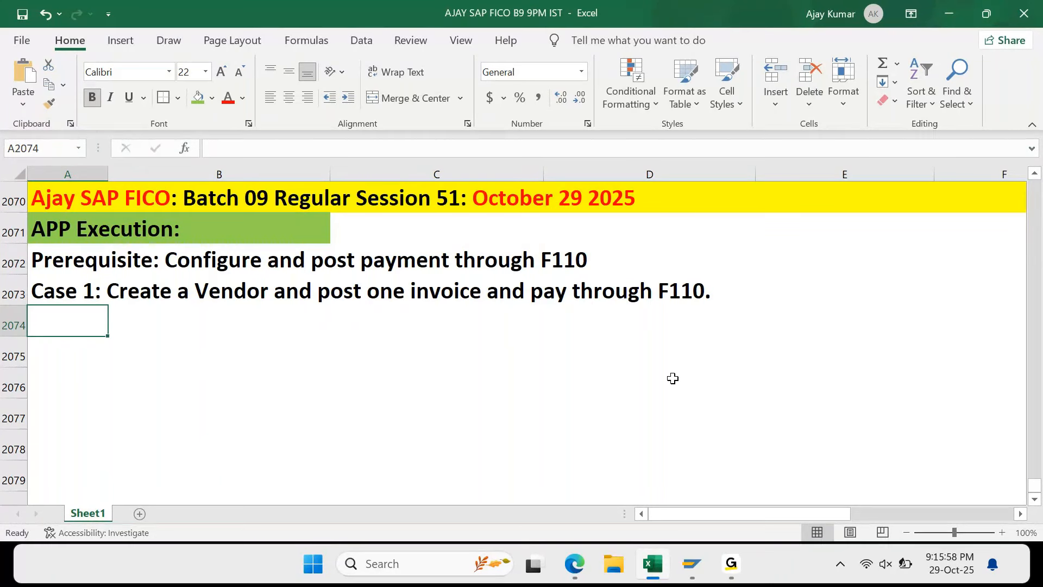
# Switch to SAP Logon, open the New P2 system and log on with the user name and account password
pyautogui.click(691, 563)
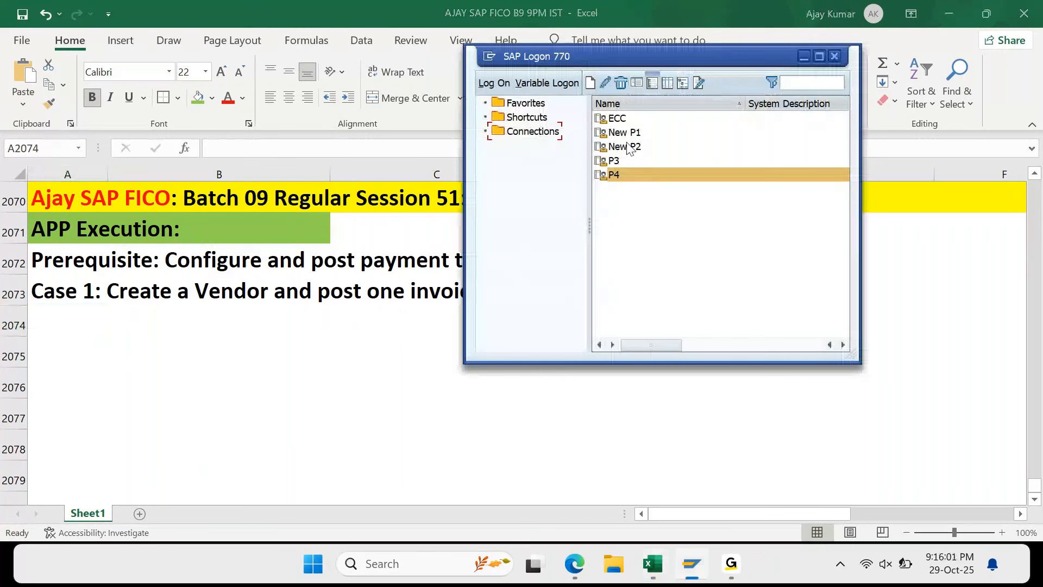
pyautogui.doubleClick(625, 147)
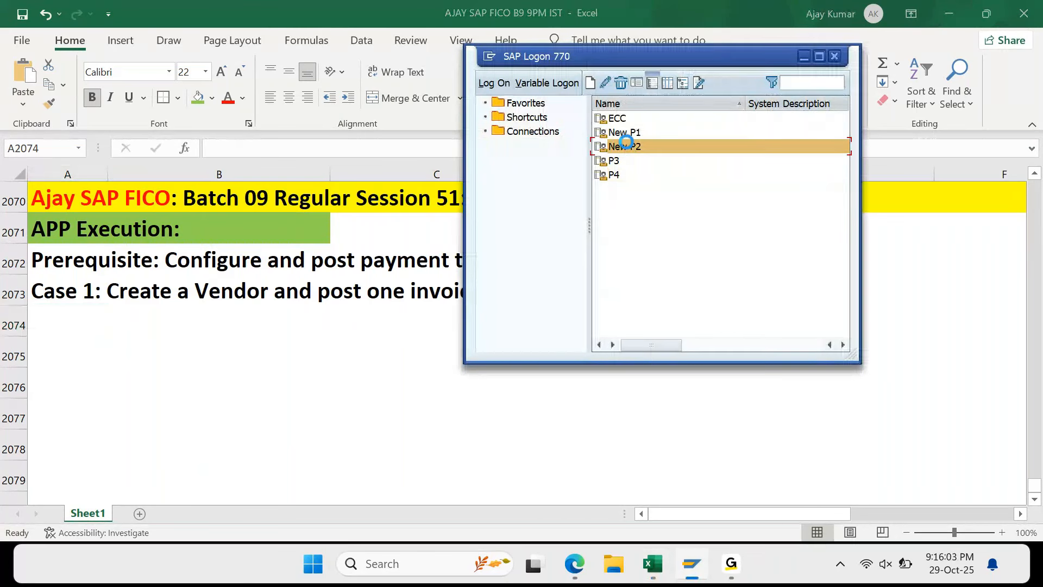
pyautogui.write('ajay')
pyautogui.press('Tab')
pyautogui.write('********')
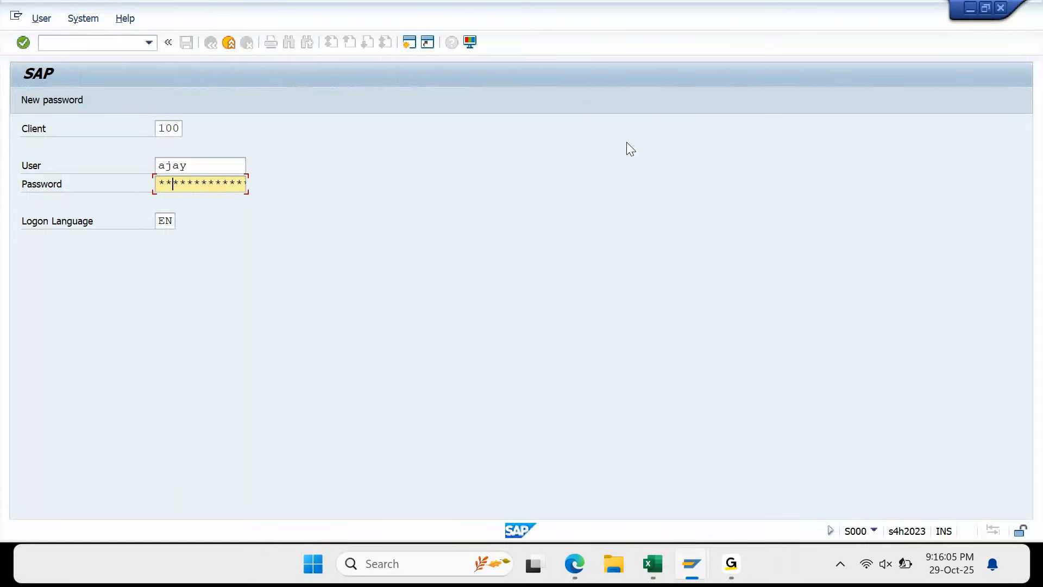
pyautogui.write('***')
pyautogui.press('Return')
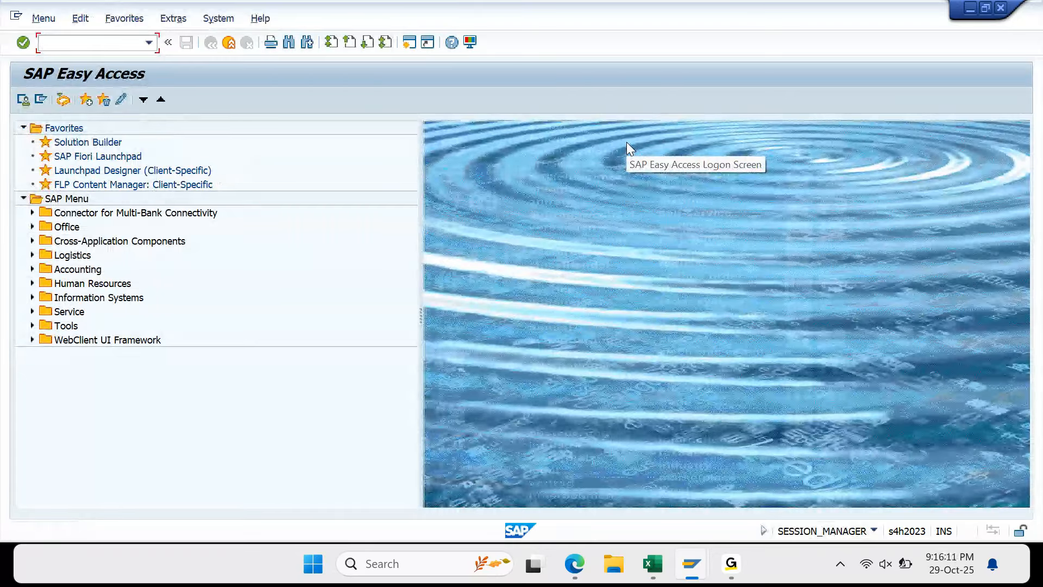
# Run the vendor line item display FBL1N for open items in company code CG69
pyautogui.write('FBL1N')
pyautogui.press('Return')
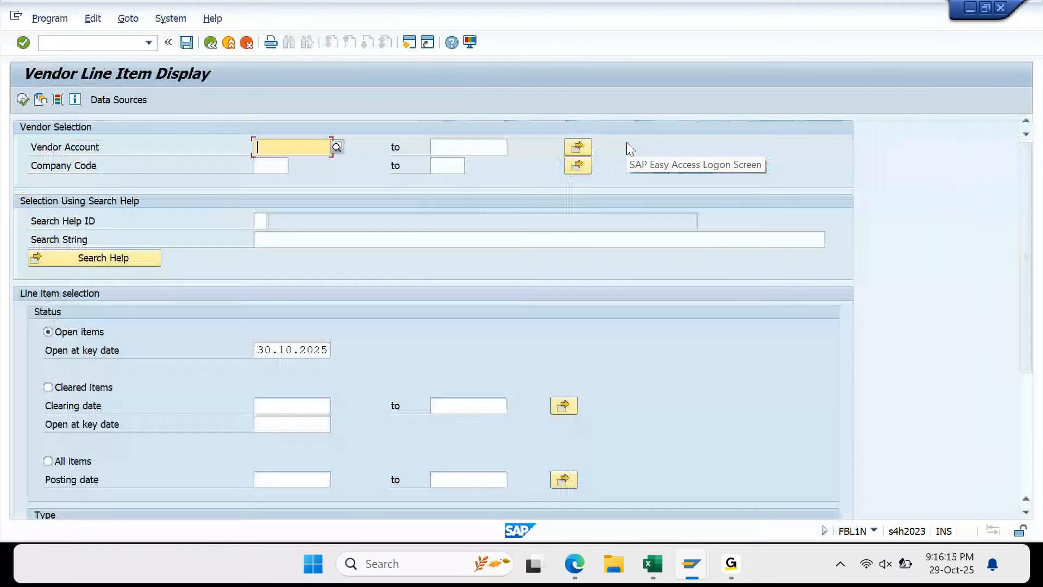
pyautogui.press('Tab')
pyautogui.press('Down')
pyautogui.press('Down')
pyautogui.press('Down')
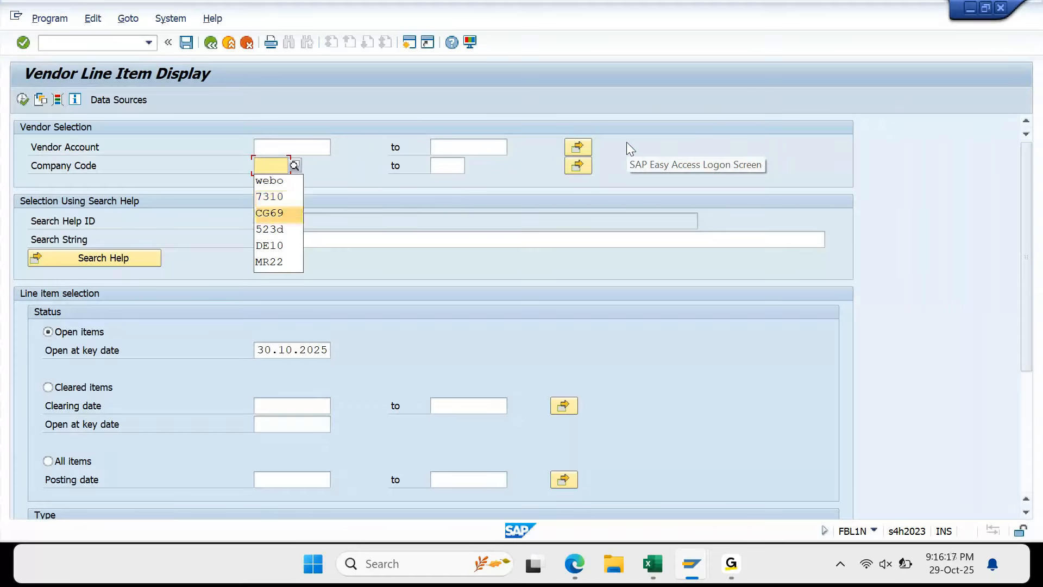
pyautogui.press('Return')
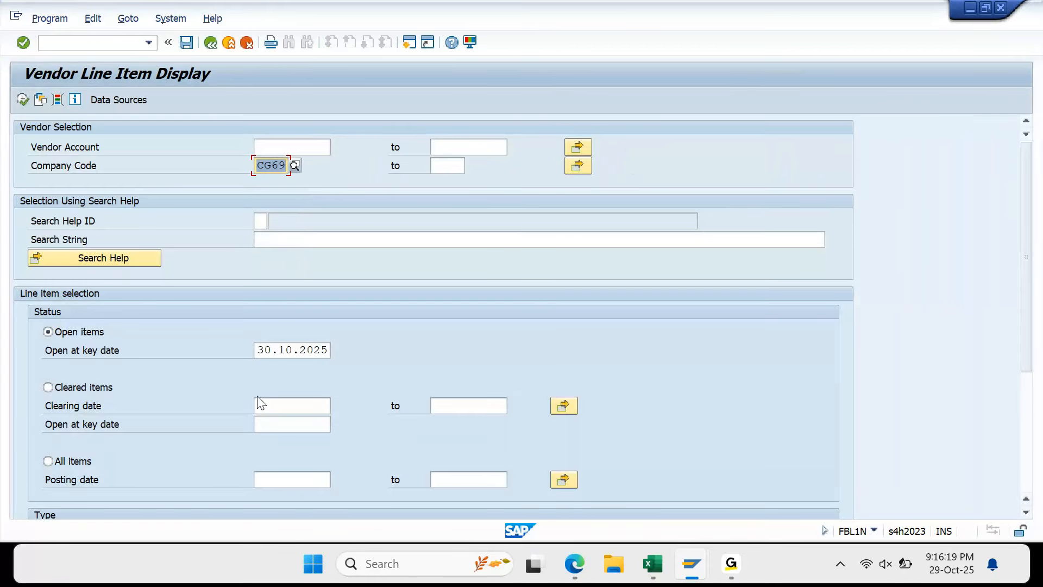
pyautogui.press('F8')
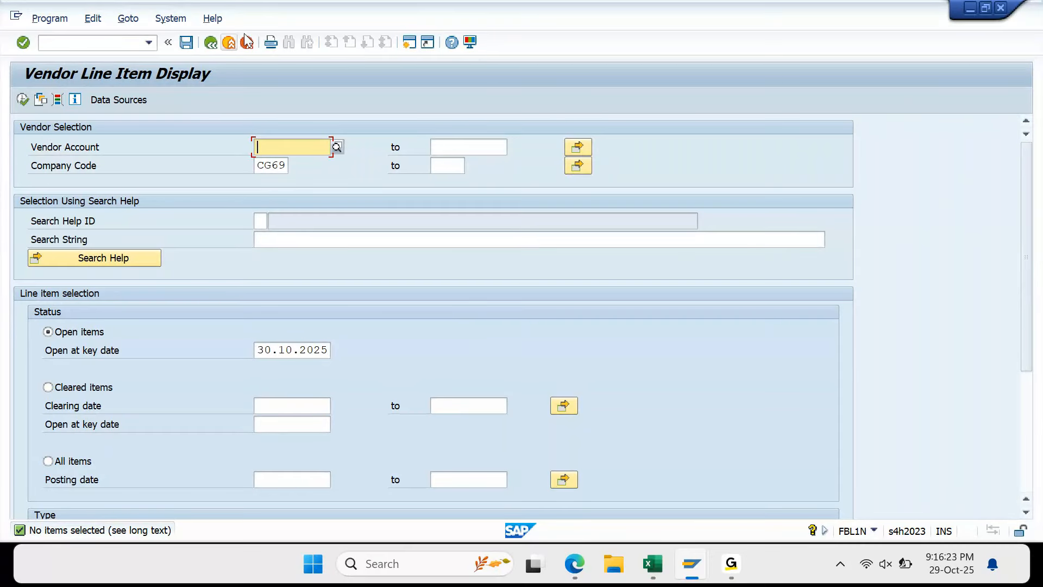
# Start vendor invoice entry F-43 in a new session and set the document date to 30.10.2025, matching the posting date
pyautogui.click(408, 41)
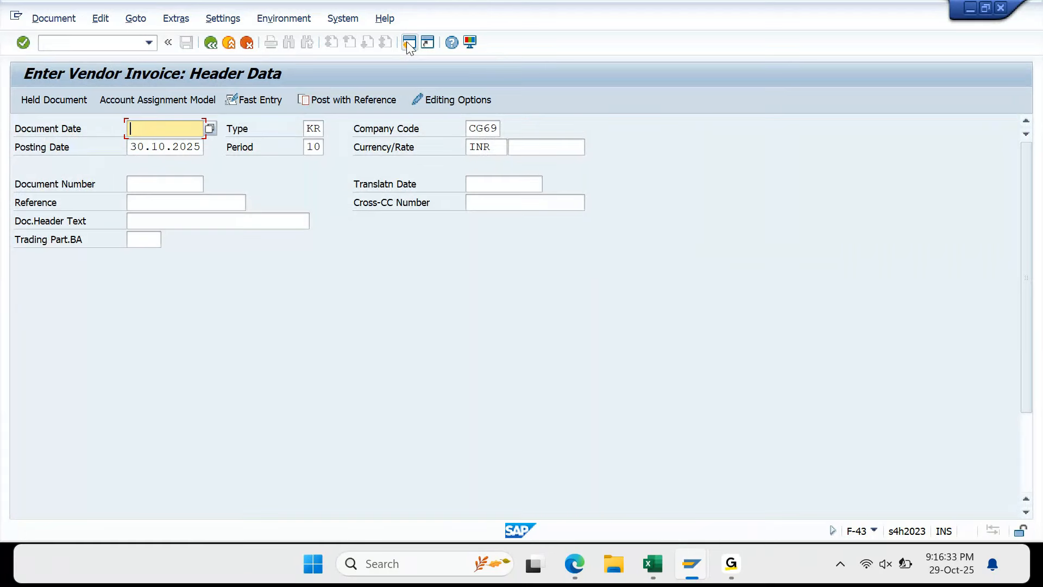
pyautogui.press('Down')
pyautogui.hotkey('ctrl', 'c')
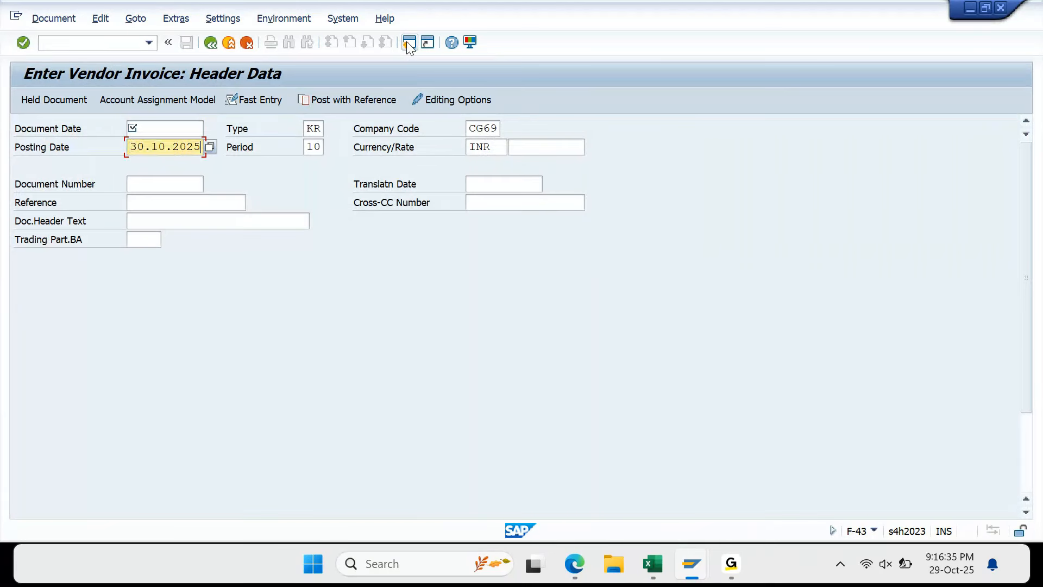
pyautogui.press('Up')
pyautogui.hotkey('ctrl', 'v')
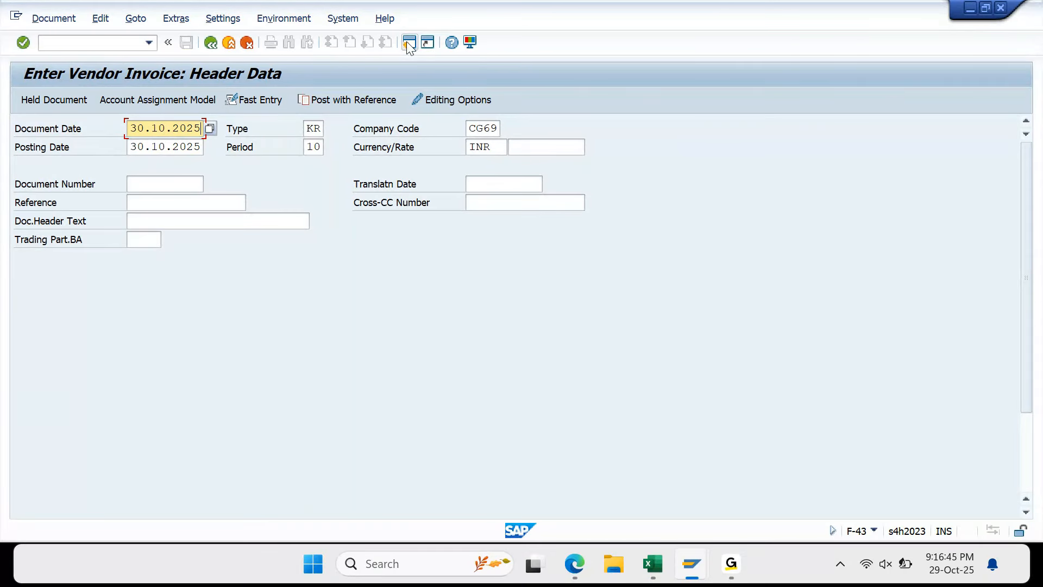
# Enter "iNV 01" as both the reference and the document header text of the invoice
pyautogui.press('Tab')
pyautogui.press('Tab')
pyautogui.press('Tab')
pyautogui.press('Tab')
pyautogui.press('Tab')
pyautogui.press('Tab')
pyautogui.press('Tab')
pyautogui.press('Tab')
pyautogui.press('Tab')
pyautogui.write('iNV 01')
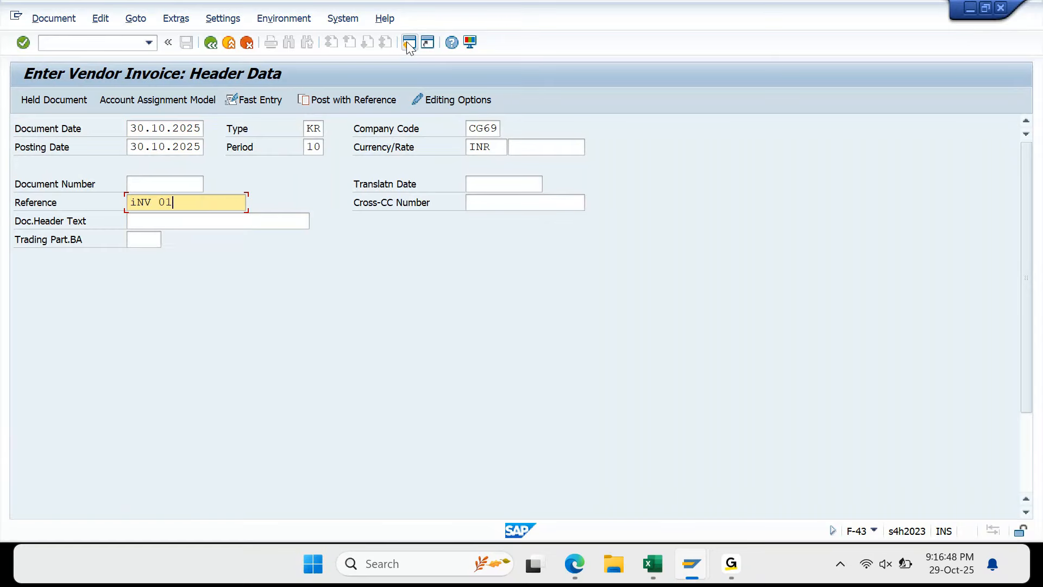
pyautogui.hotkey('shift', 'Home')
pyautogui.hotkey('ctrl', 'c')
pyautogui.press('Tab')
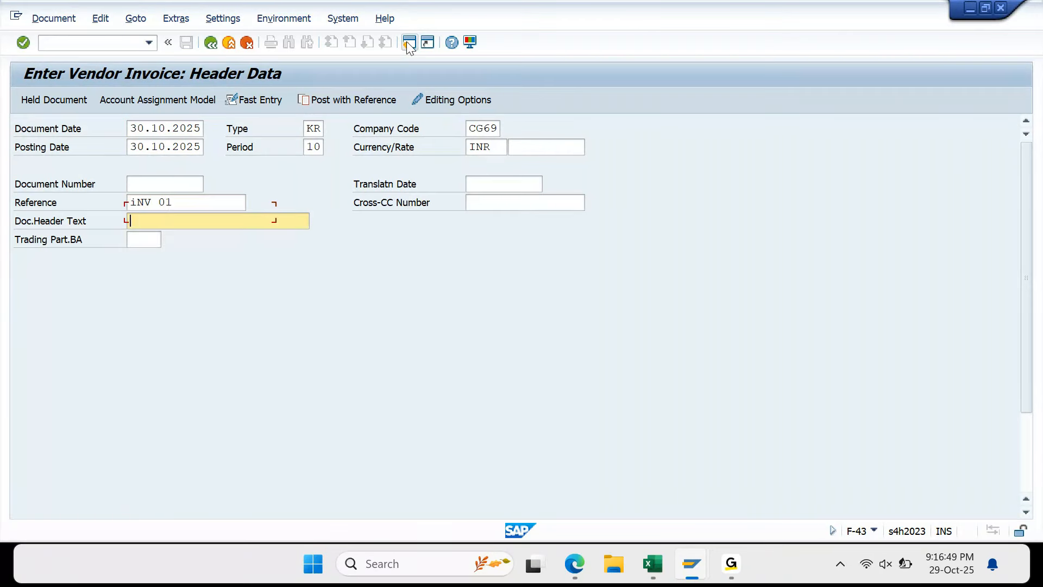
pyautogui.hotkey('ctrl', 'v')
# Look up the suppliers of company code CG69 and use Lenovo Computers Limited as the first line item's account
pyautogui.press('Tab')
pyautogui.press('Tab')
pyautogui.press('Tab')
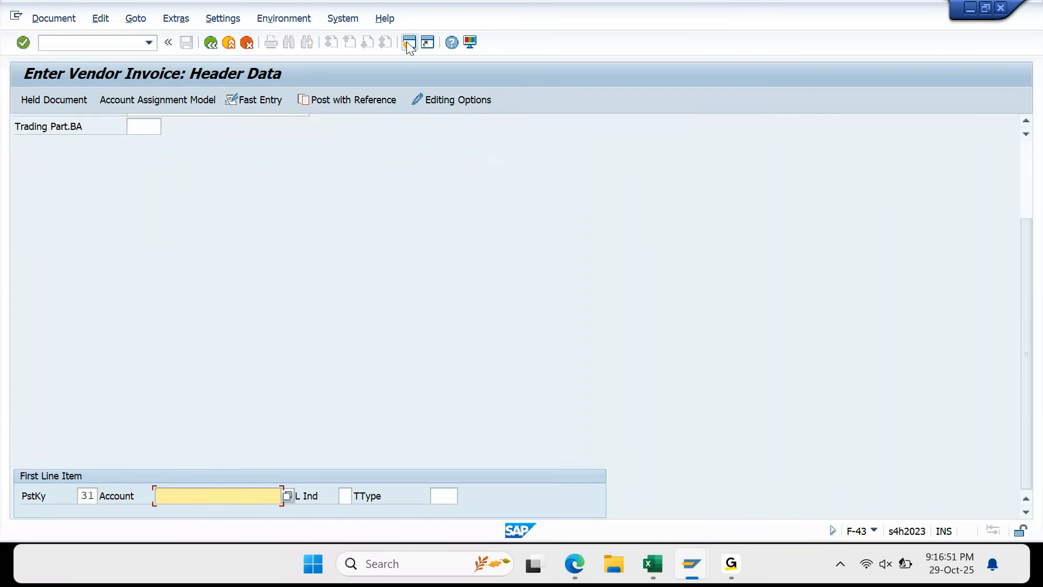
pyautogui.press('F4')
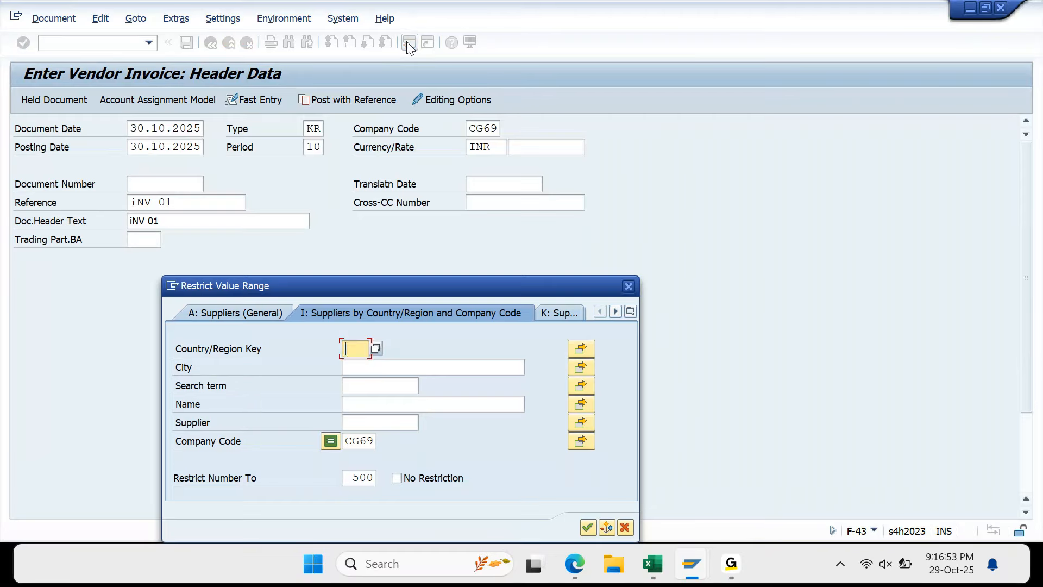
pyautogui.press('Return')
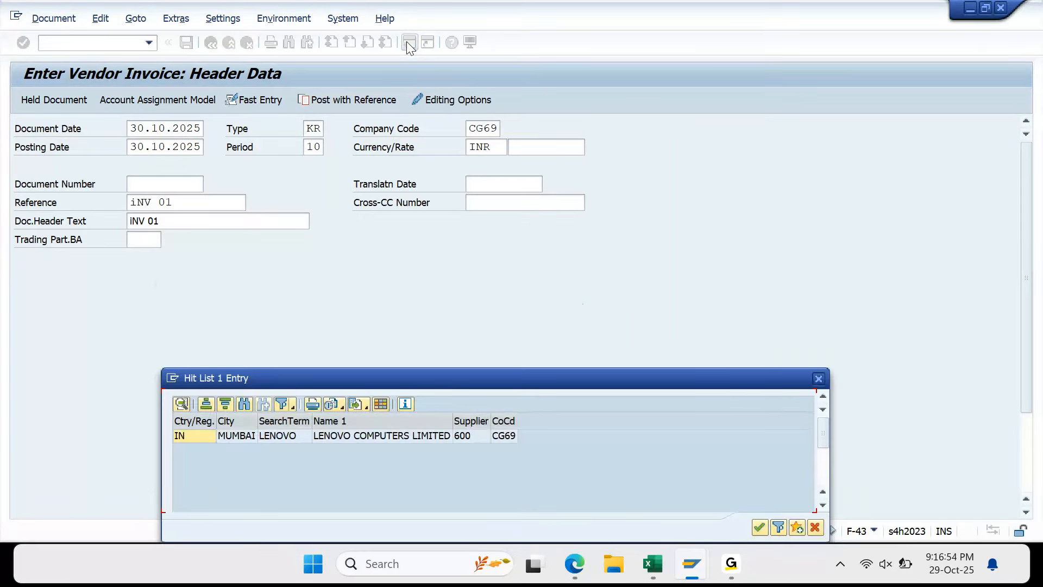
pyautogui.press('Escape')
pyautogui.press('F4')
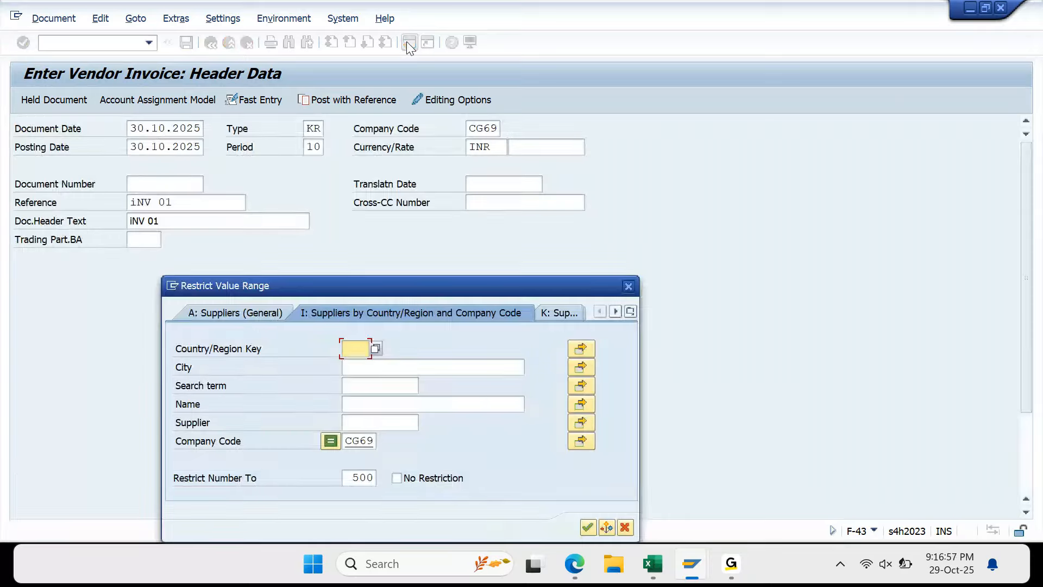
pyautogui.press('Return')
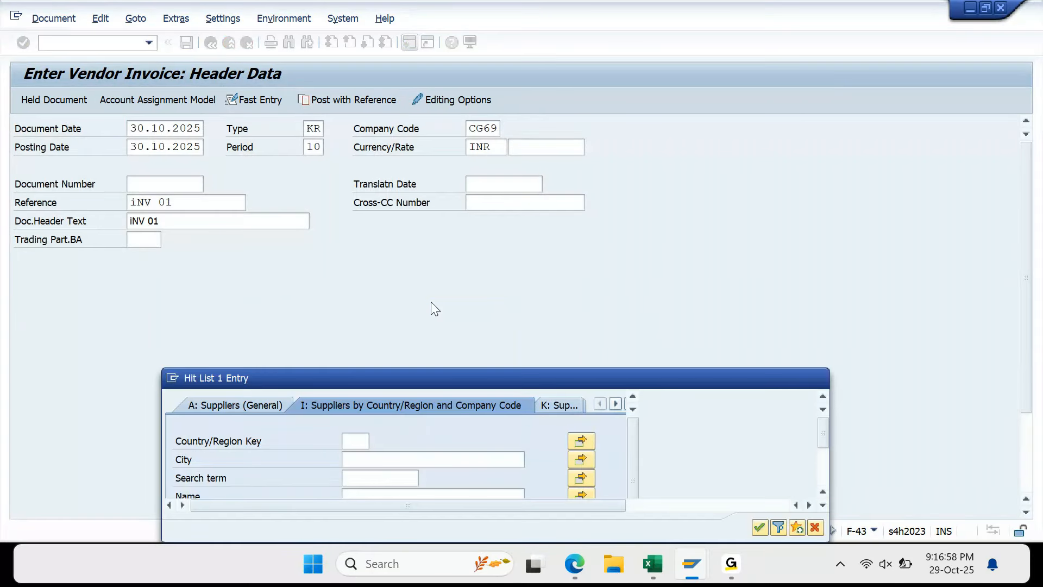
pyautogui.click(759, 527)
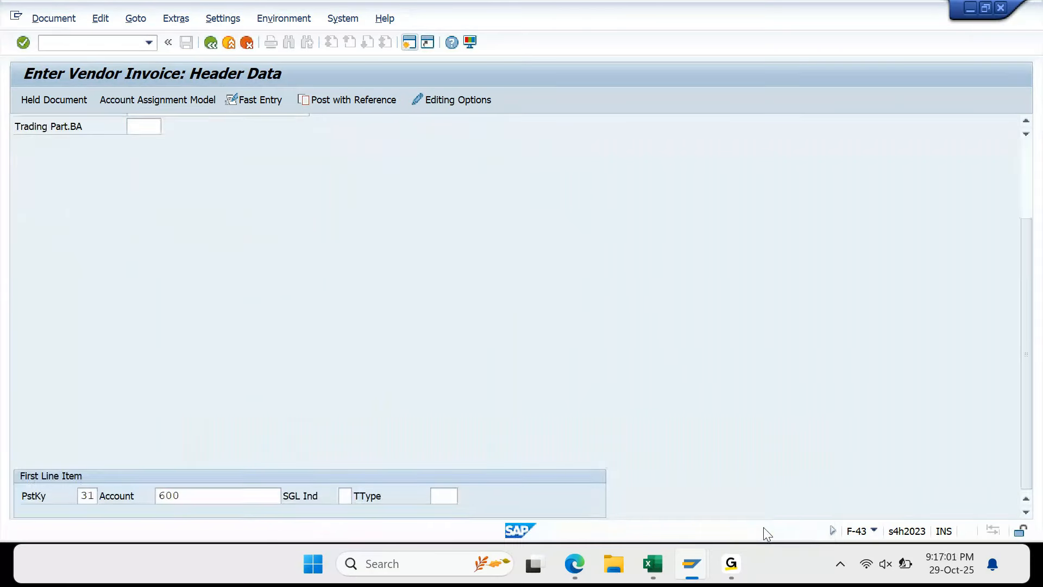
pyautogui.press('Return')
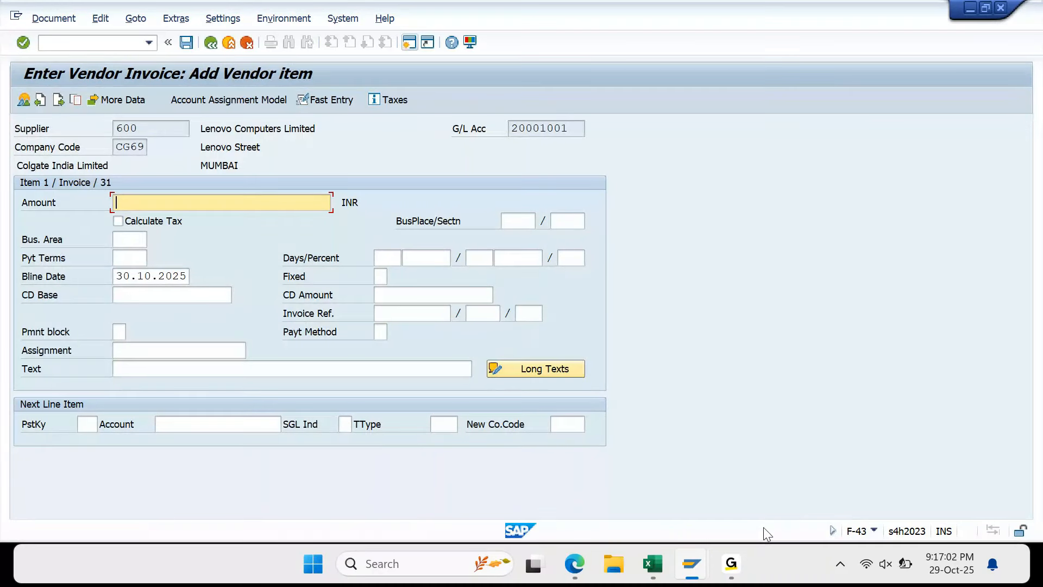
# Set the vendor item's amount to 1000 INR
pyautogui.write('1000')
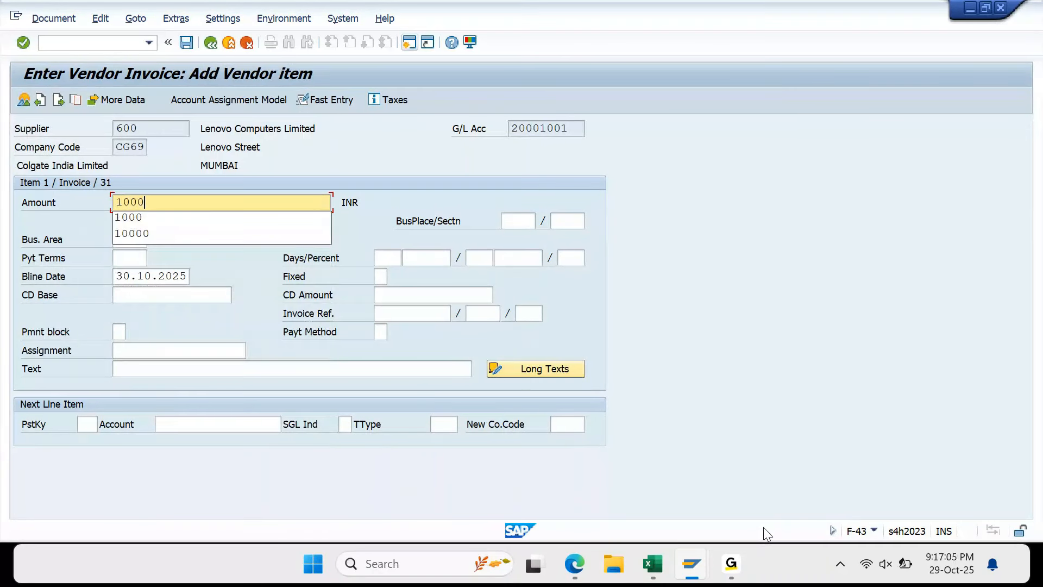
pyautogui.press('Return')
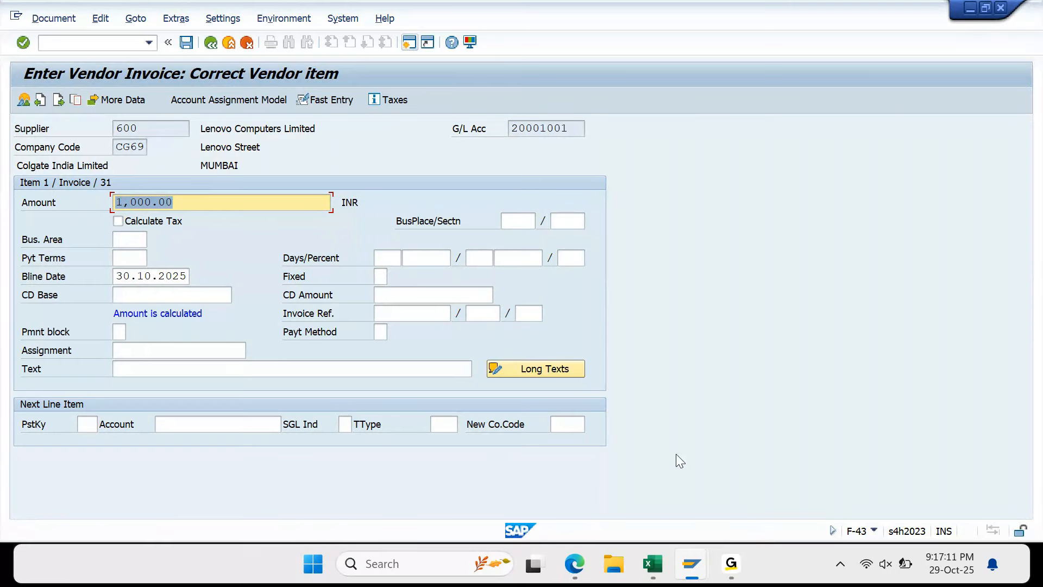
pyautogui.press('Return')
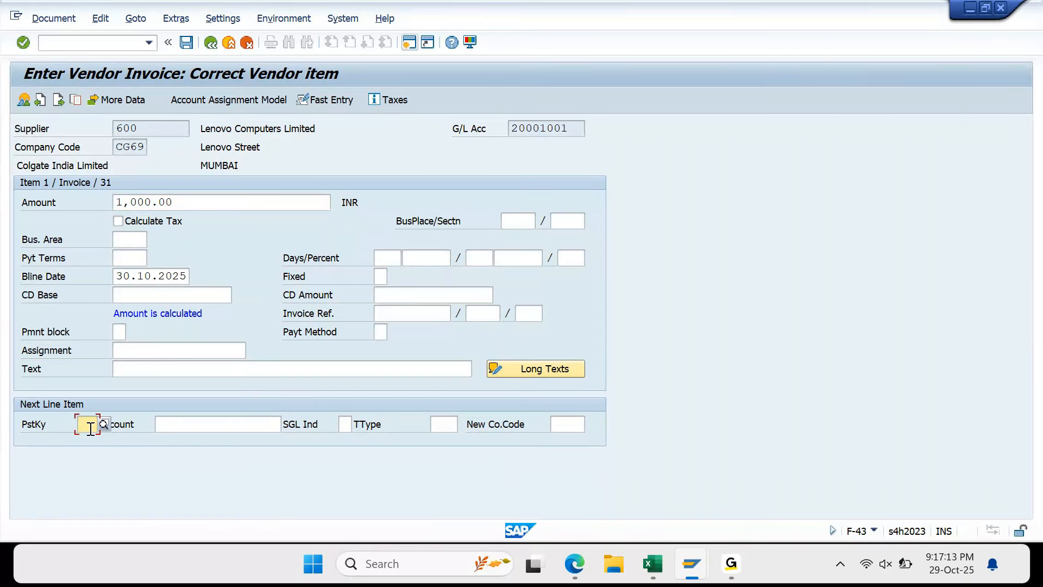
# Add the next line item with posting key 40 and the G/L account Repairs & Maintanance
pyautogui.write('40')
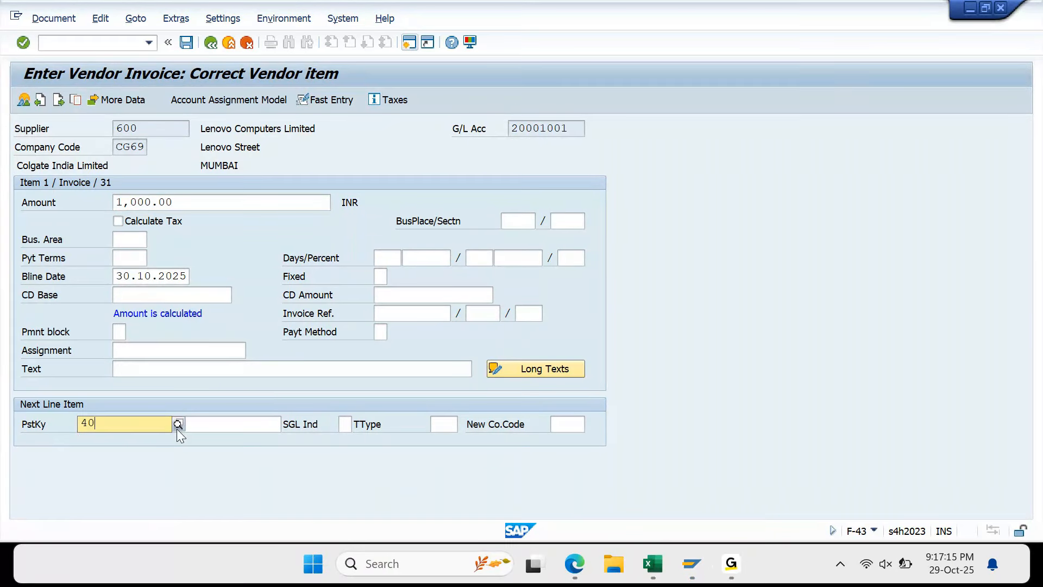
pyautogui.click(178, 429)
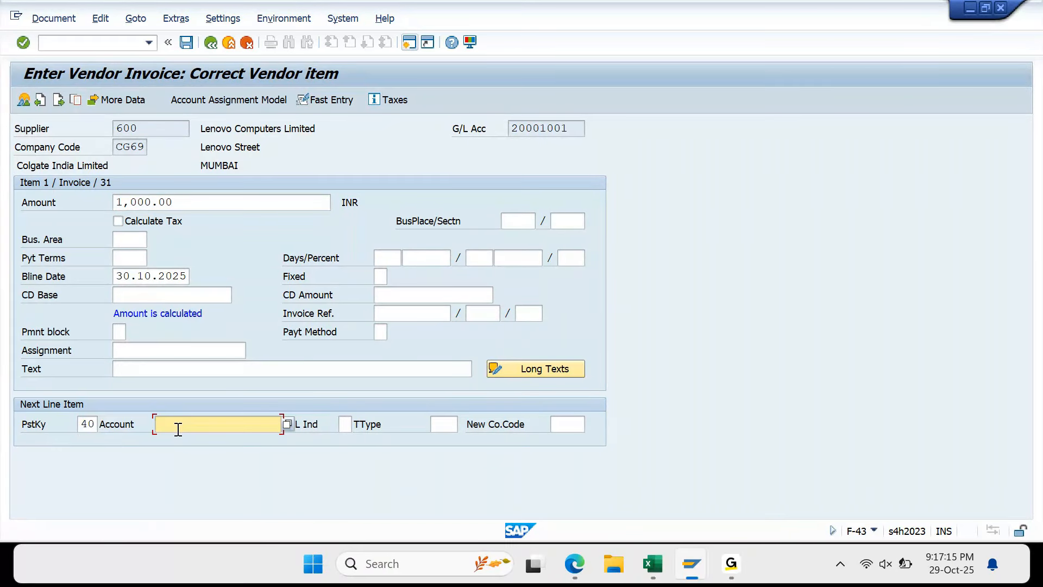
pyautogui.click(382, 331)
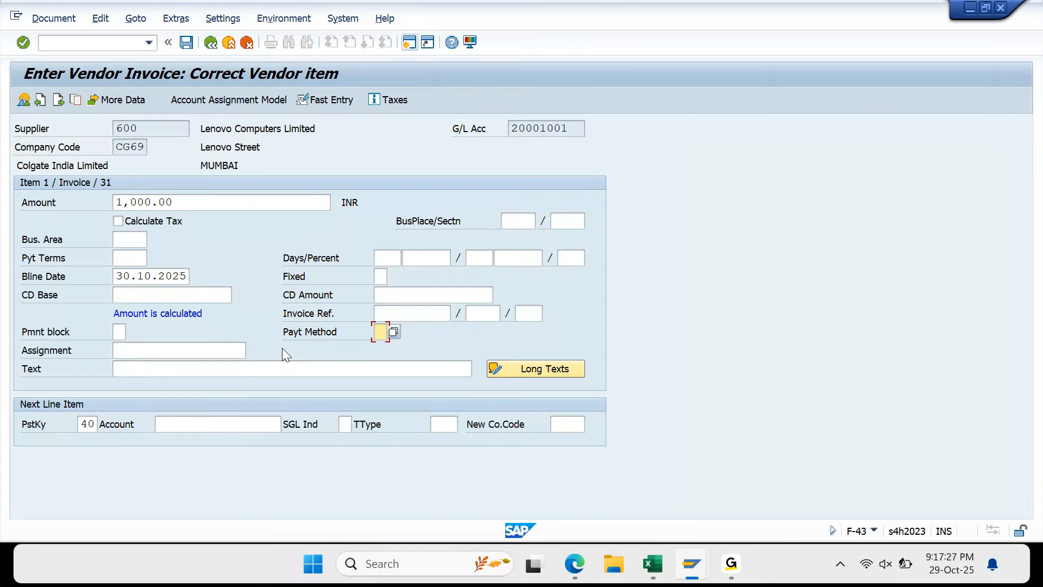
pyautogui.click(192, 425)
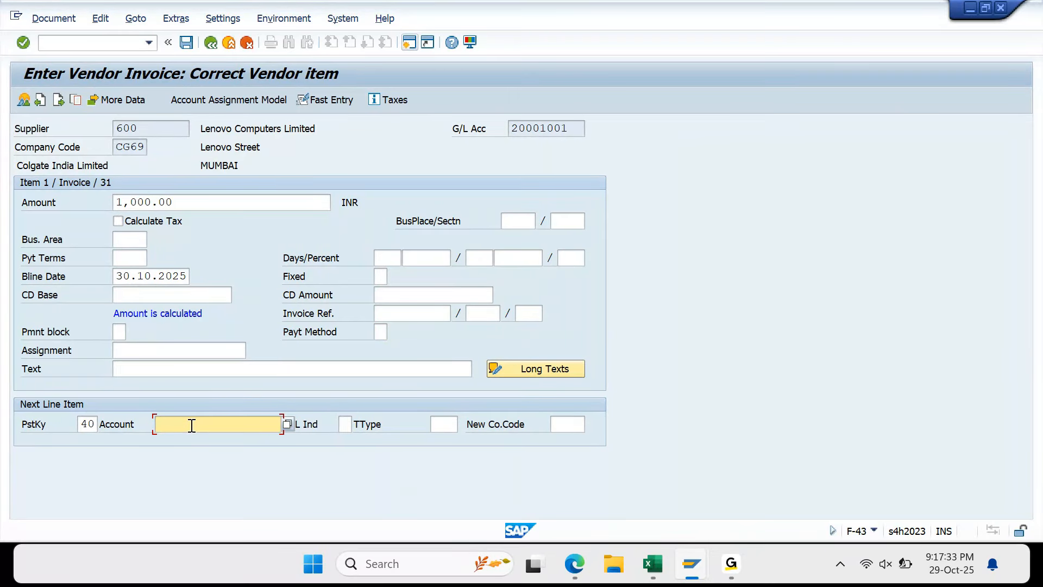
pyautogui.press('F4')
pyautogui.press('Return')
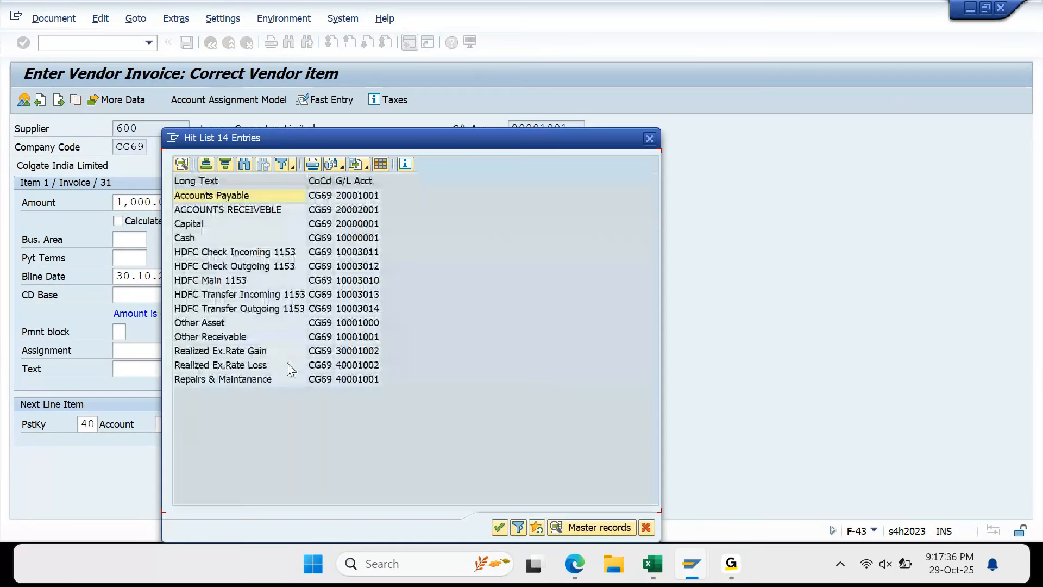
pyautogui.doubleClick(212, 379)
pyautogui.press('Return')
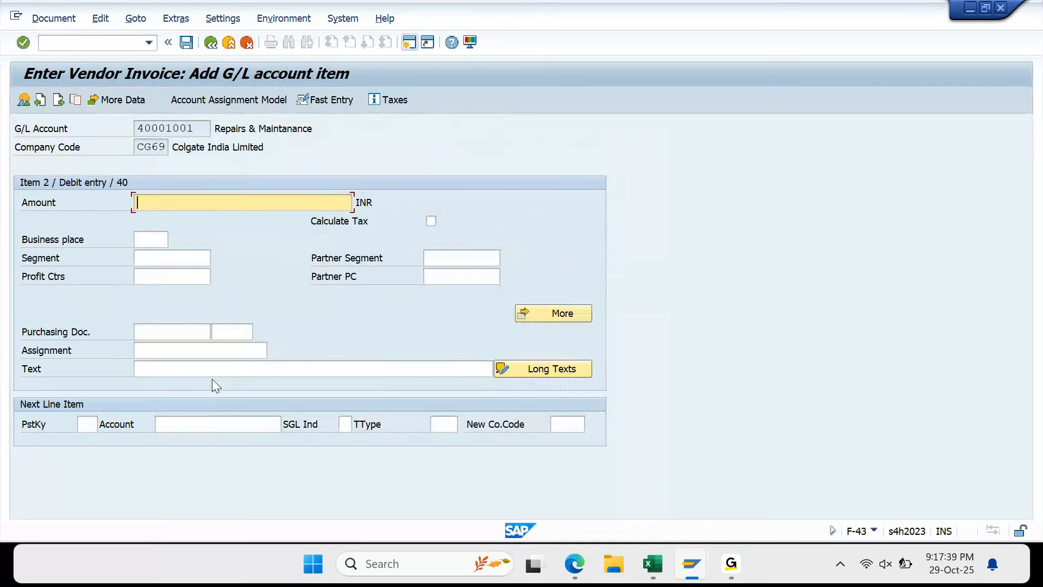
# Enter * as the debit item's amount, assign profit center CG6901 and post the vendor invoice
pyautogui.write('*')
pyautogui.press('Return')
pyautogui.press('Down')
pyautogui.press('Down')
pyautogui.press('Down')
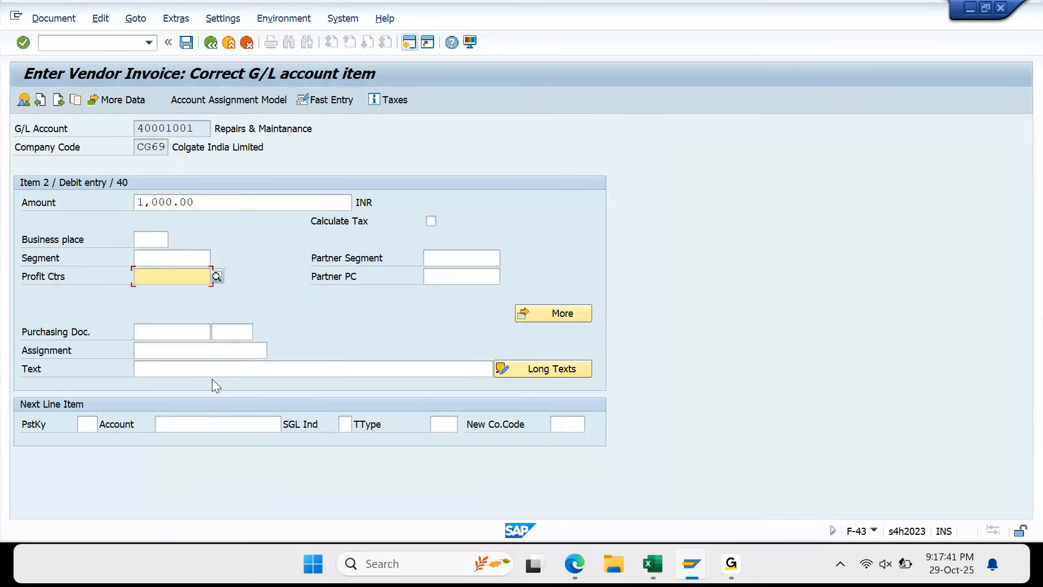
pyautogui.press('Down')
pyautogui.press('Down')
pyautogui.press('Down')
pyautogui.press('Return')
pyautogui.press('Return')
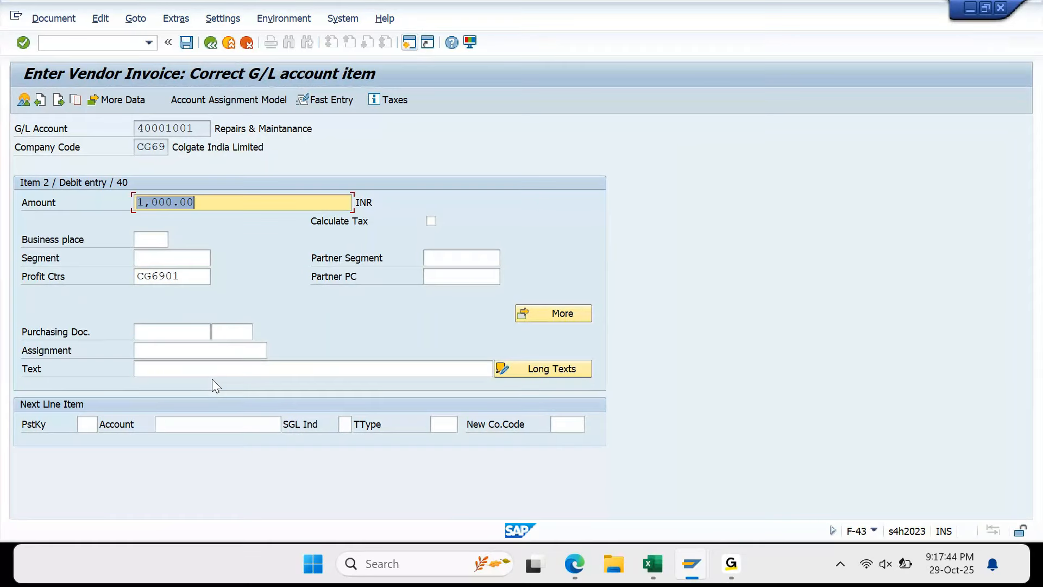
pyautogui.click(191, 43)
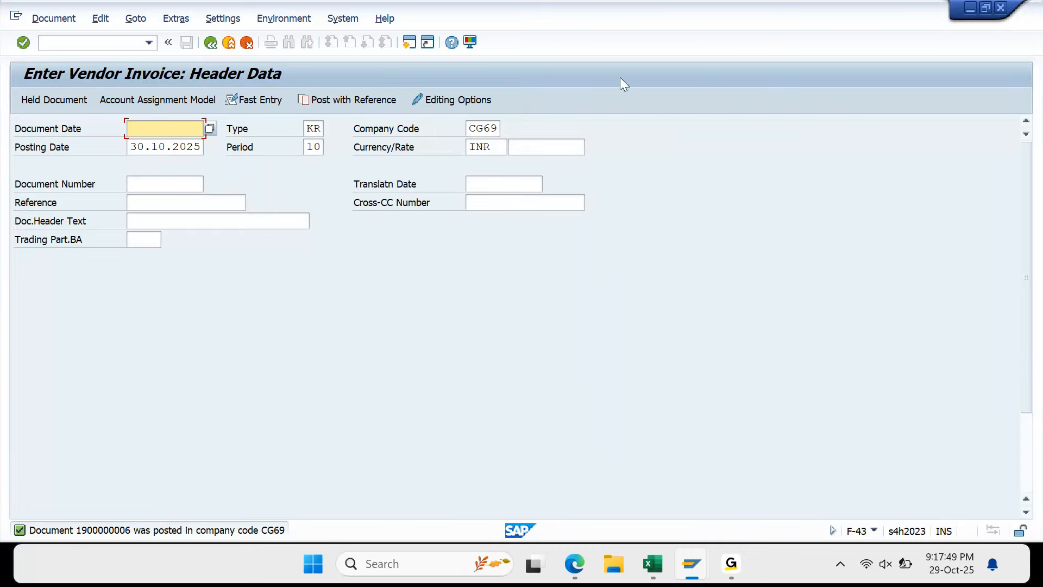
# Return to the vendor line item display session and list the open items of the Lenovo vendor account
pyautogui.moveTo(694, 570)
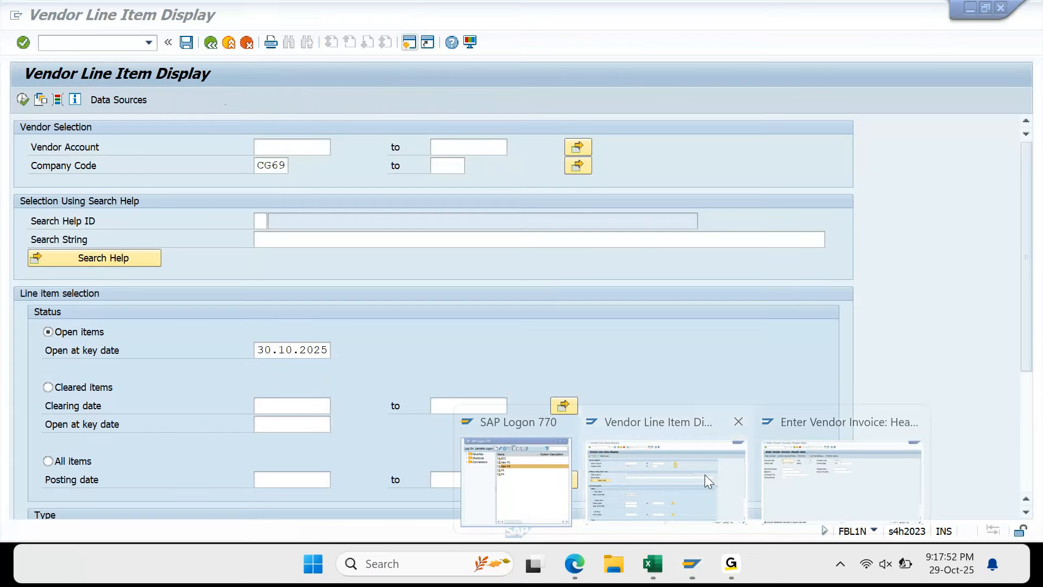
pyautogui.click(705, 475)
pyautogui.press('Down')
pyautogui.press('Down')
pyautogui.press('Down')
pyautogui.press('Return')
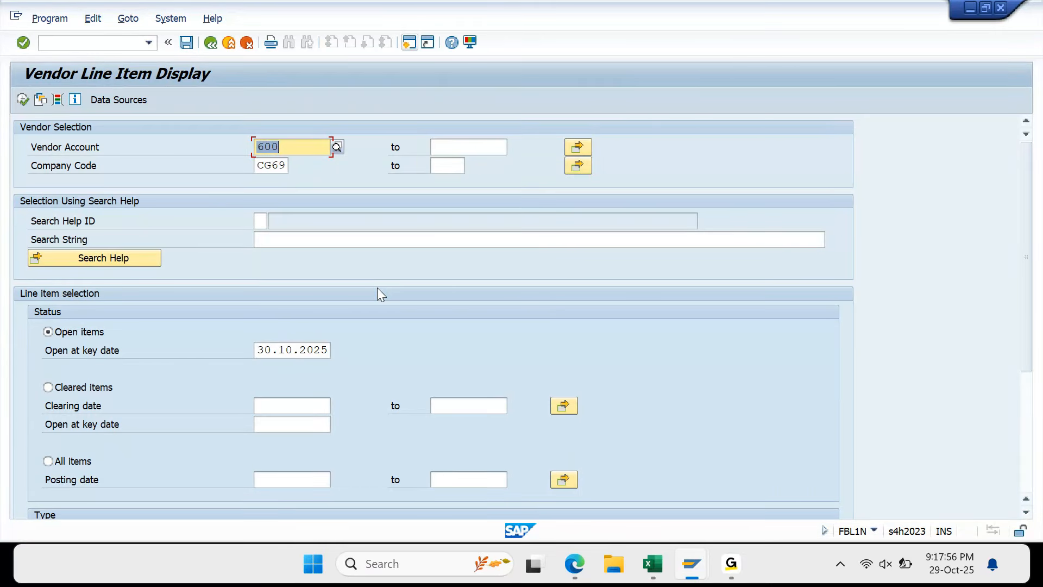
pyautogui.press('F8')
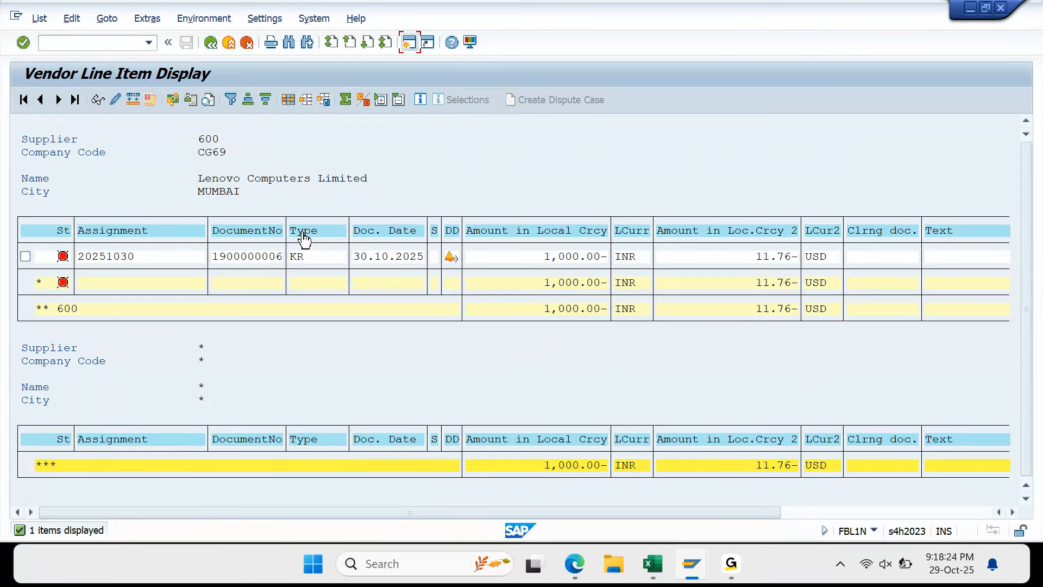
# Open the line item list's layout settings and sort the hidden fields in ascending order to locate Payment Method
pyautogui.click(290, 106)
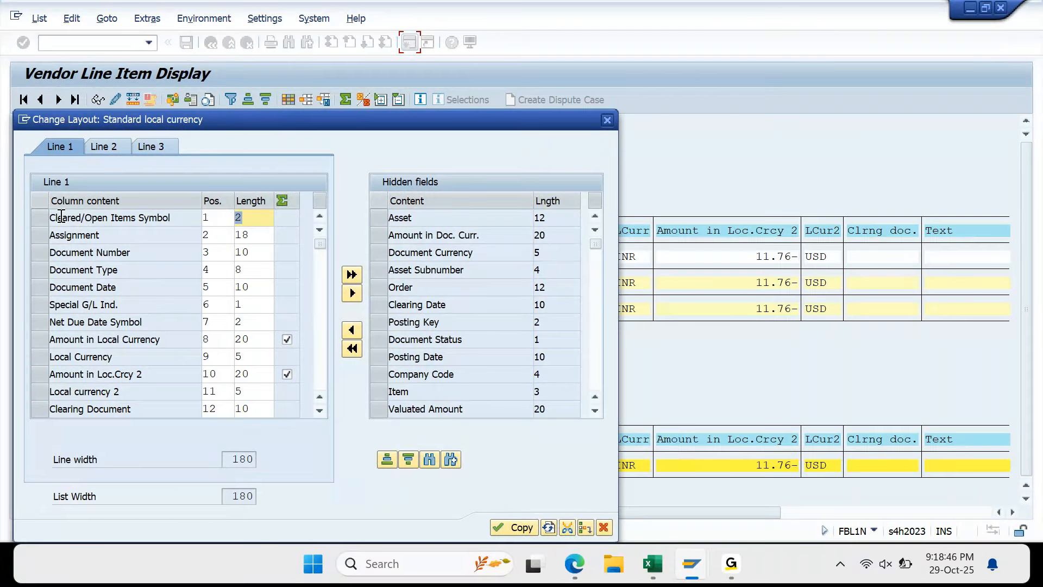
pyautogui.moveTo(189, 123); pyautogui.dragTo(288, 279)
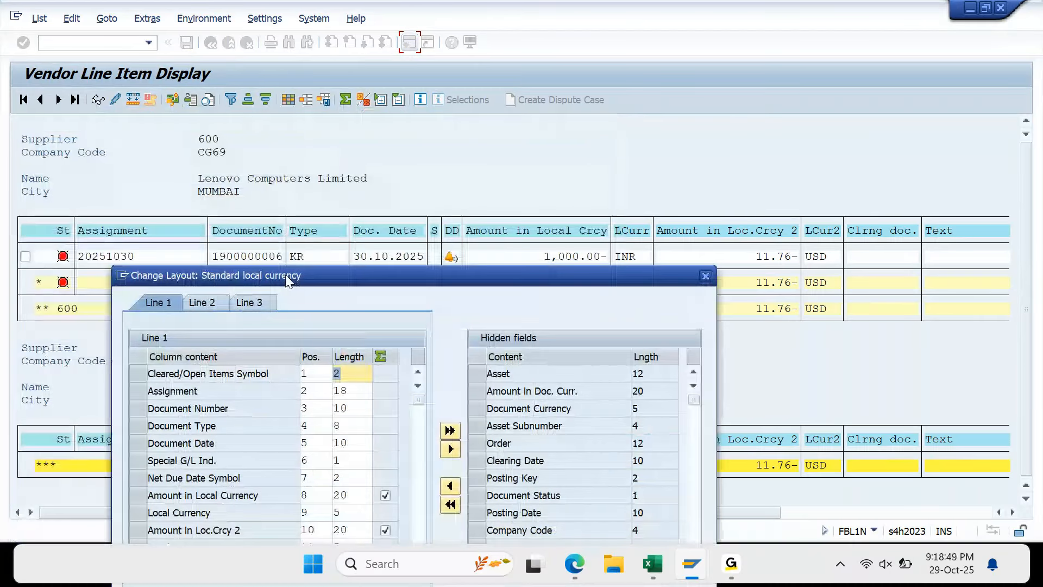
pyautogui.moveTo(256, 279); pyautogui.dragTo(326, 286)
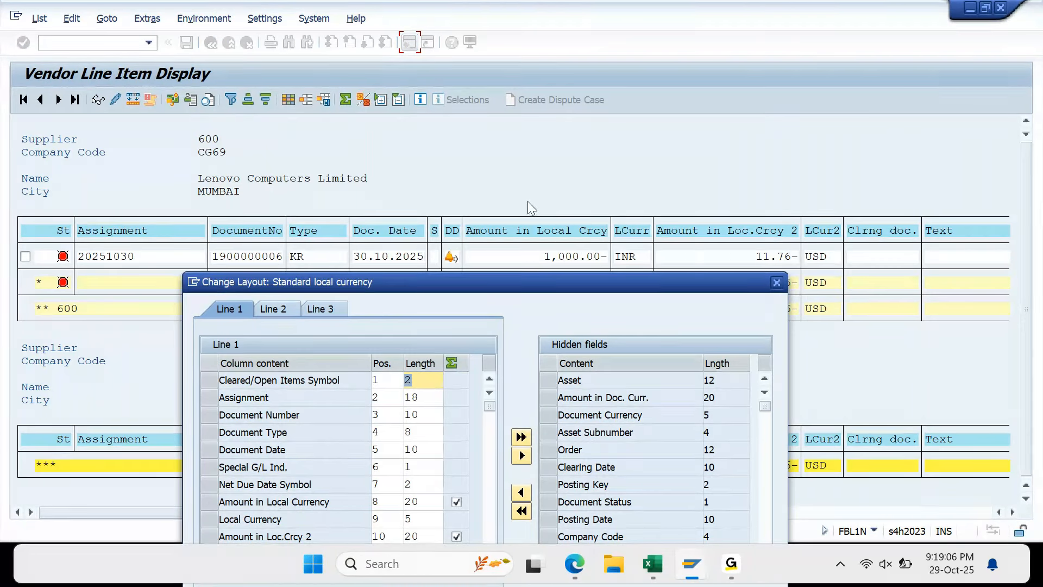
pyautogui.moveTo(604, 281); pyautogui.dragTo(505, 101)
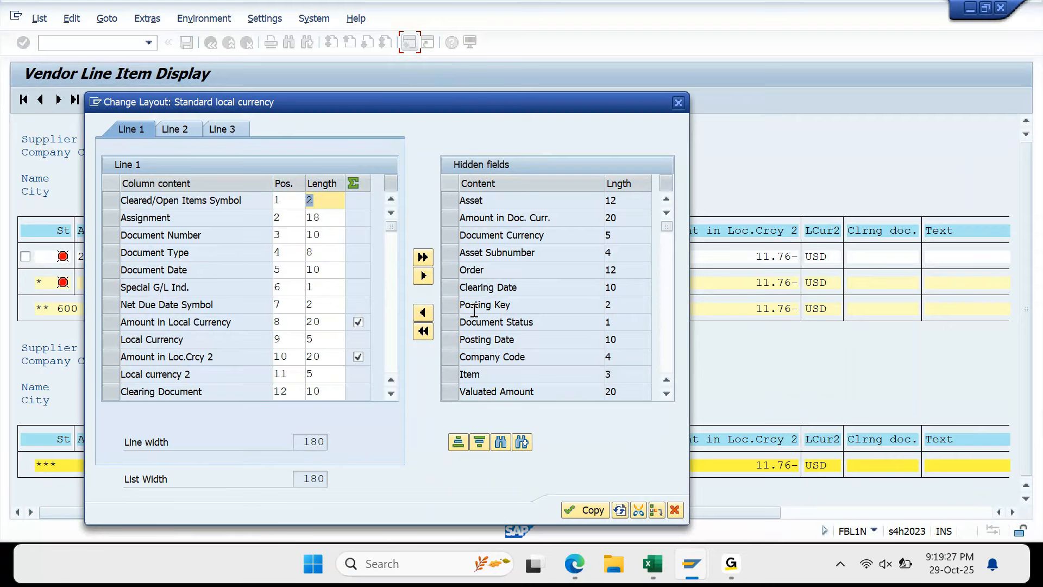
pyautogui.scroll(-3, 504, 309)
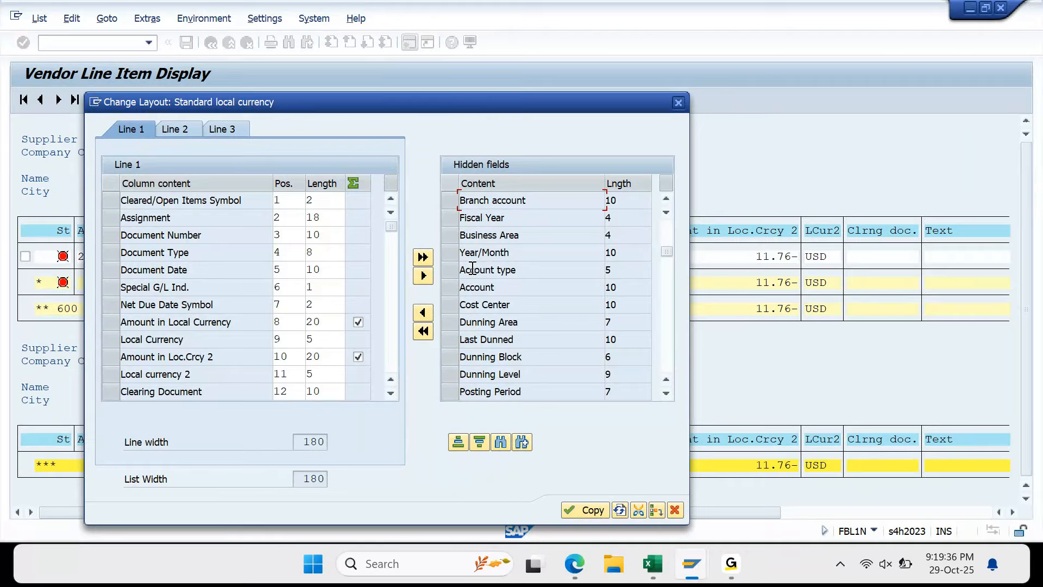
pyautogui.click(466, 443)
pyautogui.scroll(-10, 564, 295)
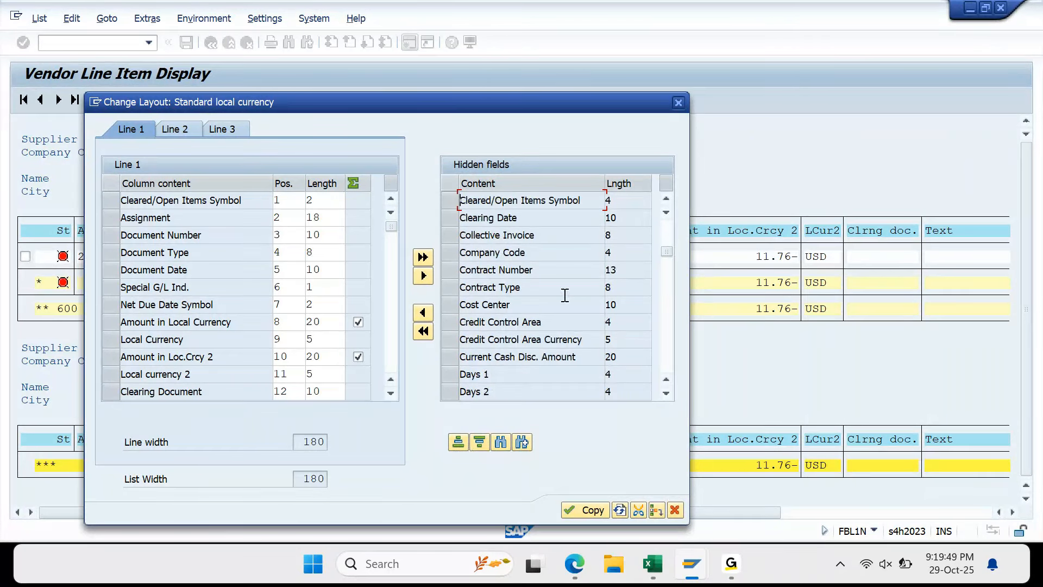
pyautogui.scroll(-10, 565, 295)
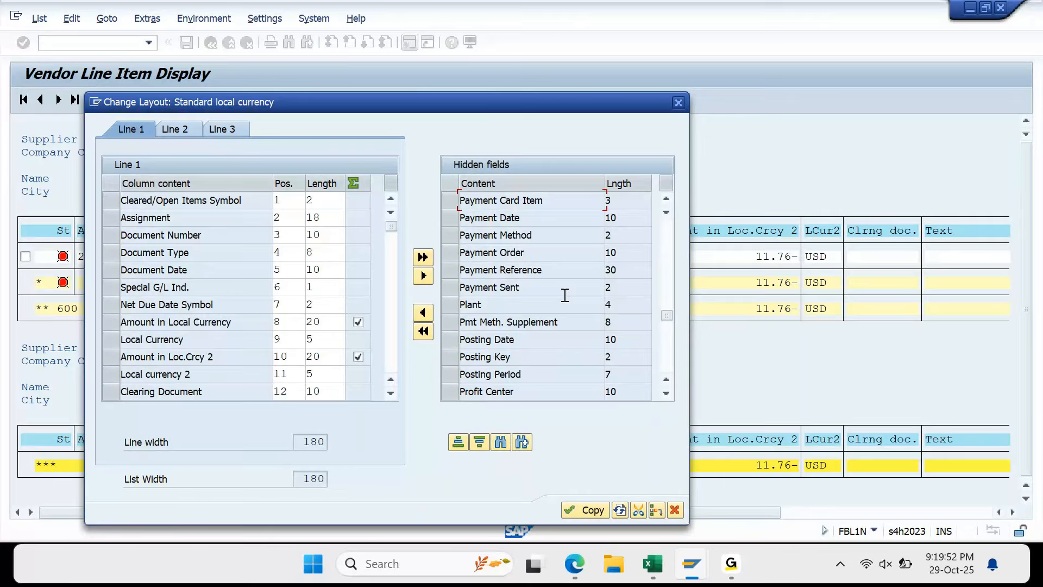
# Add the hidden field Payment Method to the layout ahead of Document Type and apply the changed layout
pyautogui.click(452, 240)
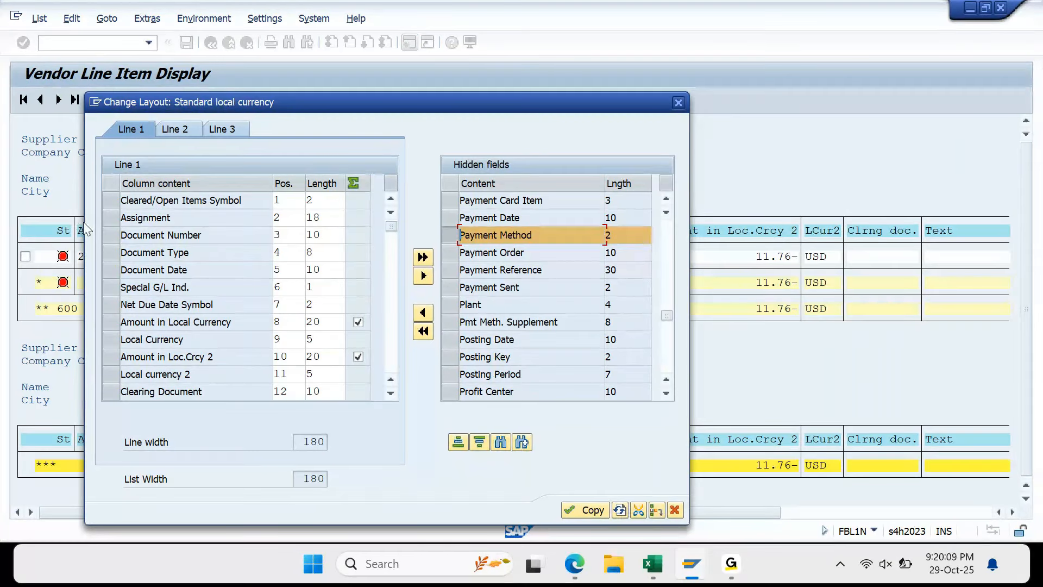
pyautogui.click(106, 255)
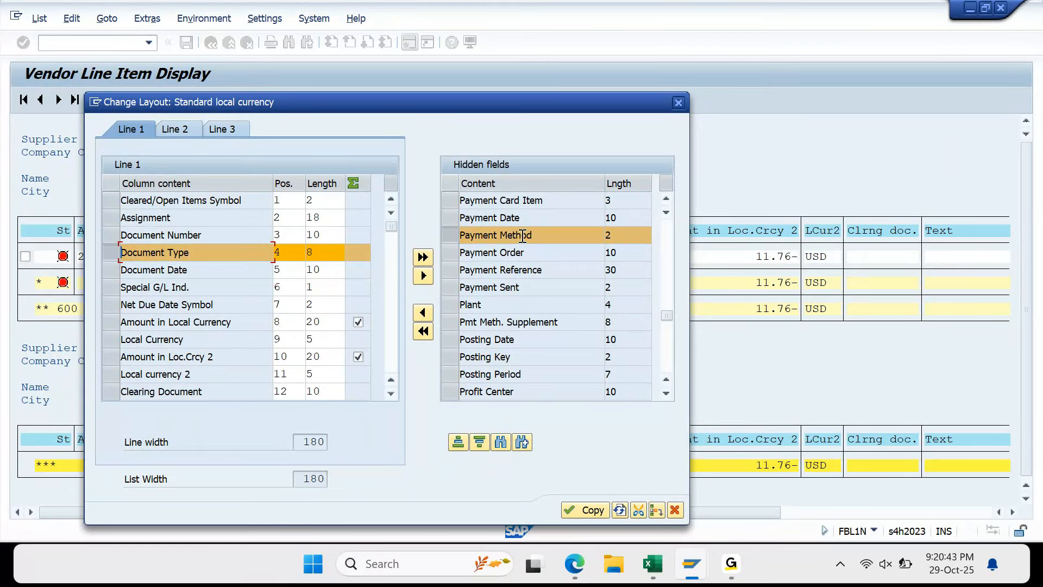
pyautogui.click(424, 313)
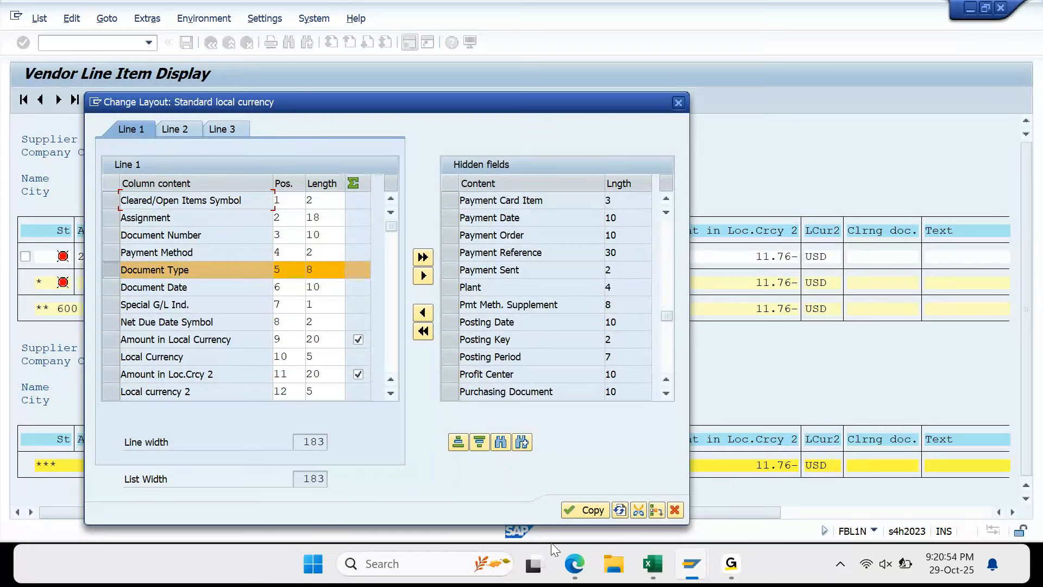
pyautogui.click(589, 513)
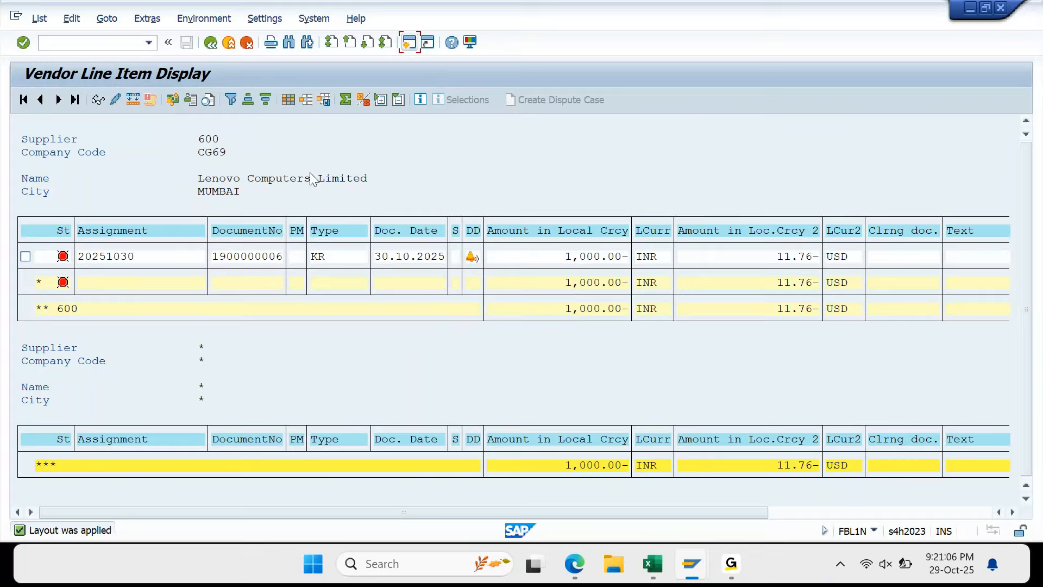
# Save the changed layout as user-specific under the proposed layout name, overwriting the existing layout
pyautogui.click(324, 100)
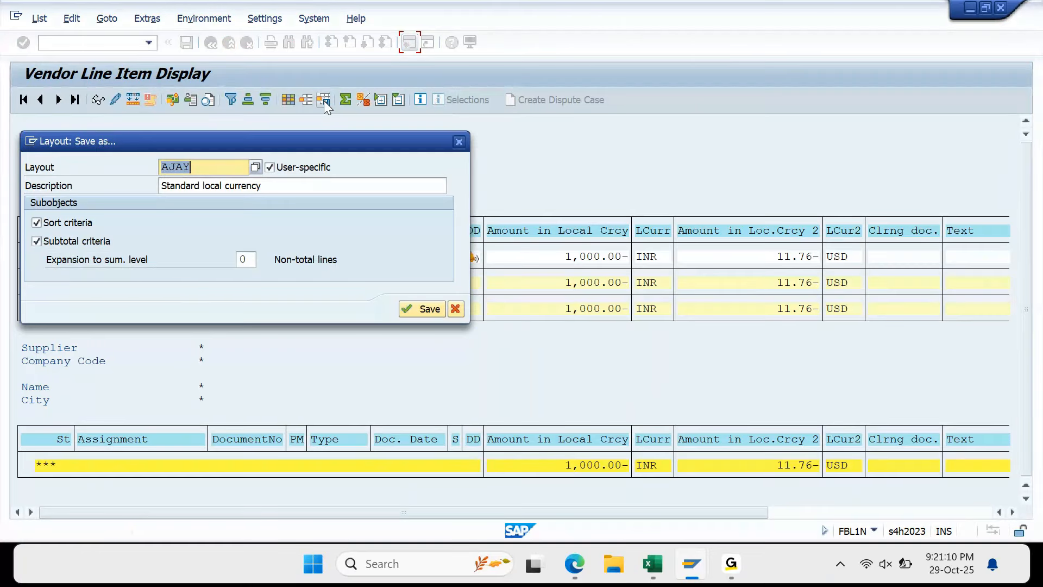
pyautogui.click(424, 309)
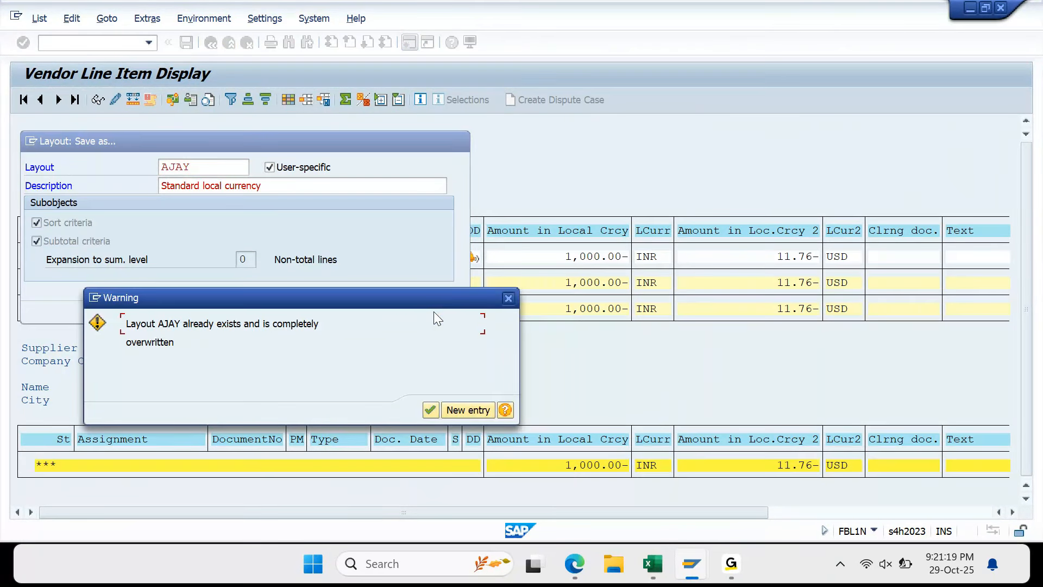
pyautogui.moveTo(369, 301); pyautogui.dragTo(401, 235)
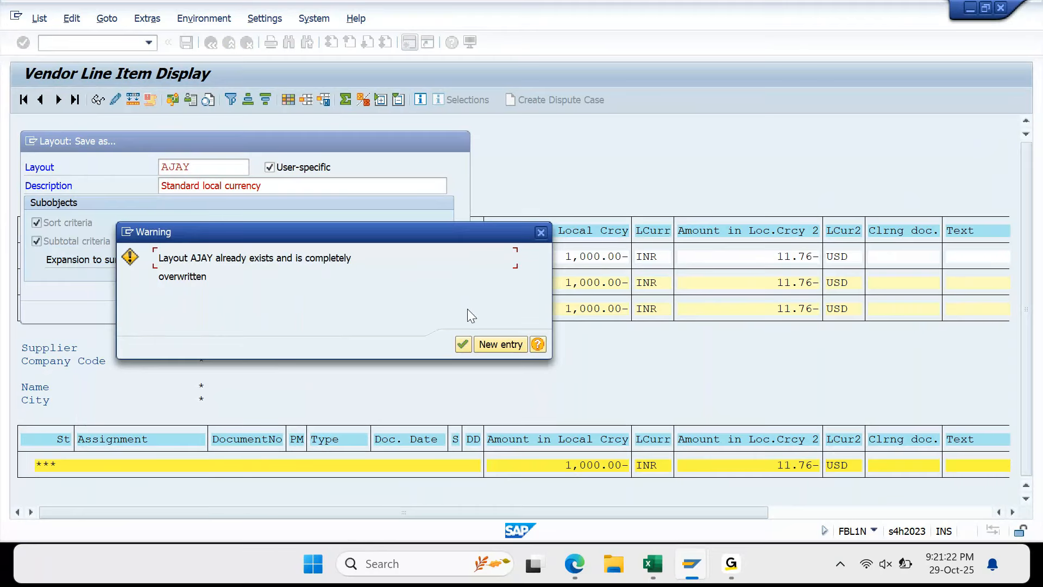
pyautogui.click(463, 345)
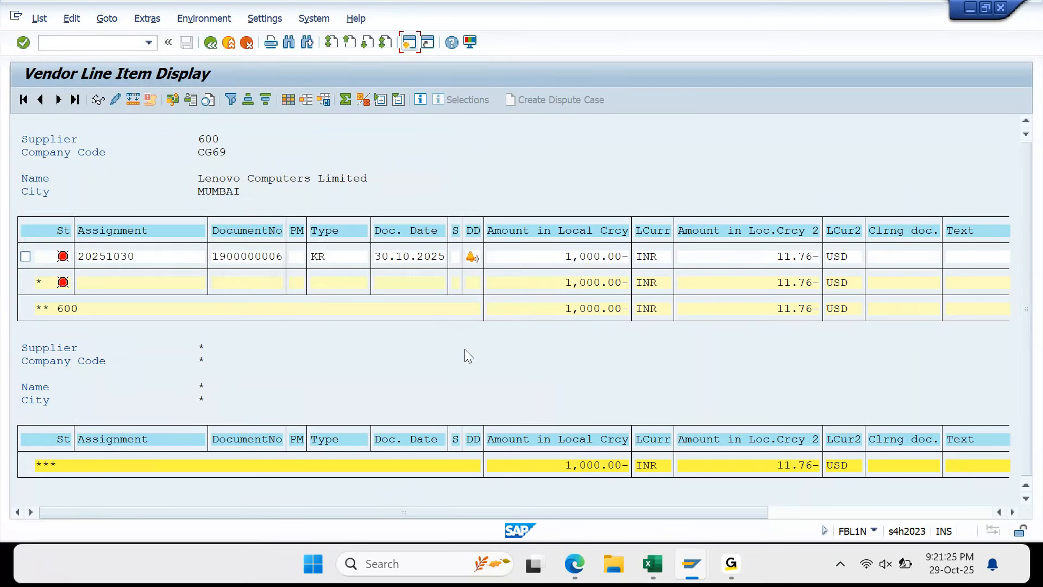
# Return to the selection screen, check the list output layout and rerun the vendor's open item list with the saved layout
pyautogui.click(212, 45)
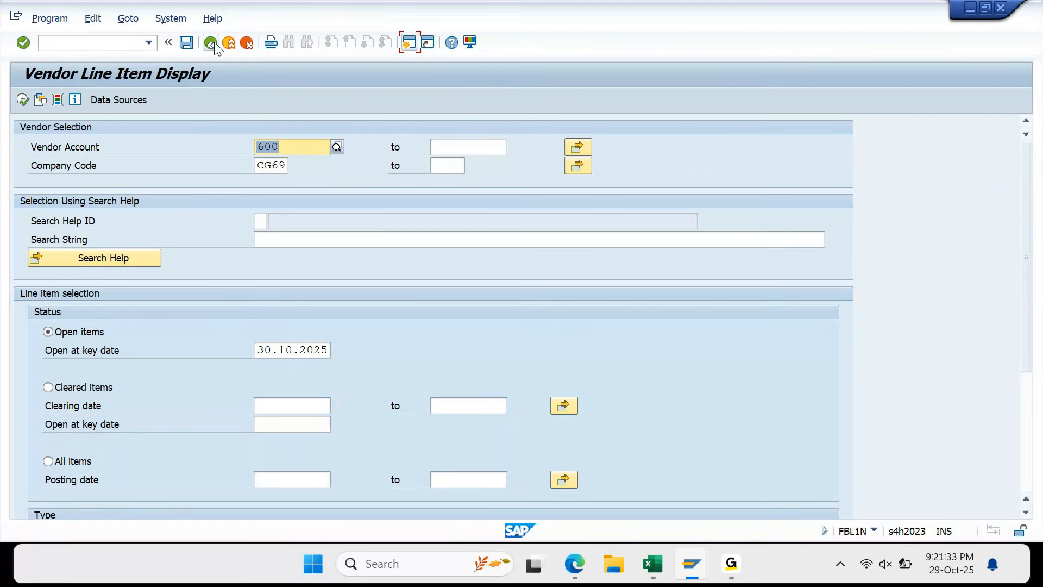
pyautogui.scroll(-1, 485, 322)
pyautogui.scroll(-3, 482, 315)
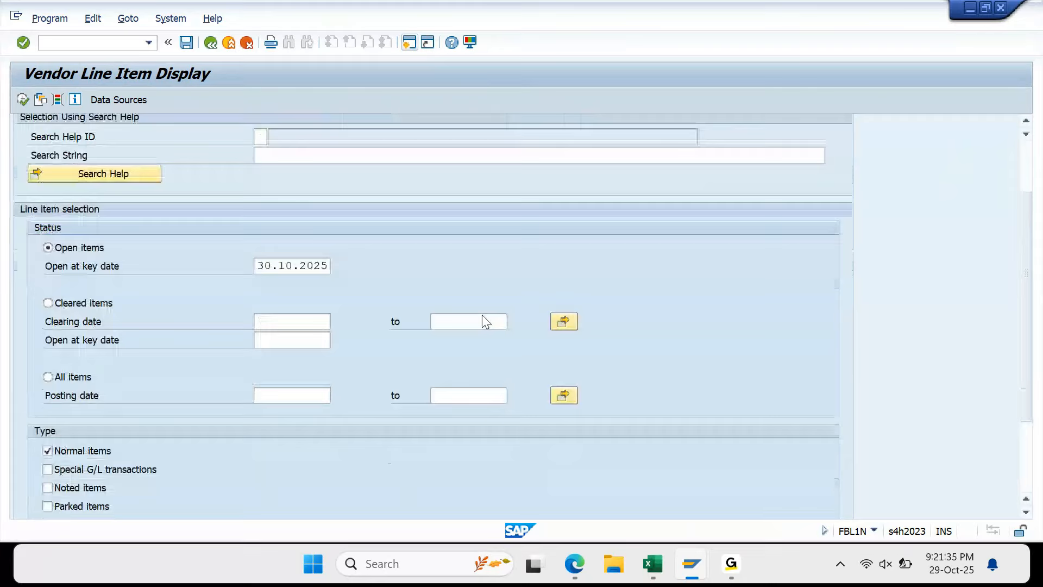
pyautogui.scroll(-4, 482, 316)
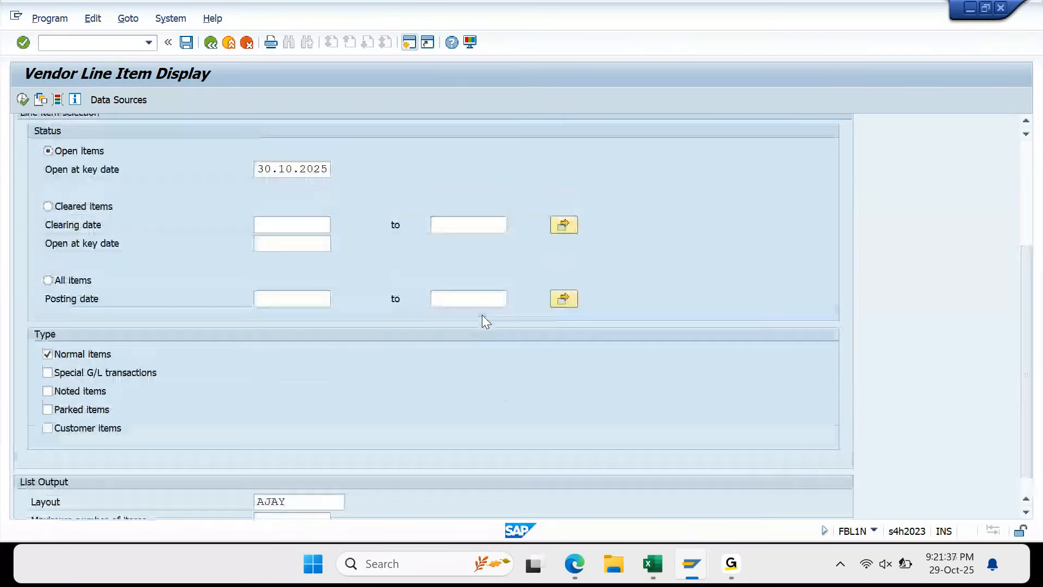
pyautogui.scroll(8, 482, 316)
pyautogui.scroll(-1, 482, 316)
pyautogui.scroll(-7, 482, 316)
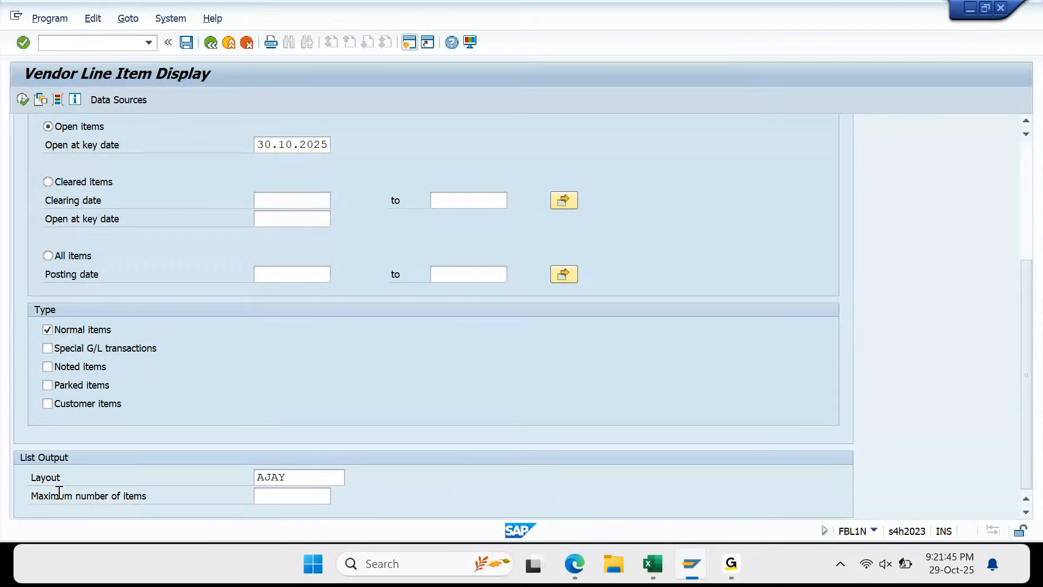
pyautogui.moveTo(291, 477); pyautogui.dragTo(235, 475)
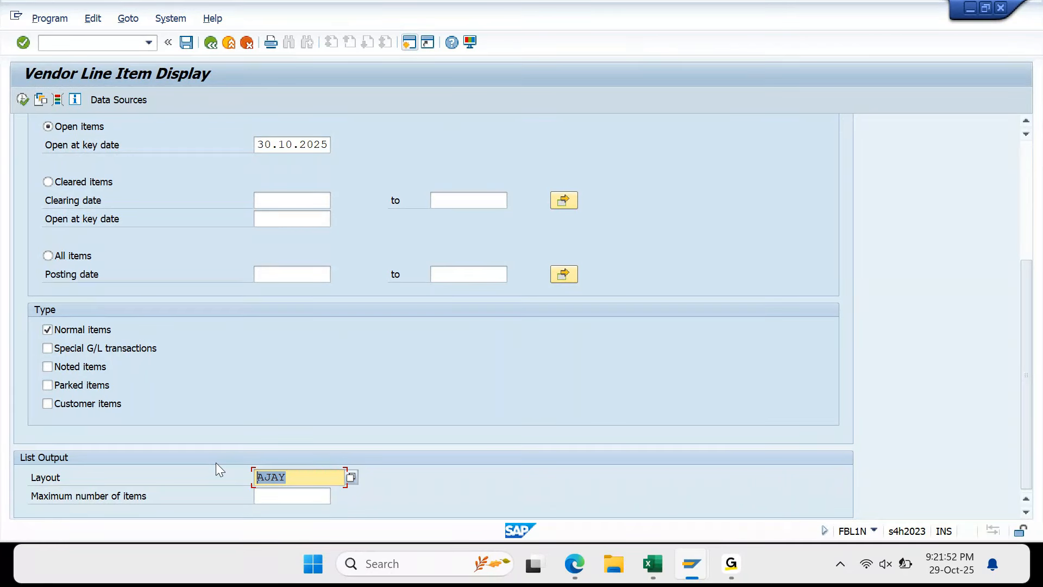
pyautogui.press('F8')
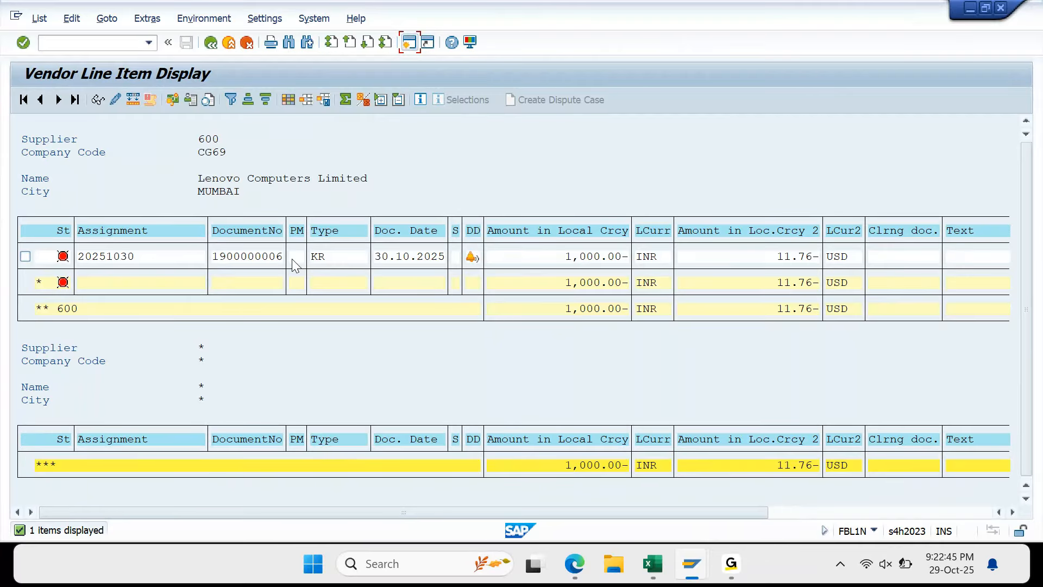
# Open transaction F110 for automatic payments in a new session
pyautogui.click(411, 44)
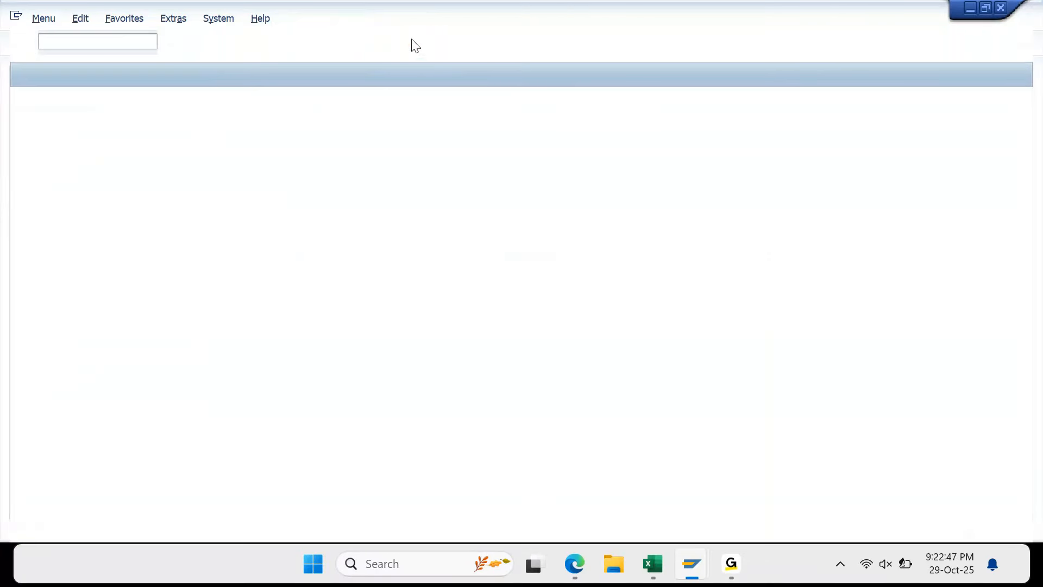
pyautogui.write('F110')
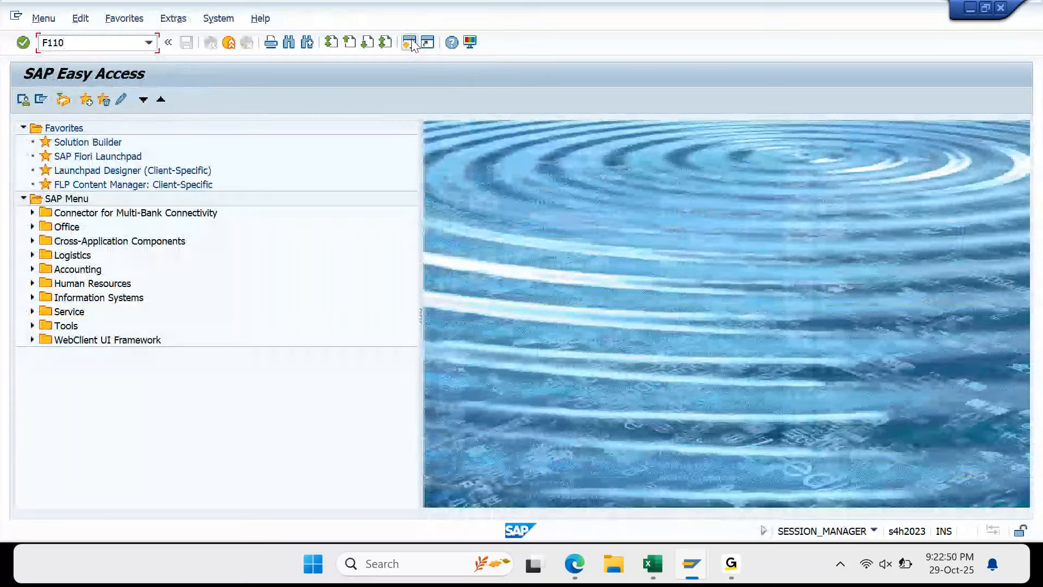
pyautogui.press('Return')
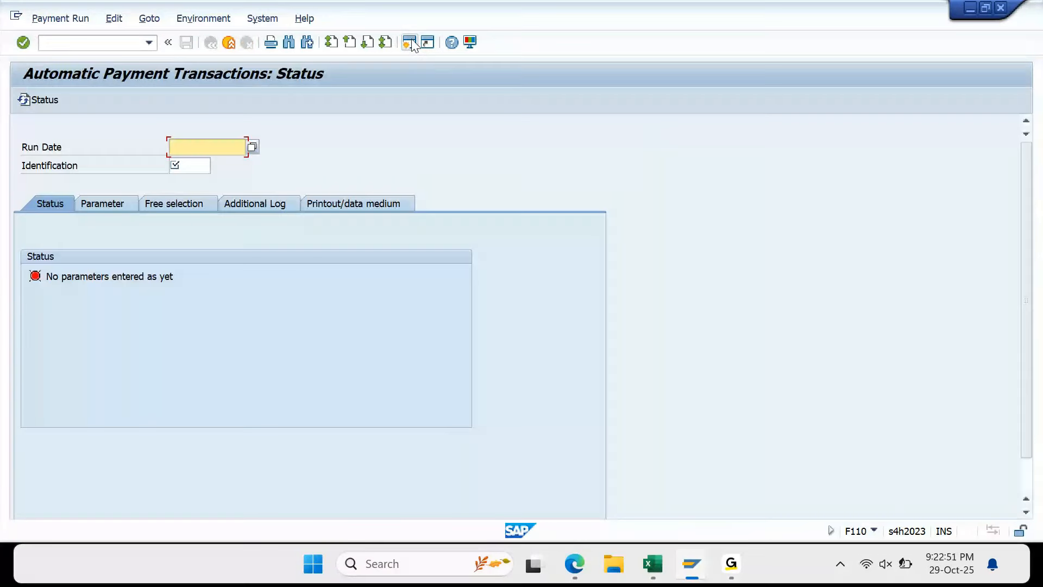
# Enter run date 30.10.2025 and identification CG691 for the payment run
pyautogui.write('30')
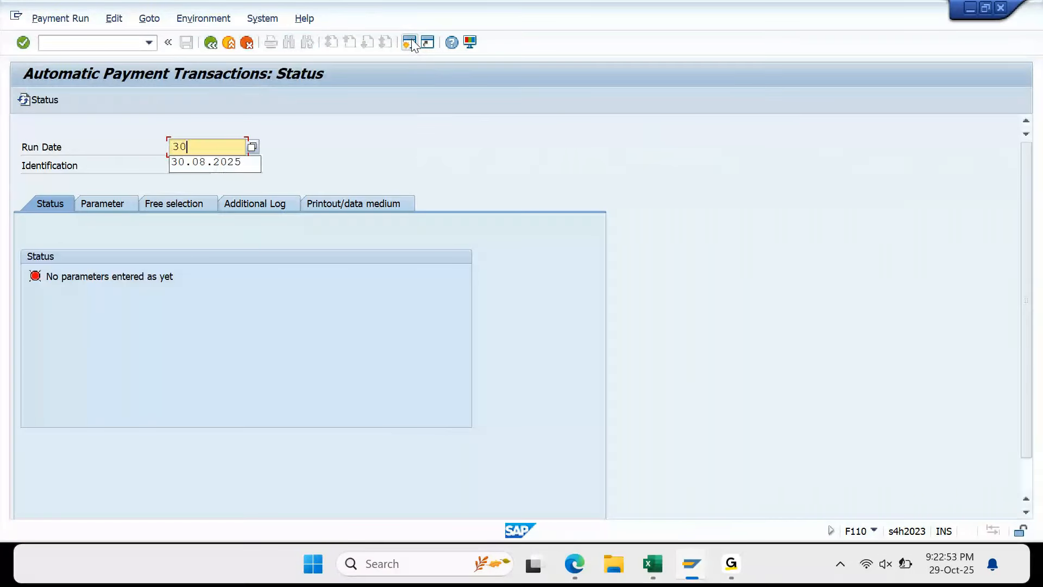
pyautogui.press('Down')
pyautogui.press('Return')
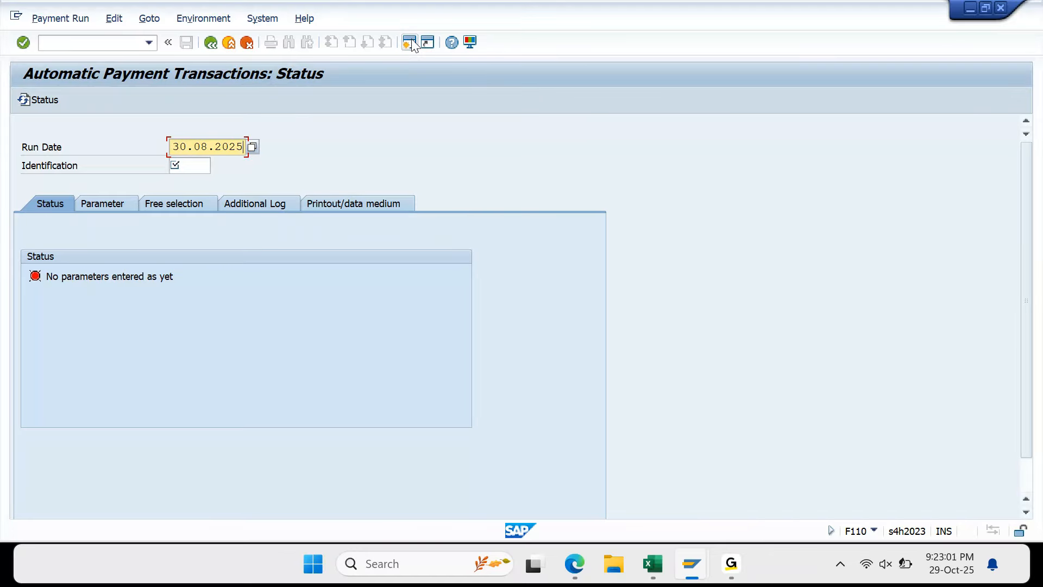
pyautogui.press('Tab')
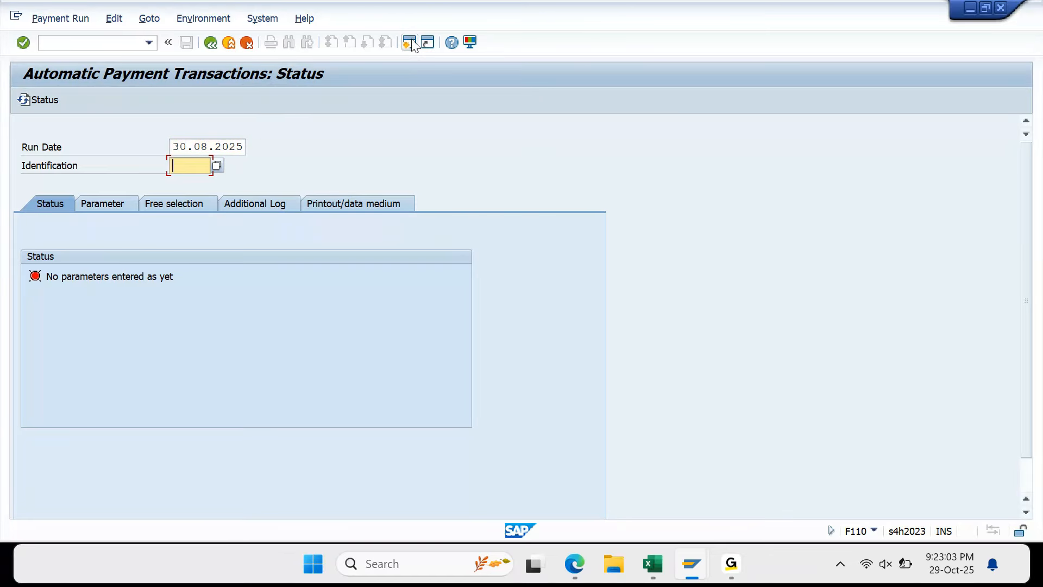
pyautogui.write('CG6')
pyautogui.hotkey('shift', 'Tab')
pyautogui.write('10')
pyautogui.press('Tab')
pyautogui.write('91')
pyautogui.hotkey('shift', 'Home')
pyautogui.hotkey('shift', 'Tab')
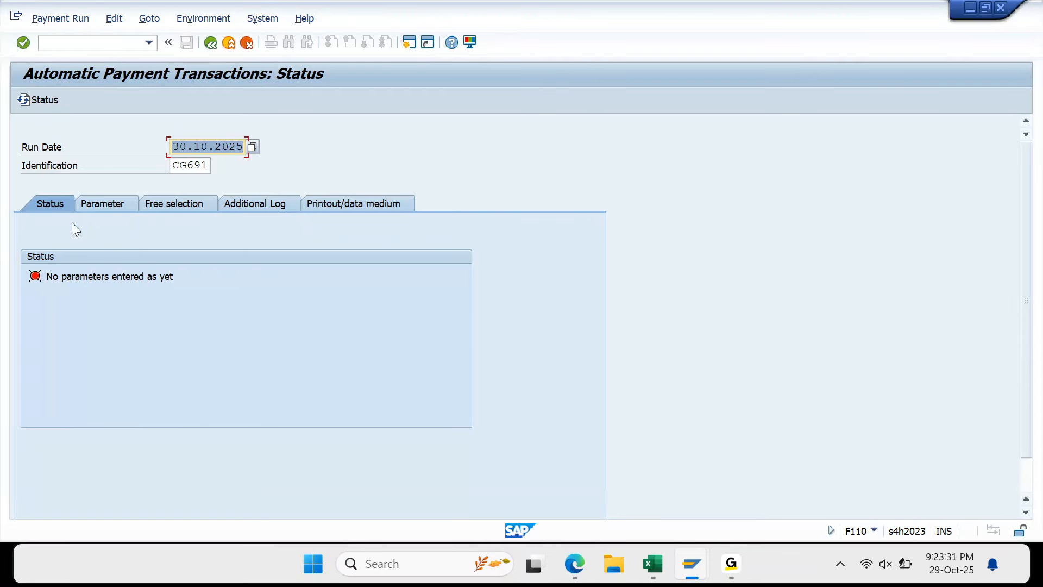
# In the payment run parameters, enter company code CG69, payment method C and next posting date 31.10.2025
pyautogui.click(96, 208)
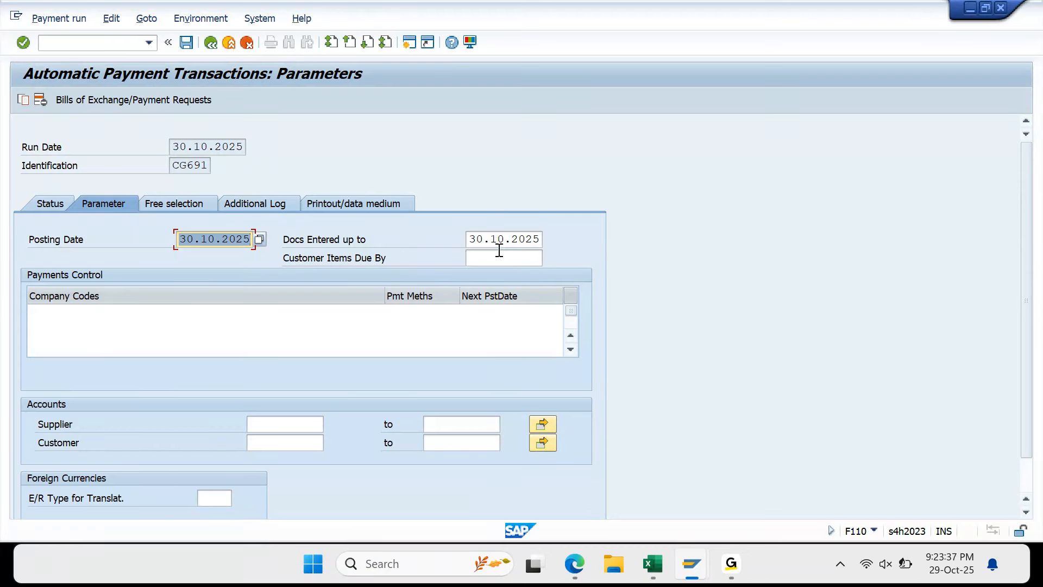
pyautogui.click(81, 316)
pyautogui.write('C')
pyautogui.press('Down')
pyautogui.press('Tab')
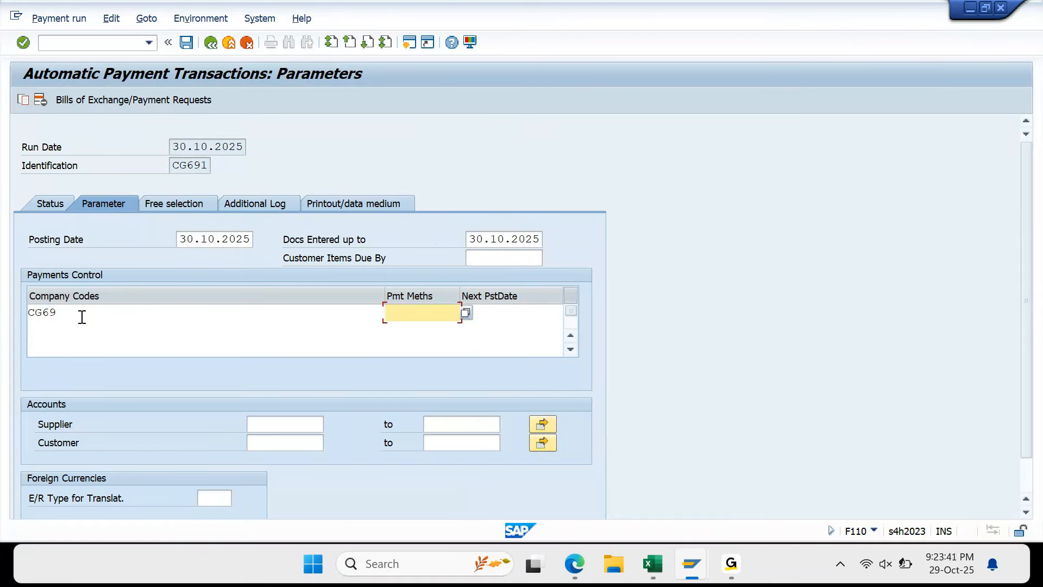
pyautogui.write('C')
pyautogui.press('Tab')
pyautogui.press('Down')
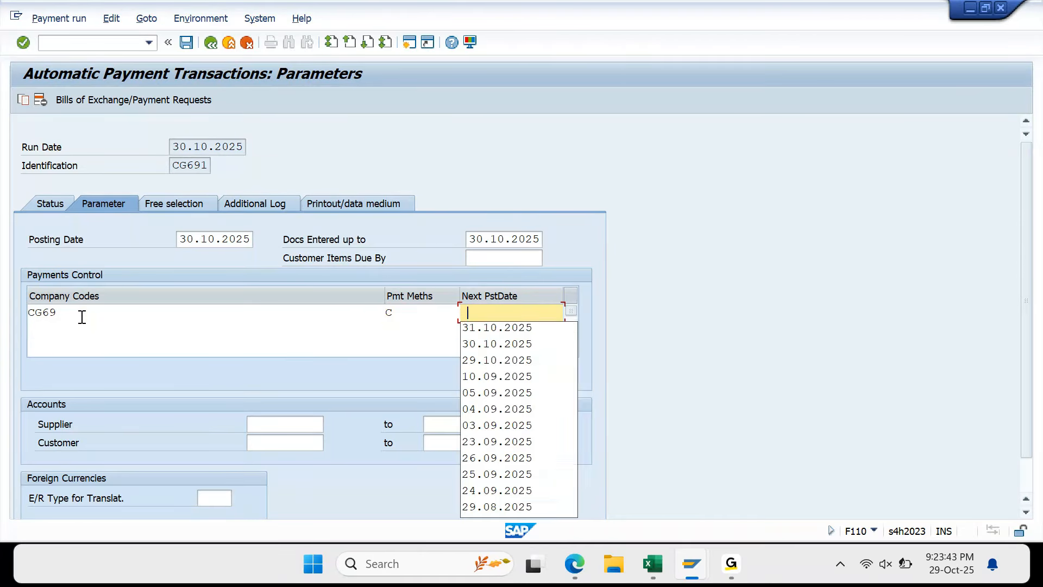
pyautogui.press('Down')
pyautogui.press('Return')
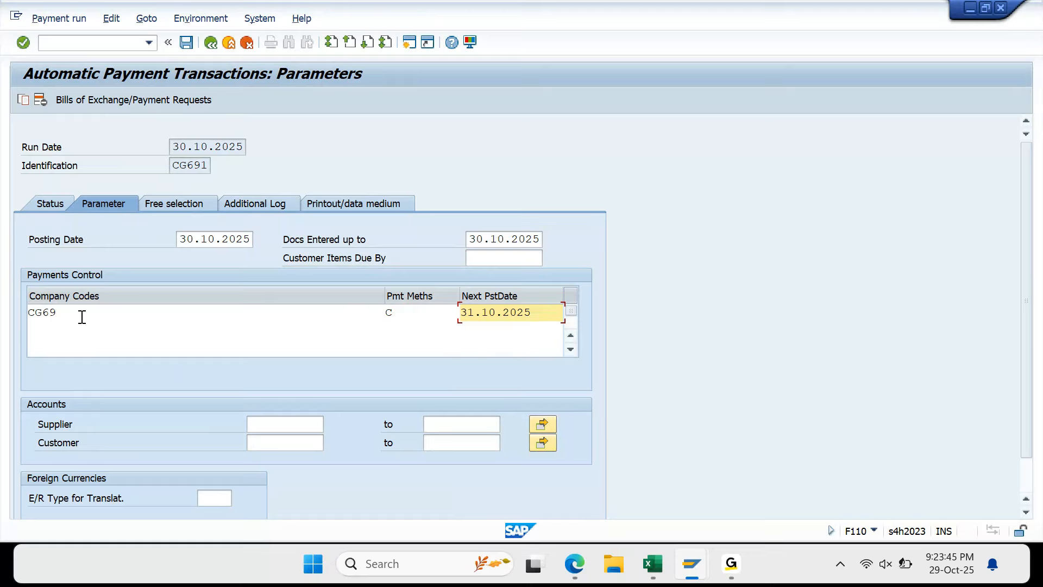
# Enter the Lenovo vendor's account as the supplier to include in the payment run
pyautogui.click(295, 425)
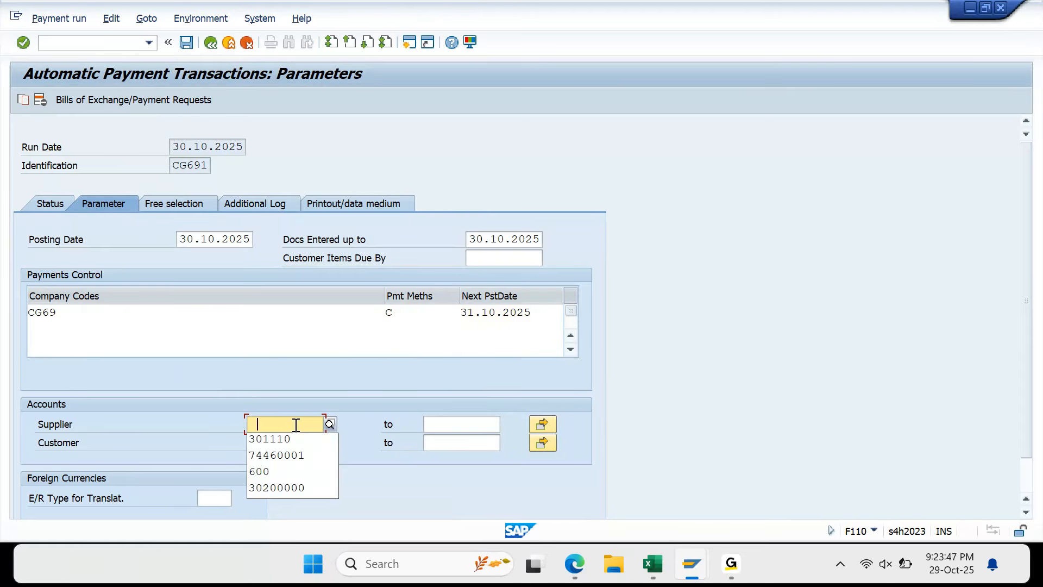
pyautogui.press('Down')
pyautogui.press('Down')
pyautogui.press('Down')
pyautogui.press('Return')
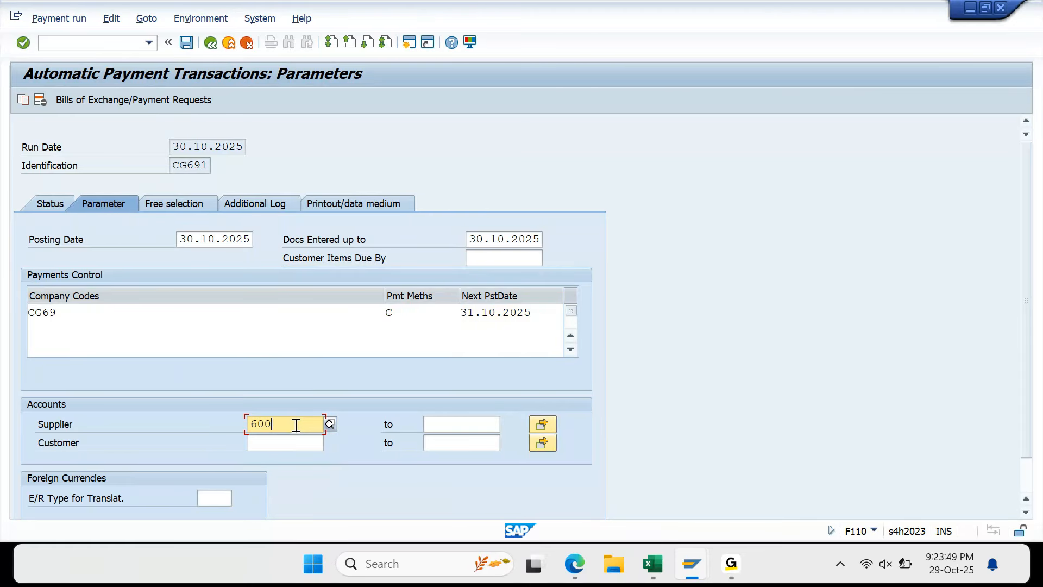
pyautogui.press('Return')
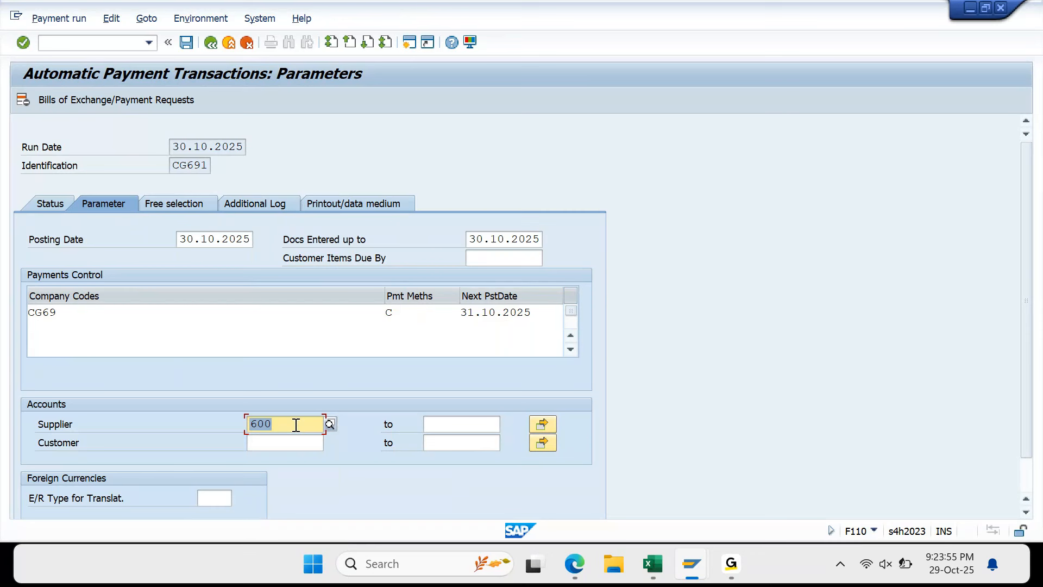
# In the additional log, enable Due Date Check, Payment Method Selection in All Cases and Line Items of the Payment Documents
pyautogui.click(259, 208)
pyautogui.click(62, 277)
pyautogui.press('space')
pyautogui.press('Tab')
pyautogui.press('Tab')
pyautogui.press('space')
pyautogui.press('Tab')
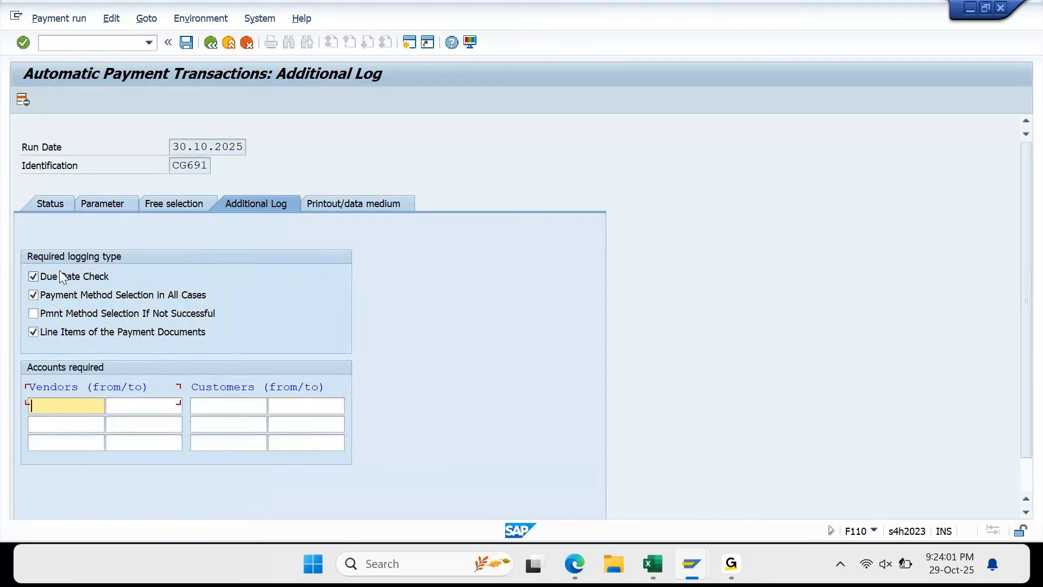
# Enter the Lenovo vendor's account as the from and to vendor for the additional log and save the run's parameters
pyautogui.press('Down')
pyautogui.press('Down')
pyautogui.press('Down')
pyautogui.press('Return')
pyautogui.press('Return')
pyautogui.click(186, 43)
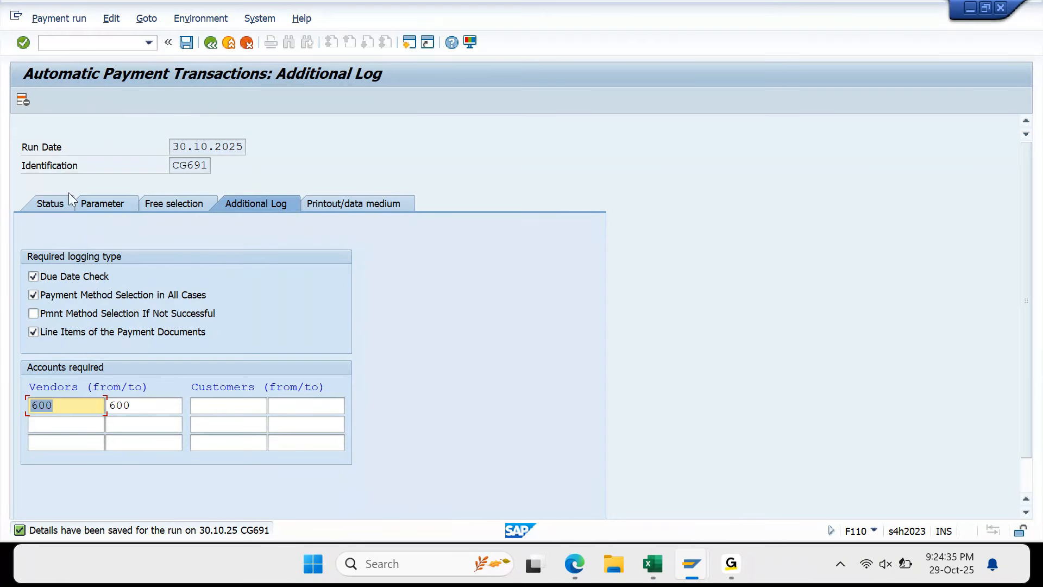
# Schedule the payment proposal for run CG691 to start immediately and refresh the run status
pyautogui.click(62, 210)
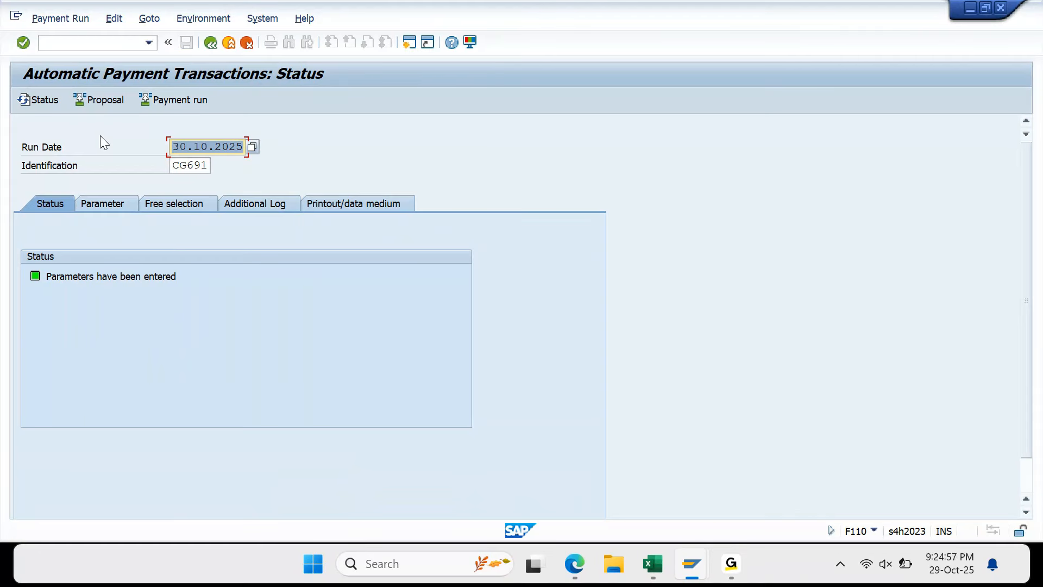
pyautogui.click(103, 104)
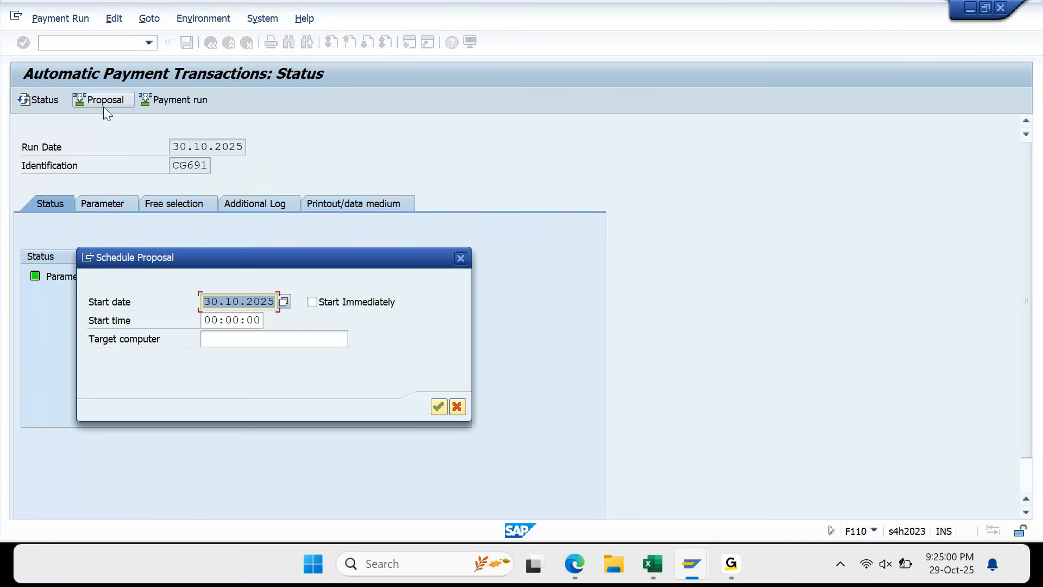
pyautogui.click(313, 302)
pyautogui.click(438, 407)
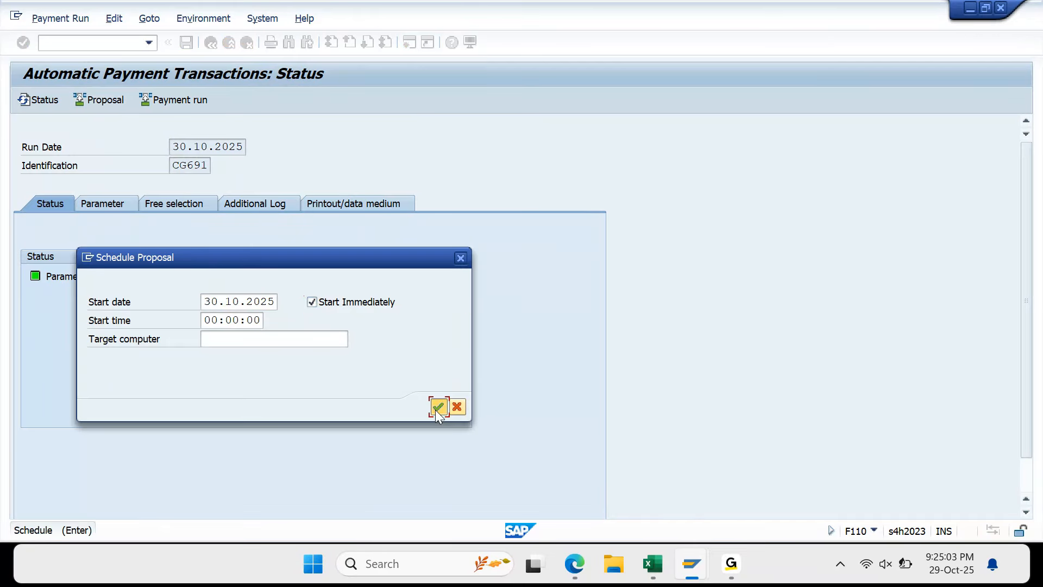
pyautogui.press('Return')
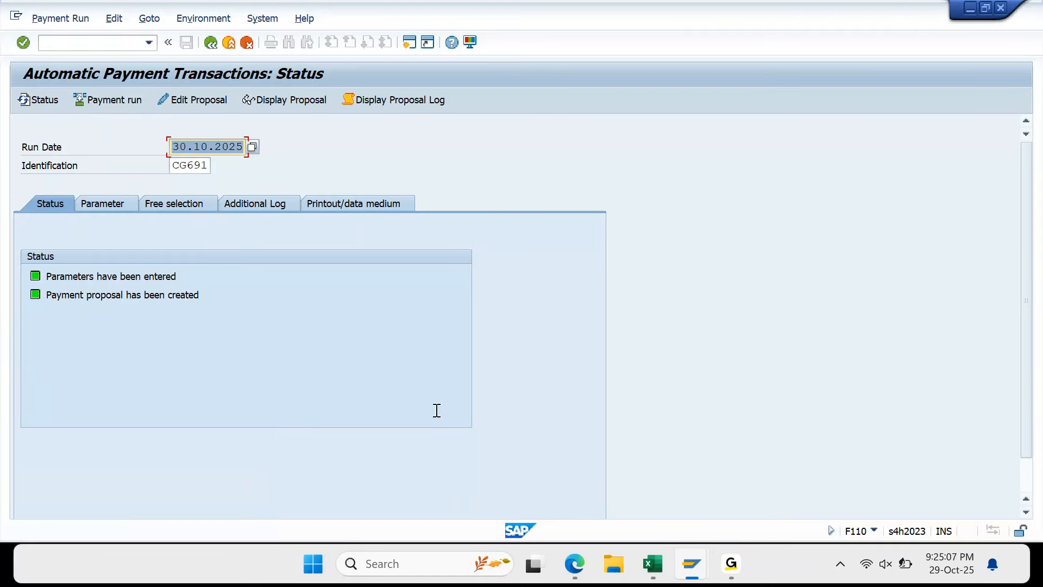
# Display the payment proposal and examine the Lenovo Computers Limited line across its supplier, payee and bank columns
pyautogui.click(311, 103)
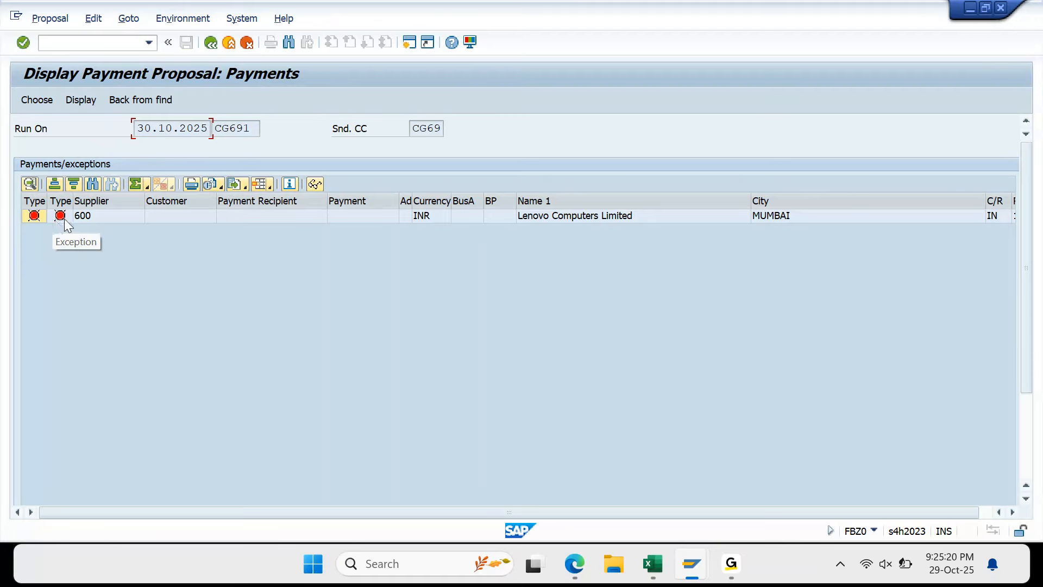
pyautogui.click(86, 220)
pyautogui.press('Right')
pyautogui.press('Right')
pyautogui.press('Right')
pyautogui.press('Right')
pyautogui.press('Right')
pyautogui.press('Right')
pyautogui.press('Right')
pyautogui.press('Right')
pyautogui.press('Right')
pyautogui.press('Right')
pyautogui.press('Right')
pyautogui.press('Right')
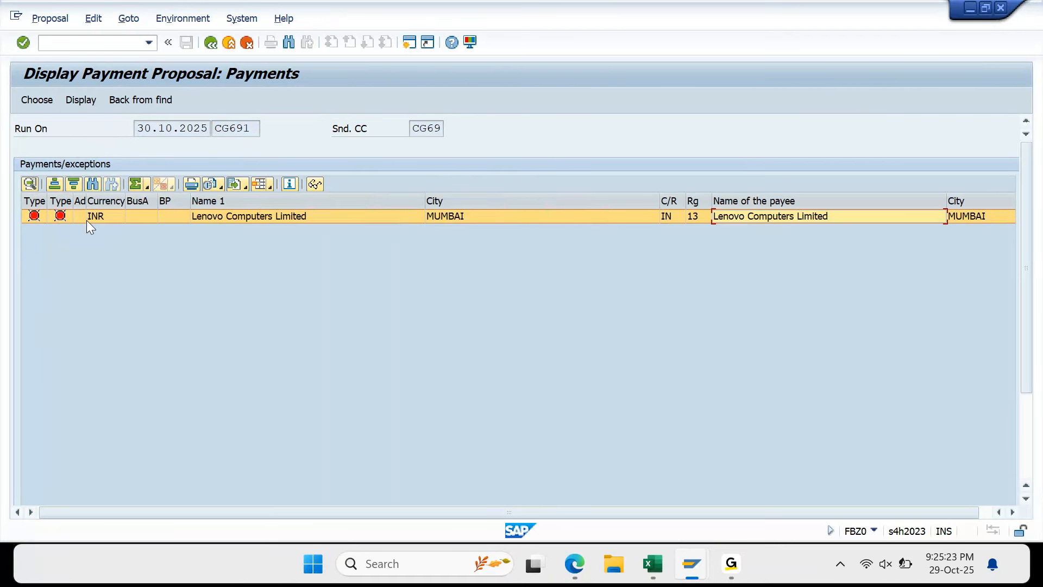
pyautogui.press('Right')
pyautogui.press('Right')
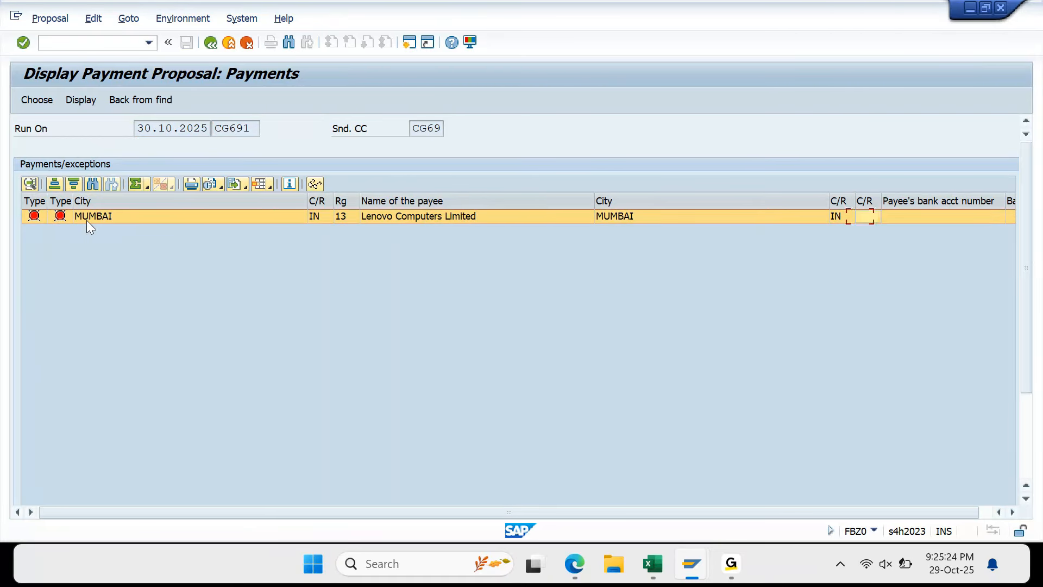
pyautogui.press('Right')
pyautogui.press('Right')
pyautogui.press('Right')
pyautogui.press('Right')
pyautogui.press('Right')
pyautogui.press('Right')
pyautogui.press('Right')
pyautogui.press('Right')
pyautogui.press('Right')
pyautogui.press('Right')
pyautogui.press('Right')
pyautogui.press('Right')
pyautogui.press('Right')
pyautogui.press('Right')
pyautogui.press('Right')
pyautogui.press('Right')
pyautogui.press('Right')
pyautogui.press('Right')
pyautogui.press('Right')
pyautogui.press('Right')
pyautogui.press('Home')
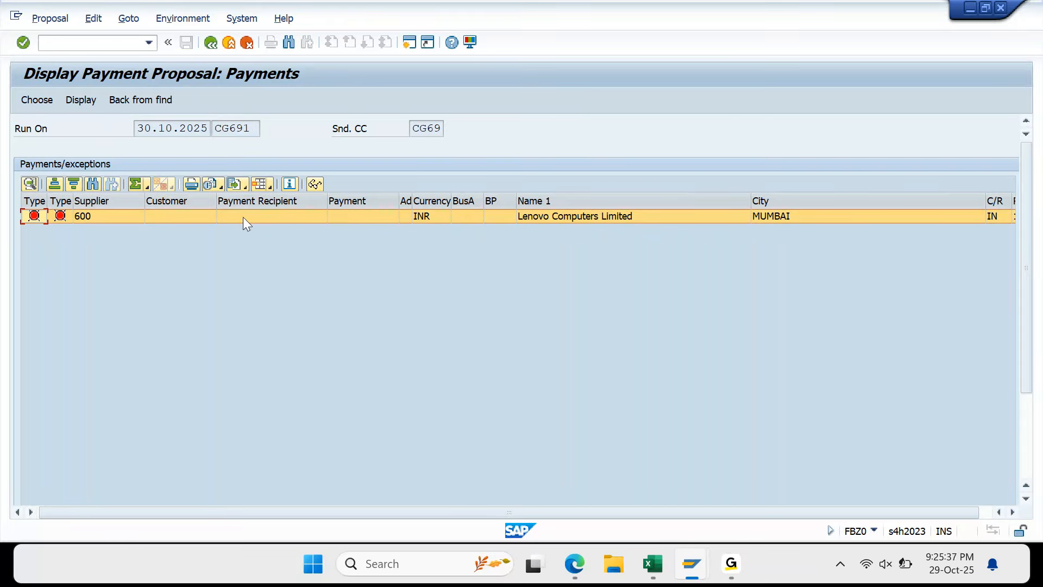
# Look through the displayed and available columns in the proposal's layout settings, leaving the layout as it is
pyautogui.click(269, 188)
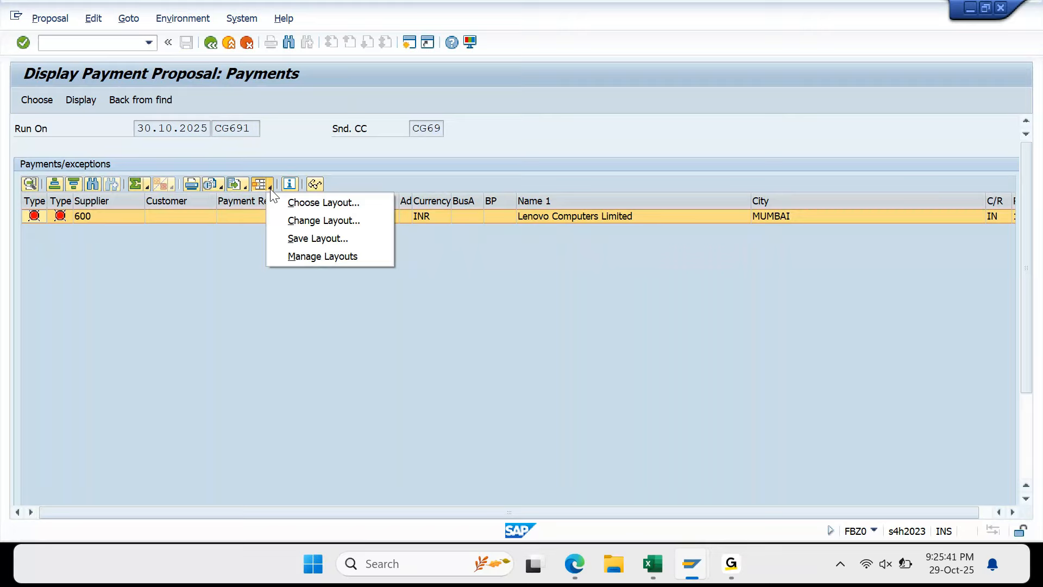
pyautogui.click(140, 333)
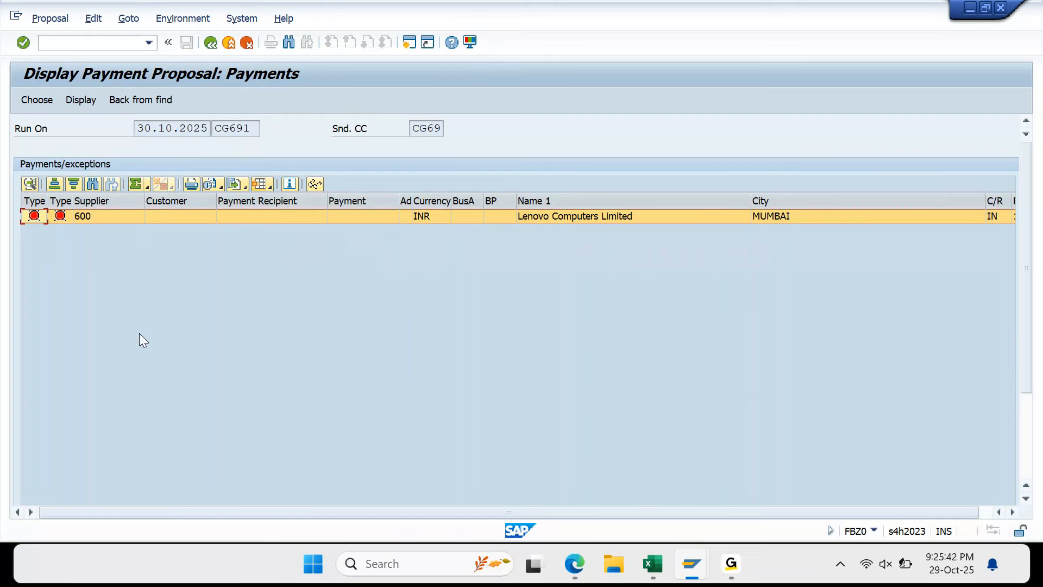
pyautogui.click(272, 185)
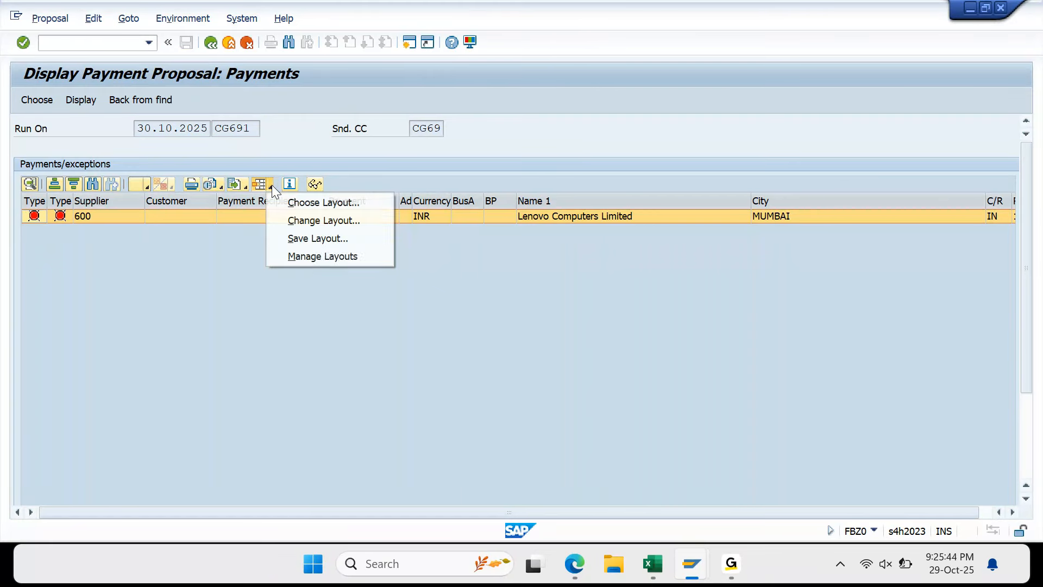
pyautogui.click(294, 222)
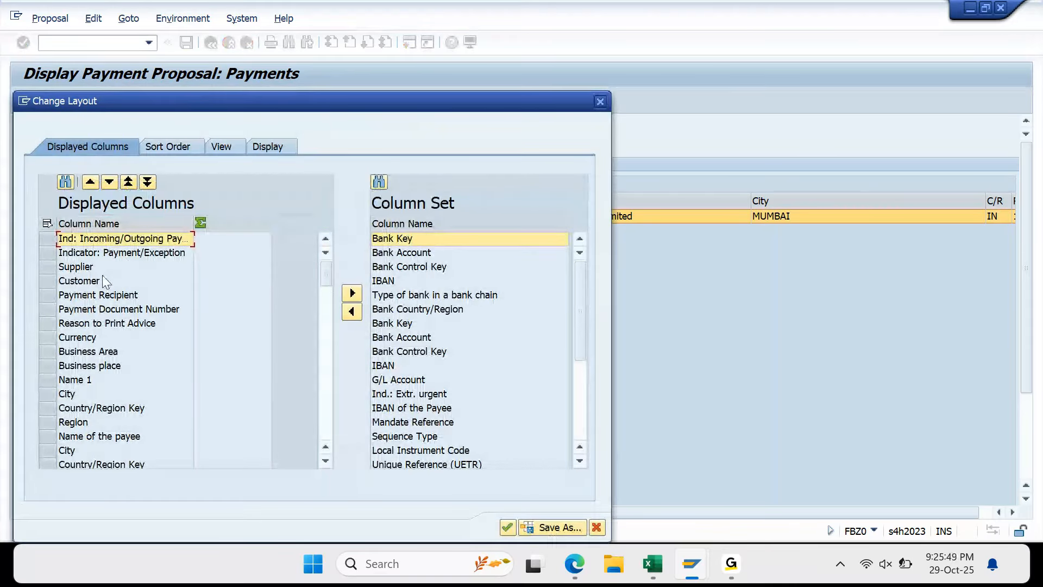
pyautogui.scroll(-2, 390, 422)
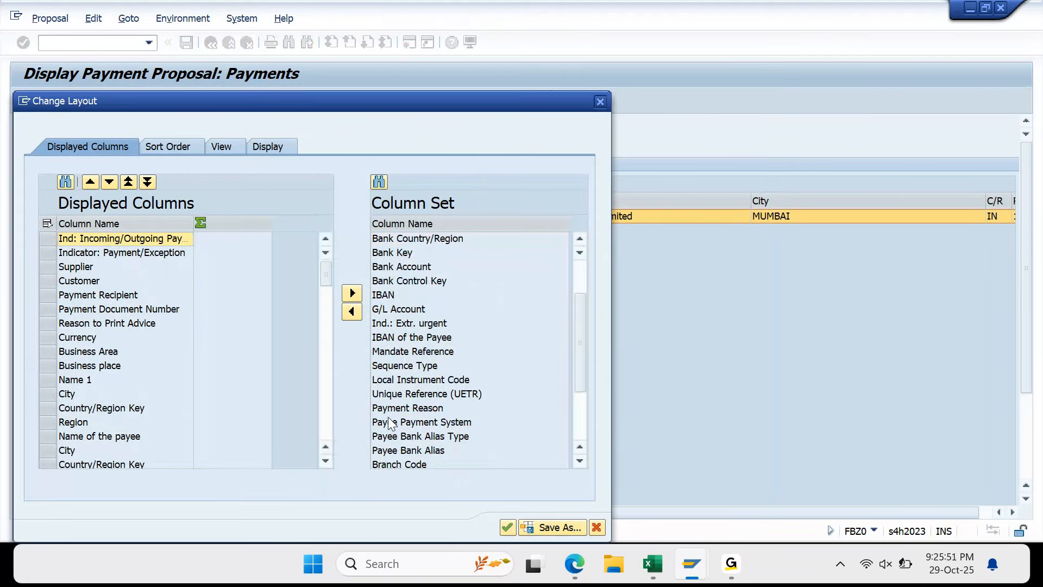
pyautogui.scroll(2, 389, 423)
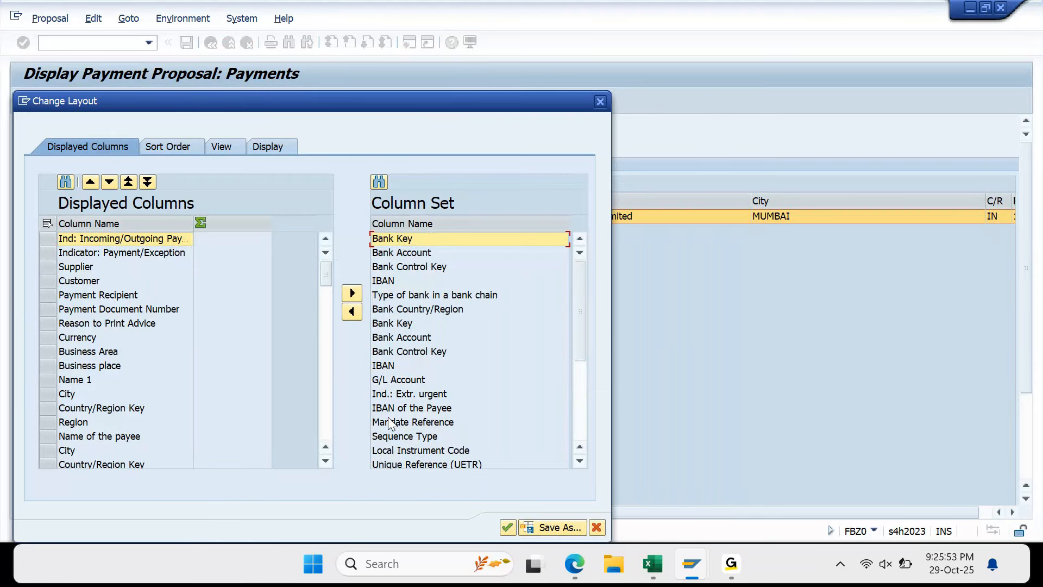
pyautogui.scroll(-5, 393, 379)
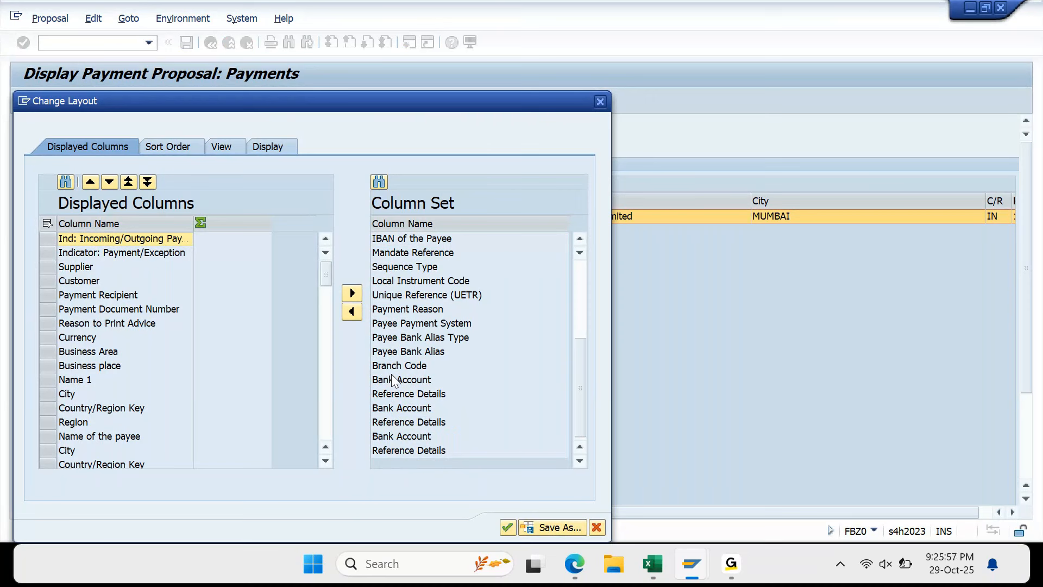
pyautogui.scroll(4, 391, 379)
pyautogui.click(88, 365)
pyautogui.scroll(-4, 88, 369)
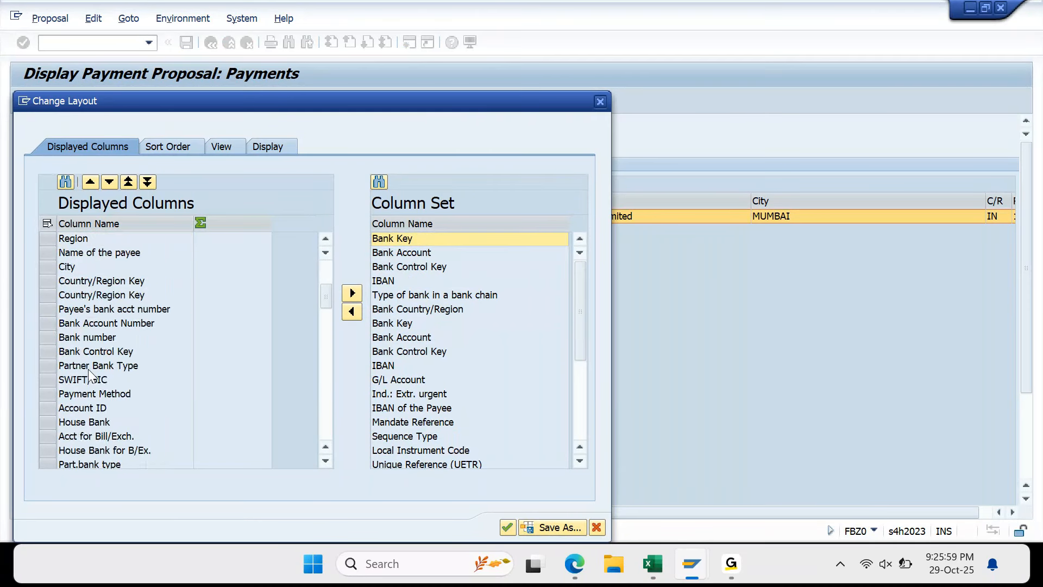
pyautogui.scroll(-10, 88, 369)
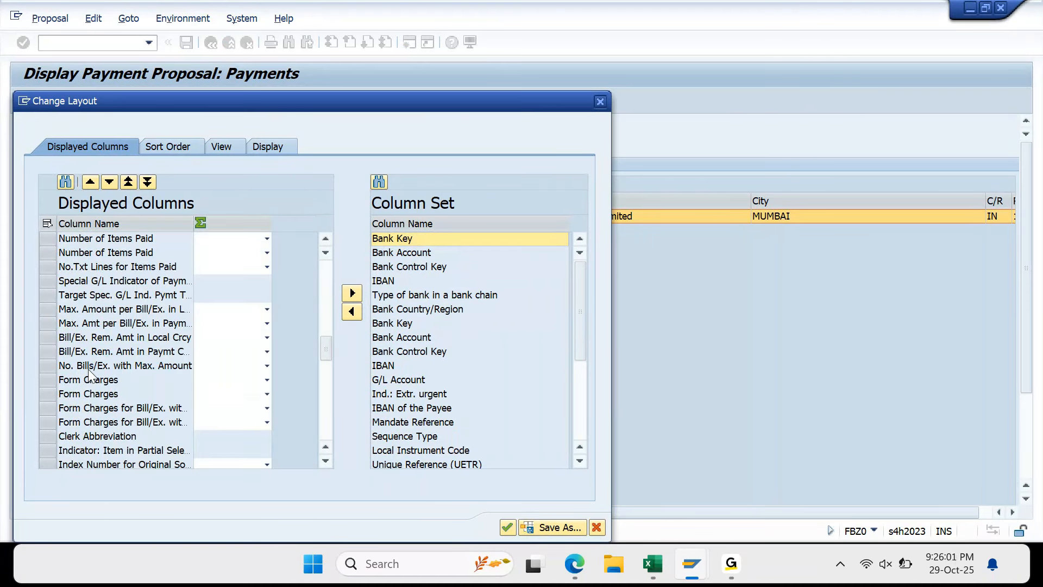
pyautogui.scroll(-5, 90, 375)
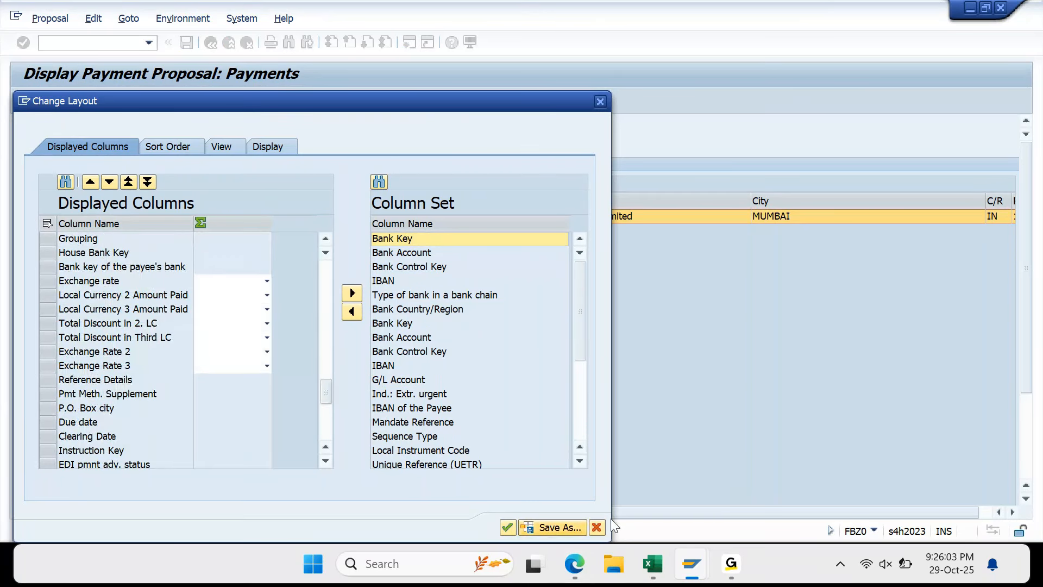
pyautogui.click(597, 527)
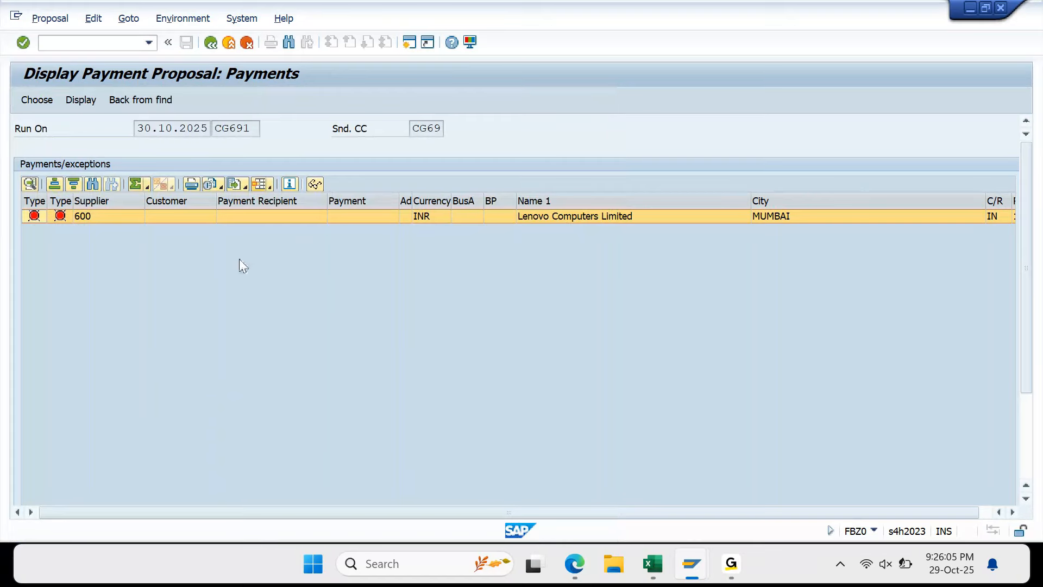
# Examine the Lenovo line's payment and amount columns, including Amount Paid in Local Currency, and return to the run status
pyautogui.click(102, 212)
pyautogui.press('Right')
pyautogui.press('Right')
pyautogui.press('Right')
pyautogui.press('Right')
pyautogui.press('Right')
pyautogui.press('Right')
pyautogui.press('Right')
pyautogui.press('Right')
pyautogui.press('Right')
pyautogui.press('Right')
pyautogui.press('Right')
pyautogui.press('Right')
pyautogui.press('Right')
pyautogui.press('Right')
pyautogui.press('Right')
pyautogui.press('Right')
pyautogui.press('Right')
pyautogui.press('Right')
pyautogui.press('Right')
pyautogui.press('Right')
pyautogui.press('Right')
pyautogui.press('Right')
pyautogui.press('Right')
pyautogui.press('Right')
pyautogui.press('Right')
pyautogui.press('Right')
pyautogui.press('Right')
pyautogui.press('Right')
pyautogui.press('Right')
pyautogui.press('Right')
pyautogui.press('Right')
pyautogui.press('Right')
pyautogui.press('Right')
pyautogui.press('Right')
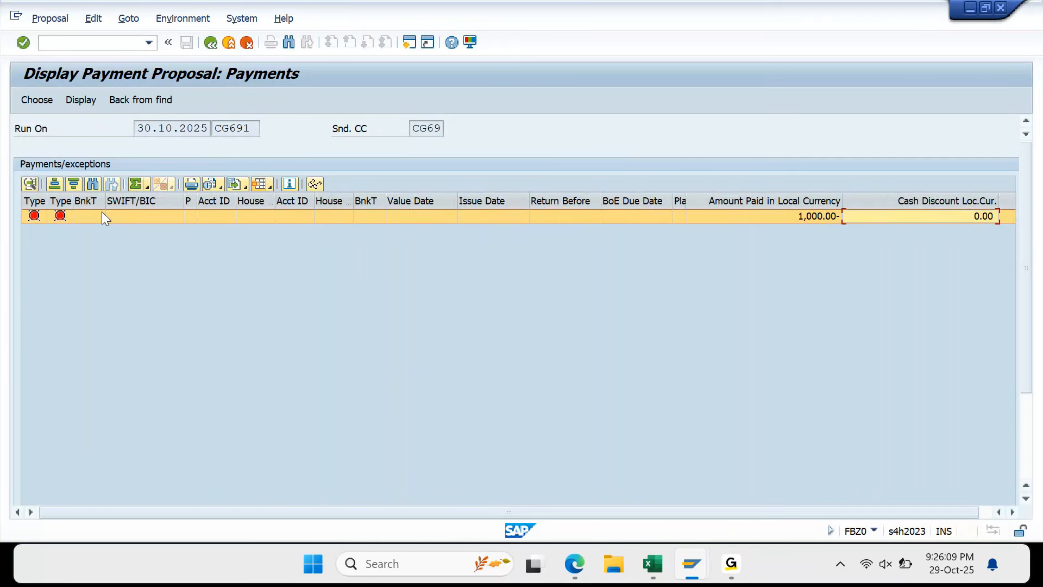
pyautogui.click(812, 201)
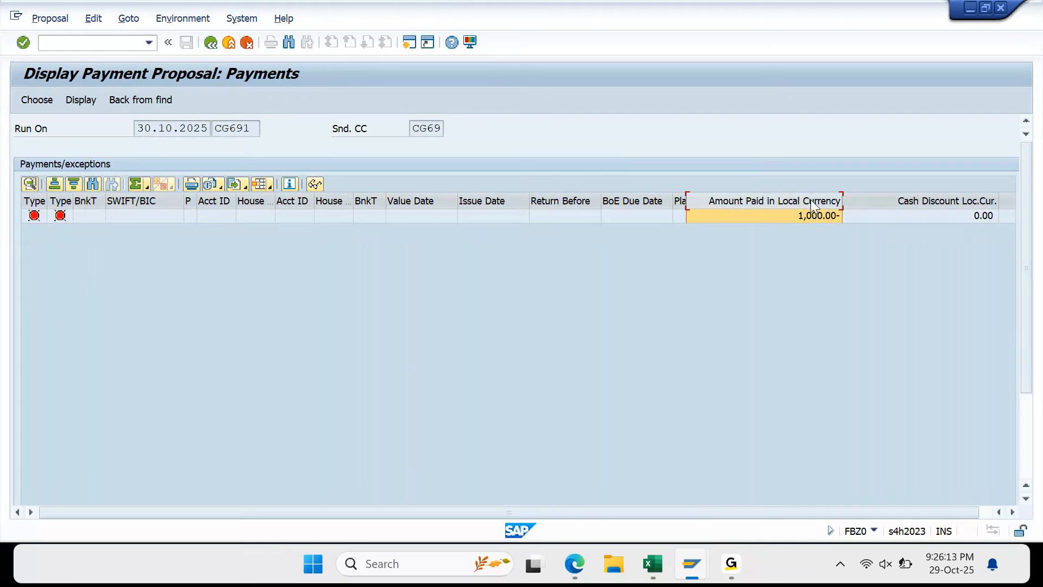
pyautogui.click(808, 220)
pyautogui.press('Right')
pyautogui.press('Right')
pyautogui.press('Right')
pyautogui.press('Right')
pyautogui.press('Right')
pyautogui.press('Right')
pyautogui.press('Right')
pyautogui.press('Right')
pyautogui.press('Right')
pyautogui.press('Right')
pyautogui.press('Right')
pyautogui.press('Right')
pyautogui.press('Right')
pyautogui.press('Right')
pyautogui.press('Right')
pyautogui.press('Right')
pyautogui.press('Right')
pyautogui.press('Right')
pyautogui.press('Right')
pyautogui.press('Right')
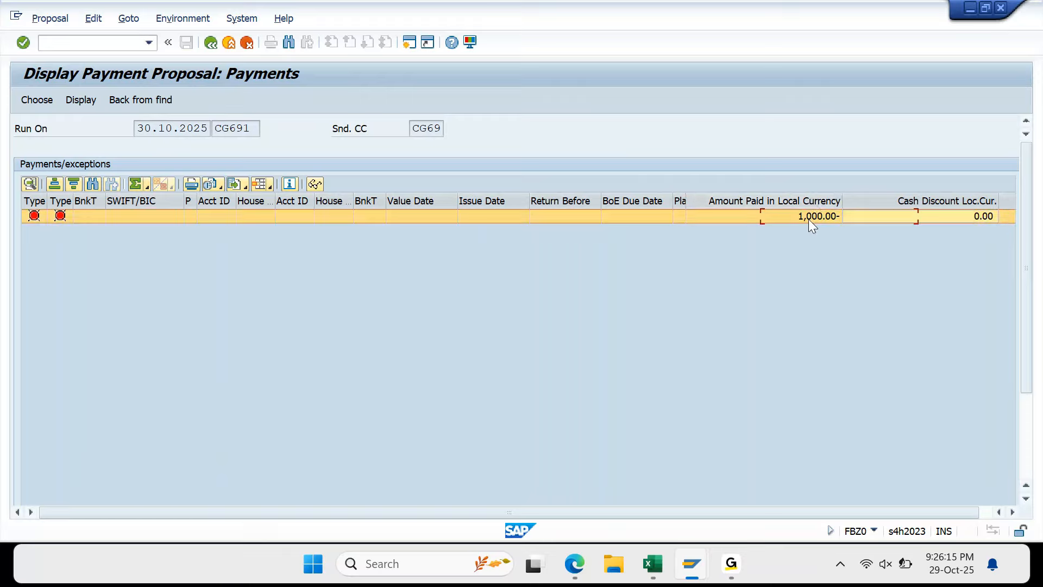
pyautogui.press('Right')
pyautogui.press('Right')
pyautogui.press('Right')
pyautogui.press('Right')
pyautogui.press('Right')
pyautogui.press('Right')
pyautogui.press('Right')
pyautogui.press('Right')
pyautogui.press('Right')
pyautogui.press('Right')
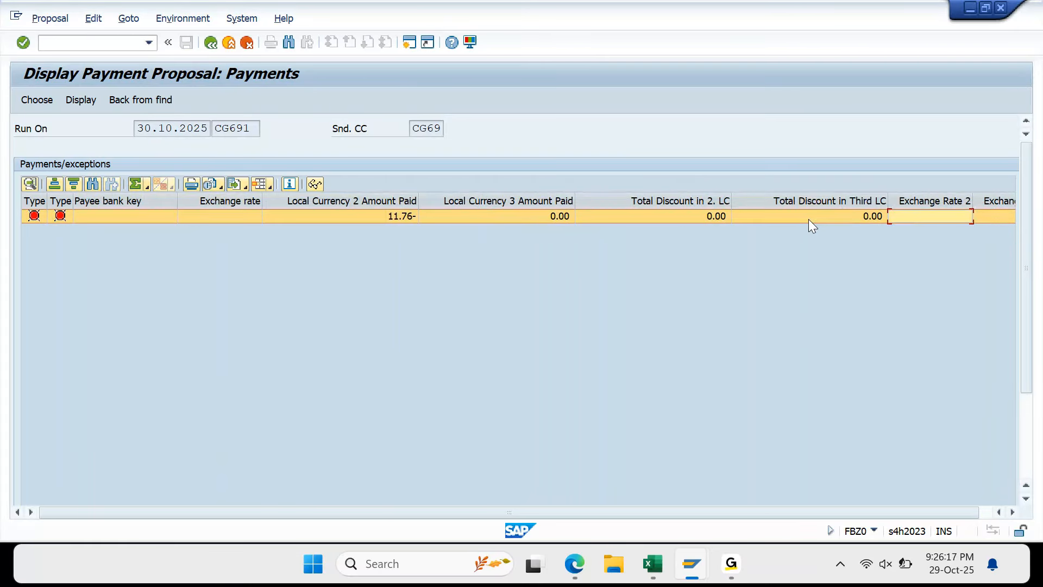
pyautogui.click(211, 43)
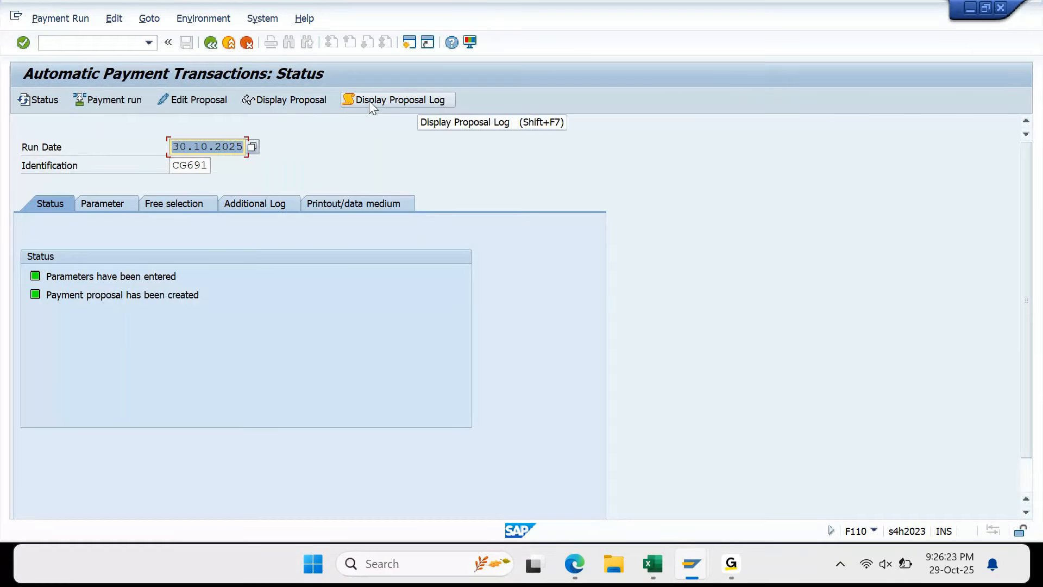
# Recheck the Lenovo line in the proposal display and return to the run status
pyautogui.click(291, 102)
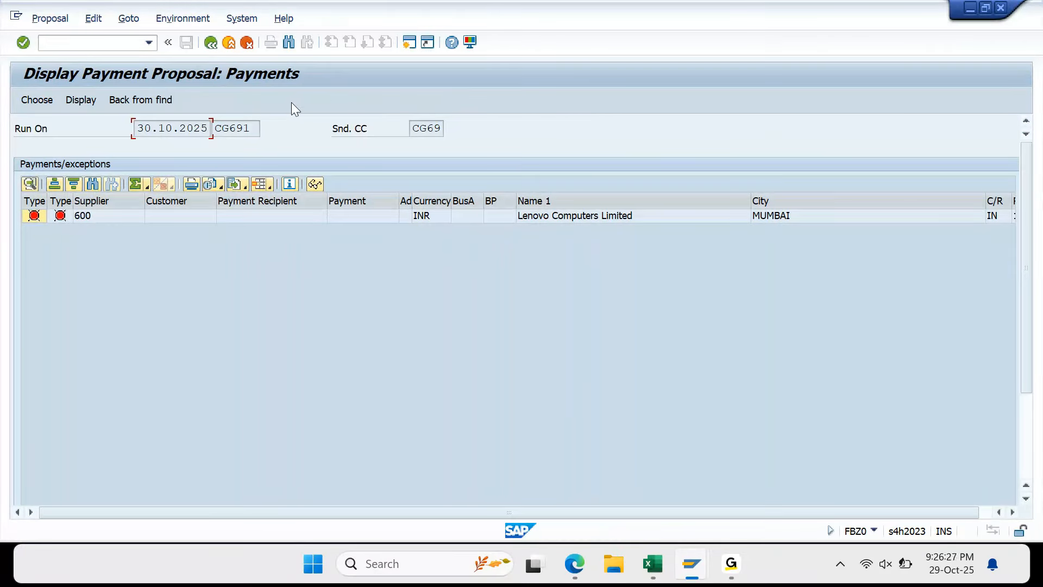
pyautogui.click(210, 43)
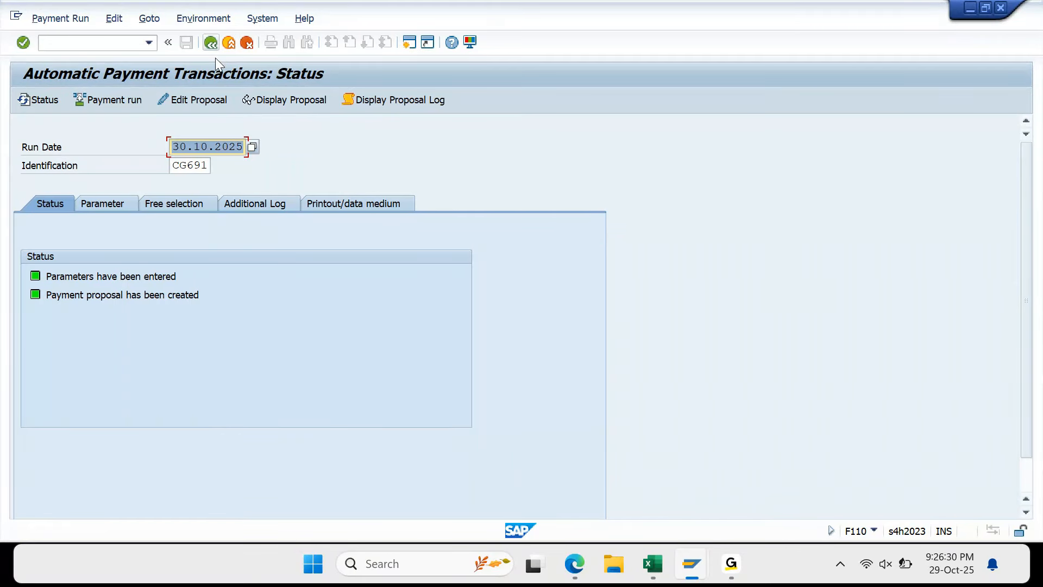
pyautogui.click(267, 102)
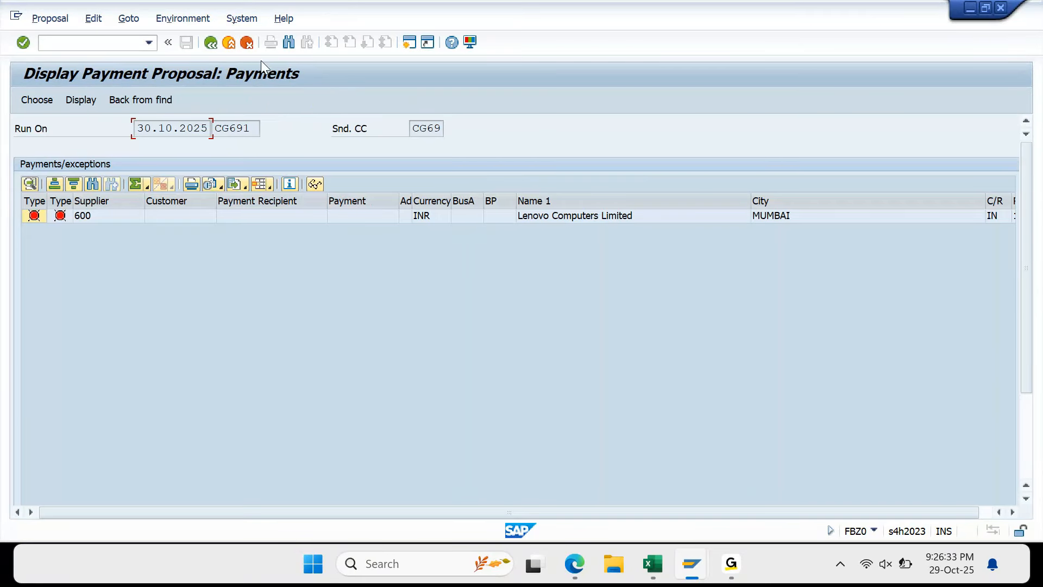
pyautogui.click(211, 44)
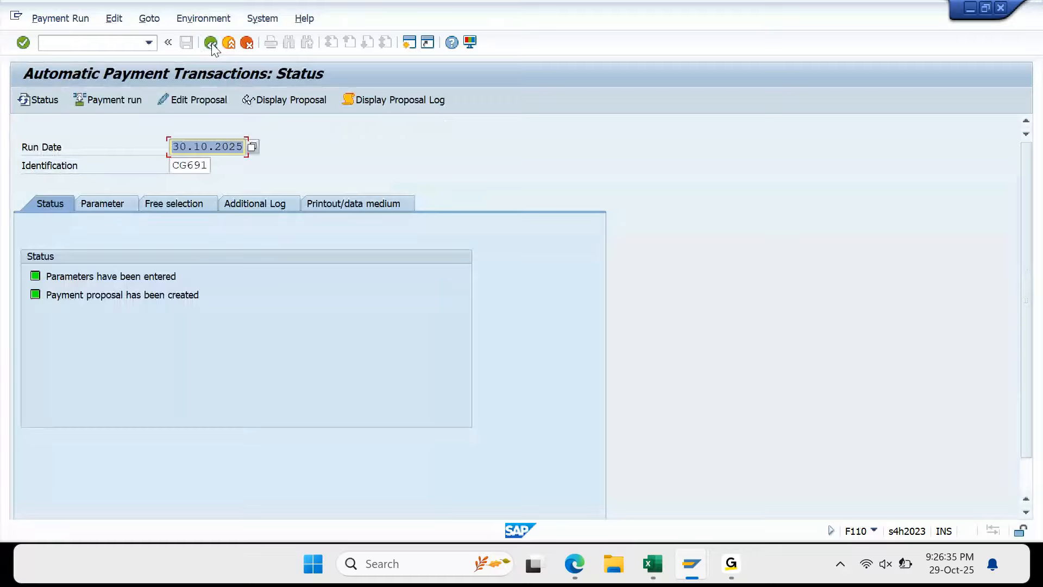
# Display the proposal log and read its due date and payment method selection messages for the Lenovo vendor
pyautogui.click(359, 99)
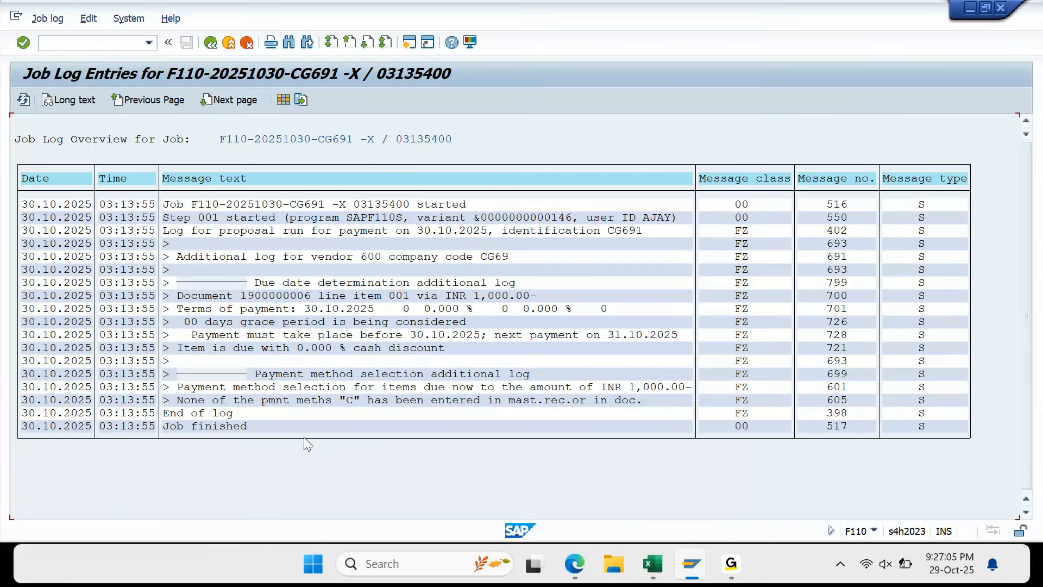
pyautogui.click(189, 410)
pyautogui.click(217, 46)
# Display the payment proposal once more, return to the run status and review the run's parameters
pyautogui.click(269, 105)
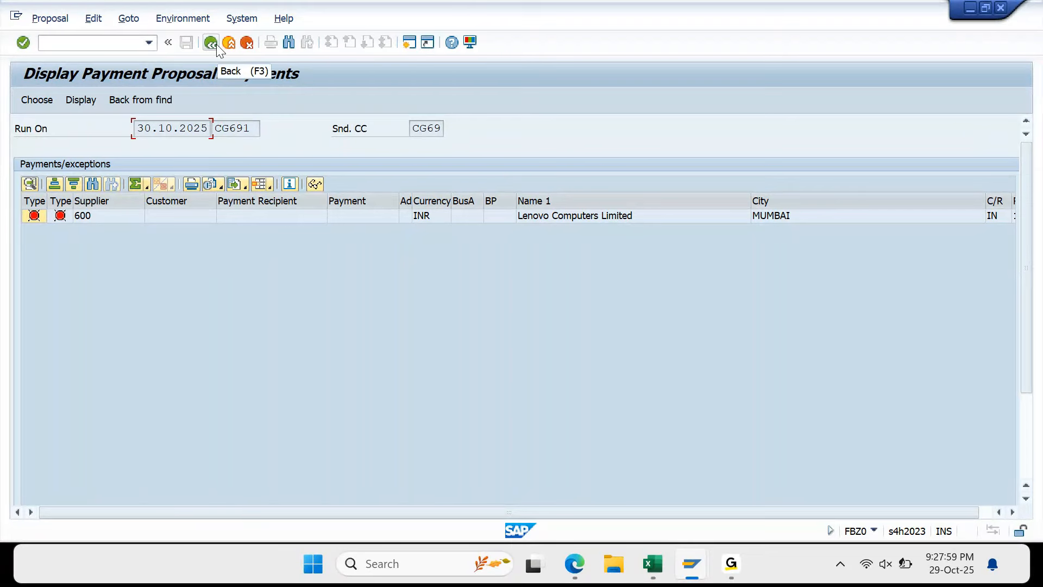
pyautogui.click(683, 572)
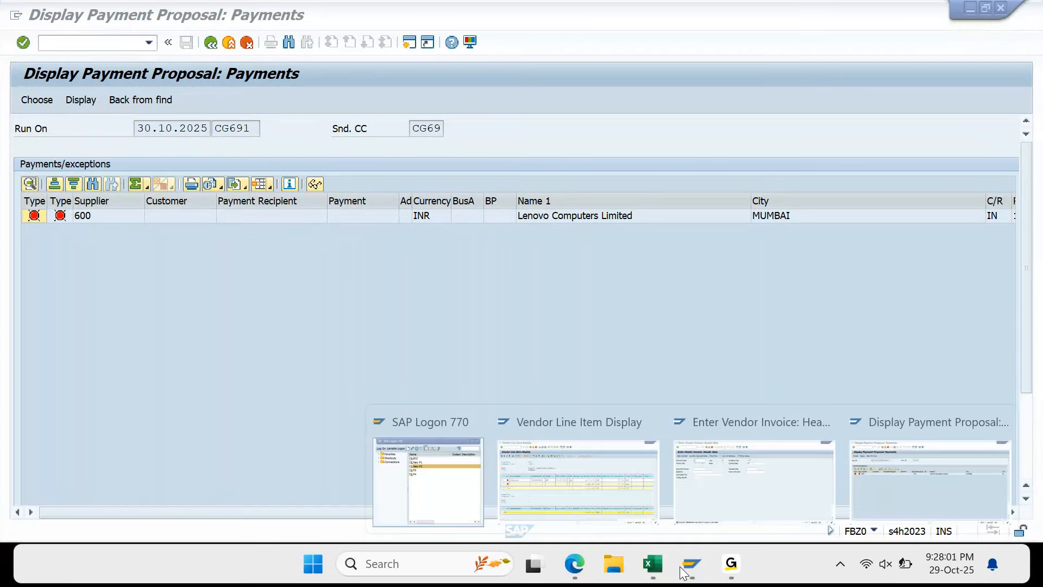
pyautogui.click(212, 43)
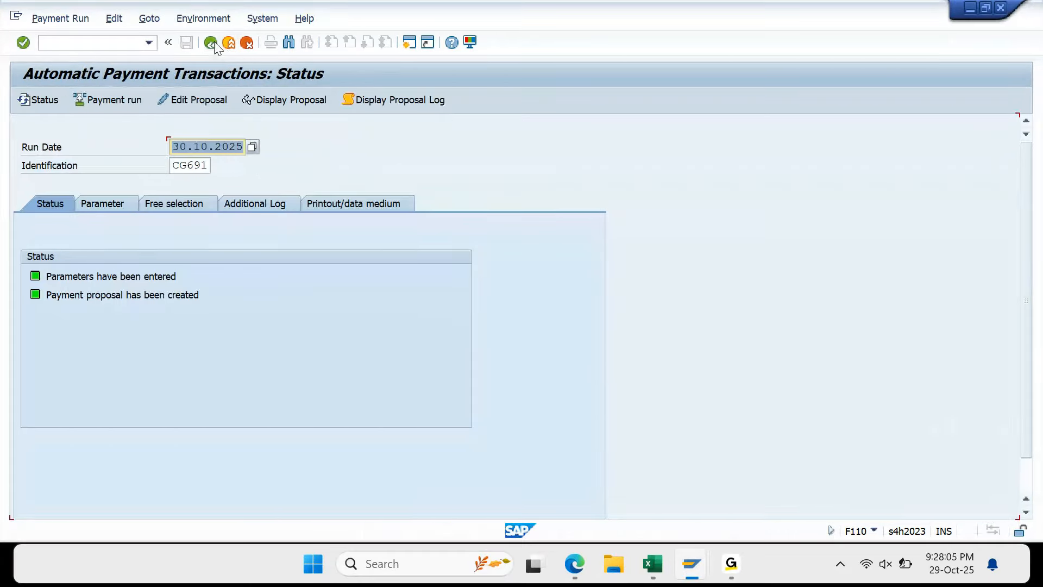
pyautogui.click(105, 204)
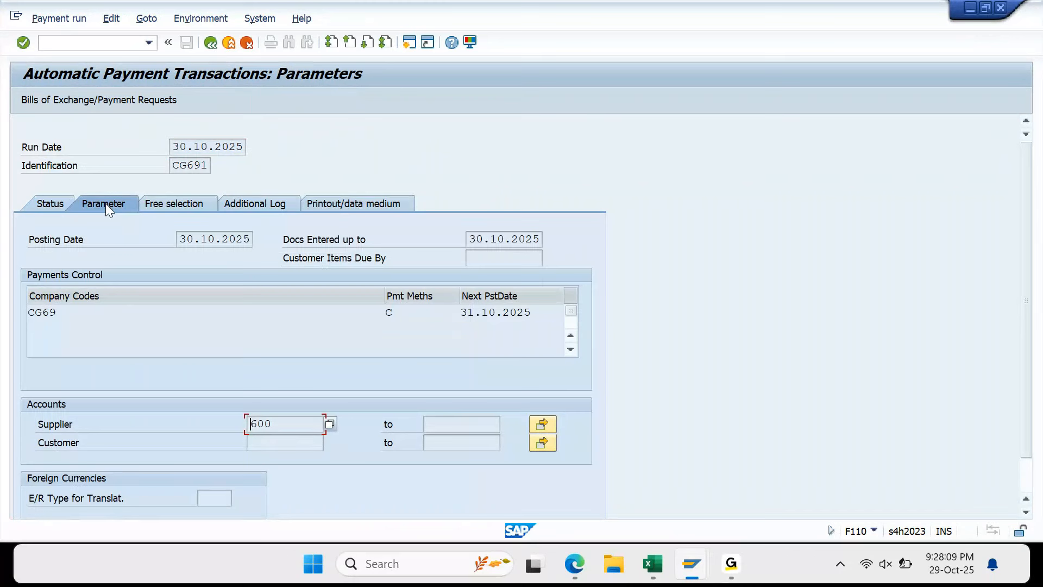
# Switch to the vendor line item display, compare it beside the payment run parameters, and open its dynamic selections for vendor 600
pyautogui.moveTo(692, 563)
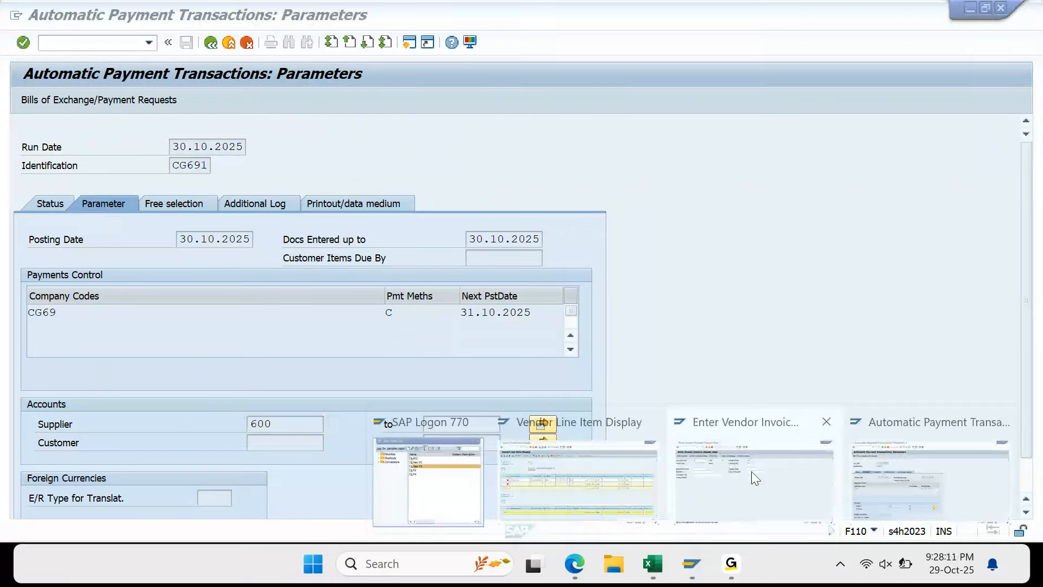
pyautogui.moveTo(758, 478)
pyautogui.click(610, 466)
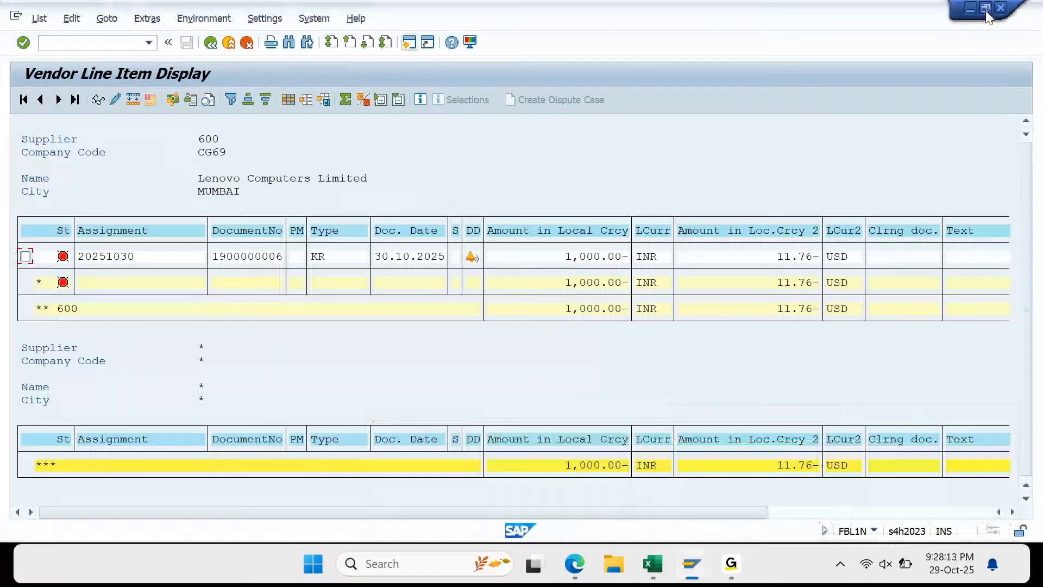
pyautogui.moveTo(804, 7); pyautogui.dragTo(936, 11)
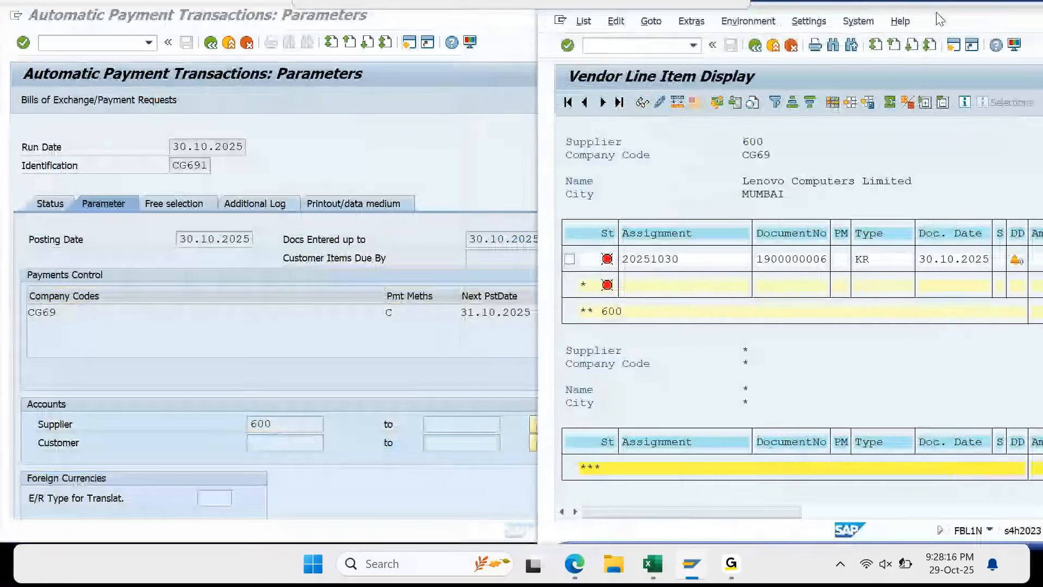
pyautogui.click(756, 47)
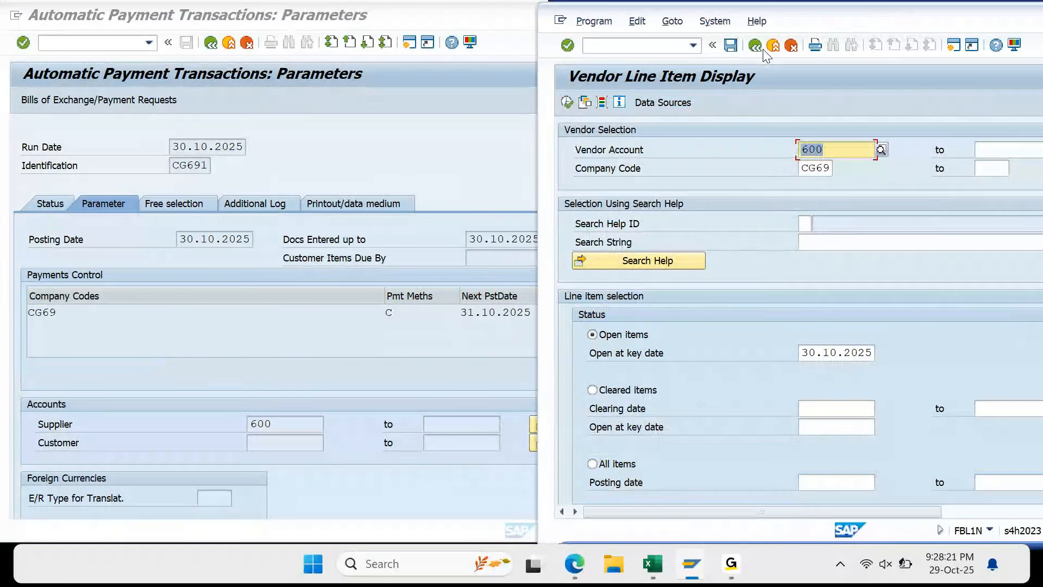
pyautogui.click(604, 108)
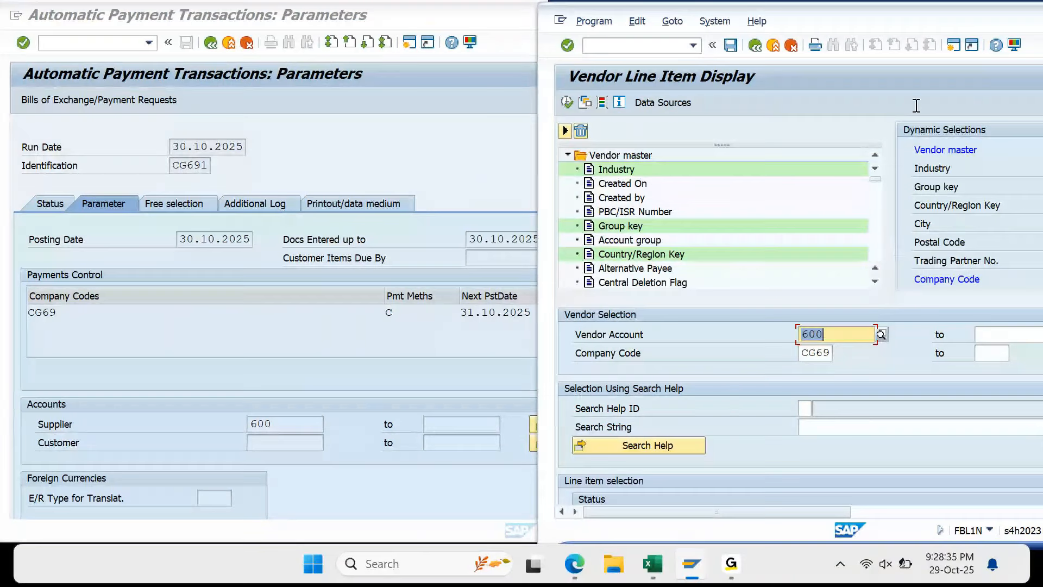
pyautogui.moveTo(889, 18)
pyautogui.mouseDown()
pyautogui.moveTo(899, 28)
pyautogui.moveTo(877, 31)
pyautogui.mouseUp()
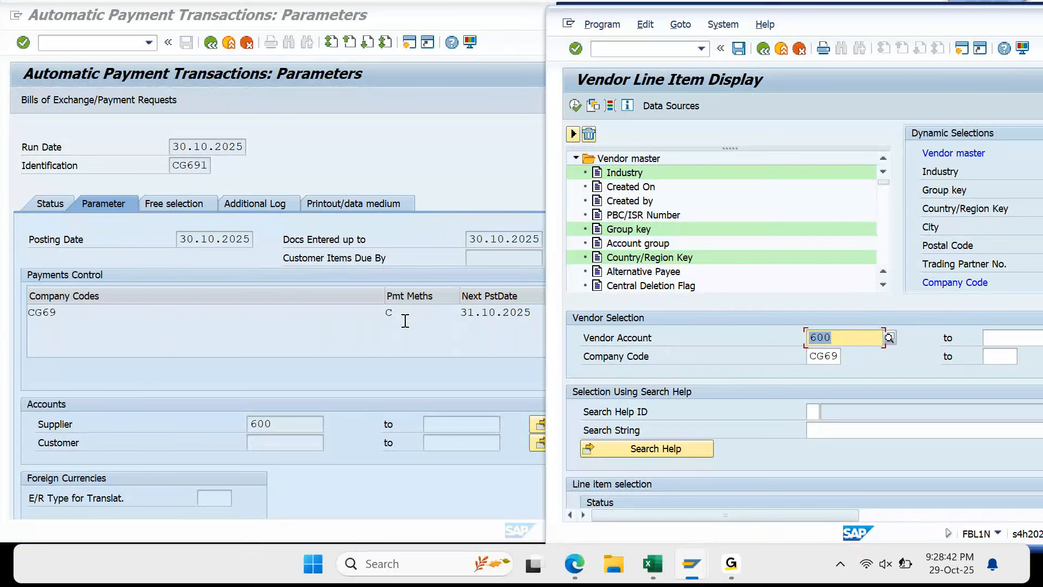
pyautogui.doubleClick(875, 28)
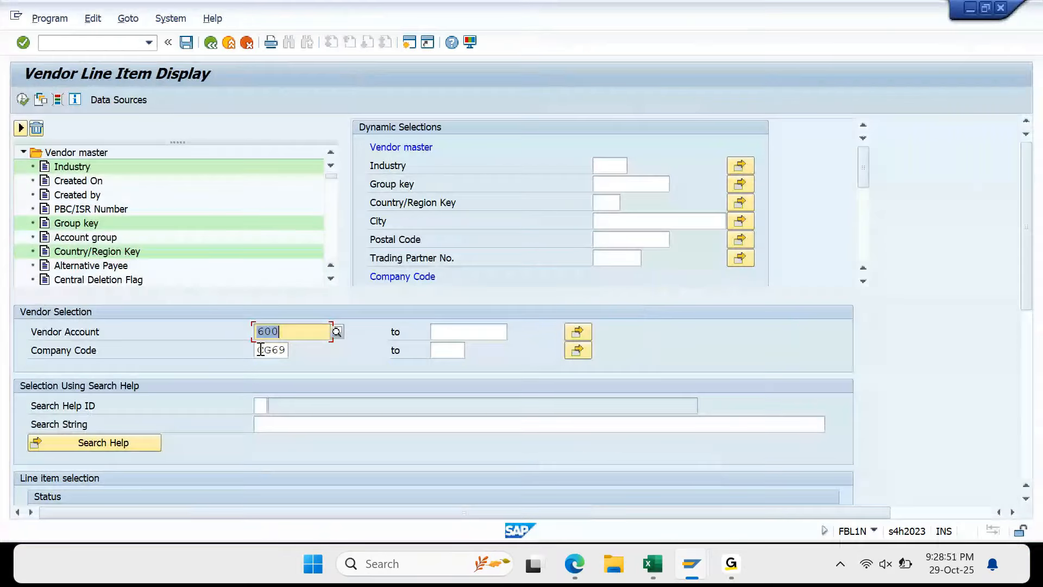
# Set the Payment Method filter to C in the document section of the dynamic selections
pyautogui.click(380, 239)
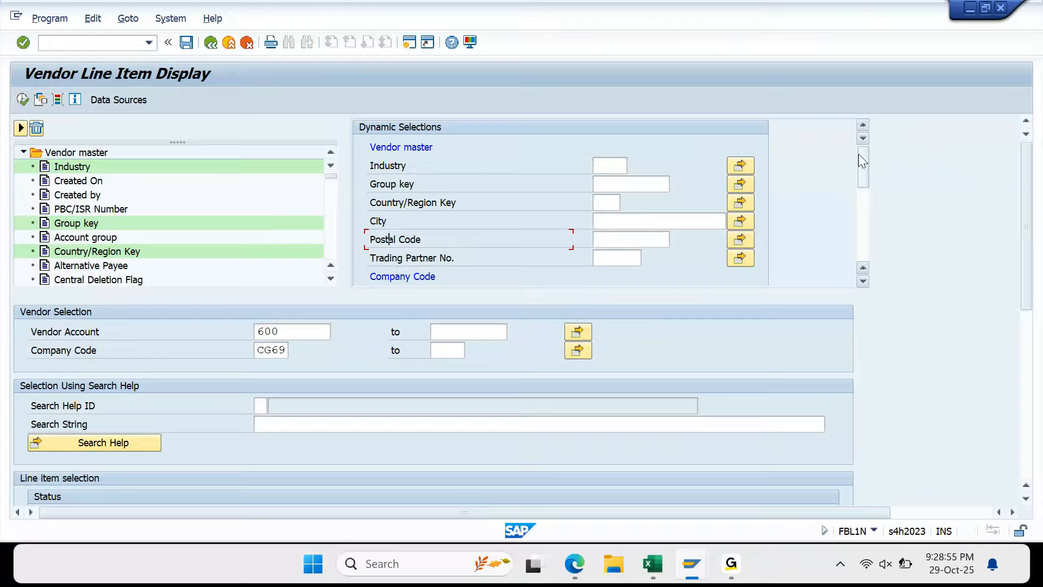
pyautogui.moveTo(860, 158); pyautogui.dragTo(861, 184)
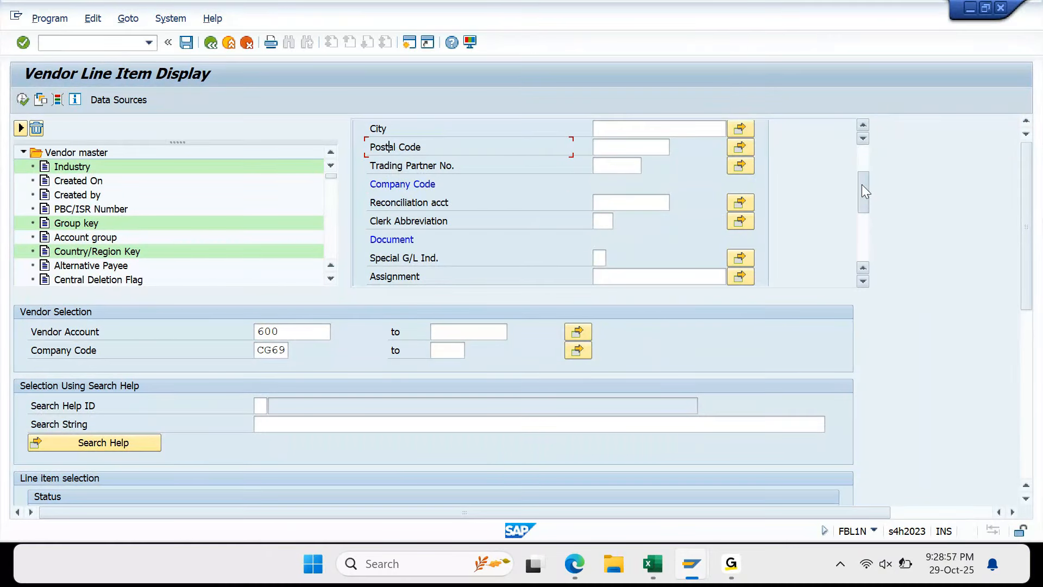
pyautogui.scroll(-2, 509, 240)
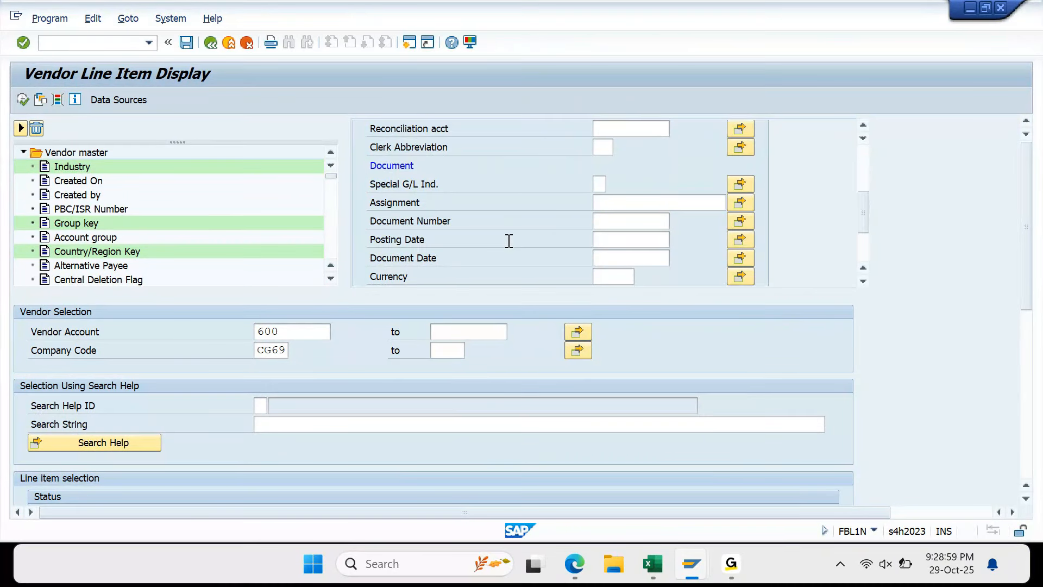
pyautogui.scroll(-3, 509, 240)
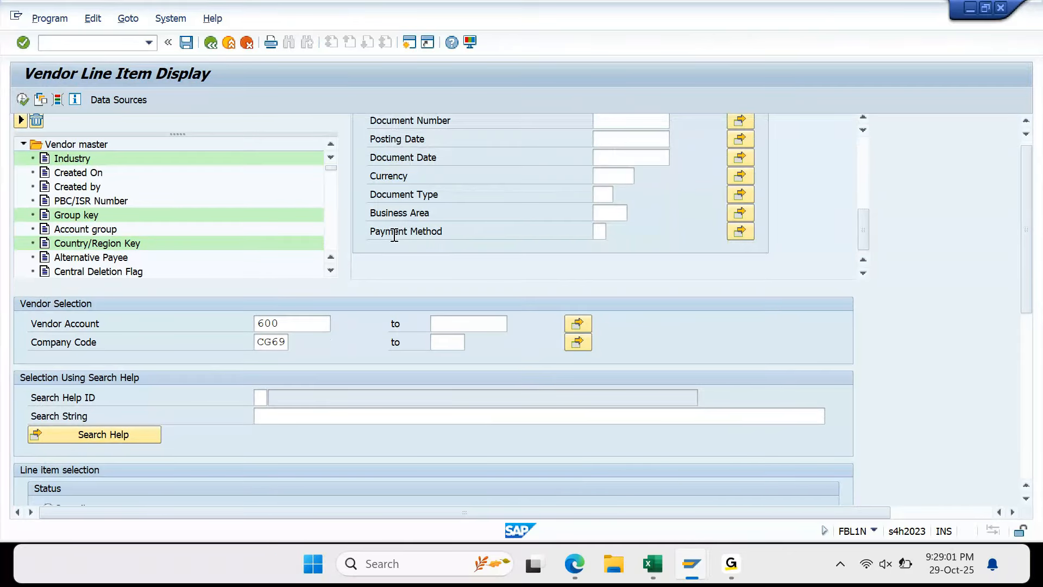
pyautogui.click(601, 237)
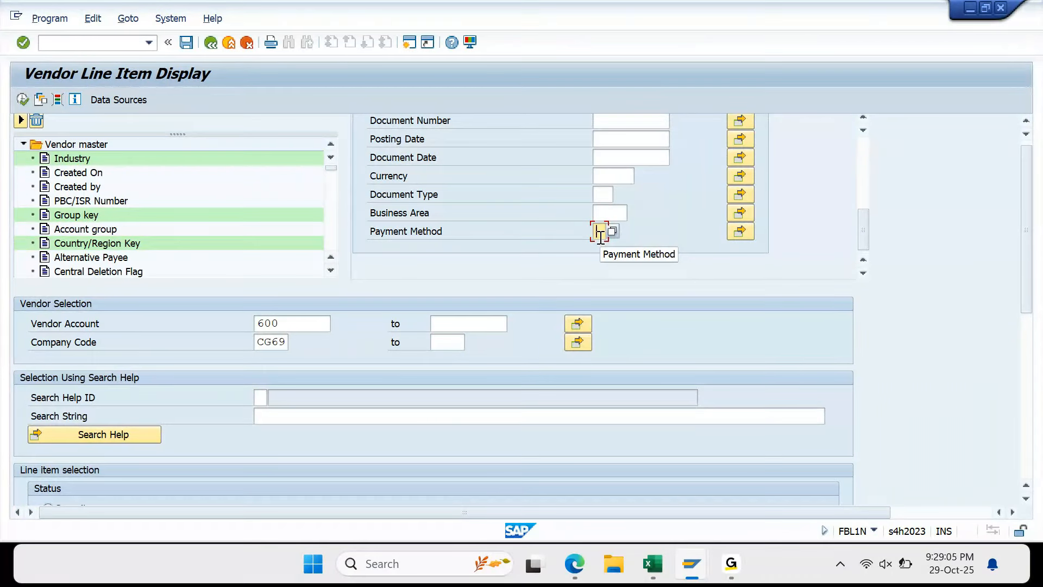
pyautogui.write('C')
pyautogui.press('Return')
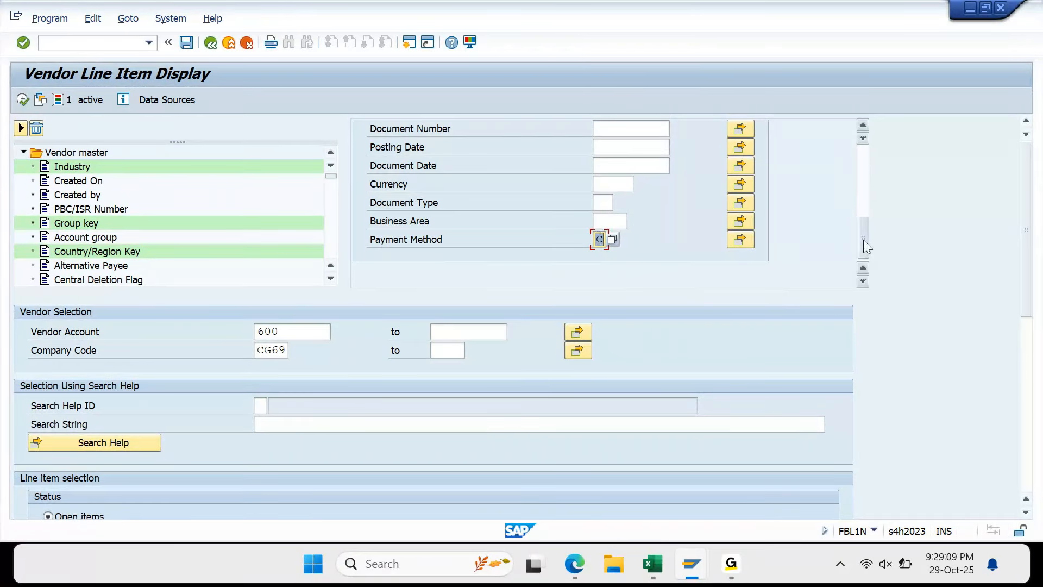
# Review the selection criteria for vendor 600 in company code CG69 and run the open item report
pyautogui.moveTo(862, 240); pyautogui.dragTo(867, 223)
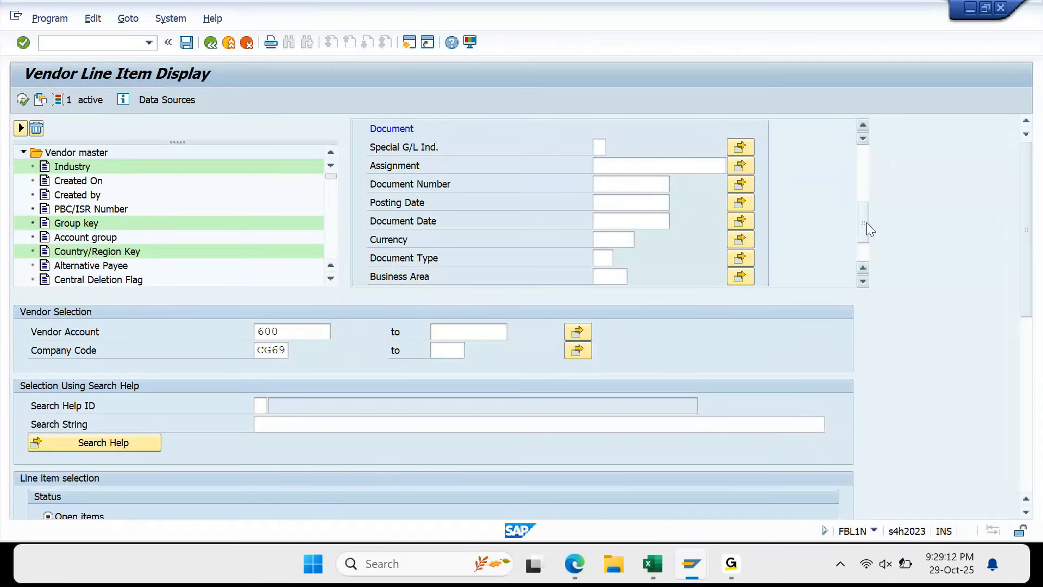
pyautogui.scroll(5, 507, 237)
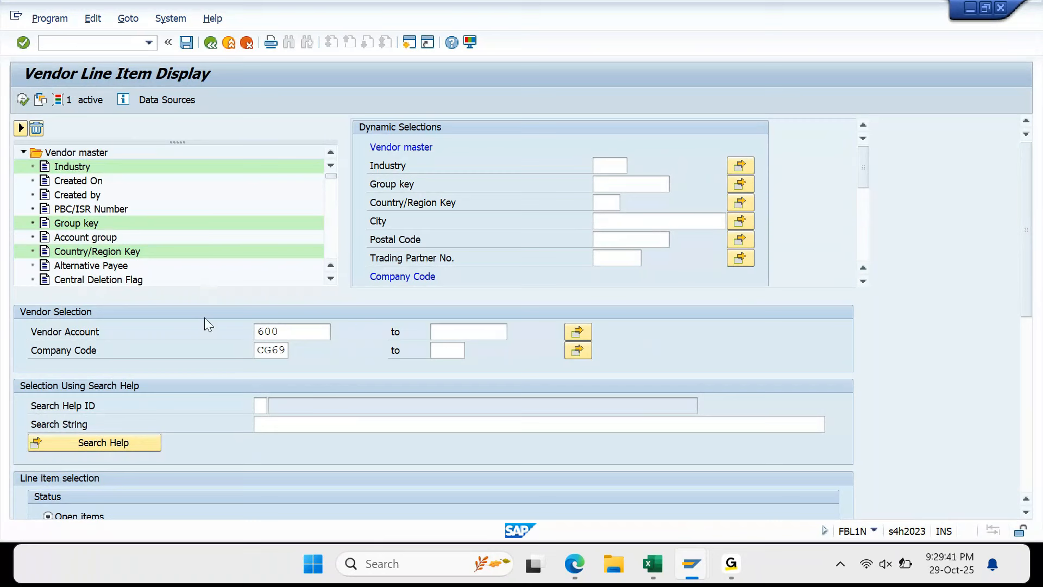
pyautogui.click(272, 350)
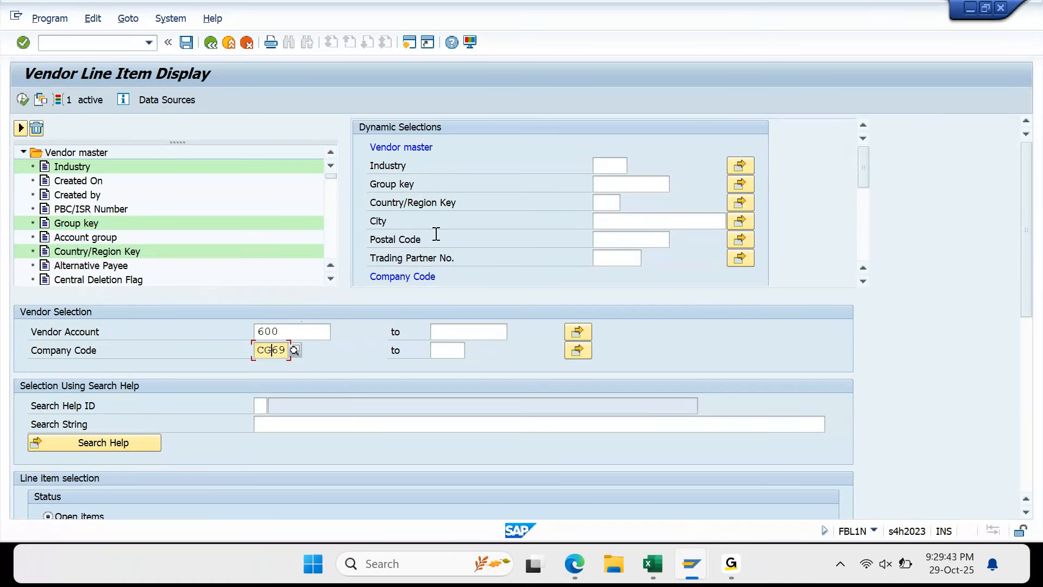
pyautogui.scroll(-2, 435, 234)
pyautogui.moveTo(865, 126); pyautogui.dragTo(863, 182)
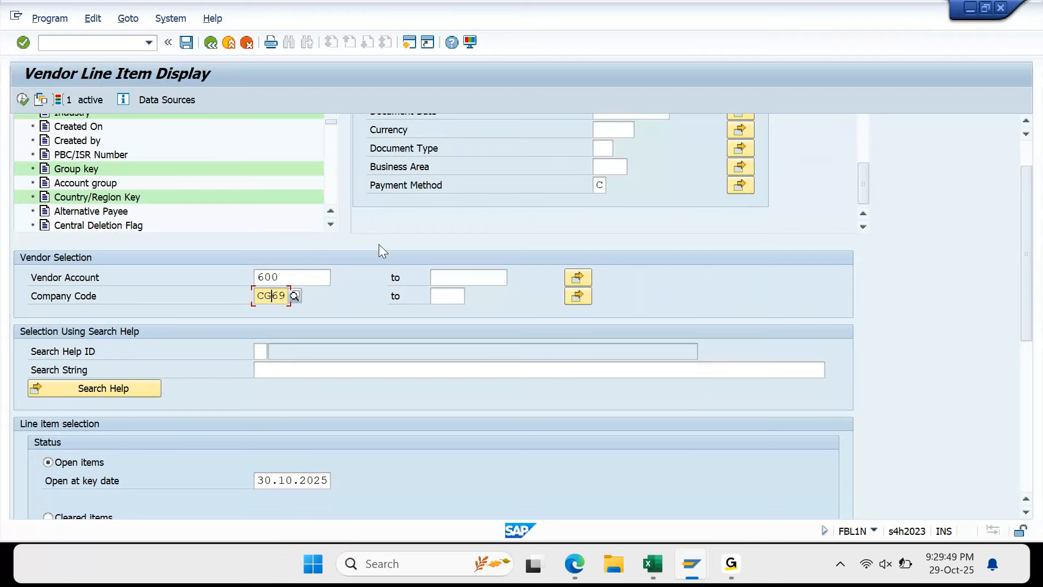
pyautogui.click(23, 99)
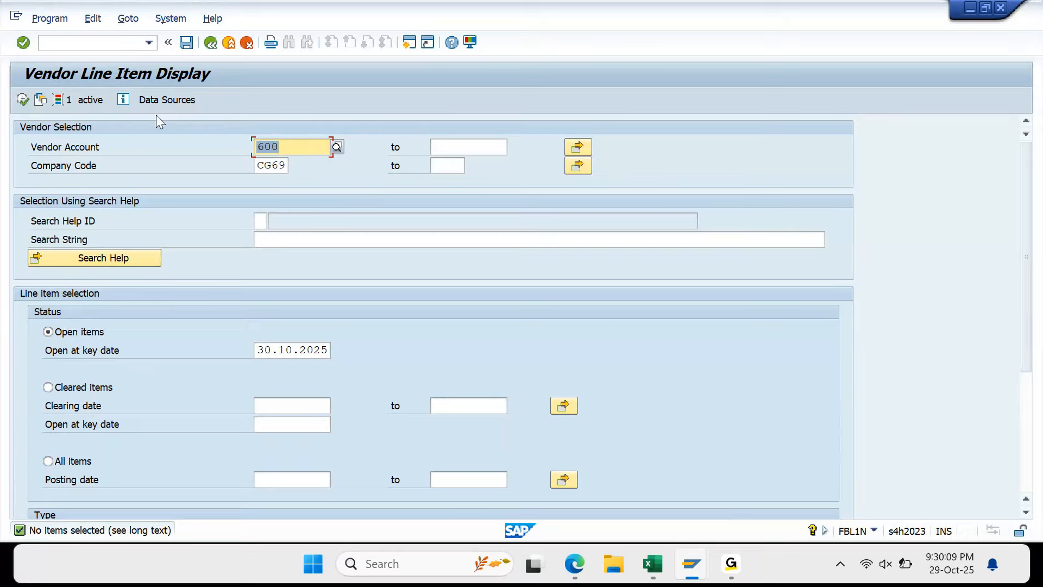
# Reopen the dynamic selections and add the Entry Date field from the Document group
pyautogui.click(102, 100)
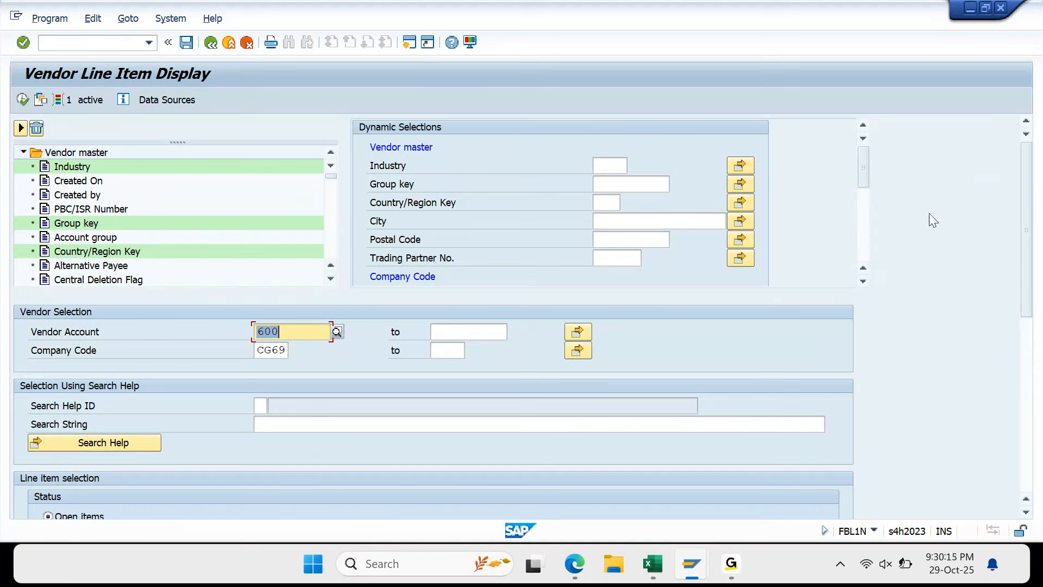
pyautogui.moveTo(865, 172); pyautogui.dragTo(866, 239)
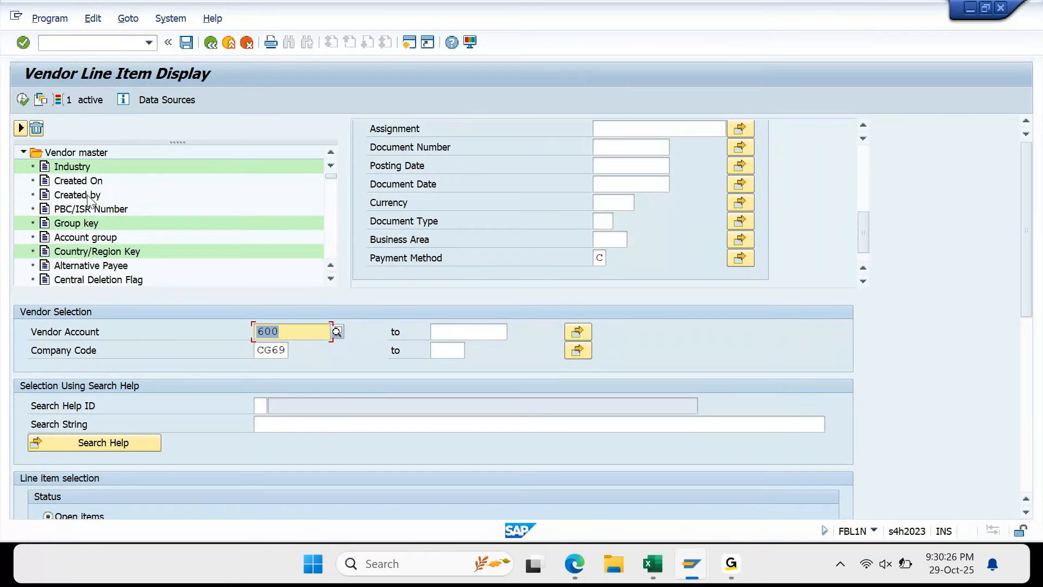
pyautogui.click(23, 153)
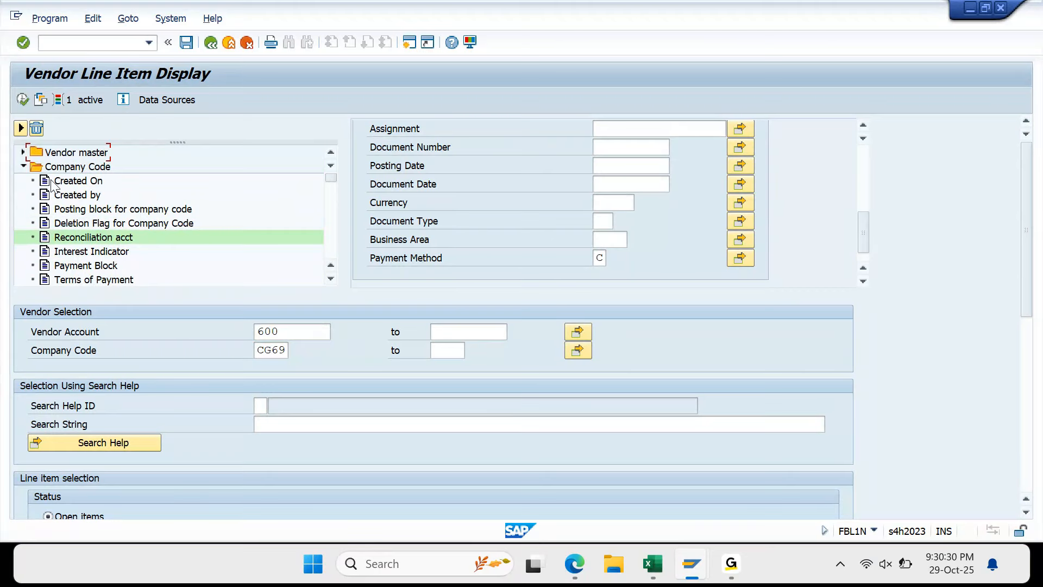
pyautogui.click(23, 166)
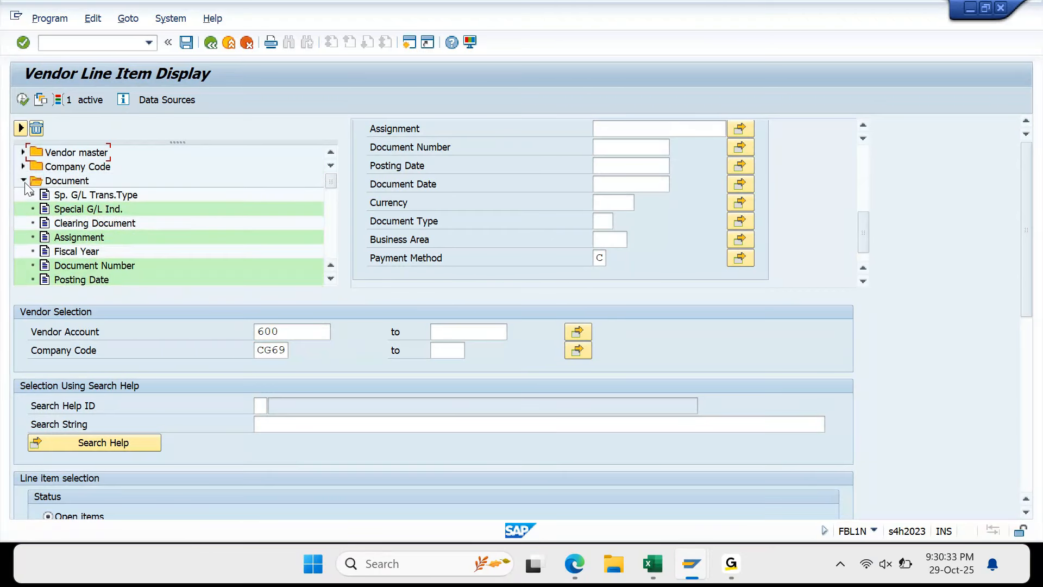
pyautogui.click(23, 181)
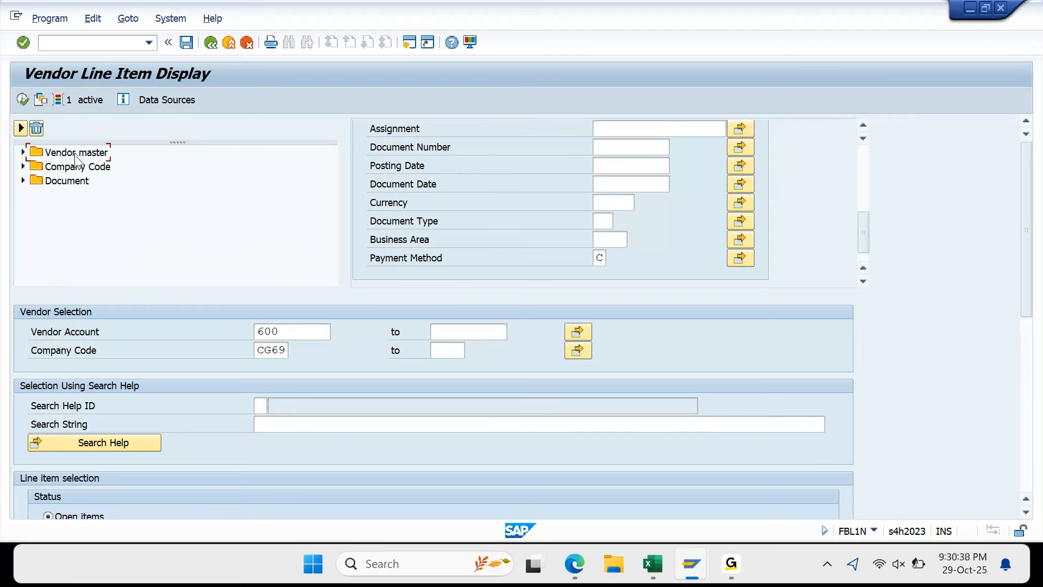
pyautogui.click(23, 181)
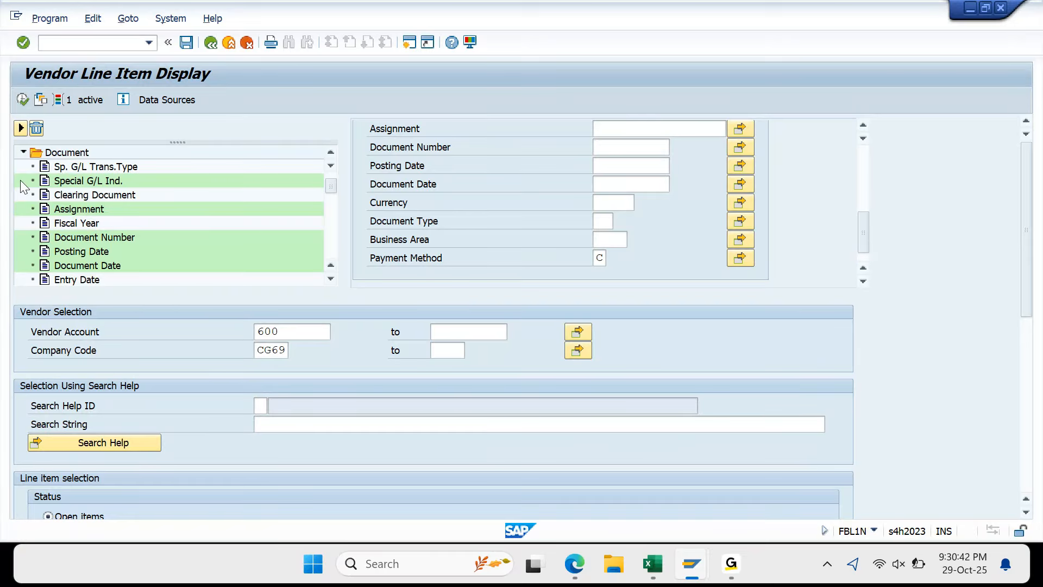
pyautogui.scroll(-5, 109, 254)
pyautogui.scroll(5, 109, 254)
pyautogui.doubleClick(74, 280)
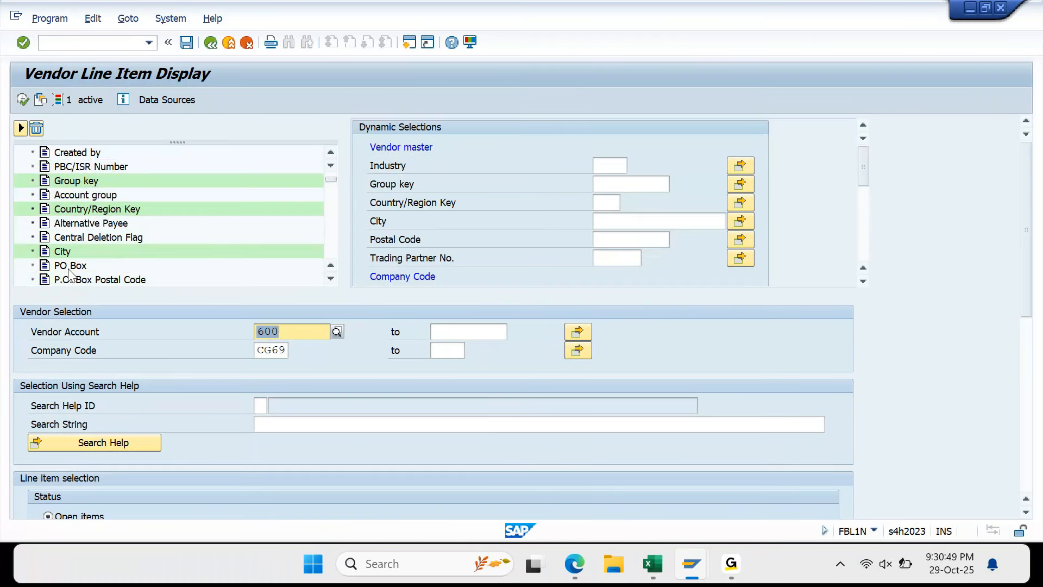
# Set the Entry Date filter in the dynamic selections to 30.10.2025
pyautogui.click(449, 239)
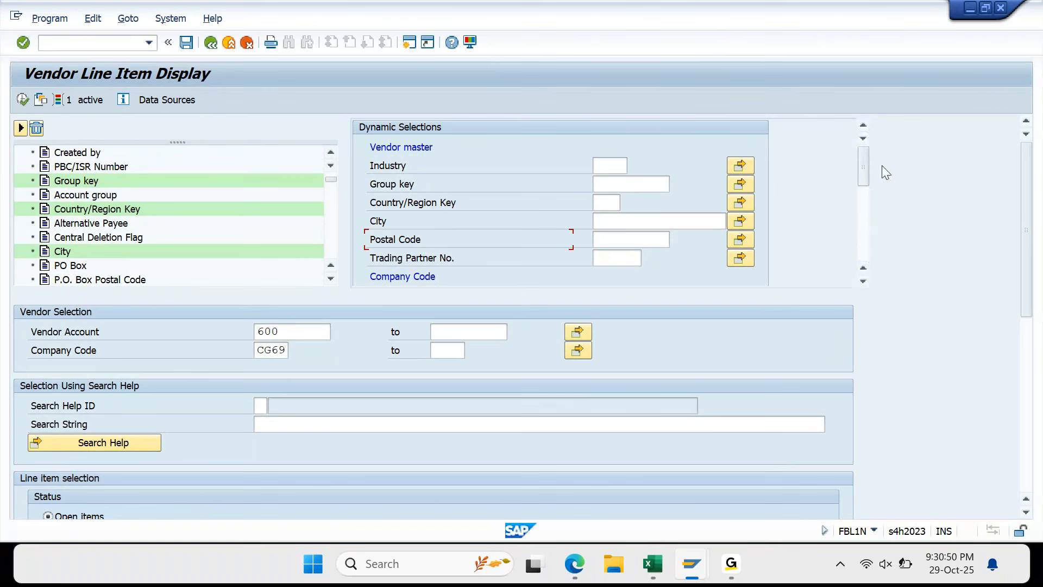
pyautogui.moveTo(864, 166); pyautogui.dragTo(863, 228)
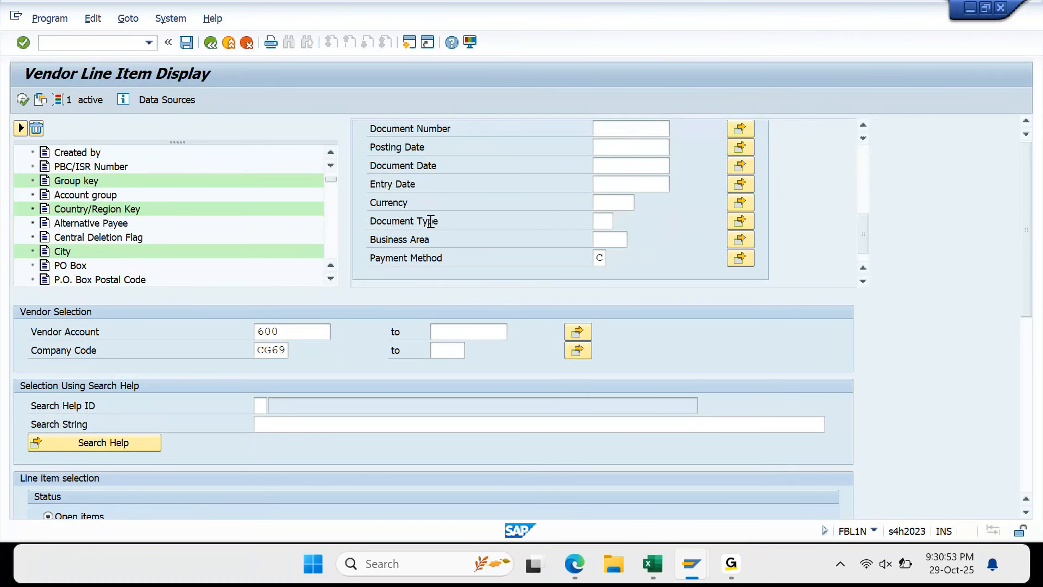
pyautogui.click(678, 185)
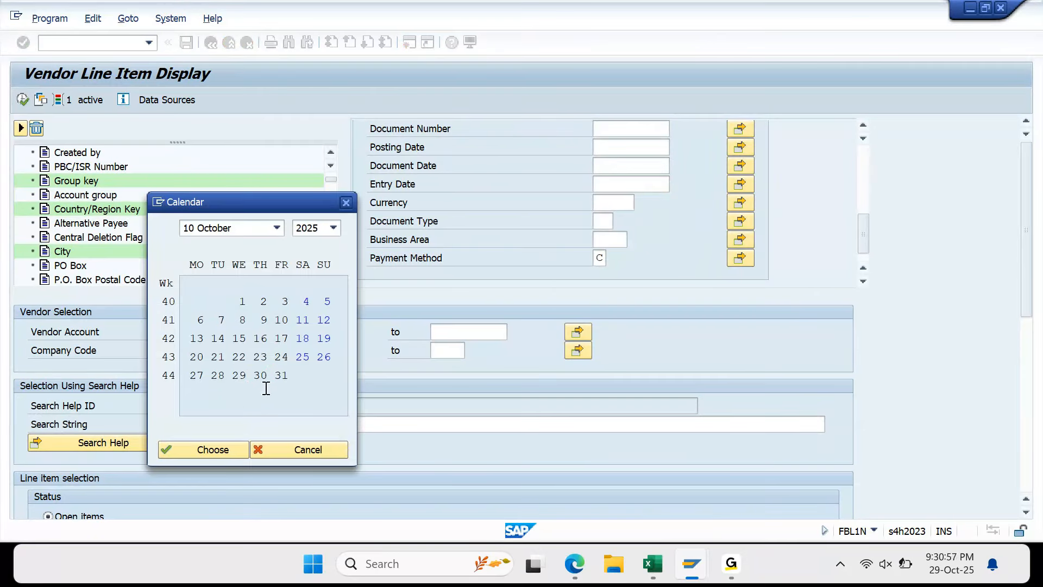
pyautogui.doubleClick(258, 373)
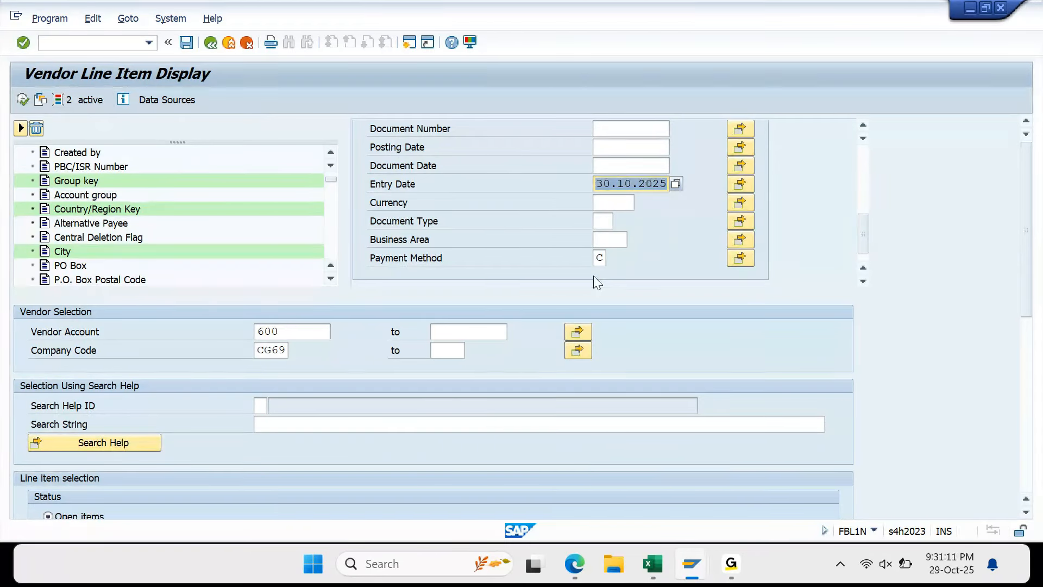
# Clear the Entry Date and Payment Method filters from the dynamic selections
pyautogui.press('Delete')
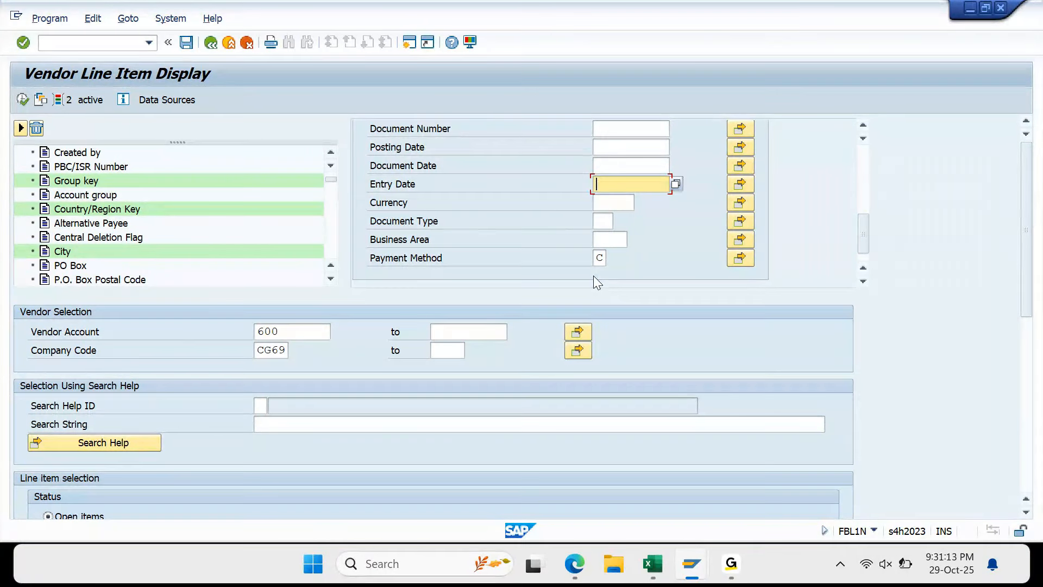
pyautogui.press('Return')
pyautogui.doubleClick(600, 258)
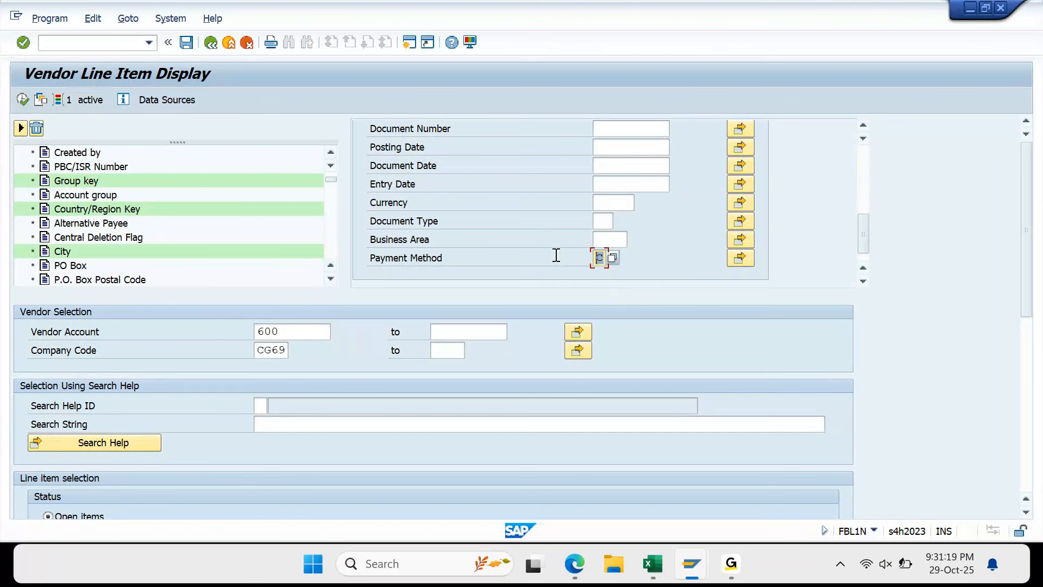
pyautogui.press('Delete')
pyautogui.press('Return')
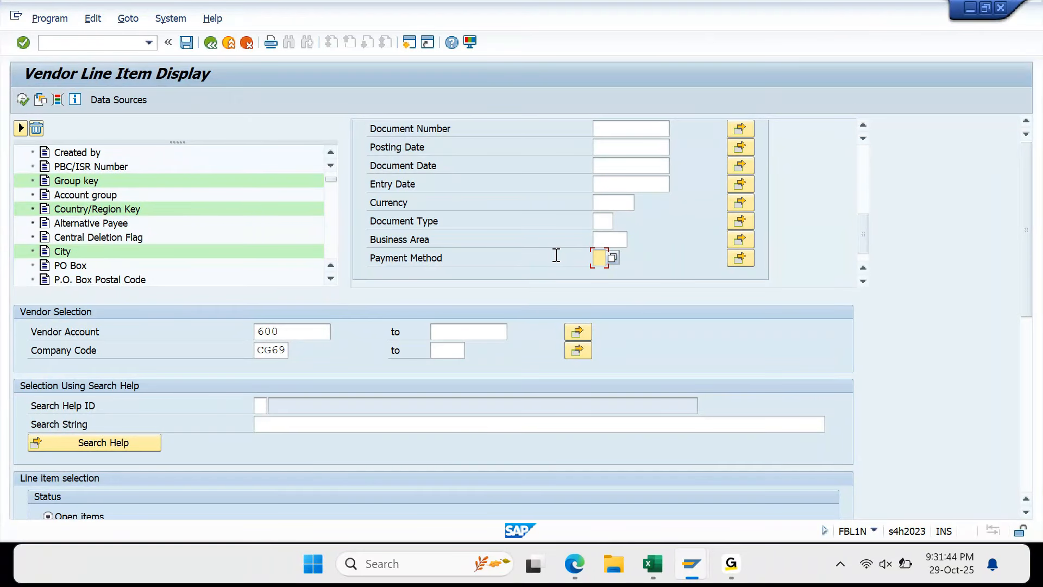
# Compare the Entry Date filter with the Docs Entered up to date in the F110 payment run parameters
pyautogui.click(616, 191)
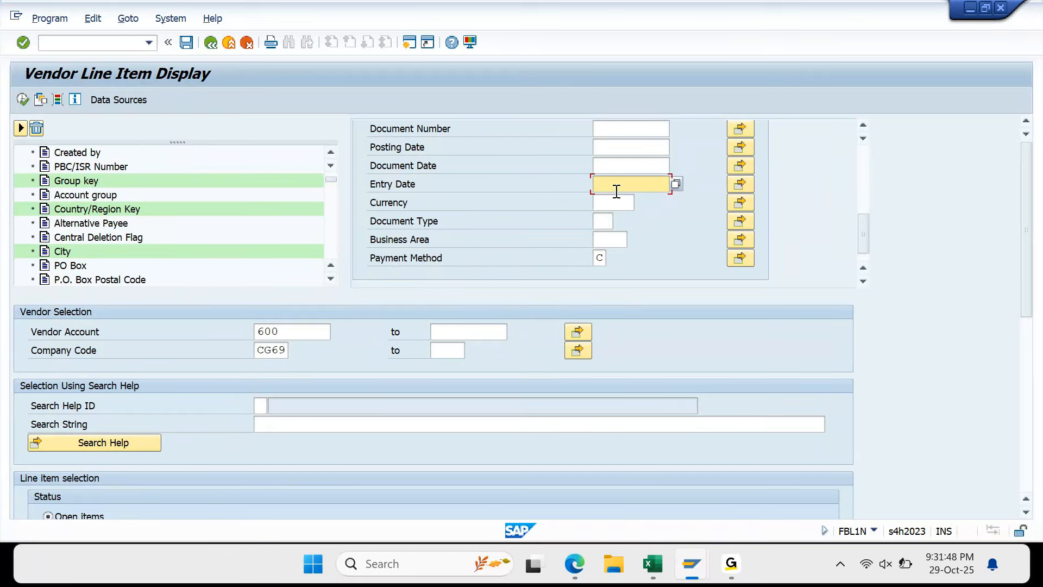
pyautogui.moveTo(692, 564)
pyautogui.click(928, 478)
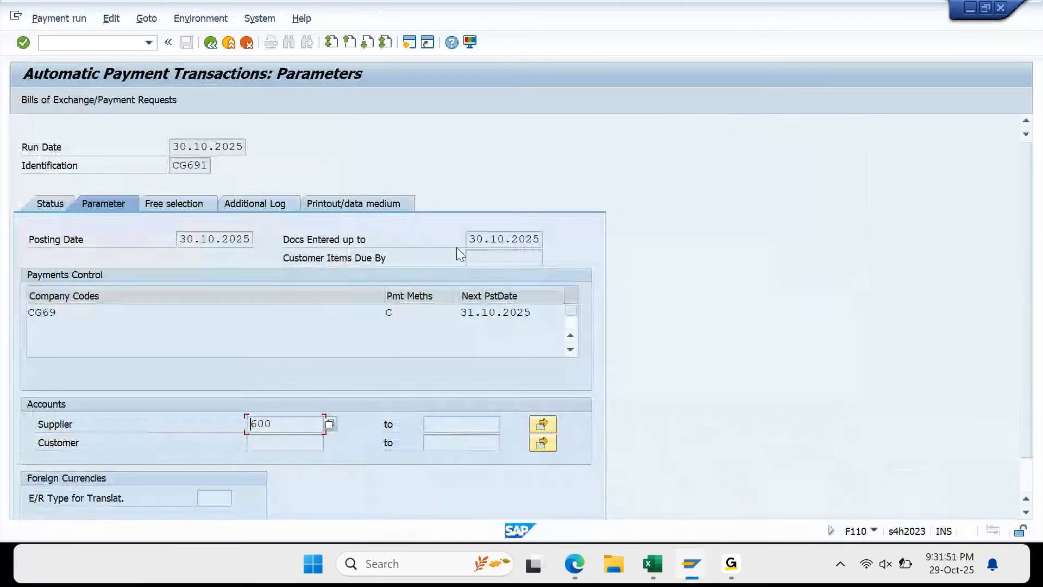
pyautogui.moveTo(467, 241); pyautogui.dragTo(555, 231)
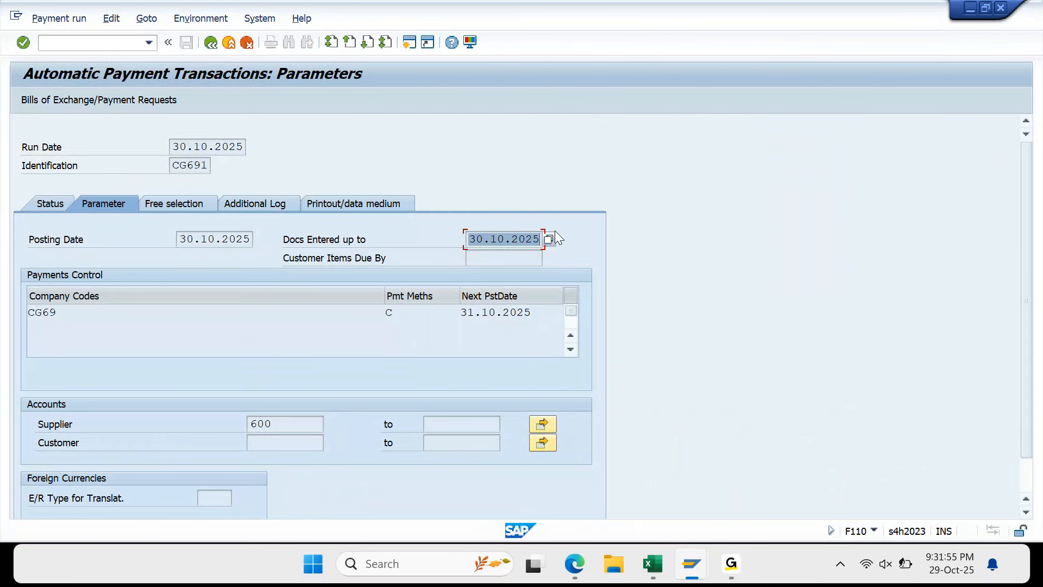
# Return to the FBL1N selection screen and set the Entry Date filter to 30.10.2025 in the dynamic selections
pyautogui.click(969, 8)
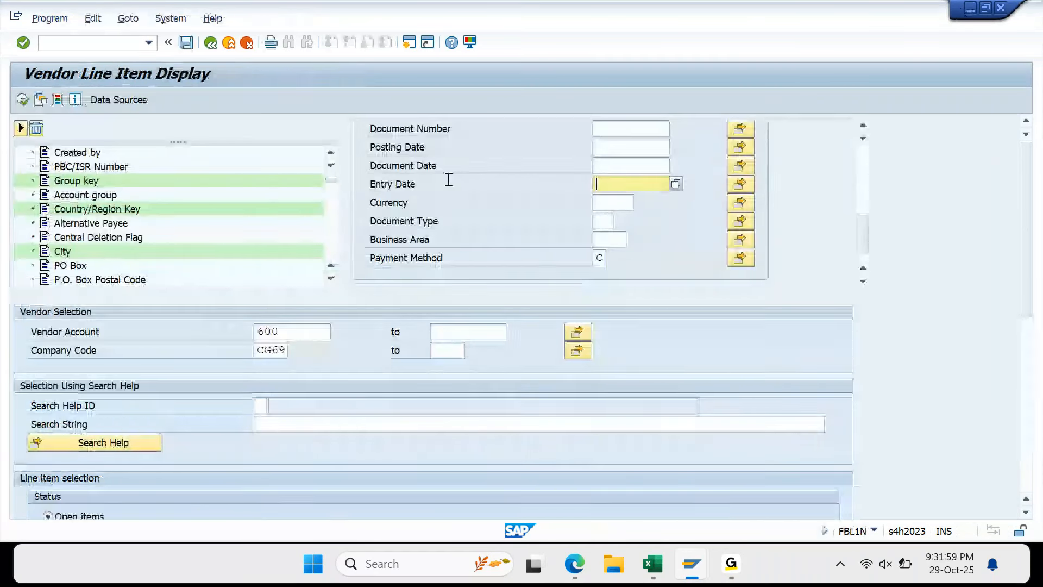
pyautogui.click(620, 178)
pyautogui.press('Down')
pyautogui.press('Return')
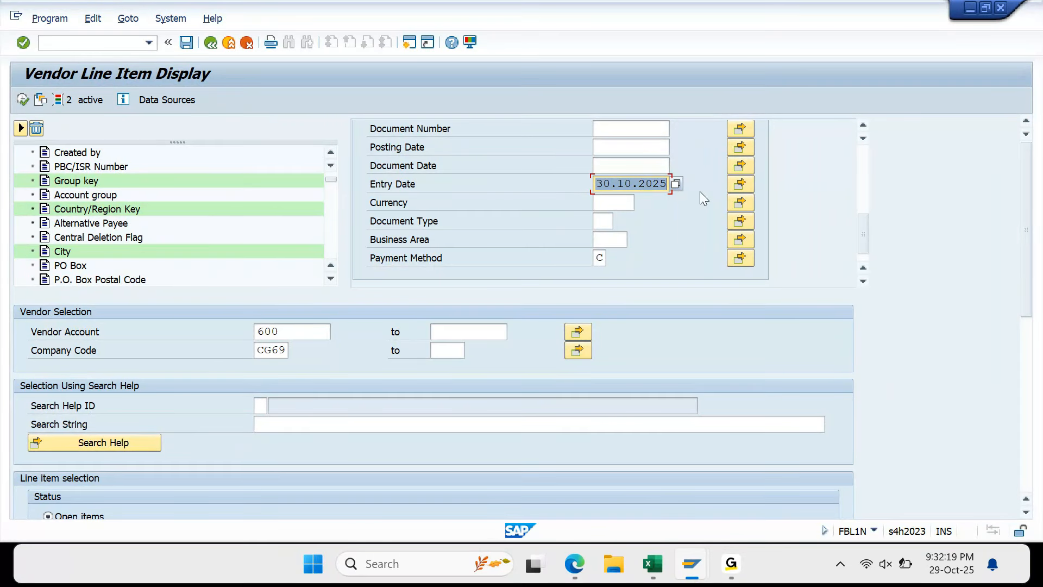
# Add an Entry Date range with upper limit 30.10.2025 to the filter and list the vendor's open items
pyautogui.click(740, 185)
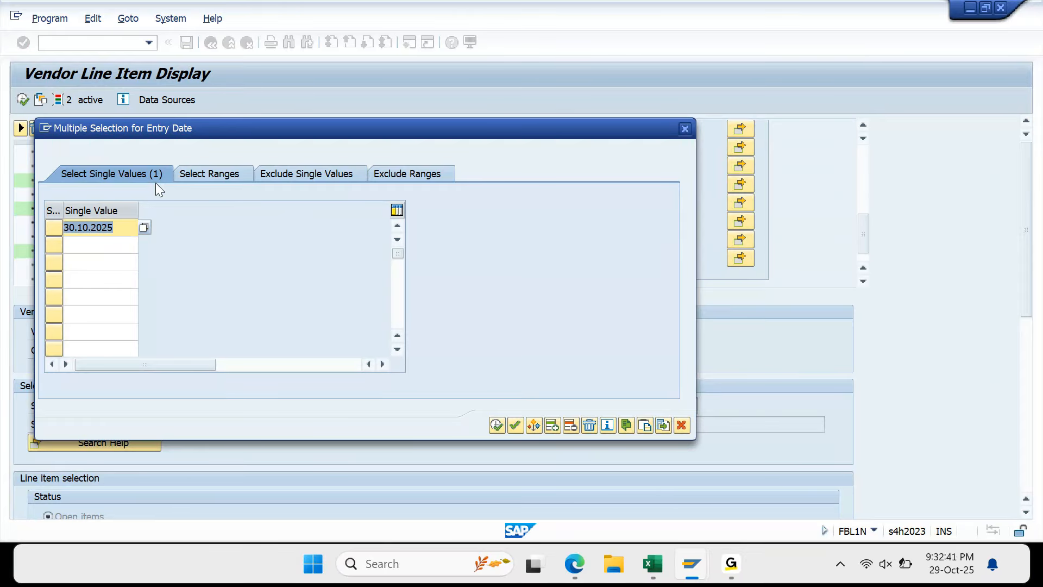
pyautogui.click(213, 173)
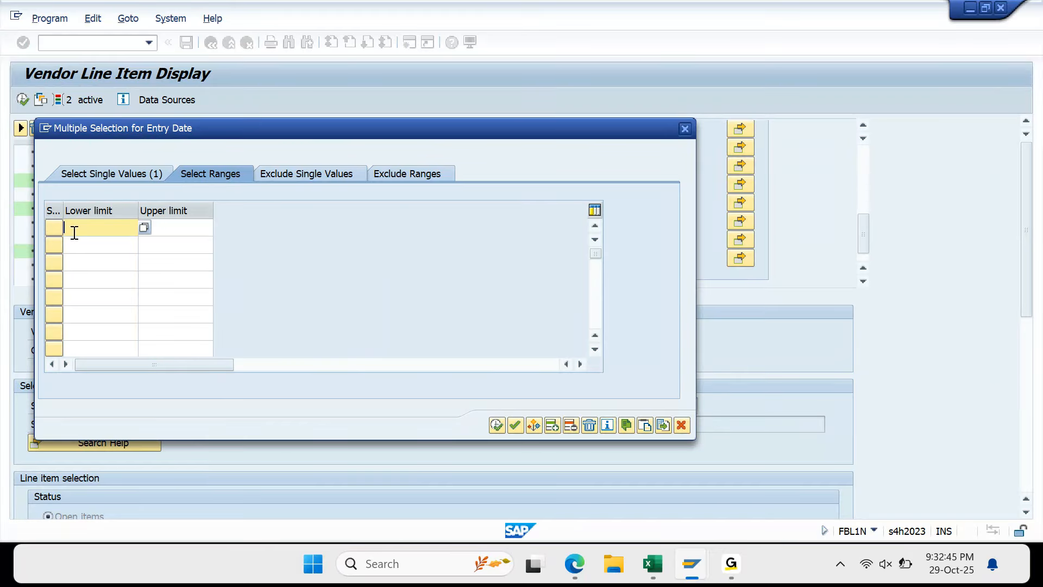
pyautogui.click(135, 228)
pyautogui.press('Tab')
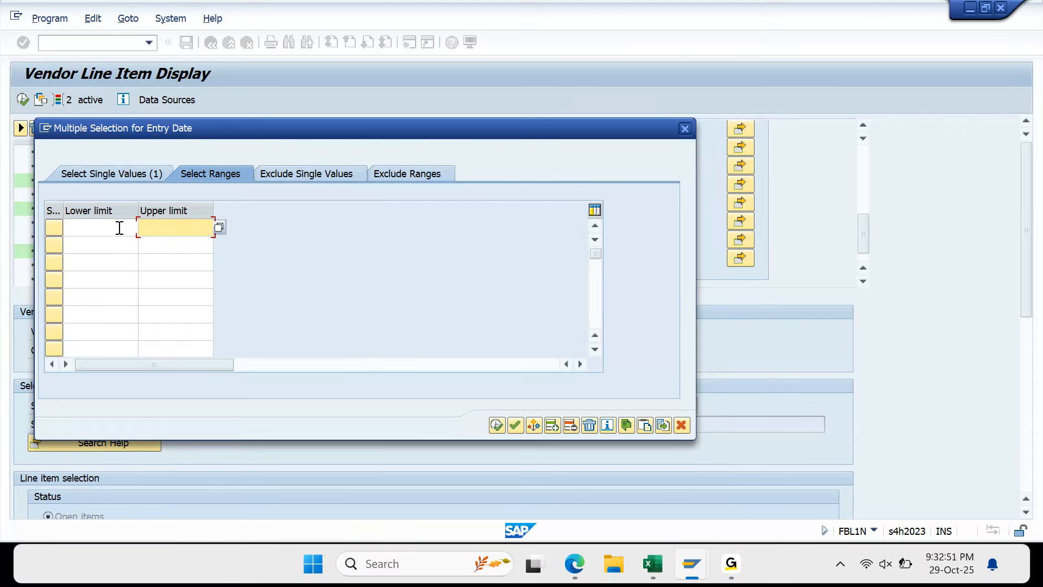
pyautogui.press('F4')
pyautogui.click(260, 377)
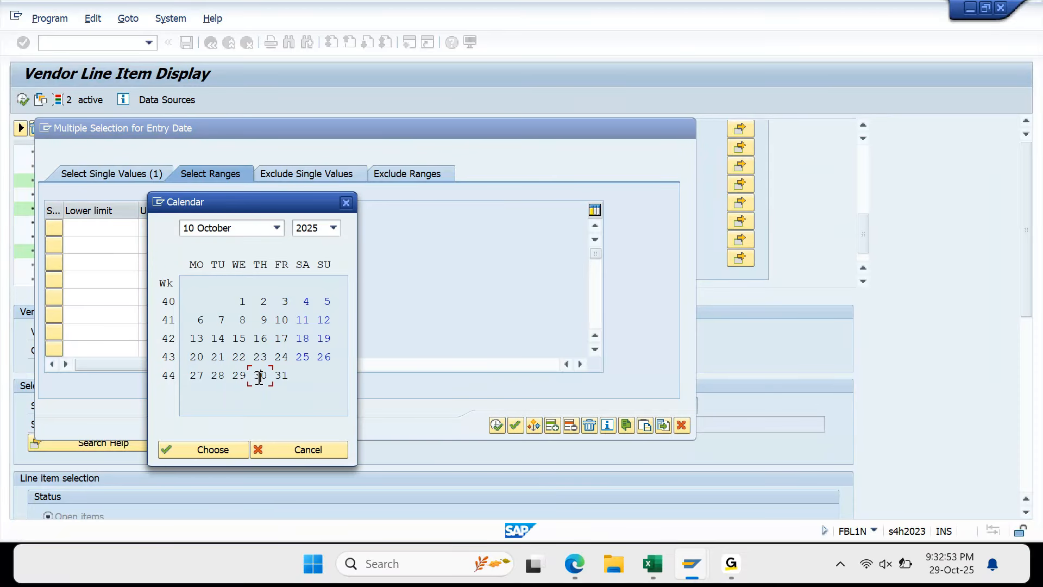
pyautogui.doubleClick(259, 377)
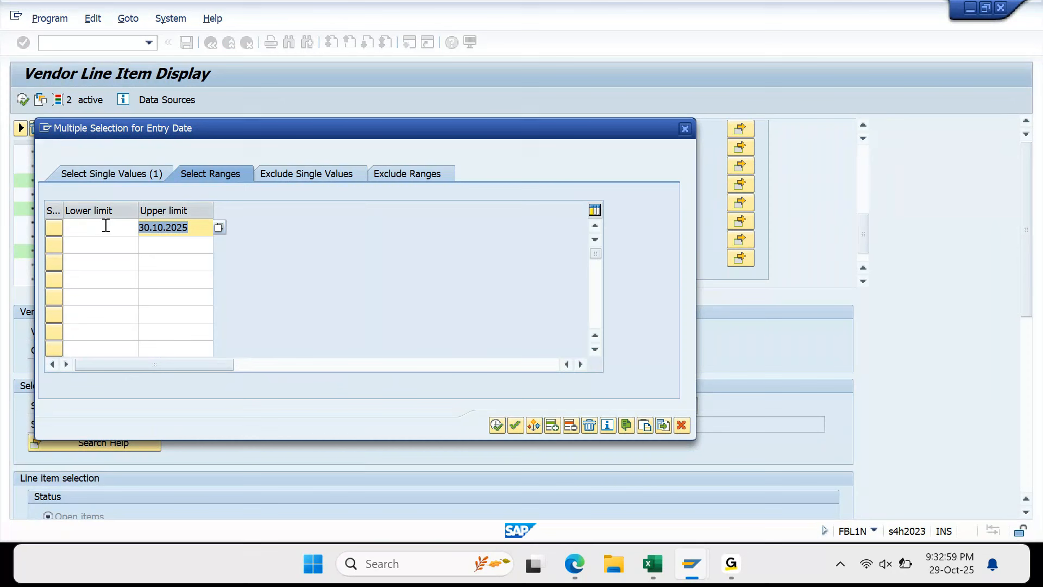
pyautogui.click(514, 425)
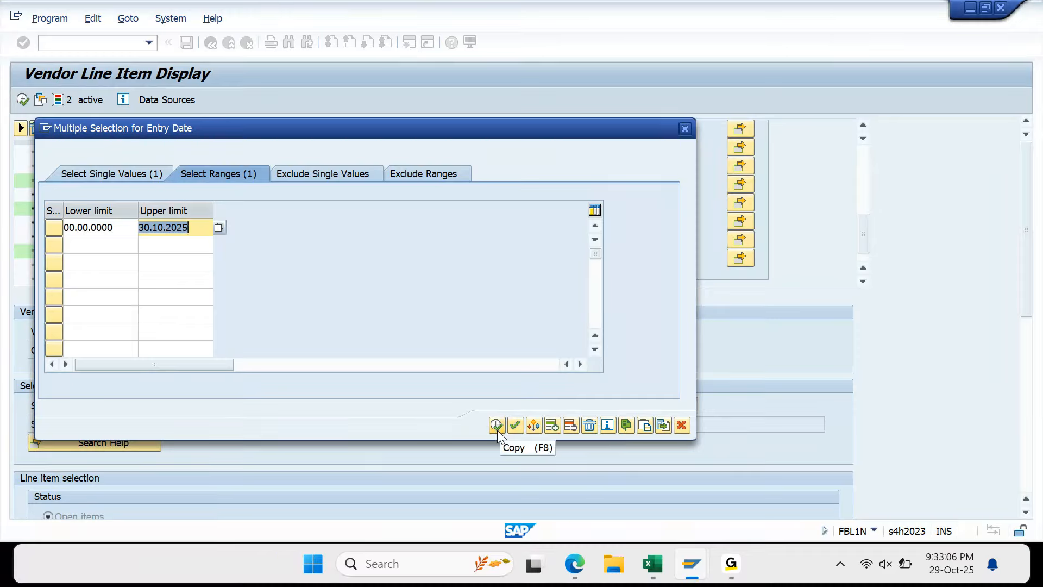
pyautogui.click(497, 429)
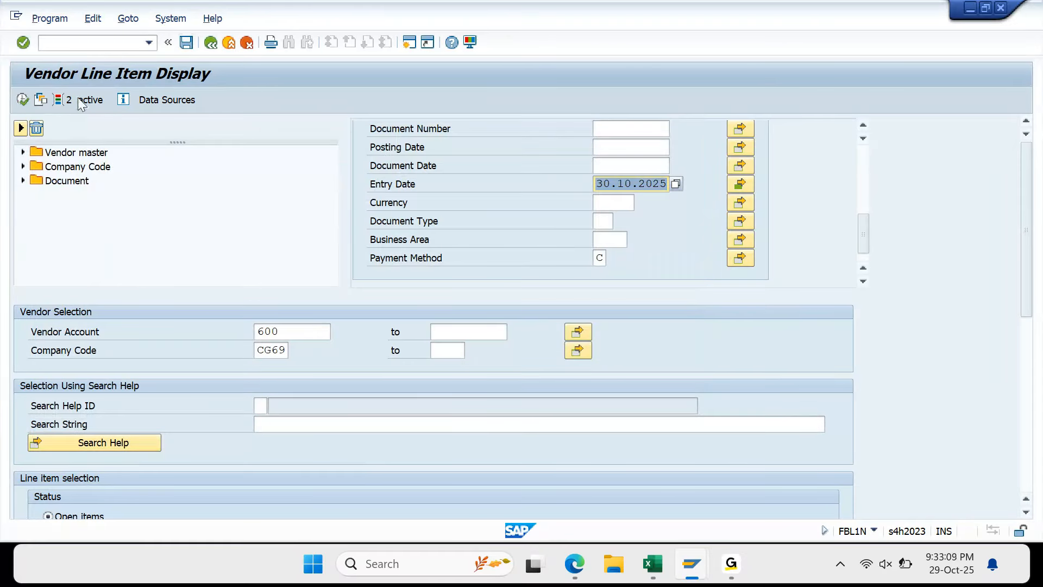
pyautogui.click(23, 99)
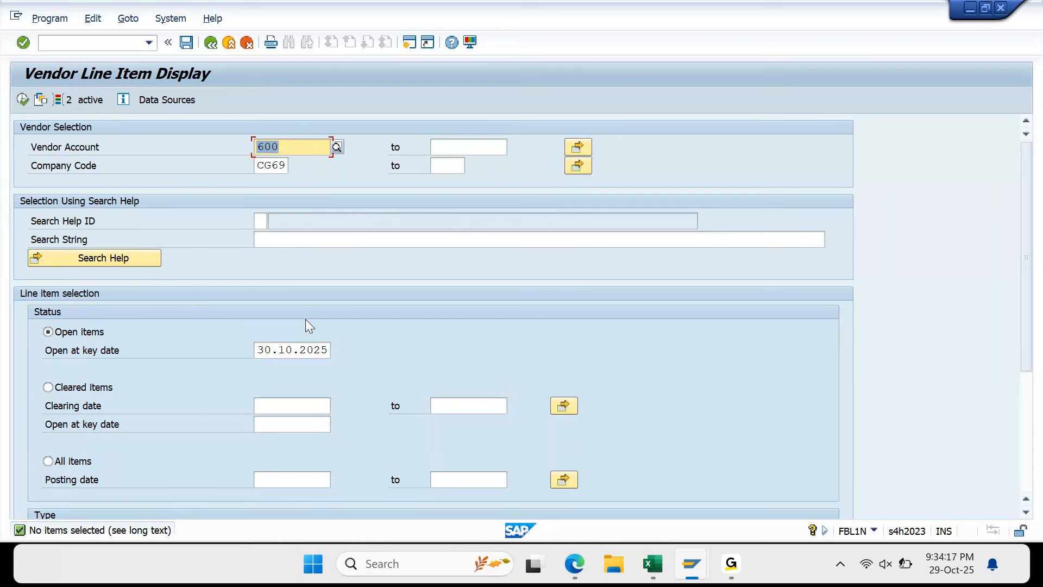
# Switch to the F110 run and display the payment proposal for CG691 to review its exception
pyautogui.moveTo(701, 562)
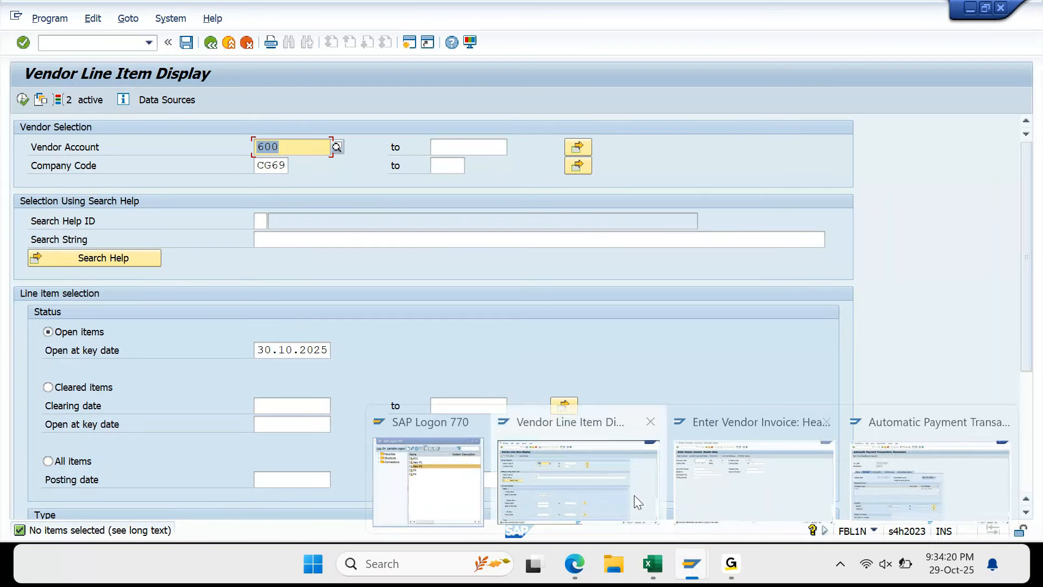
pyautogui.click(865, 482)
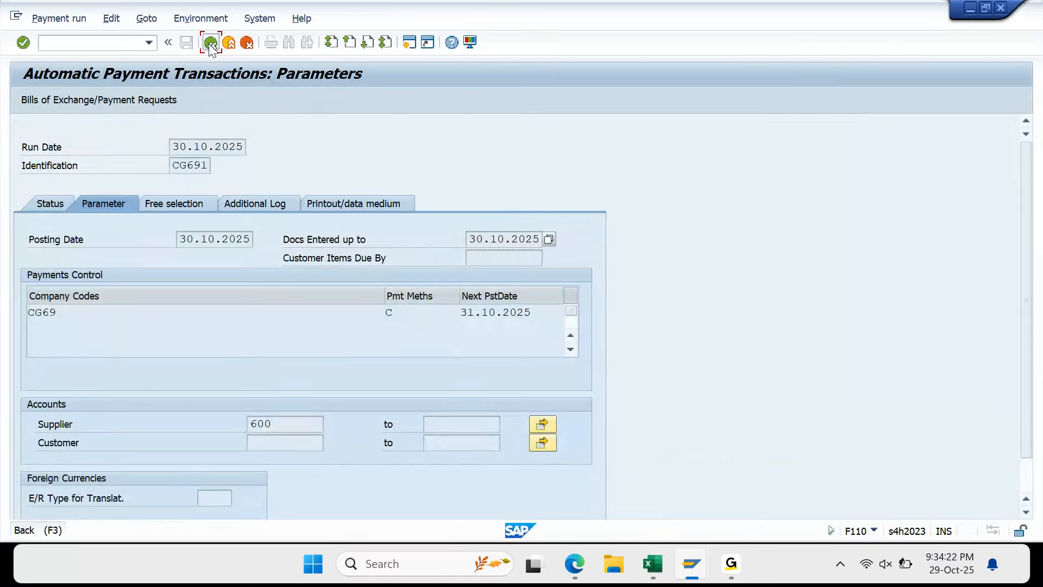
pyautogui.click(209, 43)
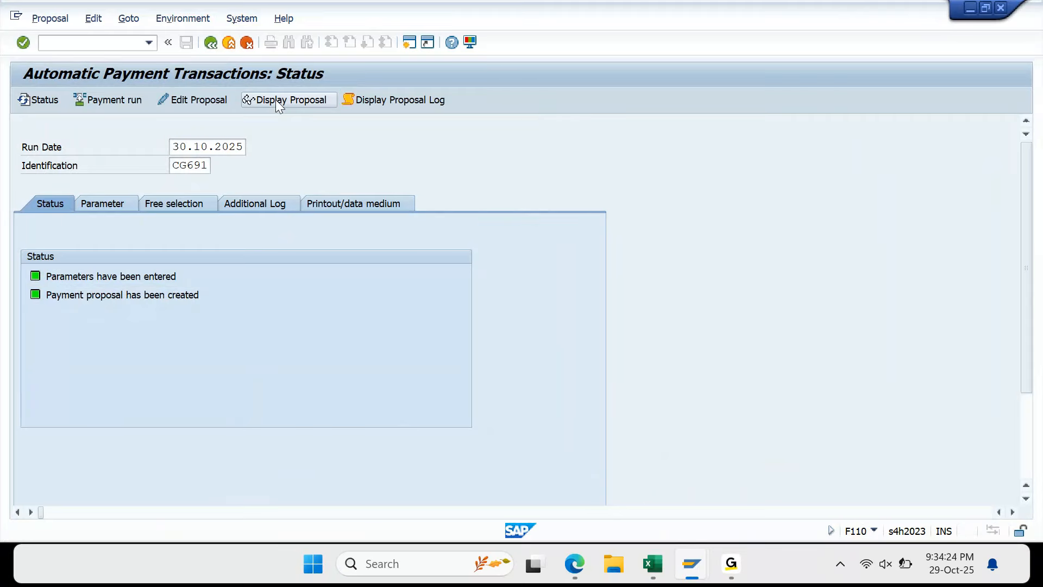
pyautogui.click(276, 99)
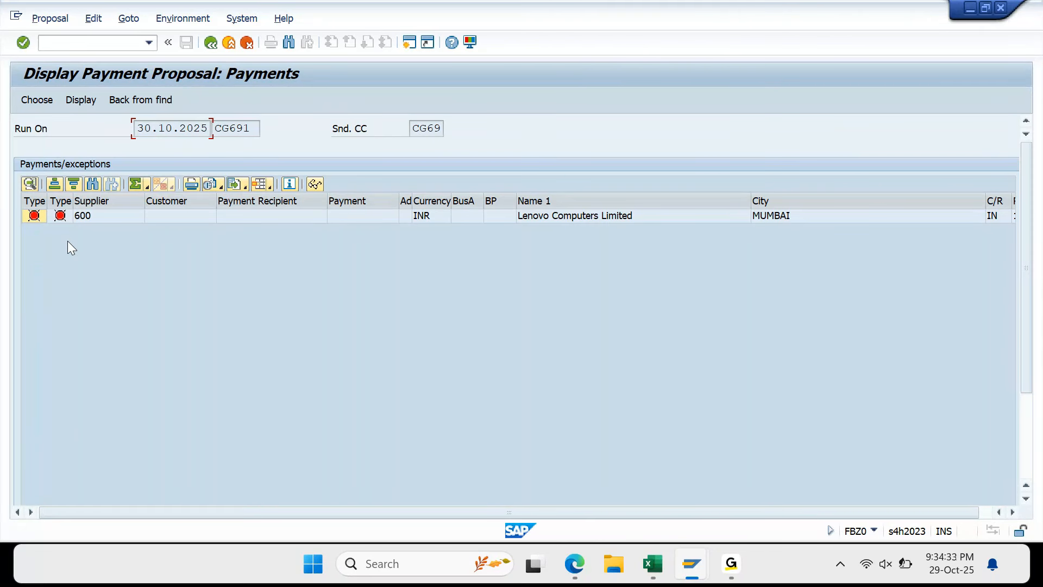
pyautogui.click(211, 44)
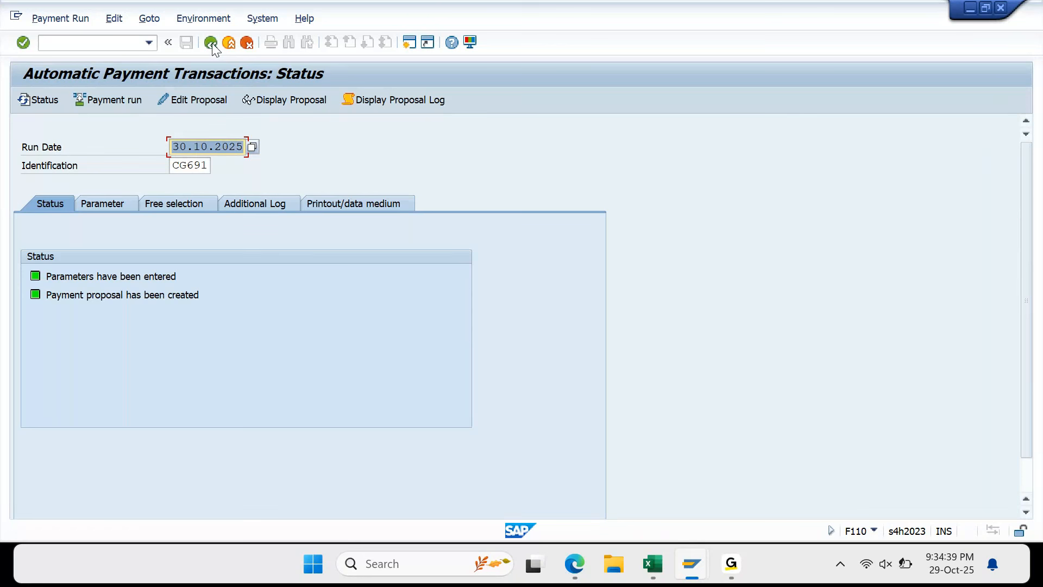
pyautogui.click(301, 104)
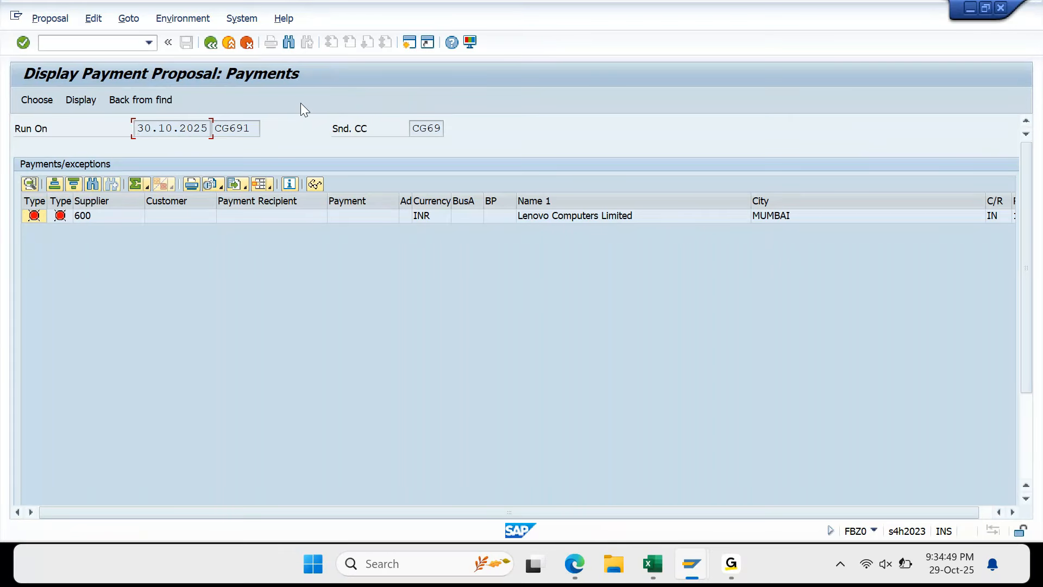
pyautogui.click(215, 50)
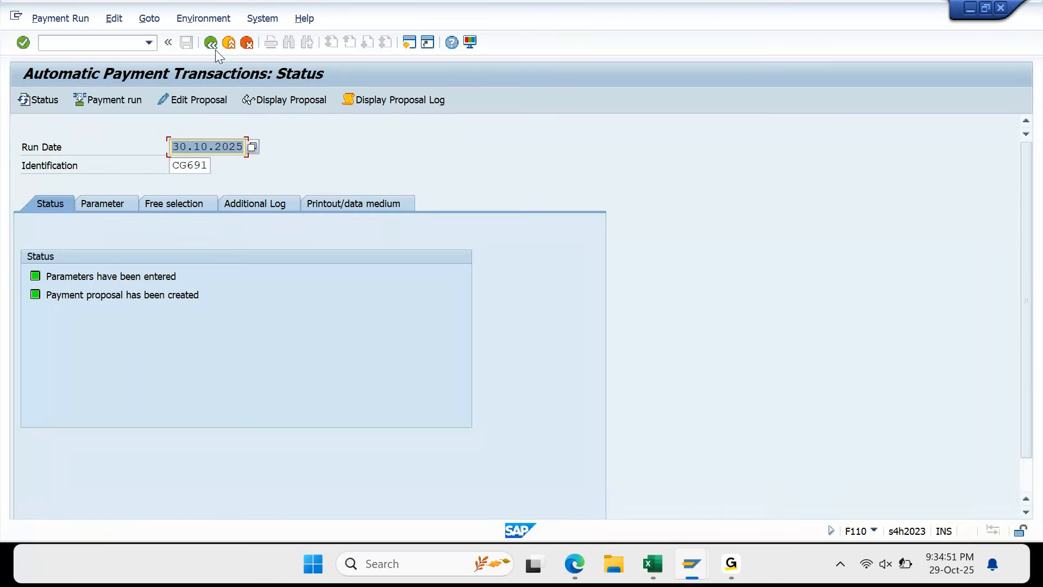
# Delete the payment proposal of run CG691 and check the payment method in its parameters
pyautogui.click(116, 20)
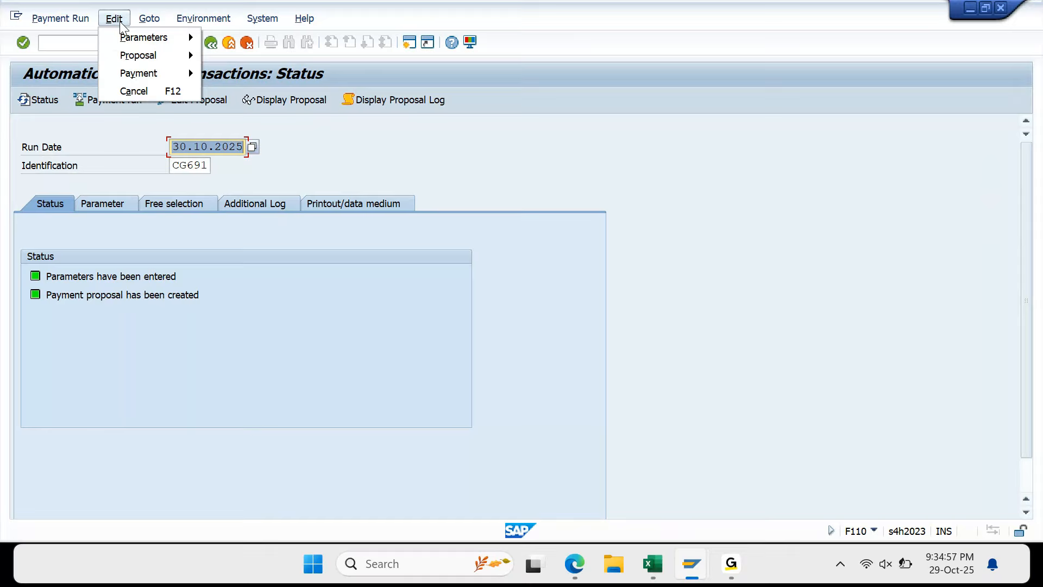
pyautogui.moveTo(129, 53)
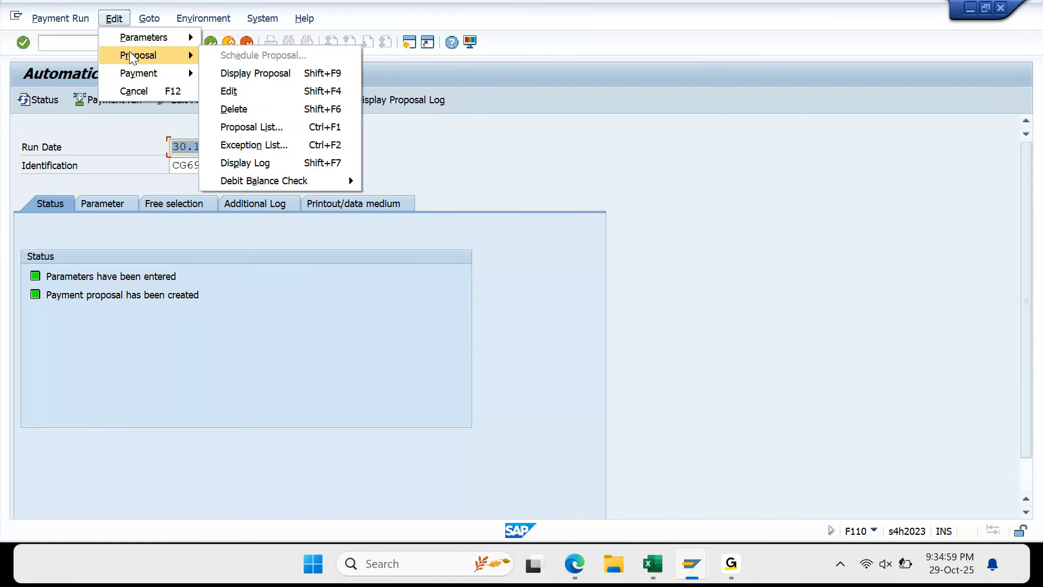
pyautogui.click(280, 110)
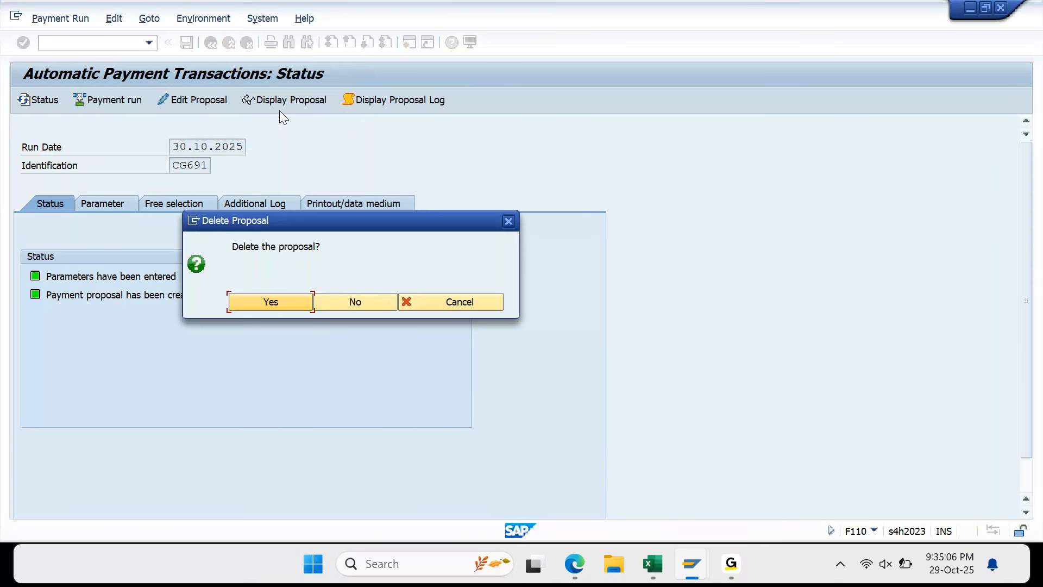
pyautogui.click(284, 301)
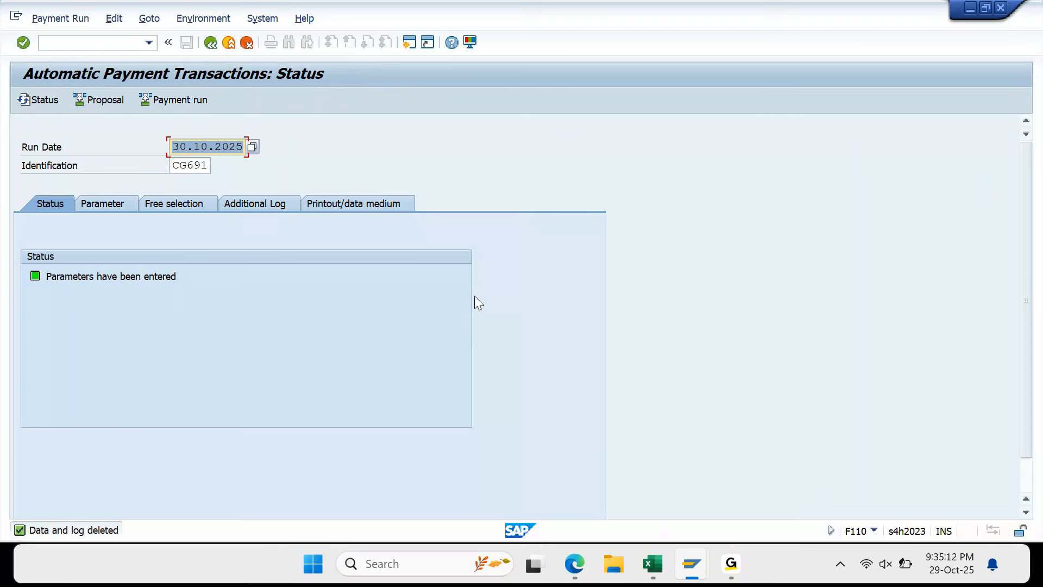
pyautogui.click(111, 202)
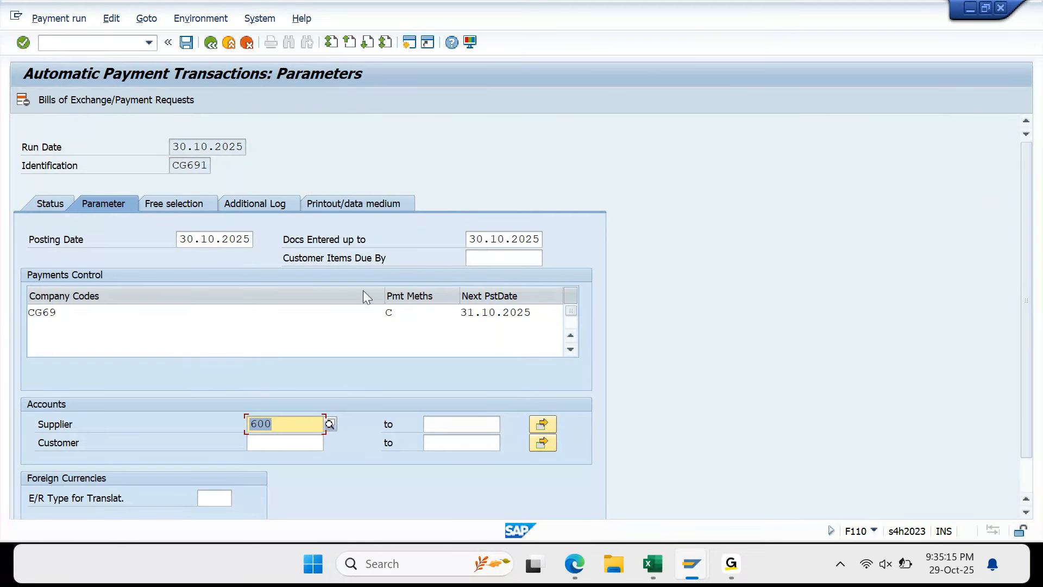
pyautogui.click(396, 312)
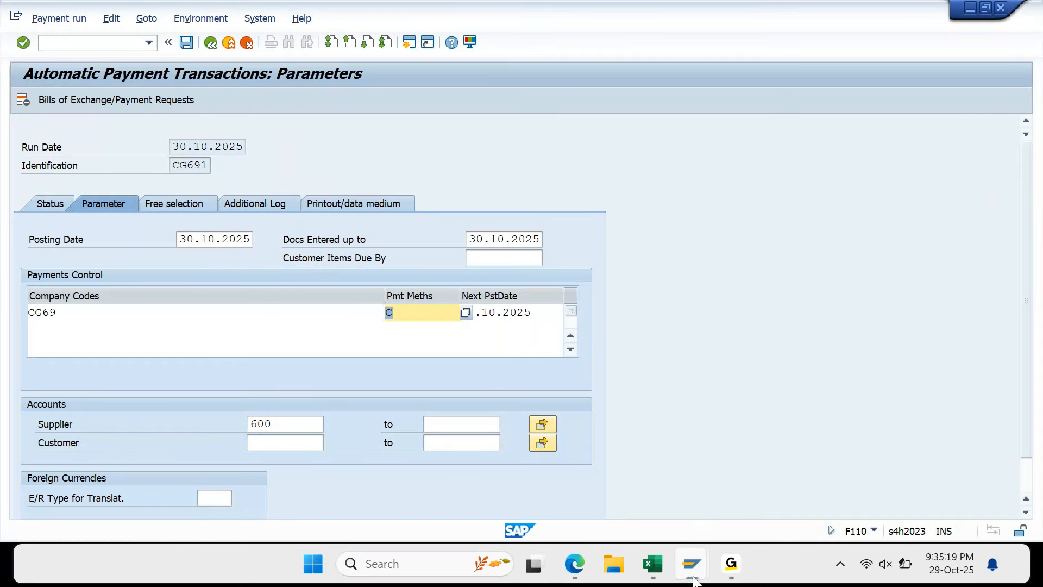
# In FBL1N, clear the Payment Method filter from the dynamic selections and list the vendor's open items
pyautogui.moveTo(694, 581)
pyautogui.moveTo(820, 468)
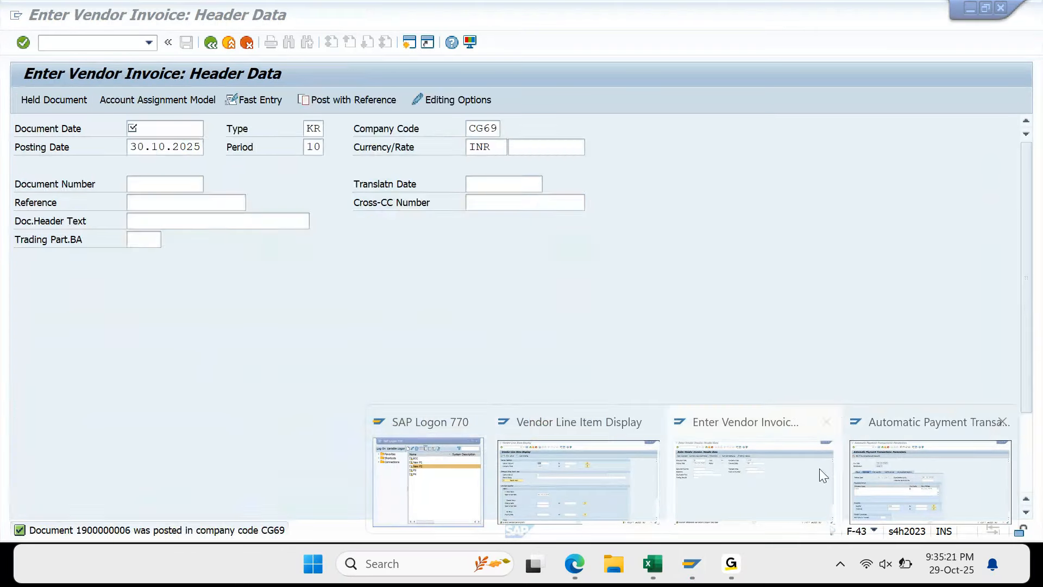
pyautogui.click(631, 470)
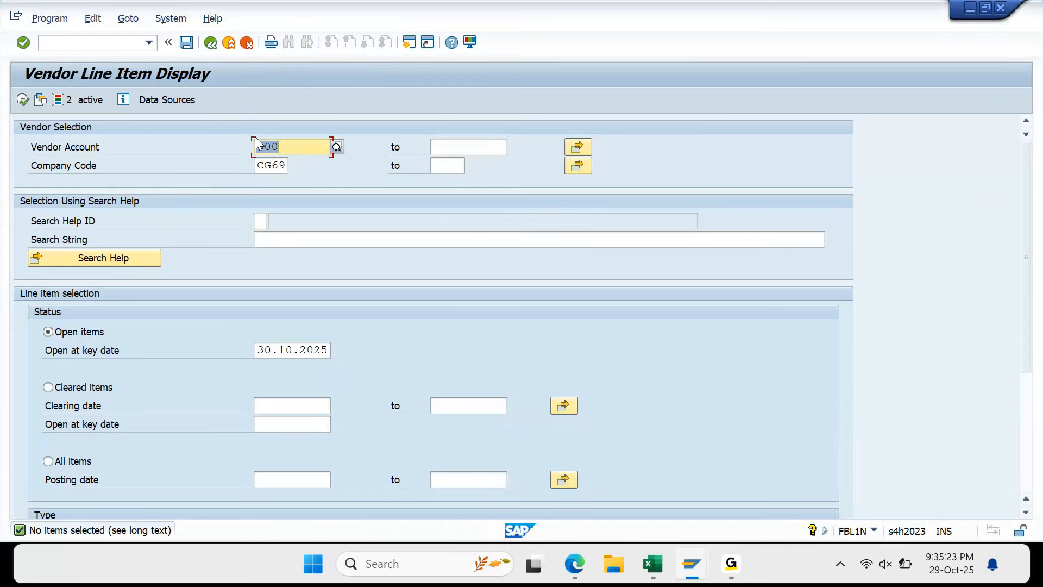
pyautogui.click(95, 99)
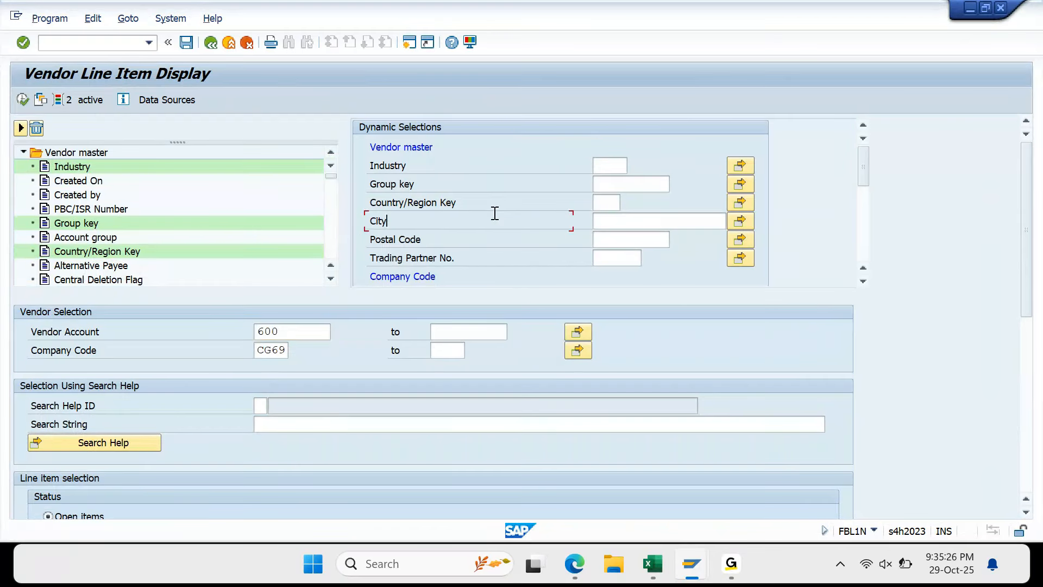
pyautogui.scroll(-5, 496, 212)
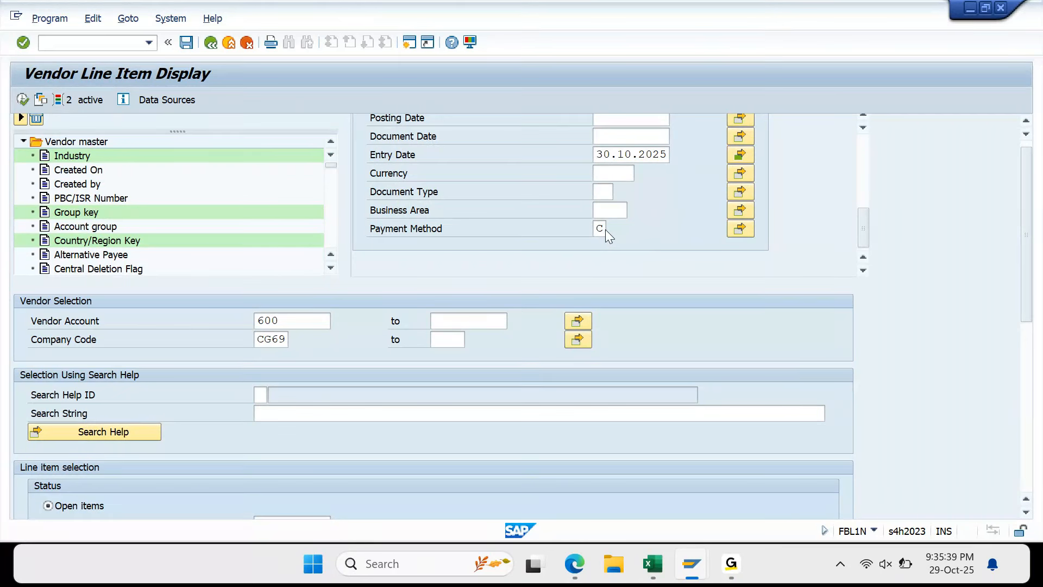
pyautogui.press('BackSpace')
pyautogui.press('Return')
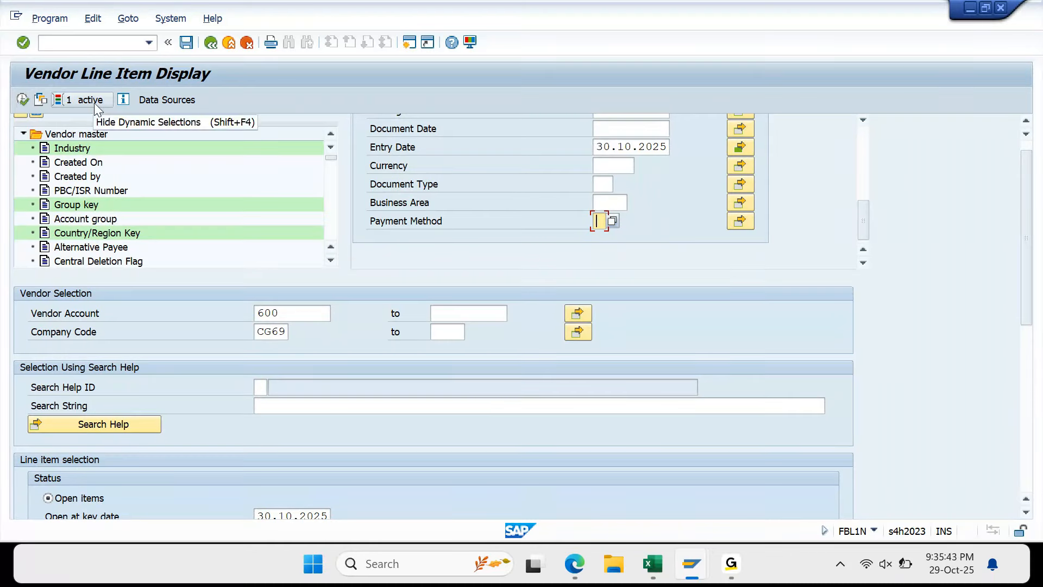
pyautogui.click(23, 100)
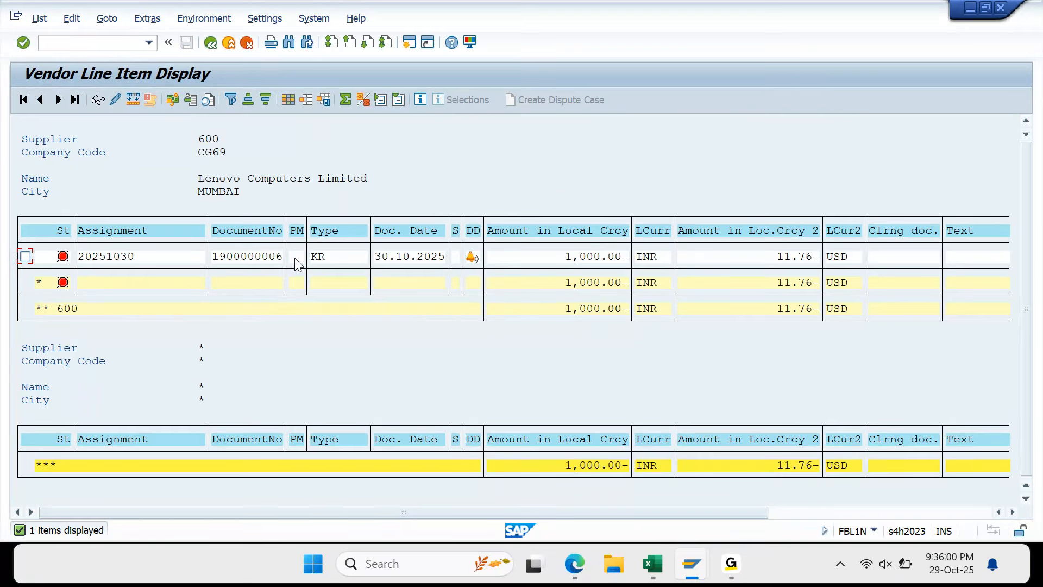
# Change the vendor's open KR invoice line item to payment method C and save the document
pyautogui.click(26, 257)
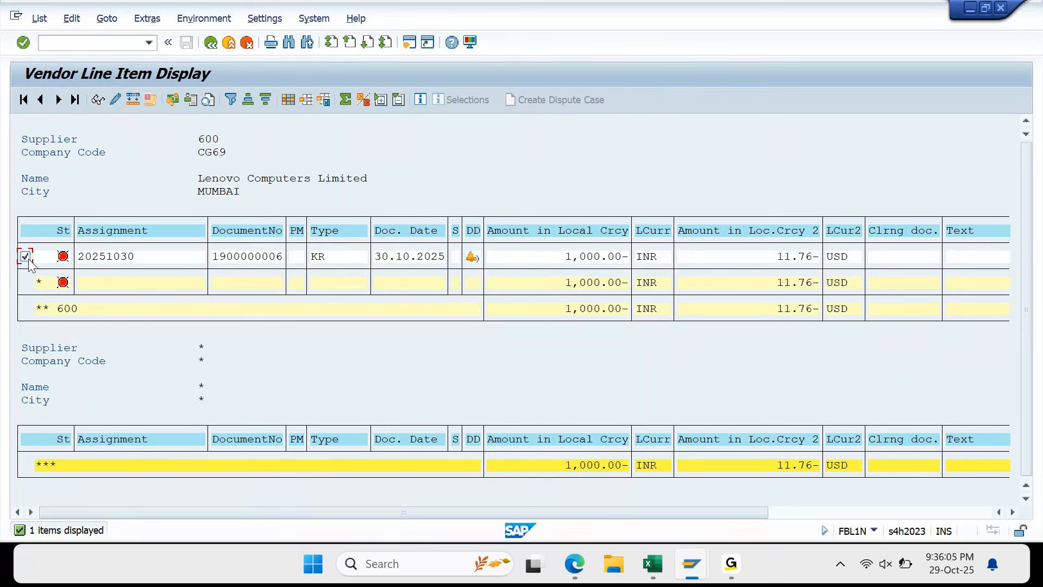
pyautogui.click(115, 103)
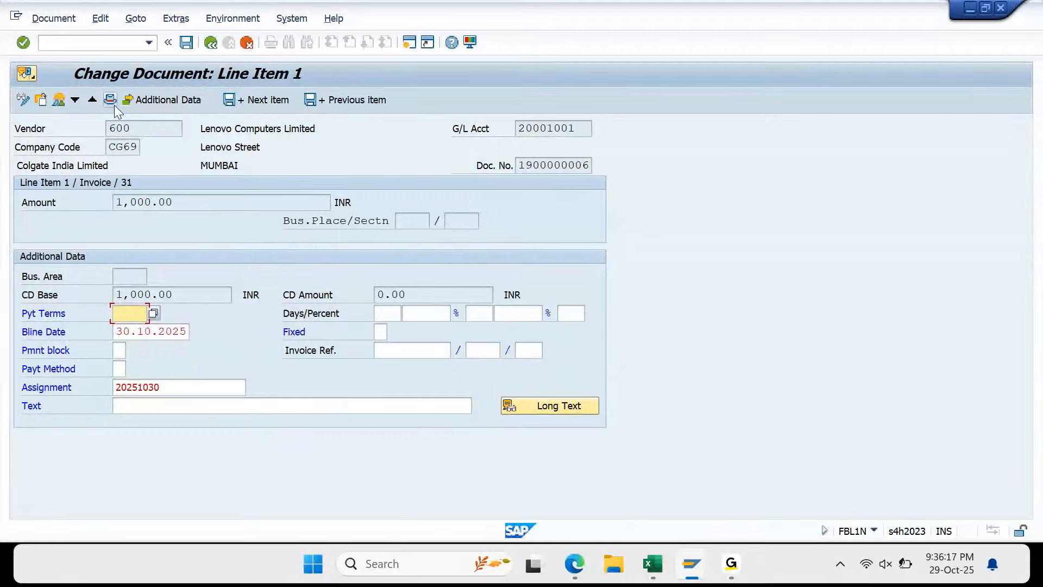
pyautogui.click(121, 371)
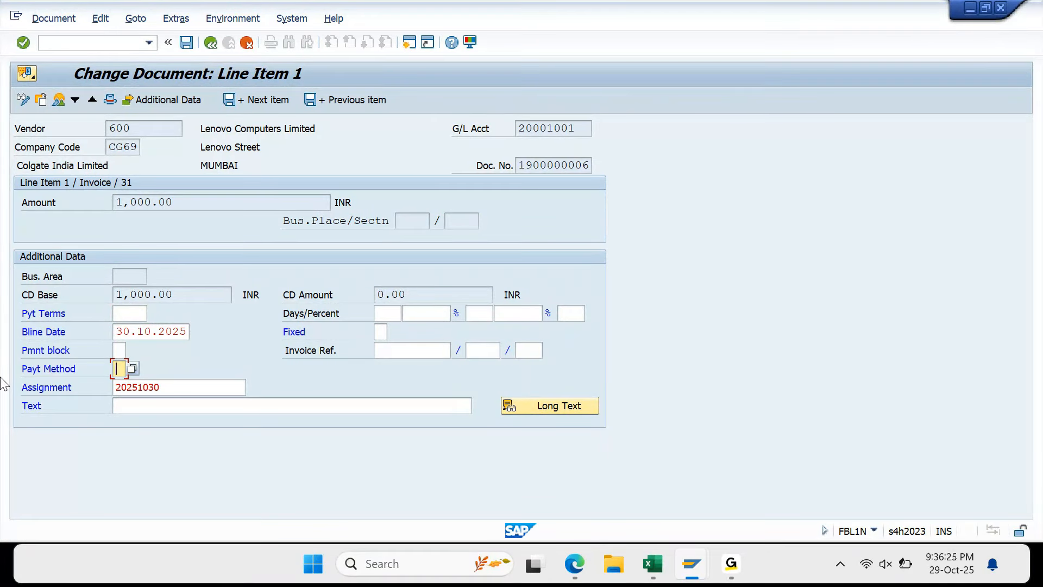
pyautogui.write('C')
pyautogui.press('Return')
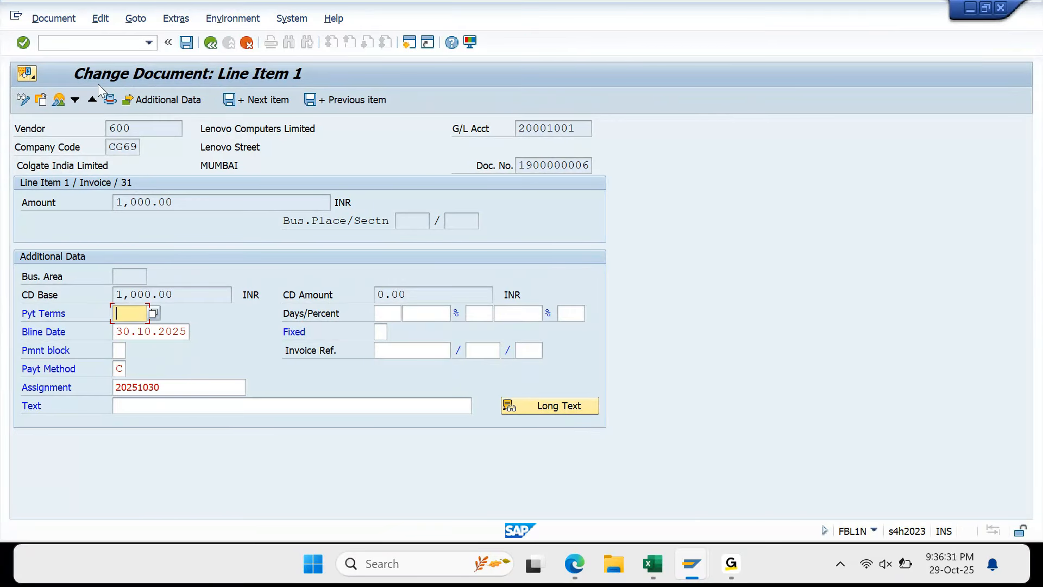
pyautogui.click(186, 45)
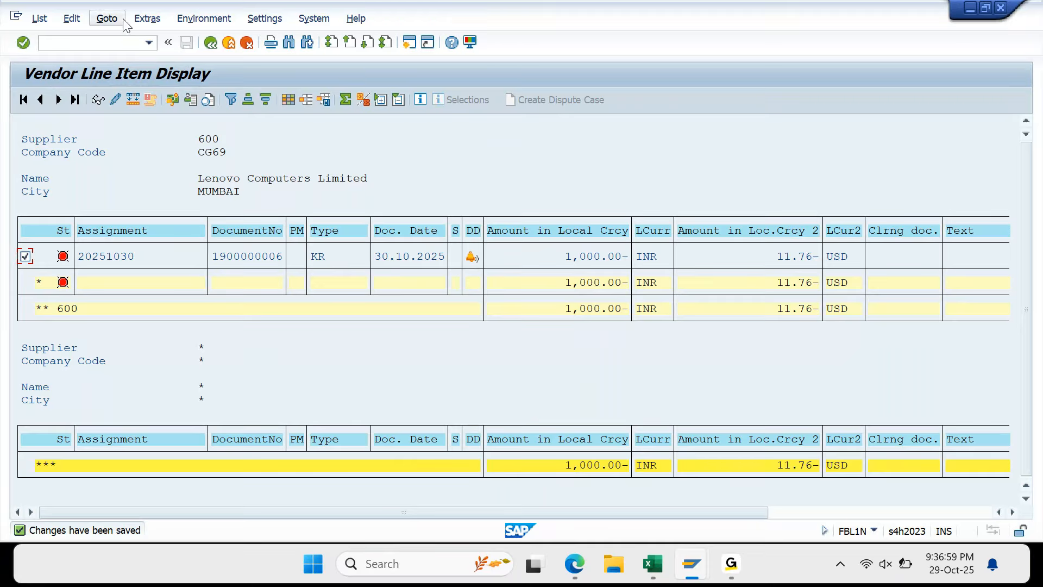
# Refresh the vendor line item list to check the invoice's payment method, and return to the selection screen
pyautogui.click(39, 20)
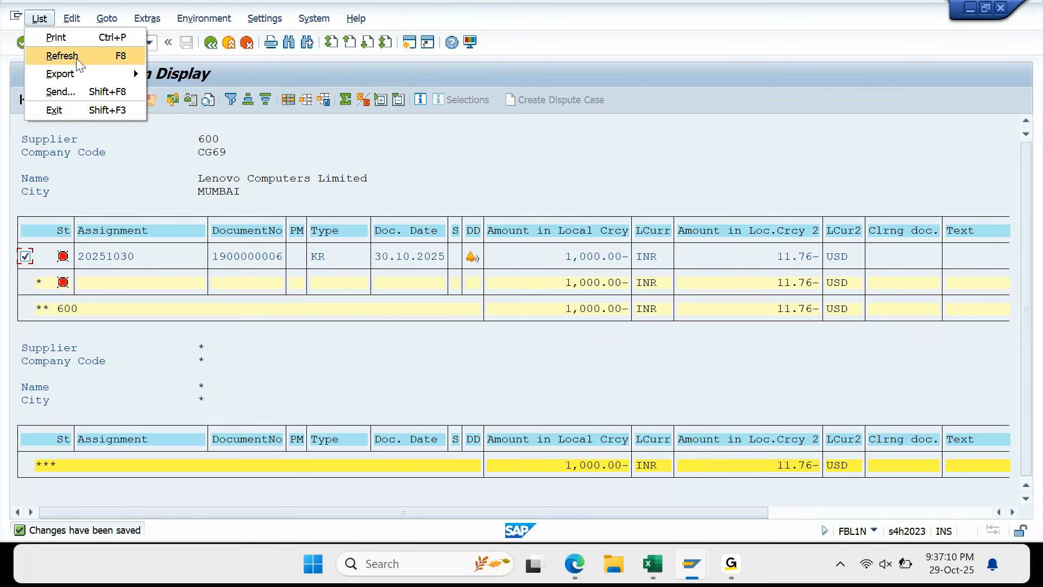
pyautogui.click(62, 55)
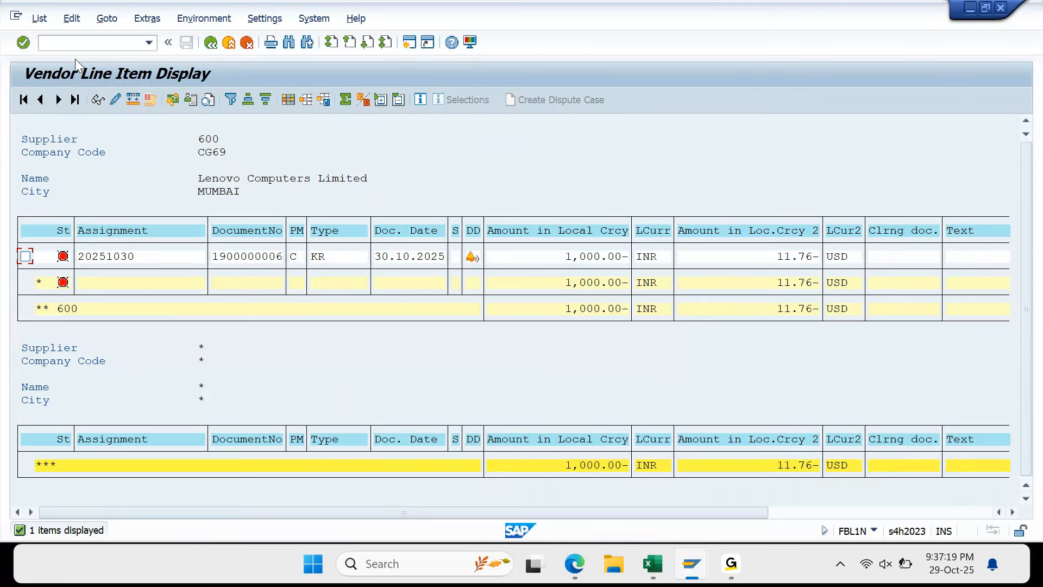
pyautogui.click(211, 47)
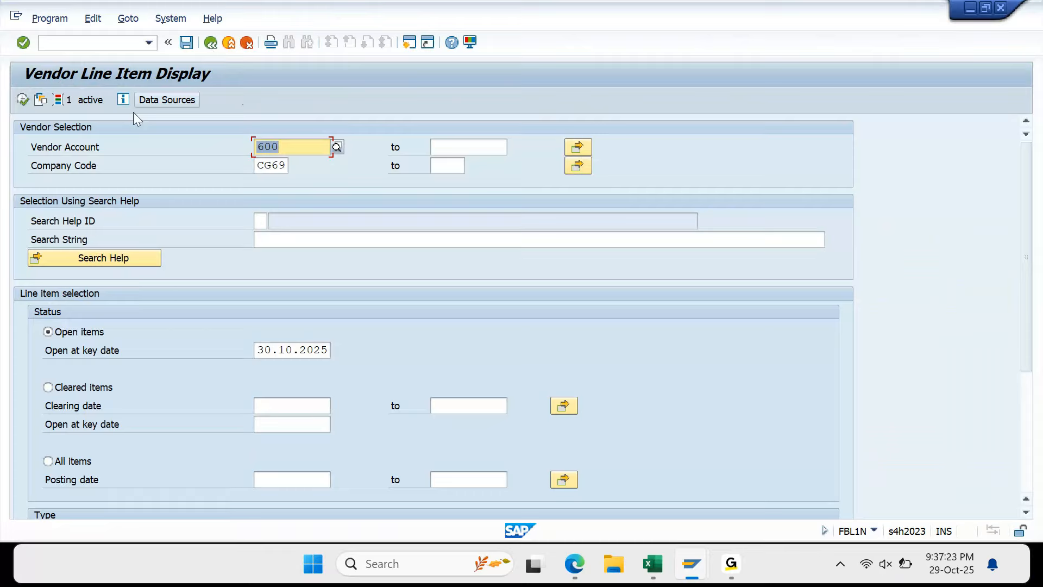
# Add Payment Method C to the document dynamic selections and list the open items of vendor 600
pyautogui.click(89, 101)
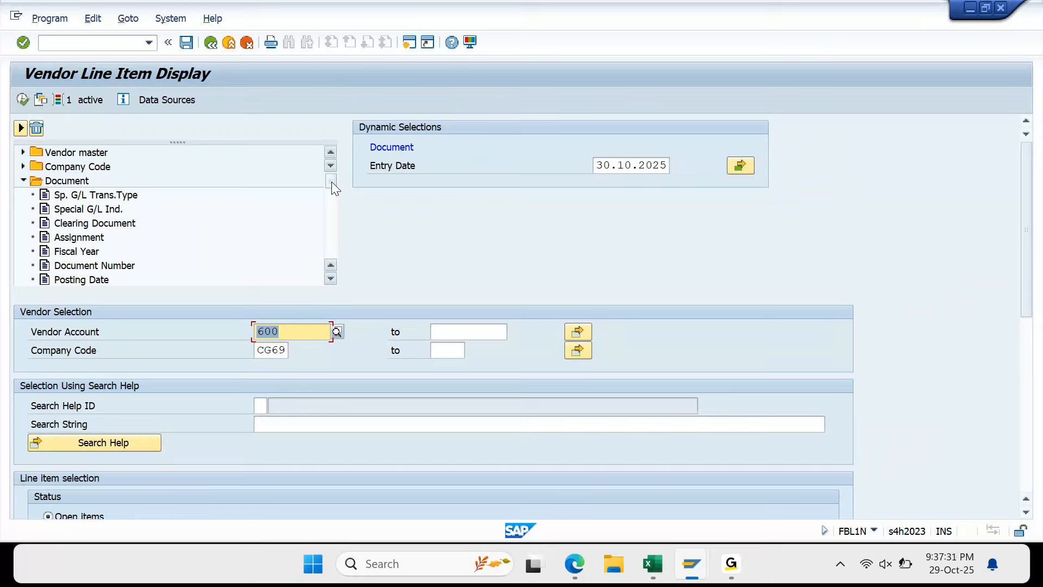
pyautogui.moveTo(332, 181); pyautogui.dragTo(329, 250)
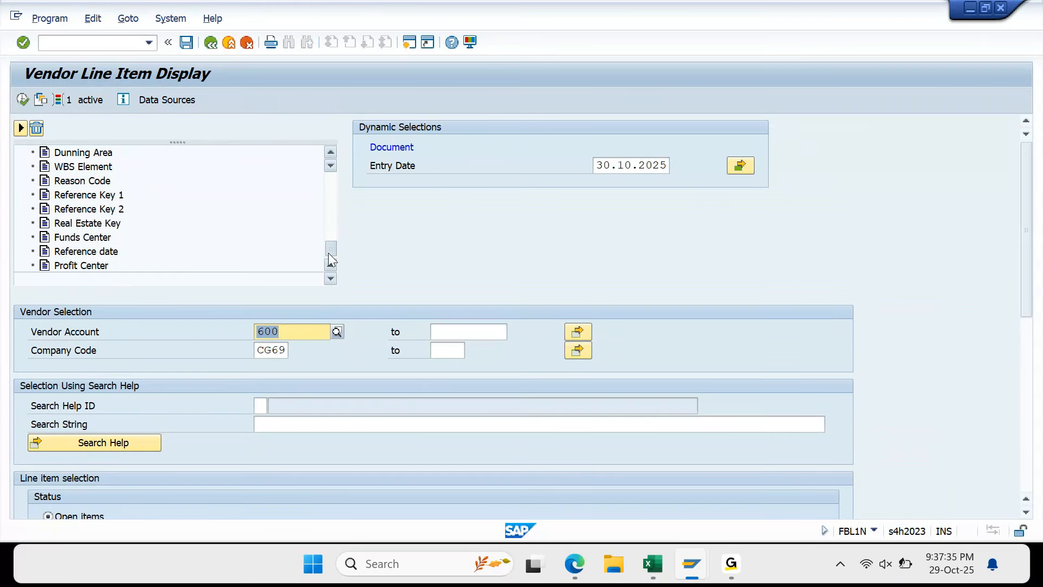
pyautogui.scroll(3, 328, 253)
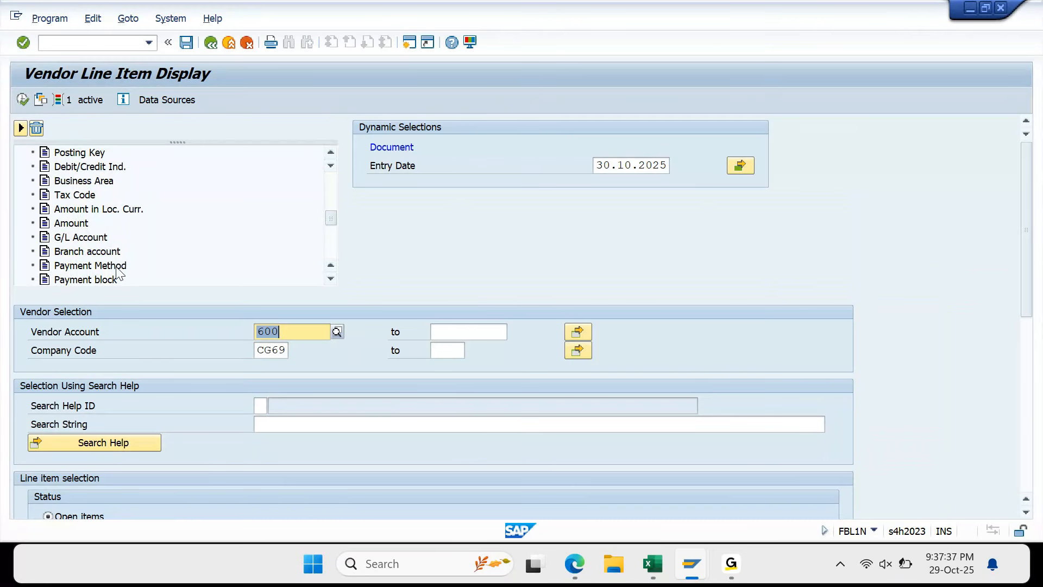
pyautogui.doubleClick(87, 265)
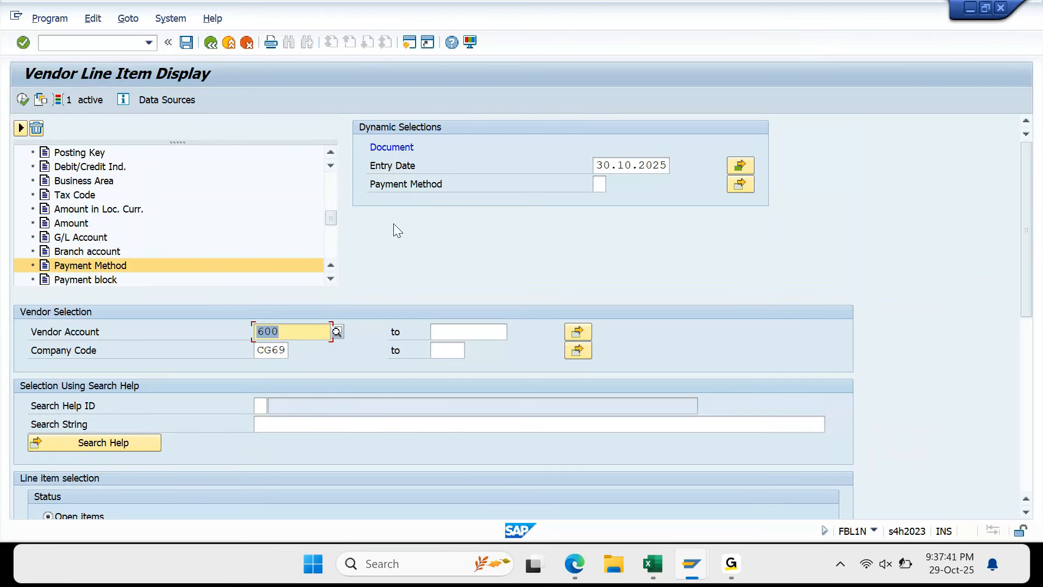
pyautogui.click(603, 185)
pyautogui.write('C')
pyautogui.press('Return')
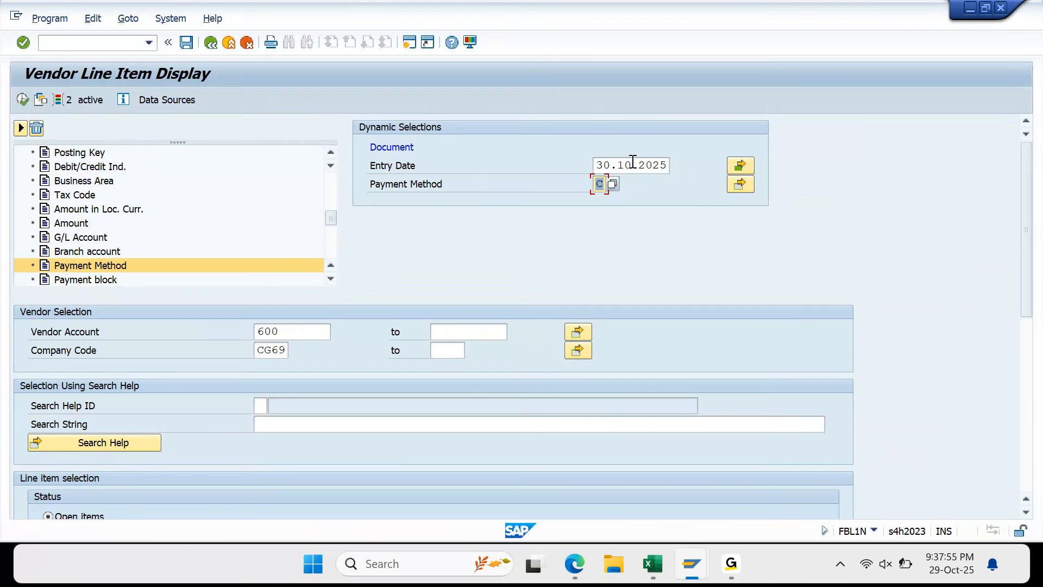
pyautogui.click(411, 186)
pyautogui.click(22, 99)
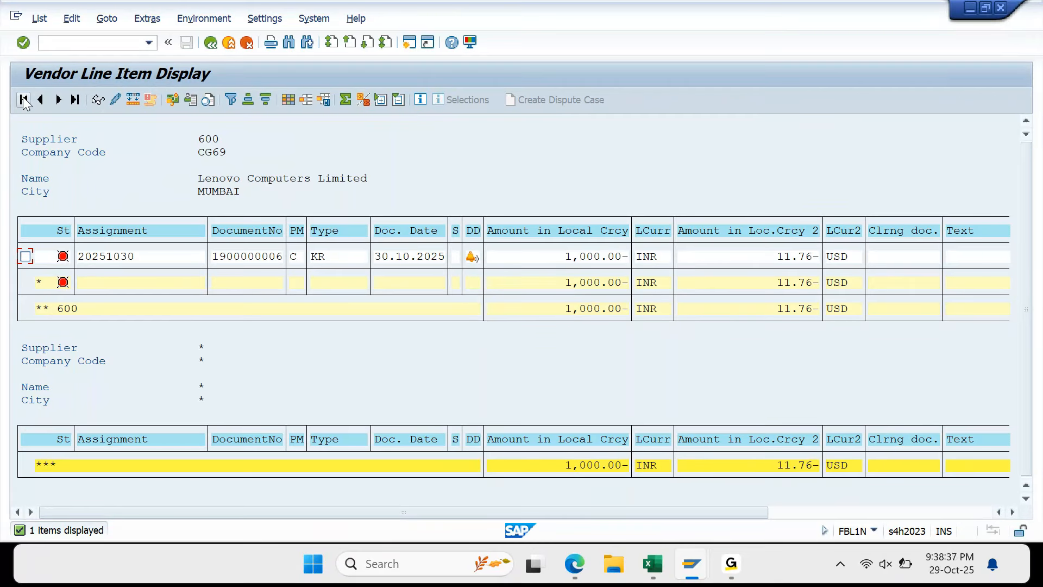
# Switch to the F110 run CG691, check its company code, payment method, document date and supplier parameters, and save them
pyautogui.moveTo(688, 572)
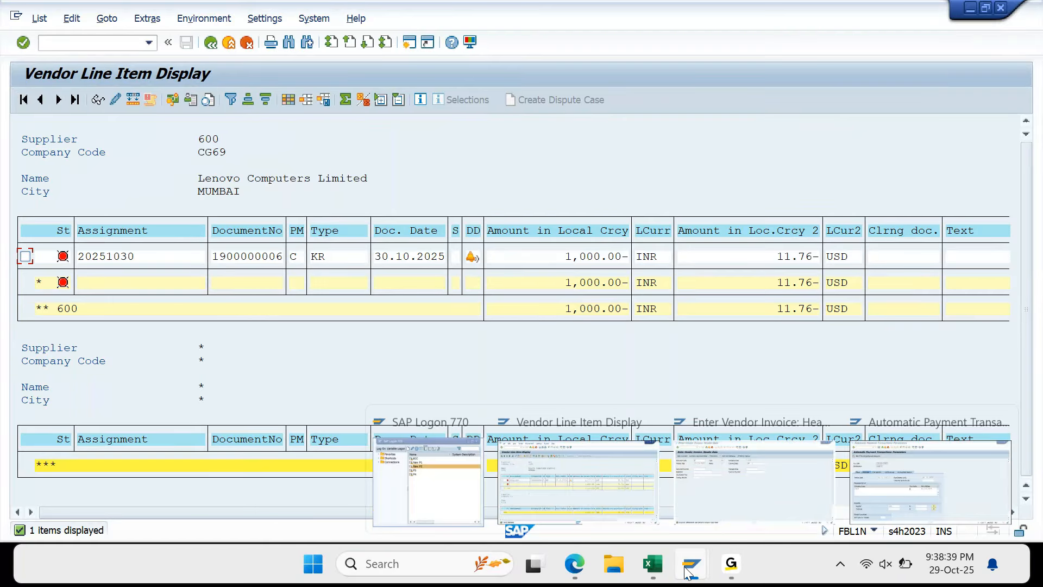
pyautogui.click(731, 481)
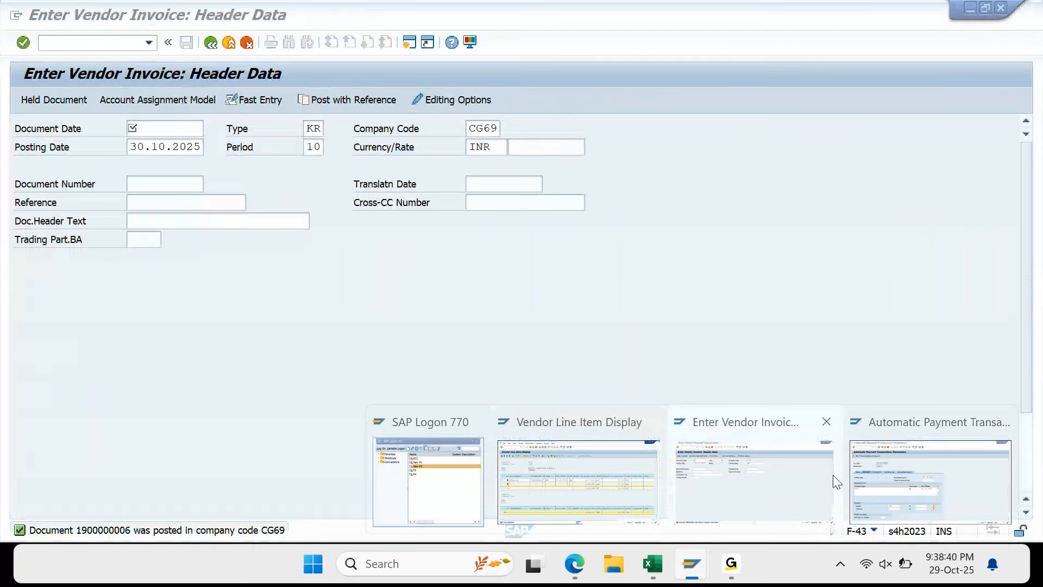
pyautogui.click(893, 471)
pyautogui.moveTo(61, 313); pyautogui.dragTo(22, 325)
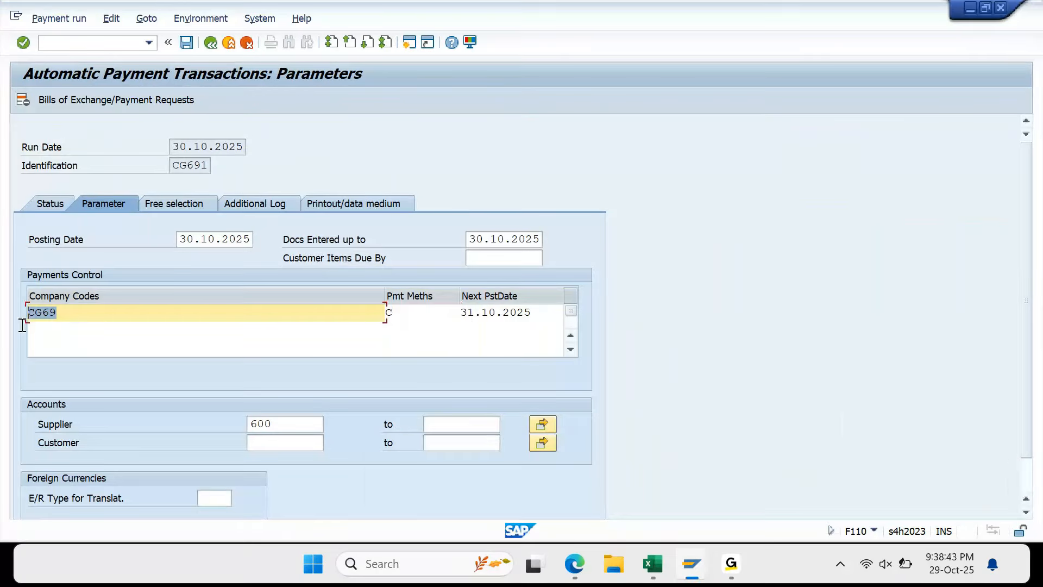
pyautogui.click(422, 320)
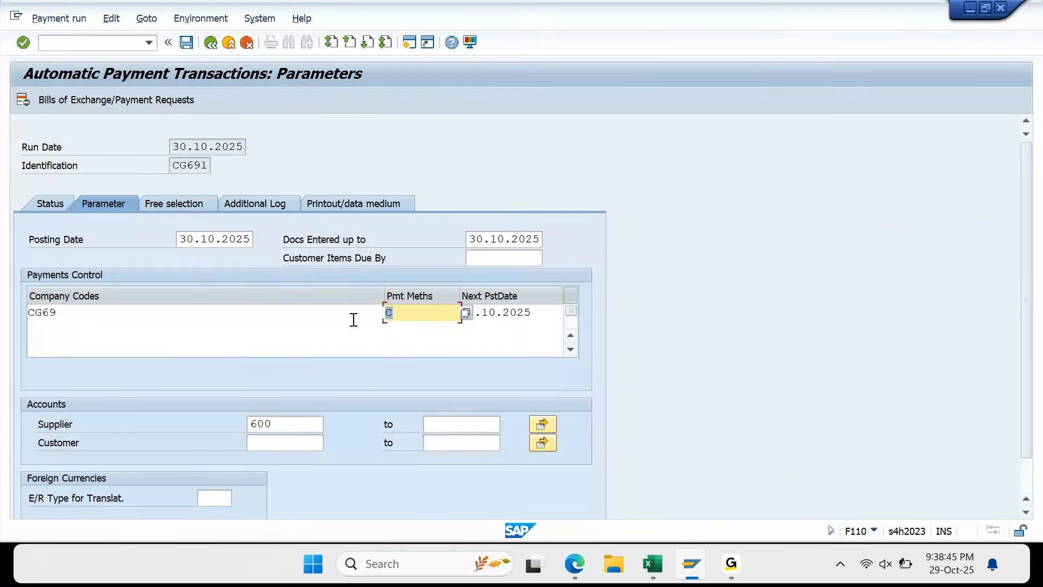
pyautogui.moveTo(467, 239); pyautogui.dragTo(607, 229)
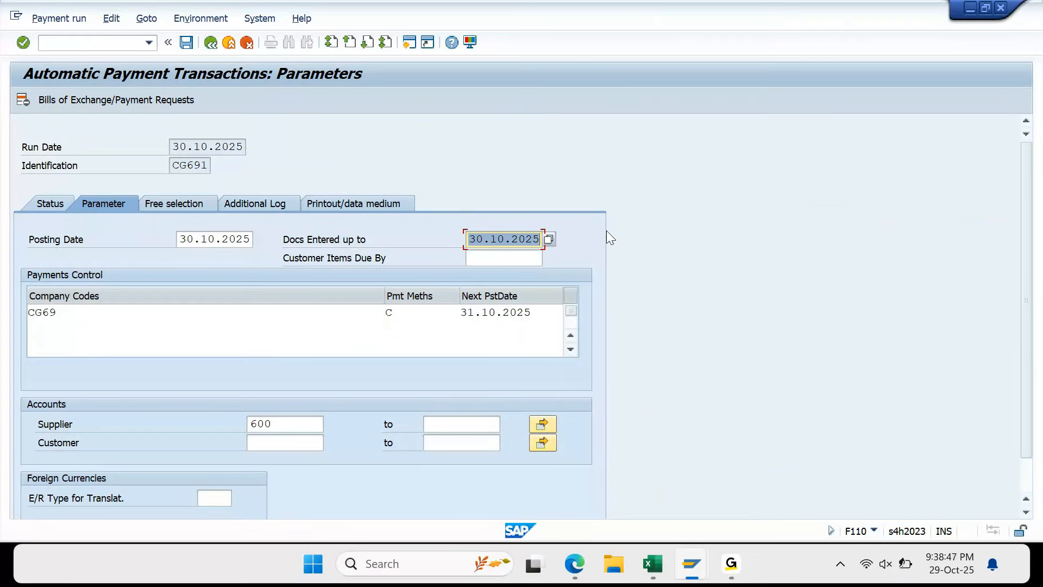
pyautogui.moveTo(282, 424); pyautogui.dragTo(218, 430)
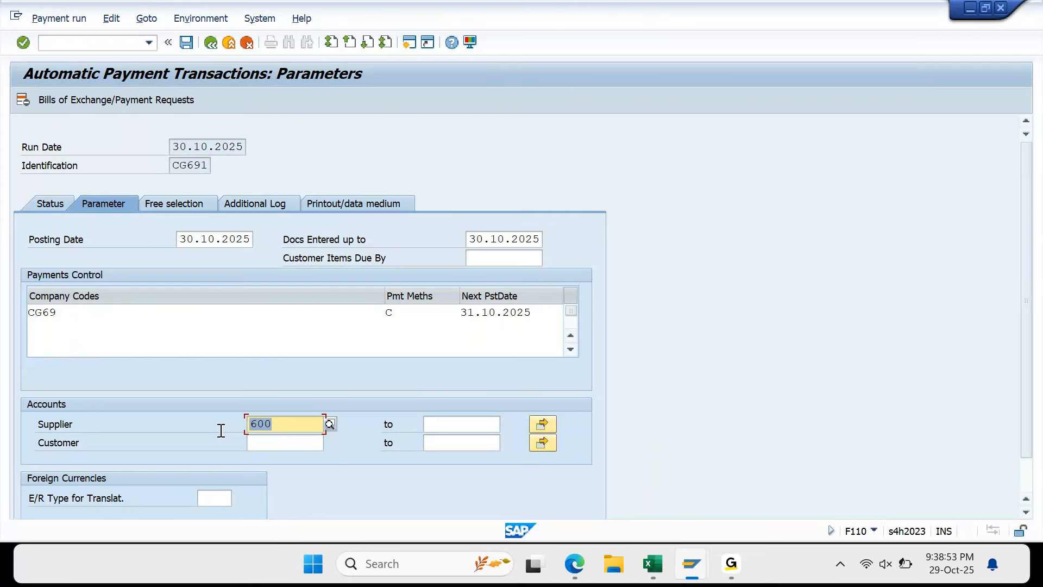
pyautogui.click(187, 43)
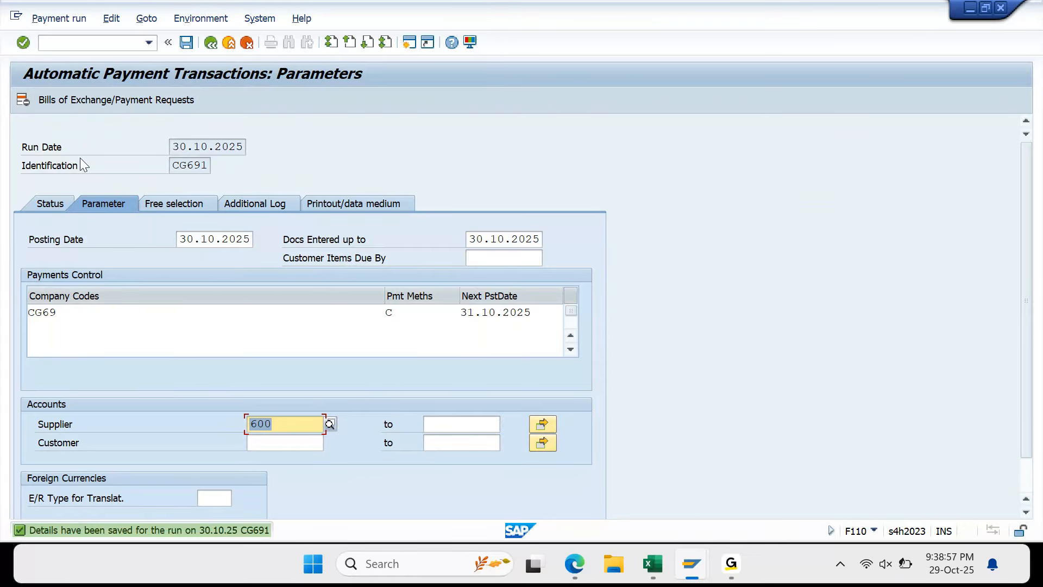
# Schedule the payment proposal for run CG691 with immediate start and refresh its status
pyautogui.click(54, 204)
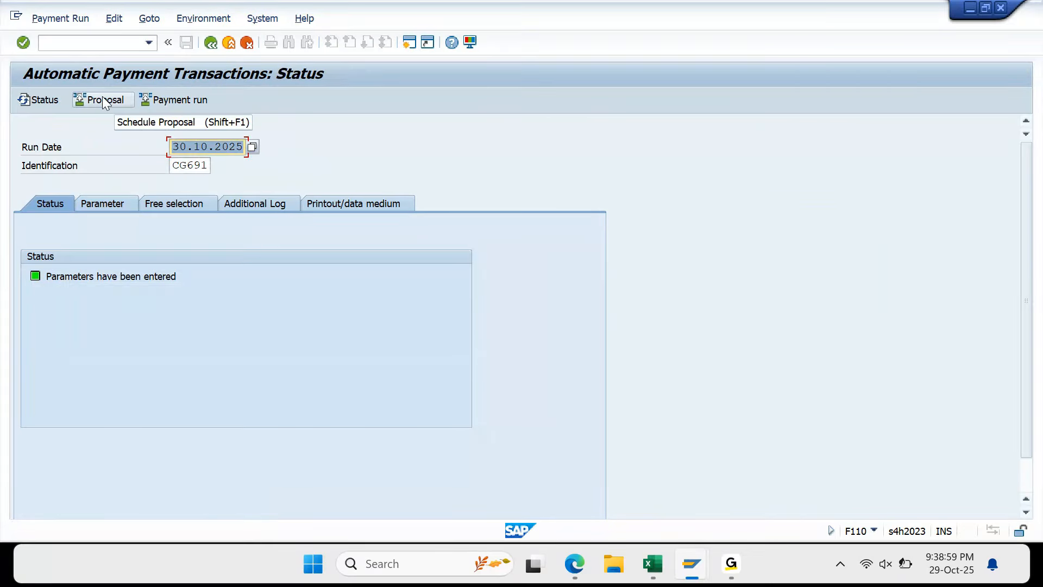
pyautogui.click(104, 101)
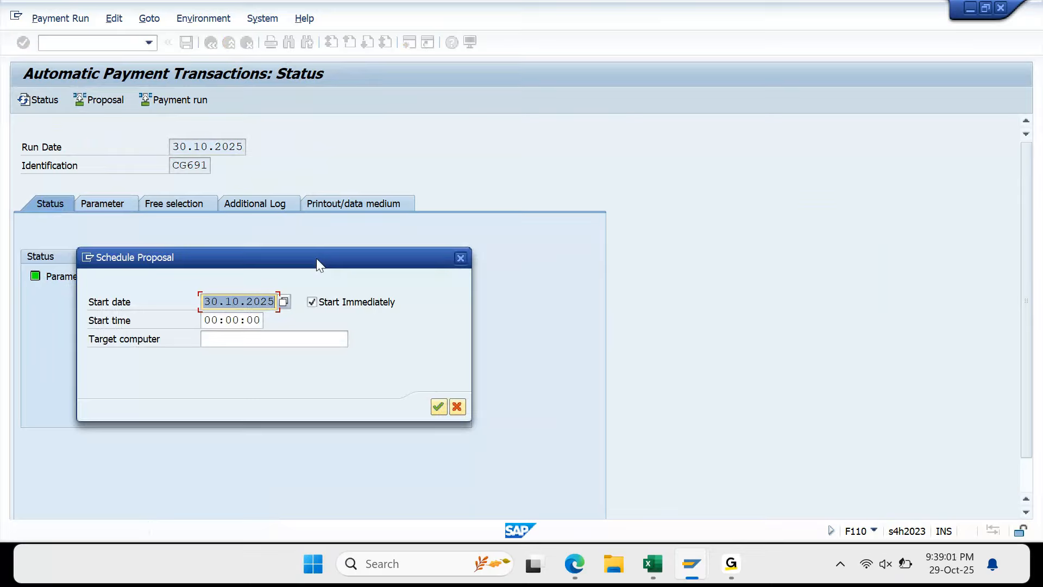
pyautogui.click(438, 406)
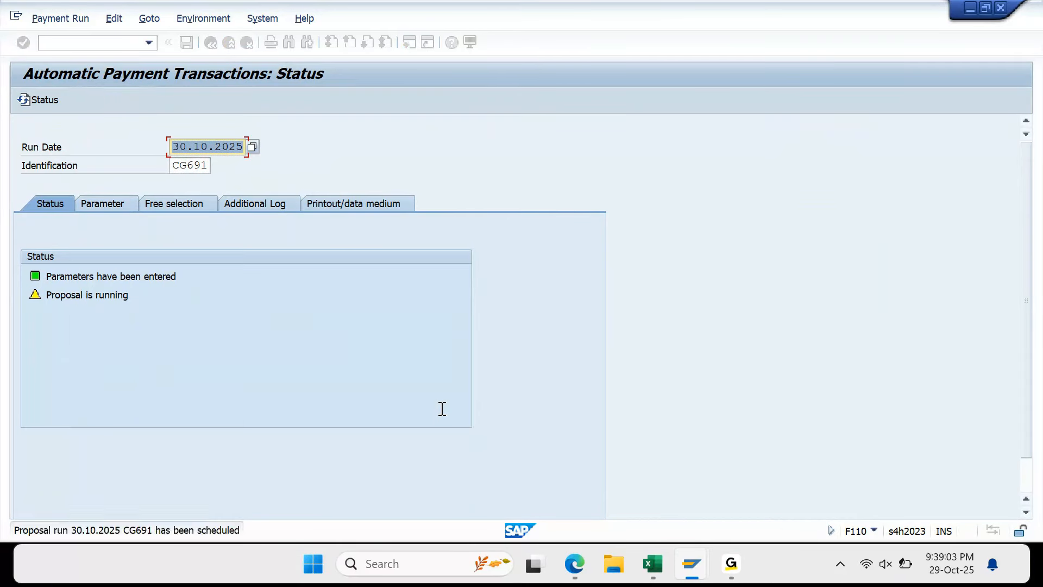
pyautogui.press('Return')
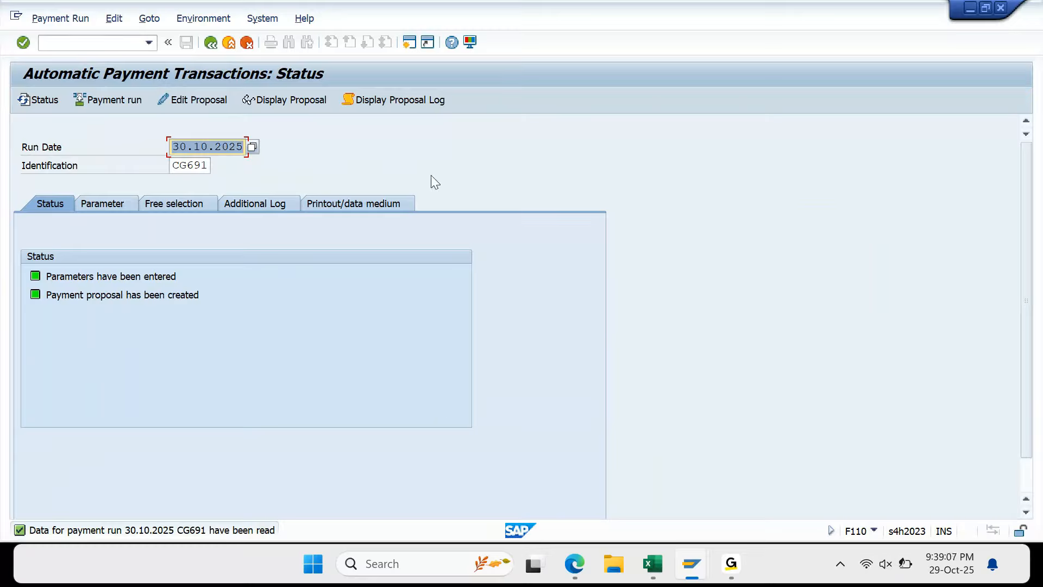
# Display the payment proposal for run CG691 and widen the Payment column to show its full heading
pyautogui.click(299, 102)
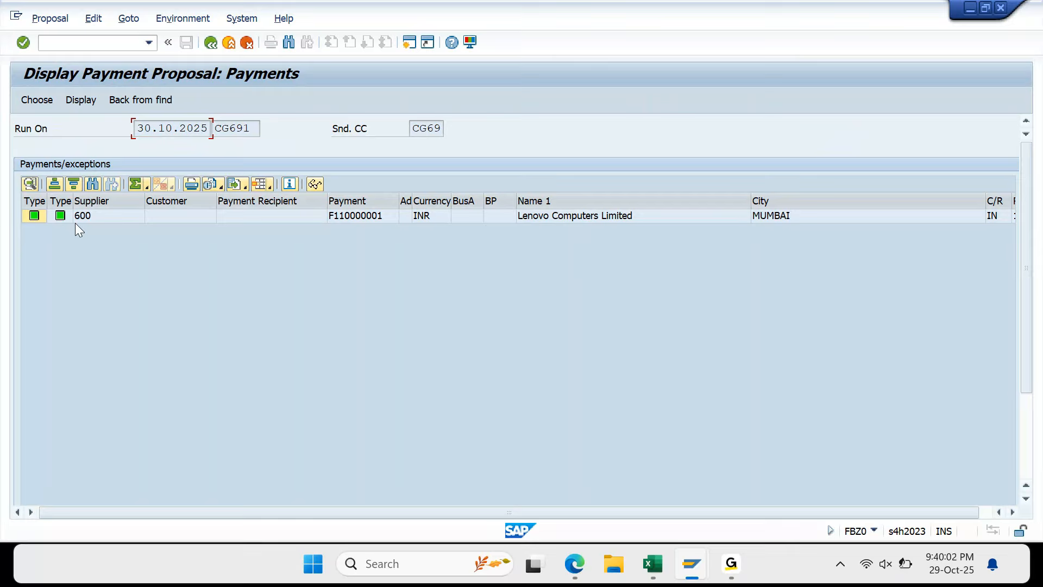
pyautogui.click(342, 198)
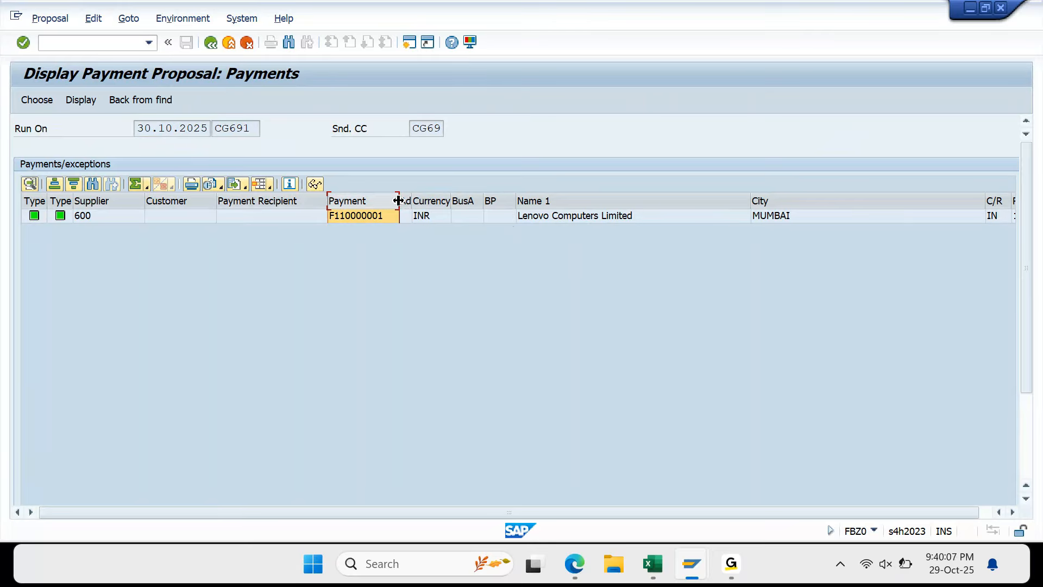
pyautogui.moveTo(398, 200); pyautogui.dragTo(452, 199)
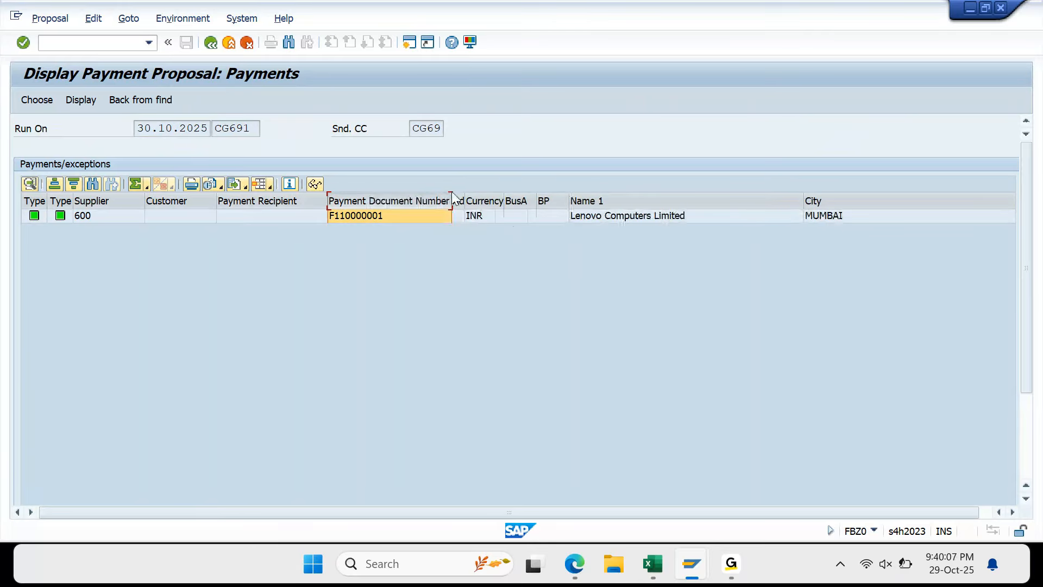
# Copy the proposal's payment document number F110000001 into cell B2075 of the Excel notes
pyautogui.click(380, 216)
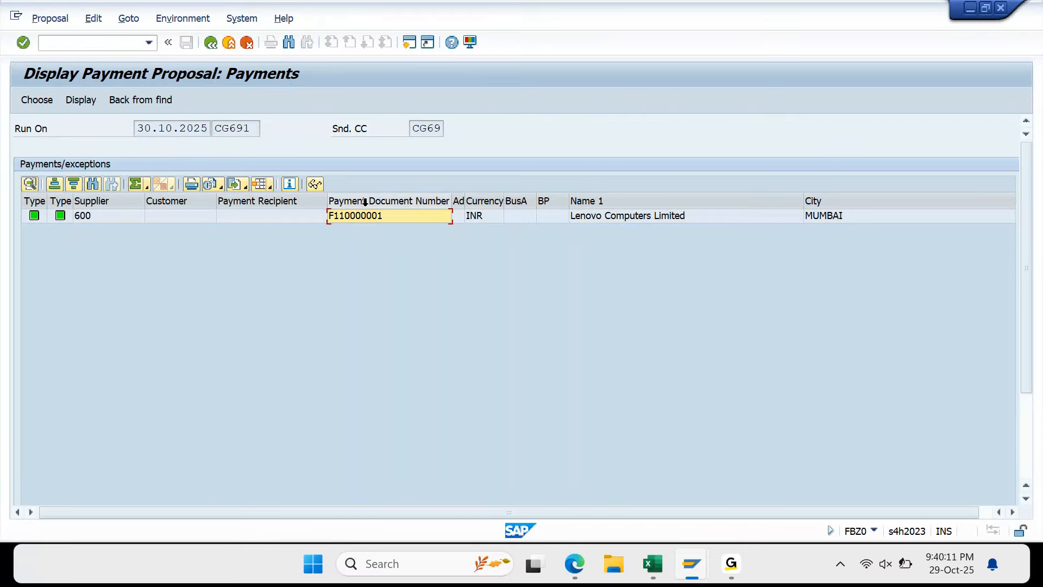
pyautogui.hotkey('alt', 'Tab')
pyautogui.click(321, 352)
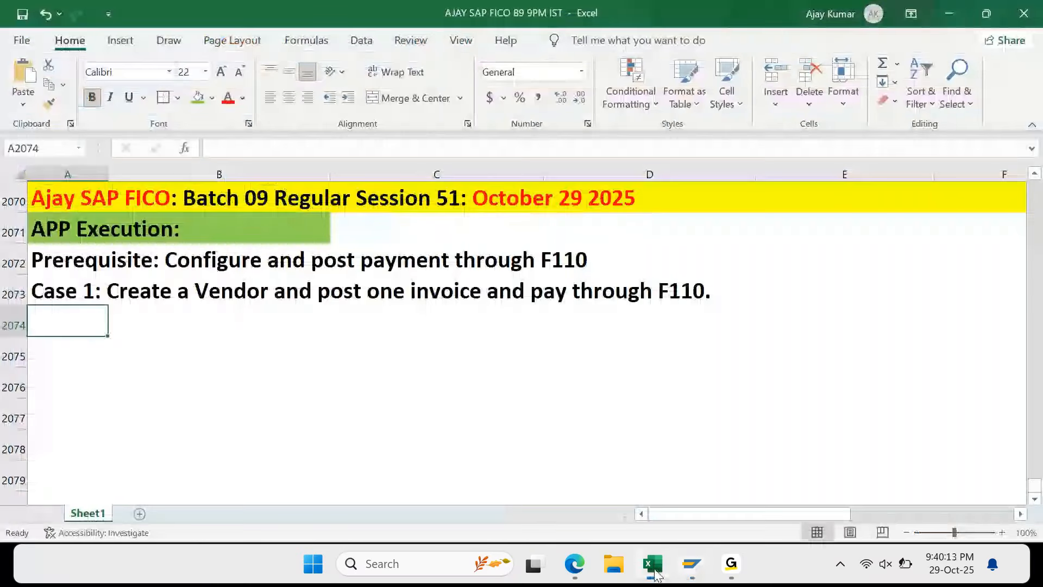
pyautogui.write('F110000001')
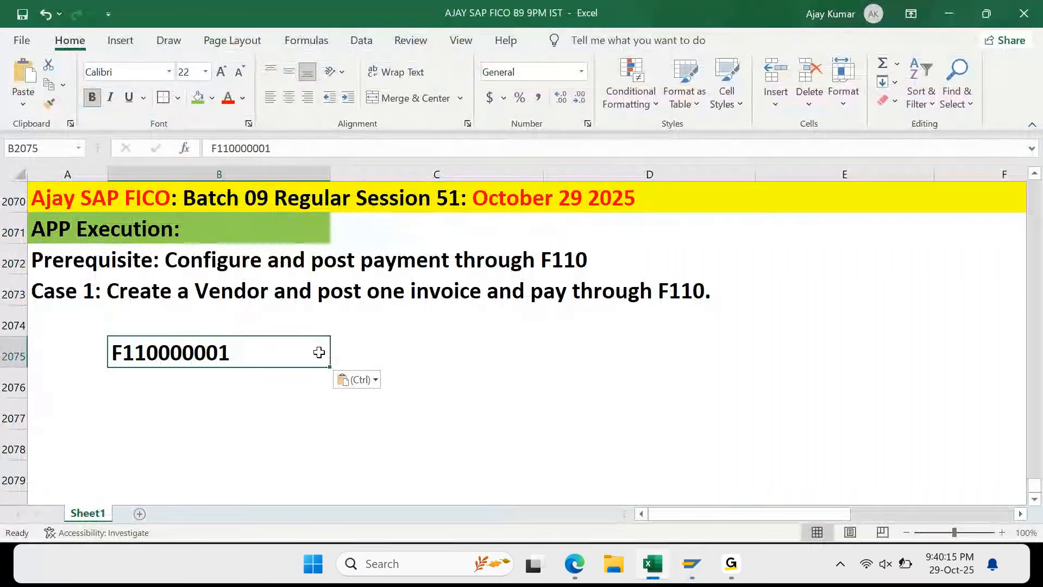
# In B2075, colour the F110 prefix red and separate it from 000001 with a spaced hyphen
pyautogui.doubleClick(321, 352)
pyautogui.press('Home')
pyautogui.hotkey('shift', 'Right')
pyautogui.hotkey('shift', 'Right')
pyautogui.hotkey('shift', 'Right')
pyautogui.hotkey('shift', 'Right')
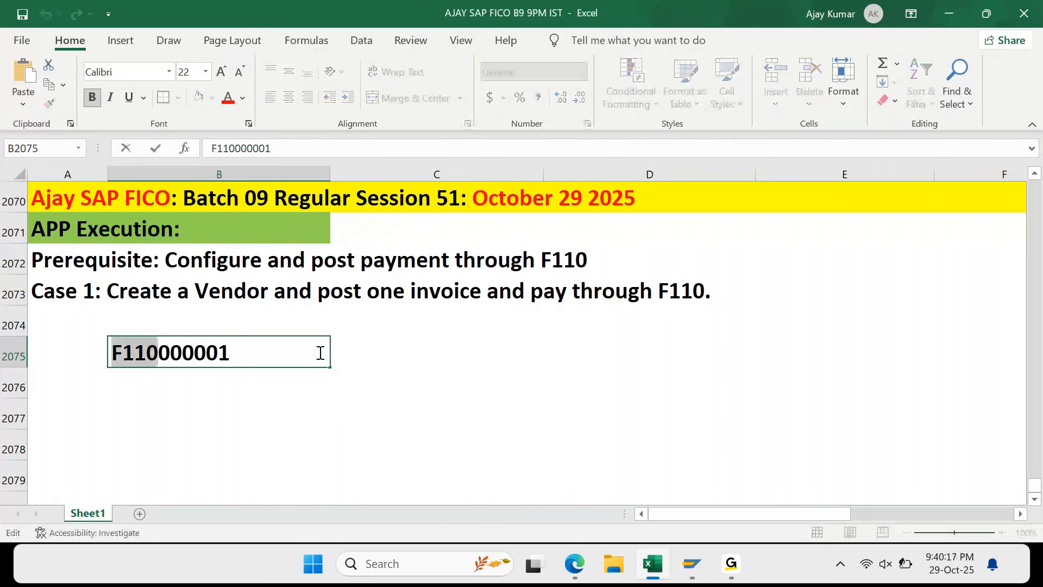
pyautogui.click(228, 97)
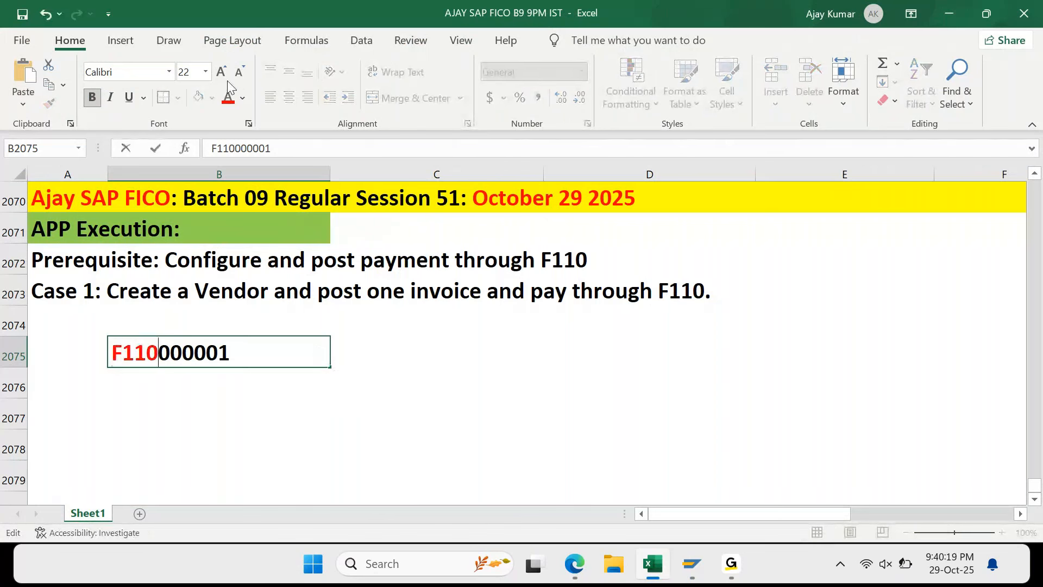
pyautogui.write('-')
pyautogui.press('Return')
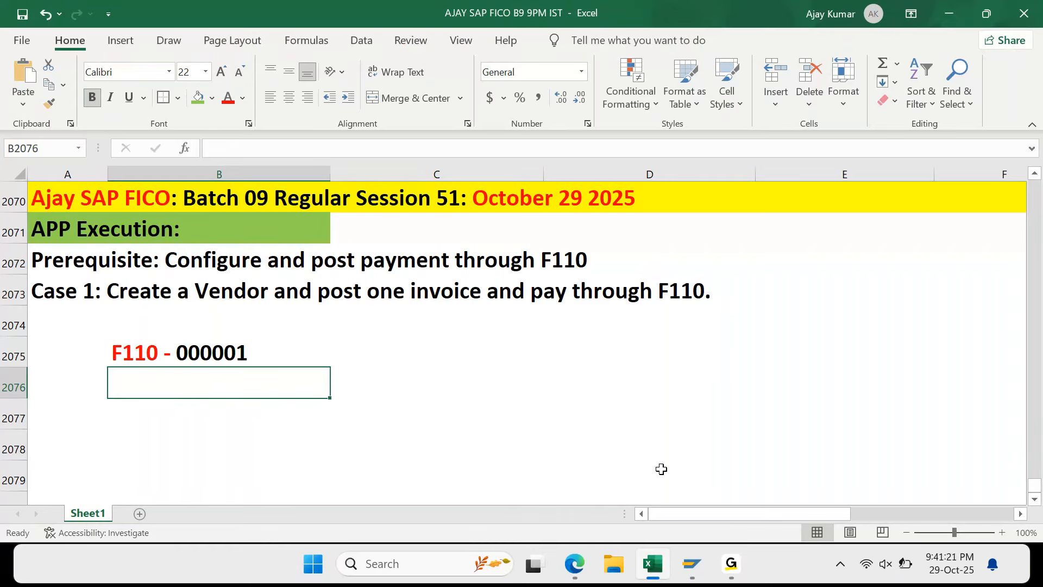
# Switch back to the SAP proposal display and return to the F110 status of run CG691
pyautogui.click(691, 564)
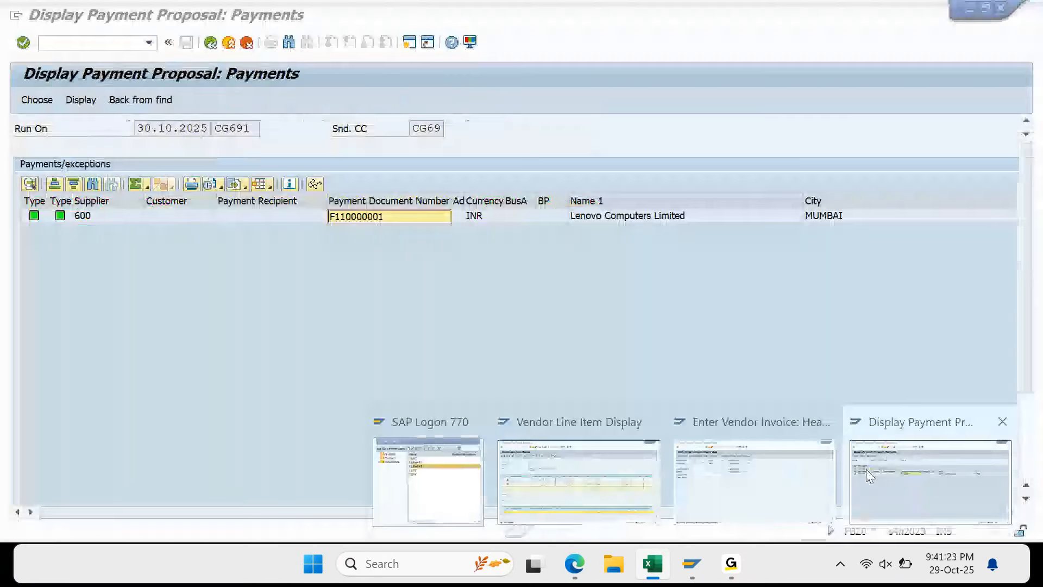
pyautogui.click(866, 468)
pyautogui.press('F3')
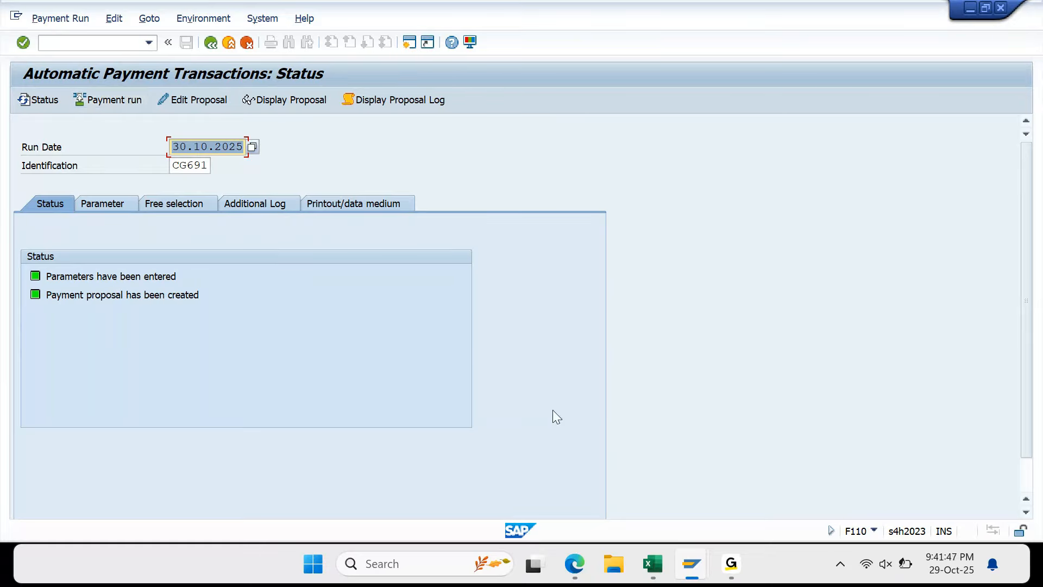
# In the Excel notes, copy the Case 1 line from A2073 to A2077
pyautogui.click(651, 564)
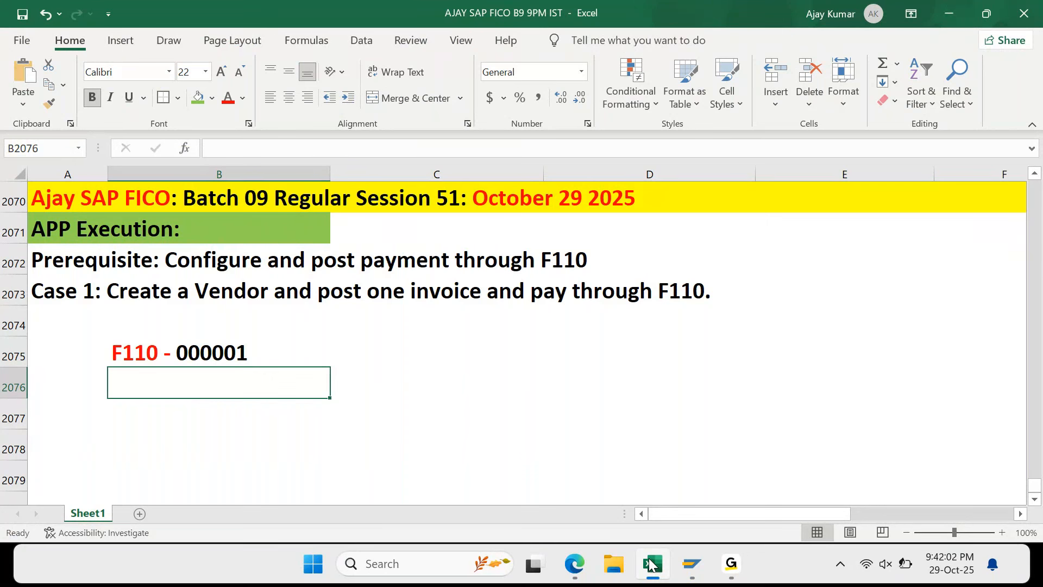
pyautogui.press('Left')
pyautogui.press('Up')
pyautogui.press('Up')
pyautogui.press('Up')
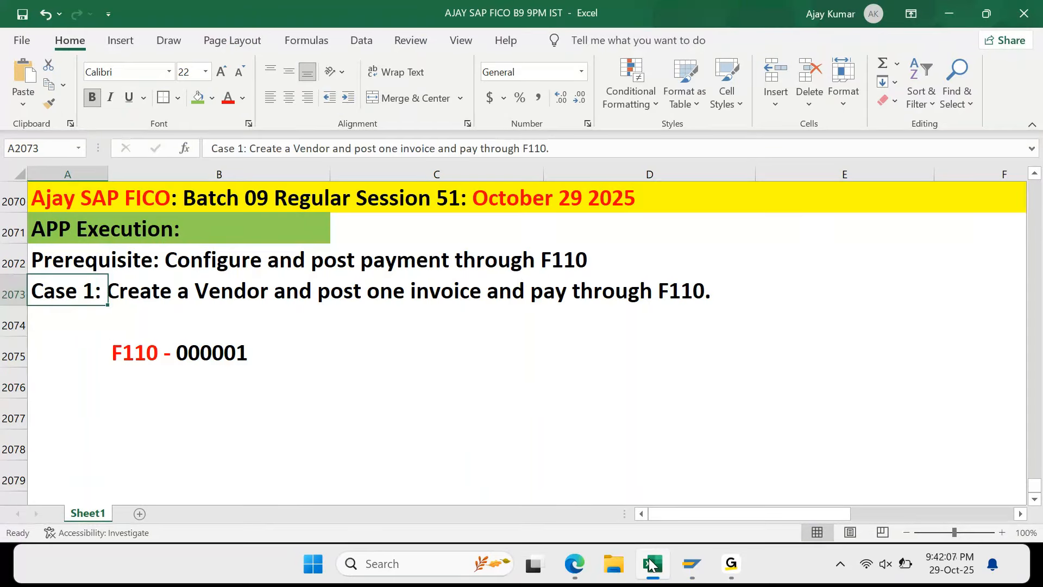
pyautogui.hotkey('ctrl', 'c')
pyautogui.press('Down')
pyautogui.press('Down')
pyautogui.press('Down')
pyautogui.press('Down')
pyautogui.hotkey('ctrl', 'v')
pyautogui.press('Escape')
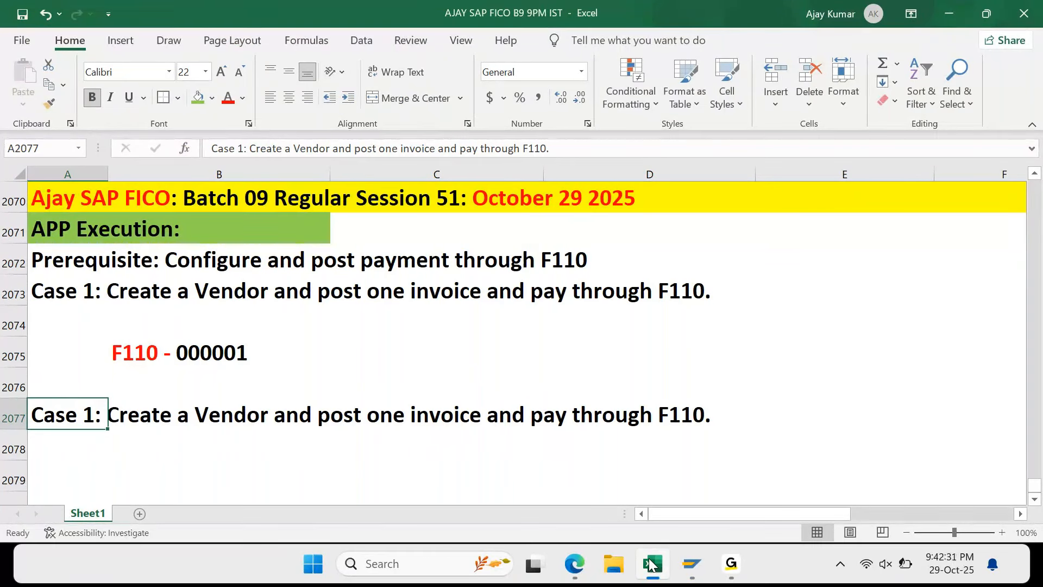
# In cell A2077, renumber the copied case line as Case 2
pyautogui.press('F2')
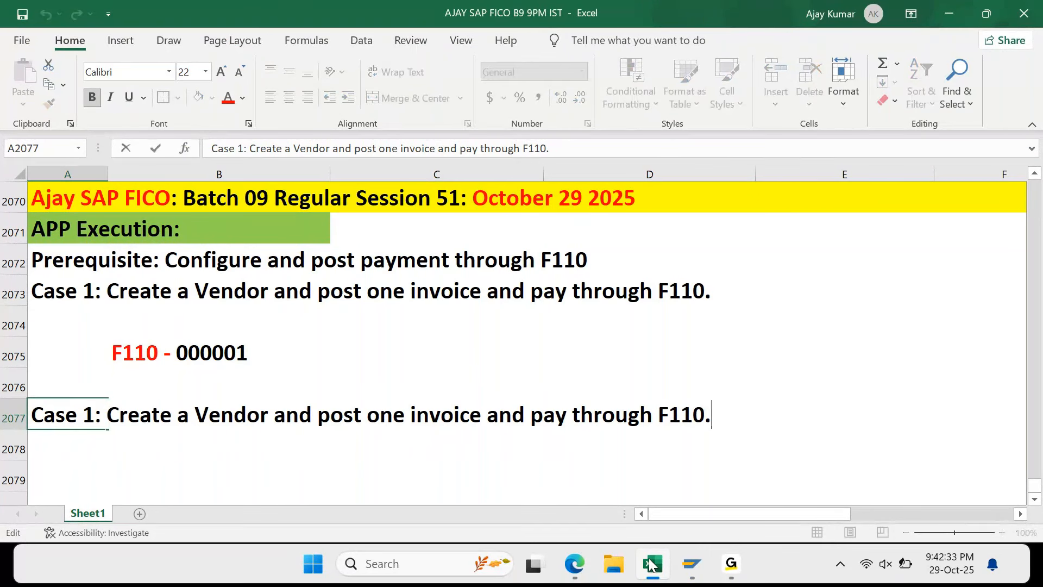
pyautogui.hotkey('ctrl', 'Left')
pyautogui.hotkey('ctrl', 'Left')
pyautogui.hotkey('ctrl', 'Left')
pyautogui.hotkey('ctrl', 'Left')
pyautogui.hotkey('ctrl', 'Left')
pyautogui.hotkey('ctrl', 'Left')
pyautogui.hotkey('ctrl', 'Left')
pyautogui.hotkey('ctrl', 'Left')
pyautogui.hotkey('ctrl', 'Left')
pyautogui.hotkey('ctrl', 'Left')
pyautogui.hotkey('ctrl', 'Left')
pyautogui.hotkey('ctrl', 'Left')
pyautogui.hotkey('shift', 'Left')
pyautogui.write('2')
# In the Case 2 line of A2077, replace the word "one" before "invoice" with "TWO"
pyautogui.hotkey('ctrl', 'Right')
pyautogui.hotkey('ctrl', 'Right')
pyautogui.hotkey('ctrl', 'Right')
pyautogui.hotkey('ctrl', 'Right')
pyautogui.hotkey('ctrl', 'Right')
pyautogui.hotkey('ctrl', 'Right')
pyautogui.hotkey('shift', 'Right')
pyautogui.hotkey('shift', 'Right')
pyautogui.hotkey('shift', 'Right')
pyautogui.write('T')
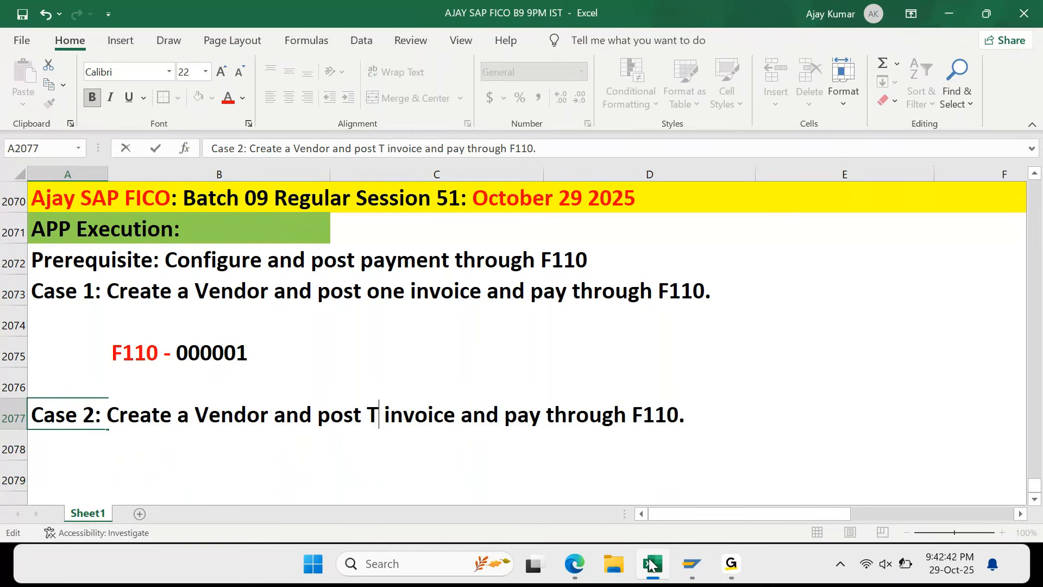
pyautogui.write('WO')
pyautogui.press('Return')
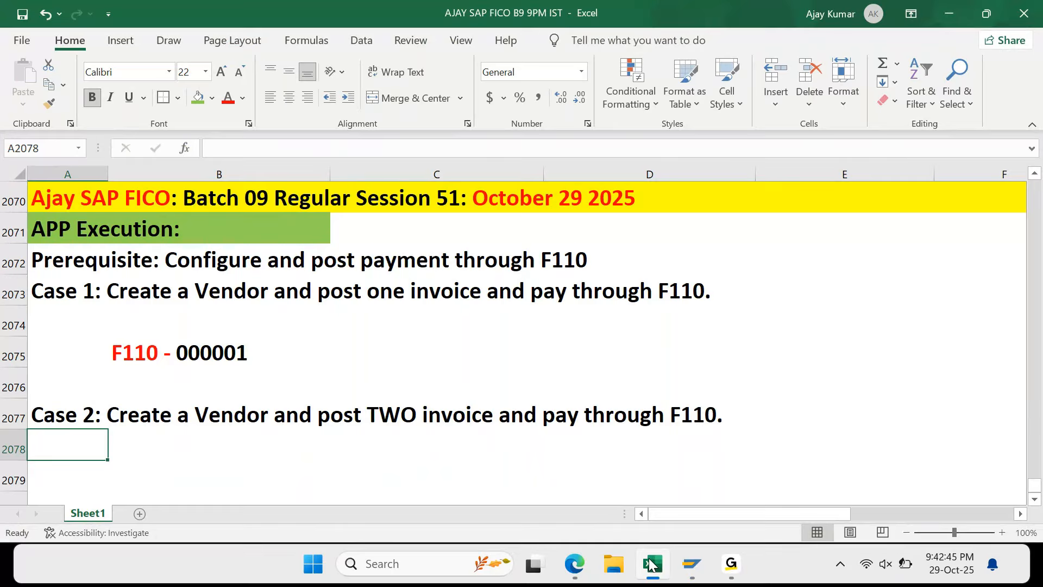
# Switch to the SAP F110 status of run CG691 dated 30.10.2025 and delete its payment proposal
pyautogui.click(688, 569)
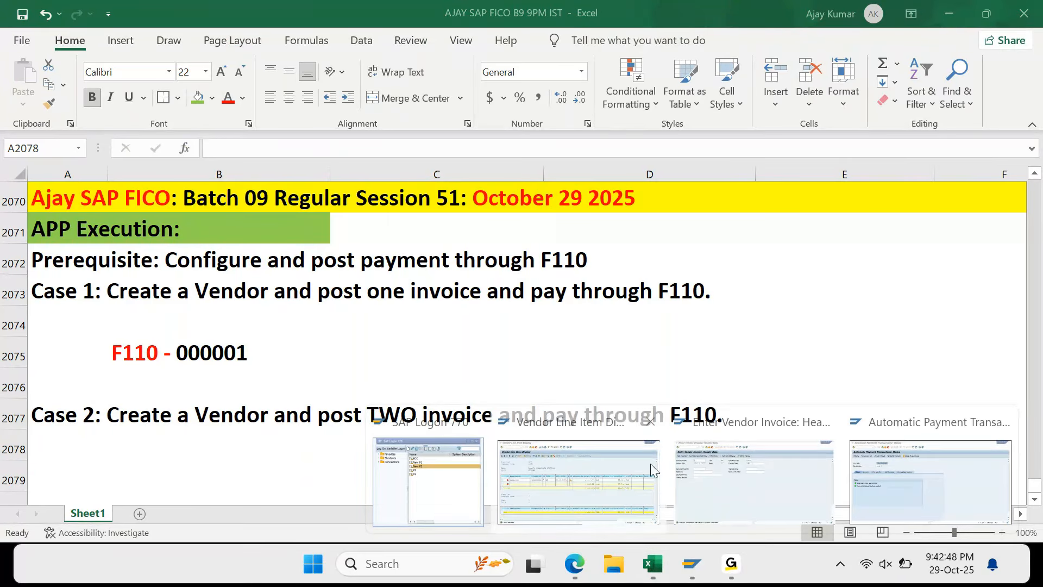
pyautogui.click(930, 481)
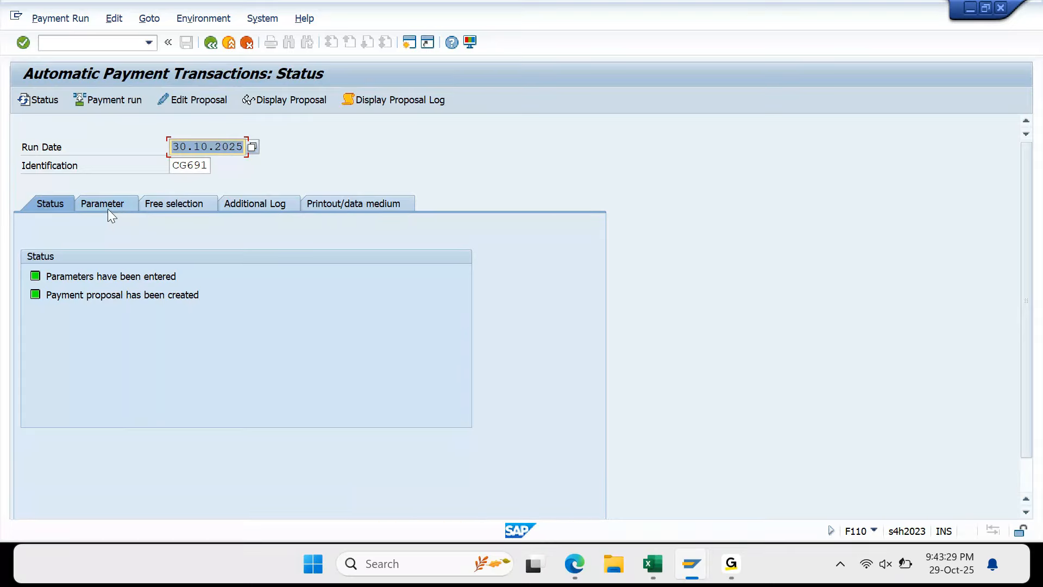
pyautogui.click(113, 18)
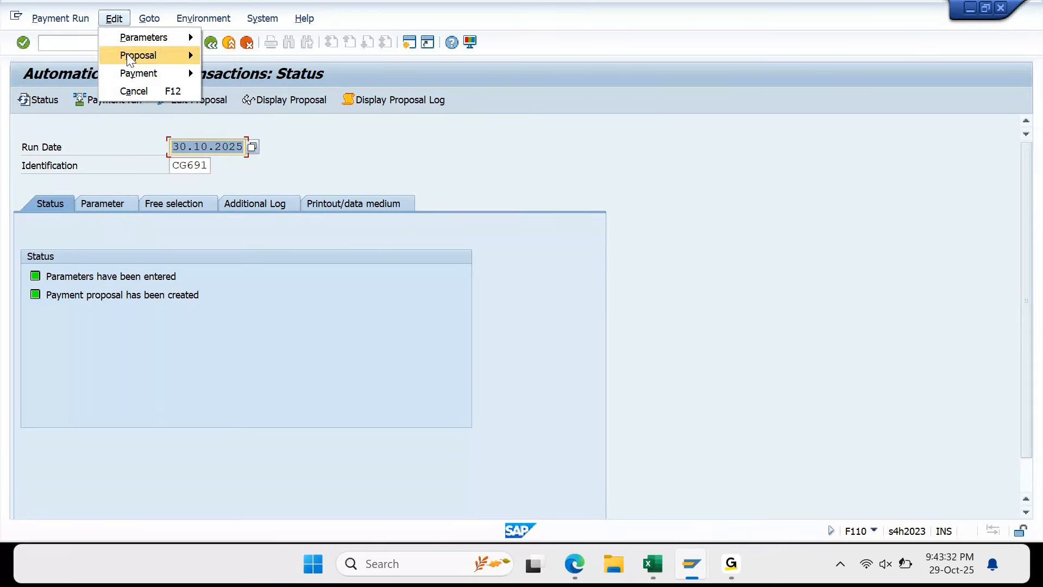
pyautogui.moveTo(131, 56)
pyautogui.click(266, 105)
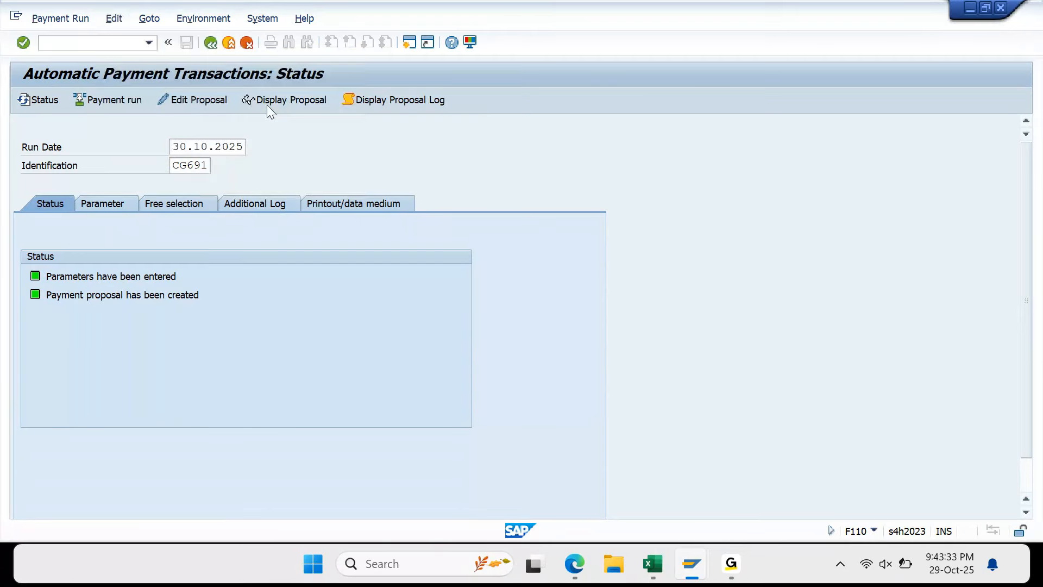
pyautogui.click(271, 302)
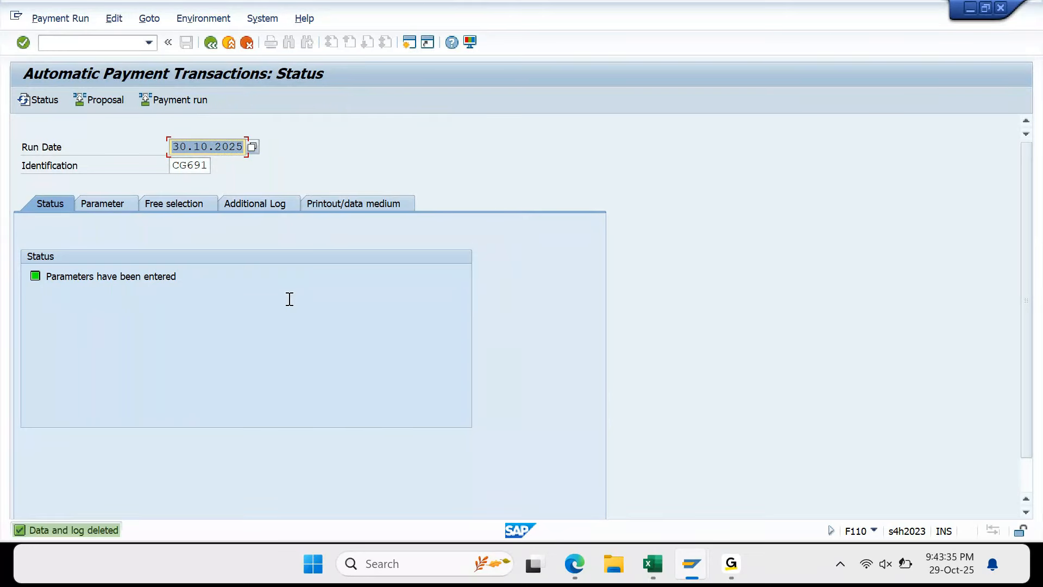
pyautogui.click(692, 563)
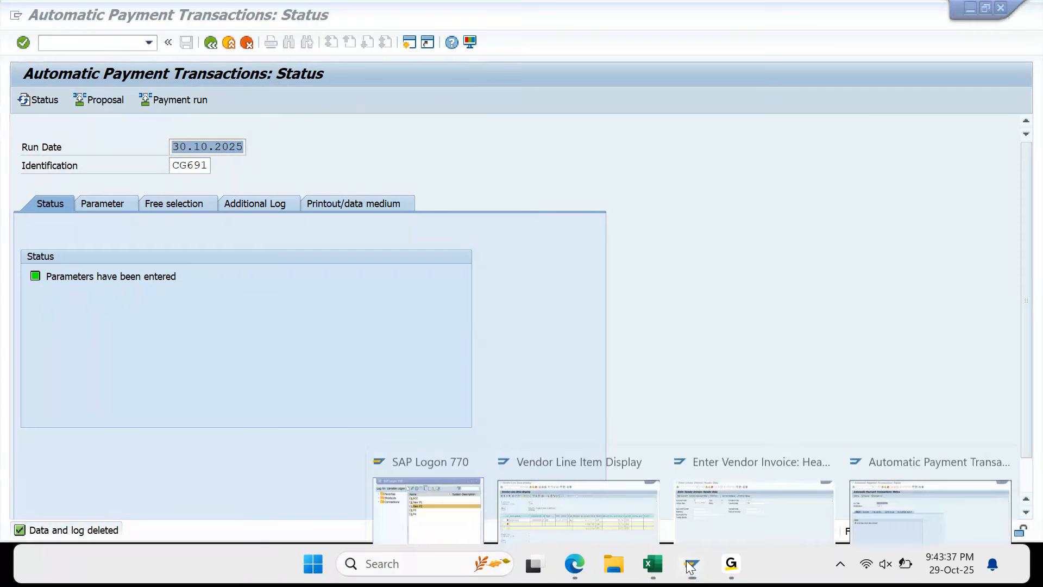
pyautogui.click(563, 510)
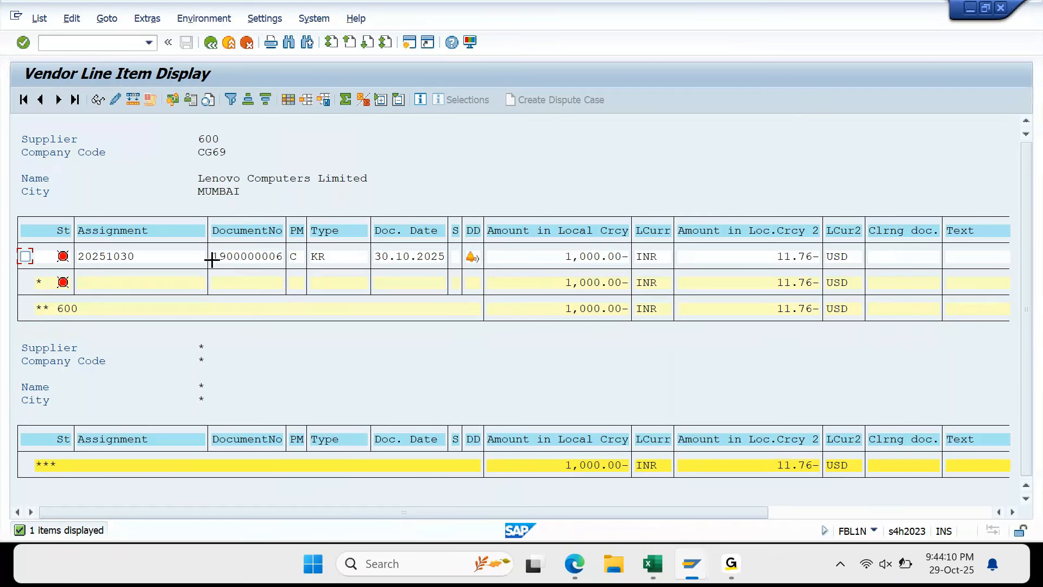
pyautogui.moveTo(211, 260); pyautogui.dragTo(283, 259)
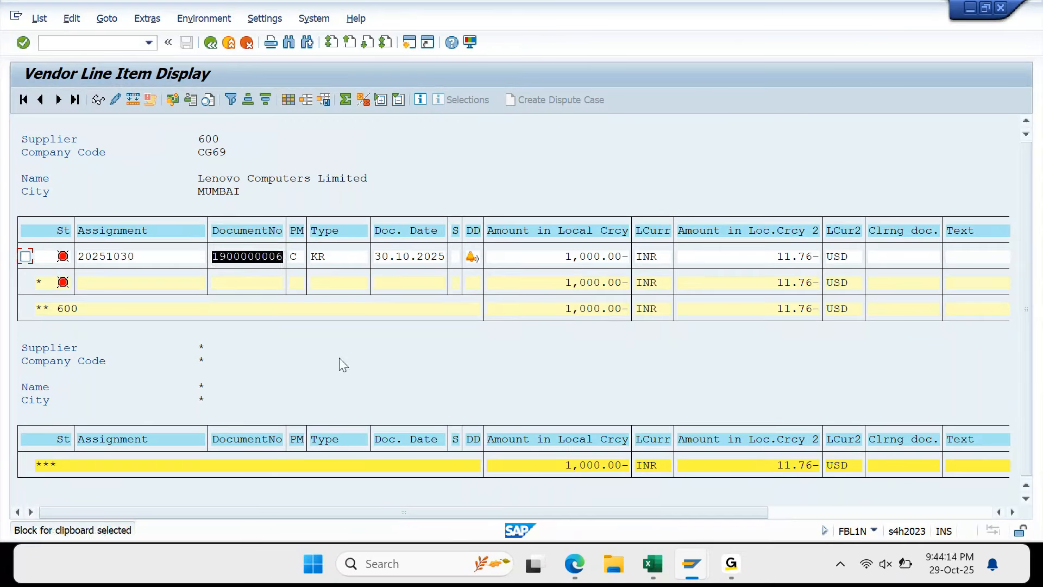
pyautogui.hotkey('ctrl', 'c')
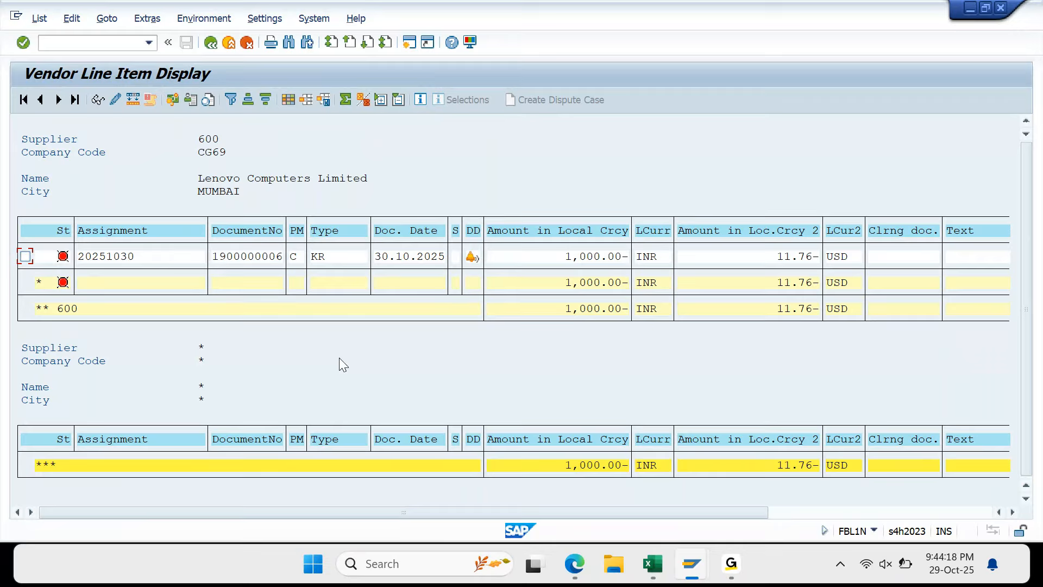
pyautogui.click(411, 48)
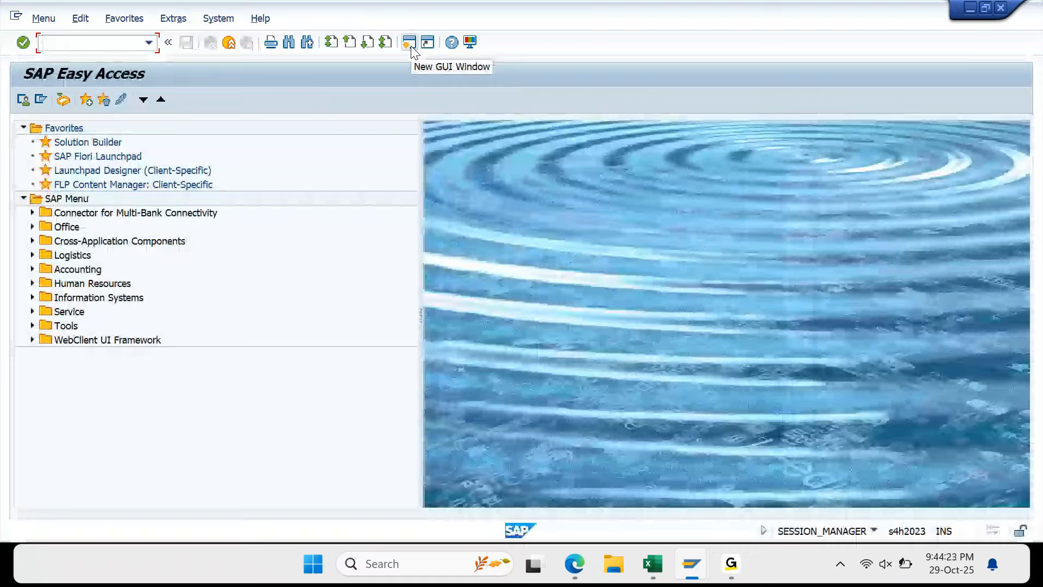
pyautogui.write('FBR2')
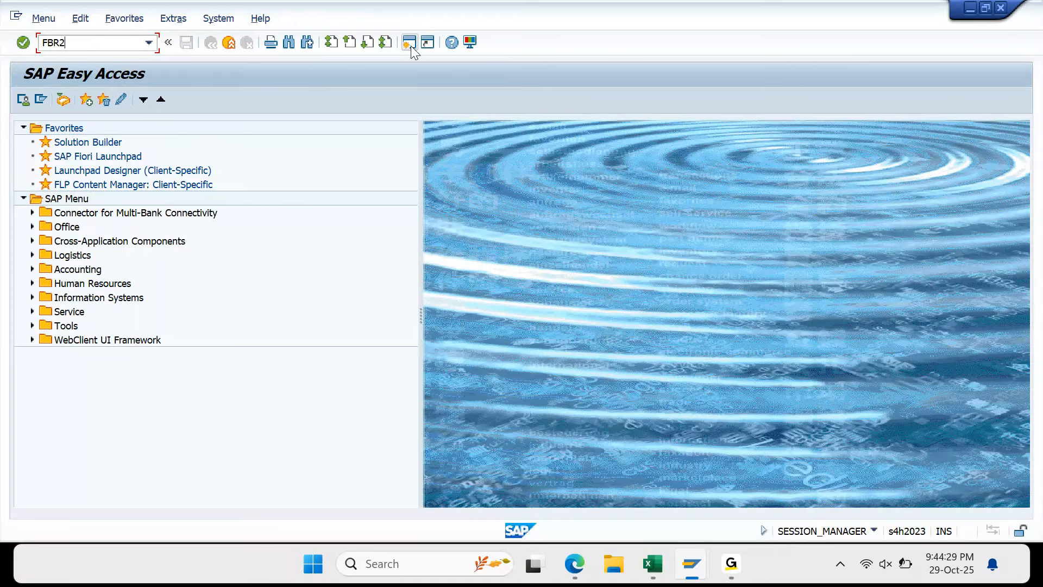
pyautogui.press('Return')
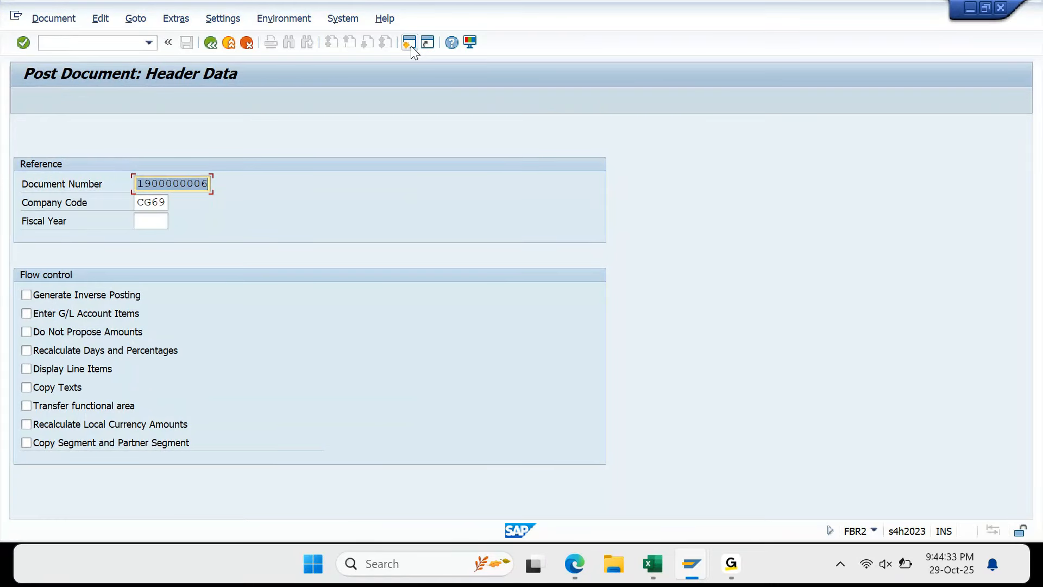
pyautogui.press('Right')
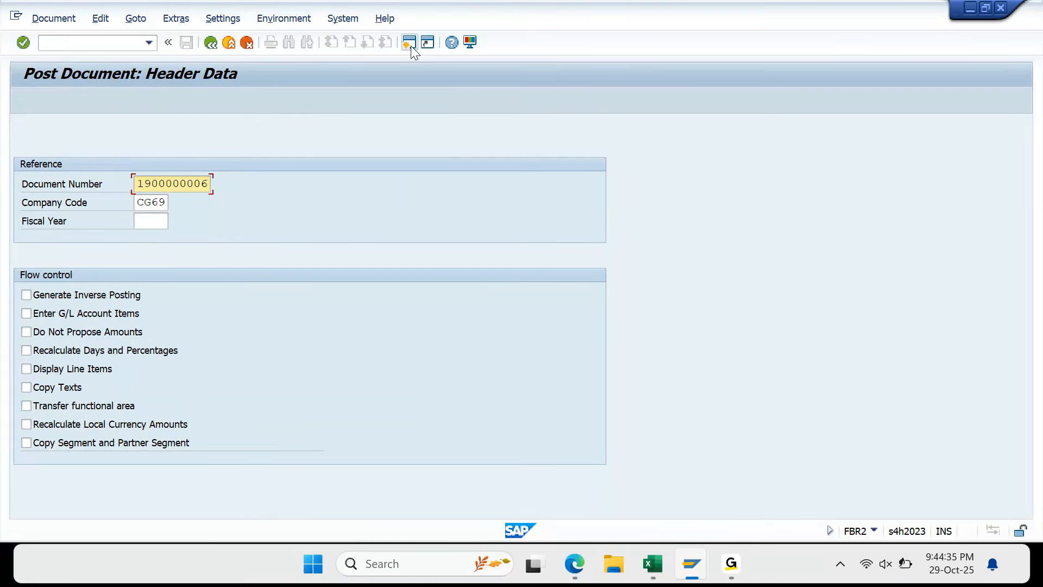
pyautogui.press('Tab')
pyautogui.press('Tab')
pyautogui.write('2025')
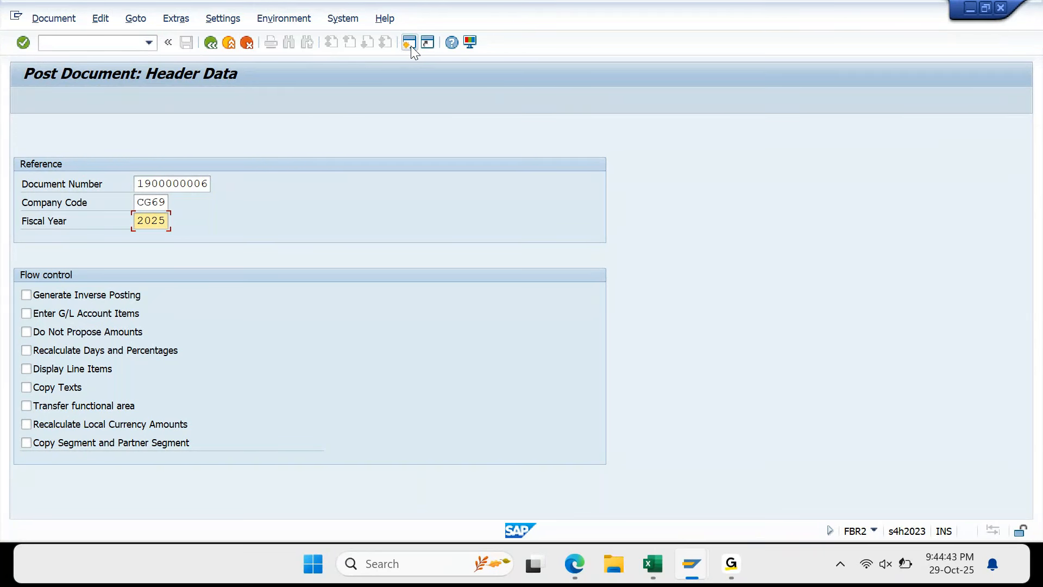
pyautogui.press('Return')
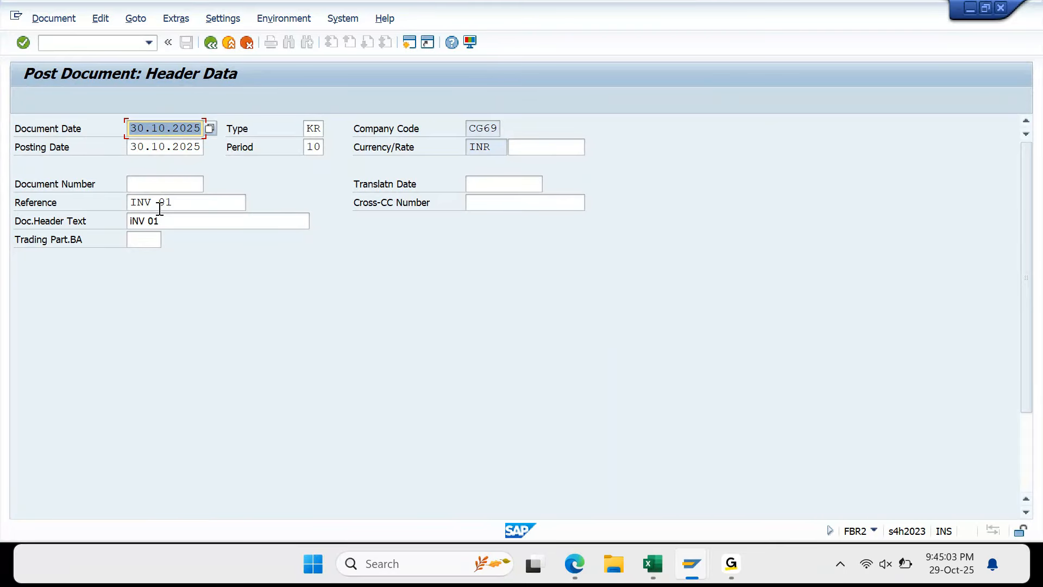
# Accept the copied header data and, in the document overview, change the reference and document header text to number 02
pyautogui.scroll(-1, 159, 209)
pyautogui.scroll(1, 160, 212)
pyautogui.scroll(-5, 160, 208)
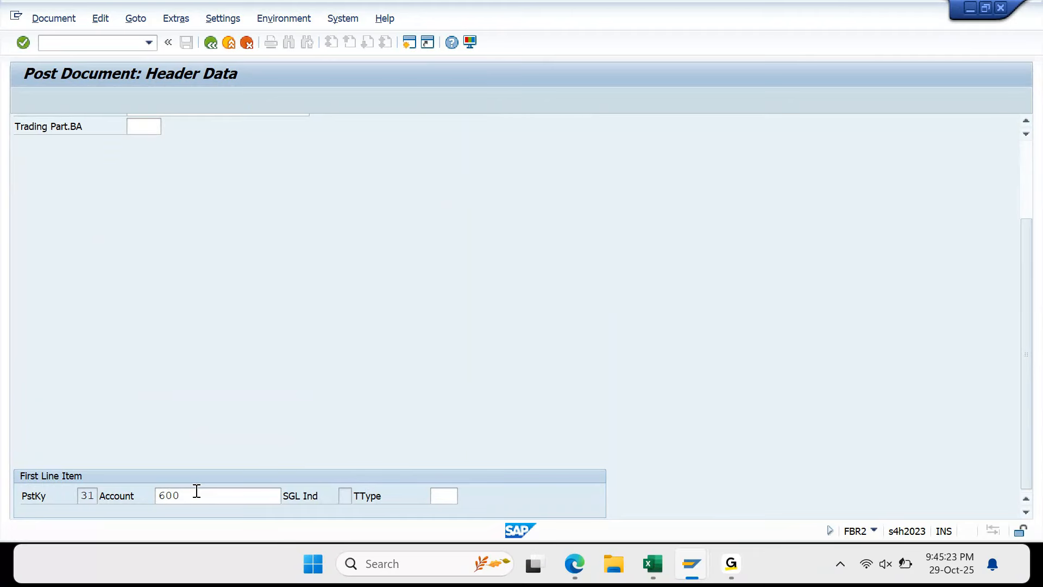
pyautogui.press('Return')
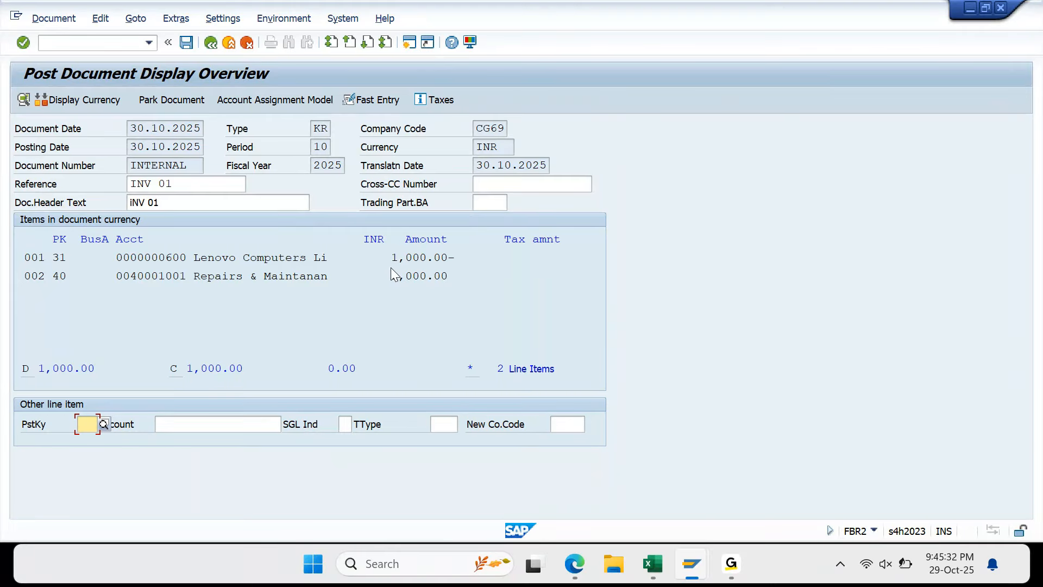
pyautogui.click(208, 185)
pyautogui.press('BackSpace')
pyautogui.write('2')
pyautogui.press('Tab')
pyautogui.press('BackSpace')
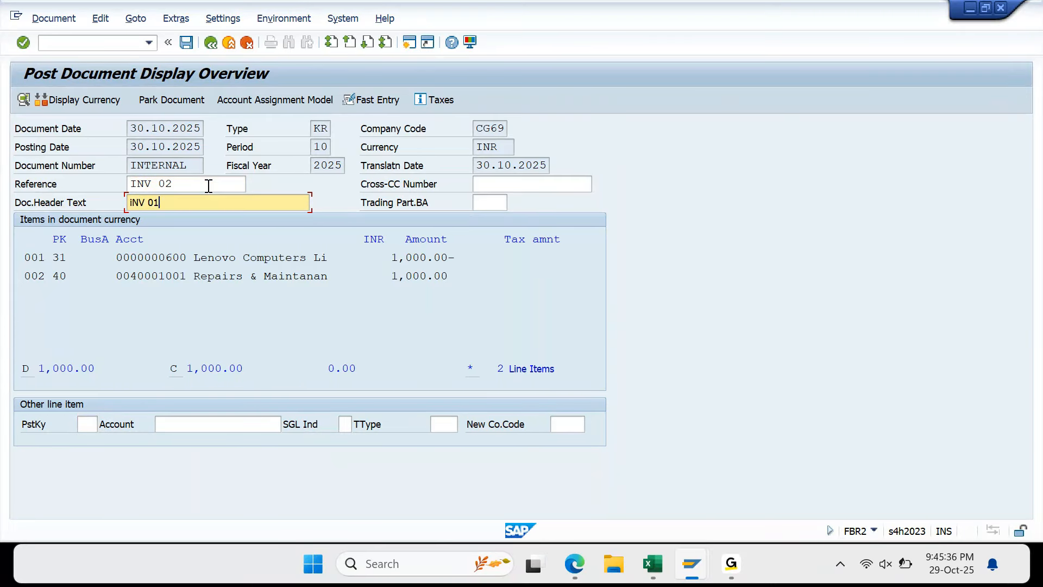
pyautogui.write('2')
# Set the Lenovo Computers Limited vendor item's amount to 2000 INR and have its group currency amount recalculated
pyautogui.click(214, 260)
pyautogui.doubleClick(214, 260)
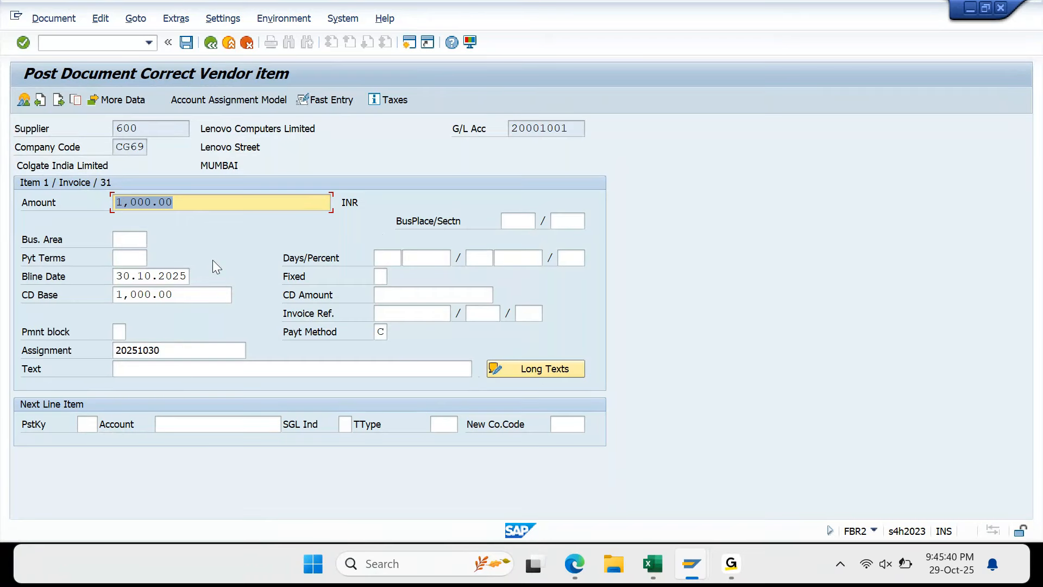
pyautogui.write('2000')
pyautogui.press('Return')
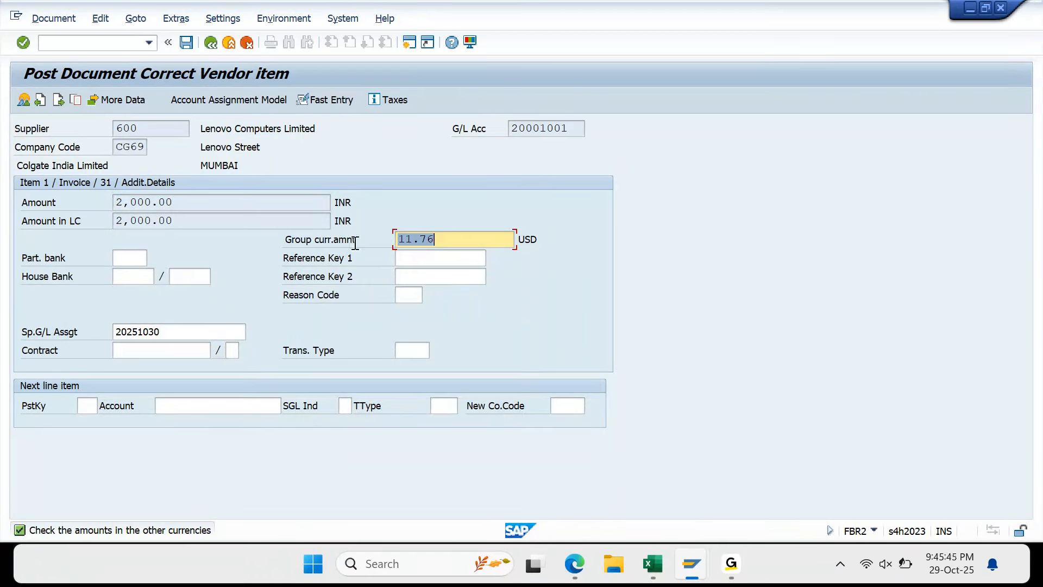
pyautogui.press('BackSpace')
pyautogui.press('Return')
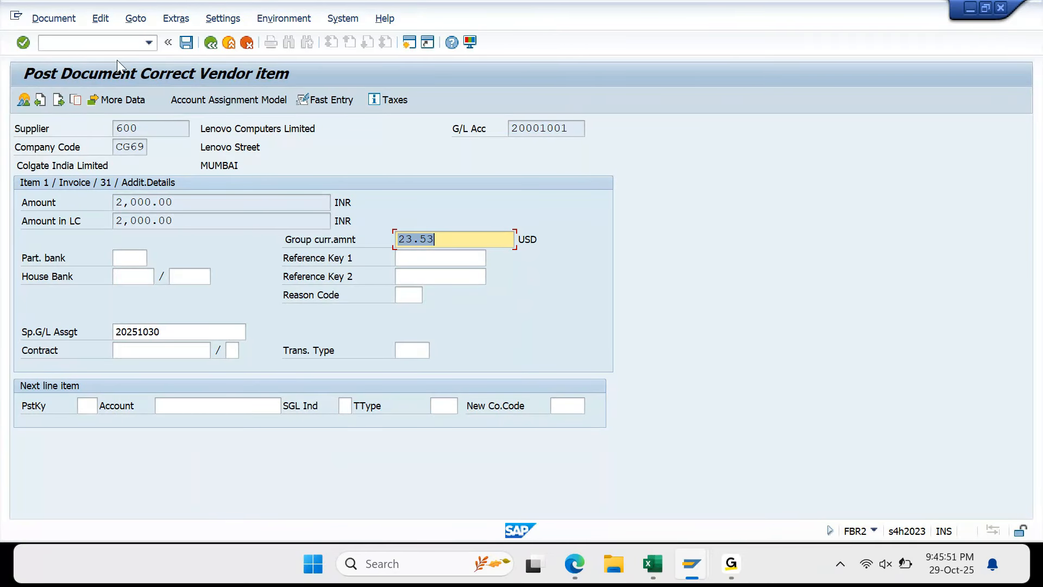
# Set the Repairs & Maintanance G/L item's amount to 2000 INR and have its group currency amount recalculated
pyautogui.click(62, 102)
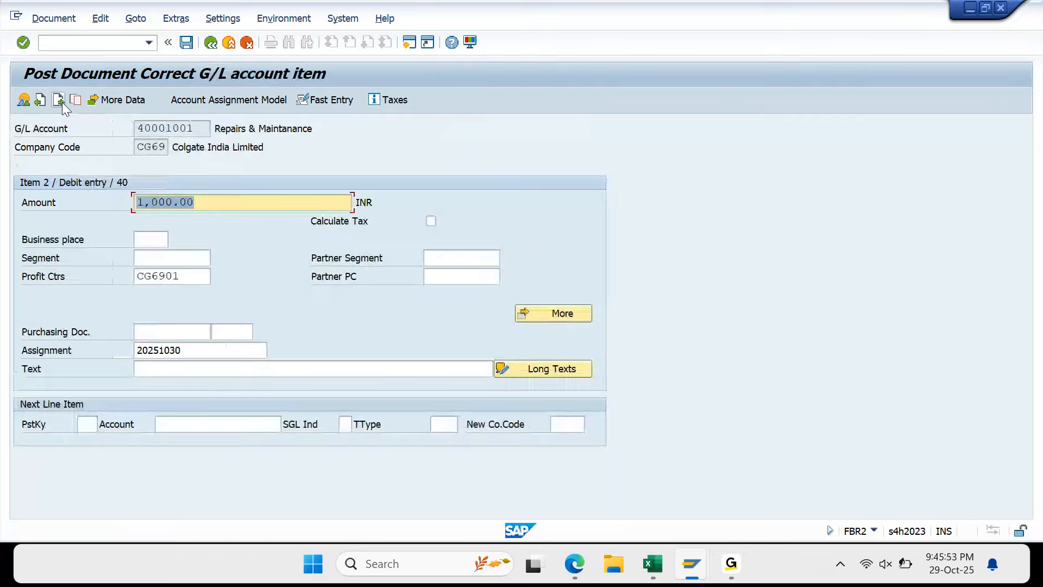
pyautogui.write('2,00')
pyautogui.write('0')
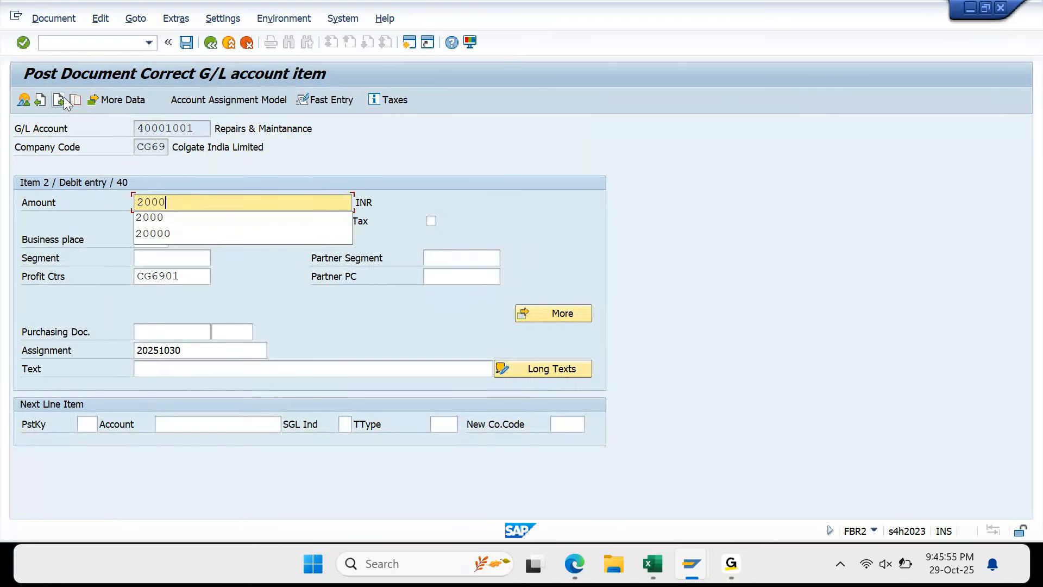
pyautogui.press('Return')
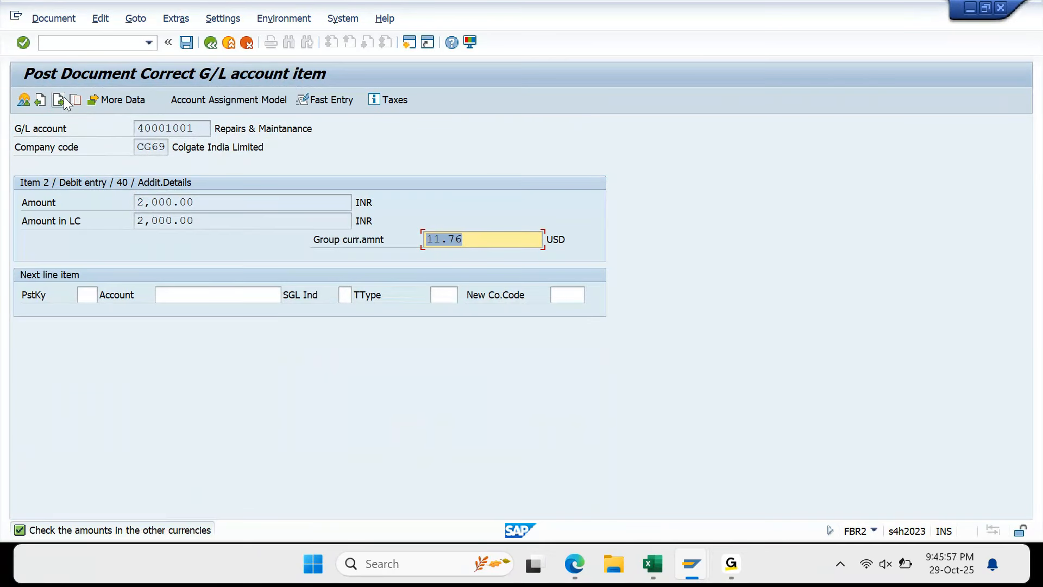
pyautogui.press('Delete')
pyautogui.press('Return')
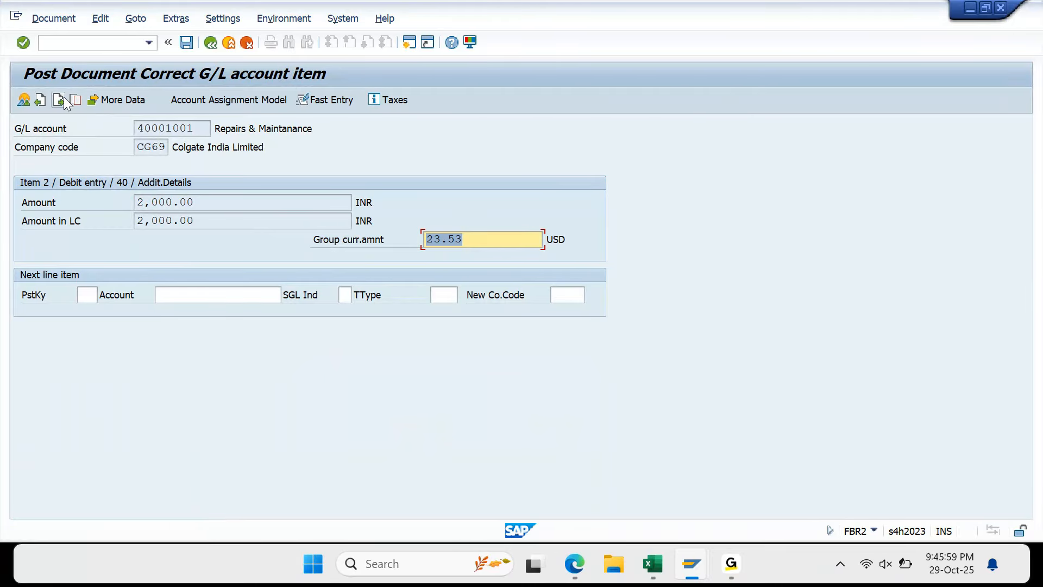
# Simulate the INV 02 document and post it in company code CG69
pyautogui.click(53, 17)
pyautogui.click(75, 90)
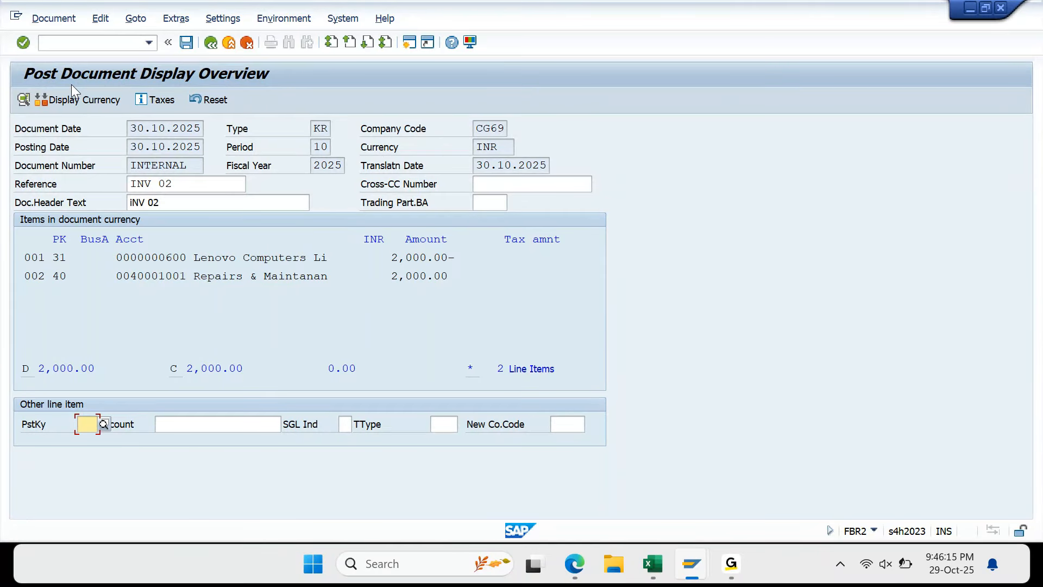
pyautogui.click(185, 41)
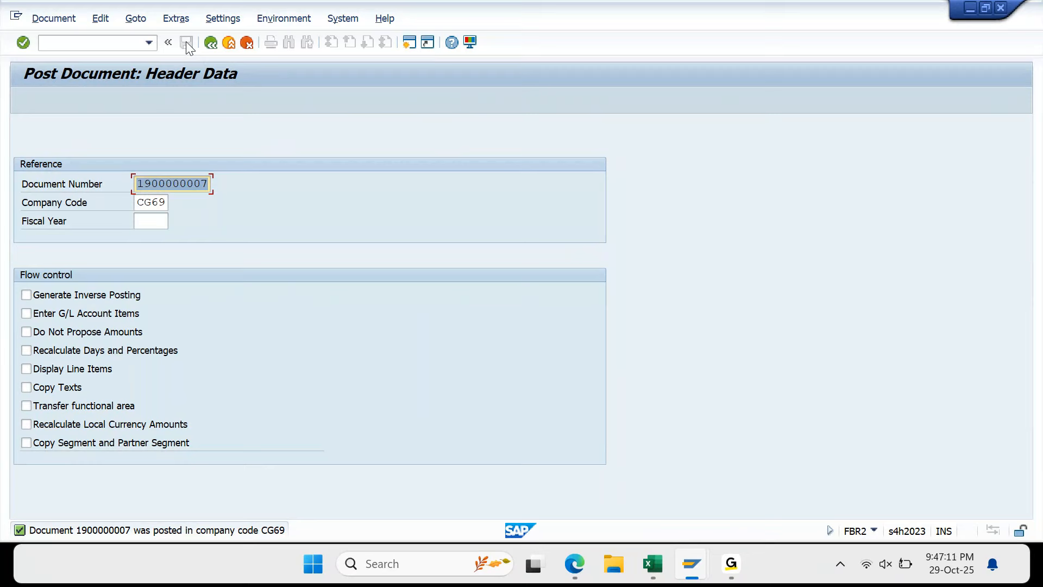
# Return to the Vendor Line Item Display and refresh the Lenovo Computers Limited open items
pyautogui.moveTo(704, 580)
pyautogui.click(836, 476)
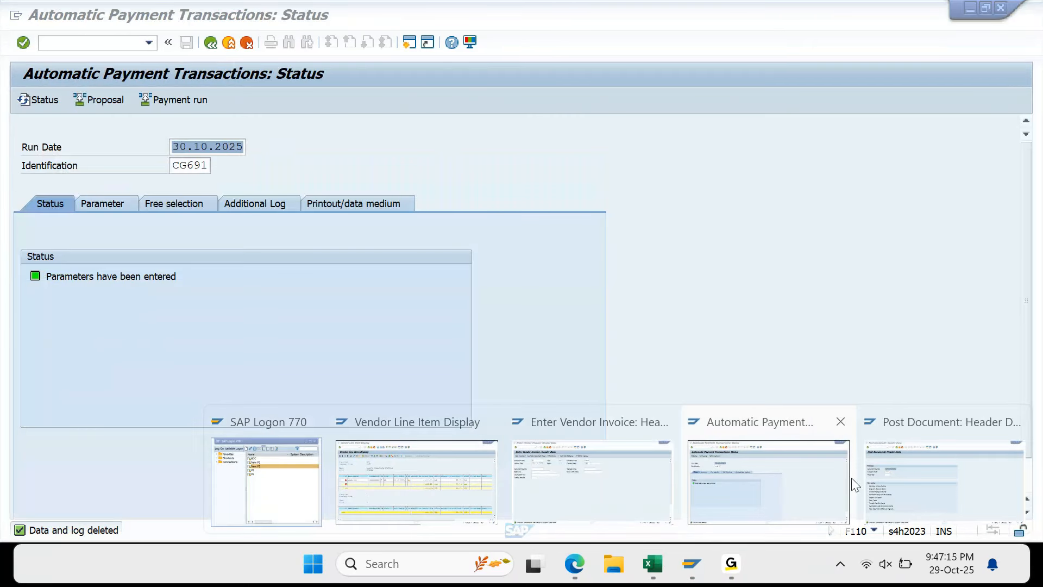
pyautogui.click(485, 473)
pyautogui.click(39, 18)
pyautogui.click(51, 52)
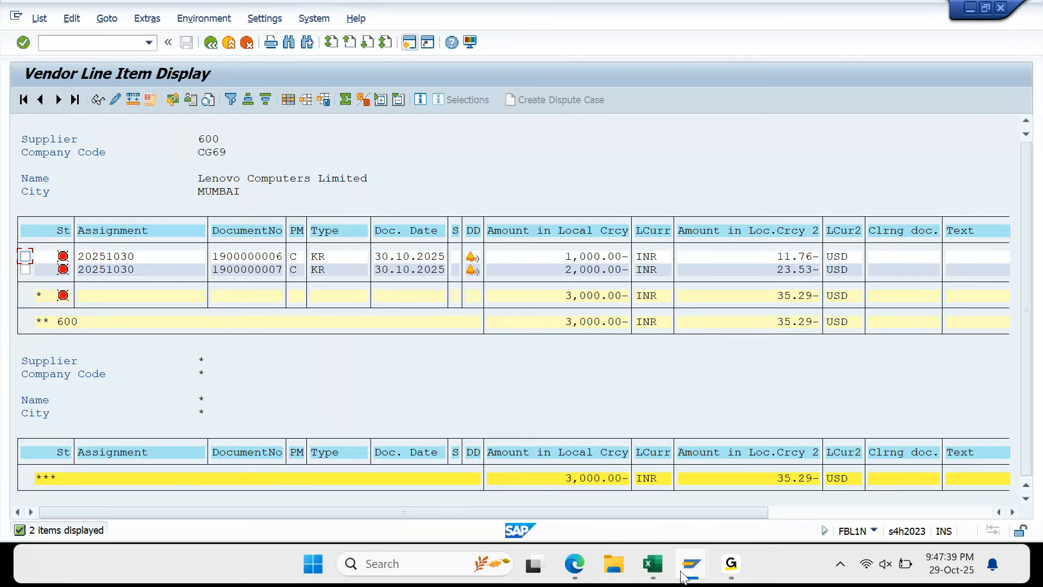
# Switch back to the F110 status of run CG691 and refresh it
pyautogui.moveTo(691, 578)
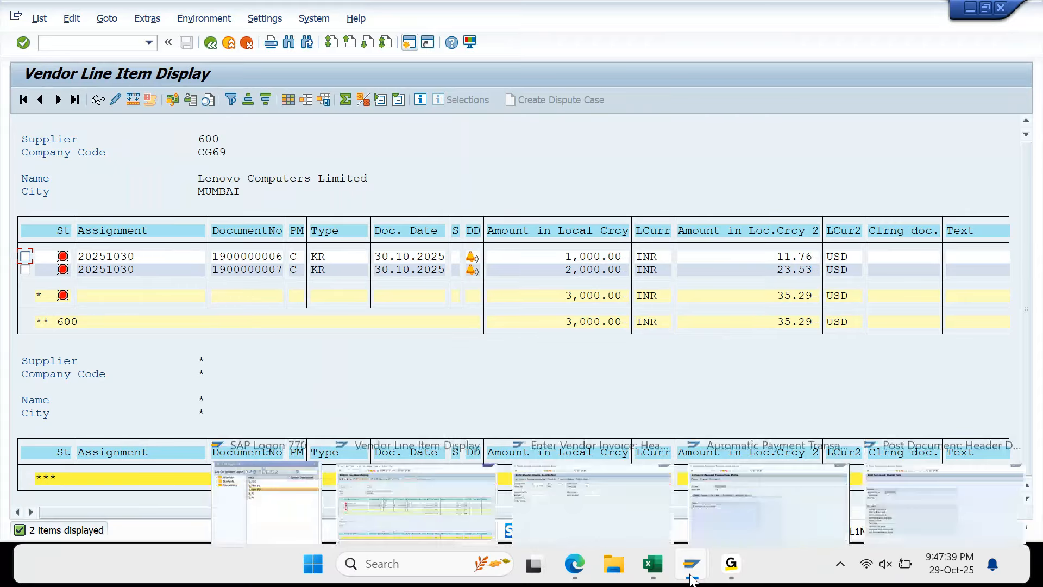
pyautogui.click(774, 479)
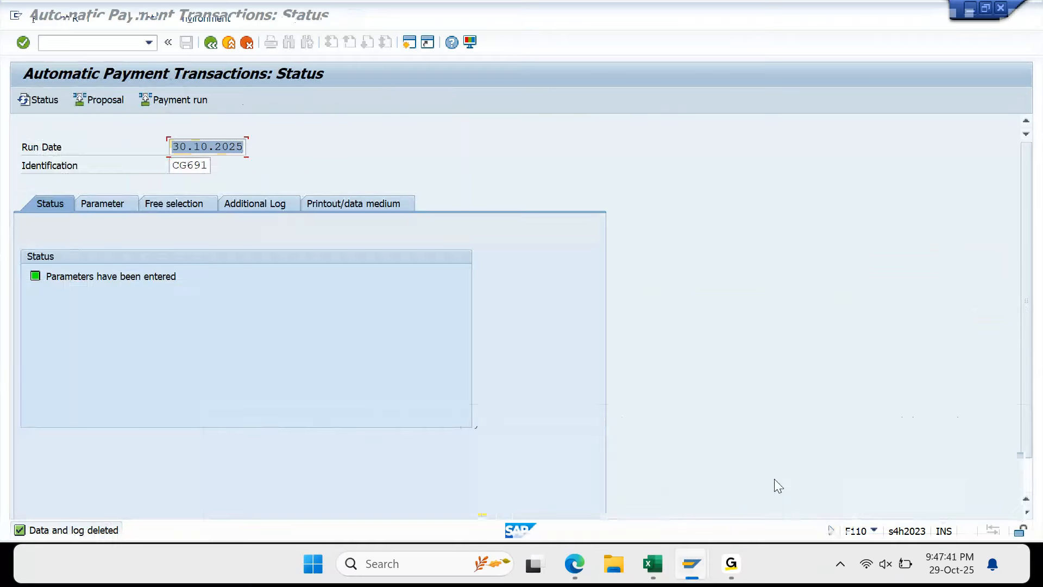
pyautogui.press('Return')
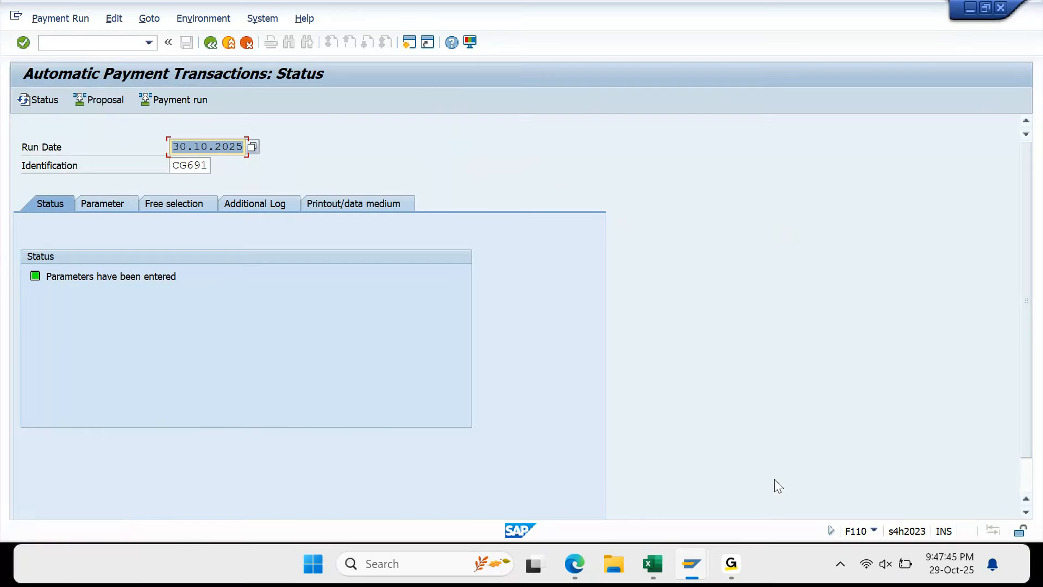
# Check the parameters of run CG691, then schedule its payment proposal to start immediately and refresh the status
pyautogui.click(125, 207)
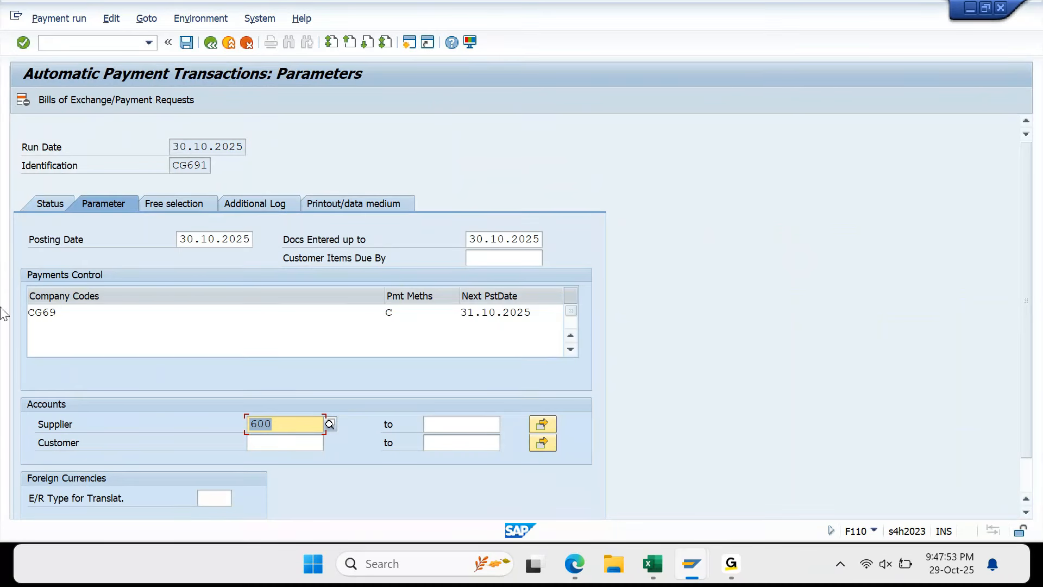
pyautogui.click(58, 204)
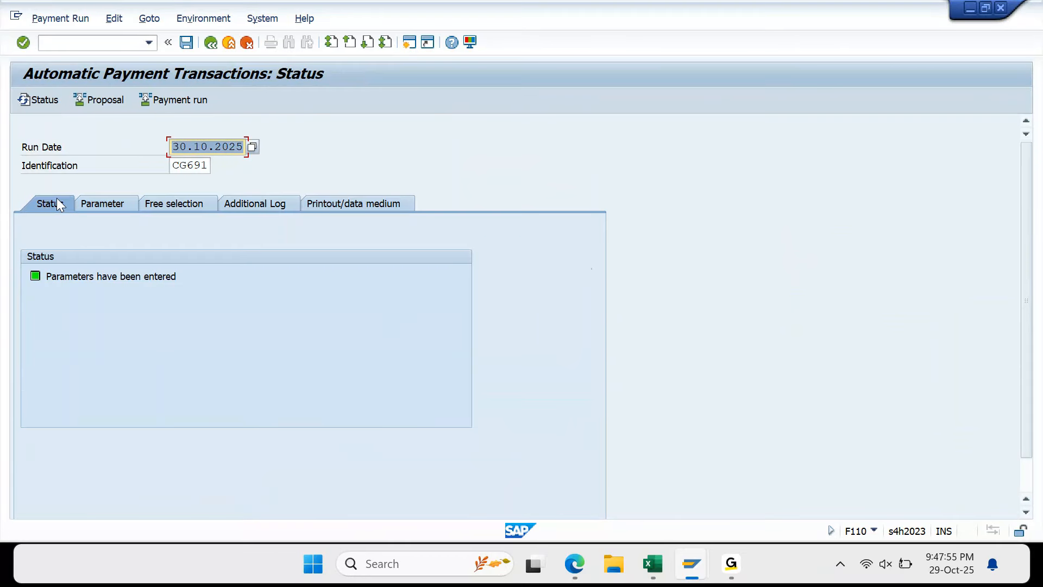
pyautogui.click(110, 99)
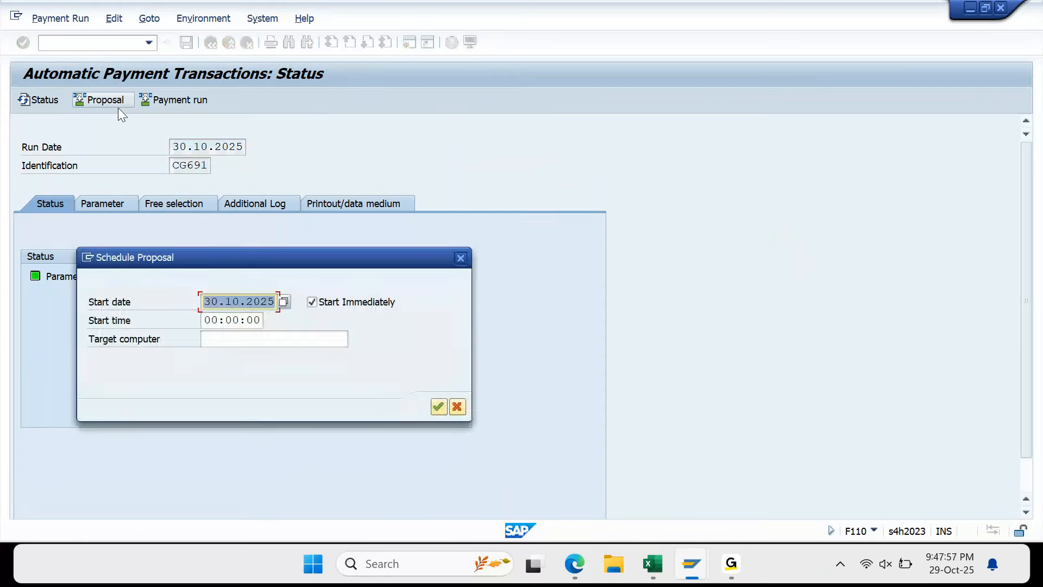
pyautogui.press('Return')
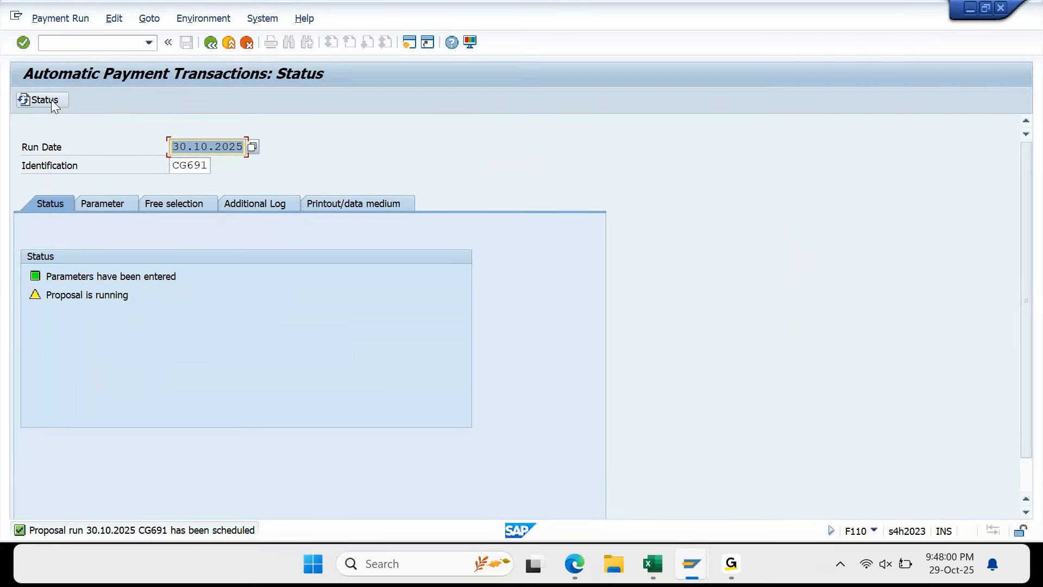
pyautogui.click(51, 99)
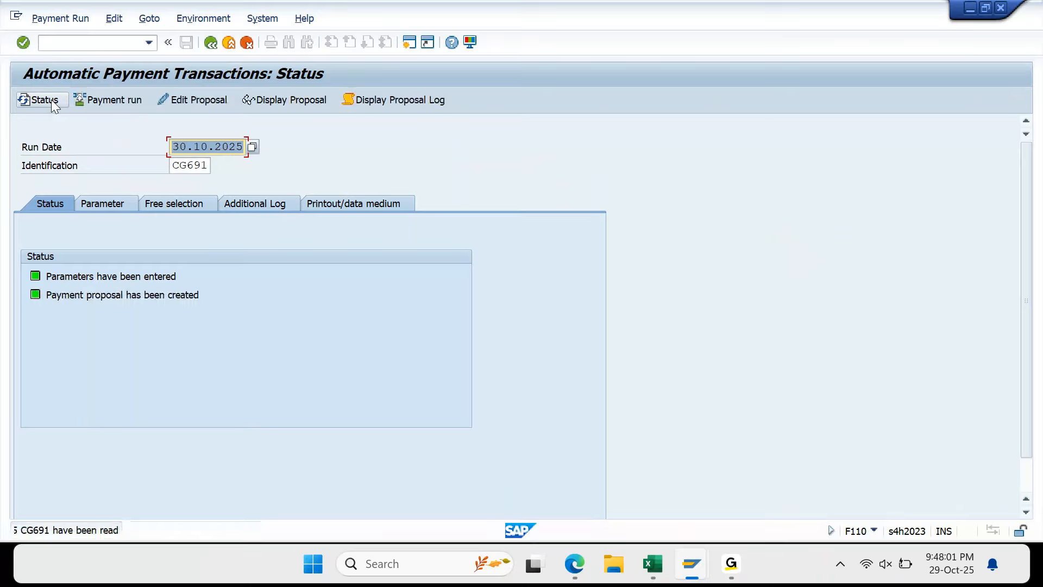
# Display the payment proposal of run CG691 and move the Amount Paid in Local Currency column directly after Supplier
pyautogui.click(282, 102)
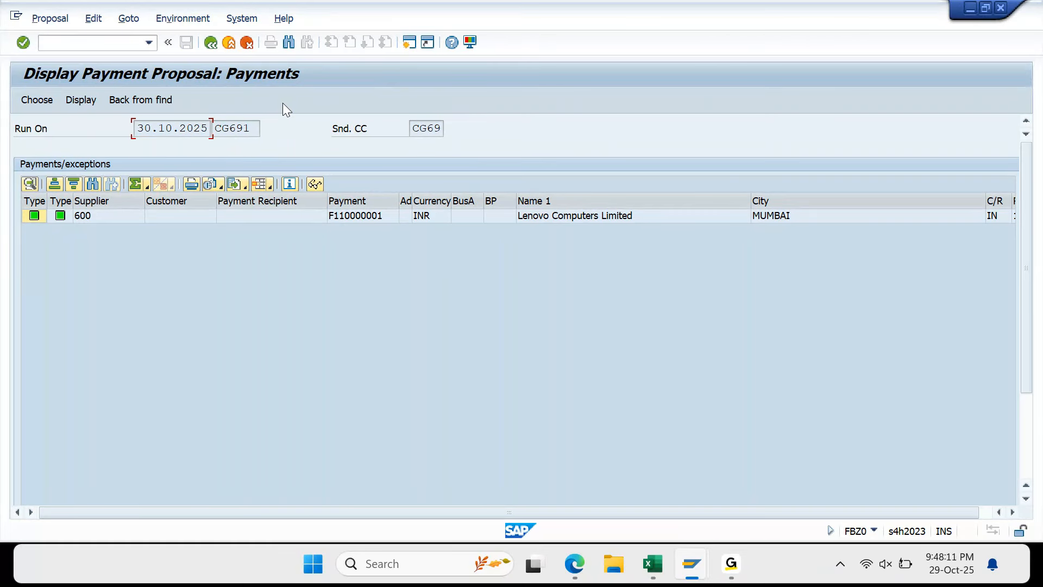
pyautogui.click(498, 220)
pyautogui.press('End')
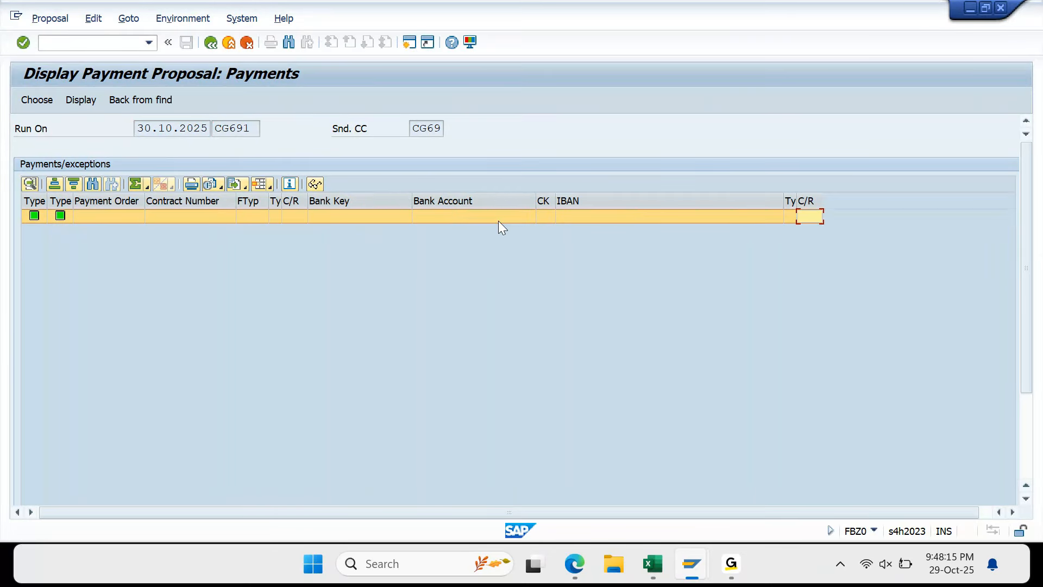
pyautogui.press('Left')
pyautogui.press('Left')
pyautogui.press('Left')
pyautogui.press('Left')
pyautogui.press('Left')
pyautogui.press('Left')
pyautogui.press('Left')
pyautogui.press('Left')
pyautogui.press('Left')
pyautogui.press('Left')
pyautogui.press('Left')
pyautogui.press('Left')
pyautogui.press('Left')
pyautogui.press('Left')
pyautogui.press('Left')
pyautogui.press('Left')
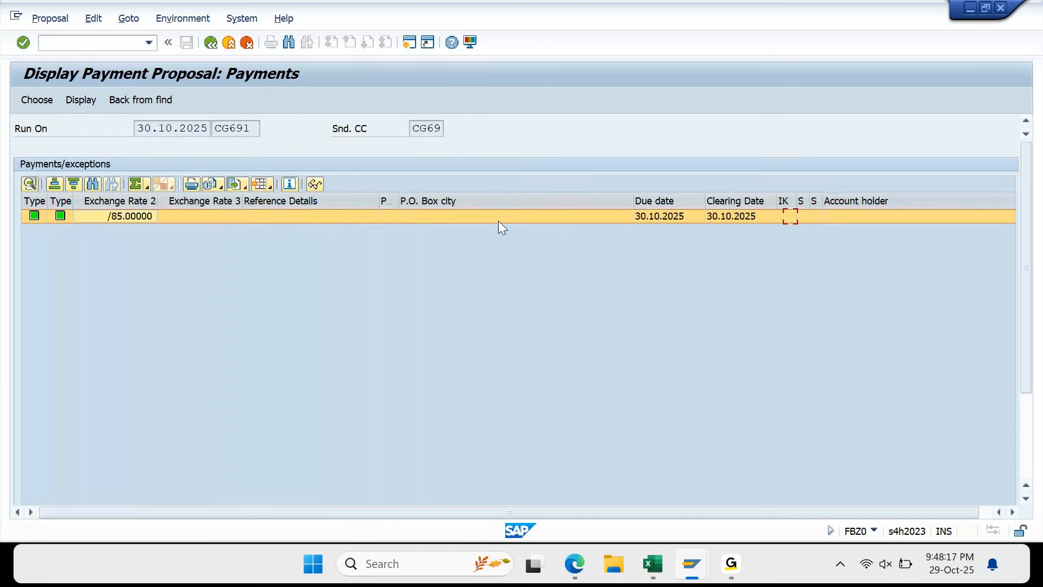
pyautogui.press('Left')
pyautogui.press('Left')
pyautogui.press('Left')
pyautogui.press('Left')
pyautogui.press('Left')
pyautogui.press('Left')
pyautogui.press('Left')
pyautogui.press('Left')
pyautogui.press('Left')
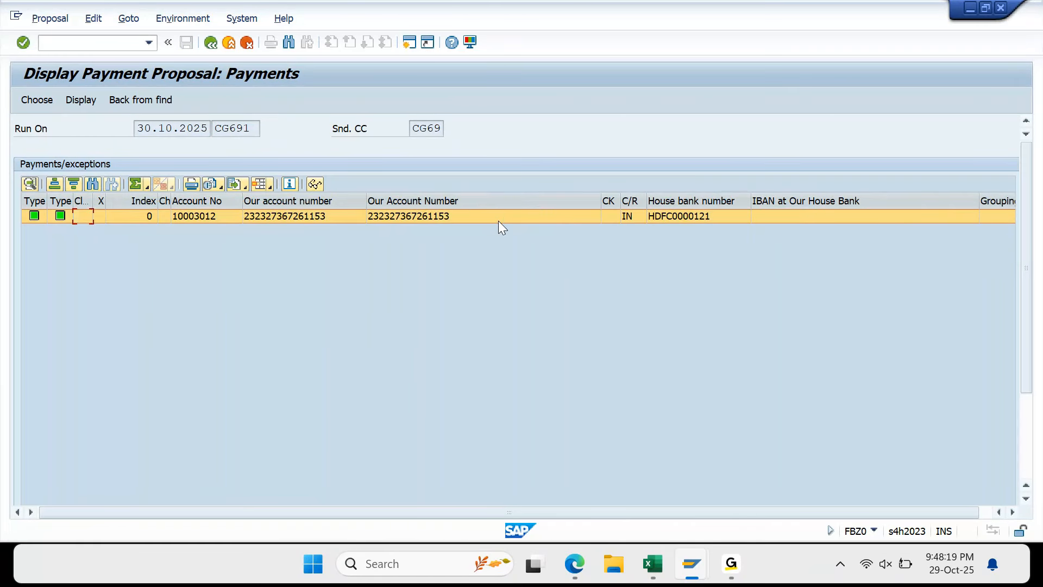
pyautogui.press('Left')
pyautogui.press('Left')
pyautogui.press('Left')
pyautogui.press('Left')
pyautogui.press('Left')
pyautogui.press('Left')
pyautogui.press('Left')
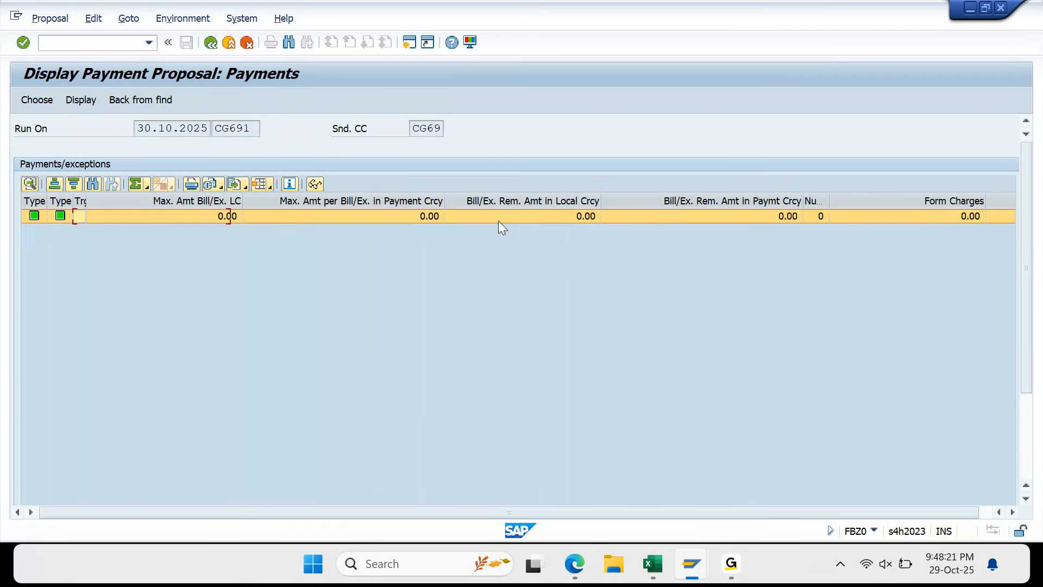
pyautogui.press('Left')
pyautogui.press('Left')
pyautogui.press('Left')
pyautogui.press('Left')
pyautogui.press('Left')
pyautogui.press('Left')
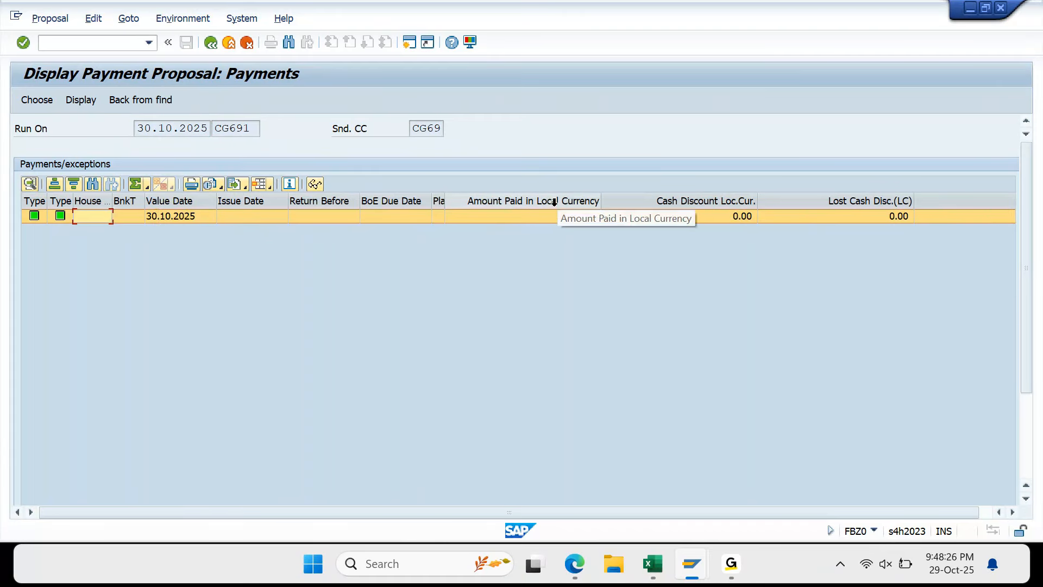
pyautogui.click(544, 201)
pyautogui.moveTo(535, 214); pyautogui.dragTo(161, 215)
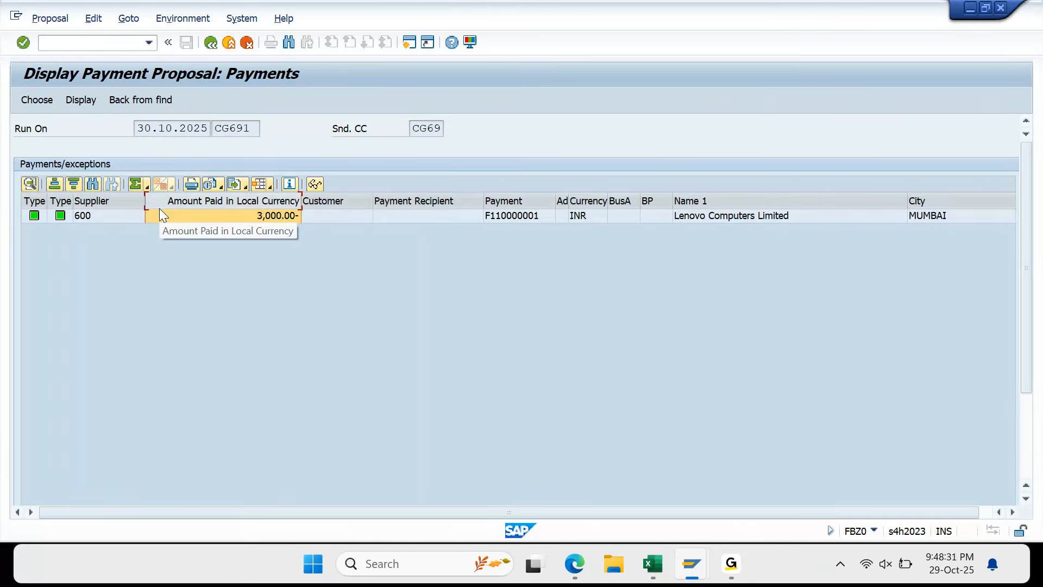
# Save the proposal list's column layout under the layout owner's first name, marked as user-specific and default
pyautogui.click(270, 184)
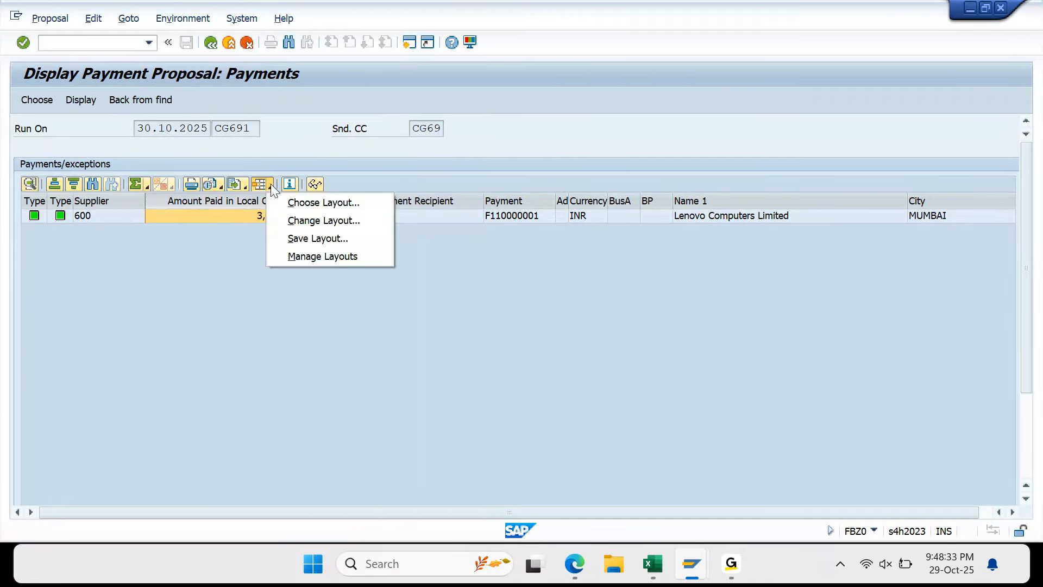
pyautogui.click(295, 233)
pyautogui.write('AJAY')
pyautogui.press('Tab')
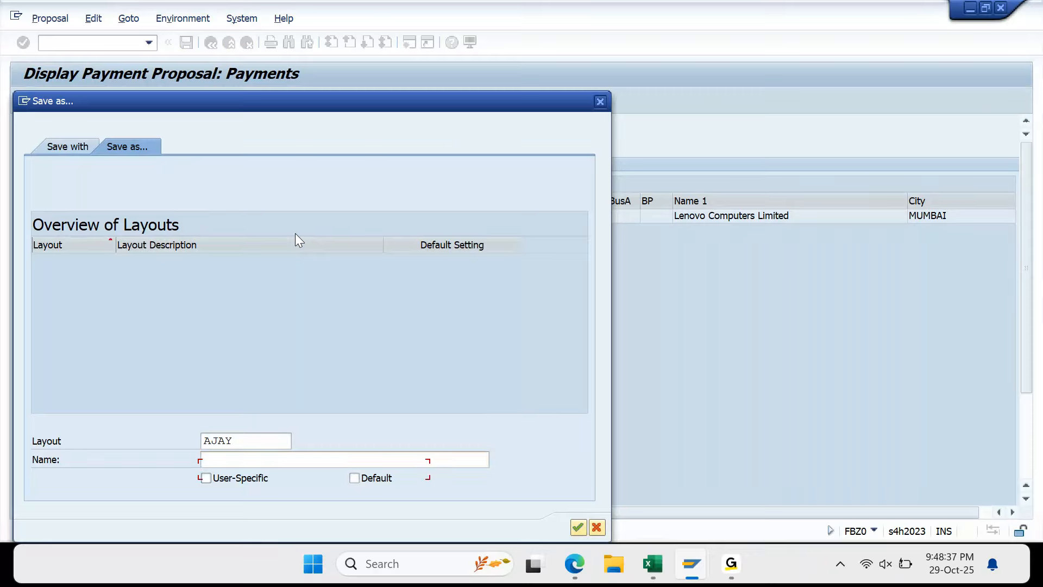
pyautogui.press('space')
pyautogui.press('Tab')
pyautogui.press('space')
pyautogui.click(352, 448)
pyautogui.write('AJAY')
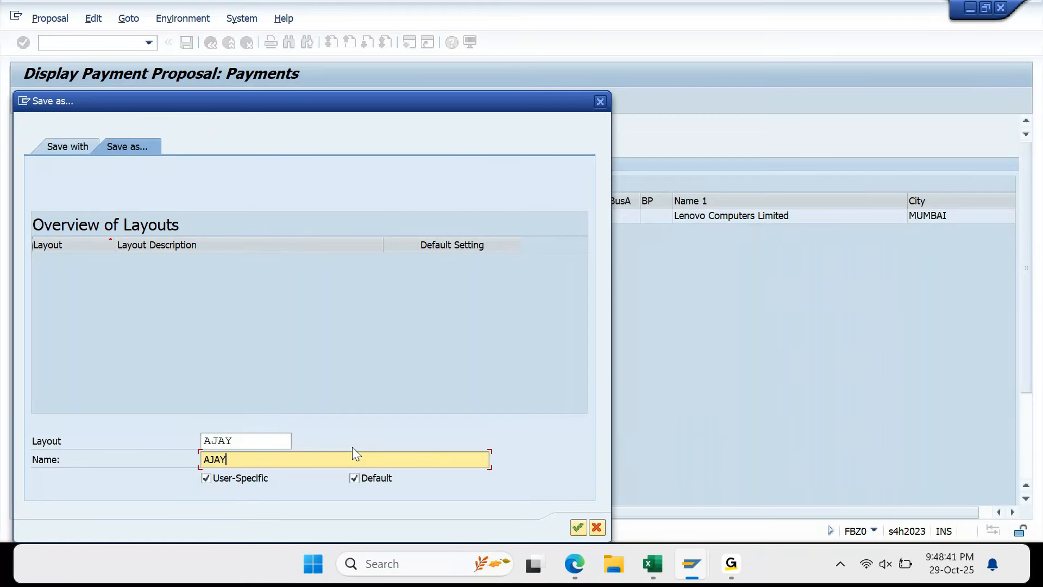
pyautogui.click(575, 528)
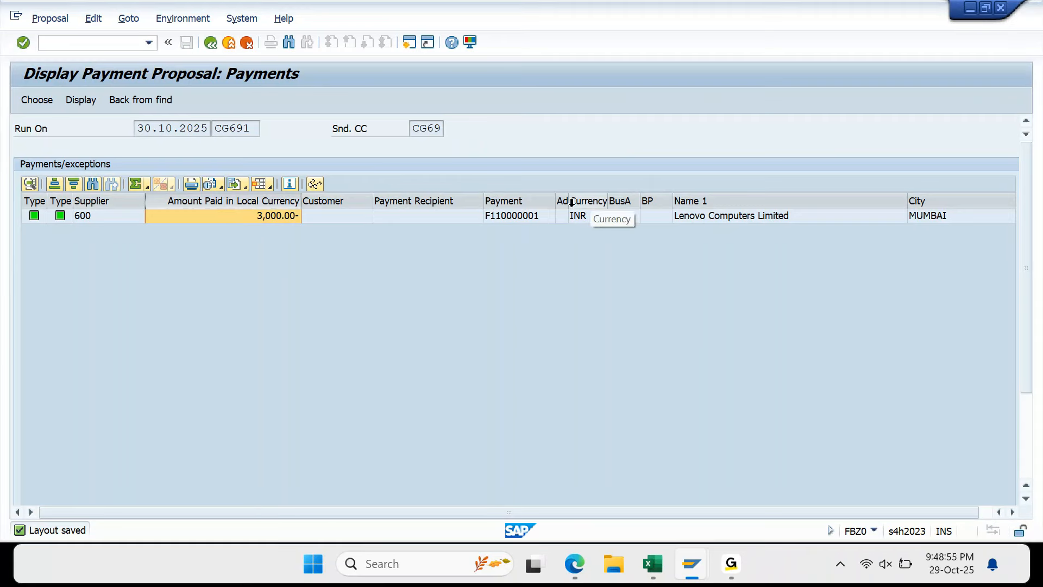
# Widen the Payment column of the proposal list until its full Payment Document Number heading fits
pyautogui.moveTo(558, 200); pyautogui.dragTo(639, 198)
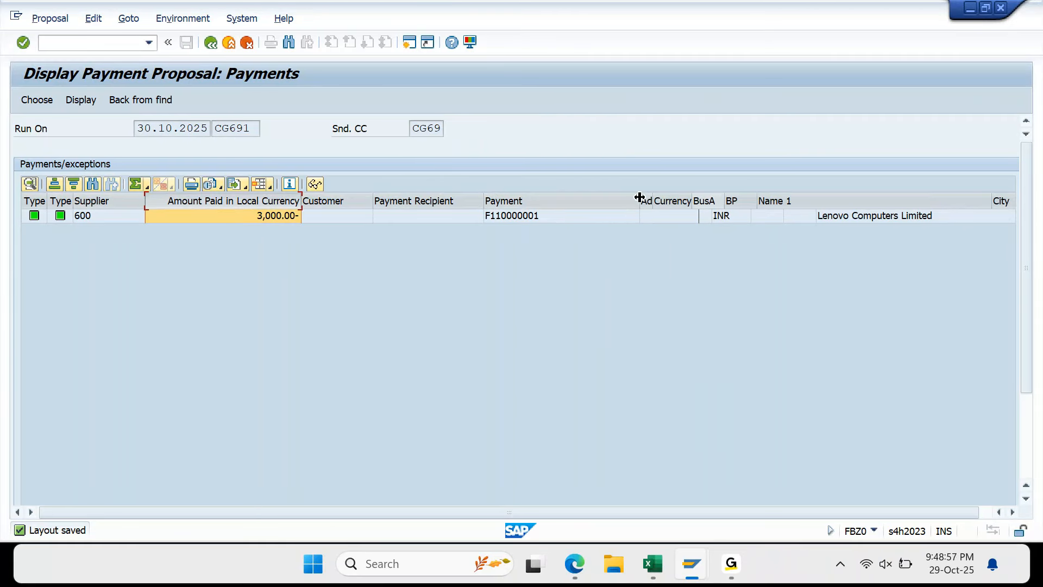
pyautogui.click(539, 220)
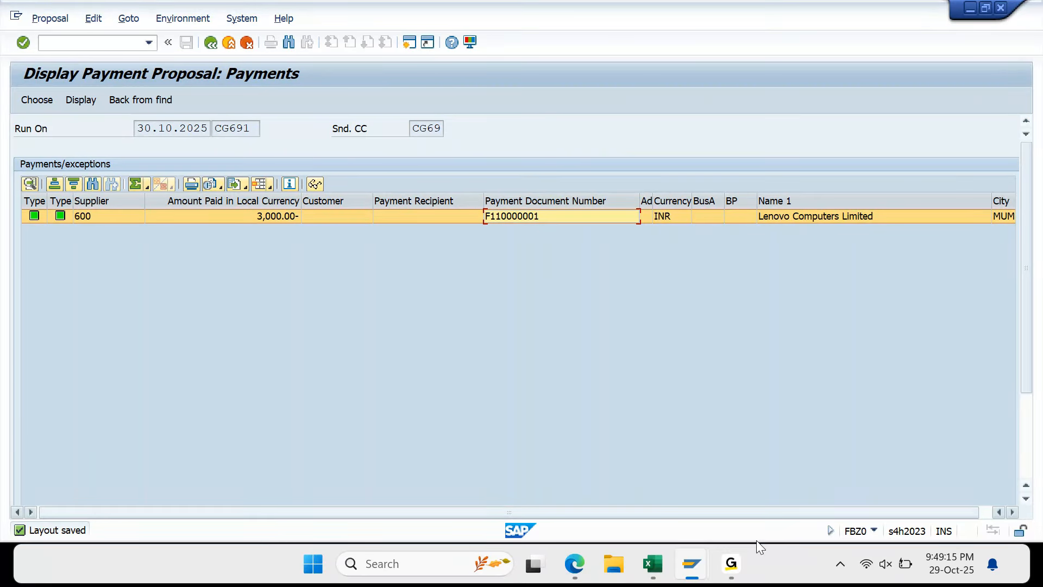
pyautogui.click(698, 575)
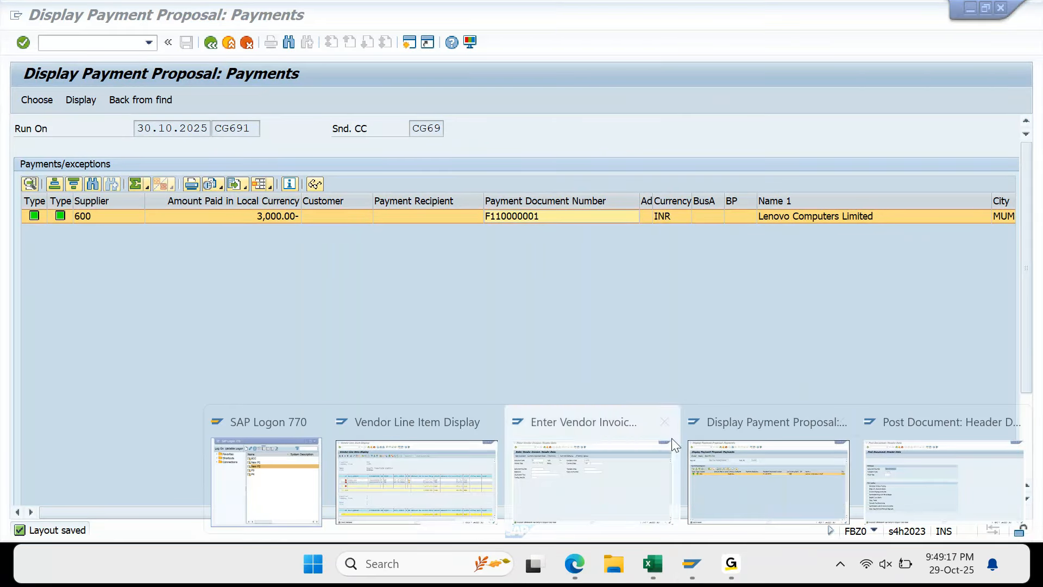
pyautogui.click(667, 345)
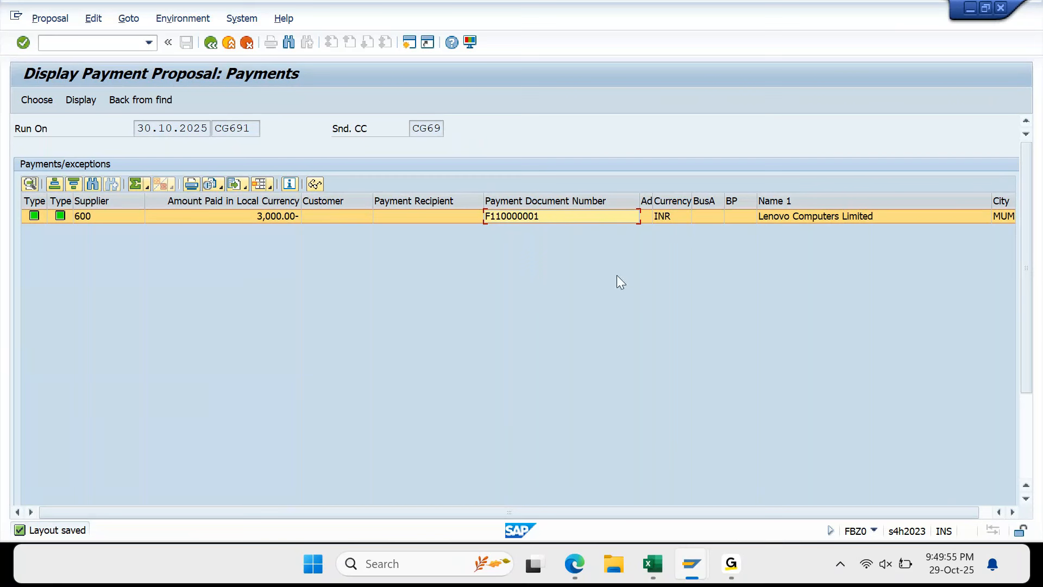
# Switch to the Enter Vendor Invoice session and start transaction FBZP there to maintain the payment program
pyautogui.click(691, 574)
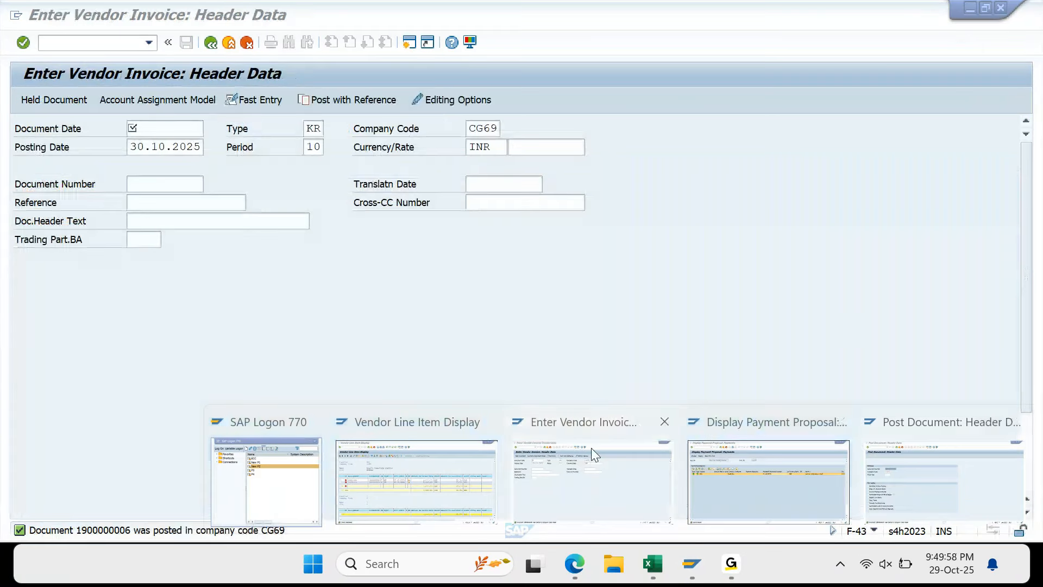
pyautogui.click(591, 448)
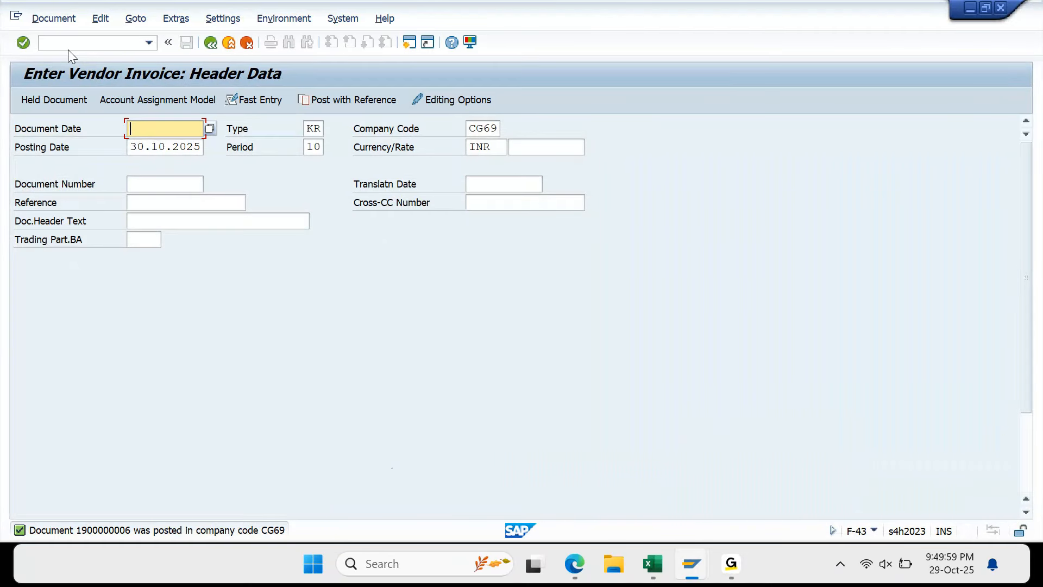
pyautogui.click(71, 44)
pyautogui.write('/N FBZ2')
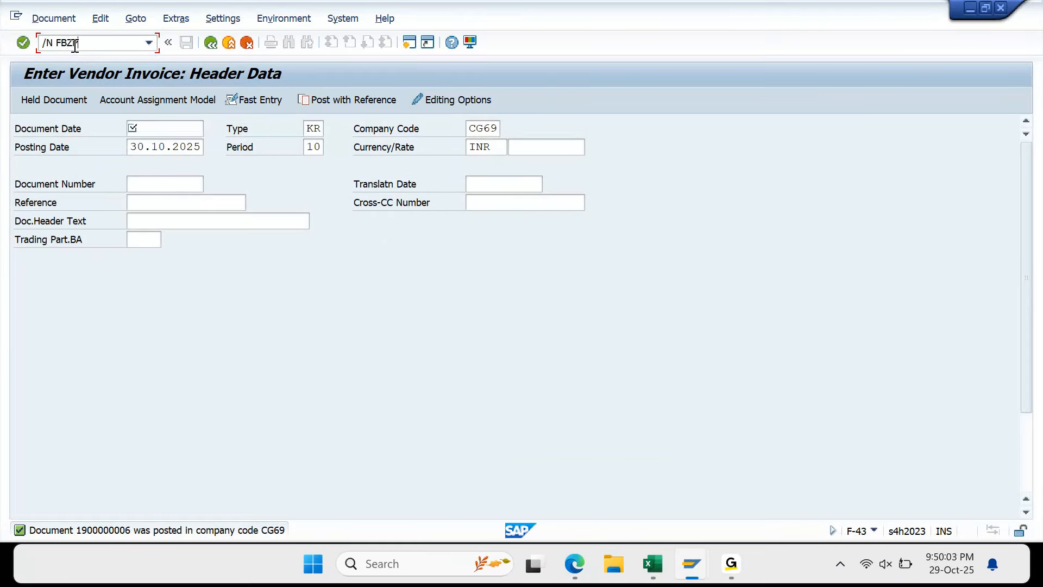
pyautogui.press('Return')
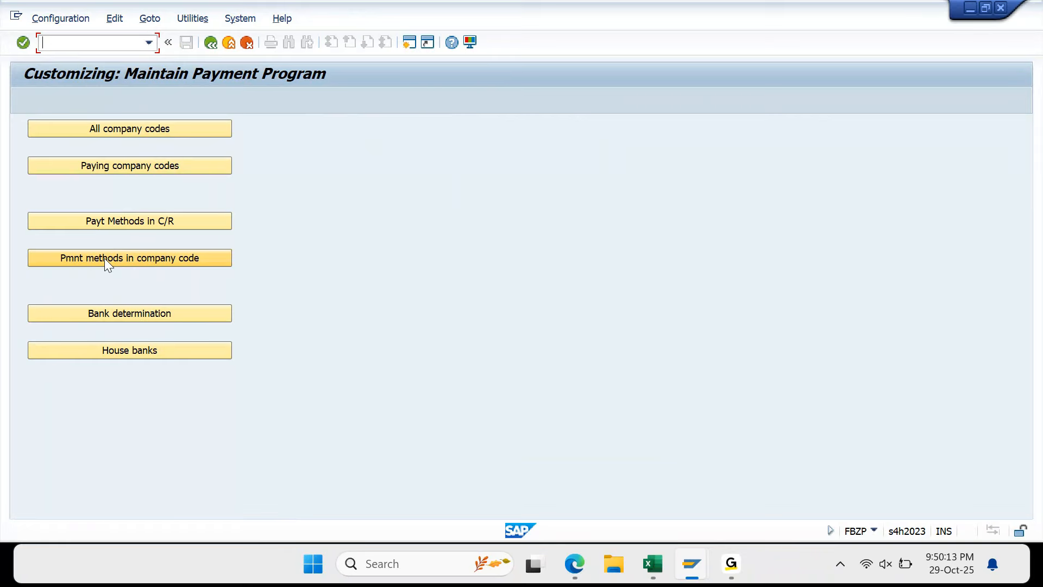
# Look up company code CG69 under All company codes, review its payment control data and return to the customizing overview
pyautogui.click(165, 129)
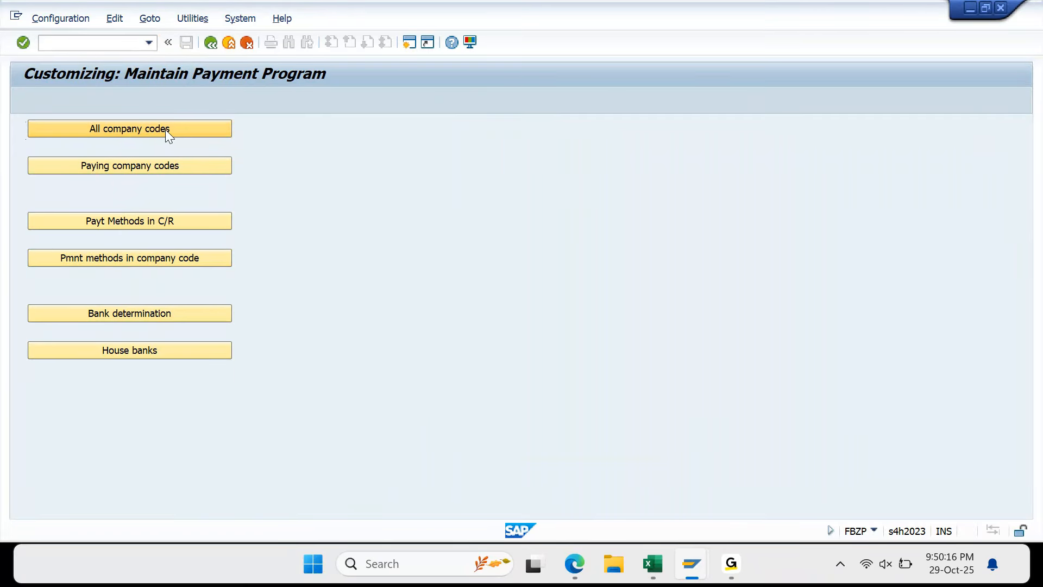
pyautogui.click(200, 497)
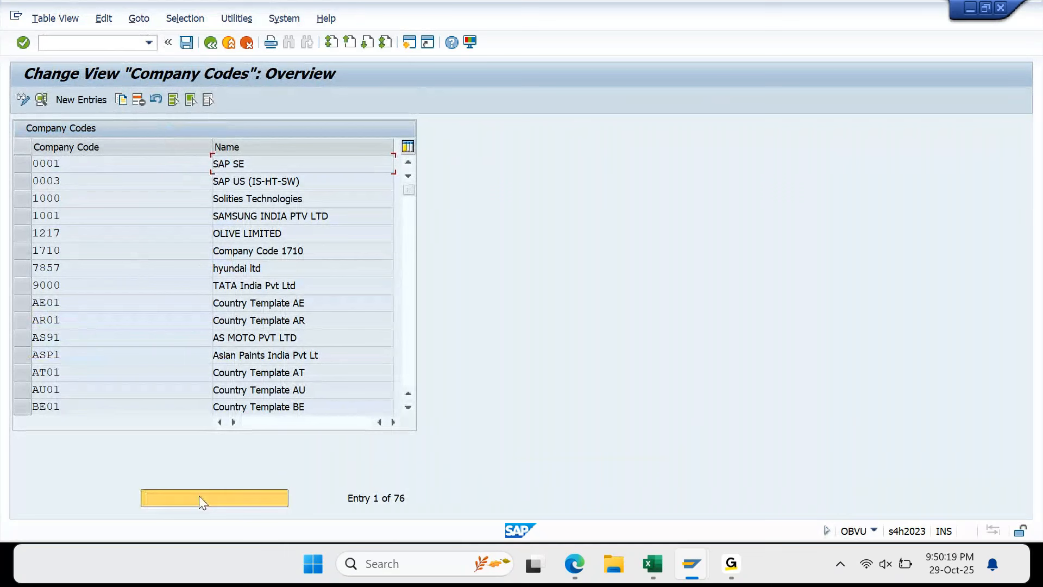
pyautogui.write('CG69')
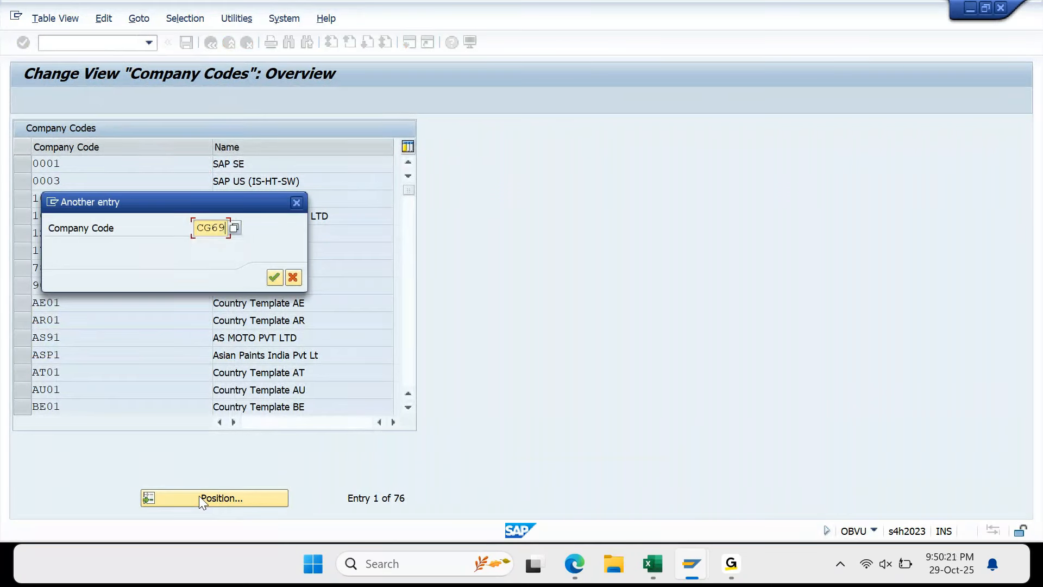
pyautogui.press('Return')
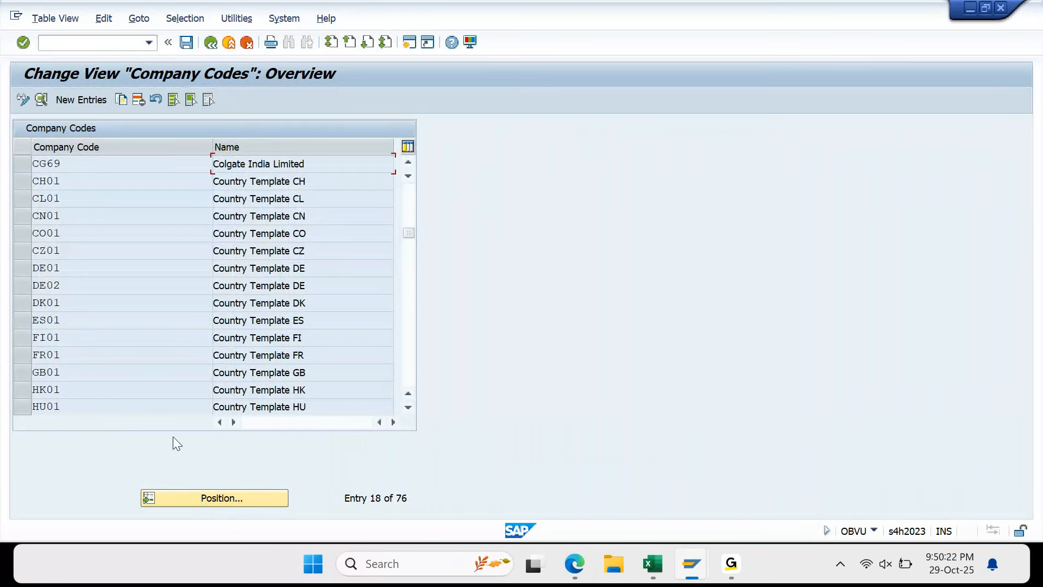
pyautogui.doubleClick(131, 166)
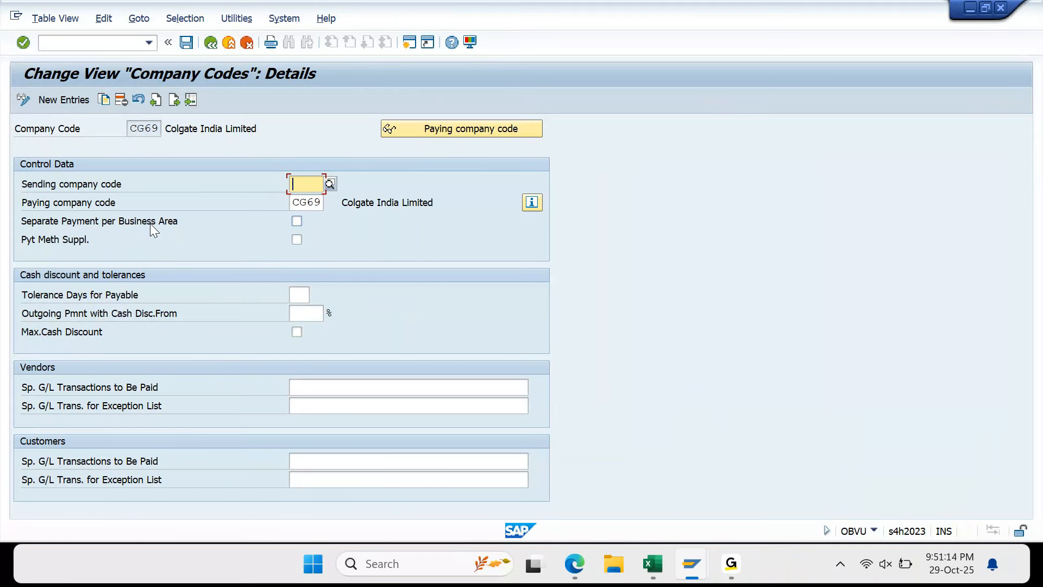
pyautogui.click(212, 44)
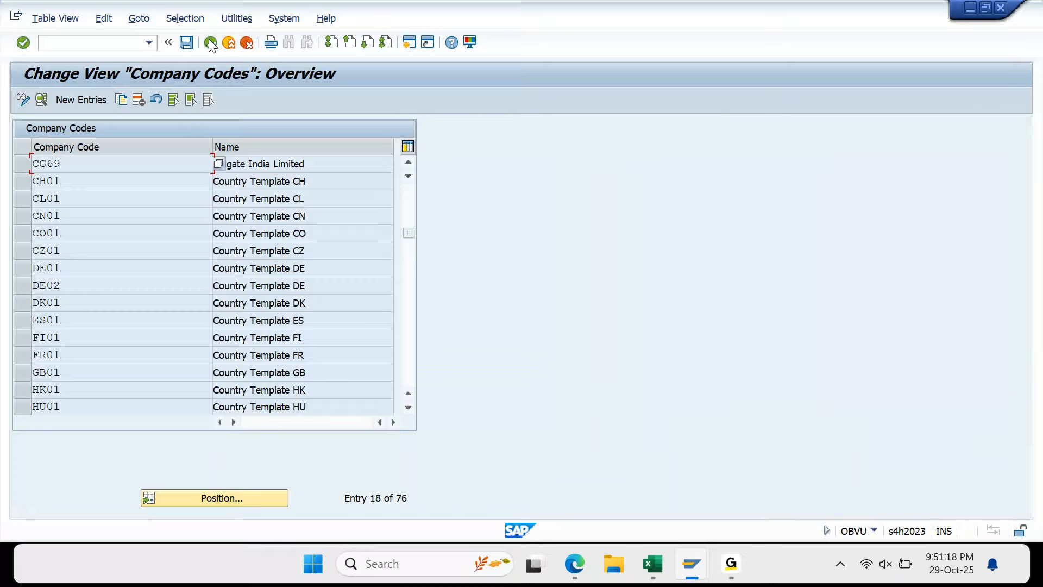
pyautogui.click(212, 45)
# Enable Separate Payment for Each Ref. for paying company code CG69 and save it to customizing request A4HK900238
pyautogui.click(90, 164)
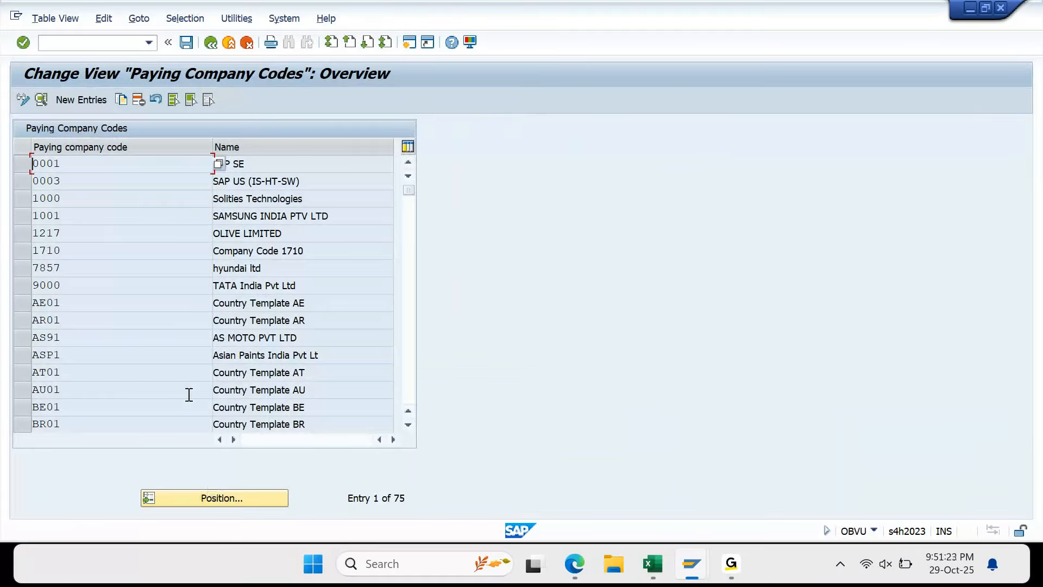
pyautogui.scroll(-3, 189, 394)
pyautogui.click(84, 339)
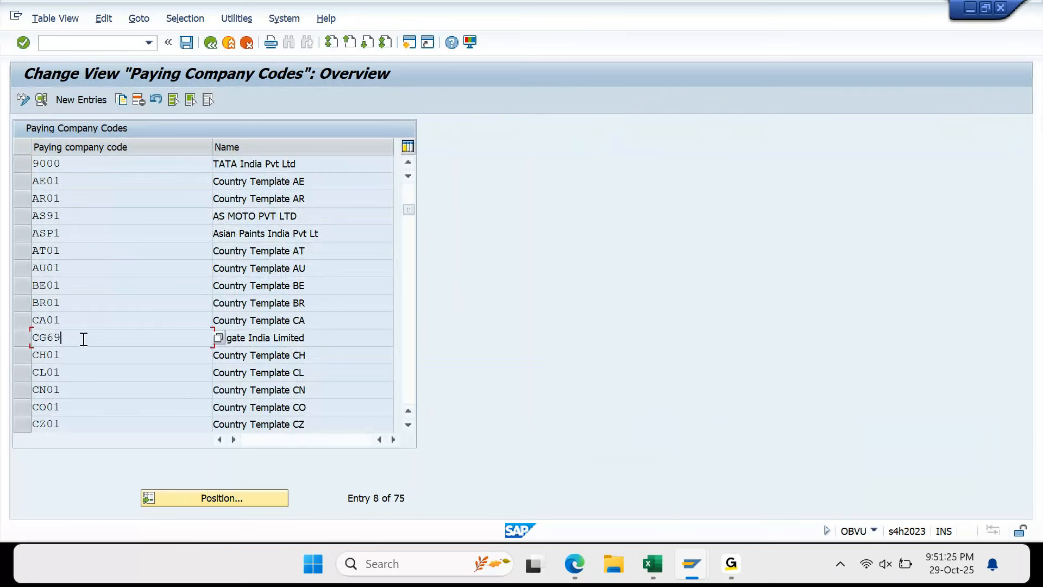
pyautogui.doubleClick(83, 338)
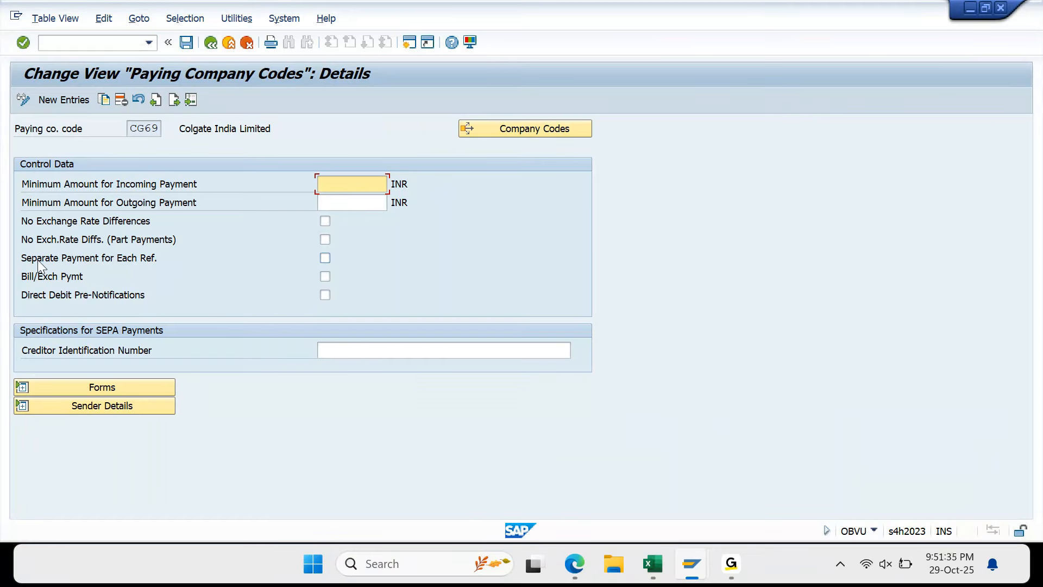
pyautogui.click(324, 265)
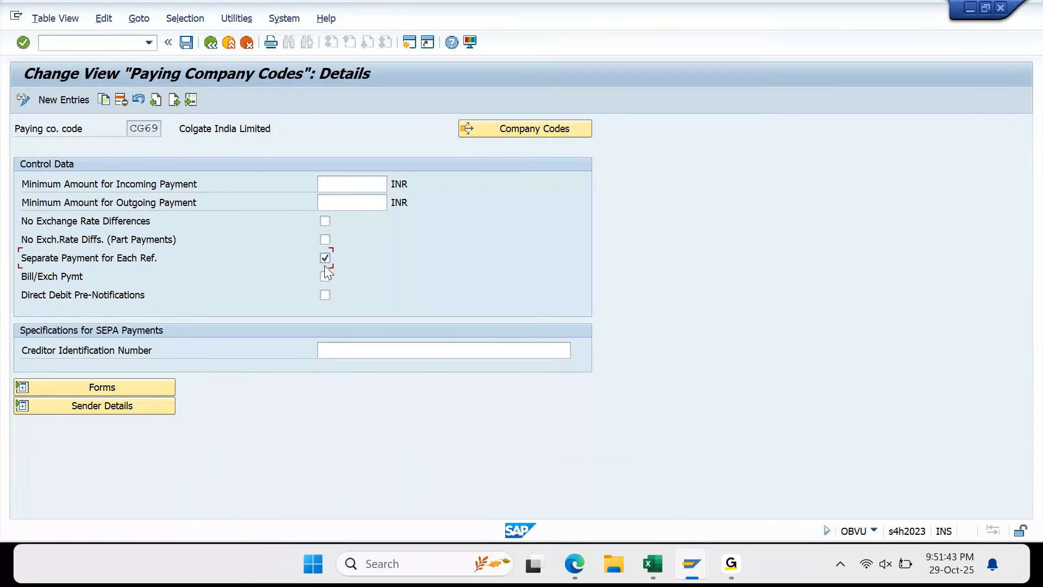
pyautogui.click(186, 43)
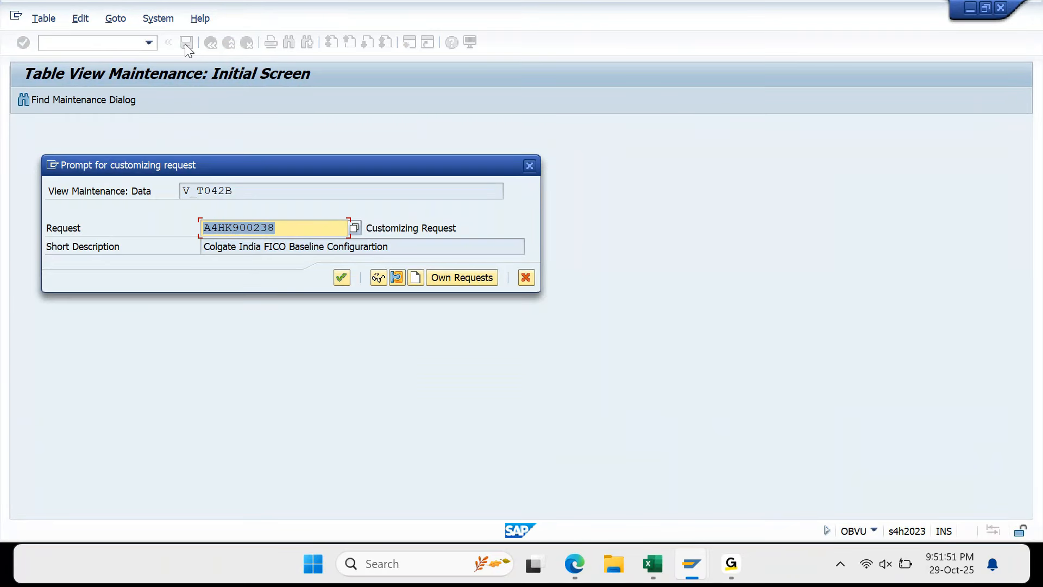
pyautogui.press('Return')
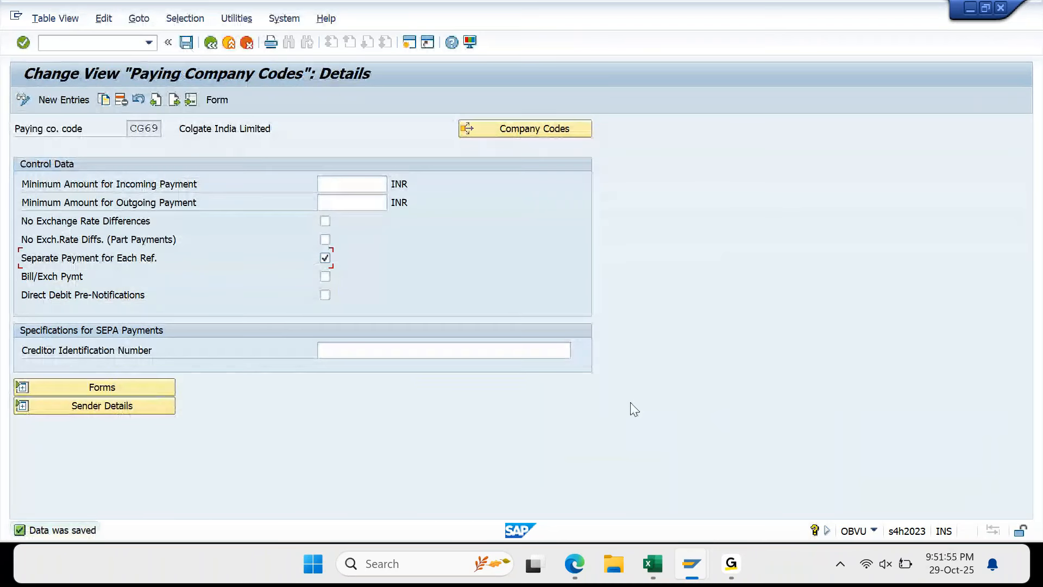
# Switch to the payment proposal session, return to the F110 status and delete the proposal of run CG691 dated 30.10.2025
pyautogui.moveTo(694, 571)
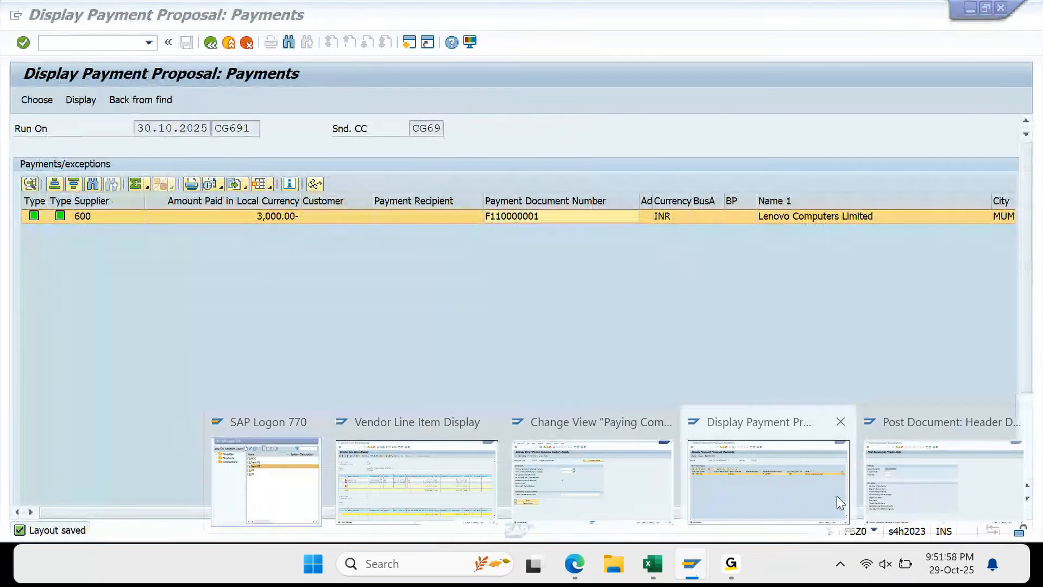
pyautogui.click(836, 495)
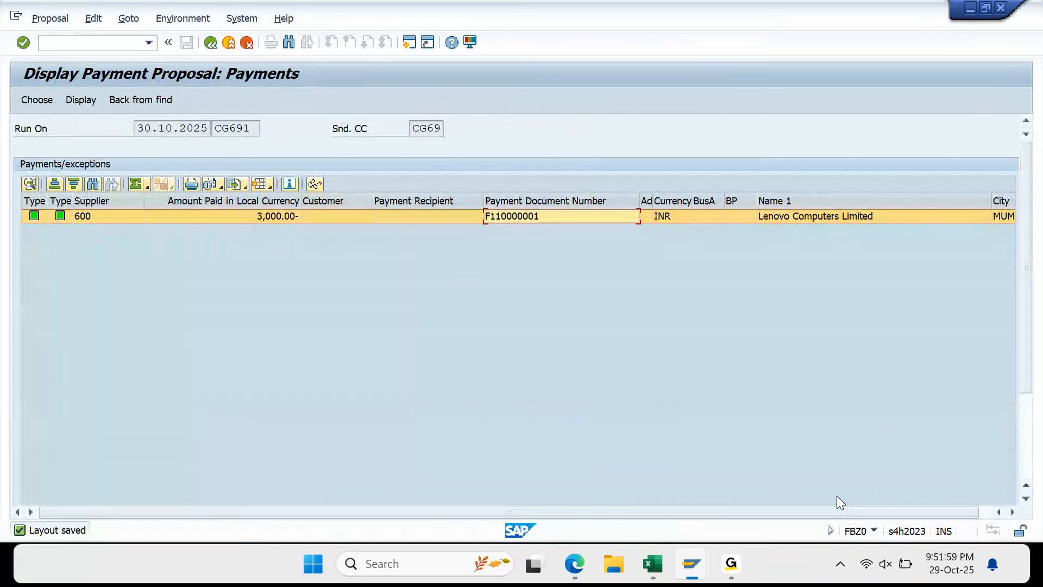
pyautogui.click(211, 43)
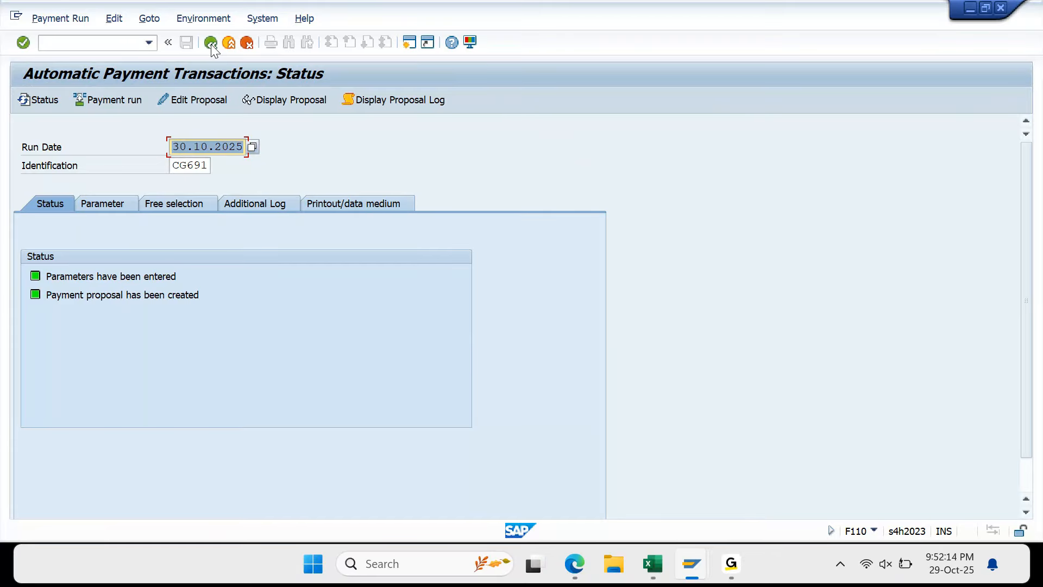
pyautogui.click(114, 19)
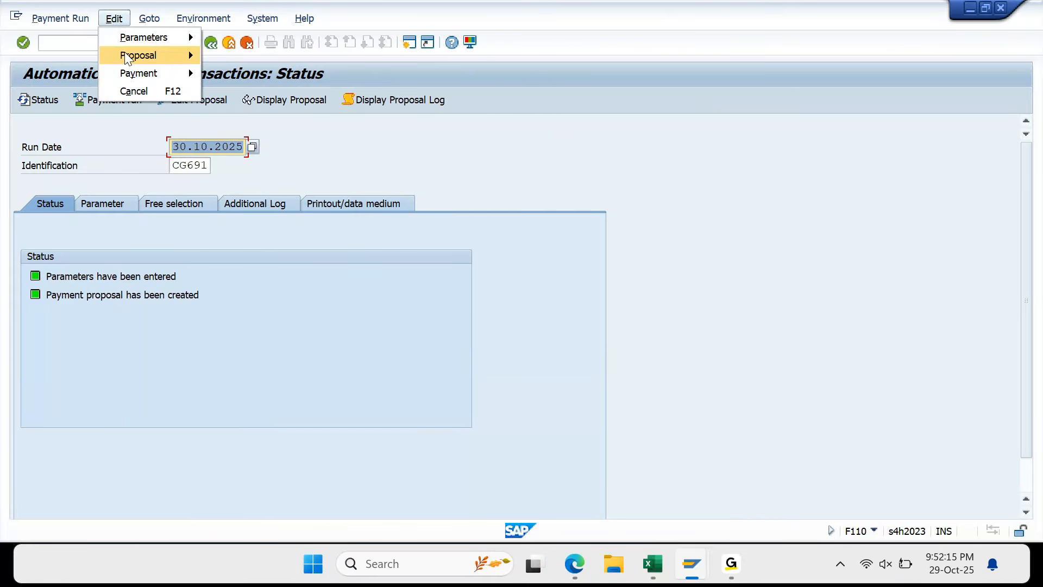
pyautogui.moveTo(138, 55)
pyautogui.click(246, 103)
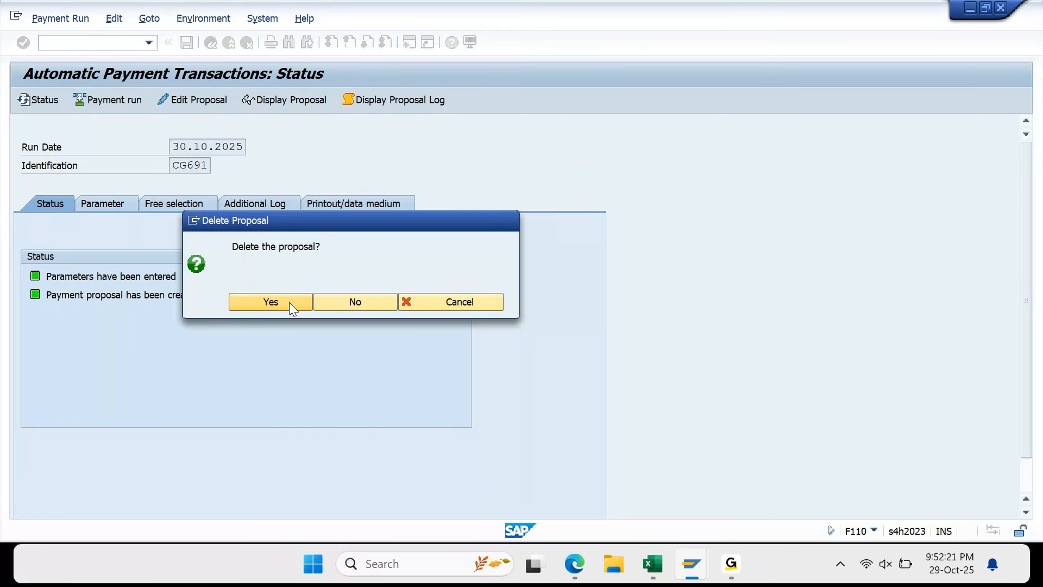
pyautogui.click(289, 302)
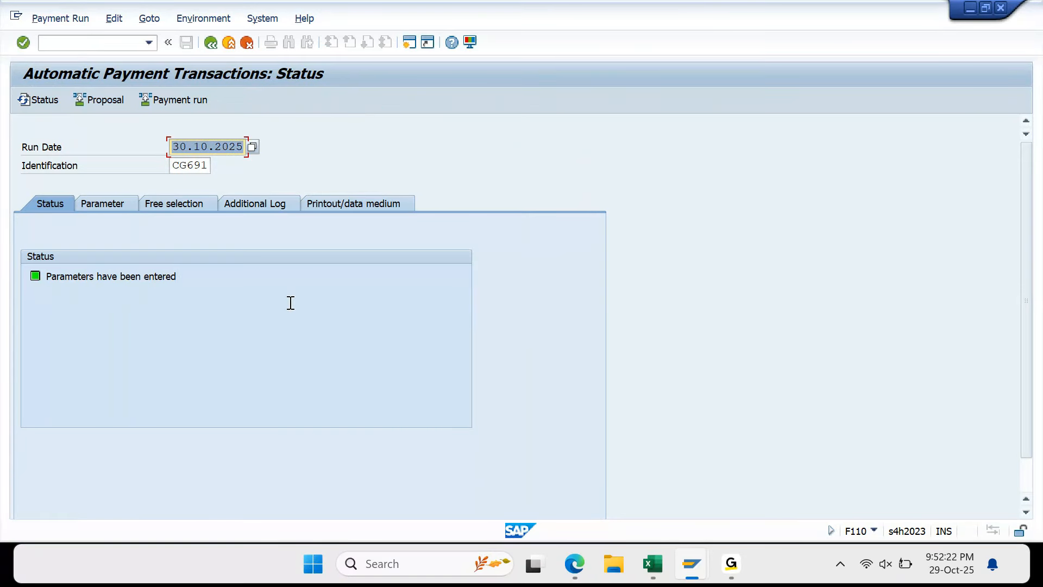
# Schedule a new proposal for run CG691 with immediate start, refresh its status and display the proposed payment amount
pyautogui.click(100, 102)
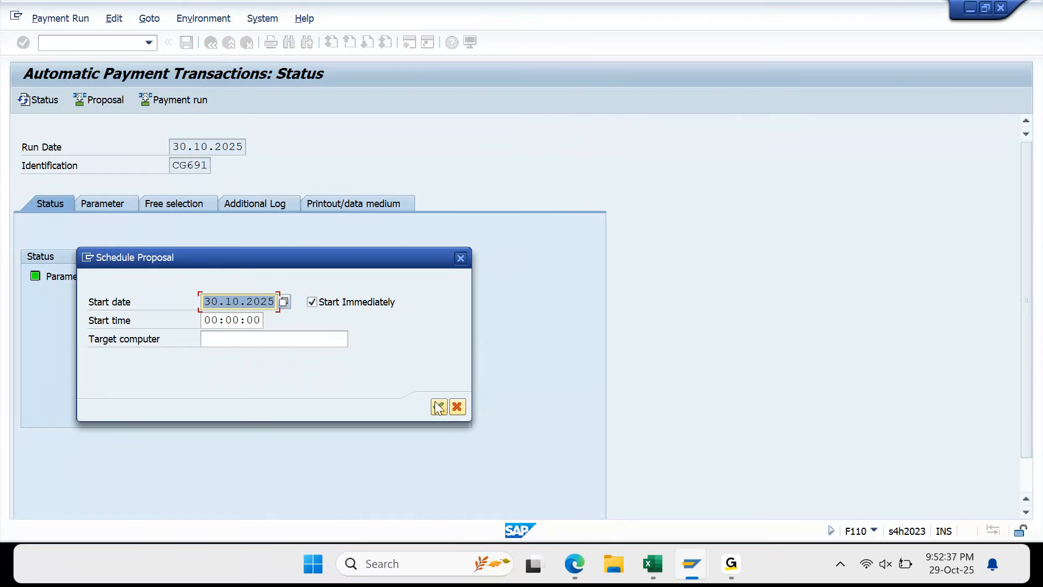
pyautogui.click(439, 407)
pyautogui.click(28, 98)
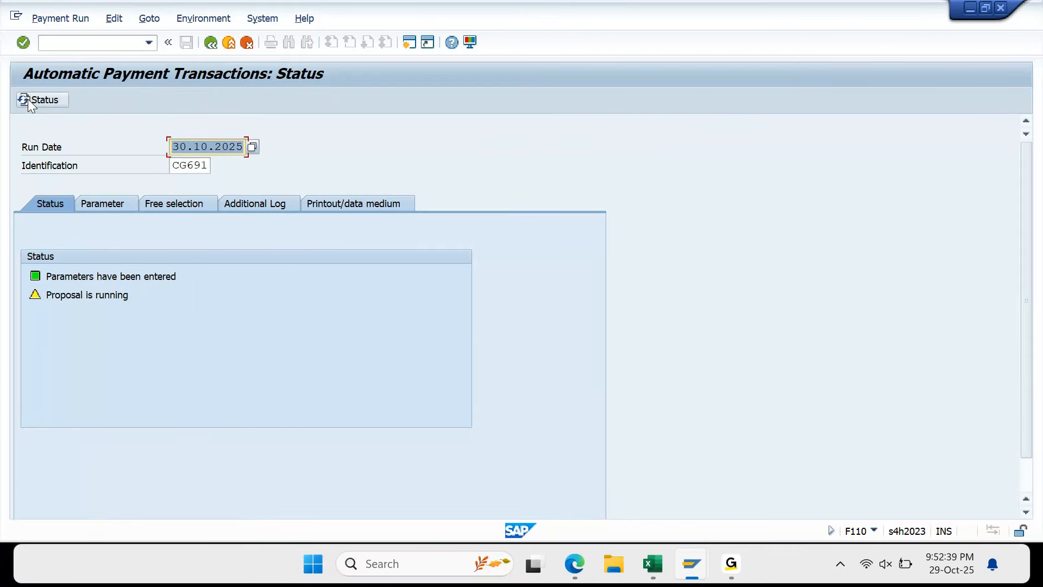
pyautogui.click(28, 99)
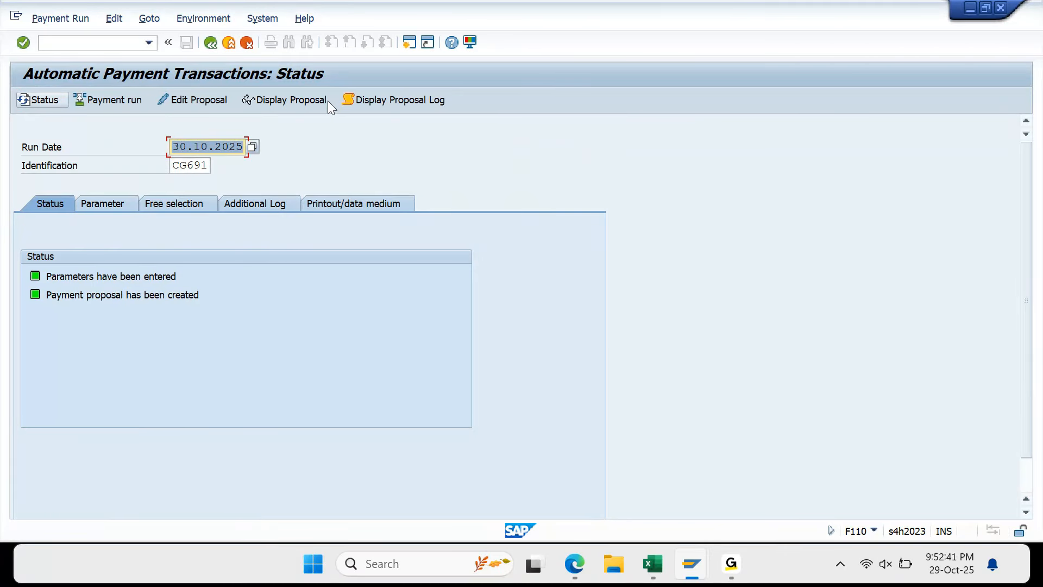
pyautogui.click(299, 102)
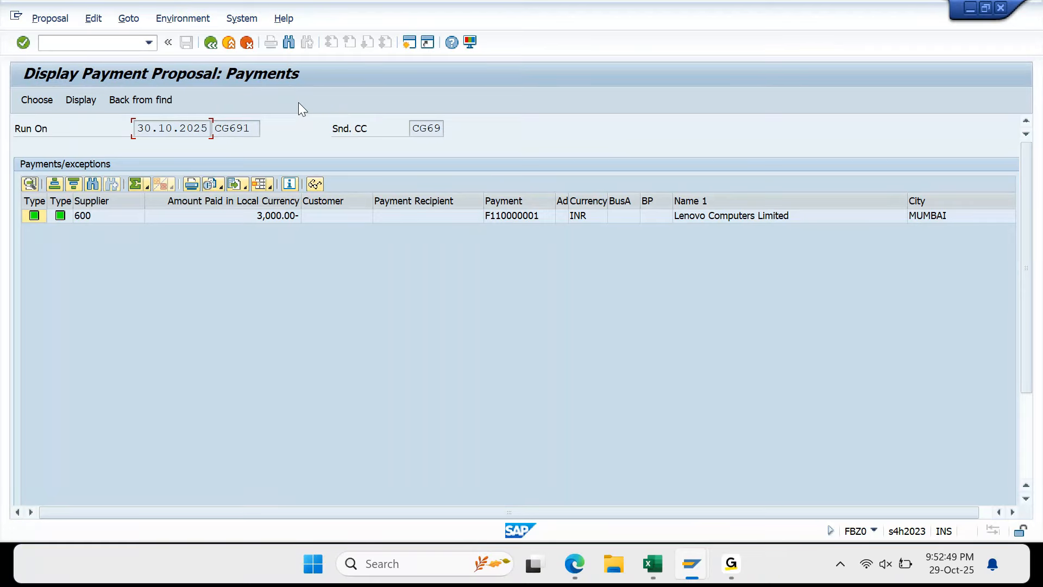
pyautogui.click(247, 205)
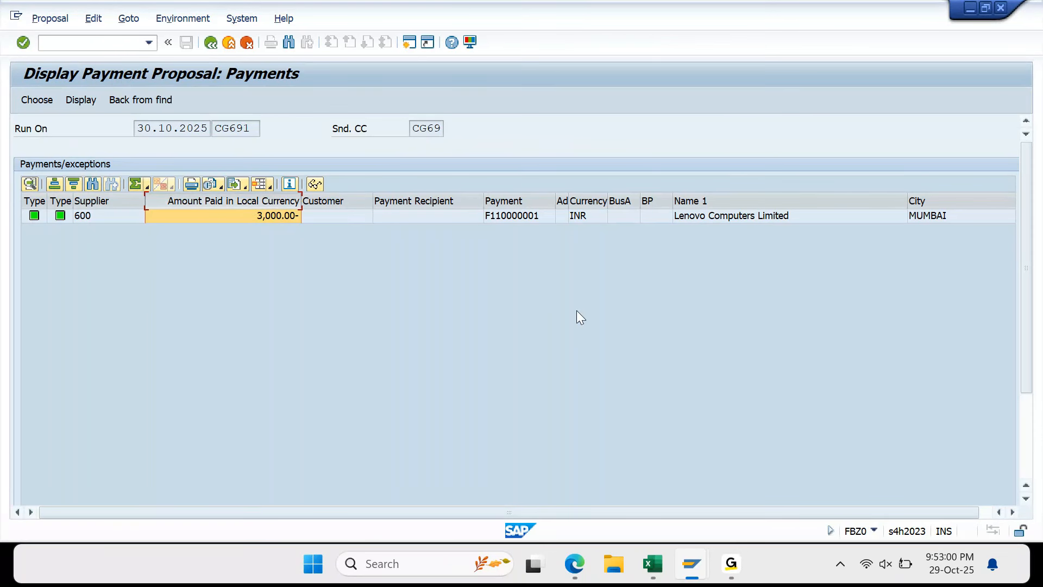
# Switch to the paying company code session, clear Separate Payment for Each Ref. for CG69, save, and return to the customizing overview
pyautogui.moveTo(698, 565)
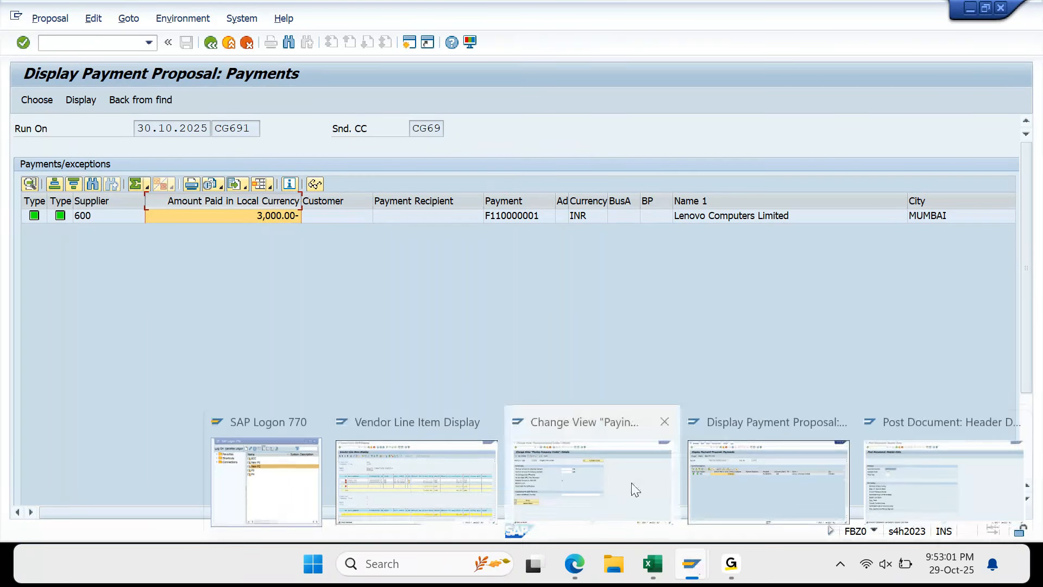
pyautogui.click(636, 490)
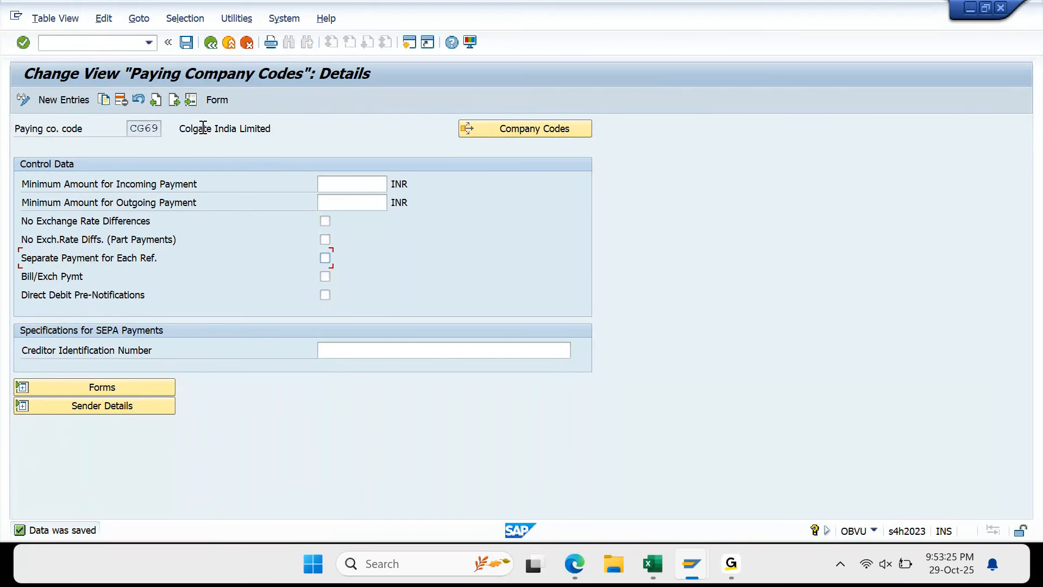
pyautogui.click(210, 42)
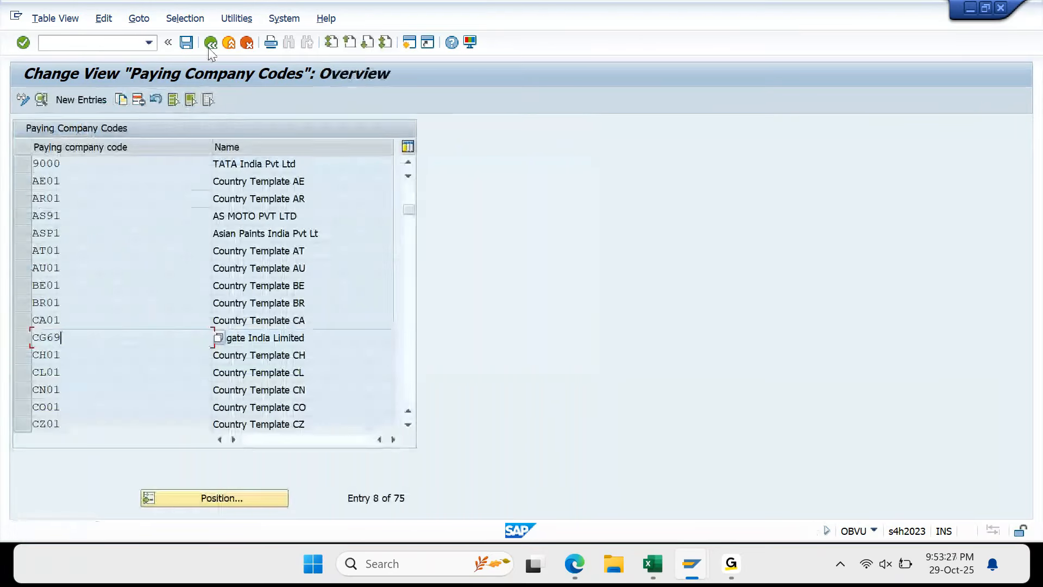
pyautogui.click(211, 43)
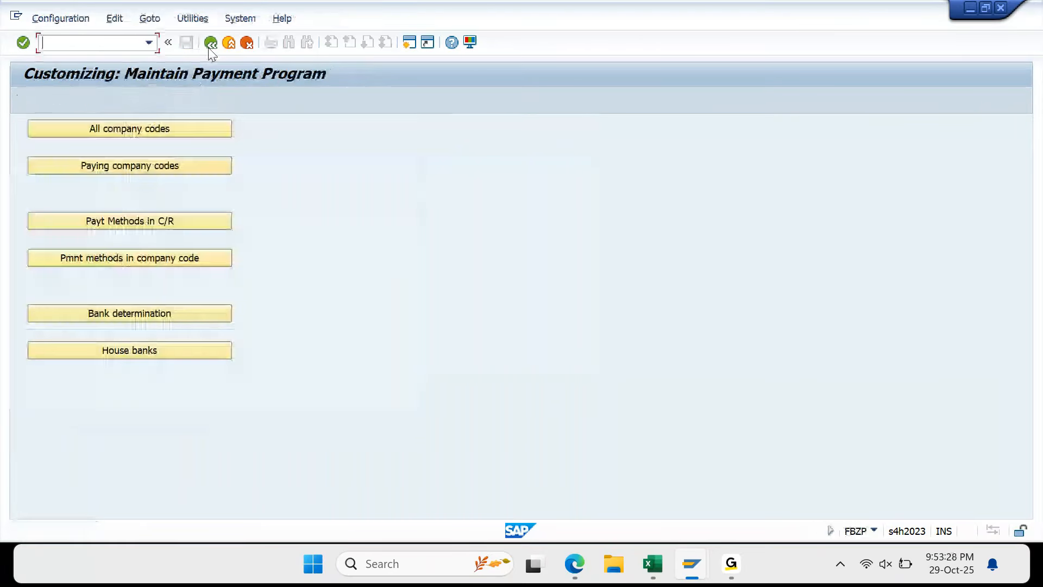
# Open the payment methods per country and position the list on India
pyautogui.click(111, 222)
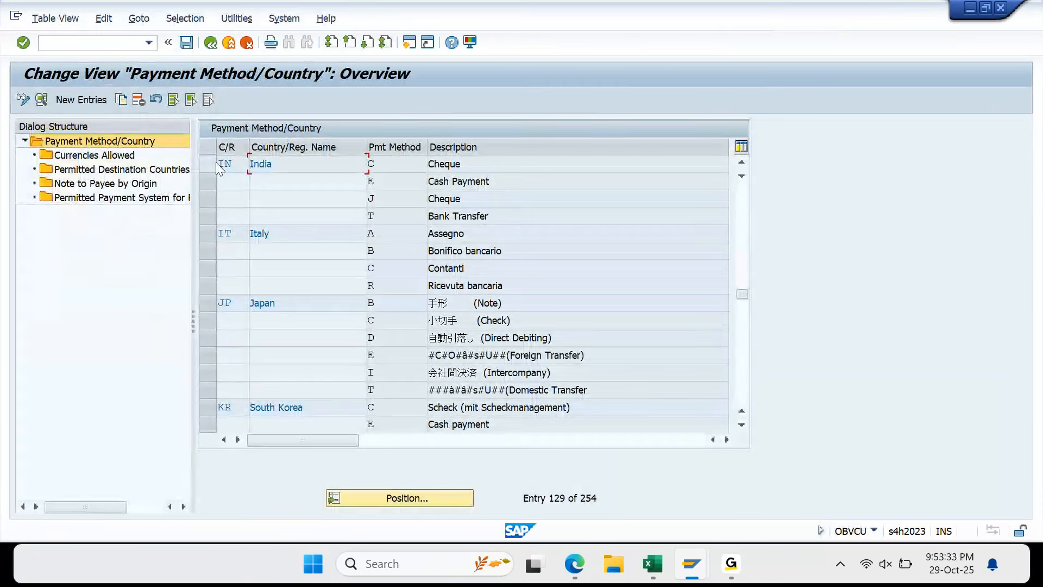
# Review the details of India's Cheque payment method C, and return to the payment program customizing overview
pyautogui.doubleClick(391, 164)
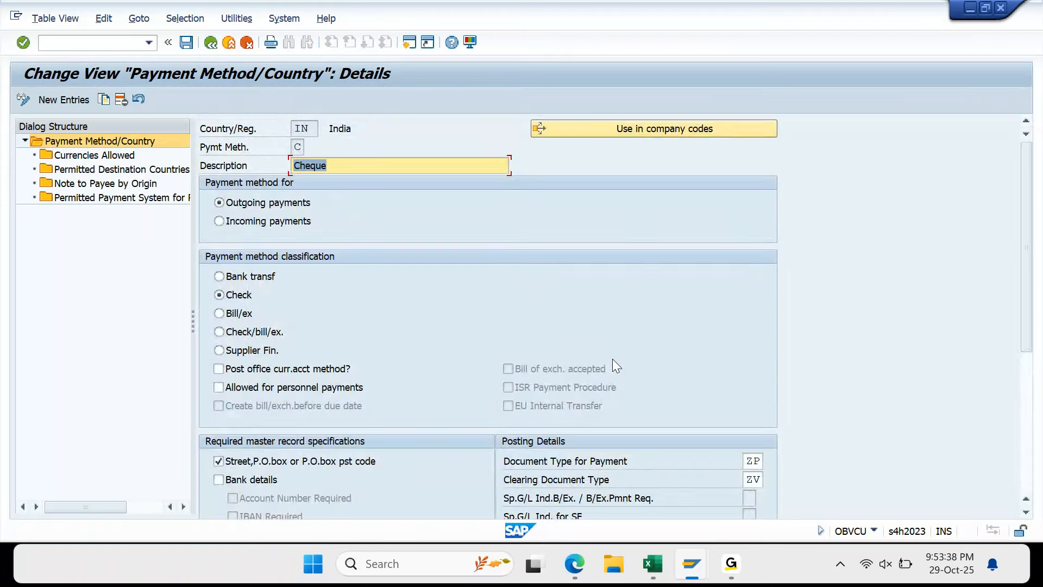
pyautogui.scroll(-5, 615, 365)
pyautogui.scroll(3, 615, 363)
pyautogui.scroll(3, 611, 359)
pyautogui.click(204, 47)
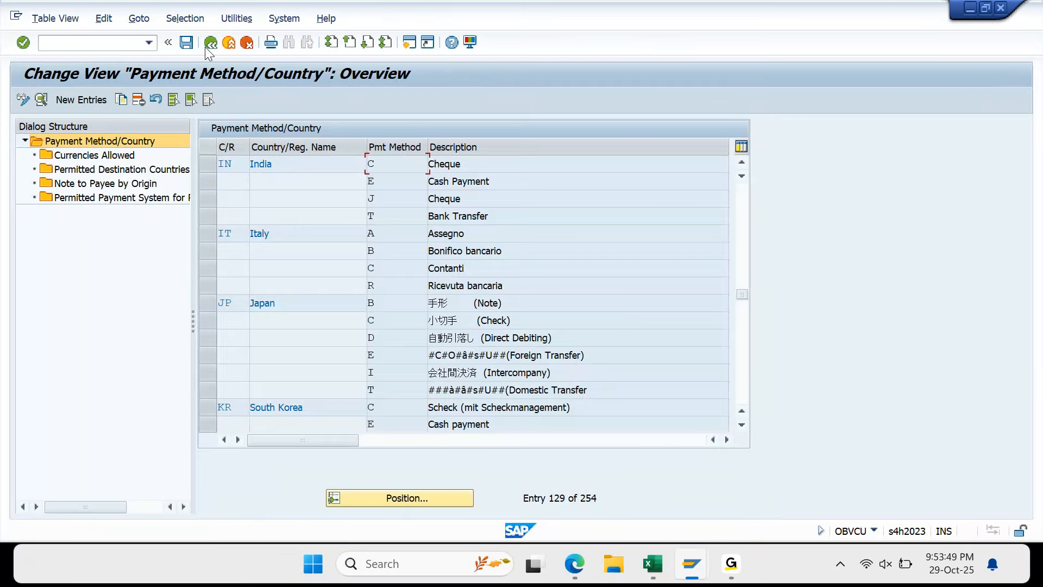
pyautogui.click(206, 45)
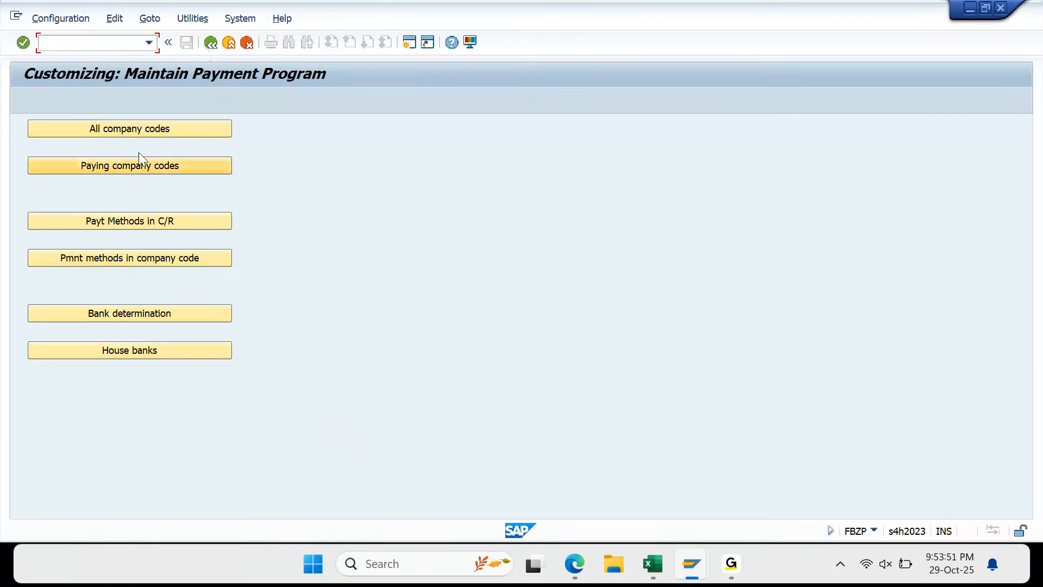
# In the company code payment methods, enable Single Payment for Marked Item for CG69's Cheque method C and save the change
pyautogui.click(125, 259)
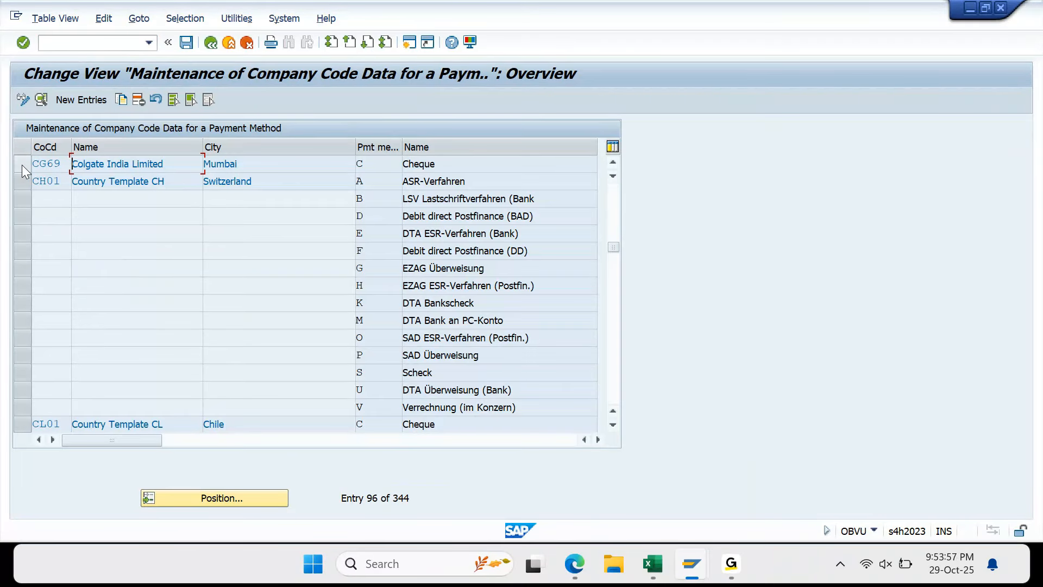
pyautogui.click(21, 164)
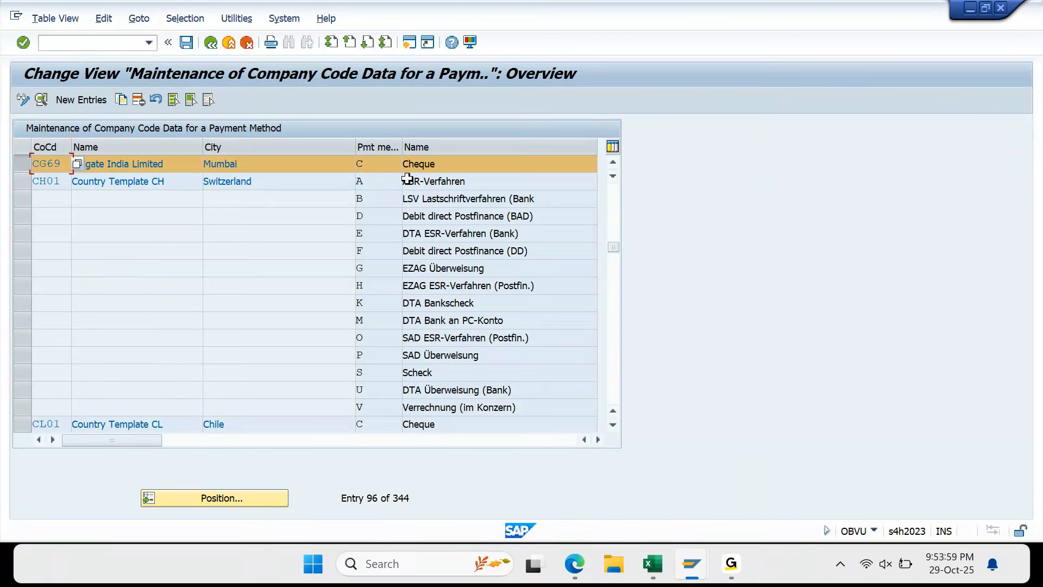
pyautogui.doubleClick(381, 165)
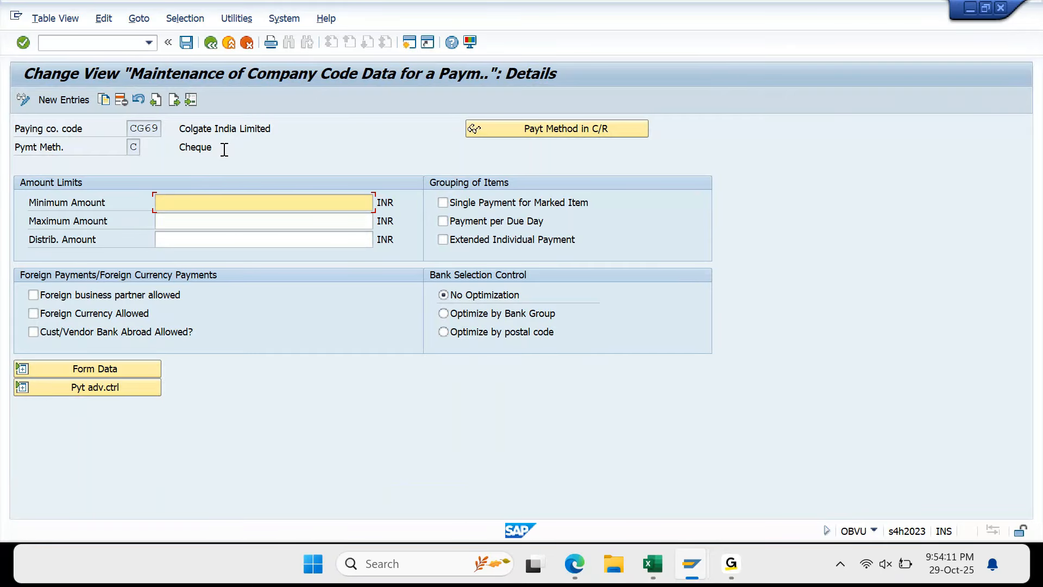
pyautogui.click(444, 203)
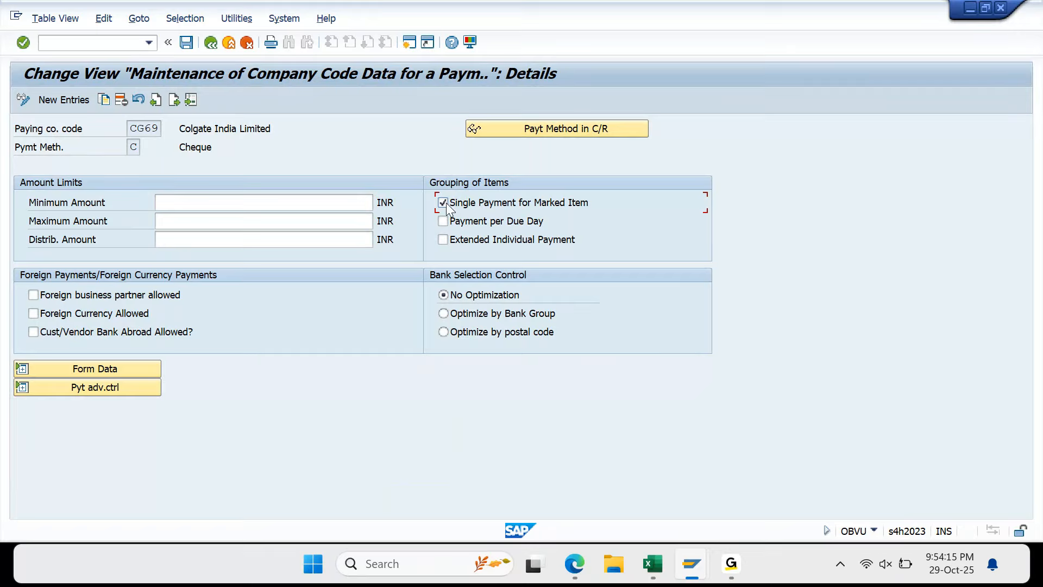
pyautogui.click(191, 43)
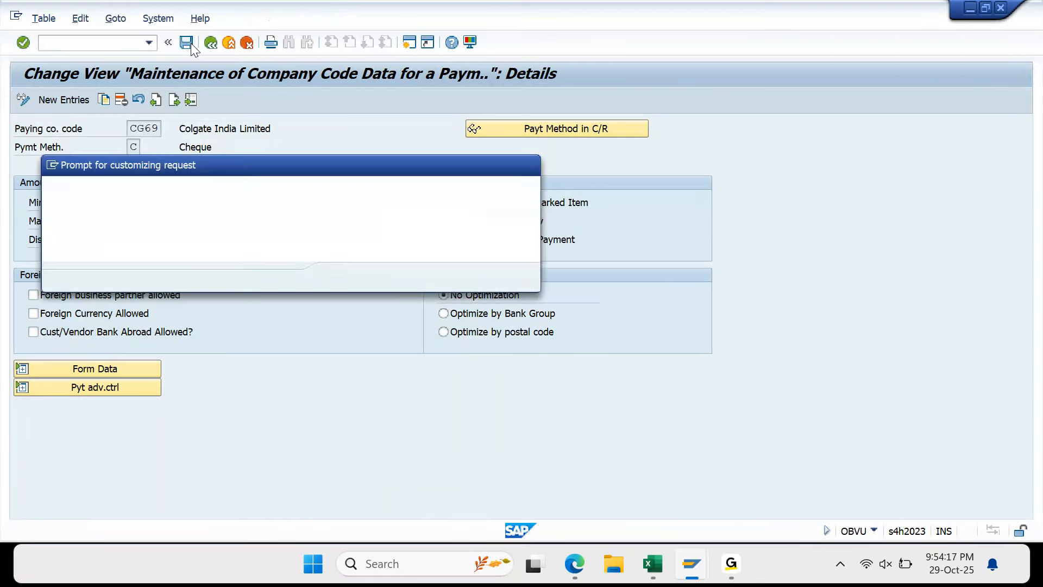
pyautogui.press('Return')
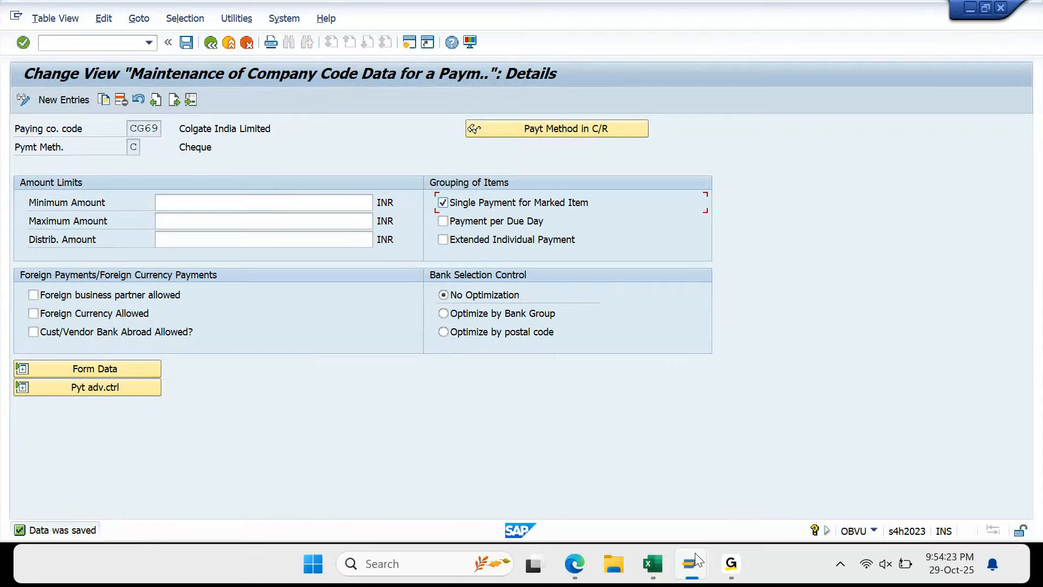
# Switch to the automatic payment transactions session and delete the existing proposal of run CG691 dated 30.10.2025
pyautogui.moveTo(697, 559)
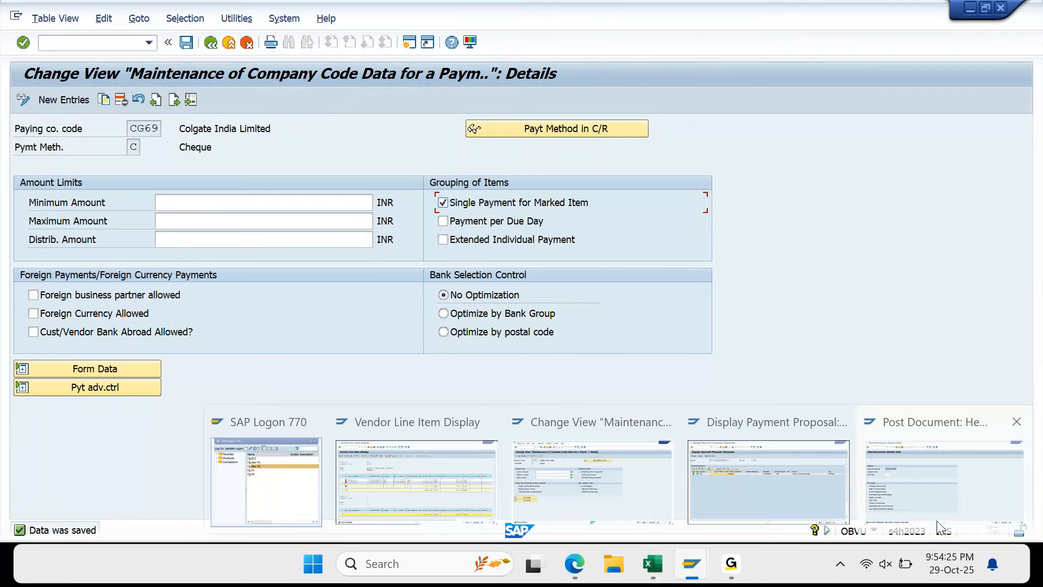
pyautogui.moveTo(873, 477)
pyautogui.moveTo(836, 467)
pyautogui.click(790, 473)
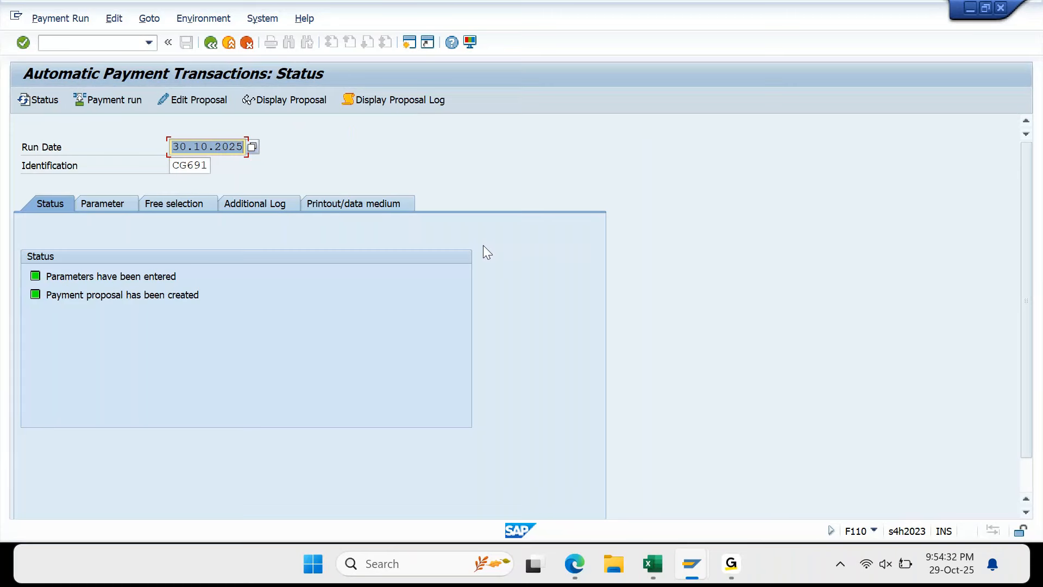
pyautogui.click(114, 18)
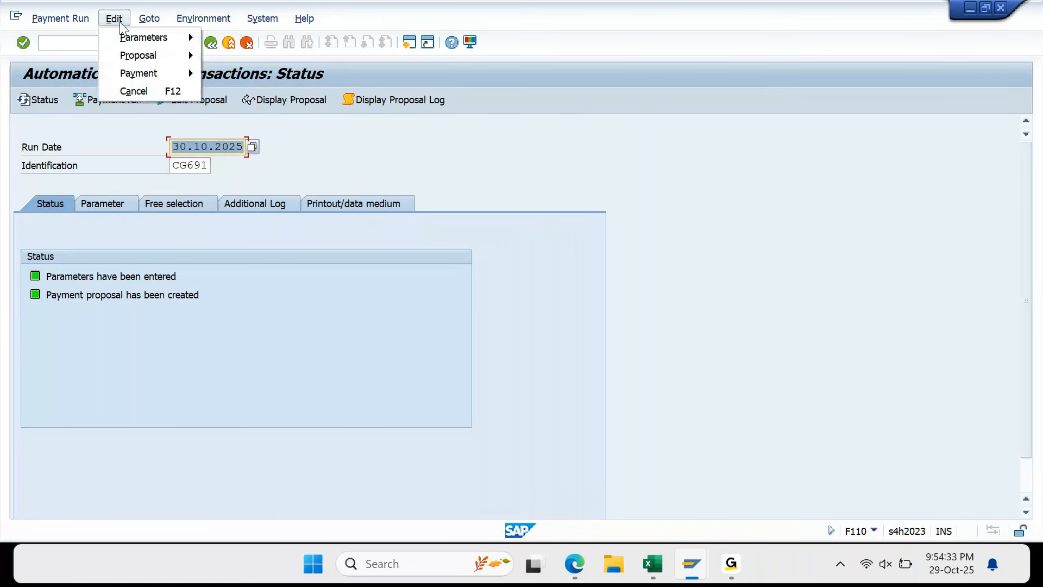
pyautogui.moveTo(137, 61)
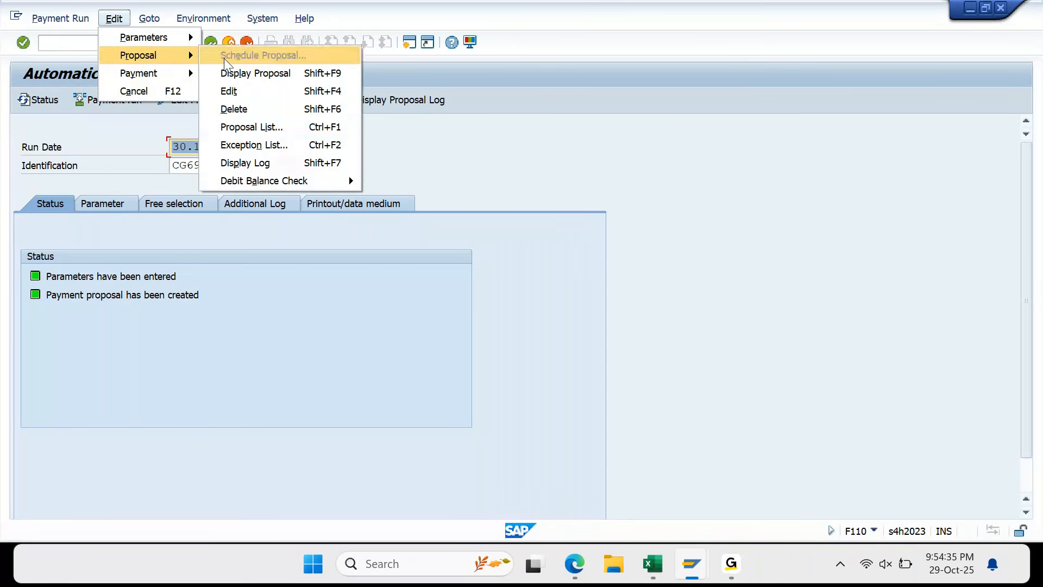
pyautogui.click(265, 106)
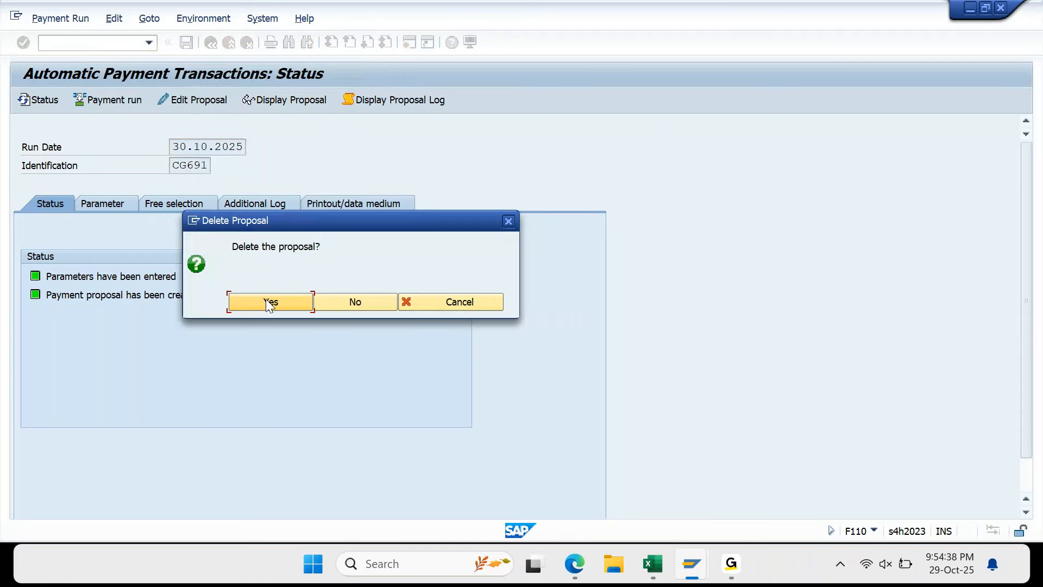
pyautogui.click(271, 305)
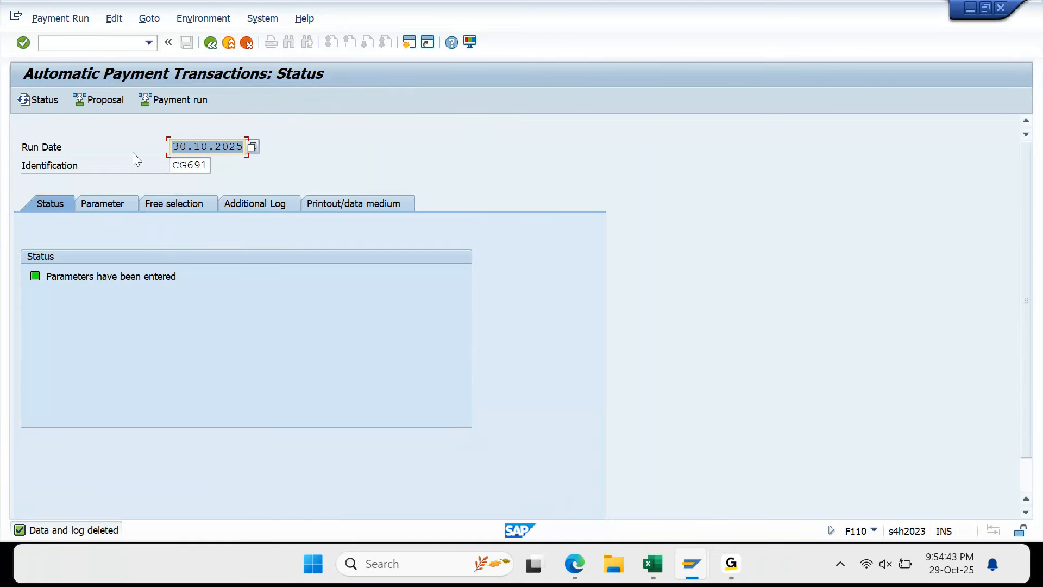
# Schedule a new payment proposal for run CG691 and display it
pyautogui.click(109, 99)
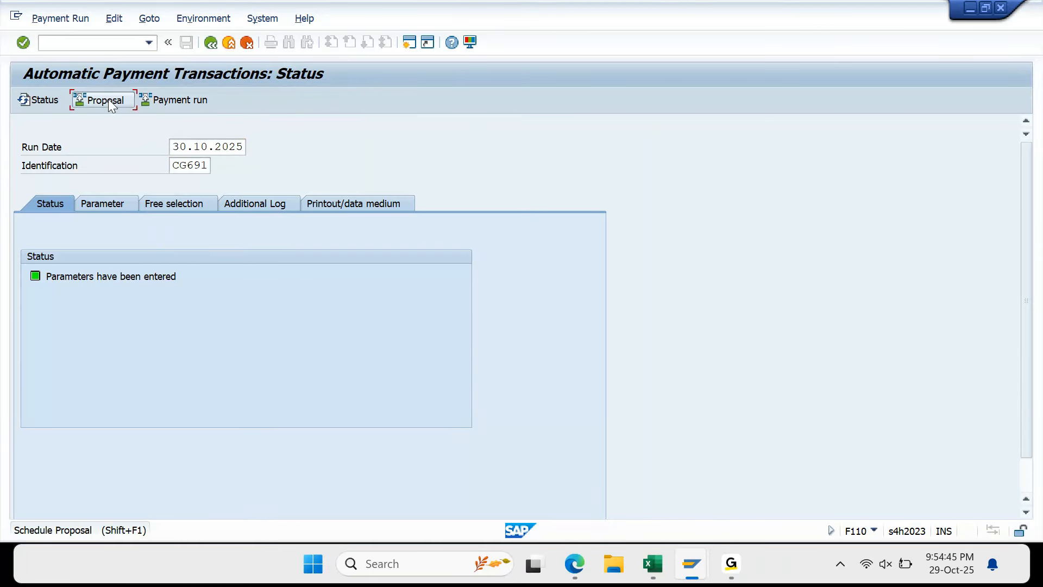
pyautogui.press('Return')
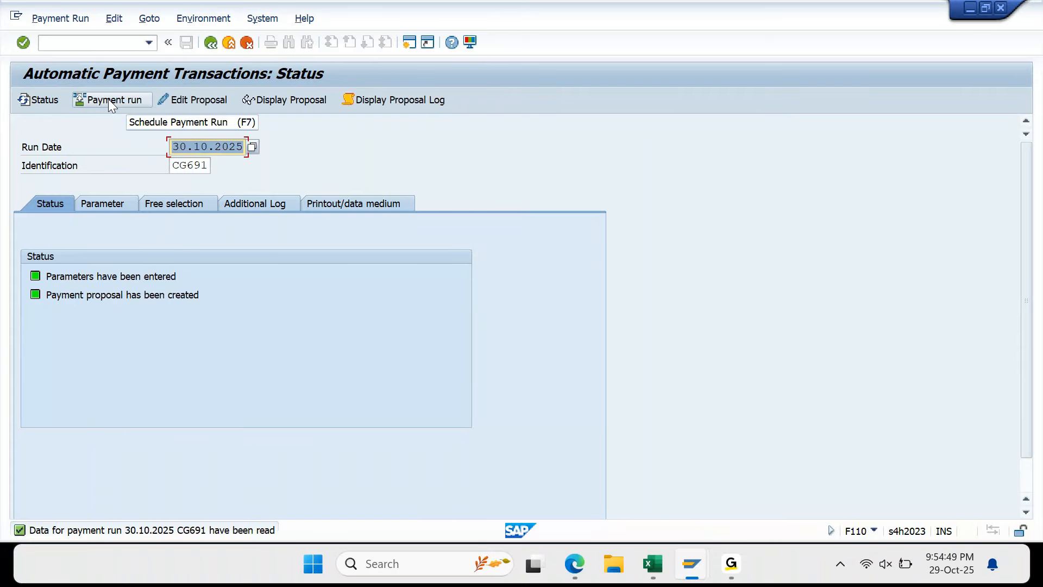
pyautogui.click(293, 99)
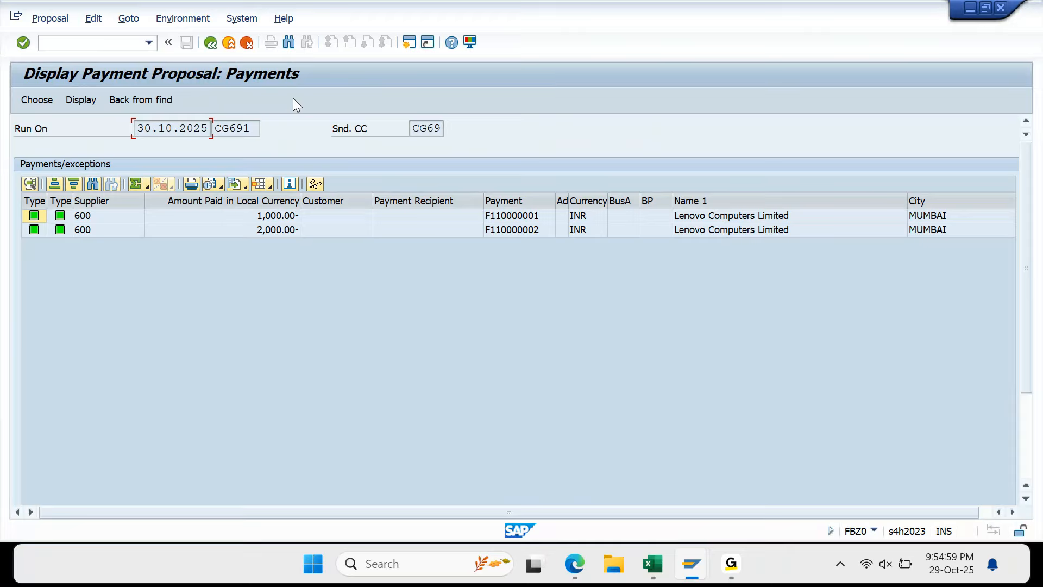
# Copy both Payment column entries from the proposal list into Excel under the Case 2 line, starting at cell A2078
pyautogui.click(529, 230)
pyautogui.moveTo(533, 215); pyautogui.dragTo(534, 232)
pyautogui.hotkey('ctrl', 'c')
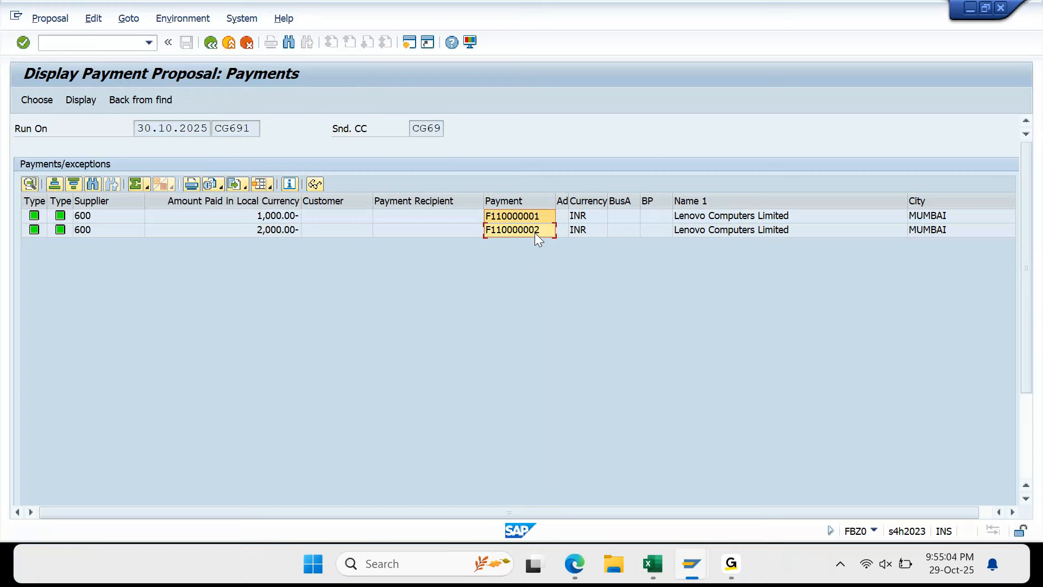
pyautogui.click(659, 565)
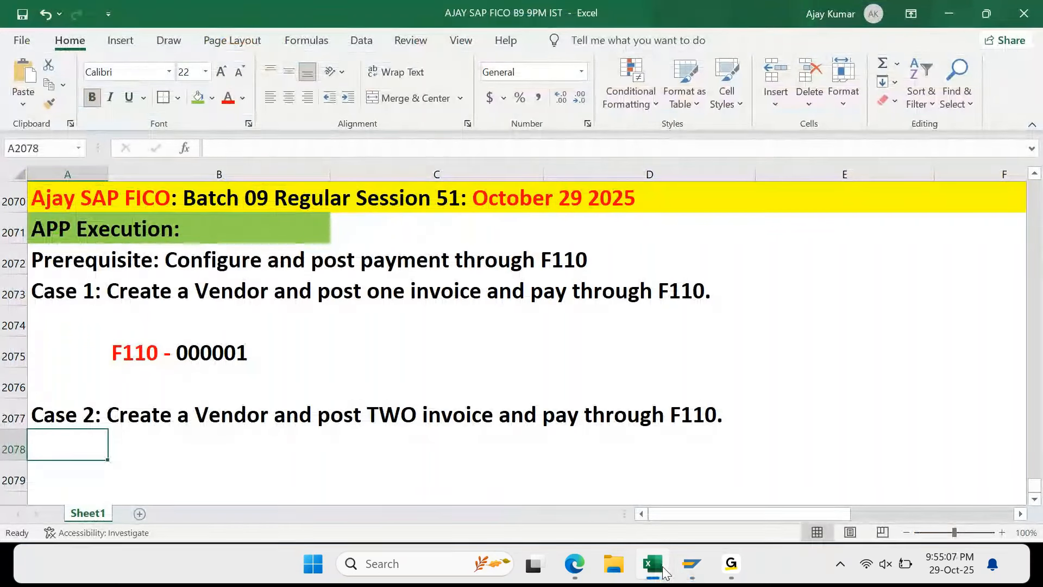
pyautogui.hotkey('ctrl', 'v')
pyautogui.press('Right')
pyautogui.press('Left')
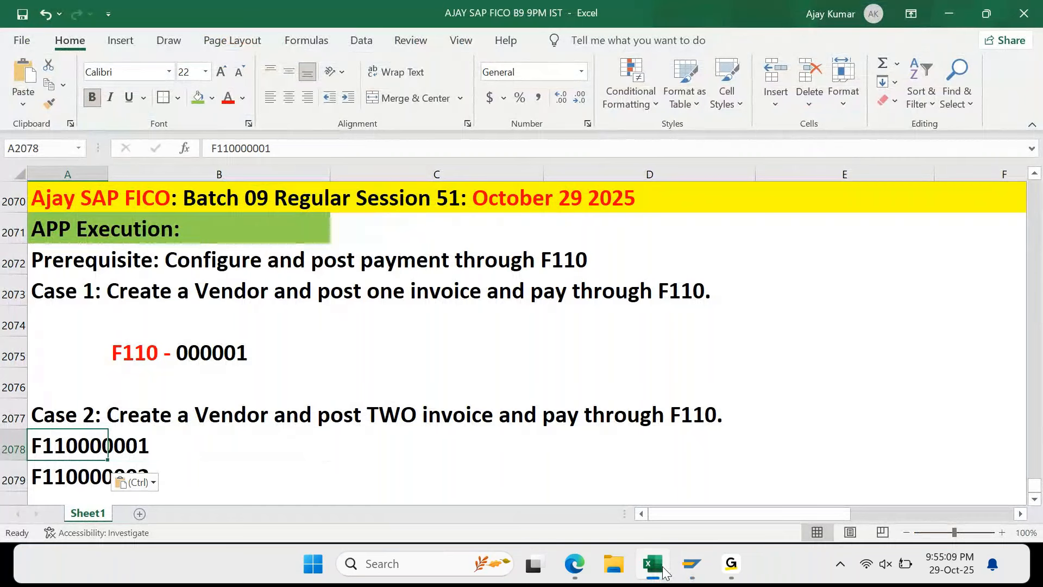
# Move the two pasted payment entries from column A to B2078:B2079
pyautogui.hotkey('shift', 'Down')
pyautogui.hotkey('ctrl', 'x')
pyautogui.press('Right')
pyautogui.hotkey('ctrl', 'v')
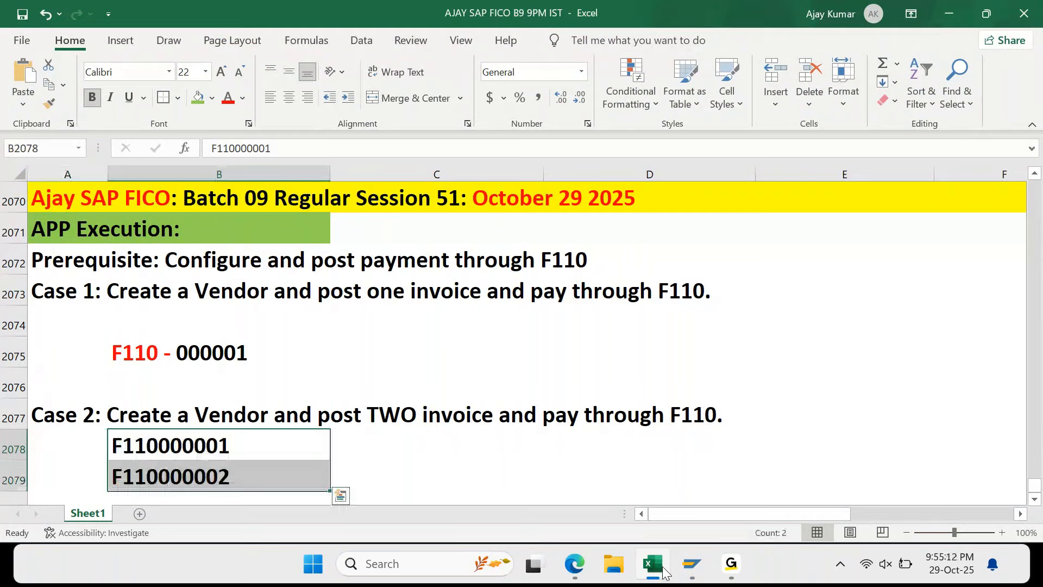
pyautogui.press('Left')
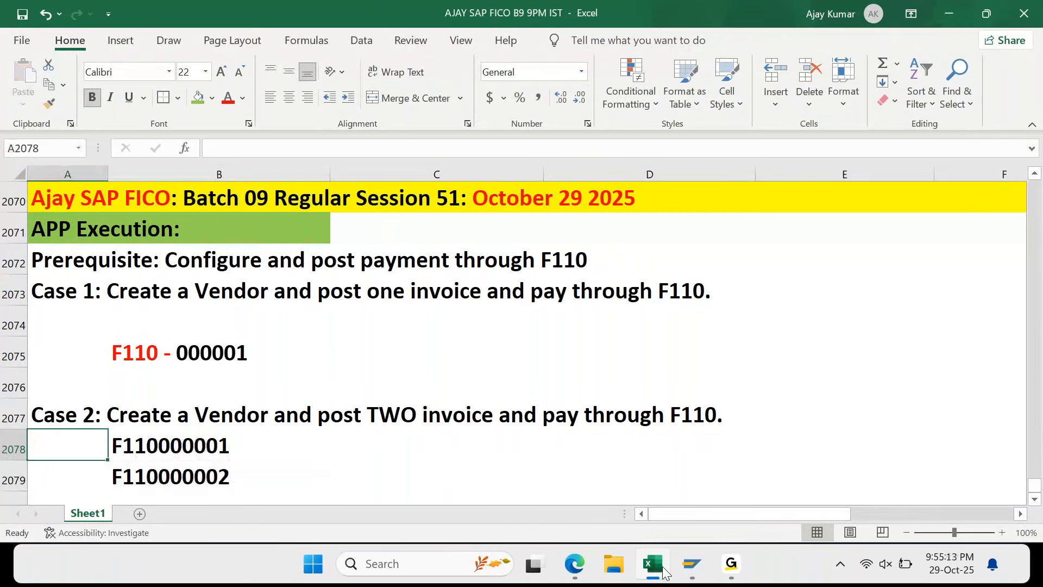
# Insert a spaced hyphen after the F110 prefix in B2078 so the text reads "F110 - 000001"
pyautogui.press('Right')
pyautogui.press('F2')
pyautogui.press('Left')
pyautogui.press('Left')
pyautogui.press('Left')
pyautogui.press('Left')
pyautogui.press('Left')
pyautogui.press('Left')
pyautogui.write('-')
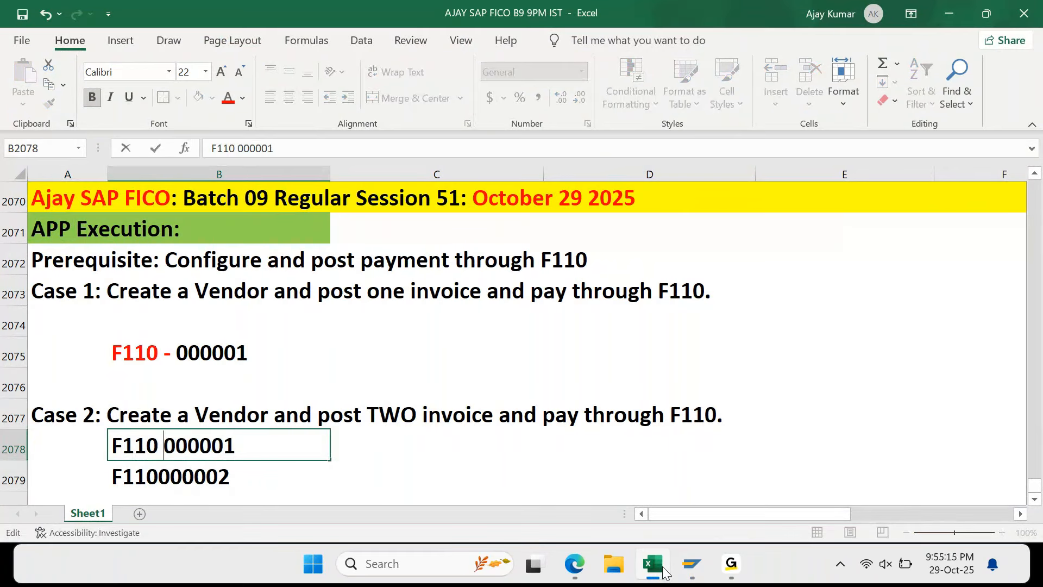
# Colour the "F110 -" part of B2078 red and commit the cell
pyautogui.press('Left')
pyautogui.press('Left')
pyautogui.press('Left')
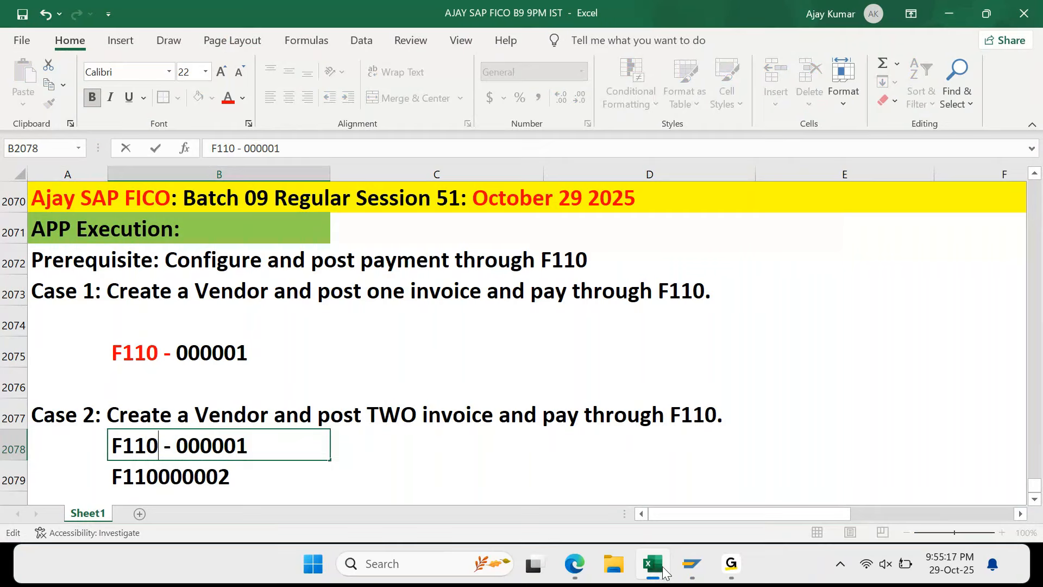
pyautogui.hotkey('shift', 'Home')
pyautogui.press('Right')
pyautogui.press('Right')
pyautogui.press('Right')
pyautogui.hotkey('shift', 'Home')
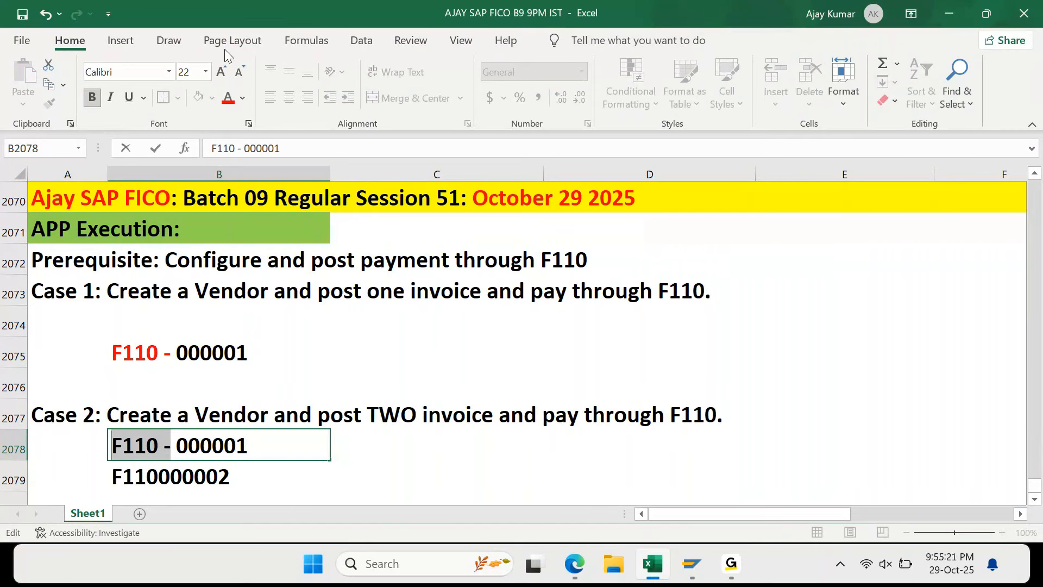
pyautogui.click(228, 100)
pyautogui.press('Return')
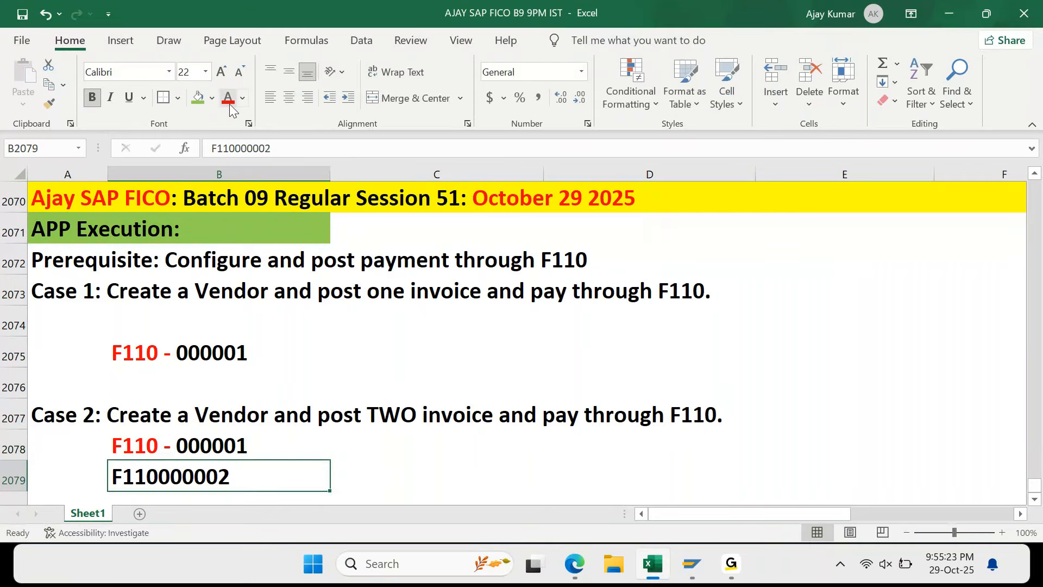
# Change the text in B2079 to "F110 - 000002" and colour its "F110 -" part red
pyautogui.press('F2')
pyautogui.press('Home')
pyautogui.hotkey('shift', 'Right')
pyautogui.hotkey('shift', 'Right')
pyautogui.hotkey('shift', 'Right')
pyautogui.hotkey('shift', 'Right')
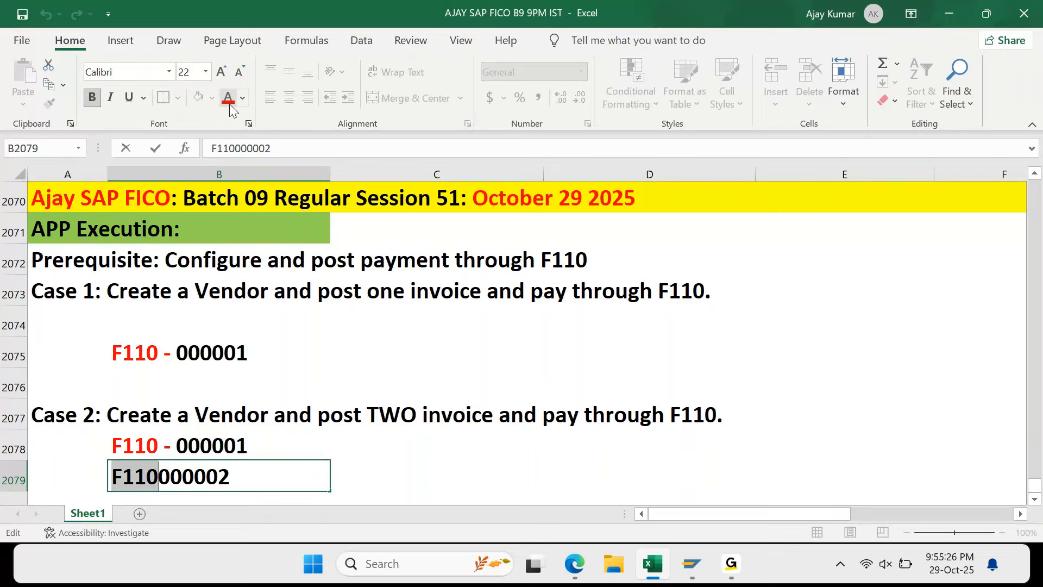
pyautogui.press('Right')
pyautogui.write('-')
pyautogui.press('Left')
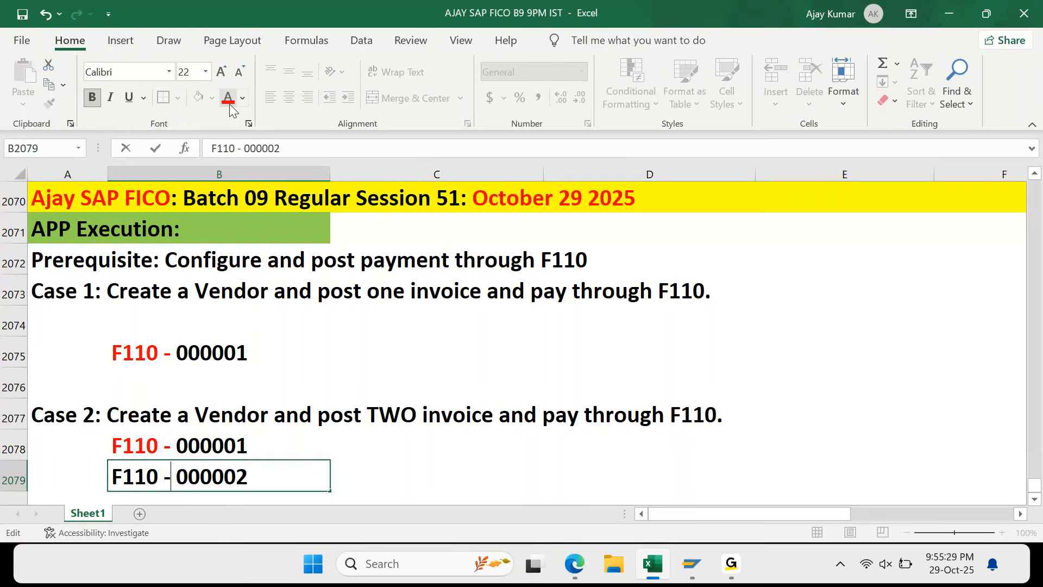
pyautogui.hotkey('shift', 'Home')
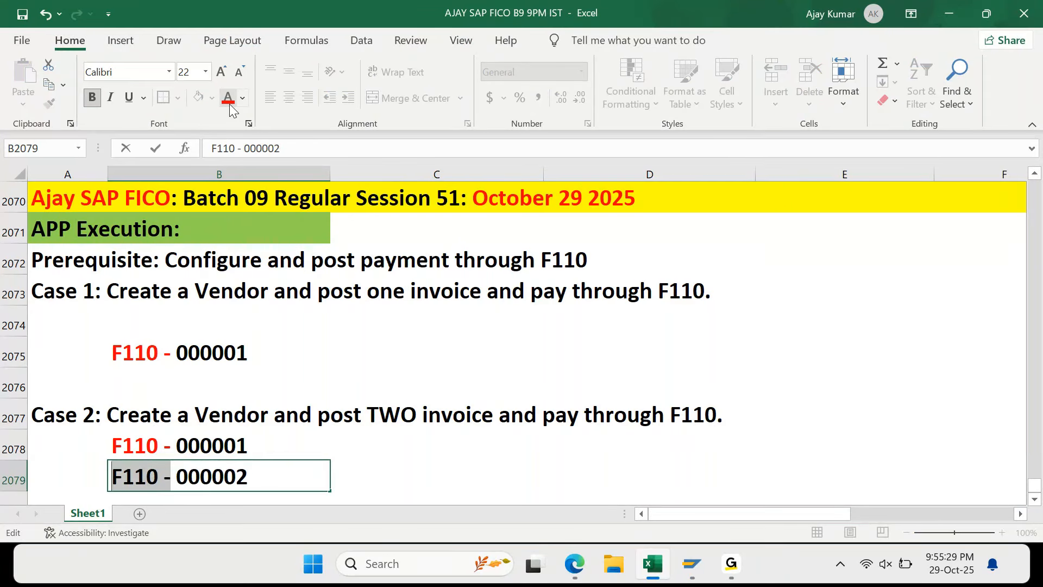
pyautogui.click(229, 103)
pyautogui.press('Return')
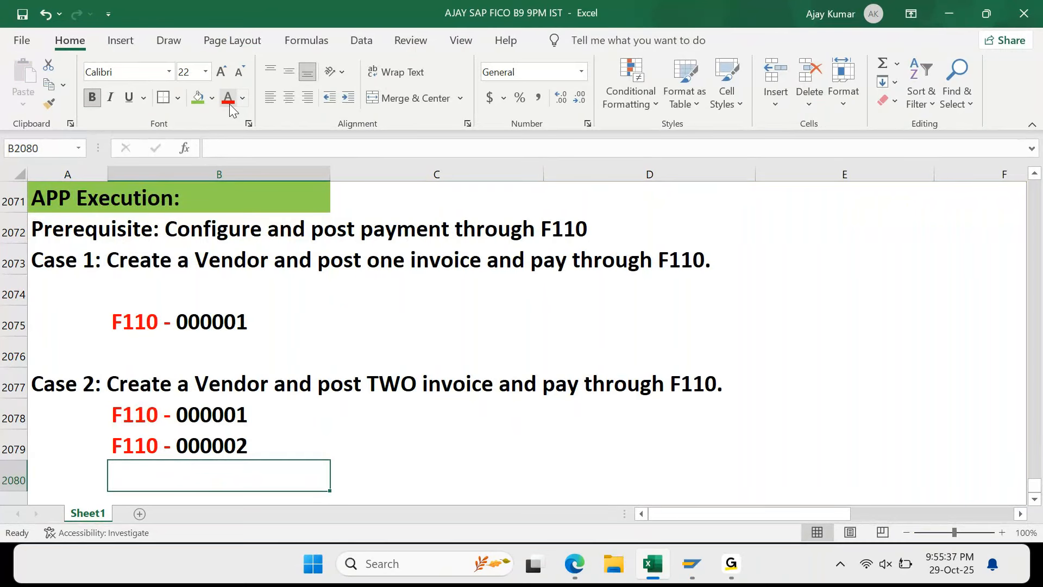
# Switch from the Excel notes to SAP and review the vendor payments in the F110 payment proposal
pyautogui.click(137, 411)
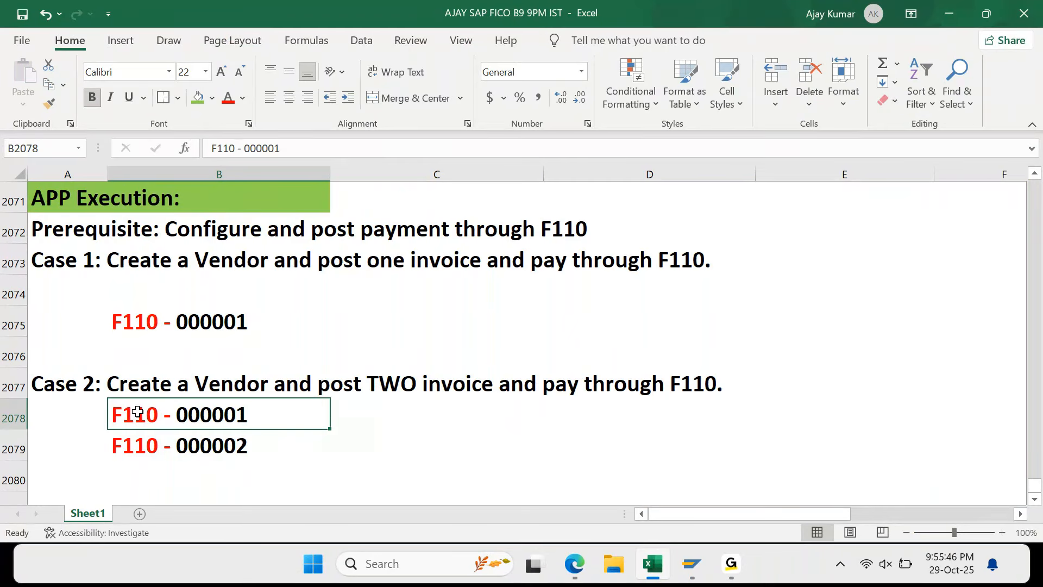
pyautogui.click(691, 561)
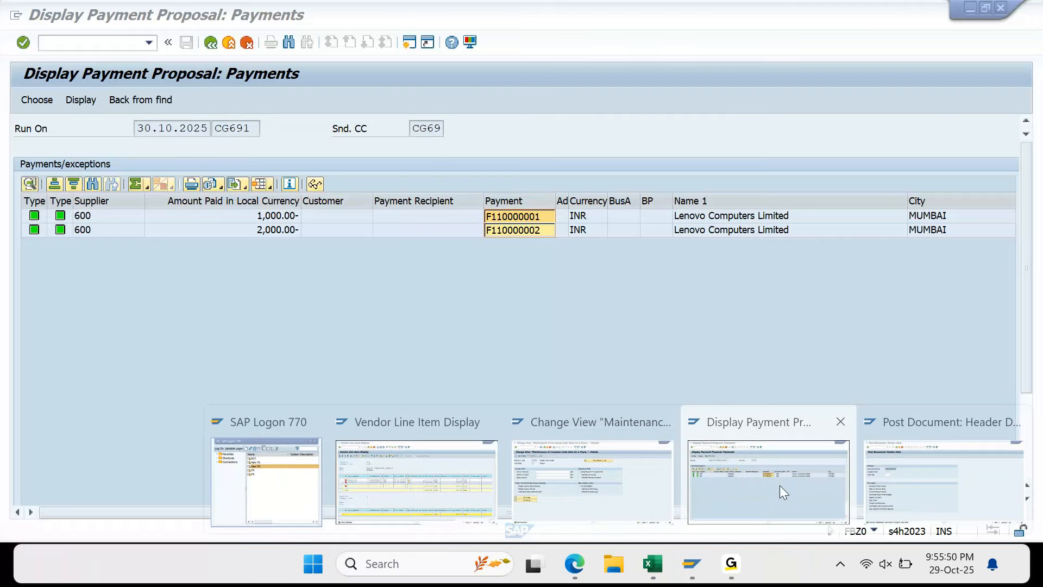
pyautogui.click(780, 484)
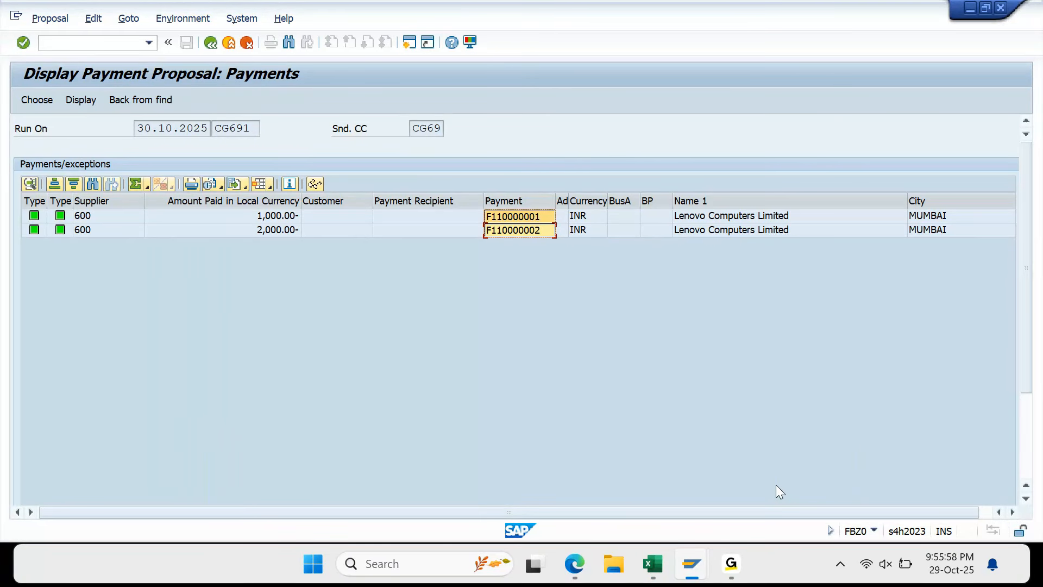
# Clear Single Payment for Marked Item for company code CG69's cheque payment method and save the configuration
pyautogui.click(706, 568)
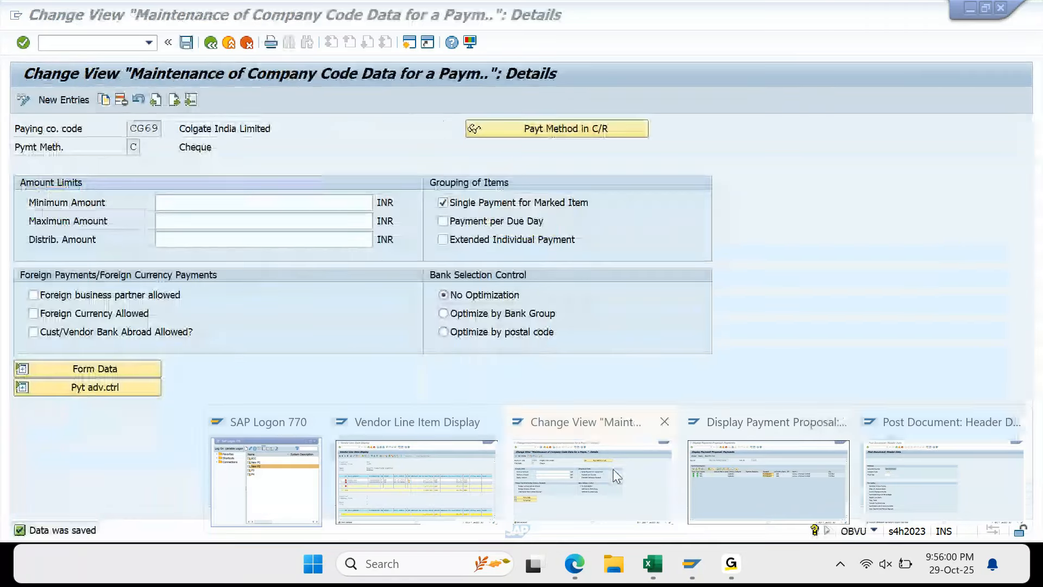
pyautogui.click(613, 471)
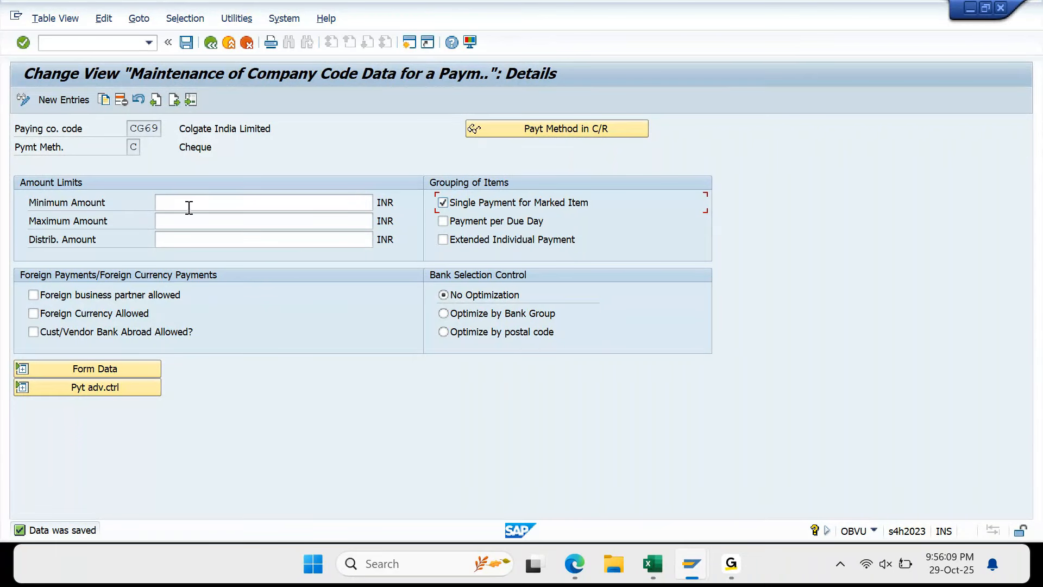
pyautogui.doubleClick(130, 132)
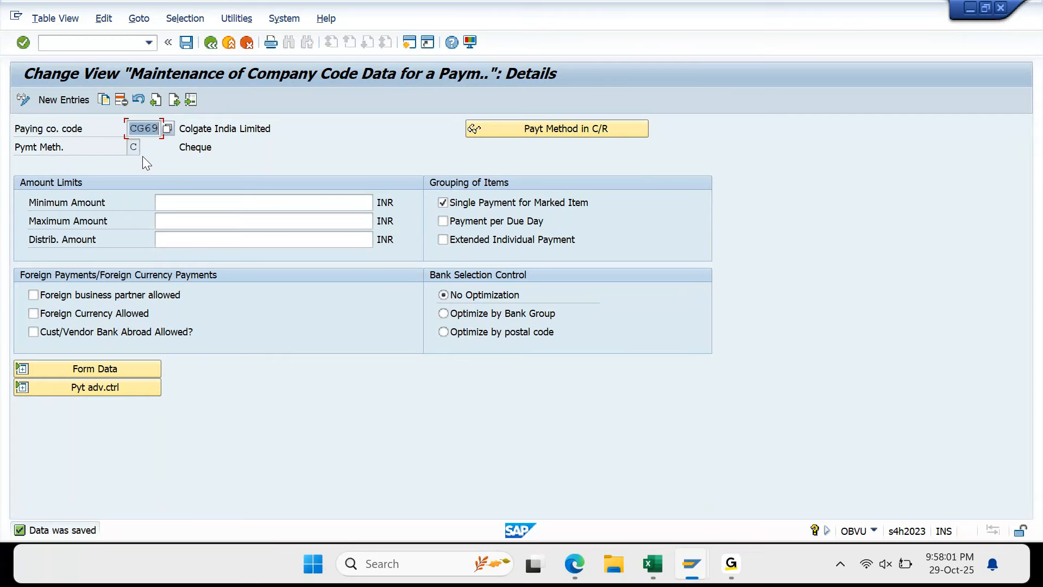
pyautogui.click(449, 207)
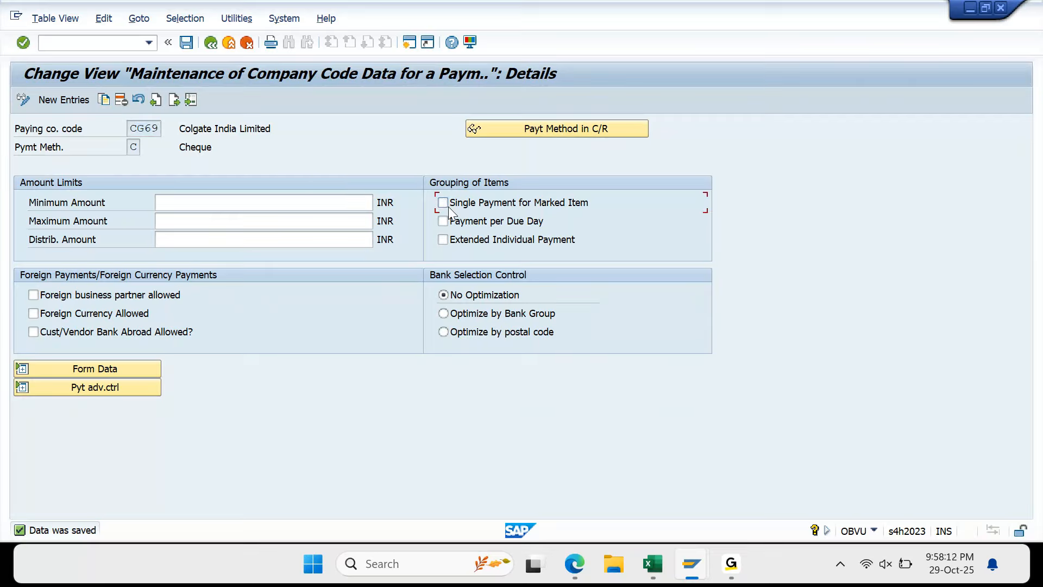
pyautogui.click(194, 45)
# Return to the F110 run dated 30.10.2025 with identification CG691 and delete its existing payment proposal
pyautogui.moveTo(699, 571)
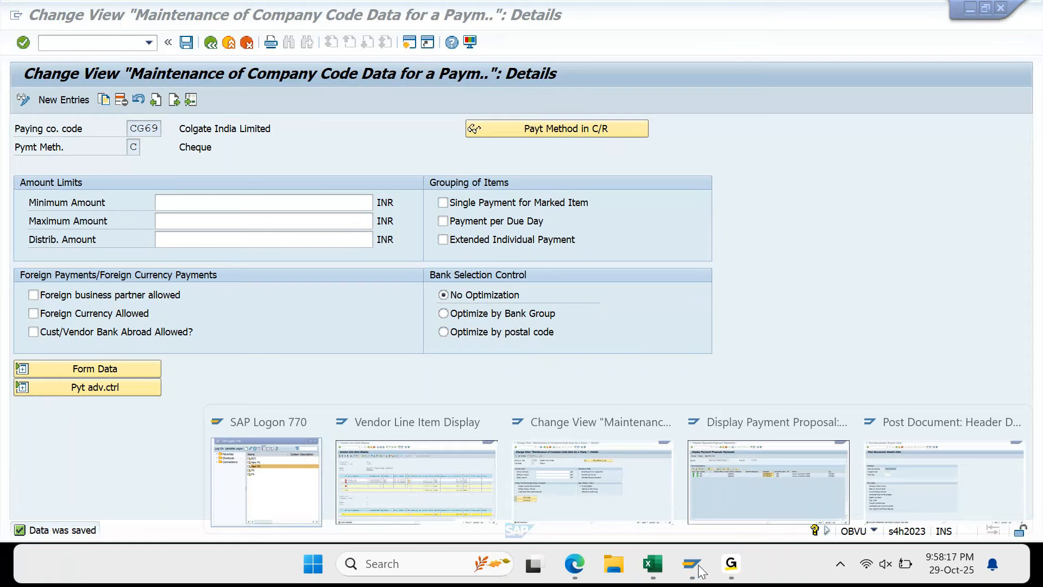
pyautogui.click(766, 496)
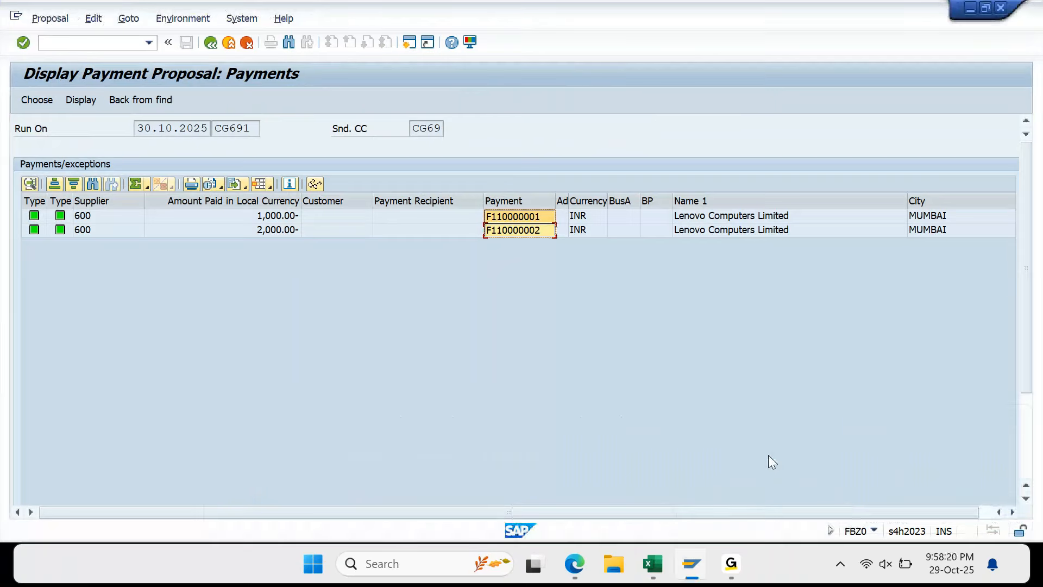
pyautogui.press('F3')
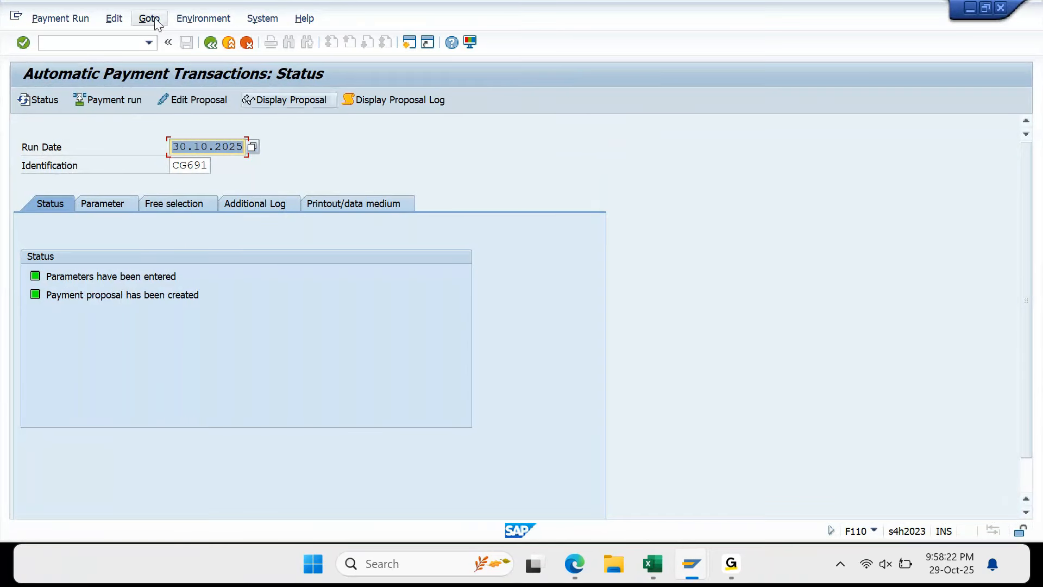
pyautogui.click(115, 18)
pyautogui.moveTo(157, 55)
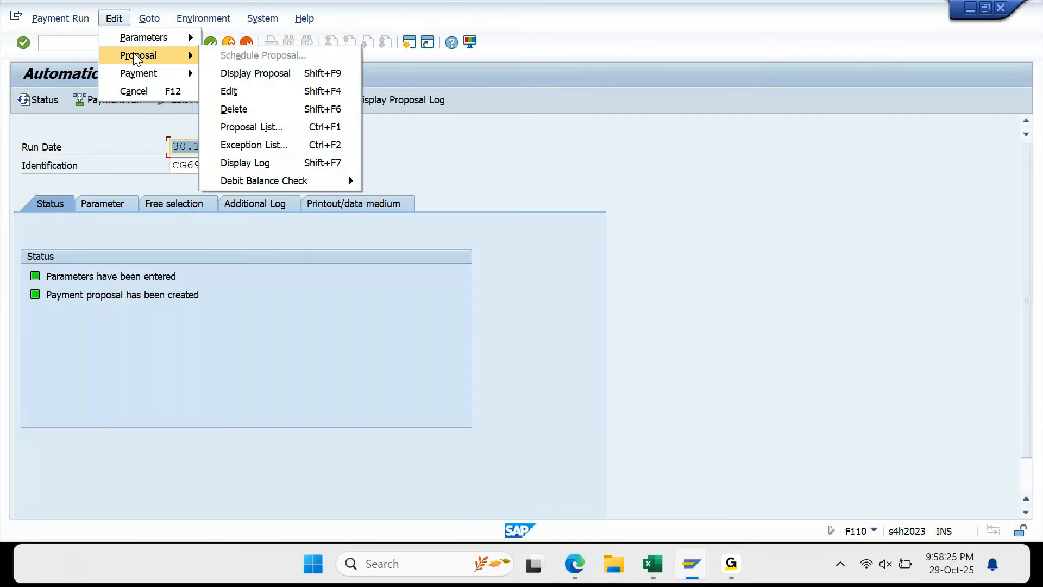
pyautogui.click(252, 108)
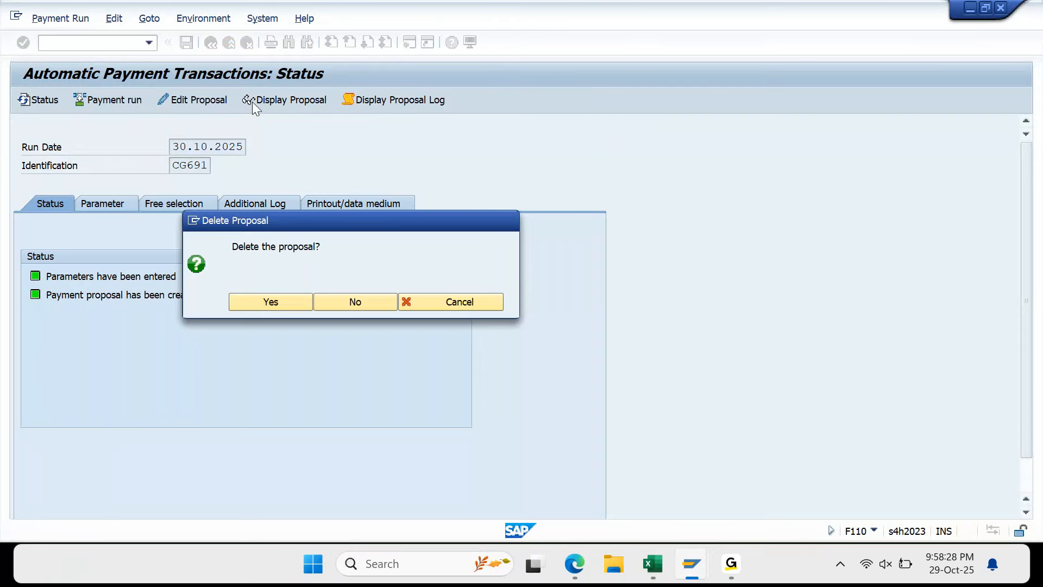
pyautogui.press('Return')
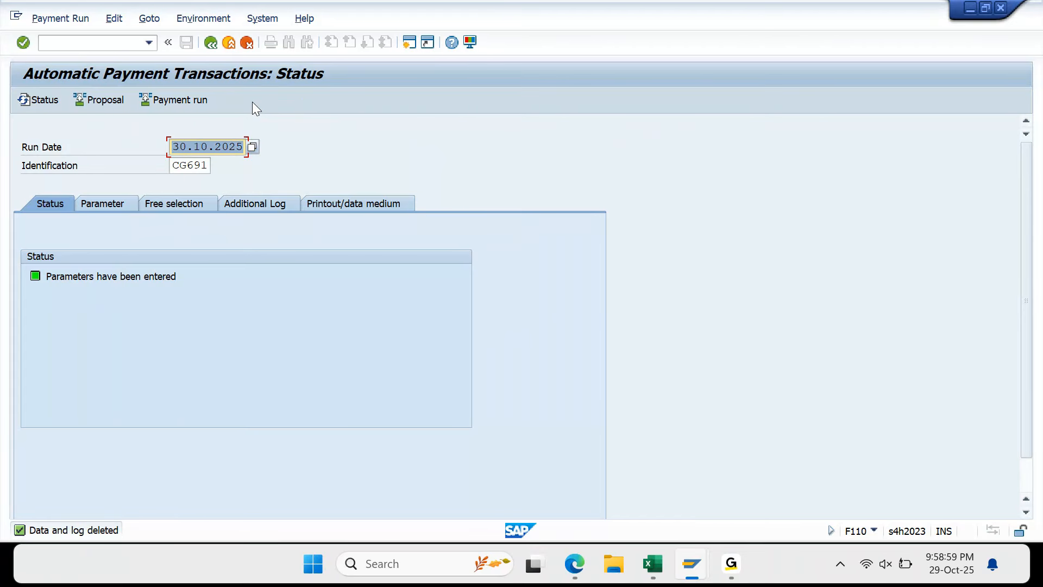
pyautogui.press('Return')
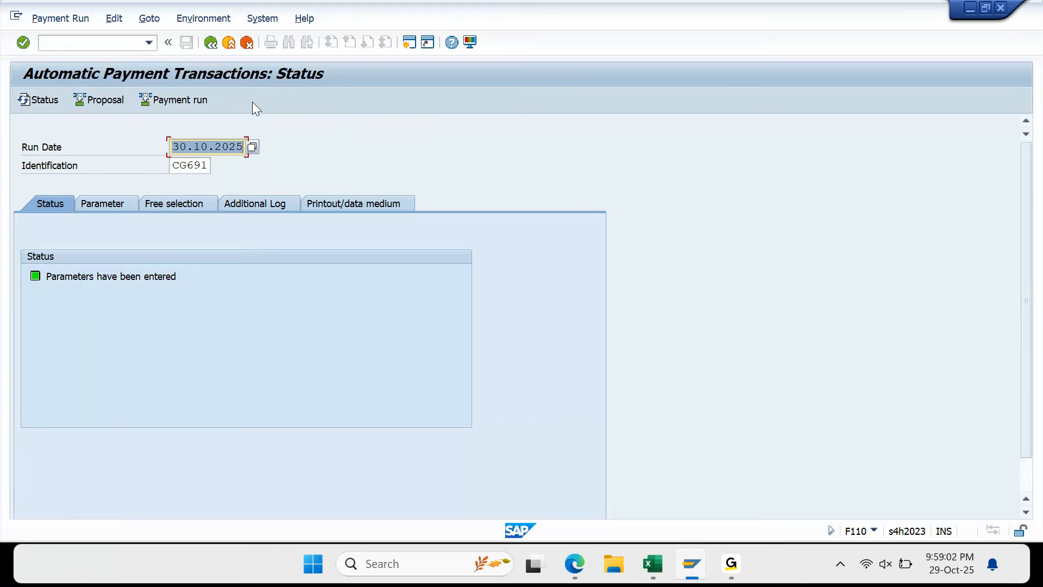
# Schedule a new payment proposal for run CG691 to start immediately and display the resulting proposal
pyautogui.click(119, 102)
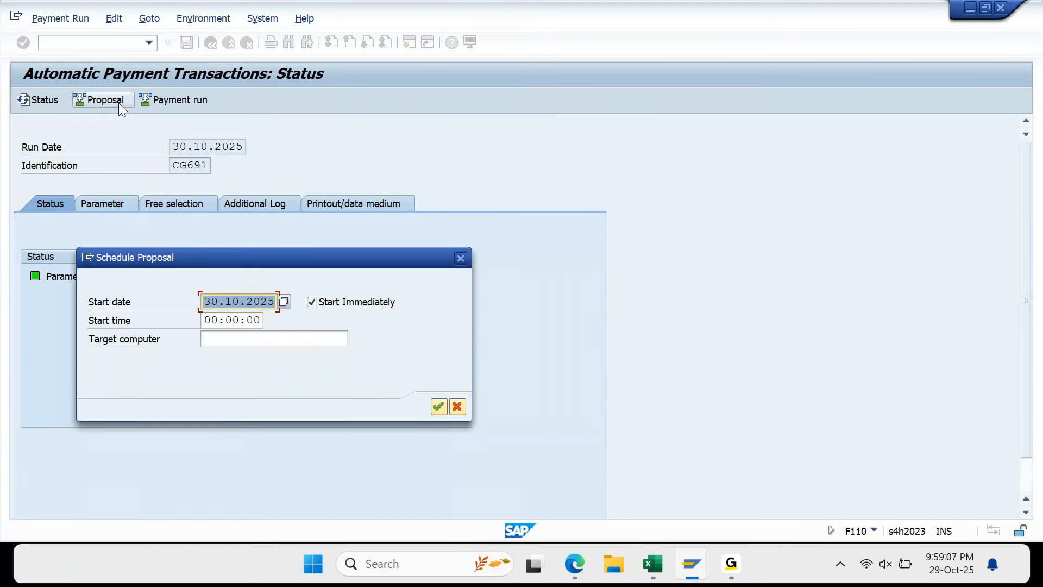
pyautogui.click(436, 408)
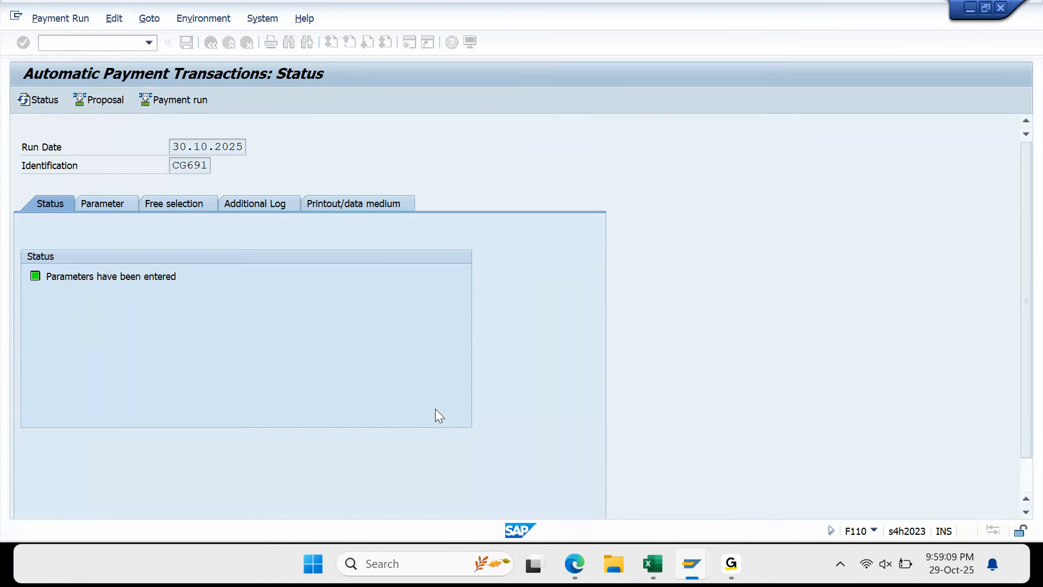
pyautogui.press('Return')
pyautogui.press('Return')
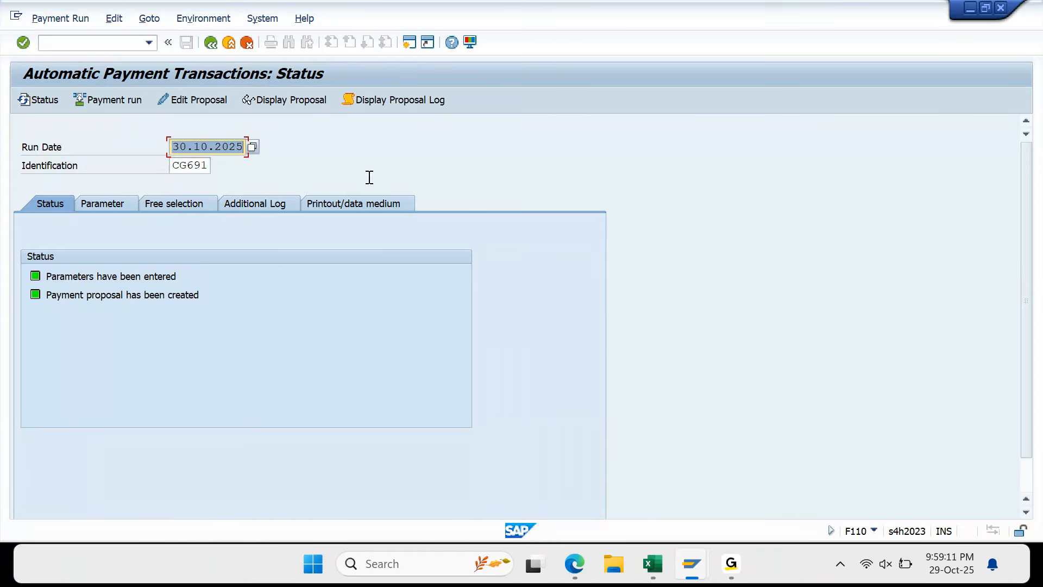
pyautogui.click(308, 103)
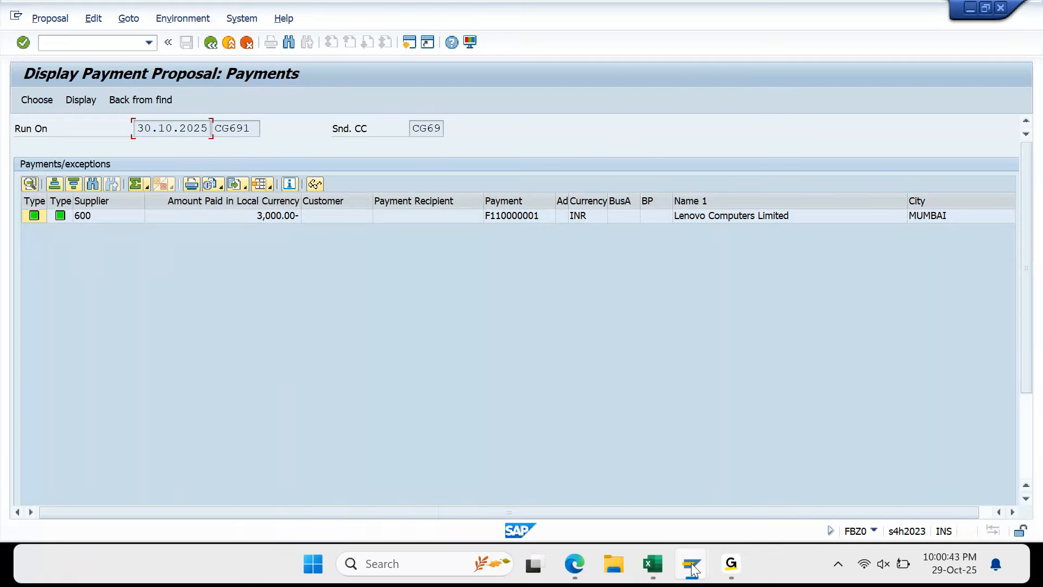
# Enter a minimum amount of 5000 INR in company code CG69's cheque payment method settings
pyautogui.moveTo(691, 563)
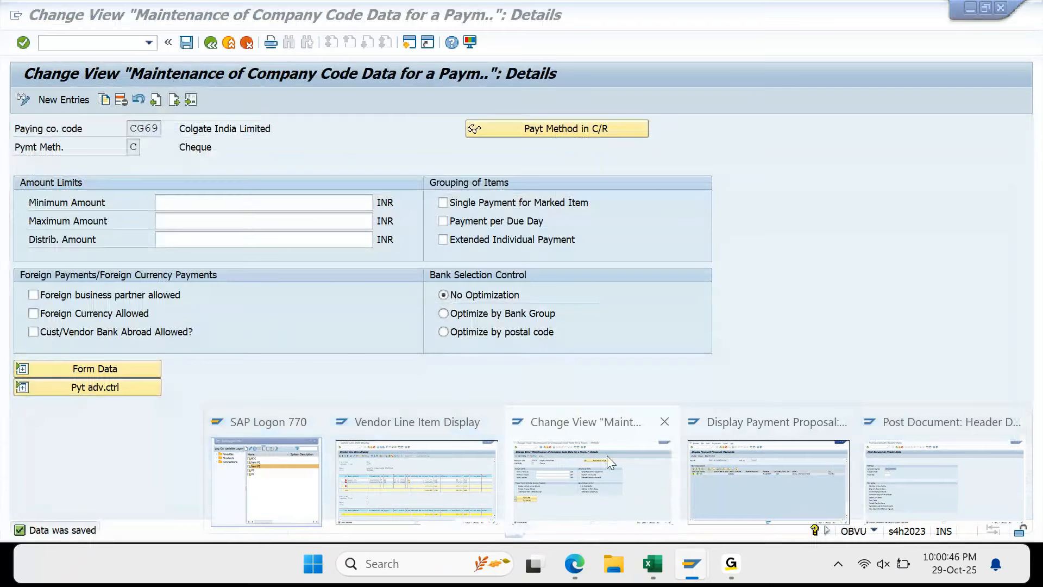
pyautogui.click(607, 455)
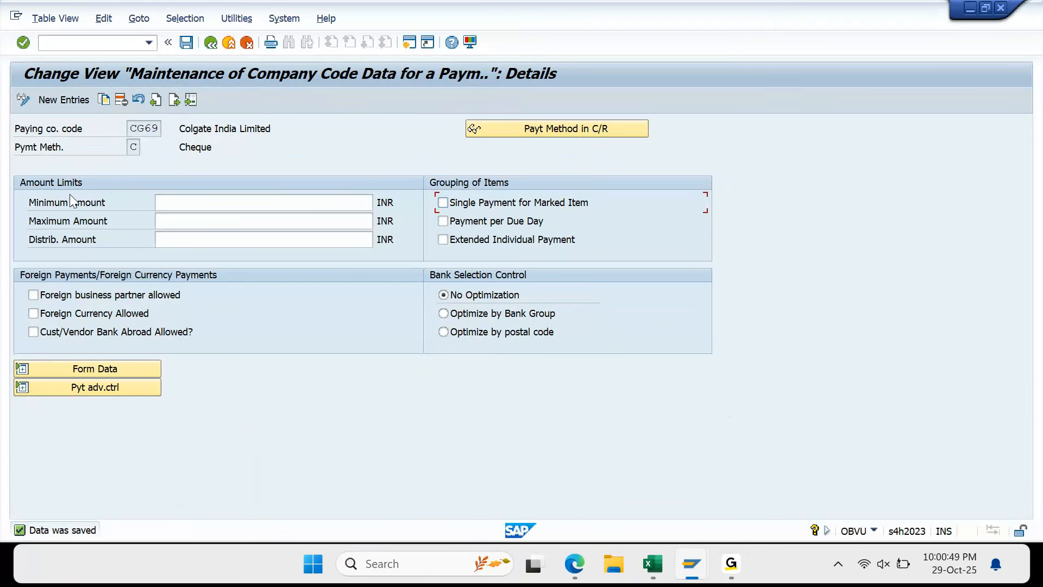
pyautogui.click(198, 202)
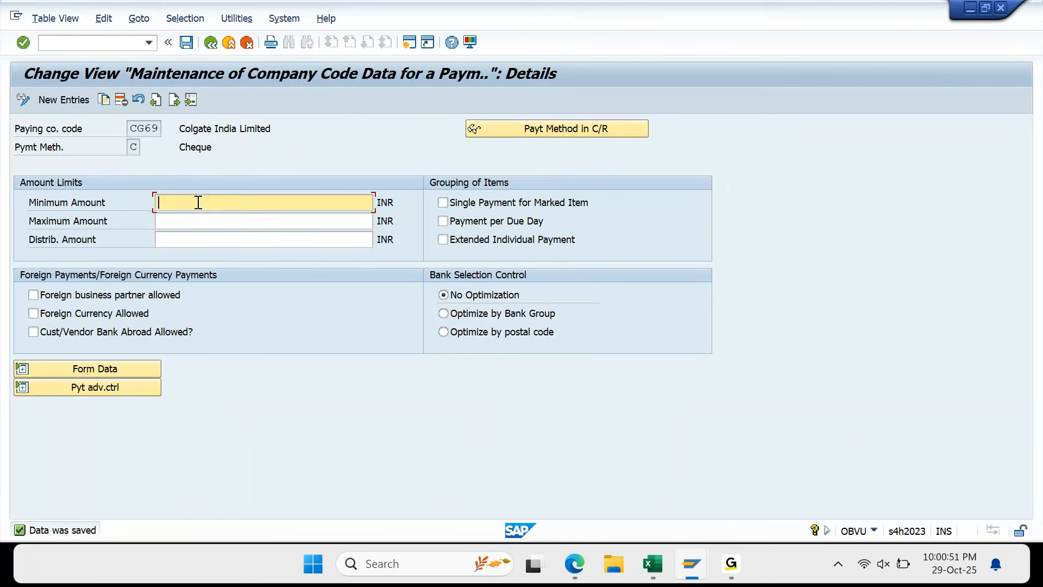
pyautogui.write('5000')
pyautogui.press('Return')
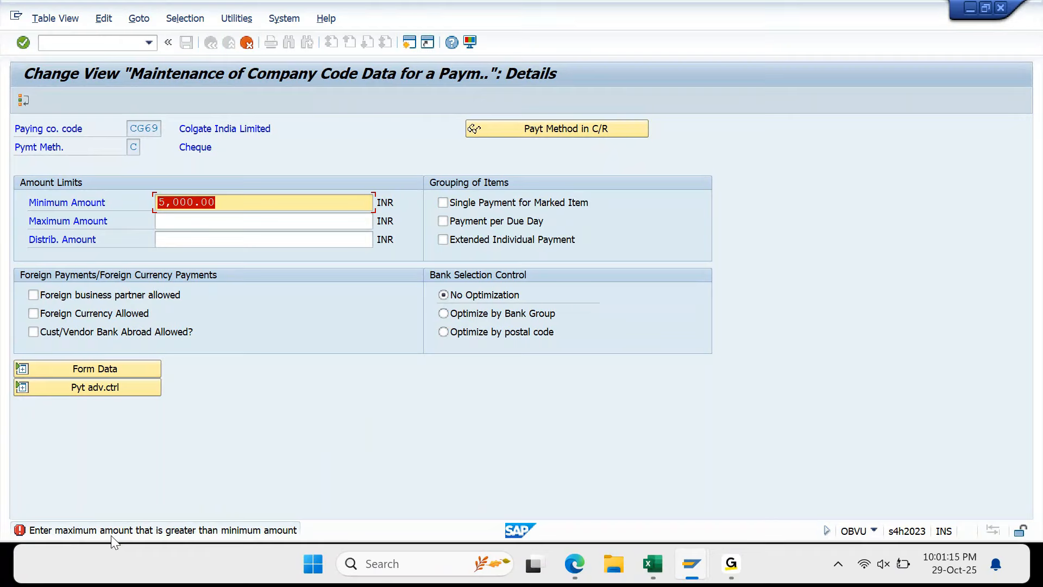
pyautogui.click(226, 226)
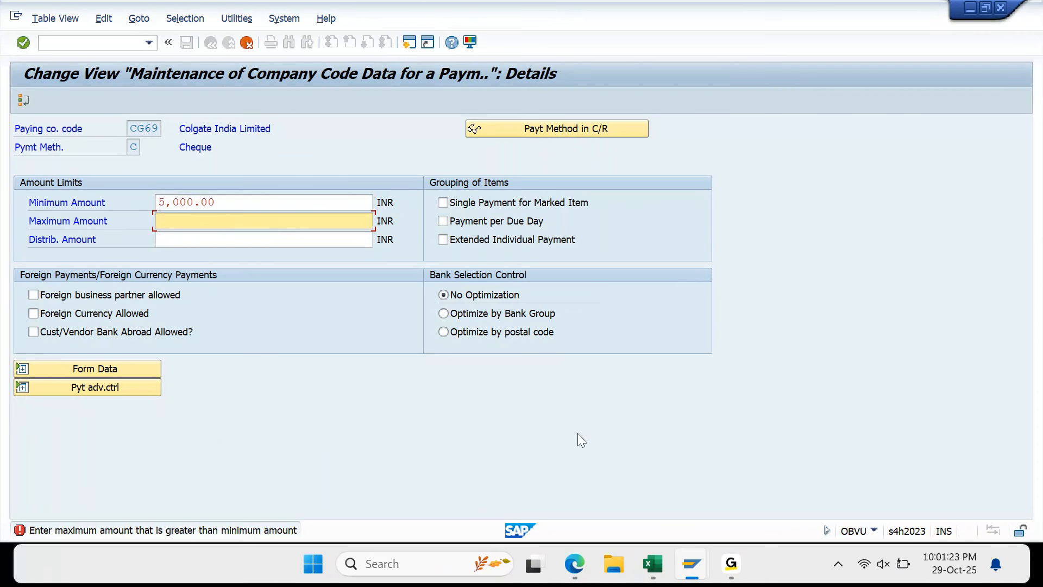
# Switch to Excel and enter 500 in D2080 and 0 in E2080, below the Case 2 entries
pyautogui.click(652, 563)
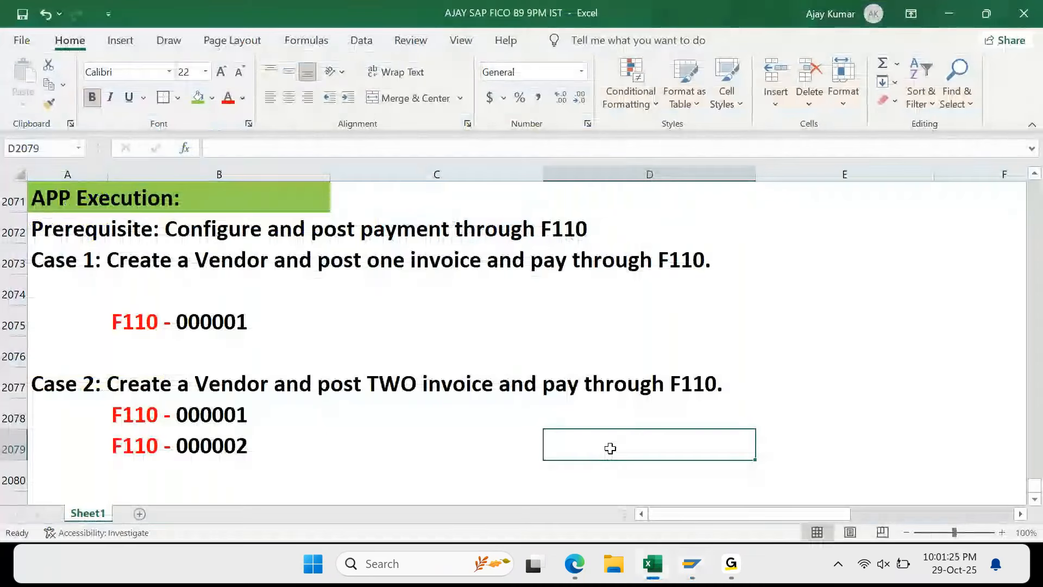
pyautogui.scroll(-1, 610, 448)
pyautogui.write('500')
pyautogui.press('Tab')
pyautogui.write('0')
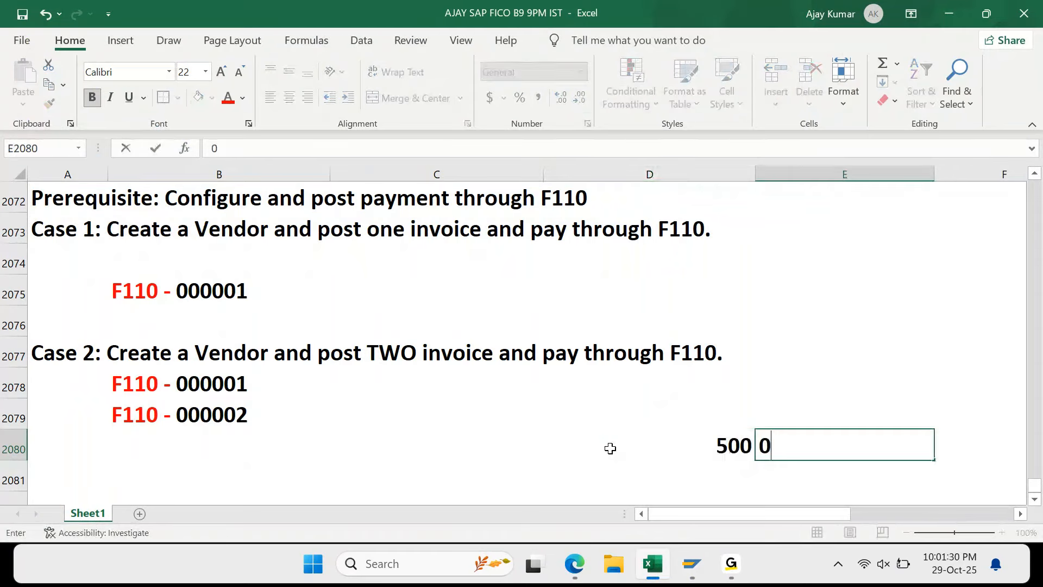
pyautogui.press('Return')
# Fill cells D2080:E2080 with green and centre their values
pyautogui.click(610, 447)
pyautogui.hotkey('shift', 'Right')
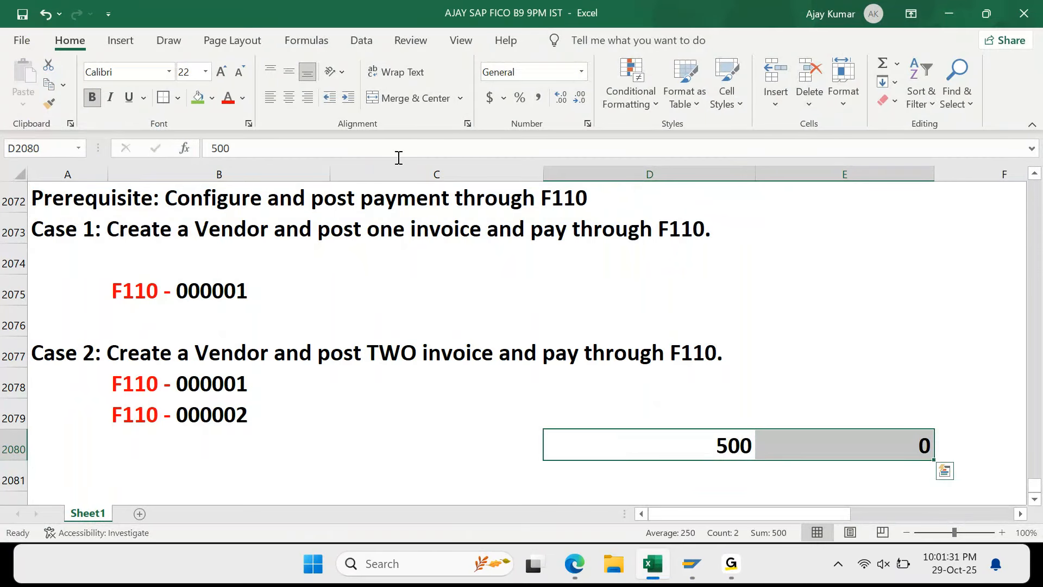
pyautogui.click(199, 102)
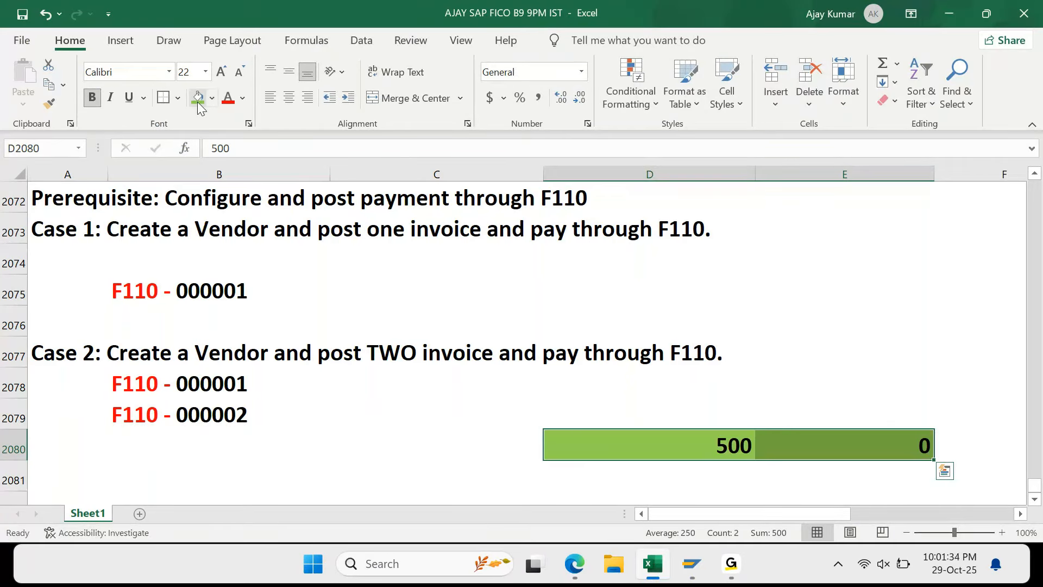
pyautogui.click(289, 98)
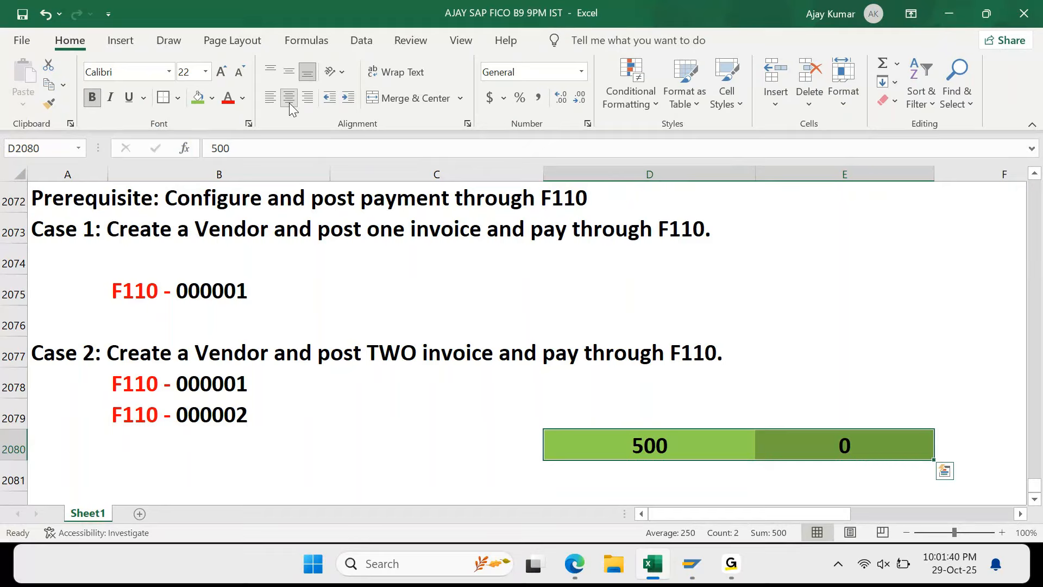
# Return to SAP, set the cheque payment method's maximum amount to 999999999 INR, and save the amount limits
pyautogui.hotkey('alt', 'Tab')
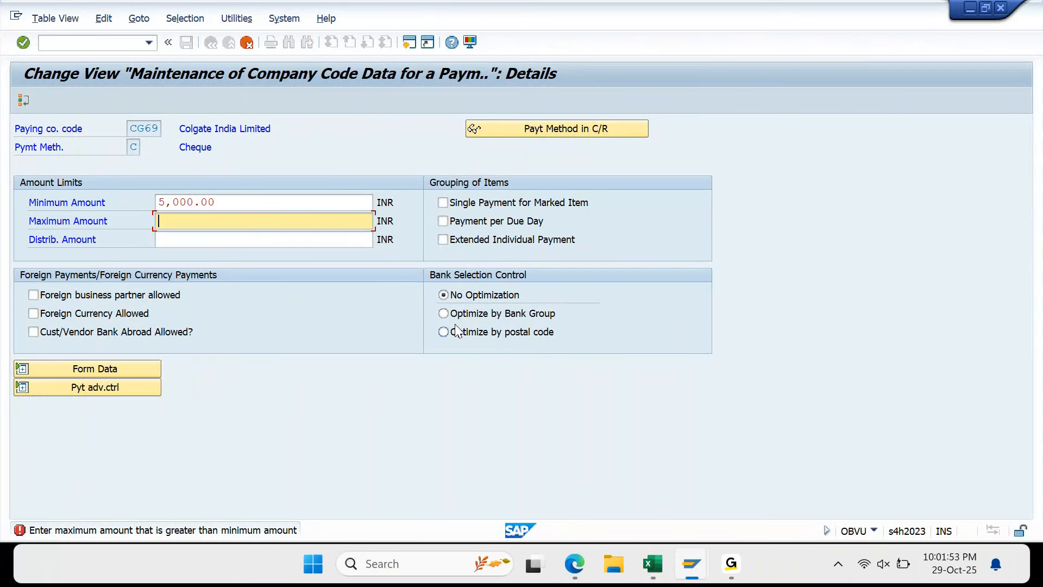
pyautogui.moveTo(216, 202); pyautogui.dragTo(99, 224)
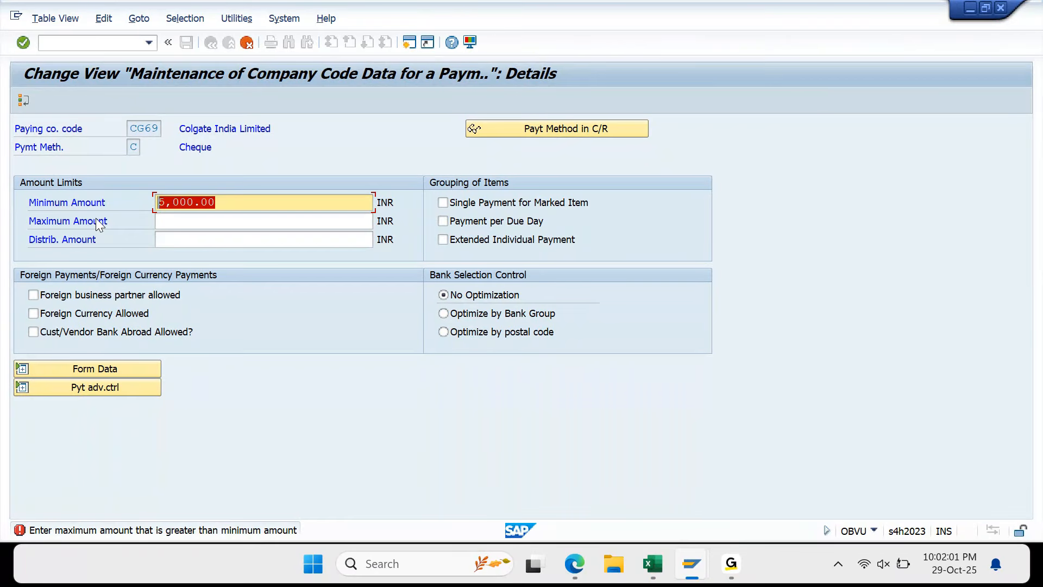
pyautogui.press('Tab')
pyautogui.write('999999999')
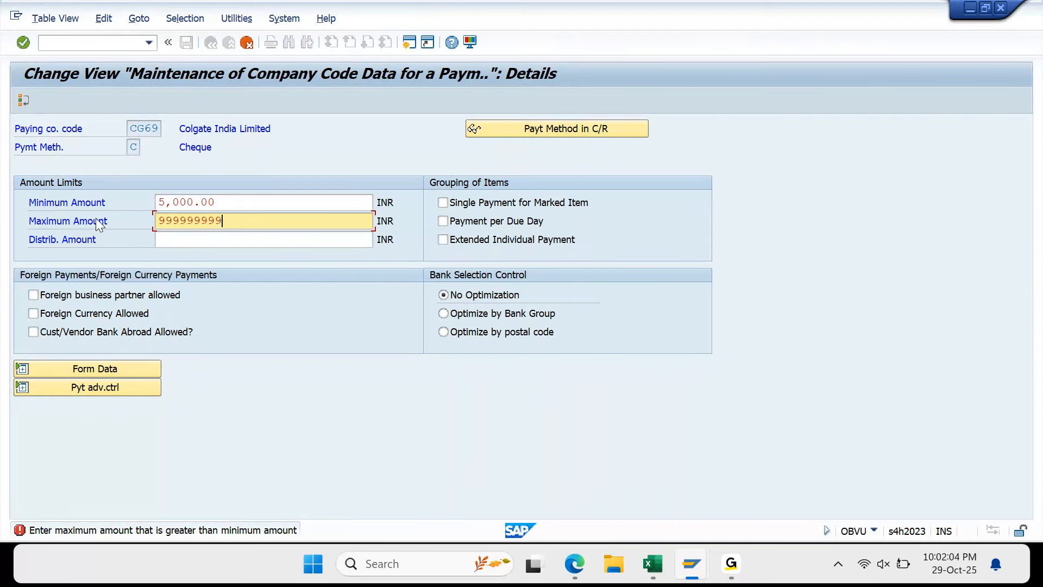
pyautogui.press('Return')
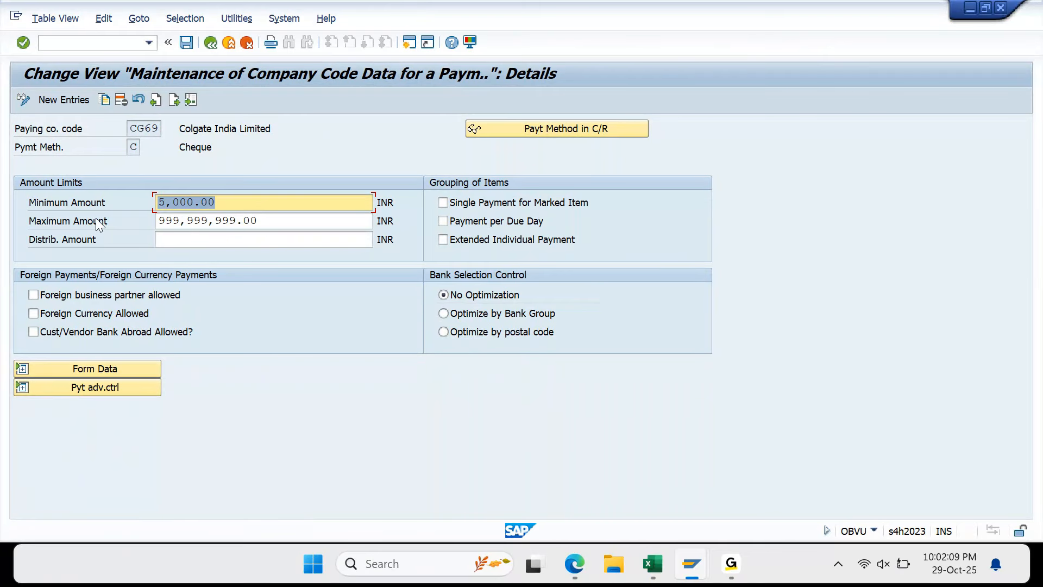
pyautogui.hotkey('ctrl', 's')
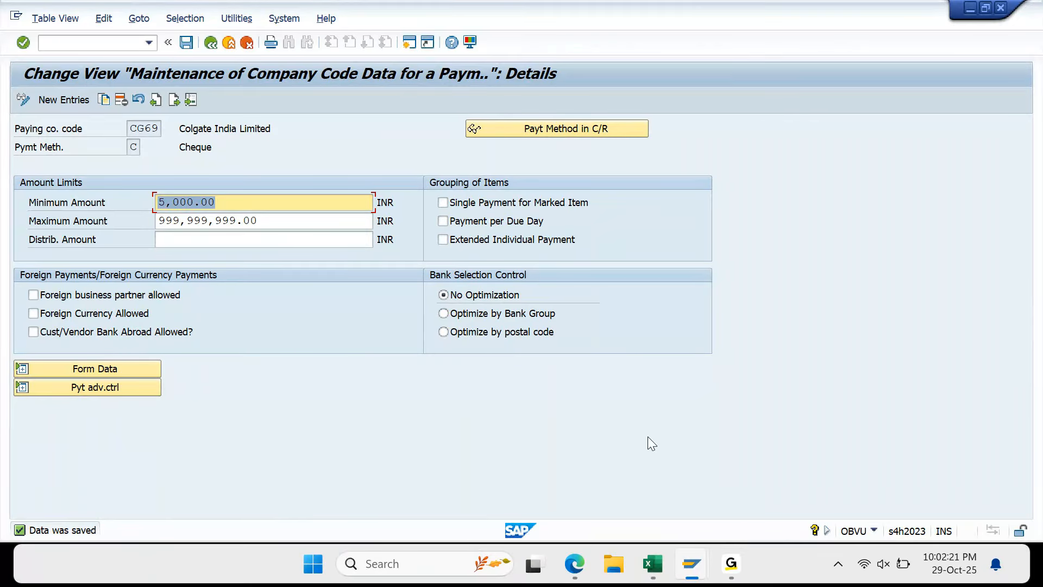
# Switch to the Vendor Line Item Display and review the vendor's invoices in company code CG69
pyautogui.click(704, 561)
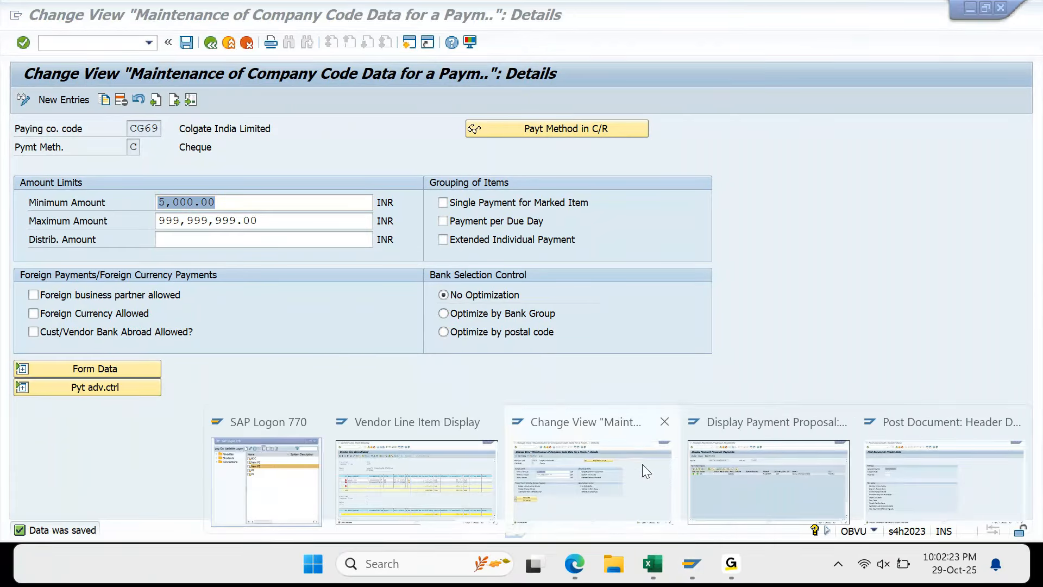
pyautogui.click(440, 474)
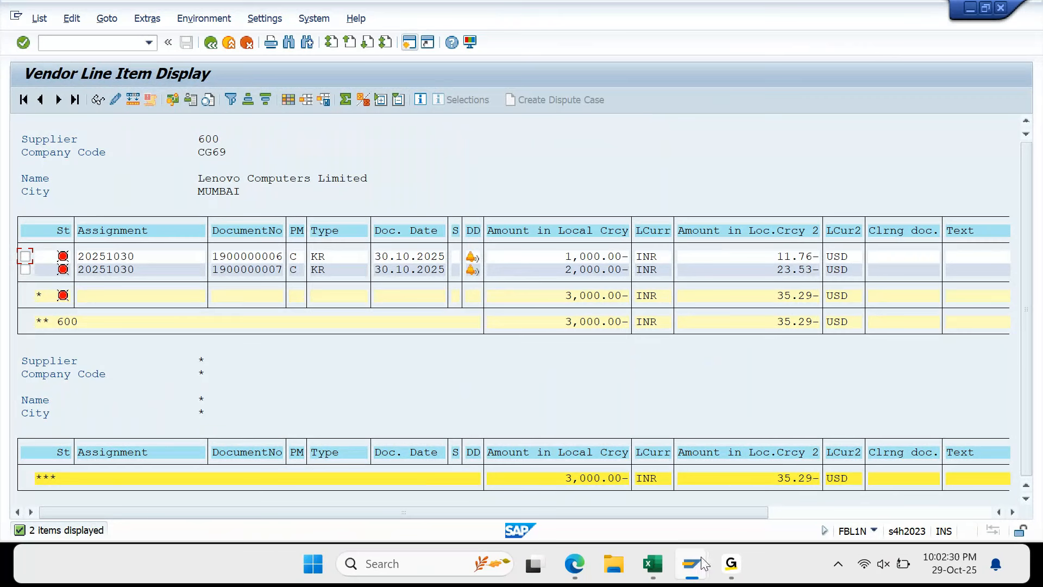
# Return to the F110 proposal display and delete the payment proposal for run CG691 dated 30.10.2025
pyautogui.moveTo(704, 564)
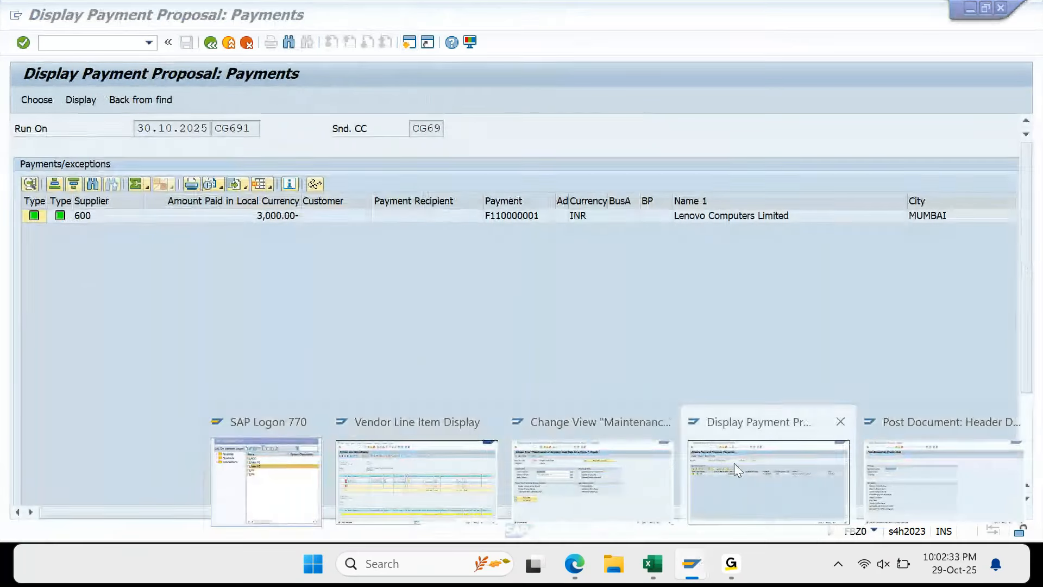
pyautogui.click(736, 466)
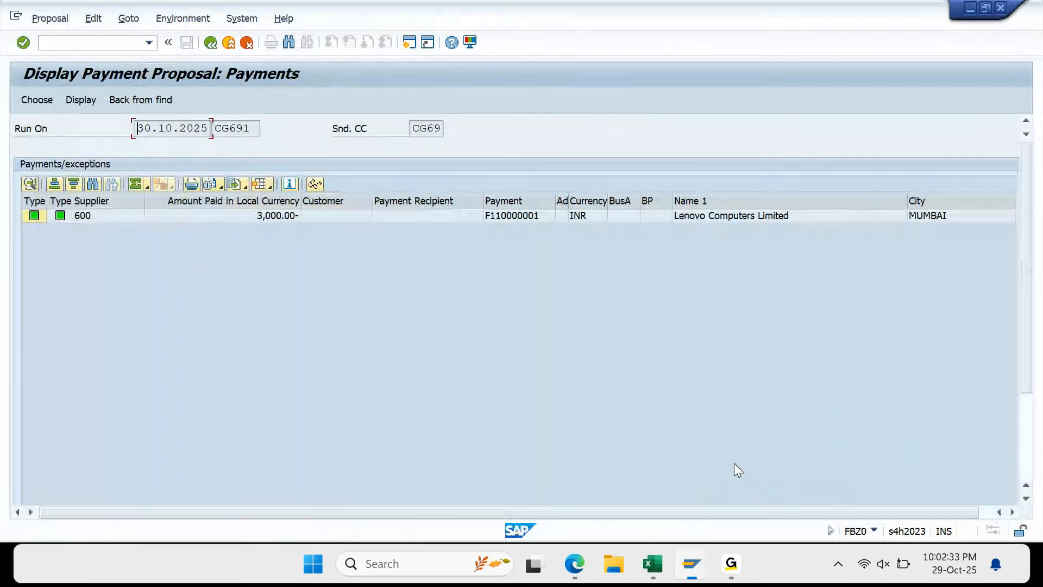
pyautogui.press('F3')
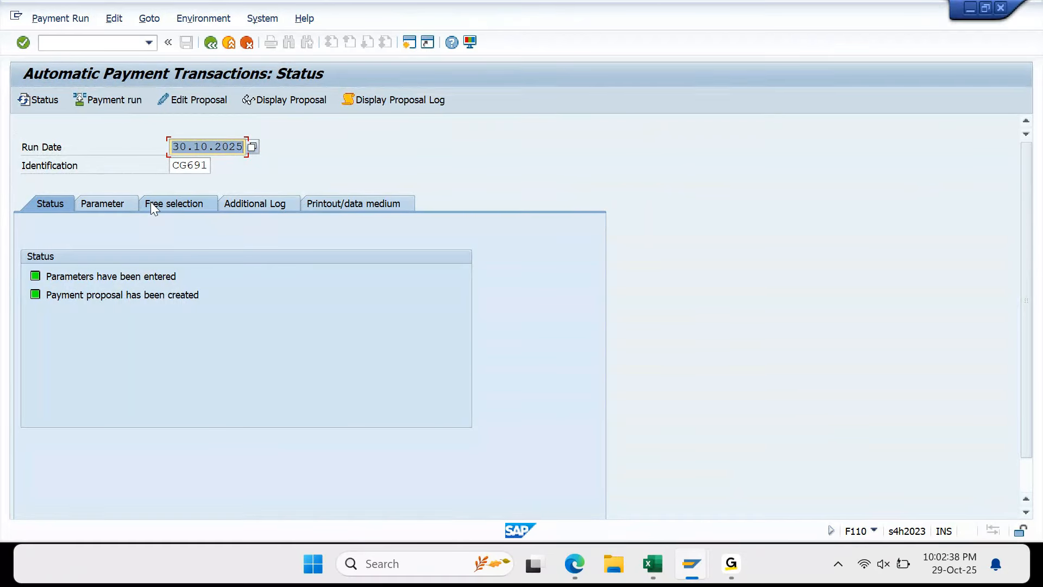
pyautogui.click(113, 20)
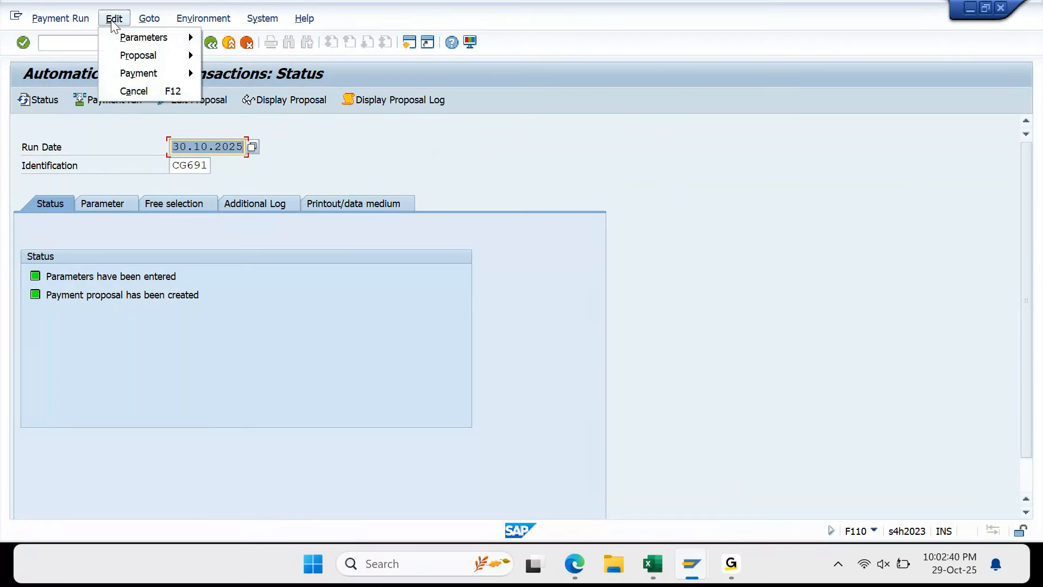
pyautogui.moveTo(147, 55)
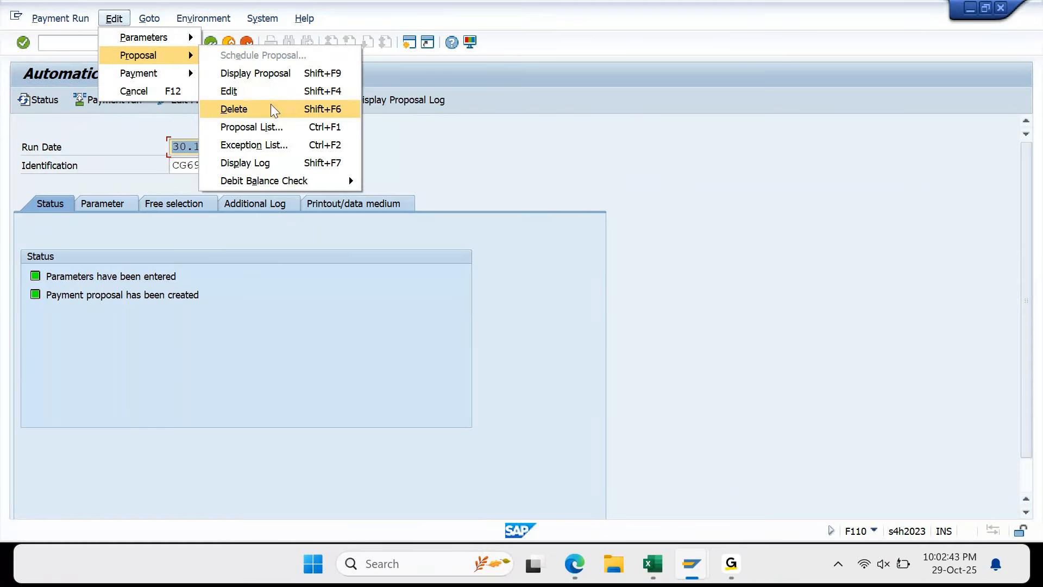
pyautogui.click(271, 109)
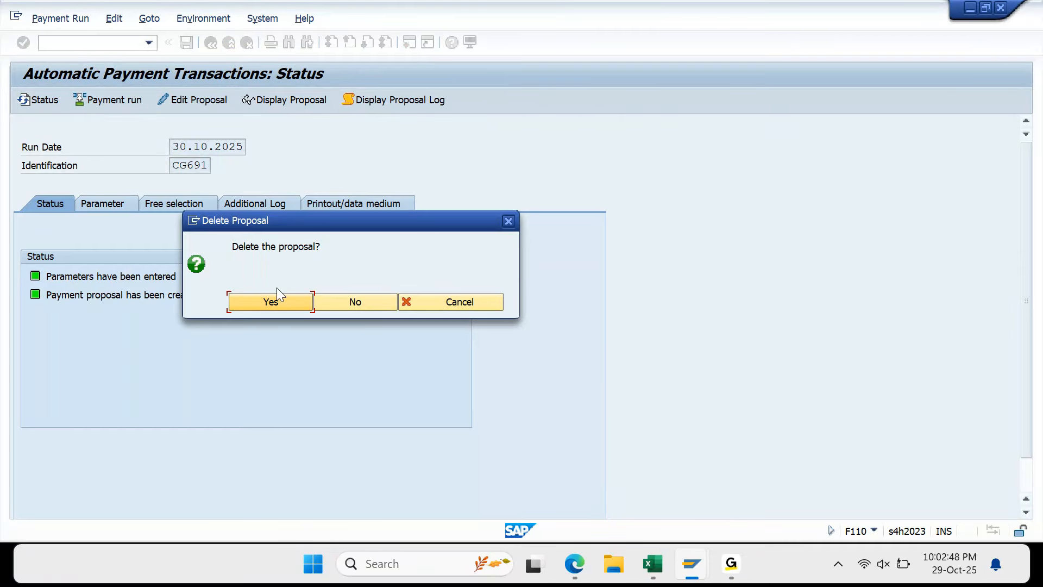
pyautogui.click(279, 303)
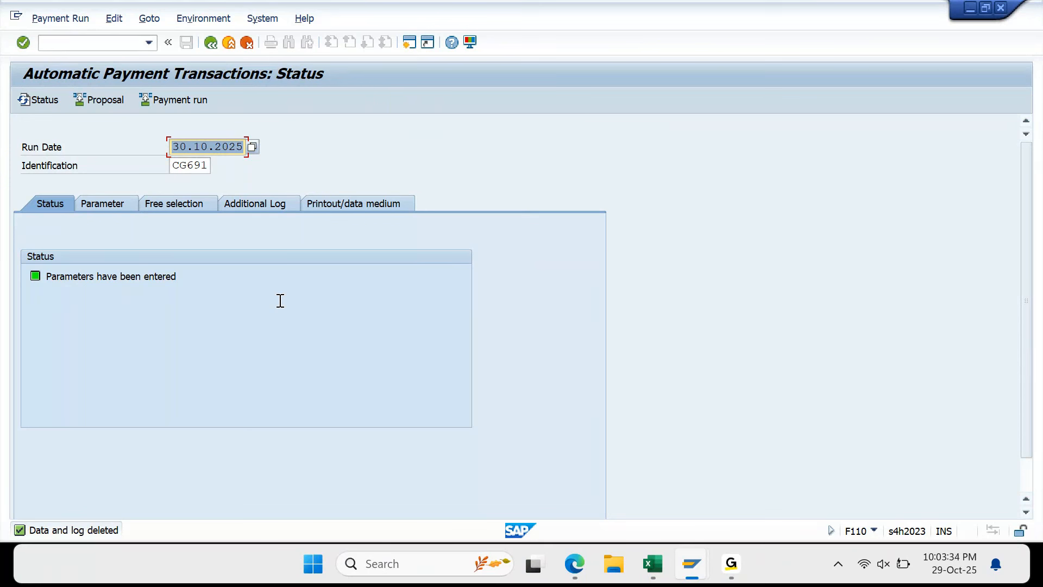
# Schedule a new proposal for run CG691 with an immediate start and display the resulting payment proposal
pyautogui.click(105, 104)
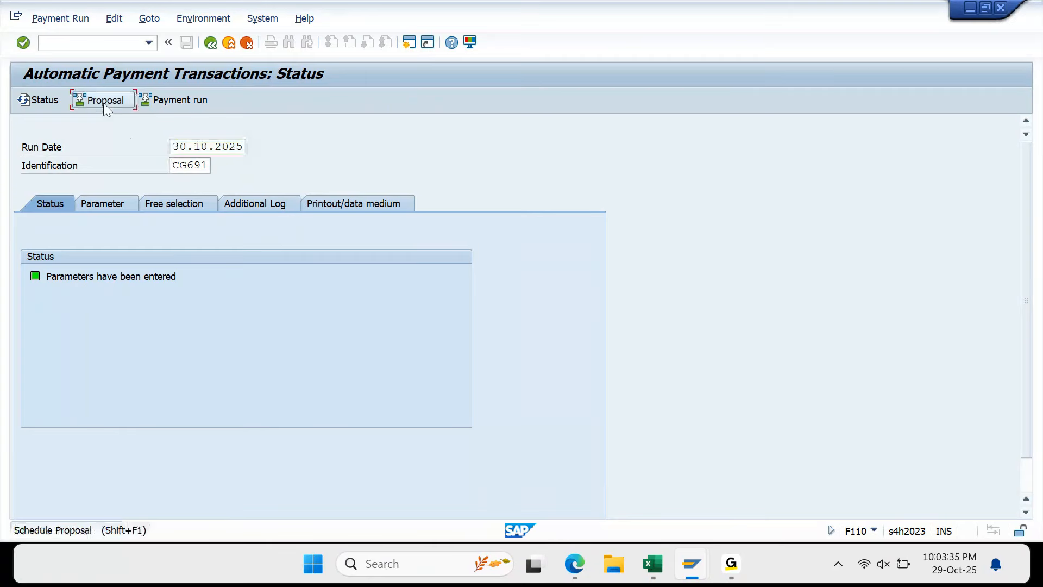
pyautogui.press('Return')
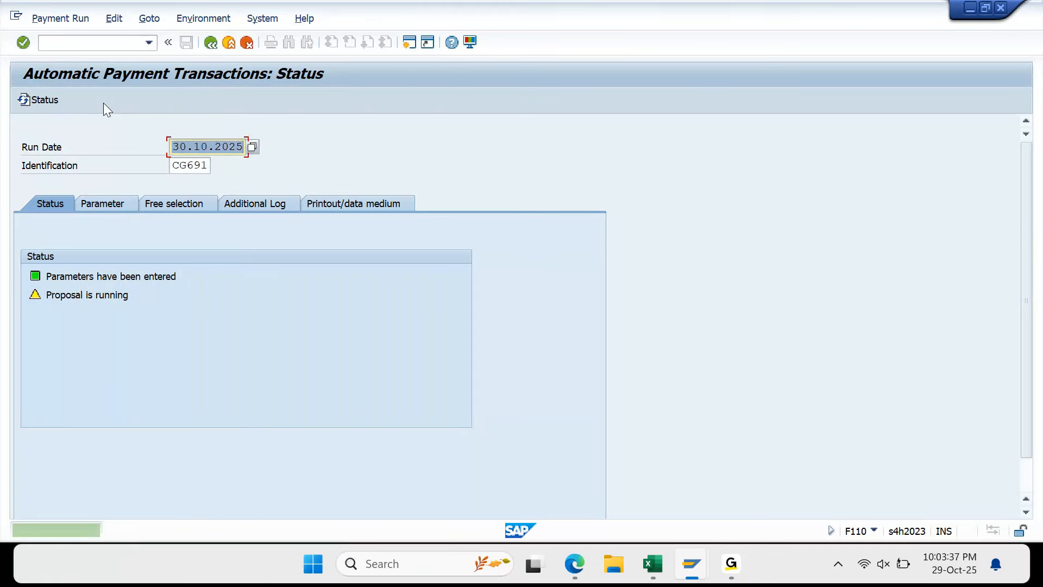
pyautogui.press('Return')
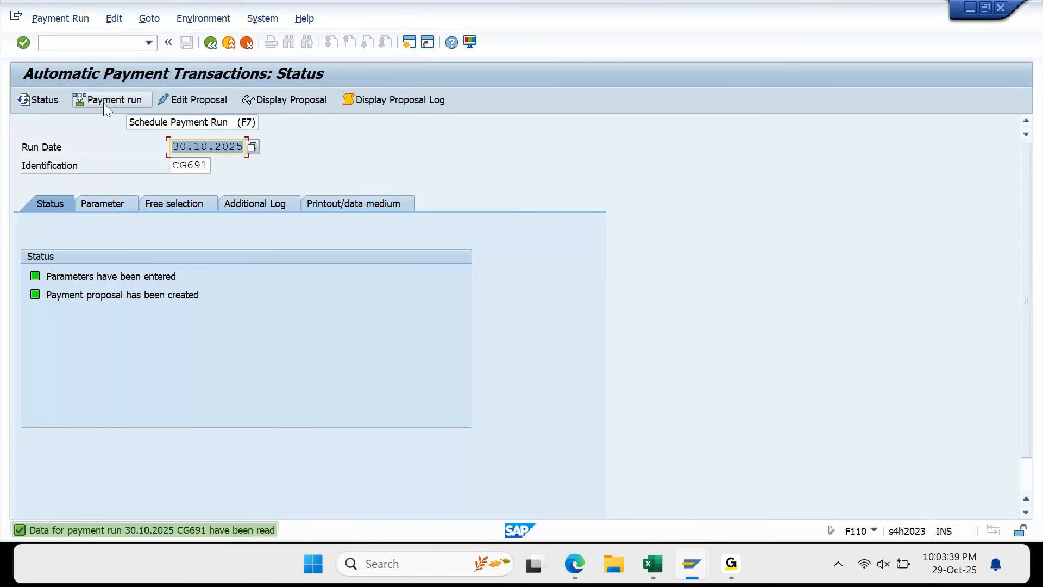
pyautogui.click(303, 102)
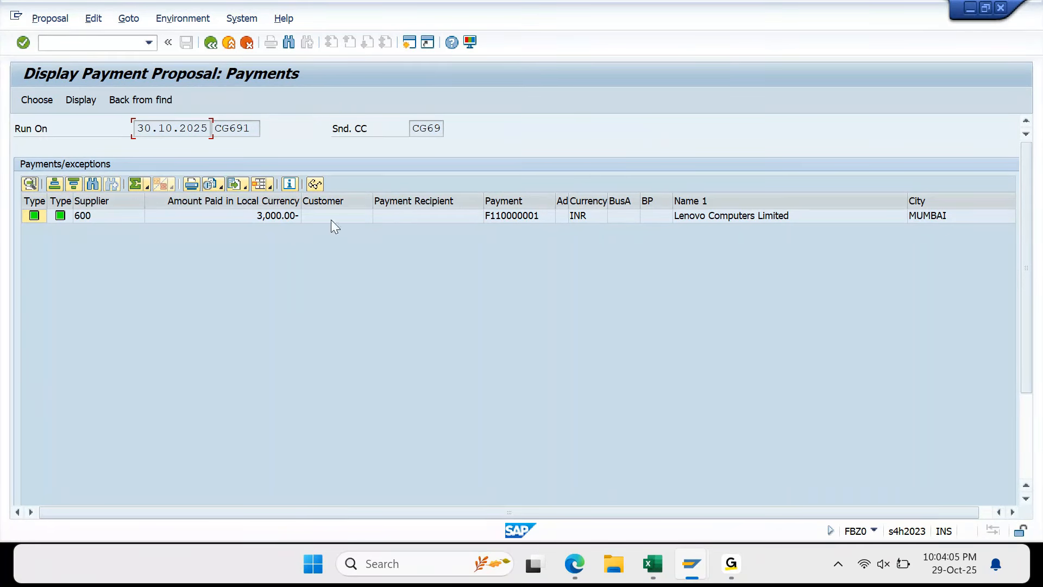
# Clear the minimum and maximum amounts of the cheque payment method for company code CG69 and save the settings
pyautogui.moveTo(699, 571)
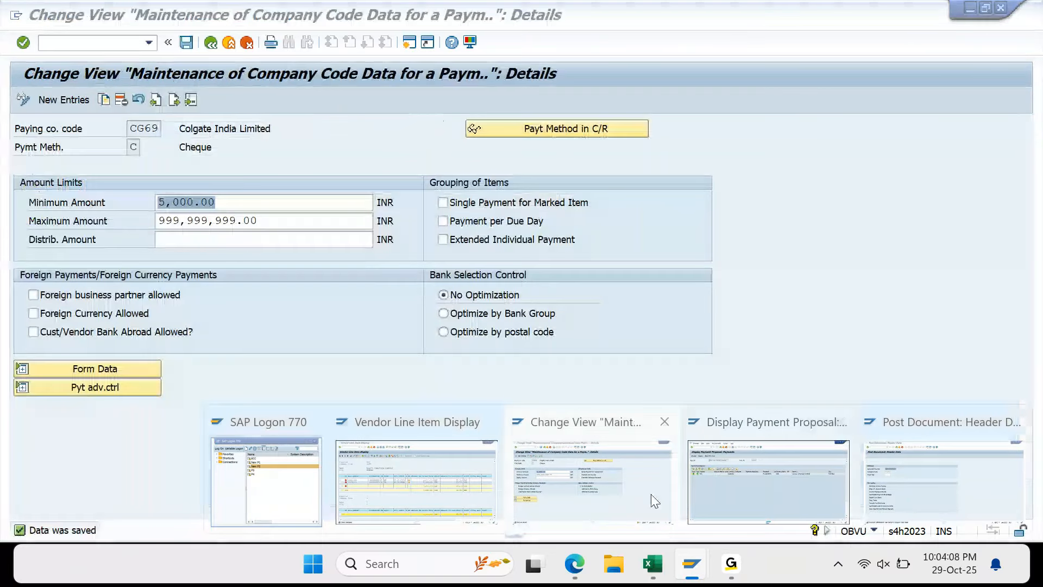
pyautogui.click(651, 493)
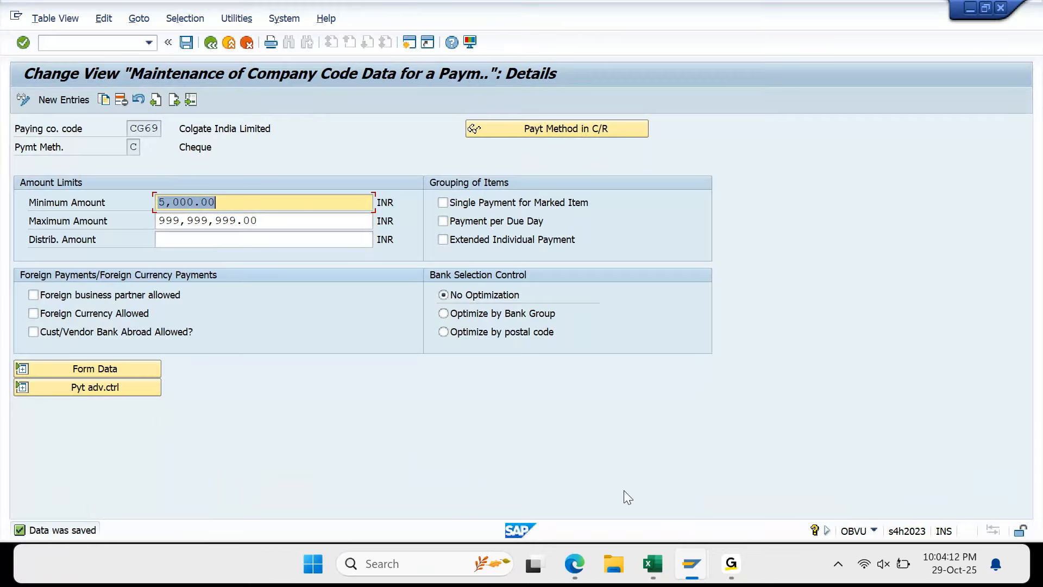
pyautogui.press('Delete')
pyautogui.press('Tab')
pyautogui.press('Delete')
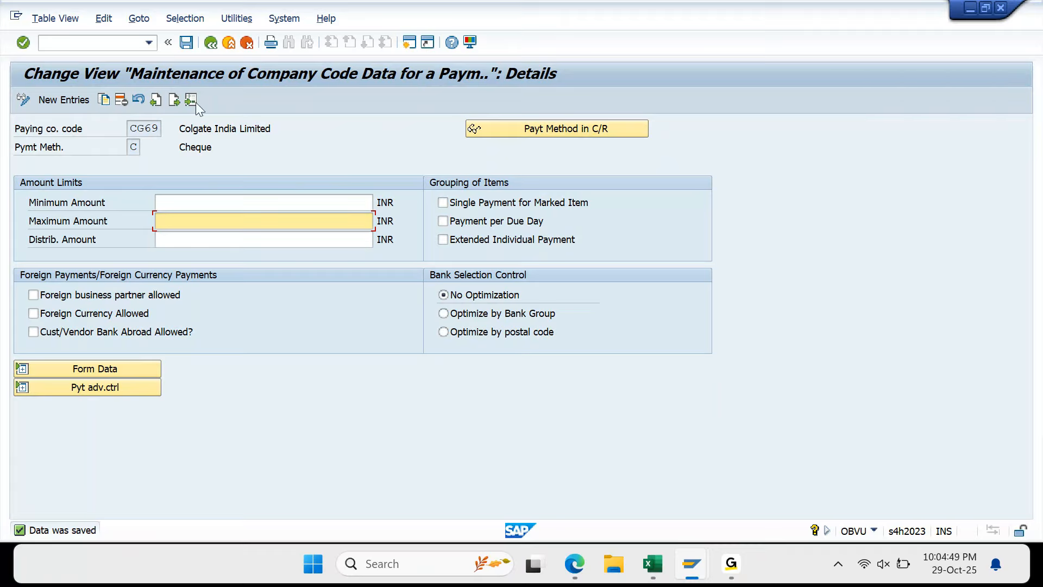
pyautogui.click(186, 42)
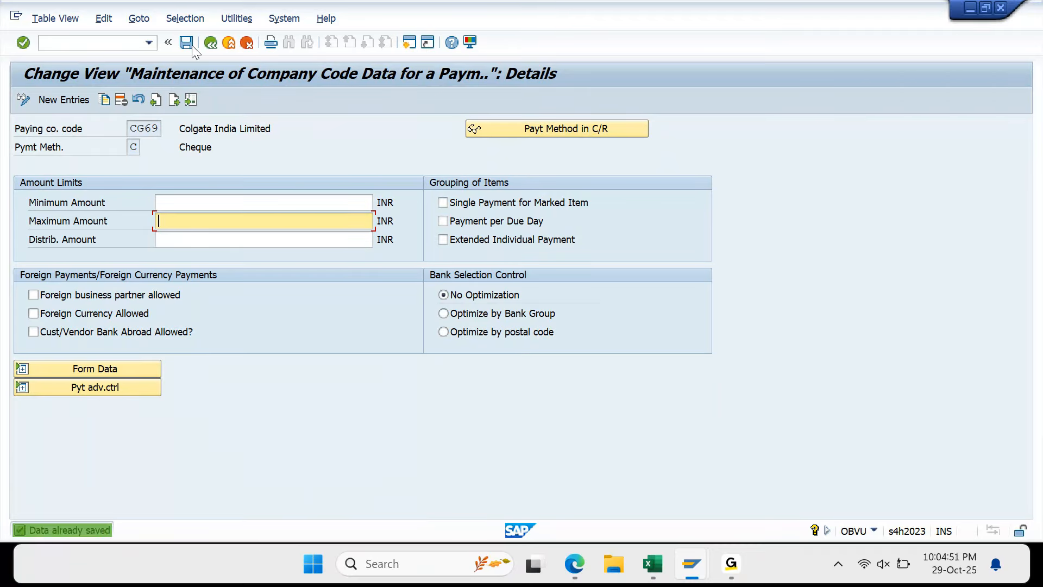
pyautogui.click(132, 132)
pyautogui.moveTo(132, 132); pyautogui.dragTo(156, 131)
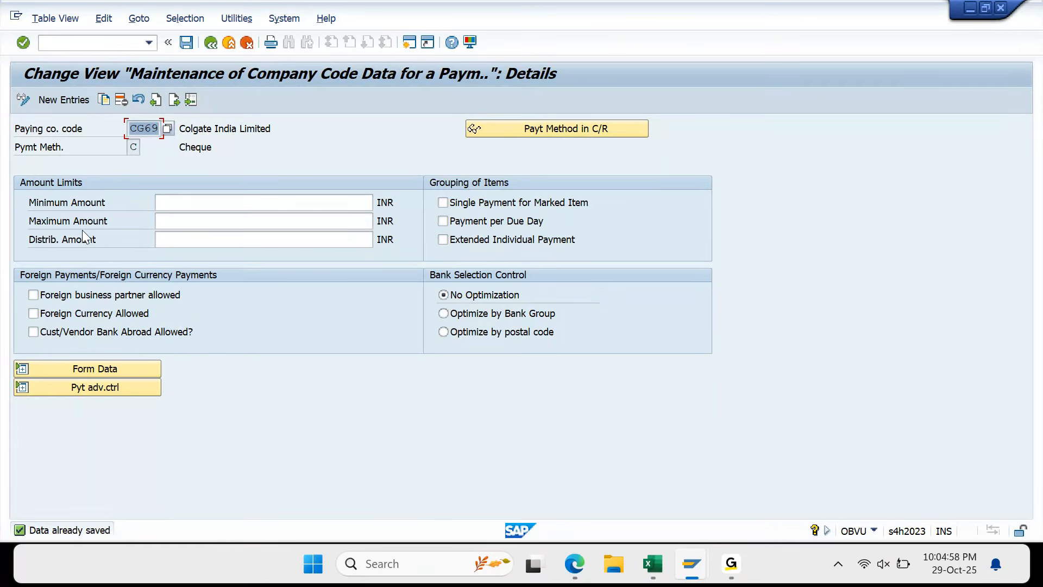
# Go back to the payment program customizing and review India's country-level settings for cheque payment method C
pyautogui.click(212, 44)
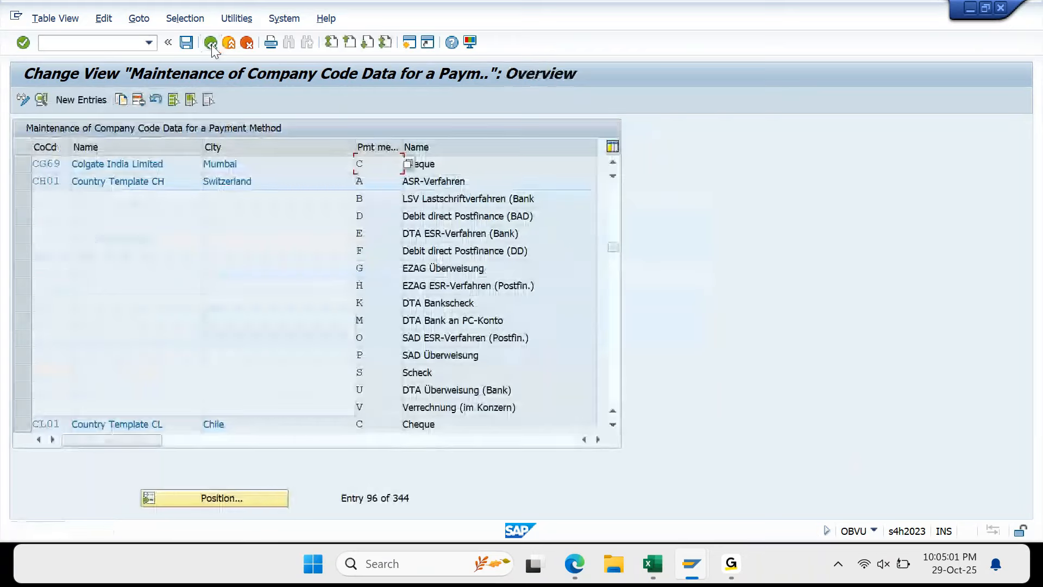
pyautogui.click(211, 44)
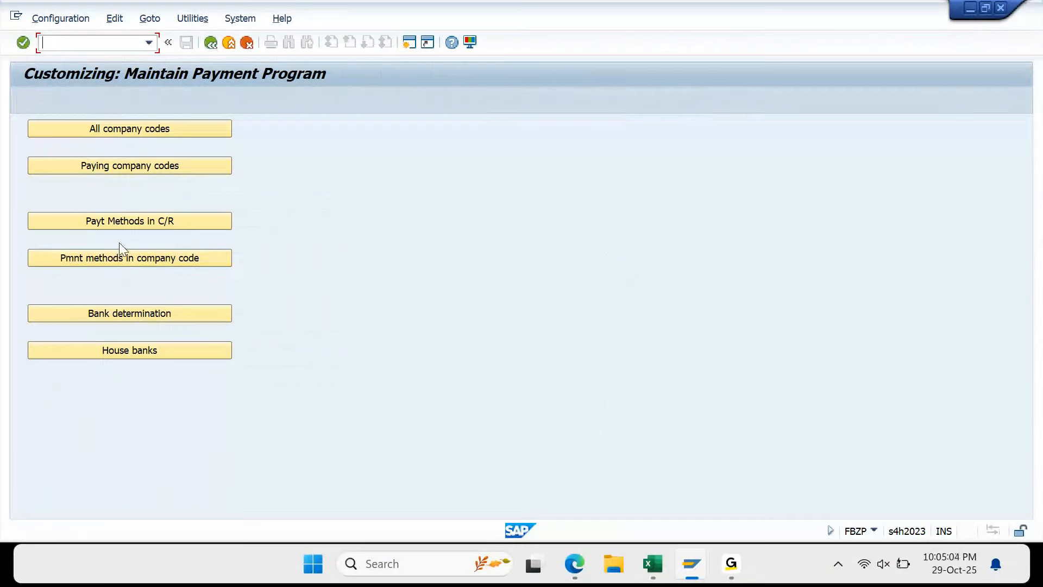
pyautogui.click(131, 224)
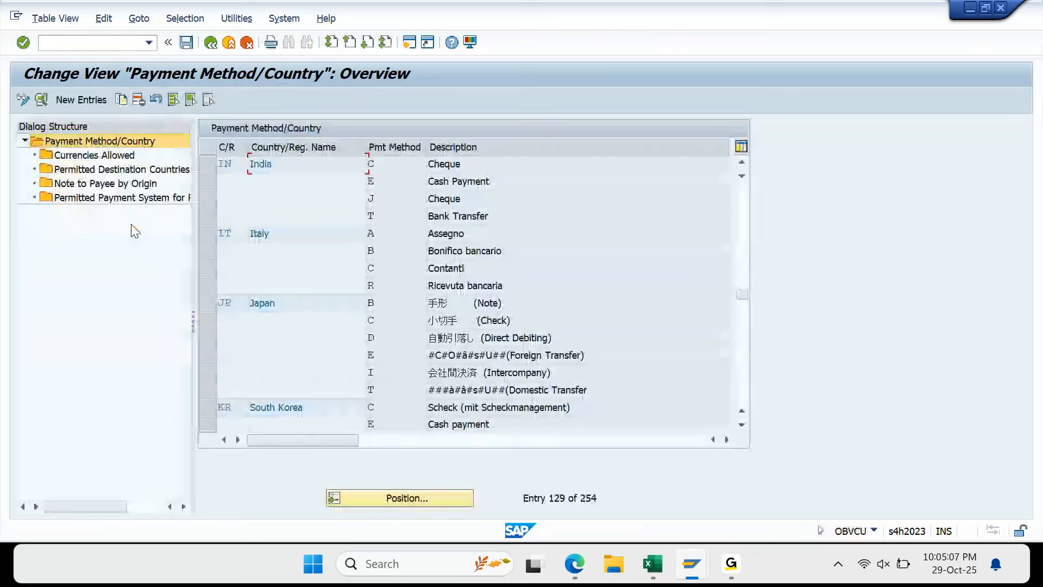
pyautogui.doubleClick(402, 163)
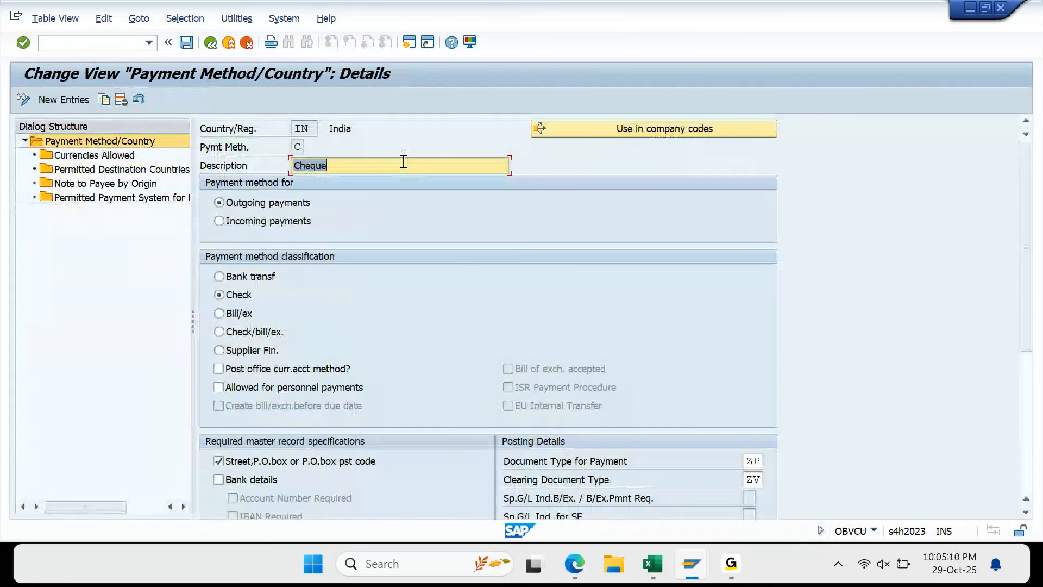
pyautogui.scroll(-2, 420, 373)
pyautogui.scroll(1, 420, 373)
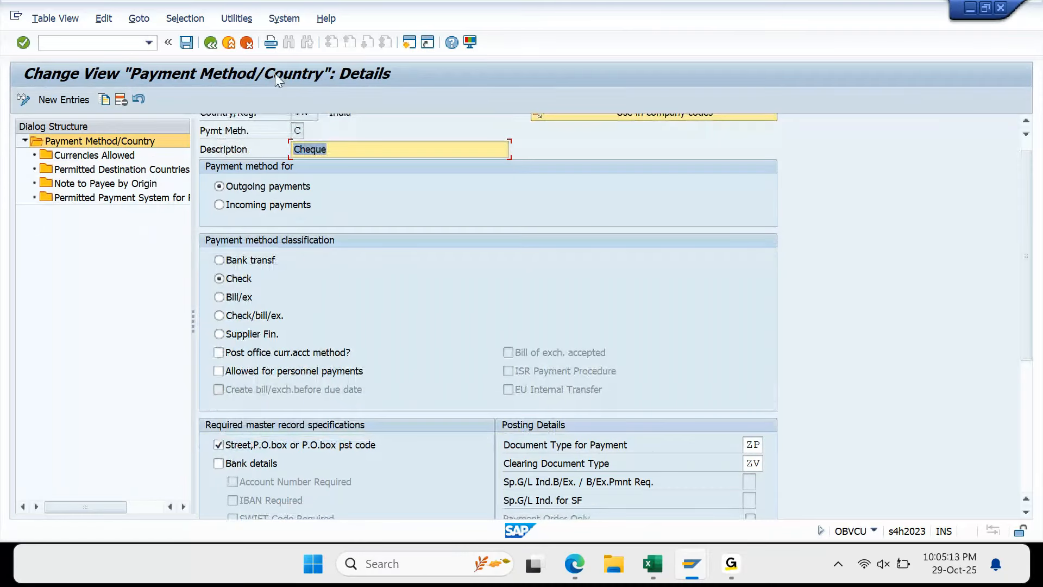
# Open the paying company code details for CG69, set the minimum amount for outgoing payment to 5000 INR, and save
pyautogui.click(214, 45)
pyautogui.click(128, 167)
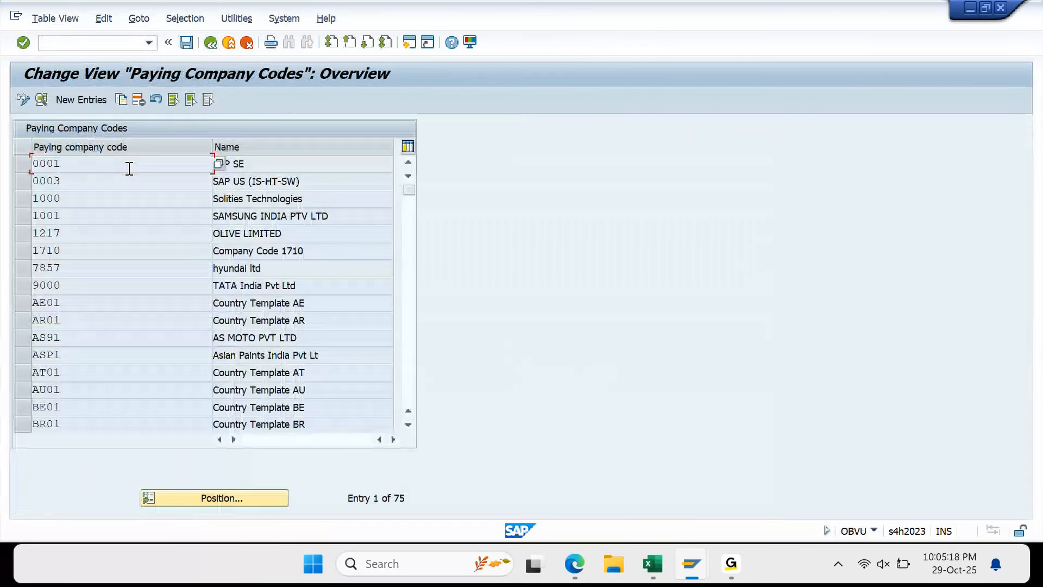
pyautogui.scroll(-2, 81, 255)
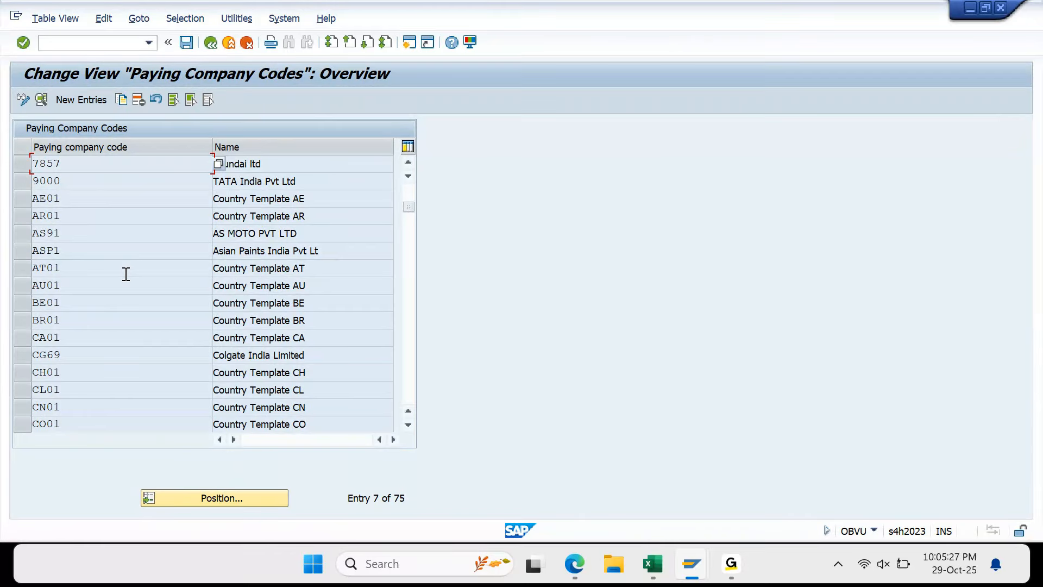
pyautogui.click(66, 356)
pyautogui.doubleClick(64, 356)
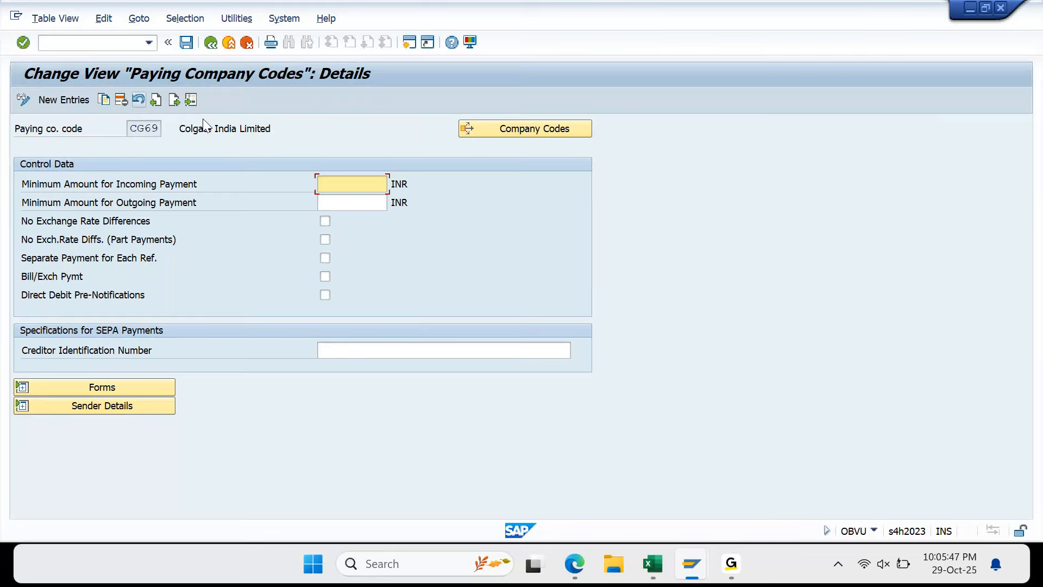
pyautogui.click(328, 201)
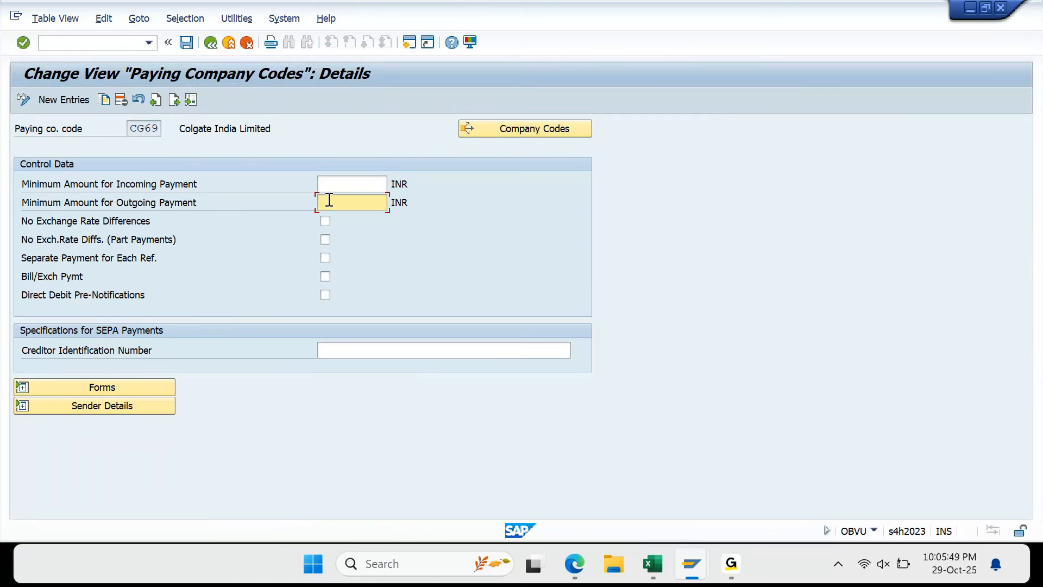
pyautogui.write('5000')
pyautogui.press('Return')
pyautogui.click(186, 48)
pyautogui.press('Return')
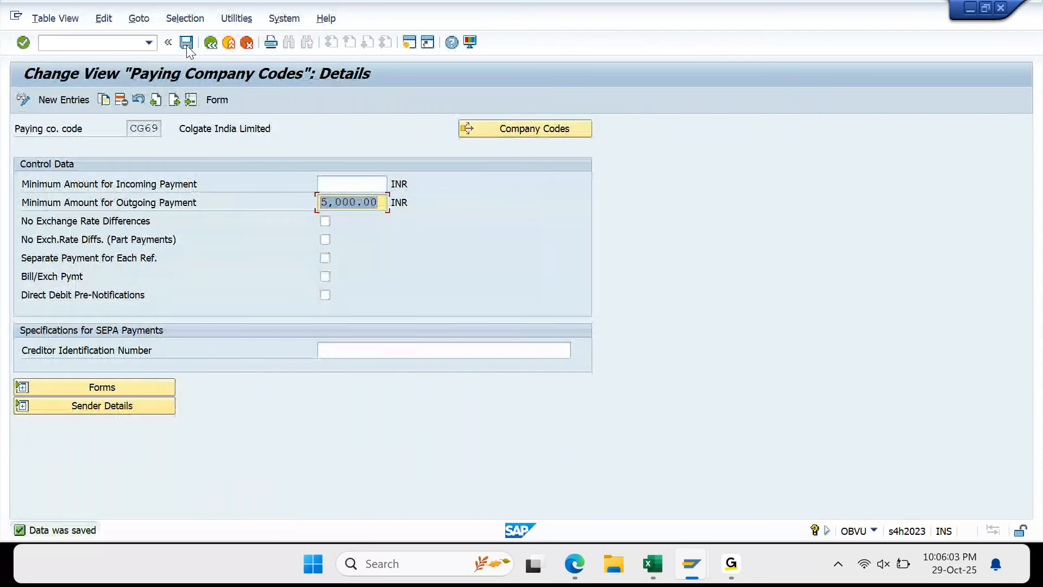
# Switch back to the F110 session and delete run CG691's existing payment proposal
pyautogui.moveTo(701, 565)
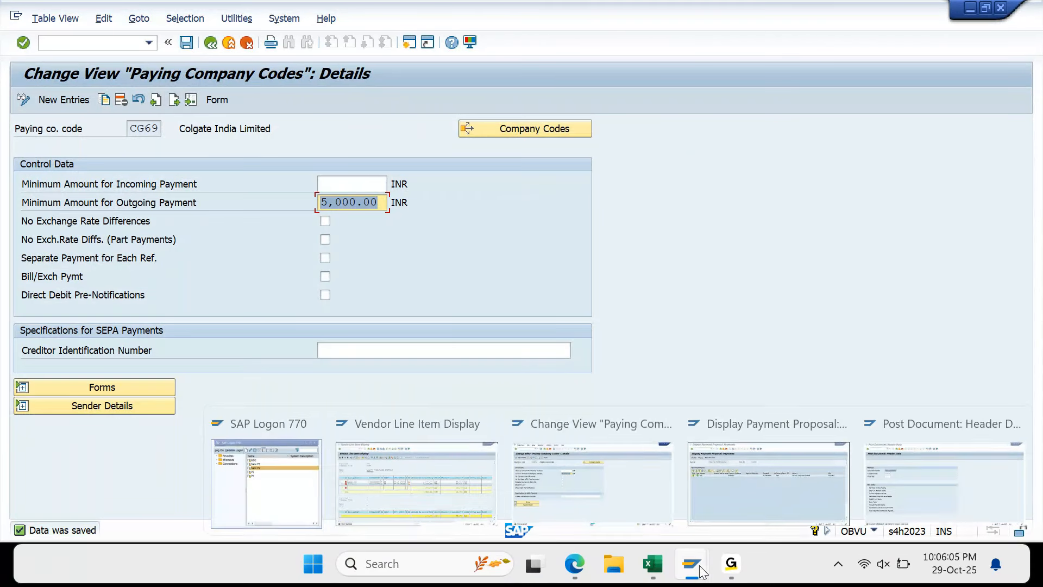
pyautogui.click(720, 488)
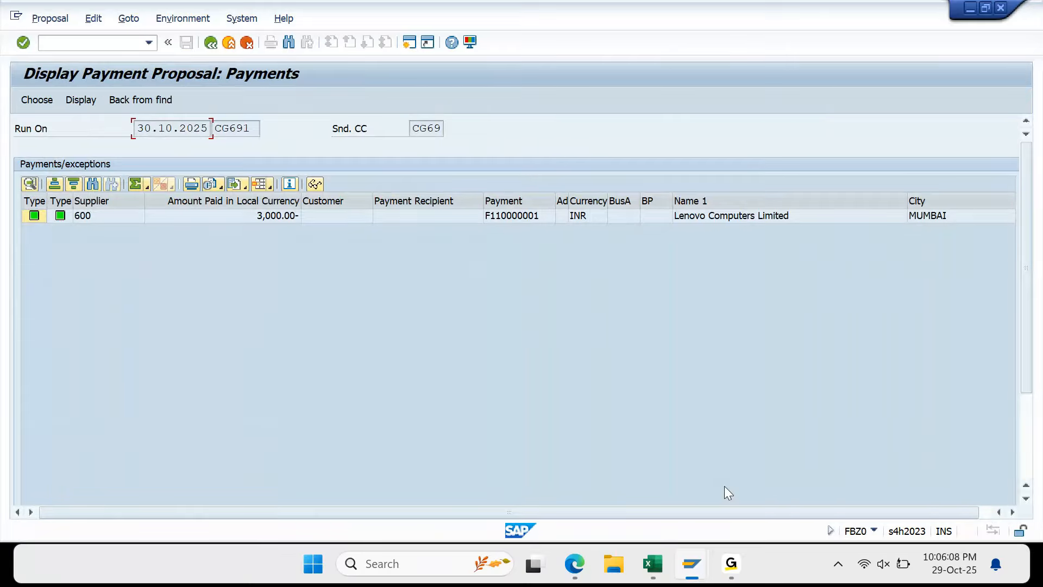
pyautogui.press('F3')
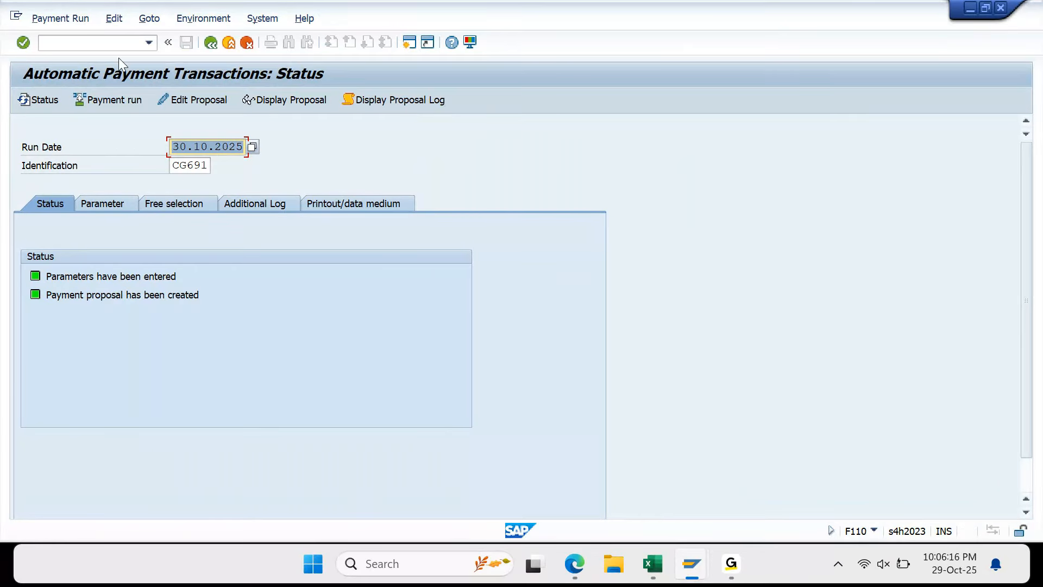
pyautogui.click(115, 19)
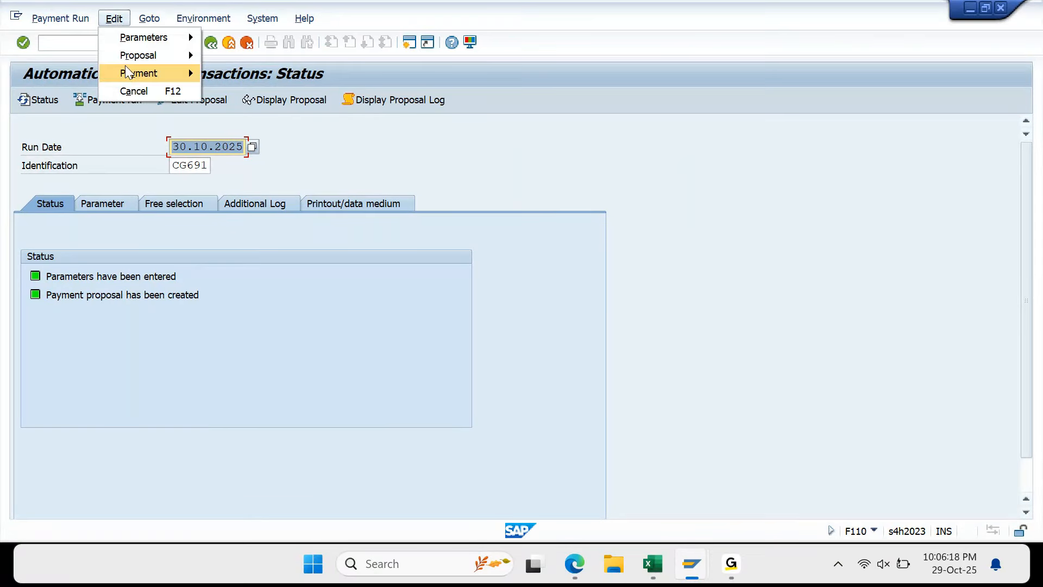
pyautogui.moveTo(129, 61)
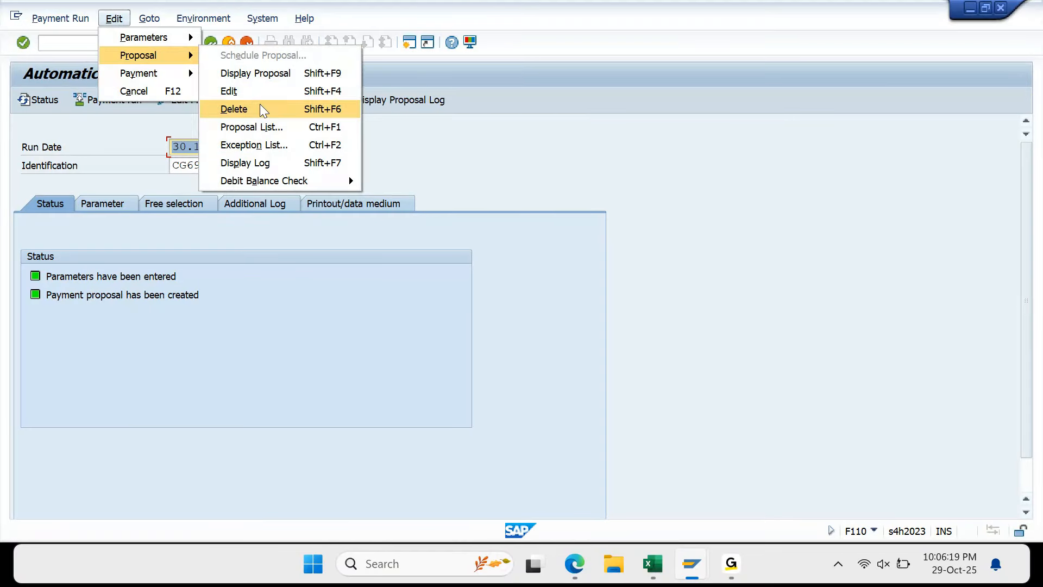
pyautogui.click(259, 103)
pyautogui.click(272, 303)
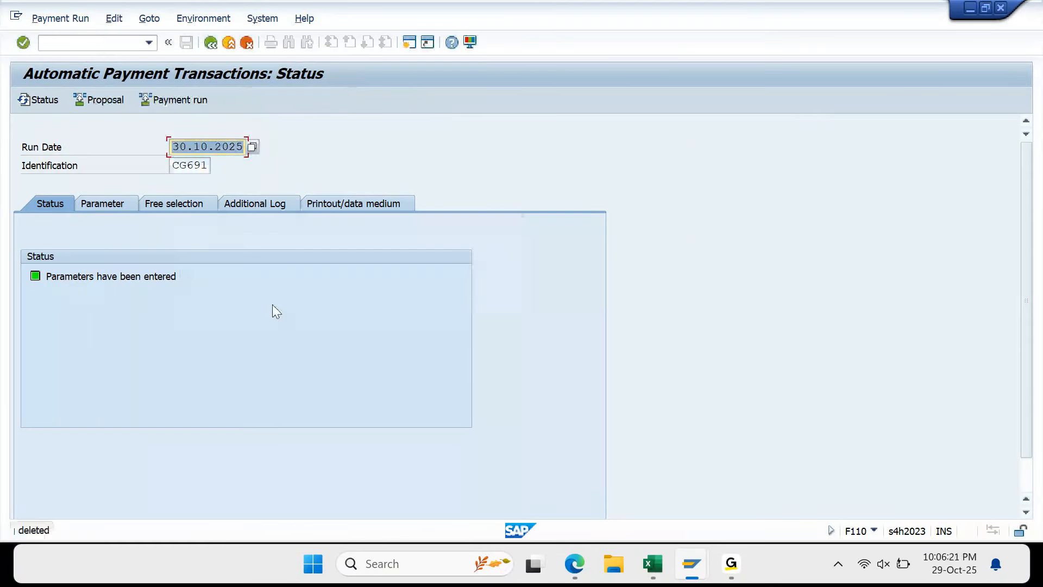
# Recreate the payment proposal for run CG691 with an immediate start and display its payments and exceptions
pyautogui.click(112, 104)
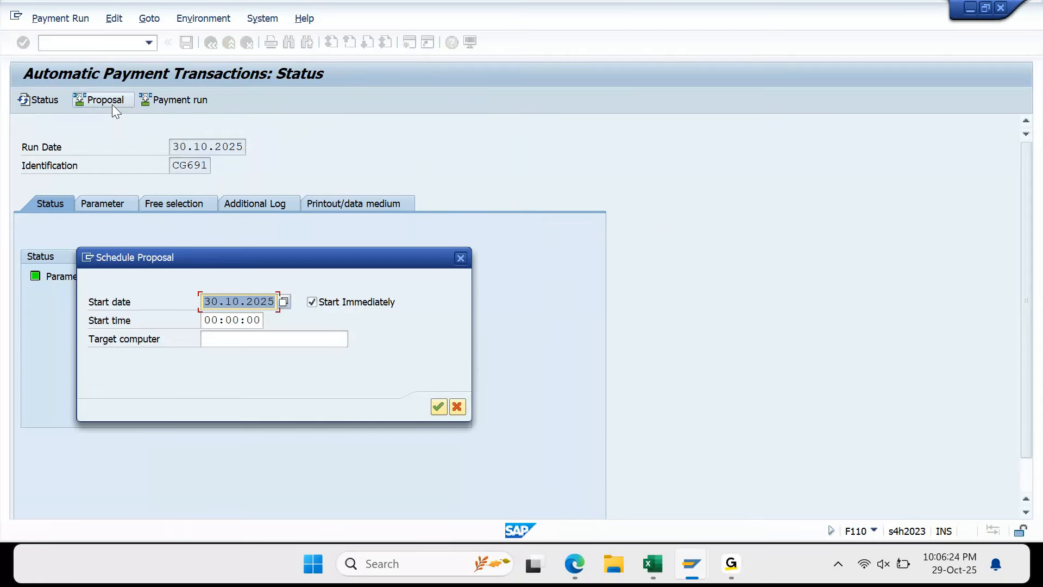
pyautogui.press('Return')
pyautogui.press('Return')
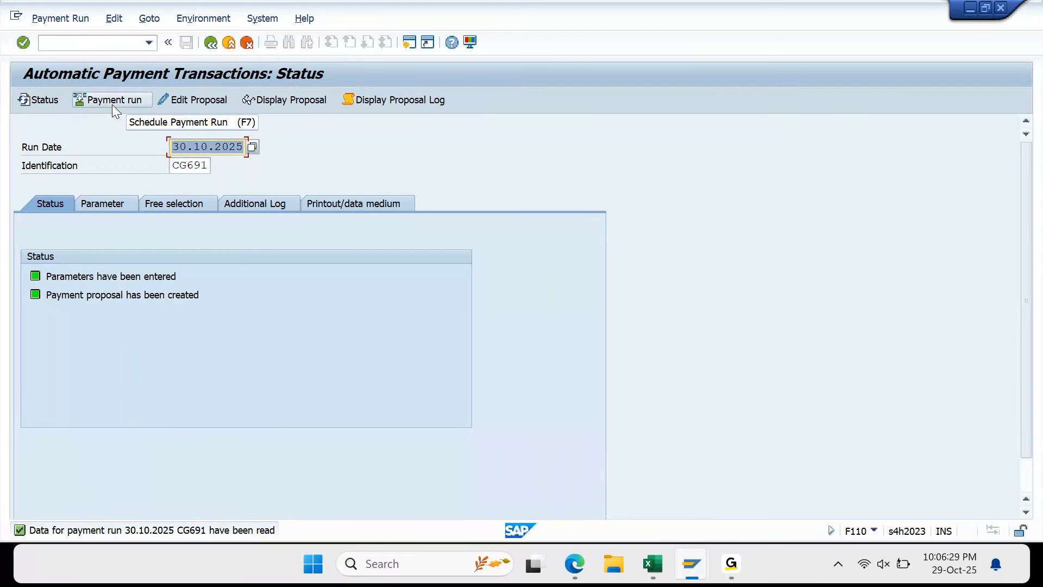
pyautogui.click(290, 103)
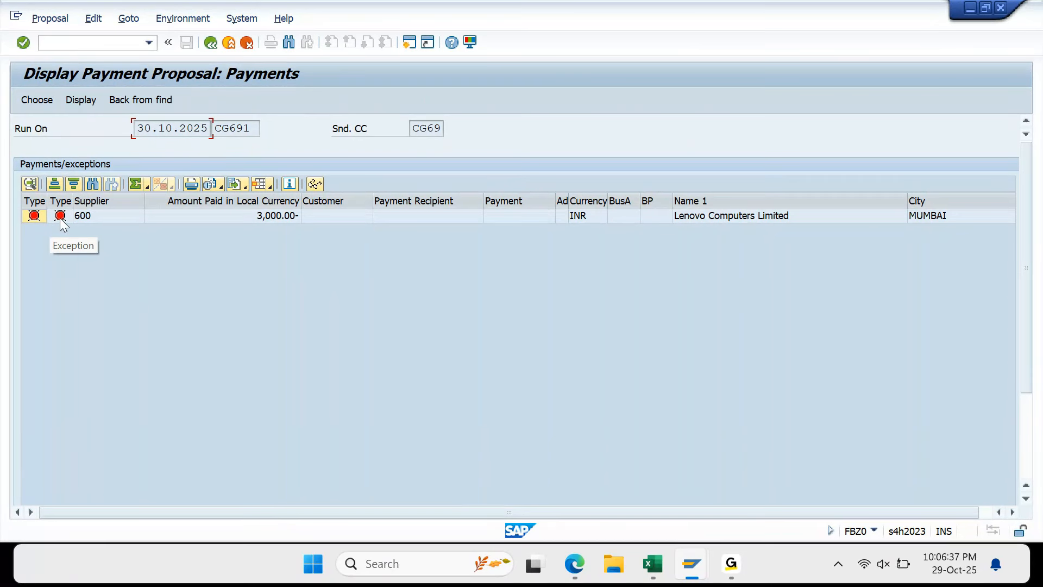
# Leave the payments and exceptions display and review the proposal log for run CG691
pyautogui.click(212, 43)
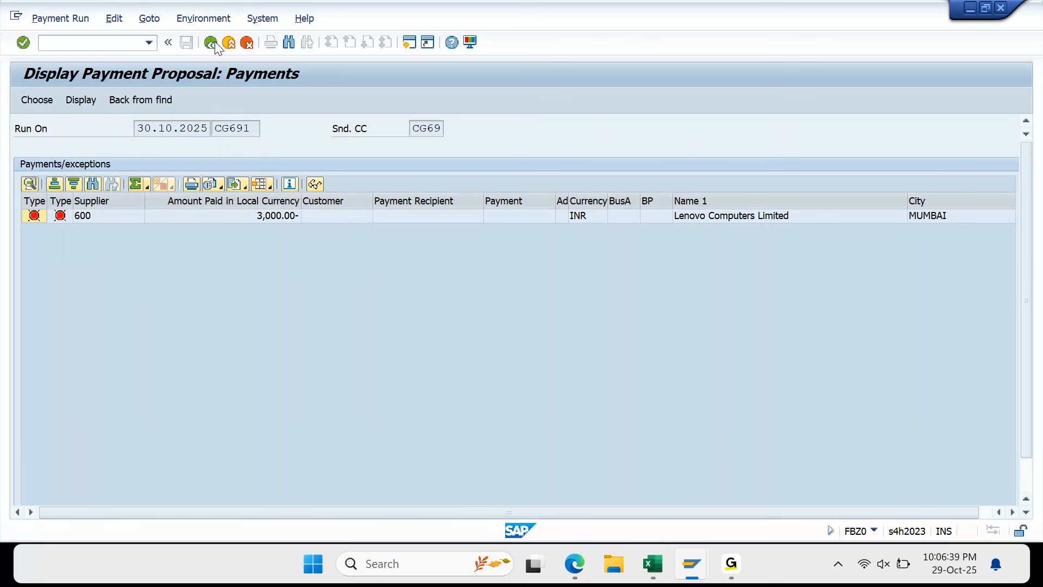
pyautogui.click(212, 42)
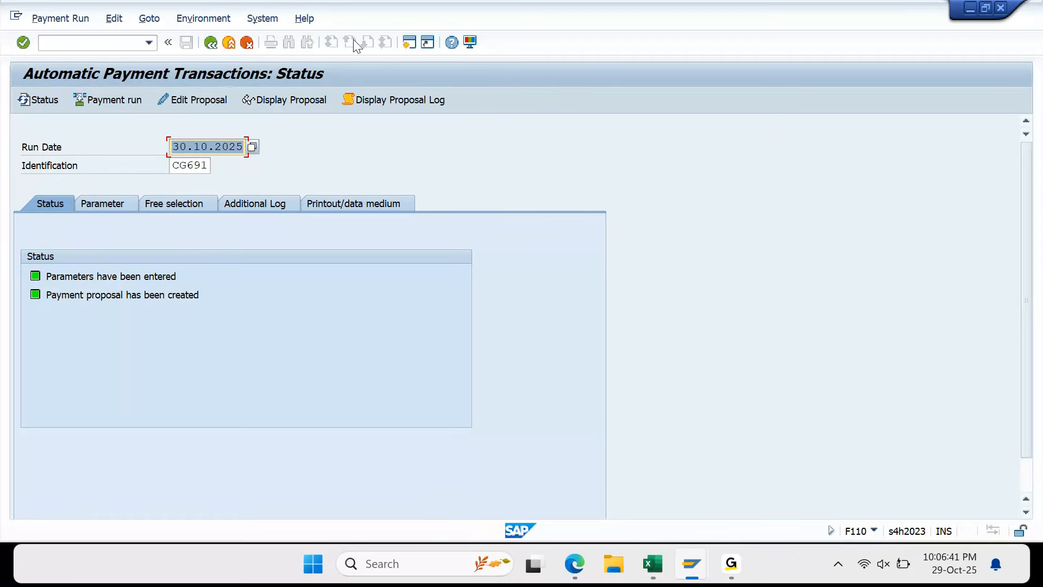
pyautogui.click(389, 101)
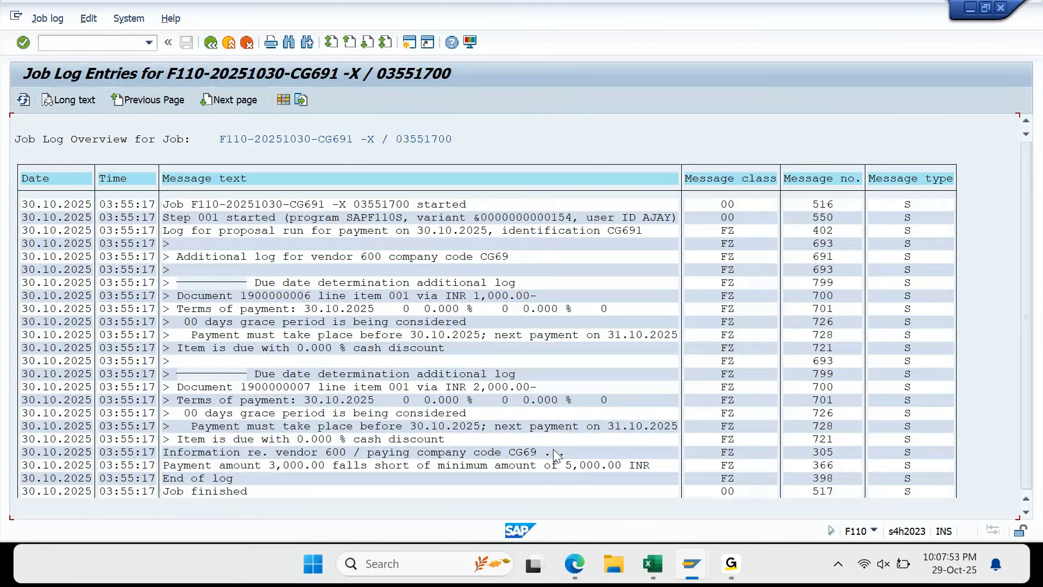
pyautogui.press('F3')
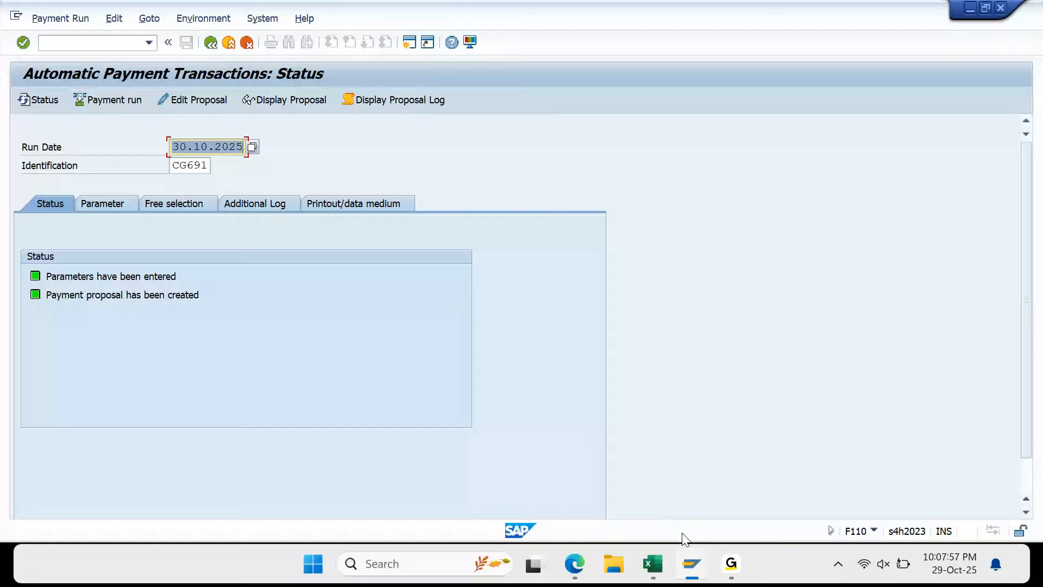
# Switch to the payment program customizing session, clear the minimum amount for outgoing payment for paying company code CG69, and save
pyautogui.moveTo(689, 569)
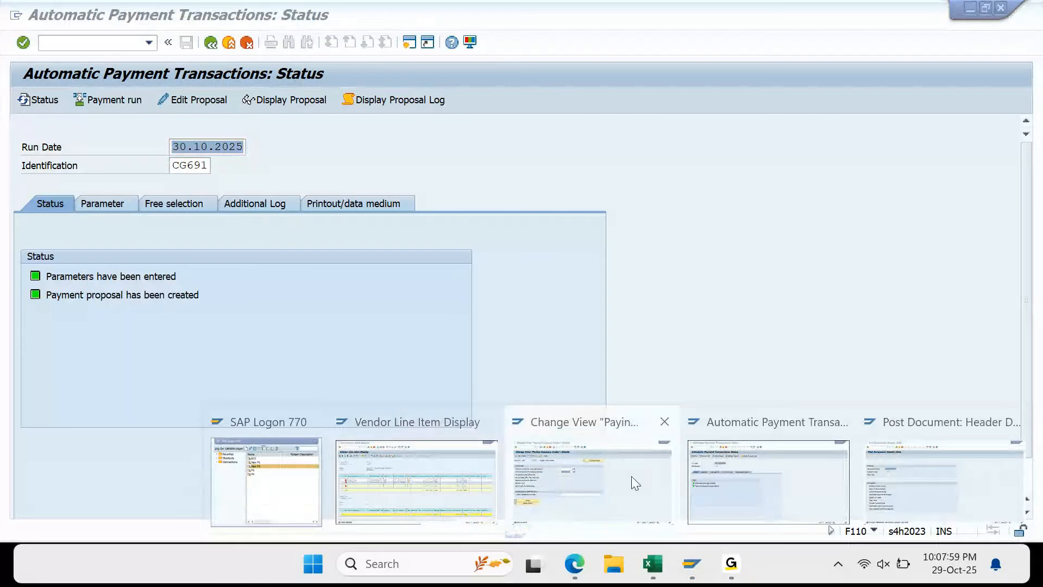
pyautogui.click(635, 483)
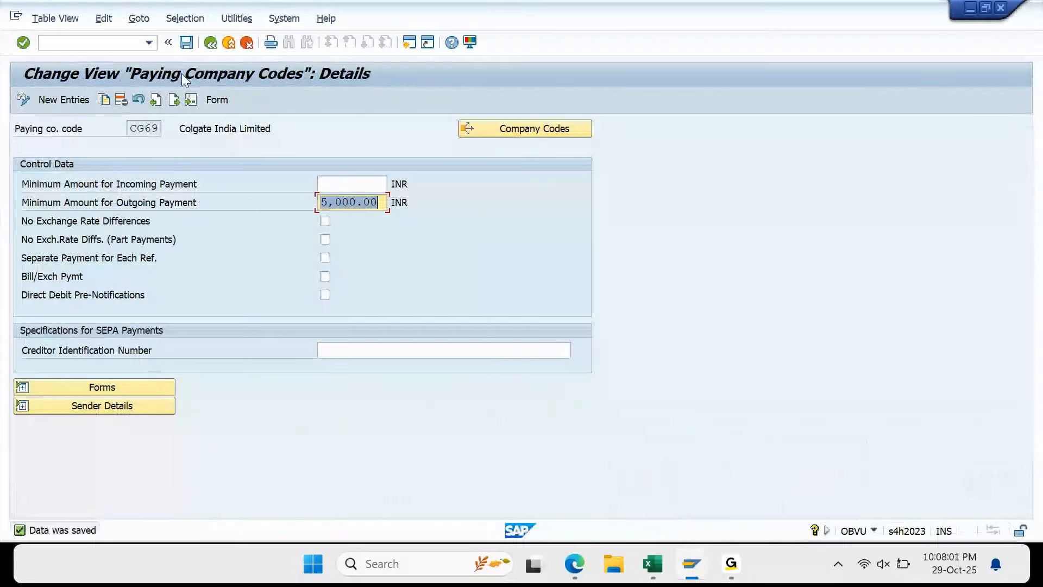
pyautogui.click(212, 45)
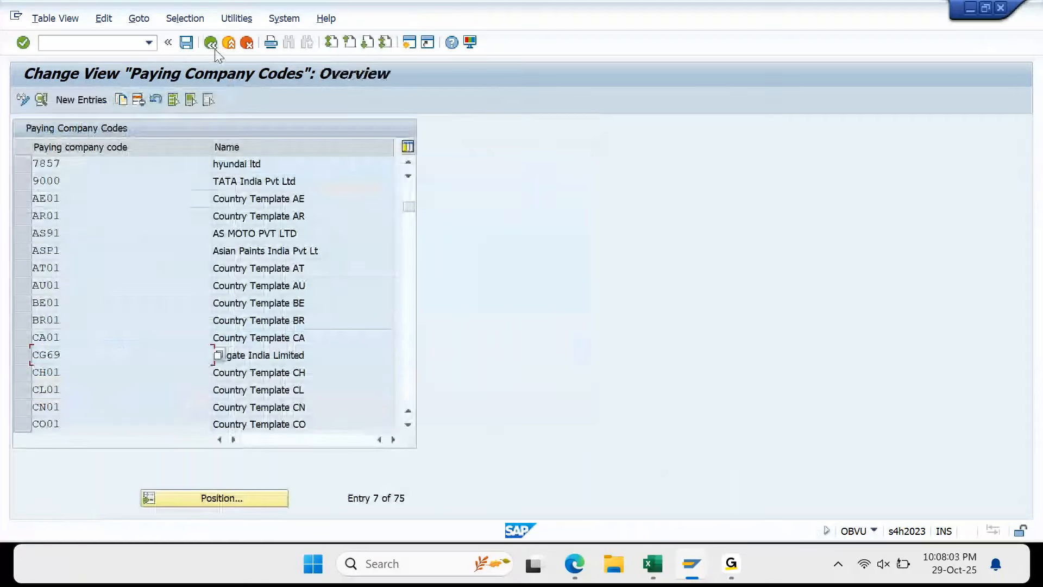
pyautogui.click(215, 47)
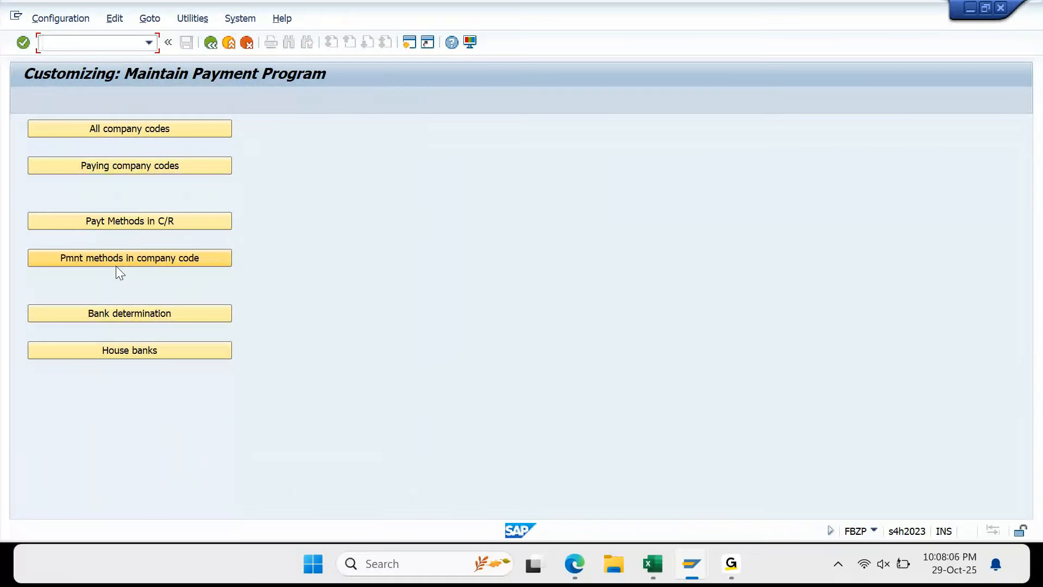
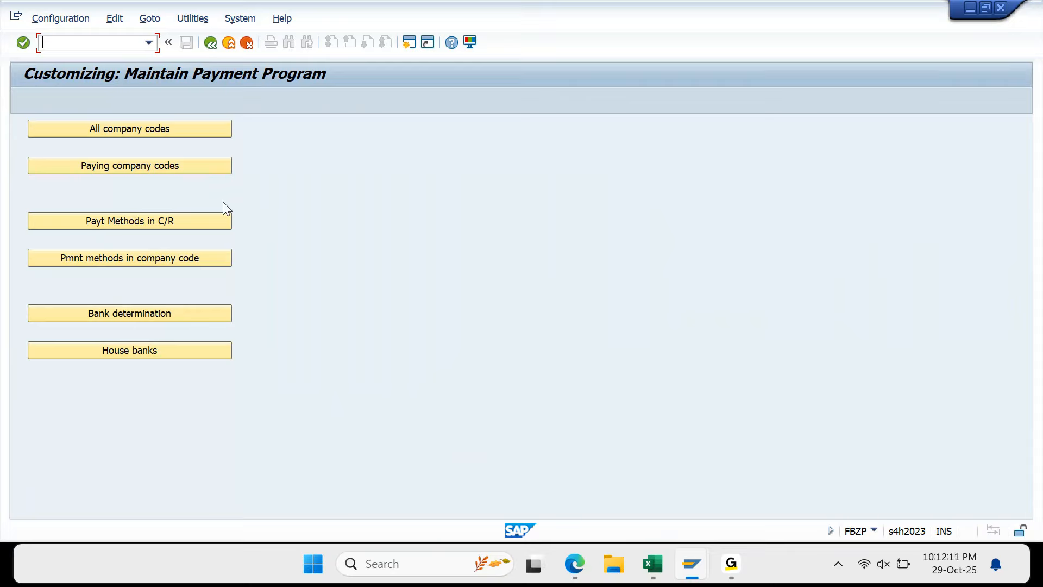
pyautogui.click(184, 168)
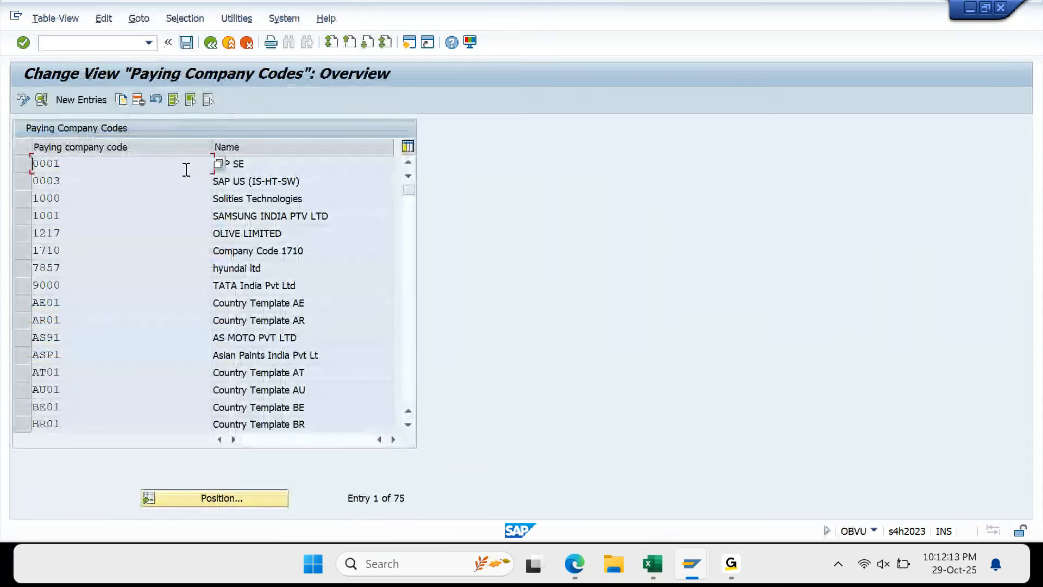
pyautogui.scroll(-1, 216, 379)
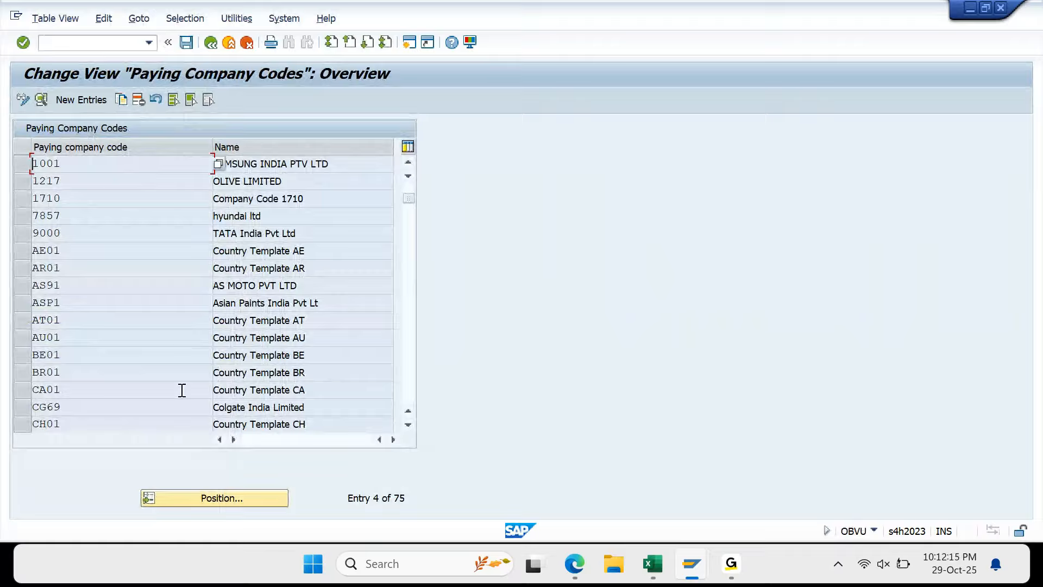
pyautogui.doubleClick(154, 408)
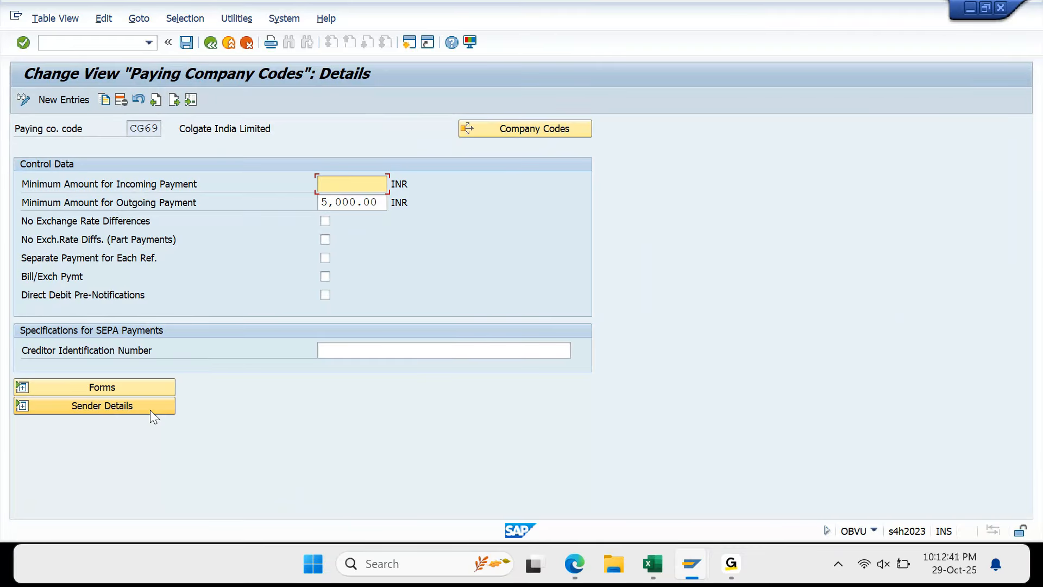
pyautogui.press('Tab')
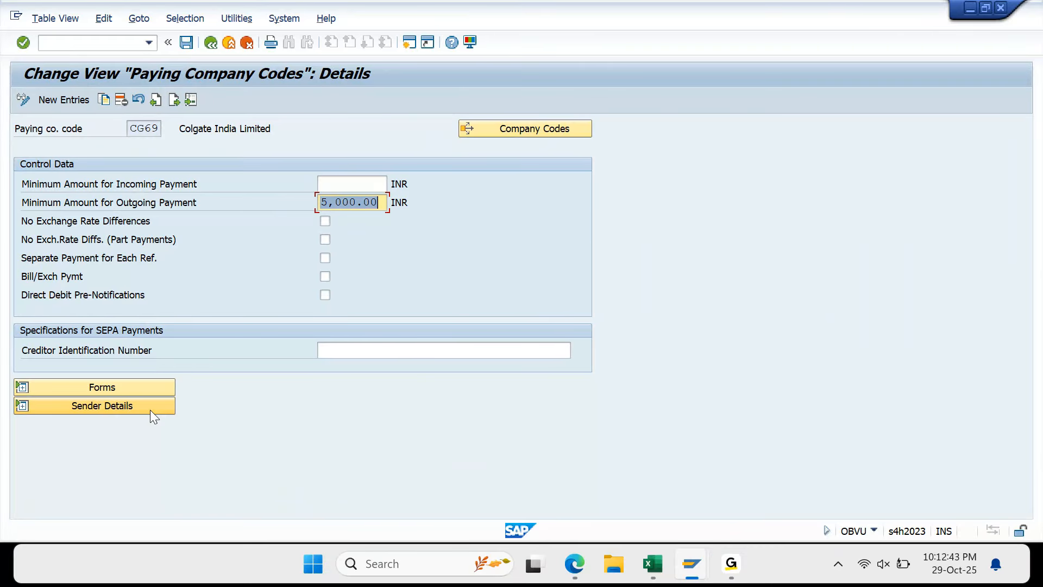
pyautogui.press('Delete')
pyautogui.press('Return')
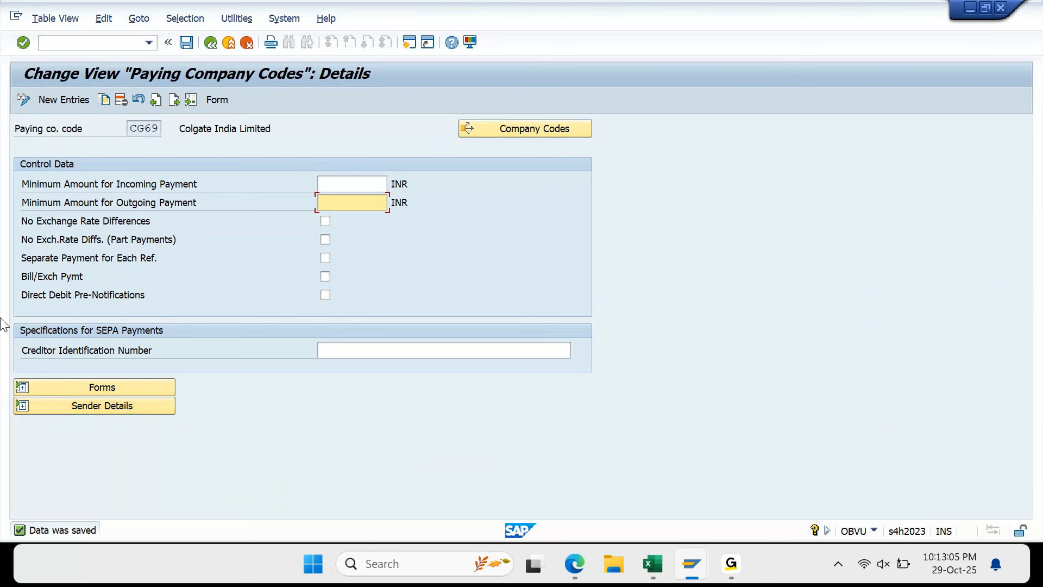
pyautogui.moveTo(130, 130); pyautogui.dragTo(159, 139)
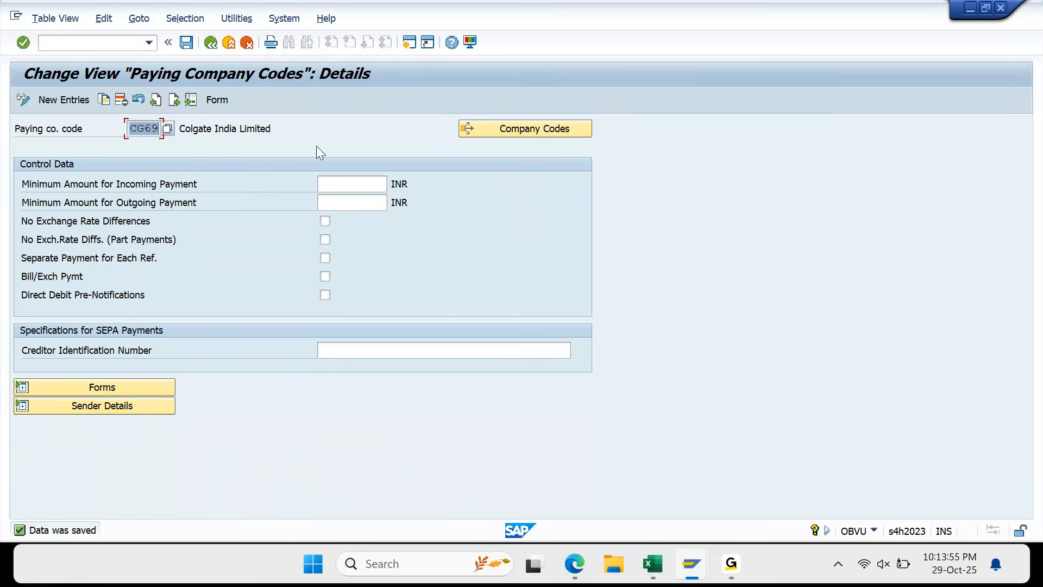
# Review company code CG69's details under all company codes, including its paying company code assignment, and return to the customizing overview
pyautogui.click(211, 43)
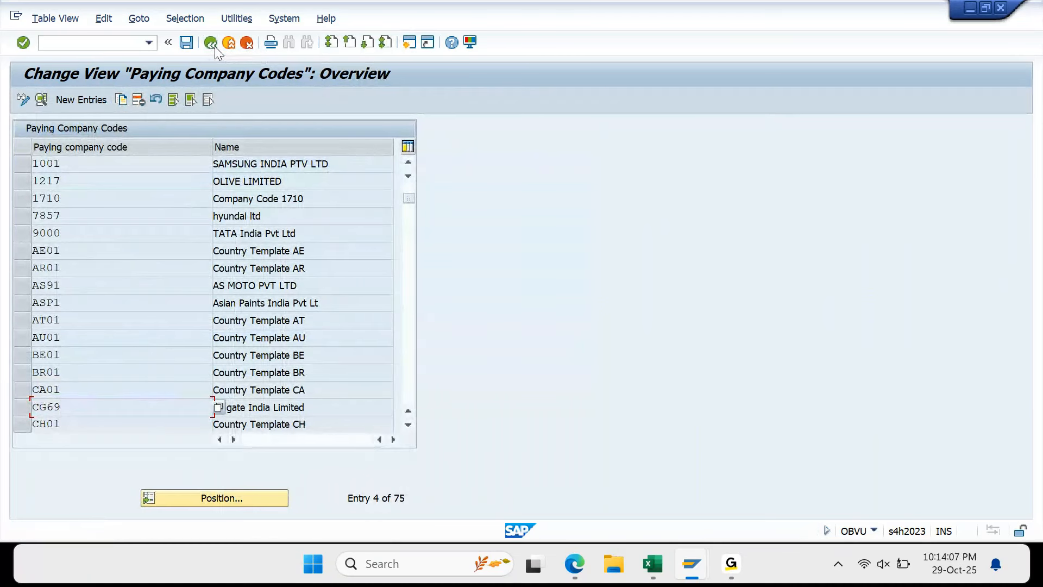
pyautogui.click(214, 46)
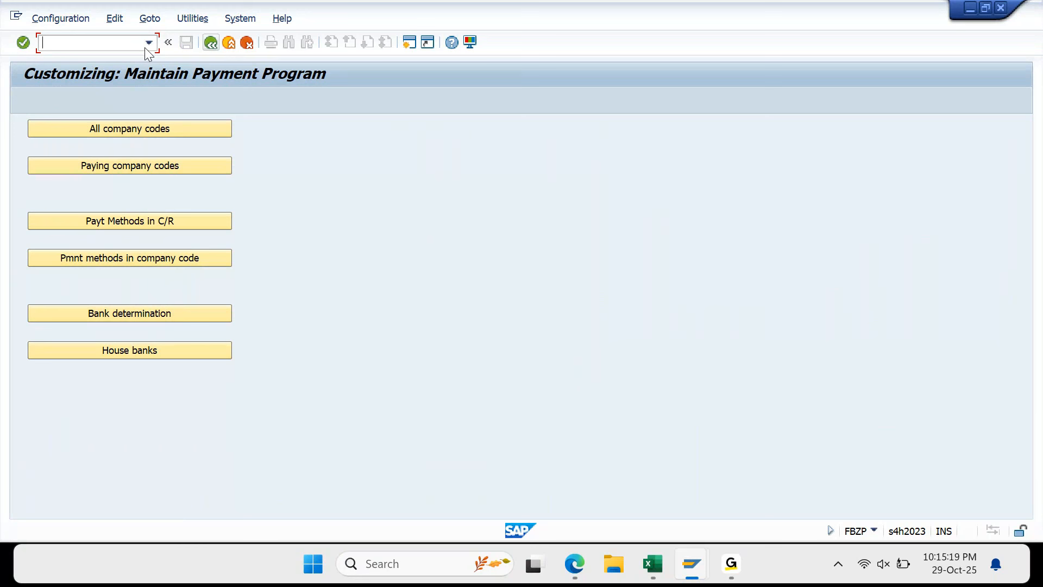
pyautogui.click(138, 132)
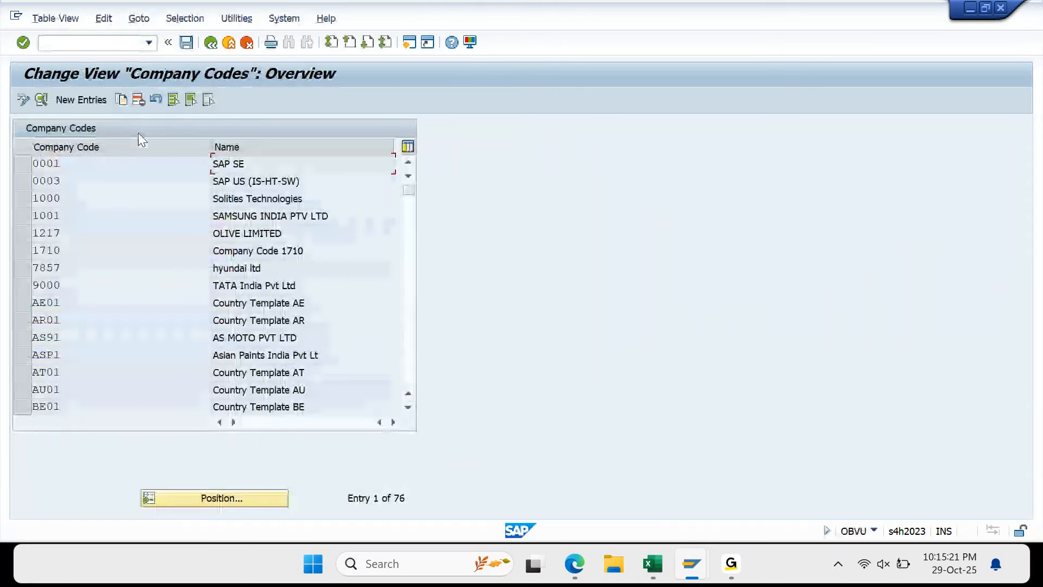
pyautogui.scroll(-7, 97, 344)
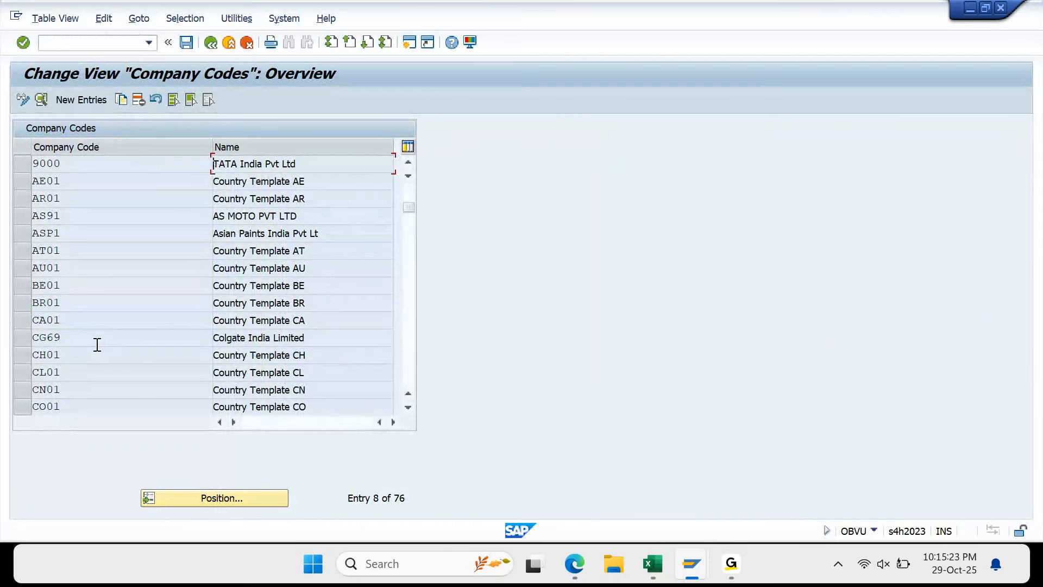
pyautogui.doubleClick(80, 338)
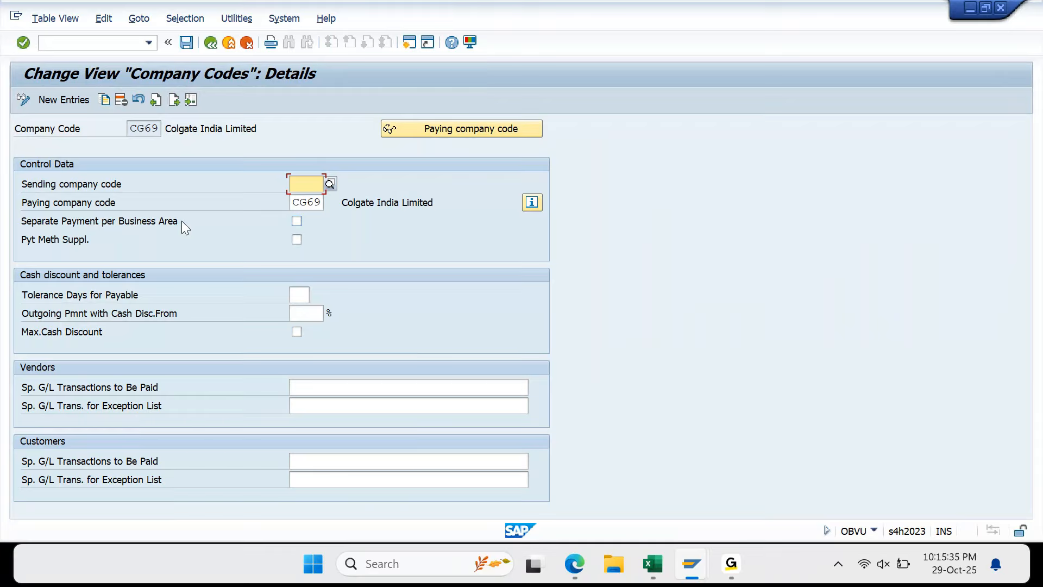
pyautogui.press('F3')
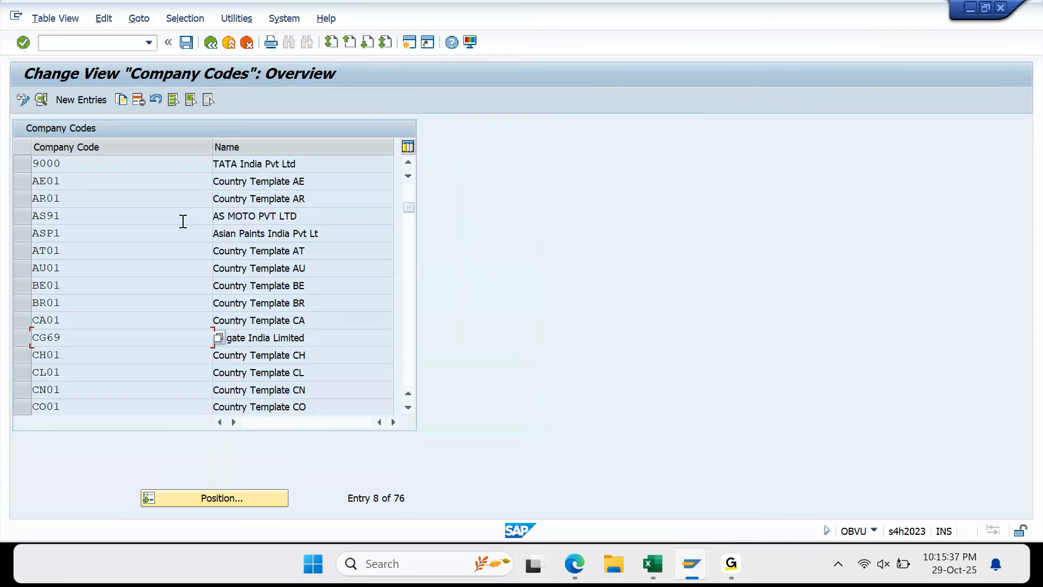
pyautogui.press('F3')
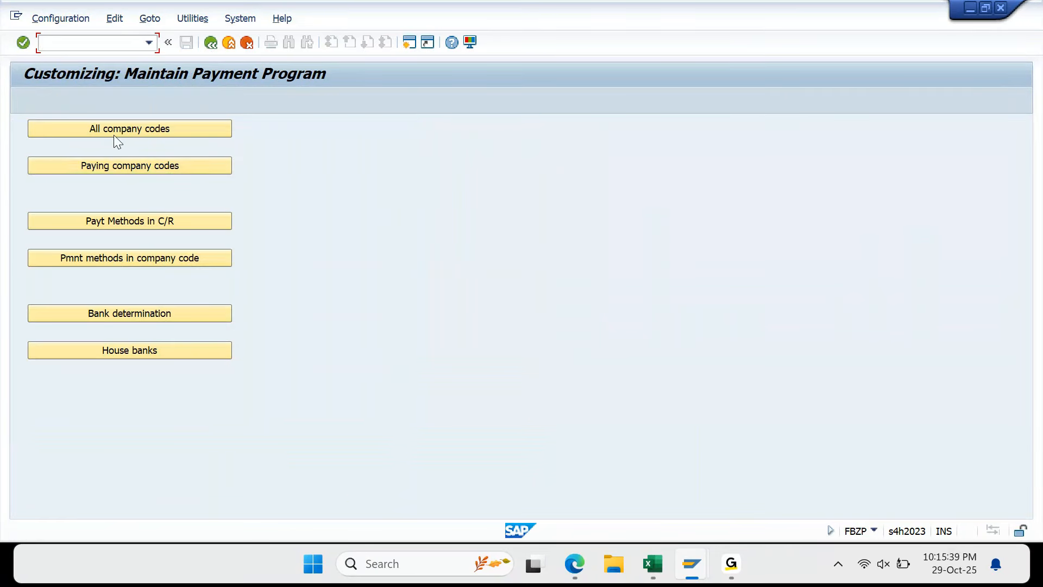
# Open paying company code CG69's details, toggle No Exchange Rate Differences, read its help, and save to the customizing request
pyautogui.click(116, 171)
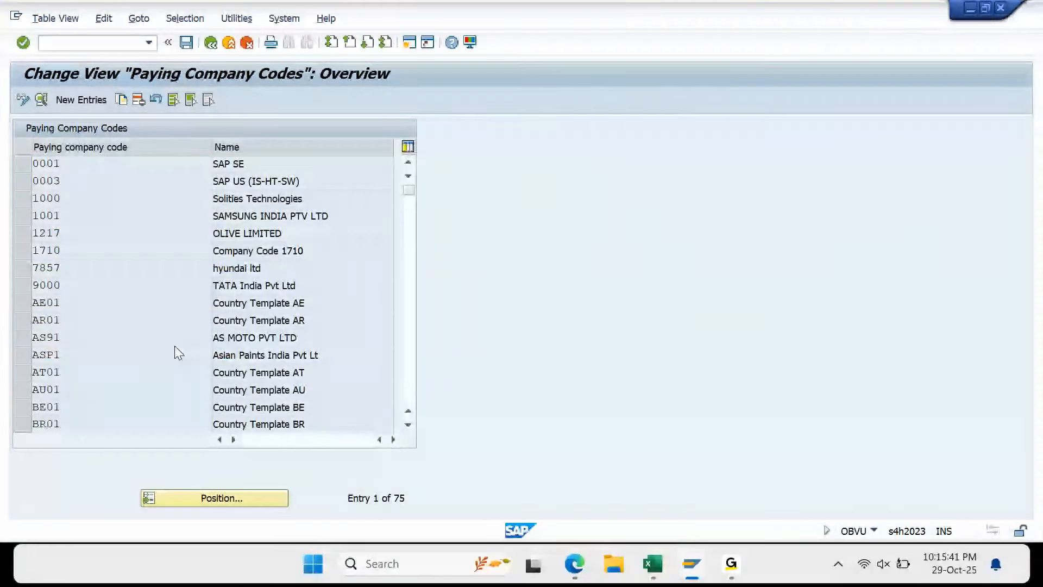
pyautogui.scroll(-2, 174, 346)
pyautogui.doubleClick(87, 389)
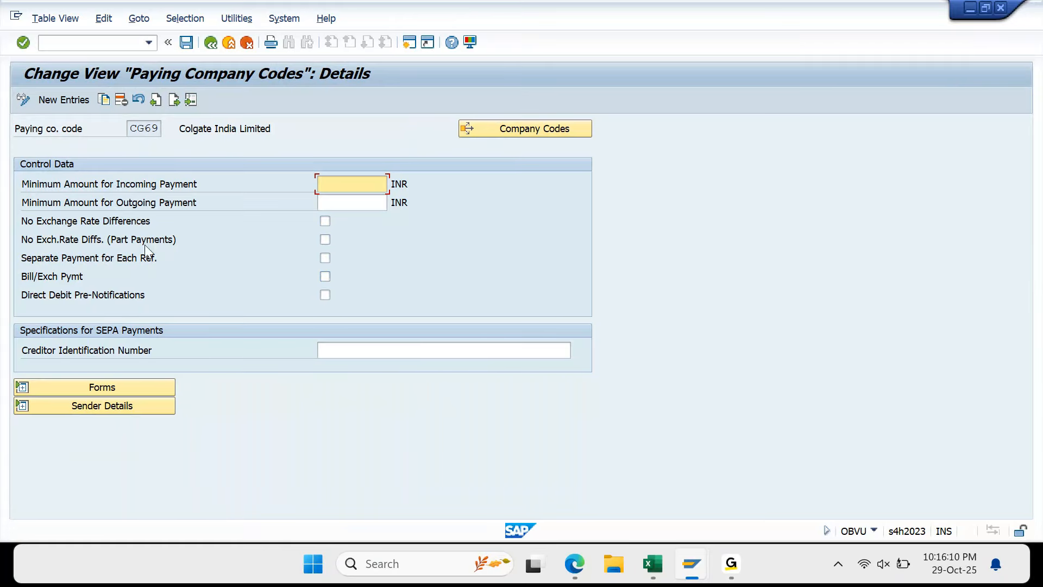
pyautogui.click(80, 226)
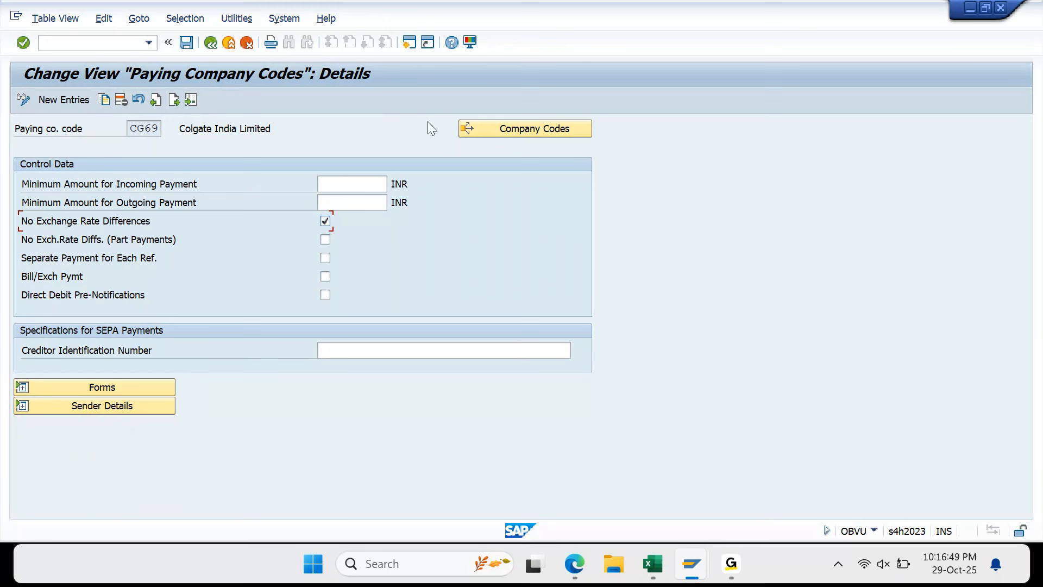
pyautogui.click(450, 44)
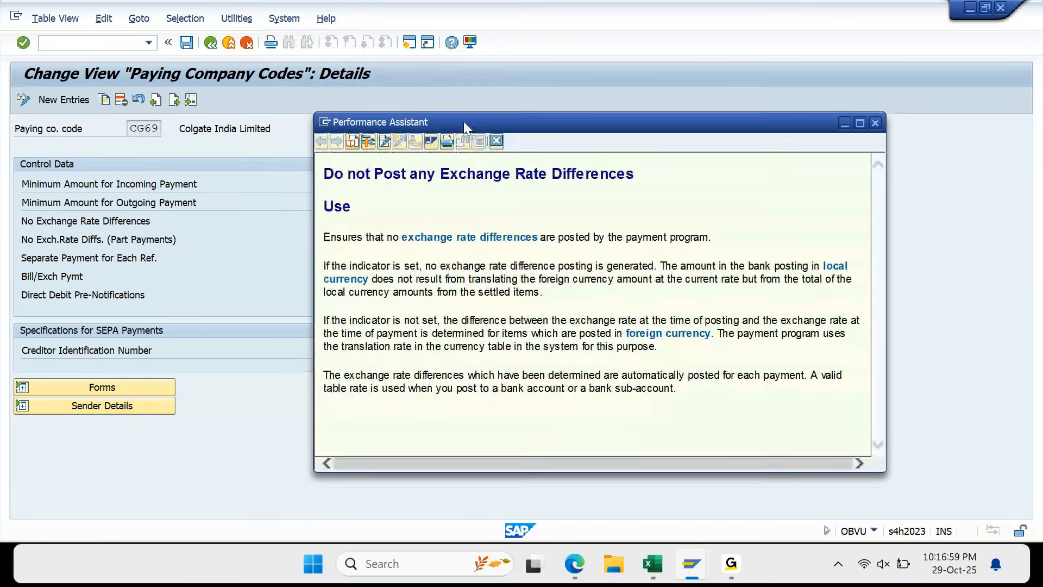
pyautogui.moveTo(464, 122); pyautogui.dragTo(454, 96)
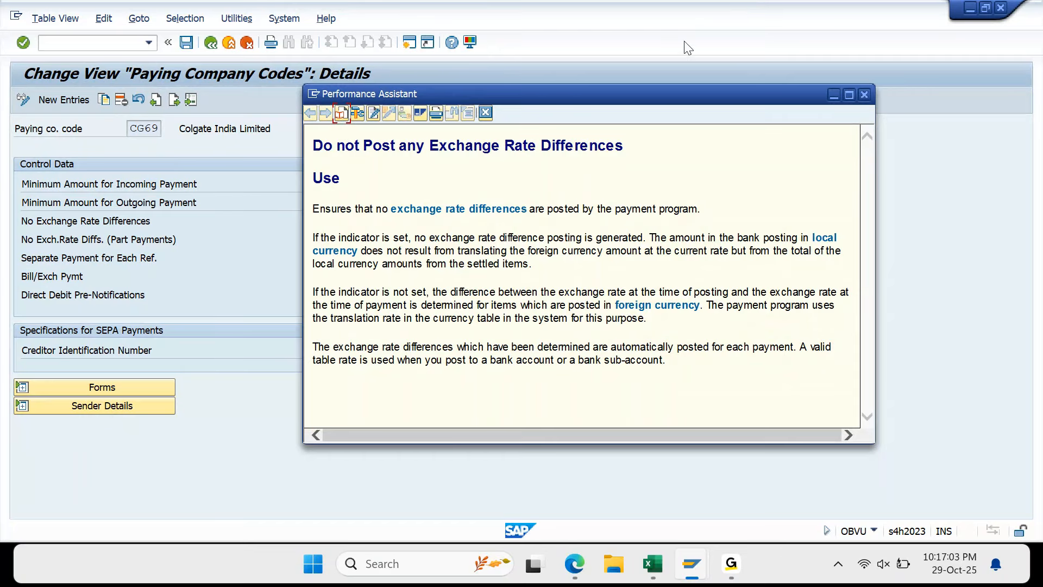
pyautogui.moveTo(669, 93); pyautogui.dragTo(757, 68)
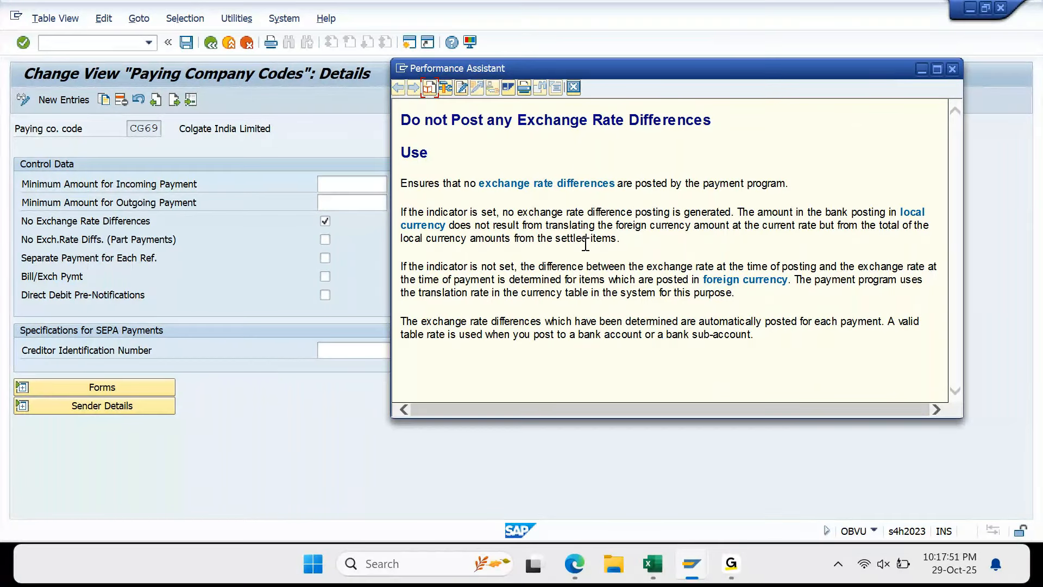
pyautogui.click(573, 89)
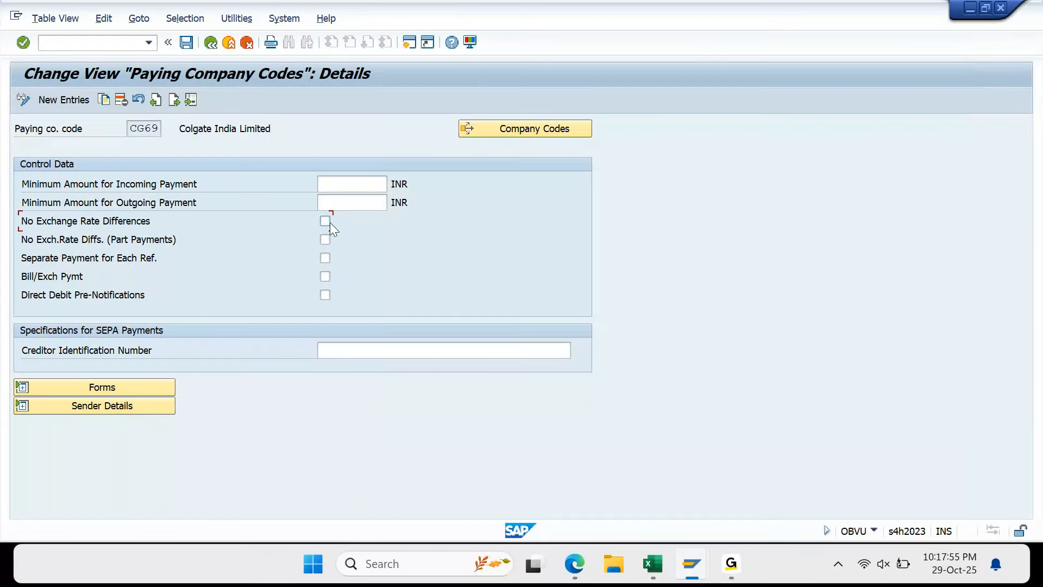
pyautogui.click(186, 42)
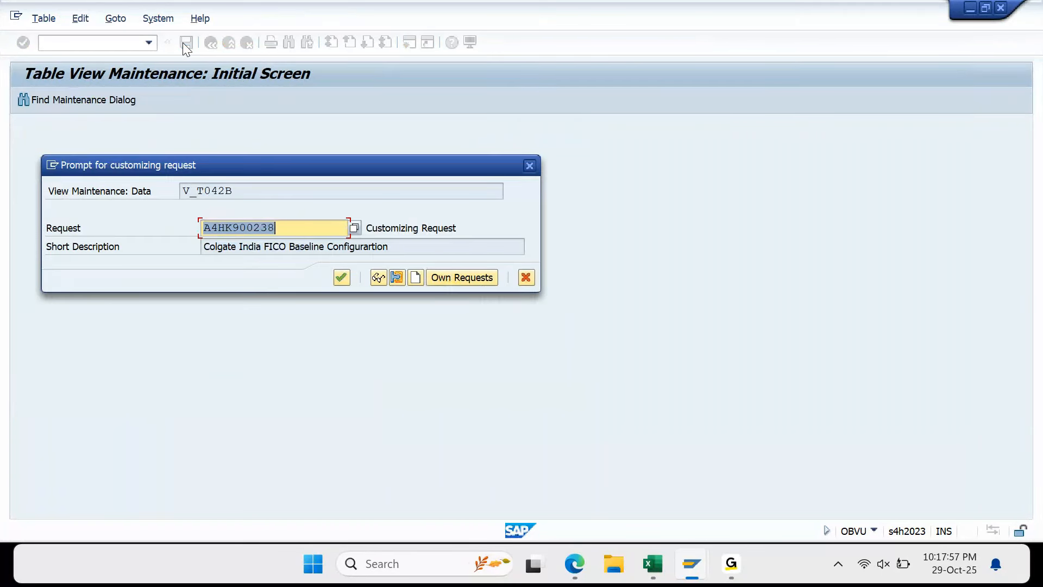
pyautogui.press('Return')
# Switch back to the F110 session, open an additional SAP session, and review run CG691's proposal log again
pyautogui.moveTo(685, 566)
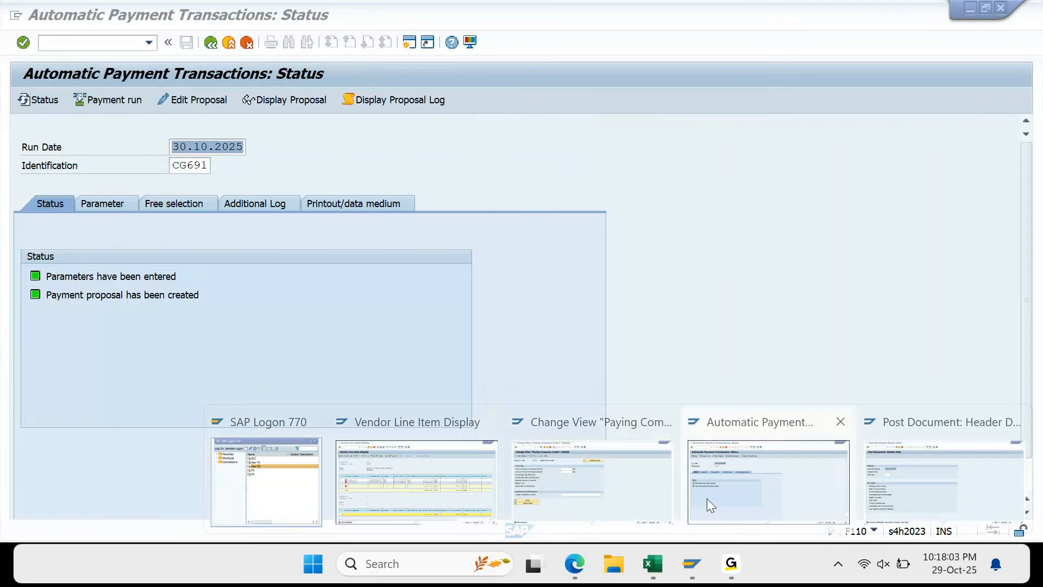
pyautogui.click(706, 498)
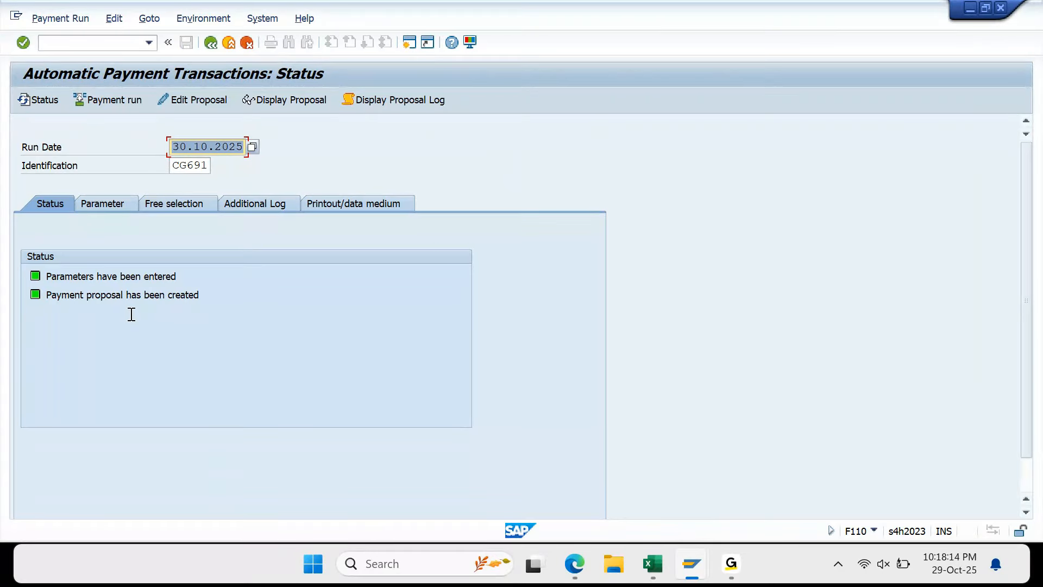
pyautogui.click(409, 44)
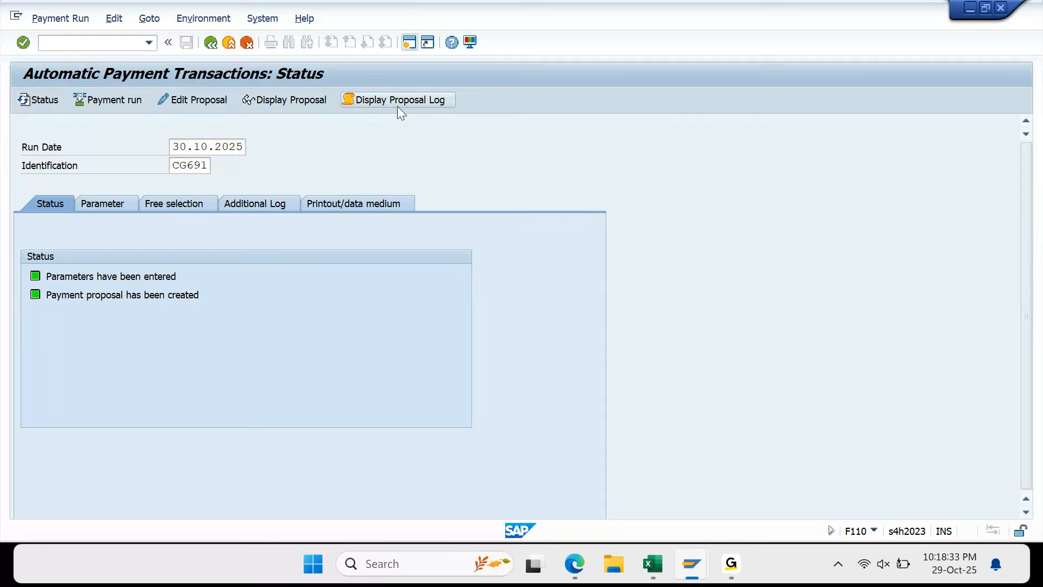
pyautogui.click(396, 106)
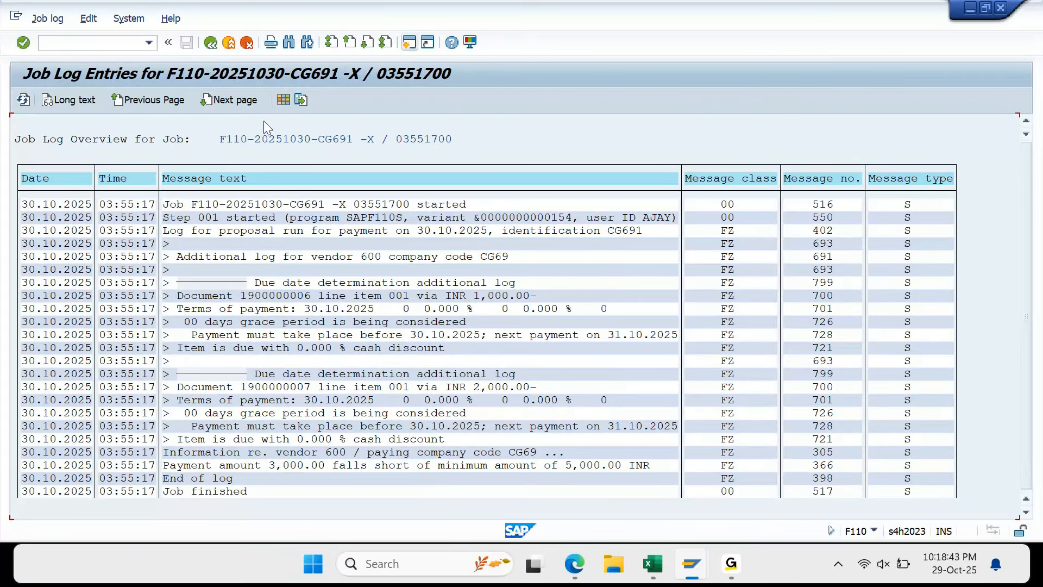
pyautogui.click(210, 42)
pyautogui.moveTo(698, 557)
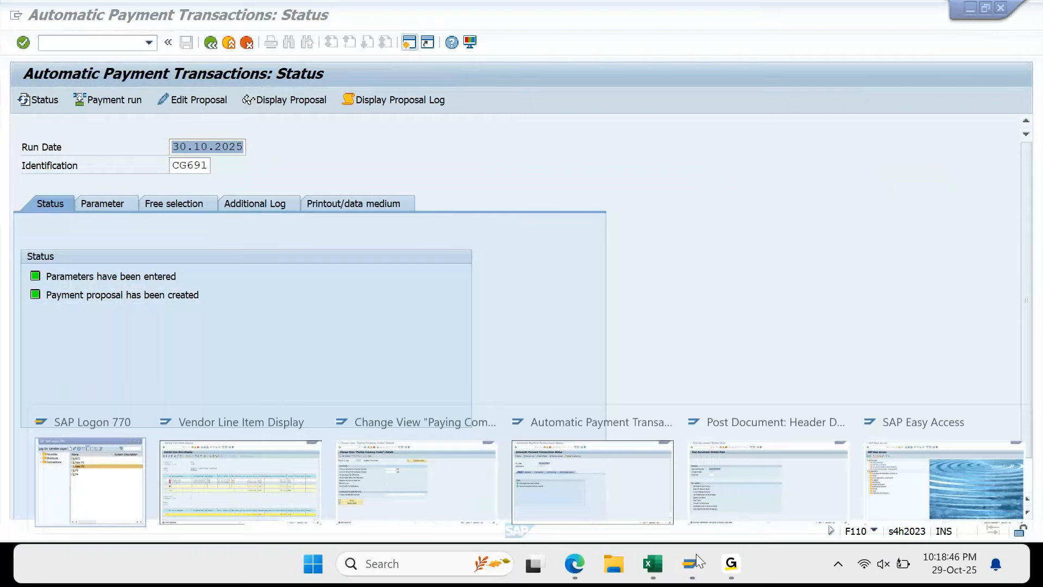
# Switch to the vendor line items, start OB08 in a new session, and position the exchange rates at type M from INR to USD
pyautogui.click(299, 455)
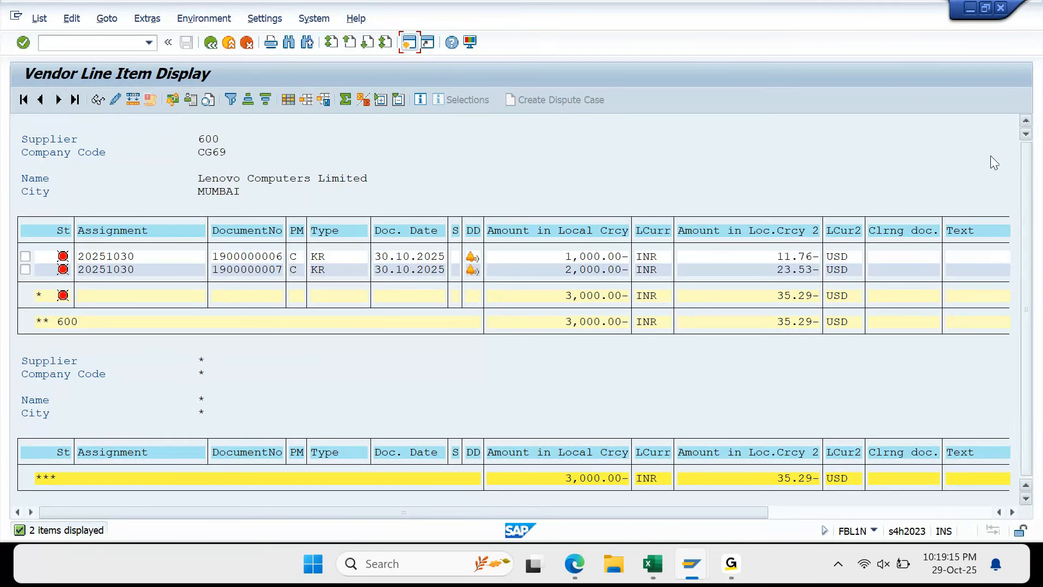
pyautogui.click(410, 43)
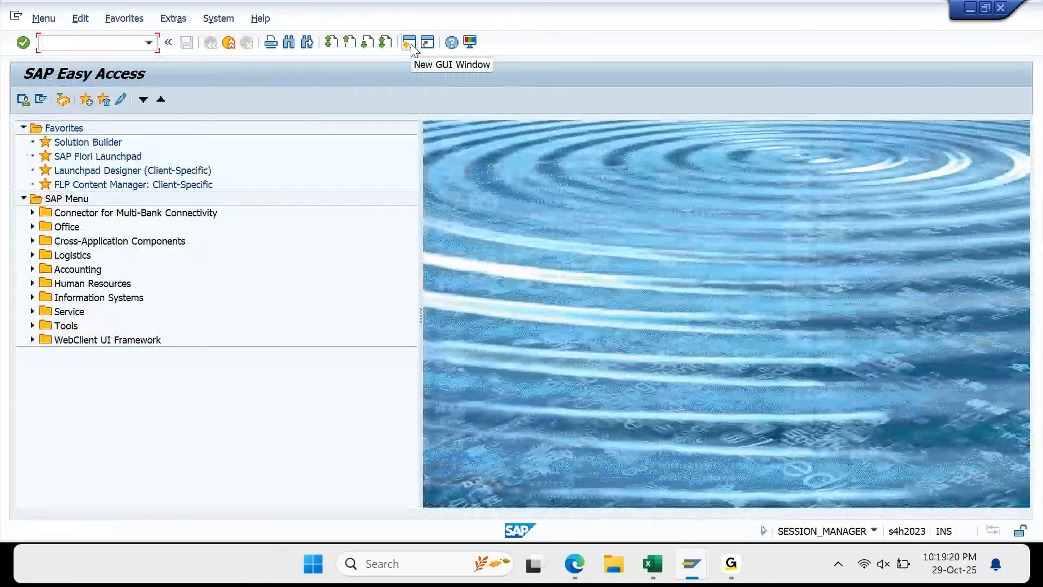
pyautogui.write('OB')
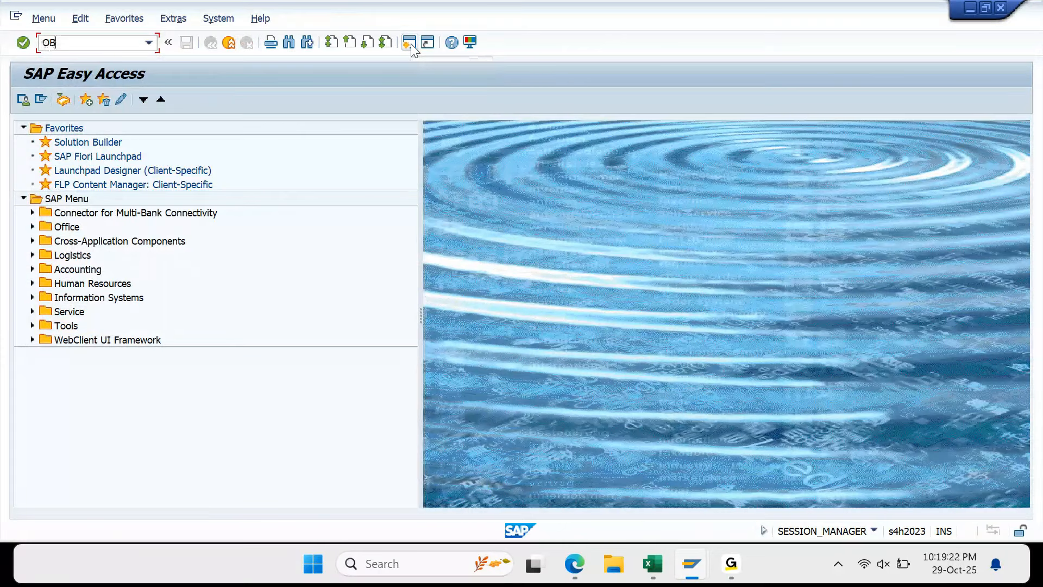
pyautogui.write('08')
pyautogui.press('Return')
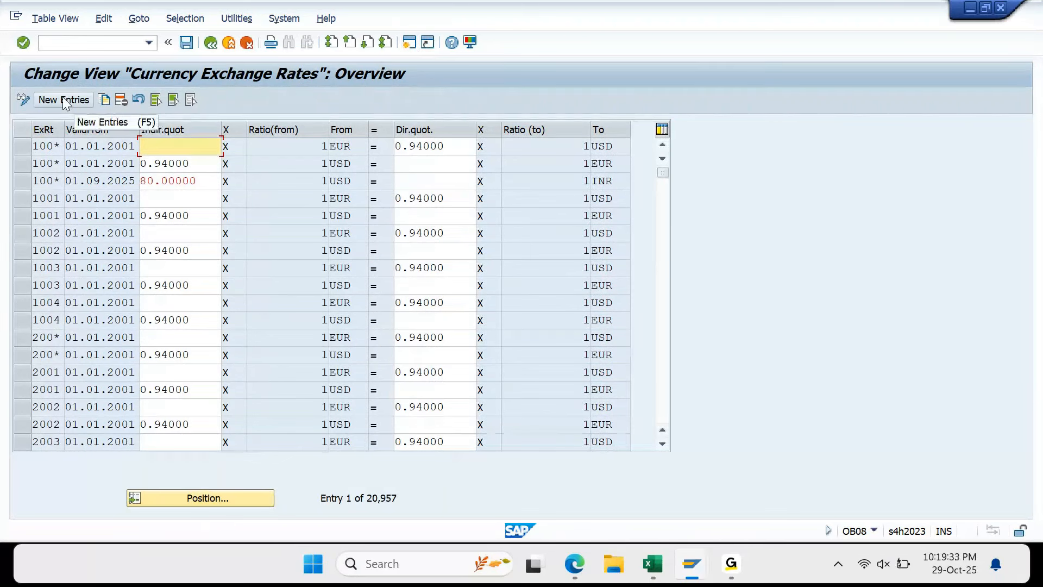
pyautogui.click(223, 490)
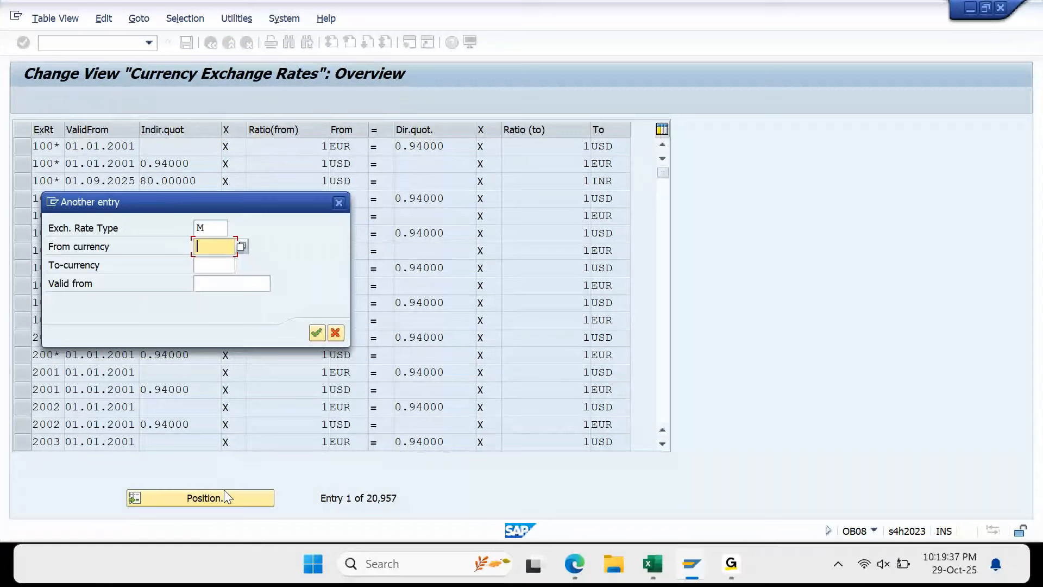
pyautogui.write('INR')
pyautogui.press('Tab')
pyautogui.write('USD')
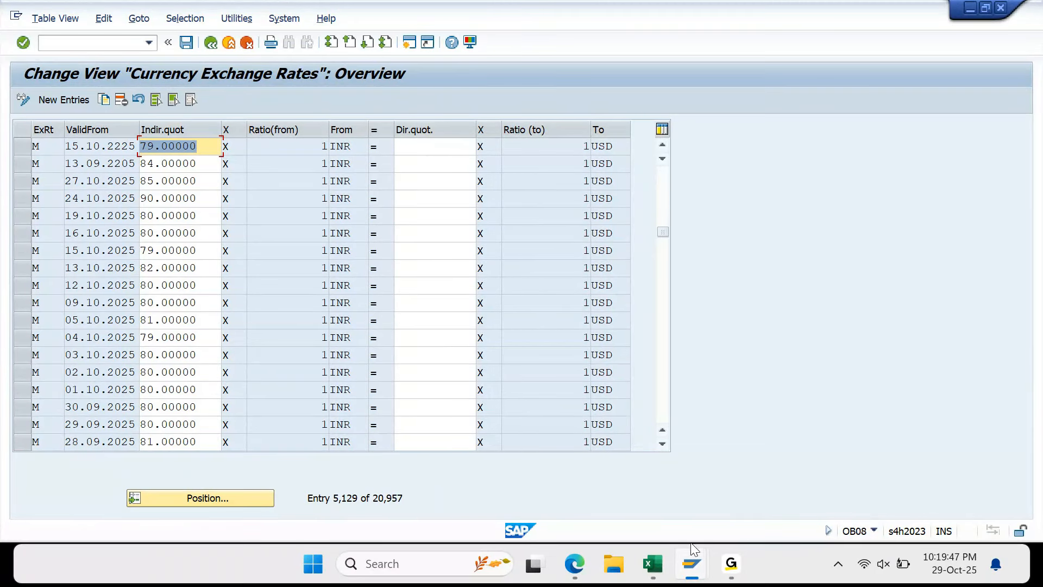
# Close the unused SAP Easy Access and document posting sessions, and return to the vendor line item display
pyautogui.click(694, 561)
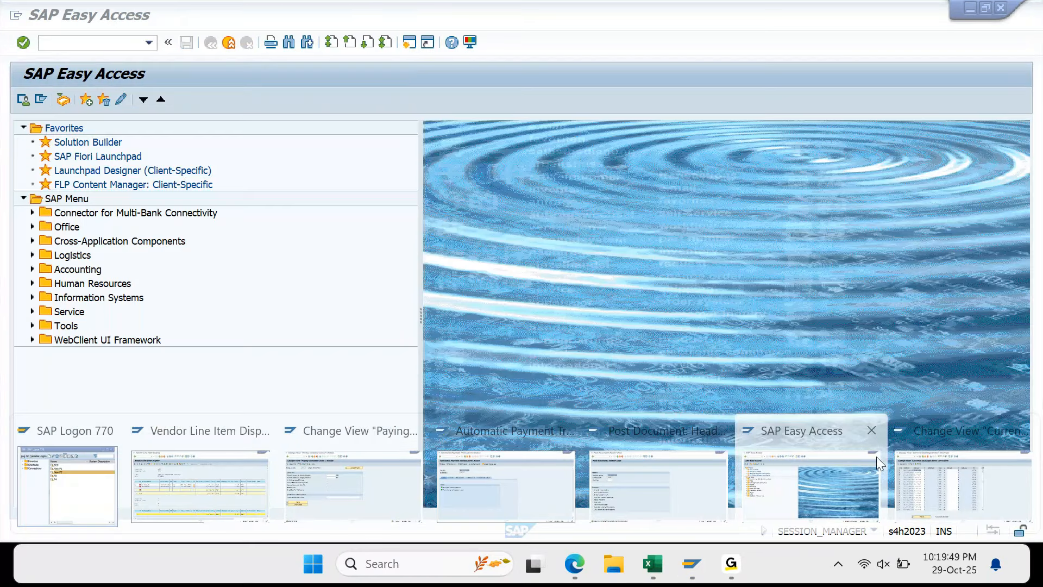
pyautogui.click(871, 430)
pyautogui.click(840, 422)
pyautogui.click(421, 461)
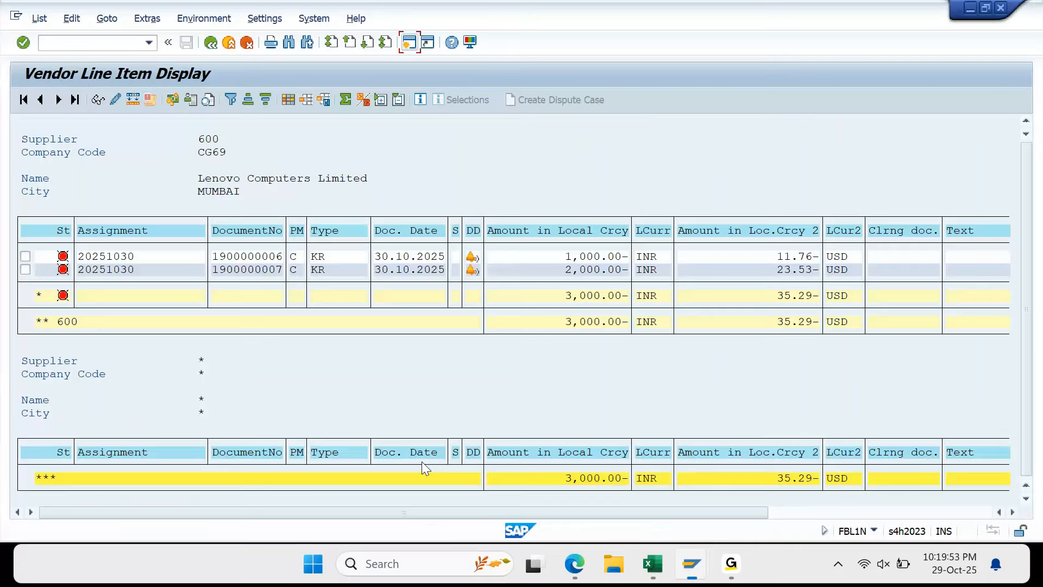
# From the F110 session, start currency converter EWCT in a new session and check the INR to USD rate for 30.10.2025
pyautogui.moveTo(691, 563)
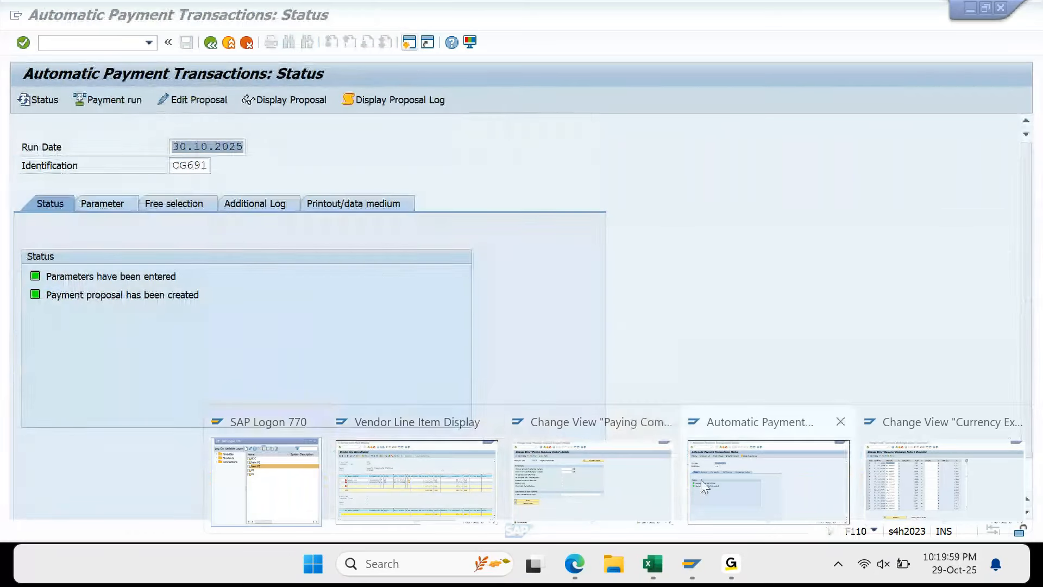
pyautogui.click(764, 464)
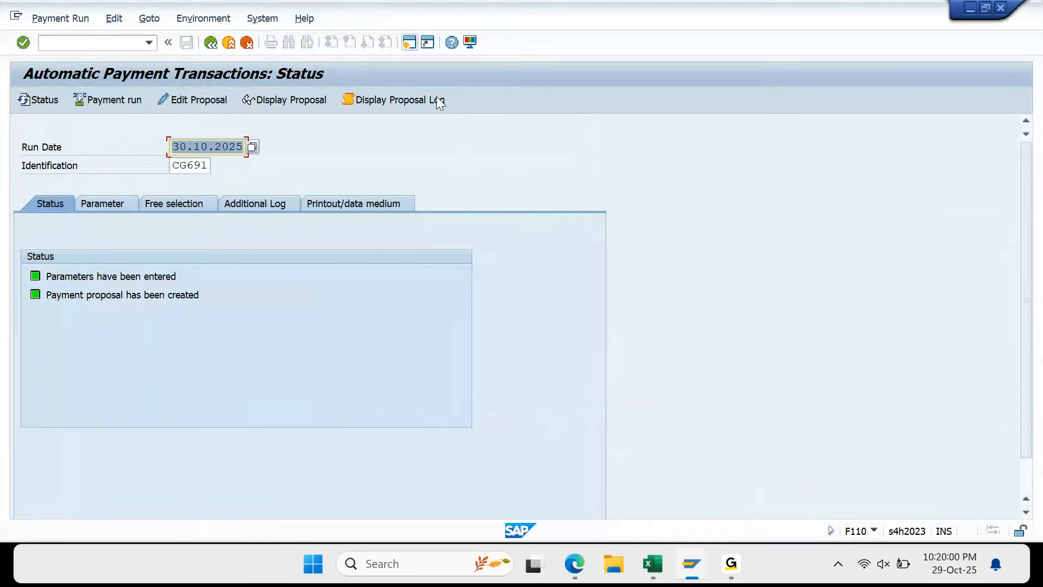
pyautogui.click(409, 42)
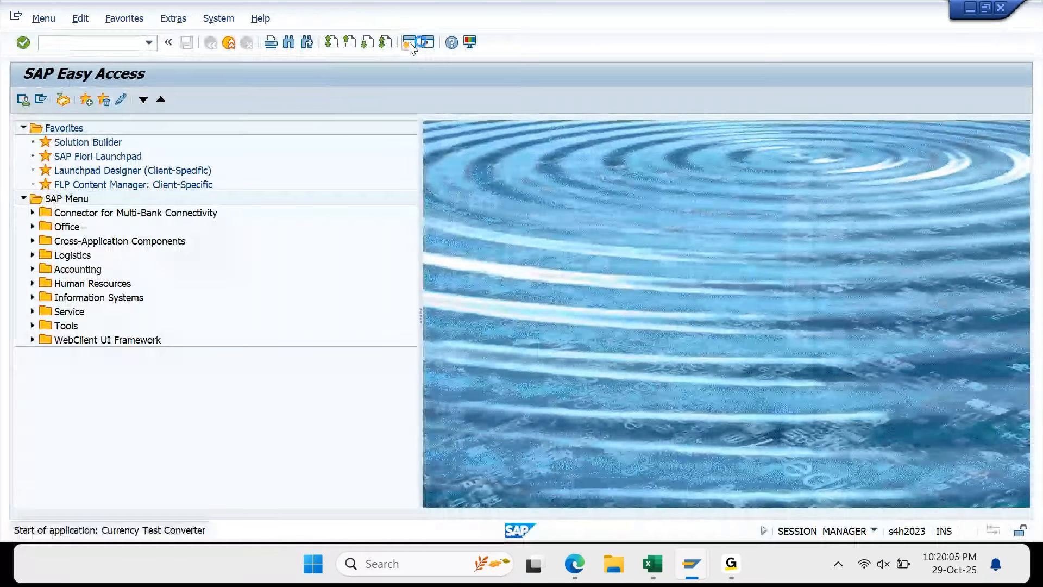
pyautogui.write('INR')
pyautogui.press('Tab')
pyautogui.write('USD')
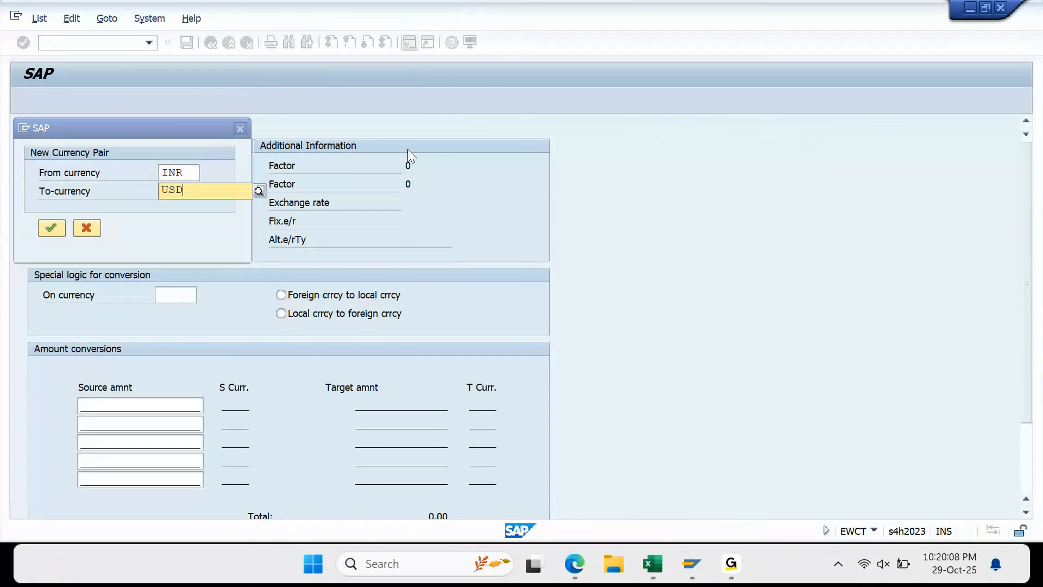
pyautogui.press('Return')
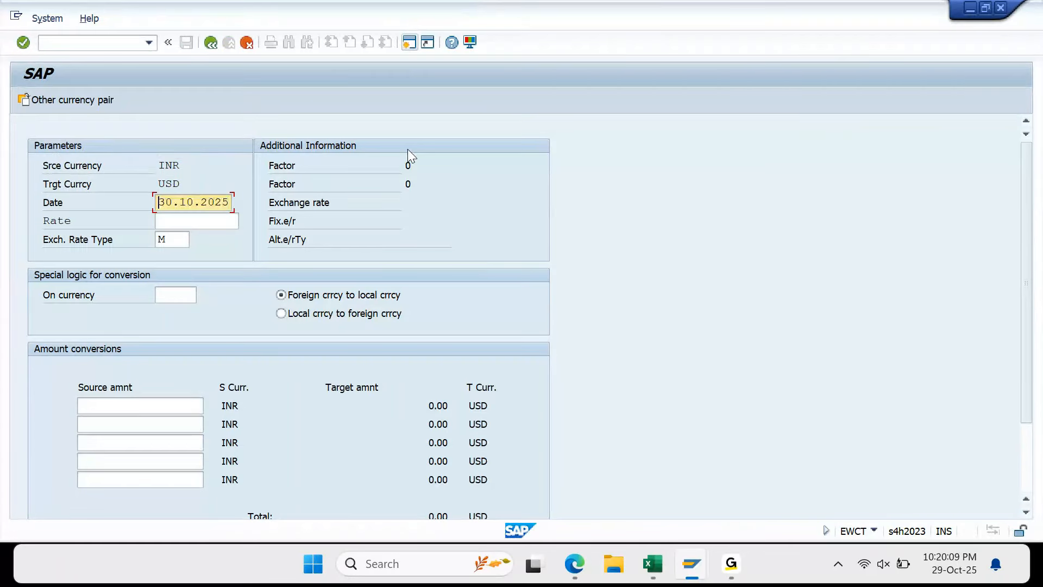
pyautogui.press('Return')
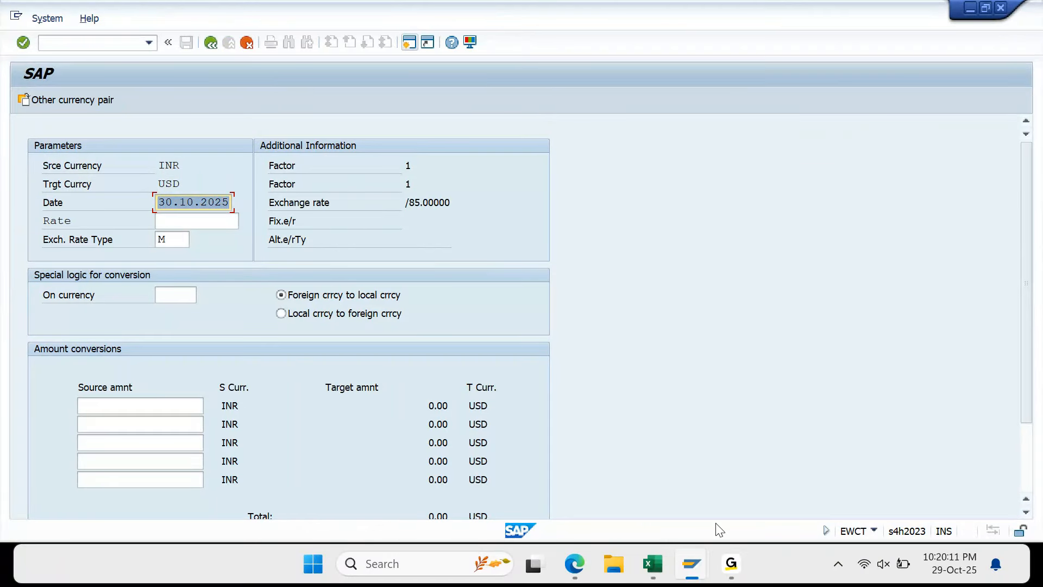
# Review supplier 600's open items and place the currency converter window beside the vendor line item display
pyautogui.moveTo(693, 575)
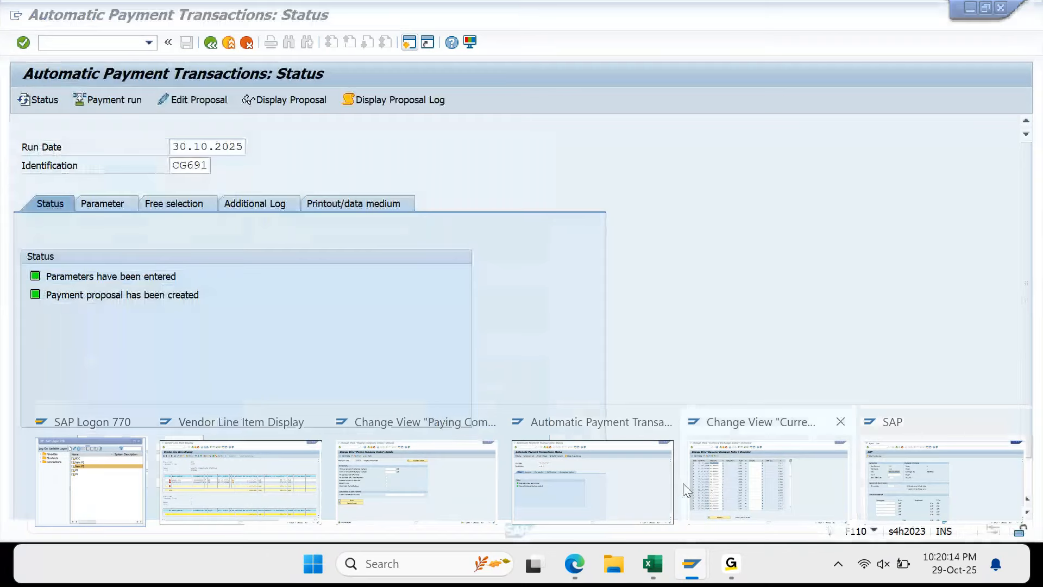
pyautogui.click(266, 487)
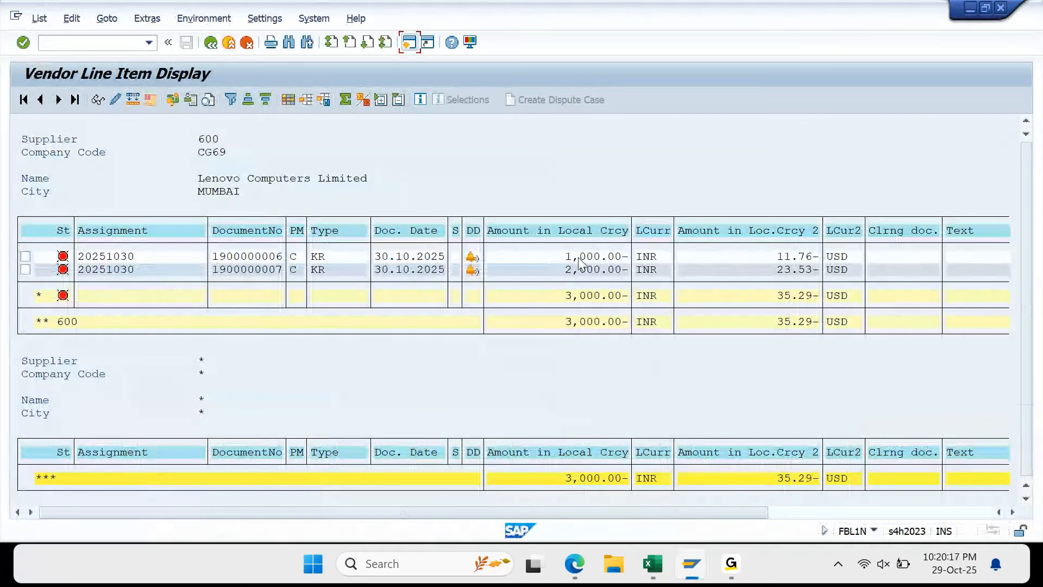
pyautogui.moveTo(698, 576)
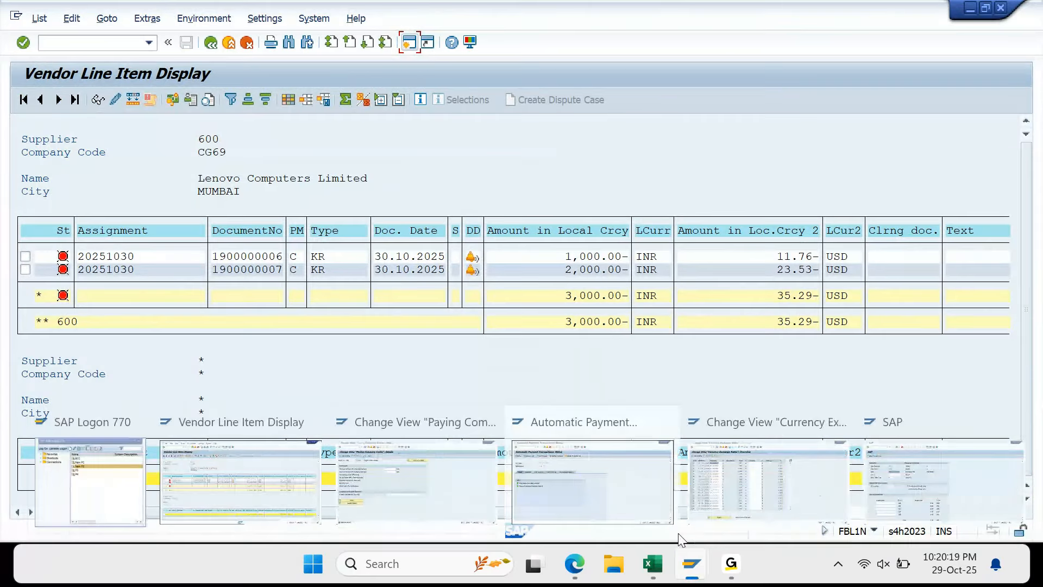
pyautogui.click(934, 473)
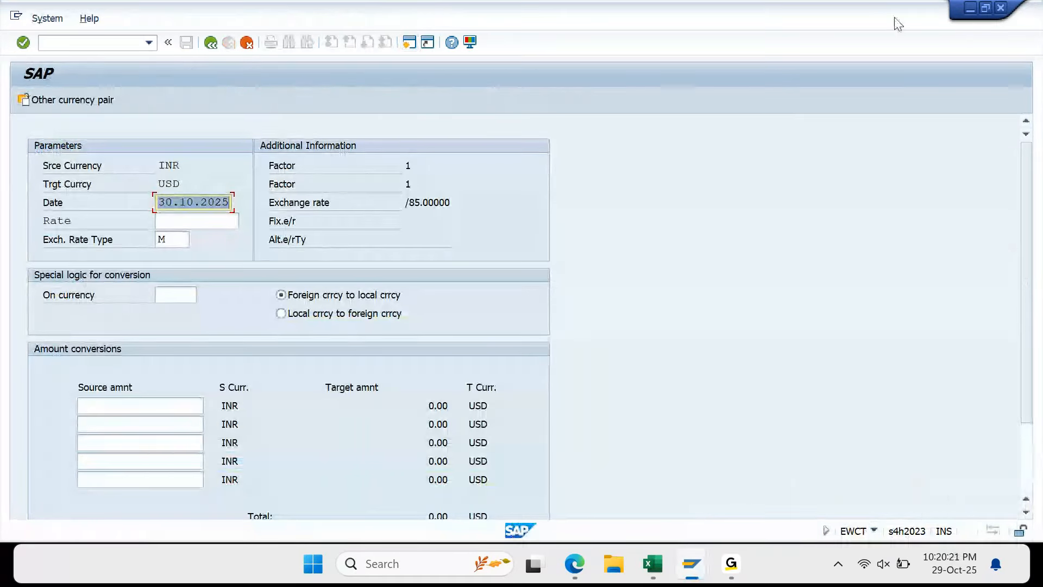
pyautogui.click(987, 7)
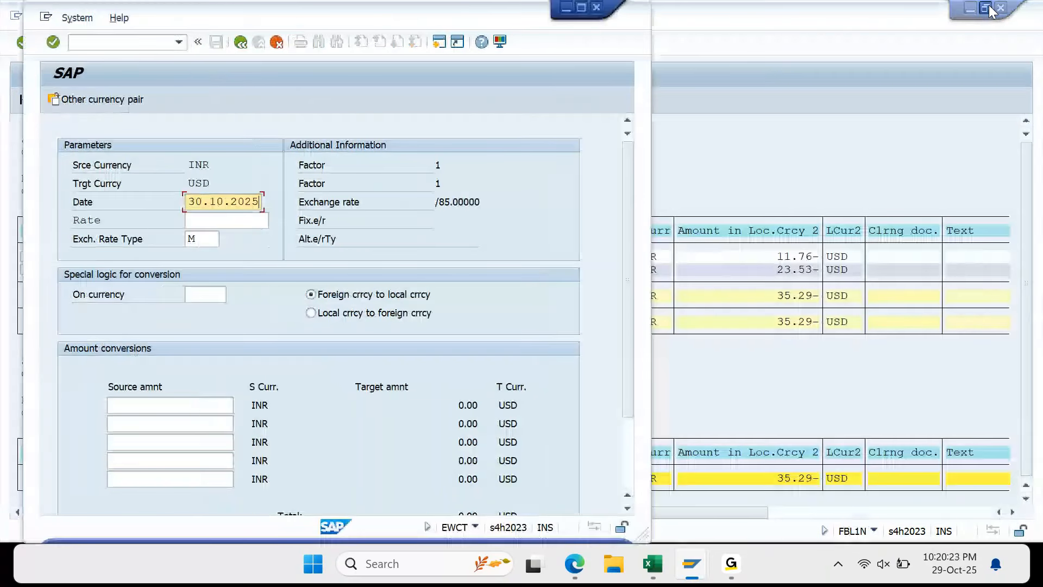
pyautogui.moveTo(487, 17); pyautogui.dragTo(398, 29)
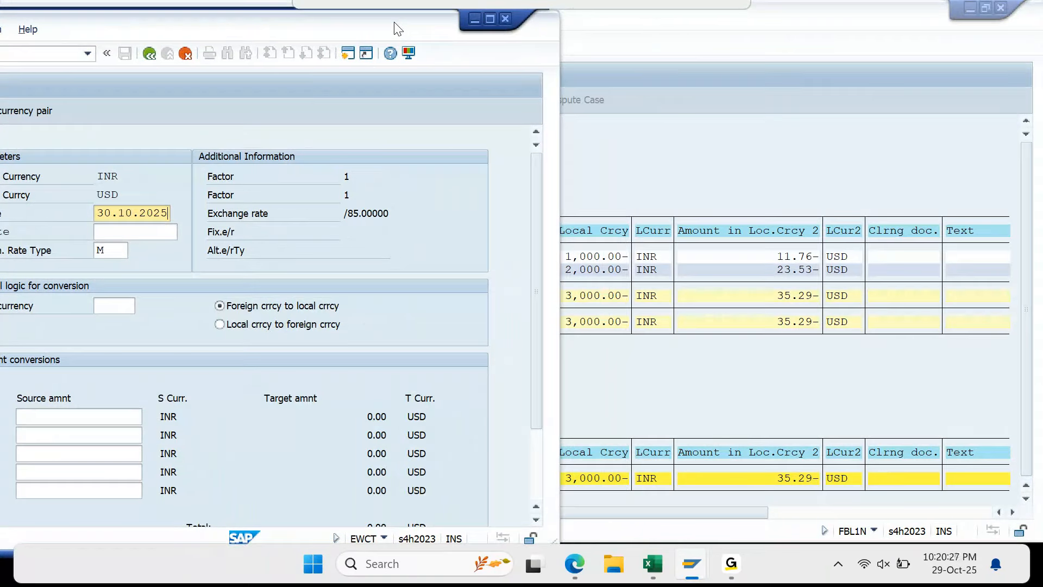
# Convert source amounts of 1,000 and 2,000 INR to USD in the currency converter
pyautogui.click(57, 420)
pyautogui.write('1,0')
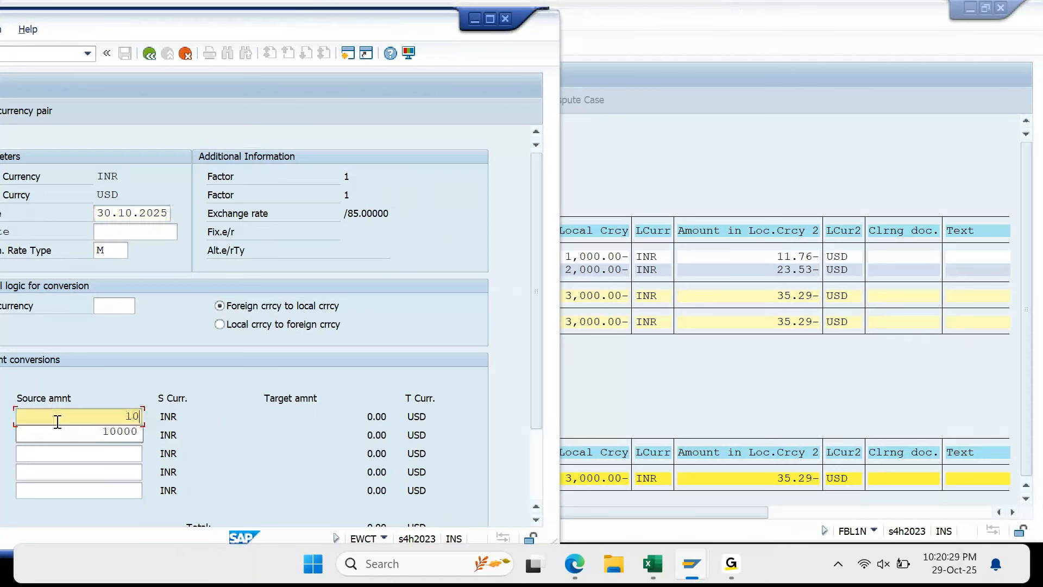
pyautogui.write('00')
pyautogui.press('Return')
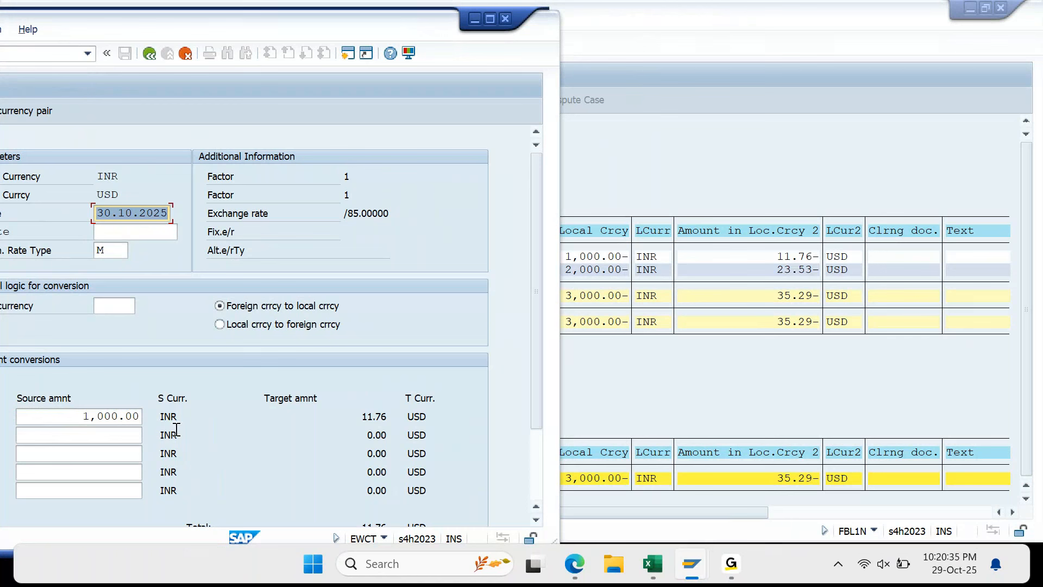
pyautogui.click(130, 435)
pyautogui.write('2000')
pyautogui.press('Return')
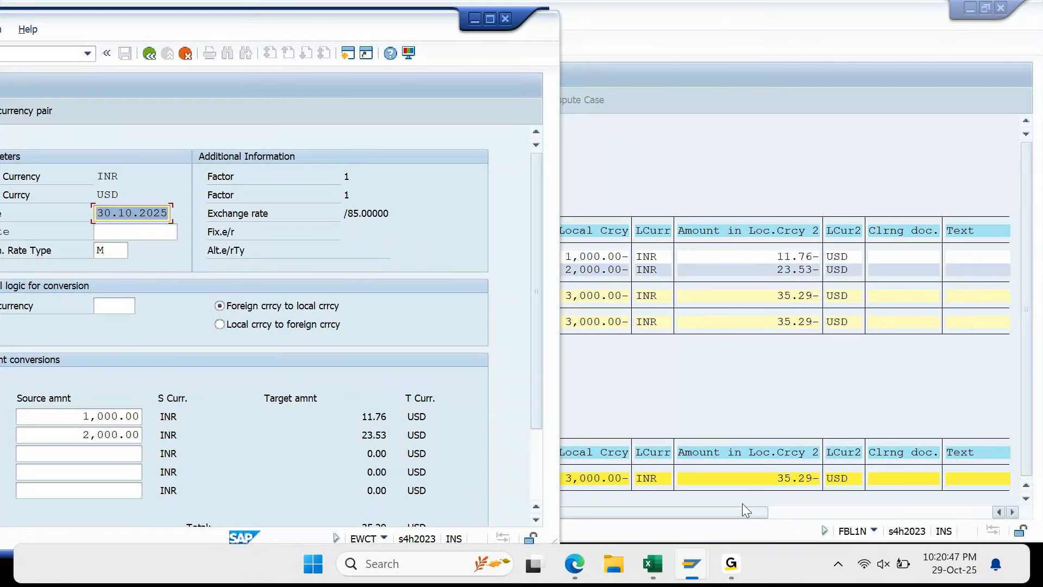
# In the exchange rates session, copy the type M INR to USD entry of 27.10.2025 to 31.10.2025 with an indirect quotation of 86, and save
pyautogui.moveTo(692, 573)
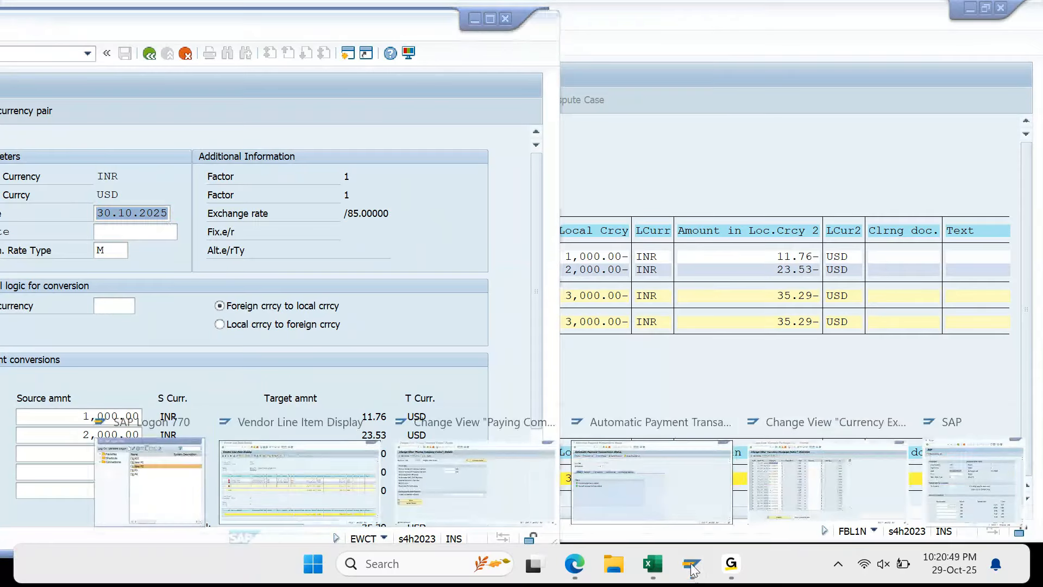
pyautogui.click(798, 493)
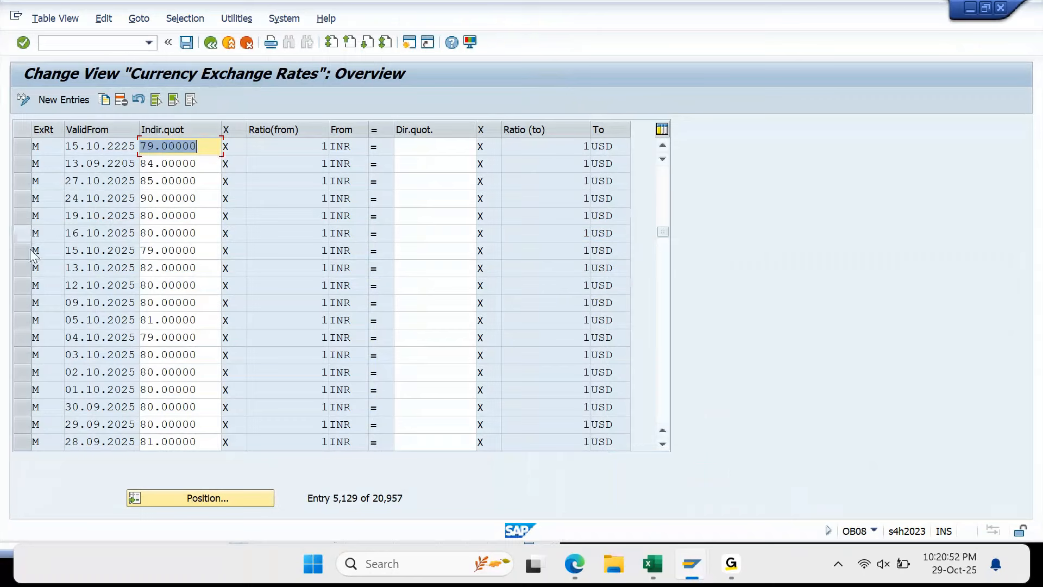
pyautogui.click(26, 180)
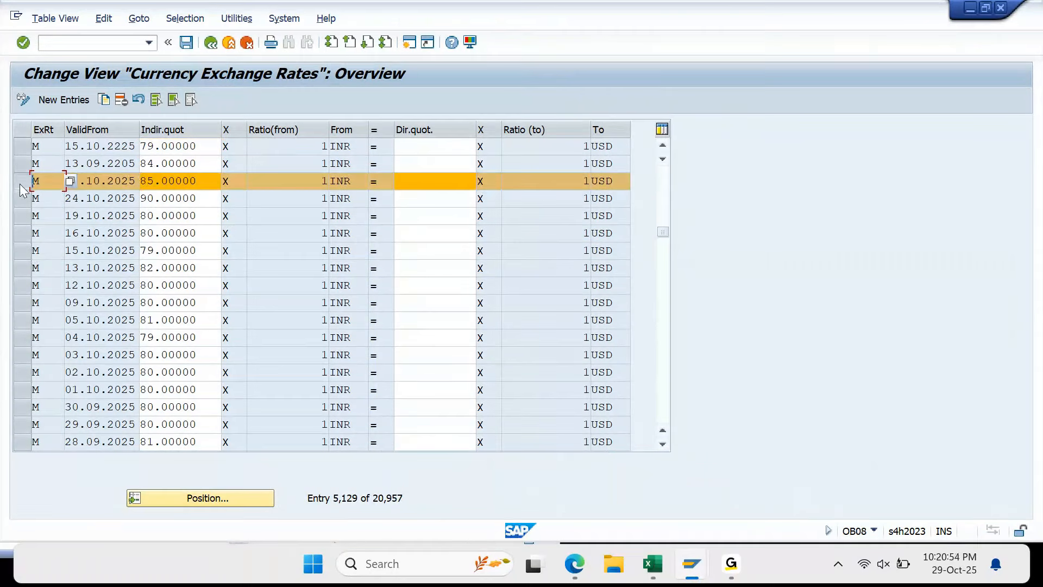
pyautogui.click(195, 180)
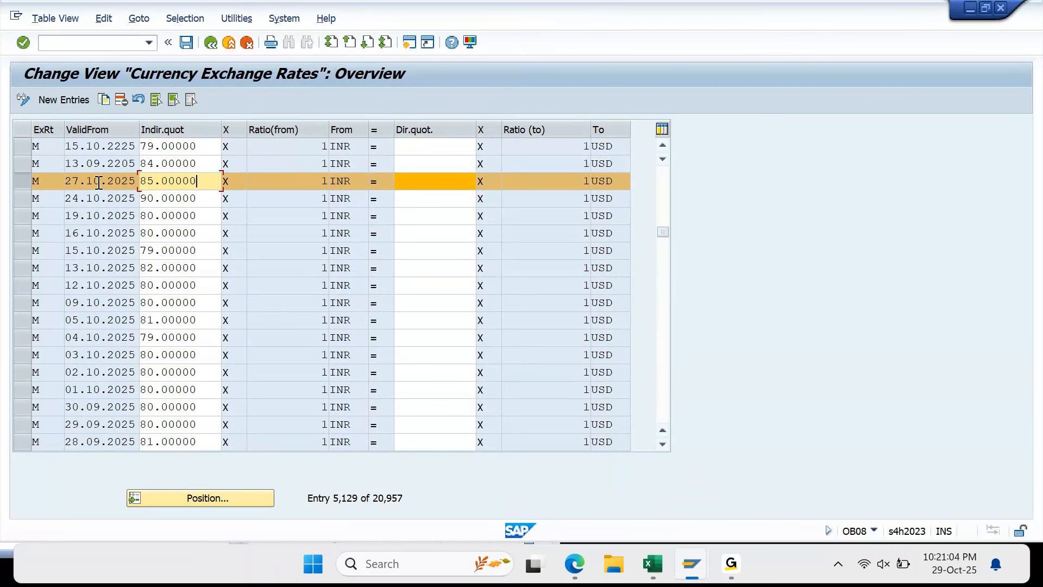
pyautogui.click(106, 101)
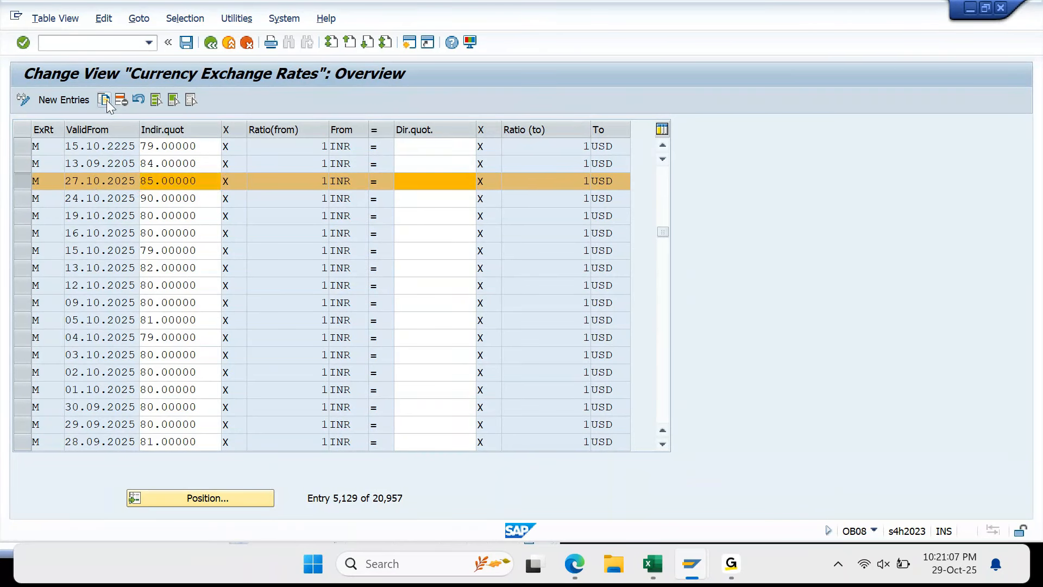
pyautogui.hotkey('shift', 'Home')
pyautogui.write('31')
pyautogui.press('Tab')
pyautogui.press('Home')
pyautogui.press('Right')
pyautogui.hotkey('shift', 'Right')
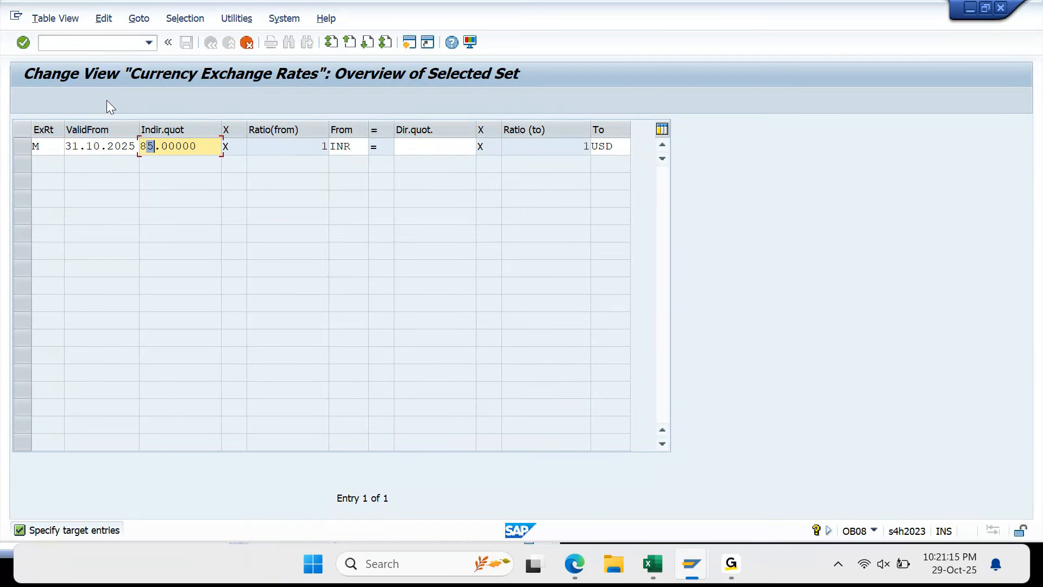
pyautogui.write('6')
pyautogui.press('Return')
pyautogui.hotkey('ctrl', 's')
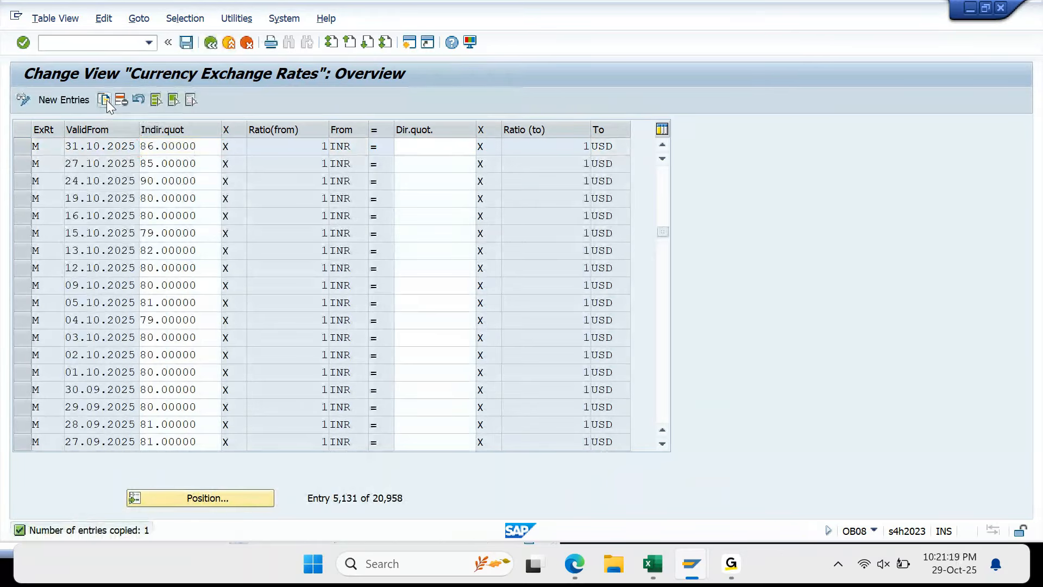
pyautogui.press('F3')
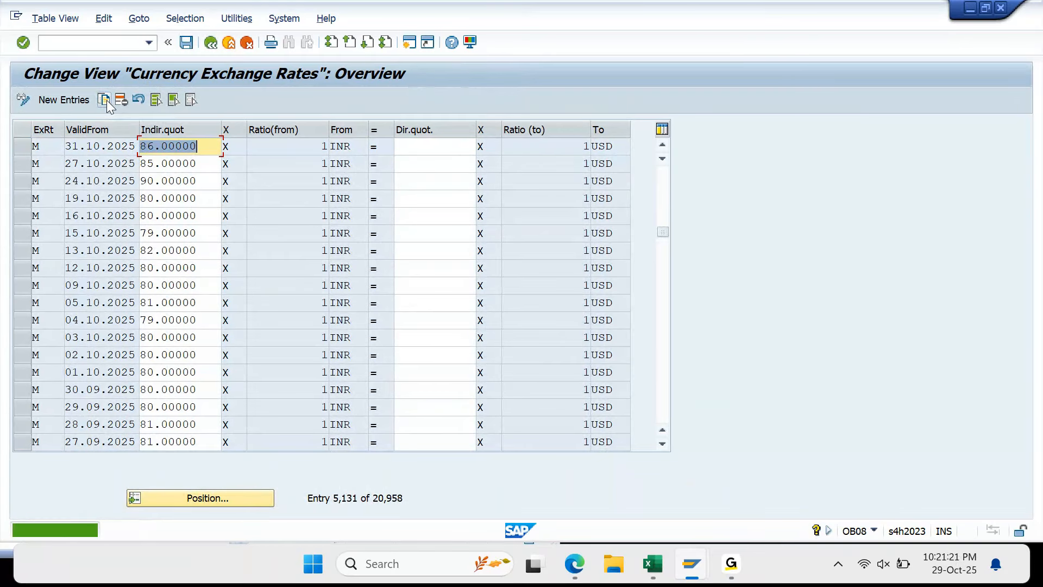
# Switch back to the F110 session for run CG691 and look through the operations available for its proposal
pyautogui.moveTo(691, 563)
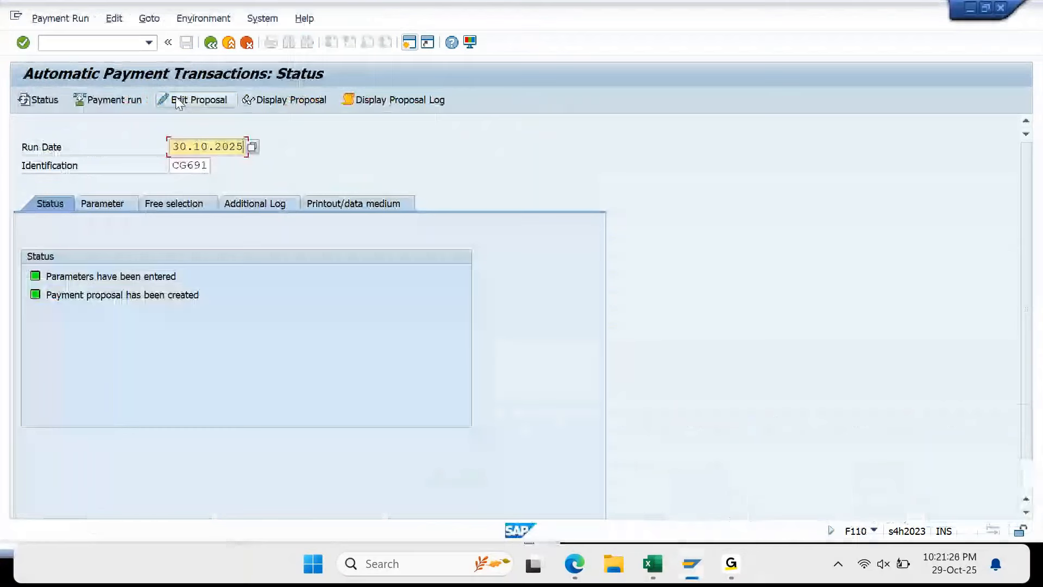
pyautogui.click(115, 19)
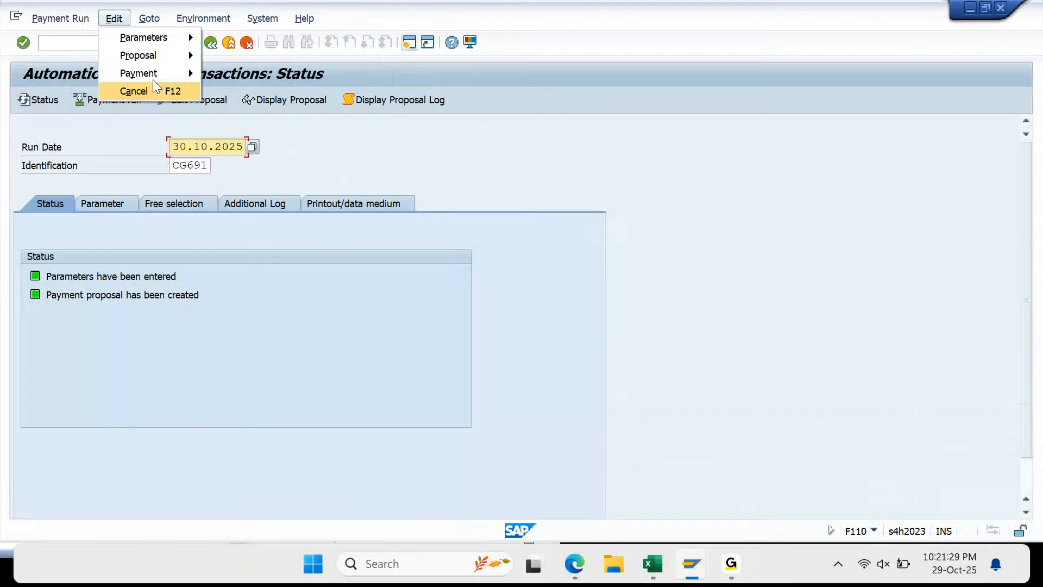
pyautogui.moveTo(180, 60)
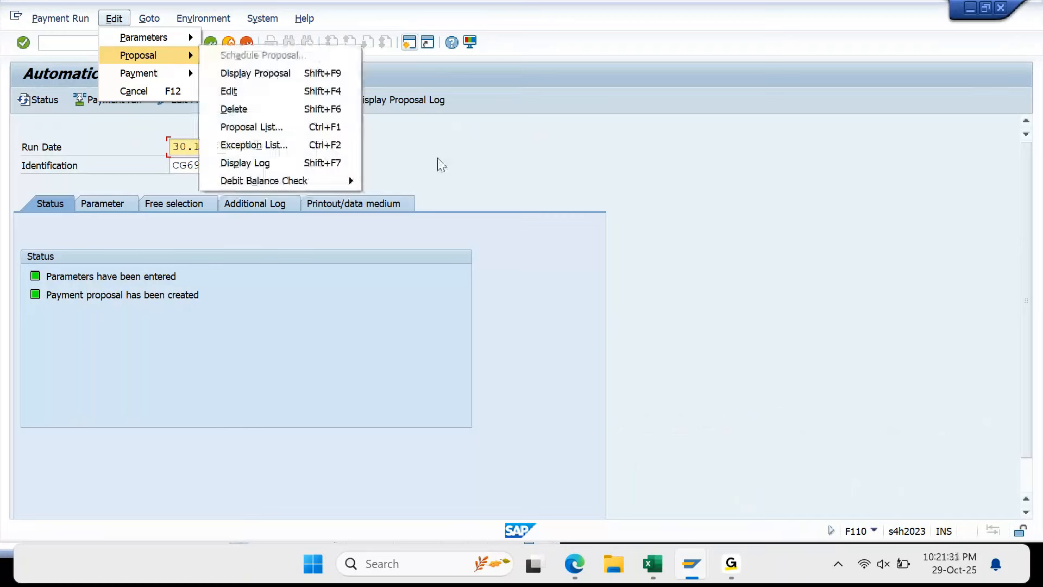
pyautogui.click(441, 165)
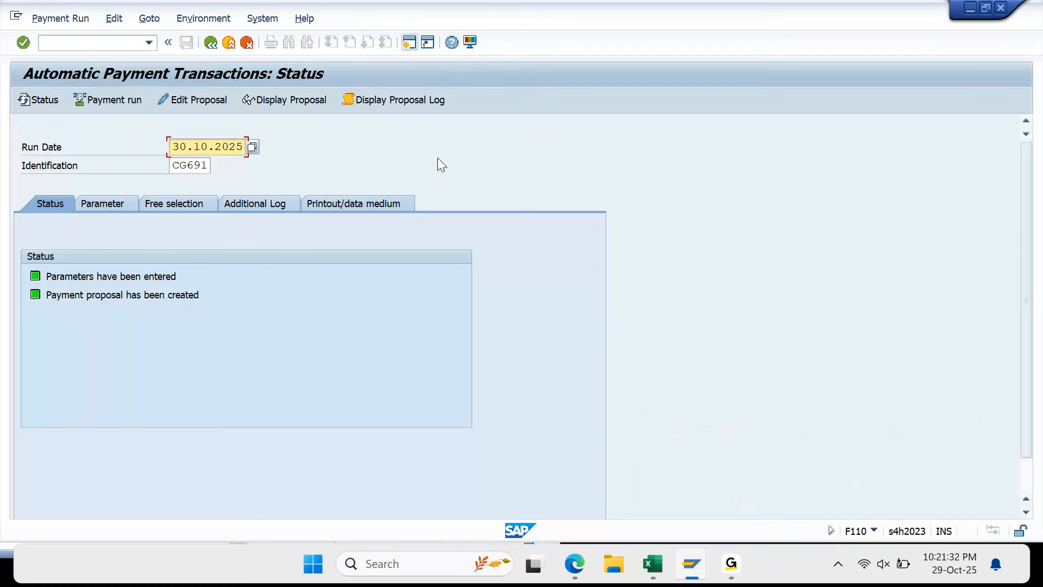
# Switch to the currency converter session, reposition its window beside the F110 screen, and start transaction F-53 in it
pyautogui.click(107, 202)
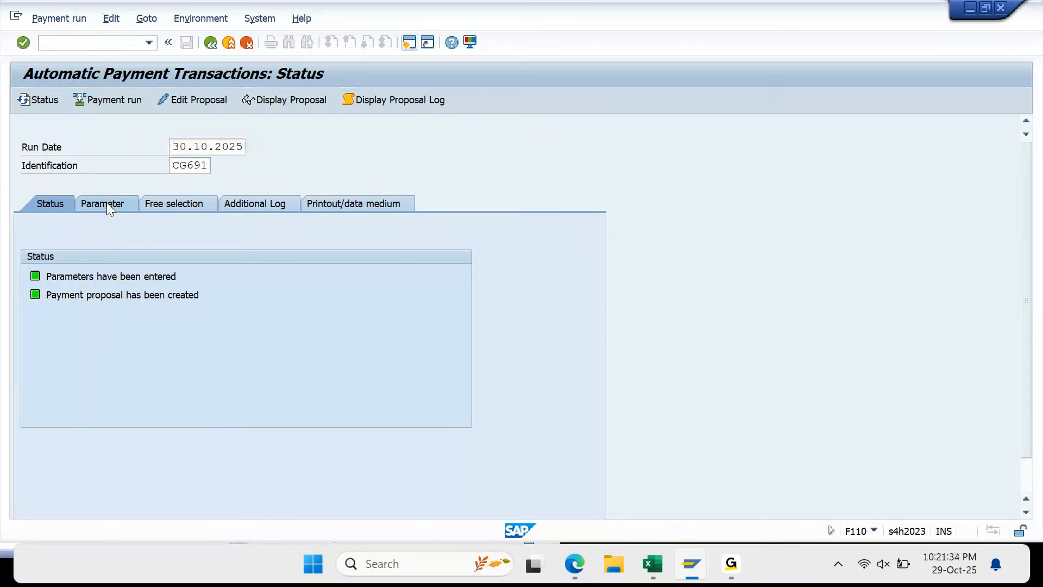
pyautogui.click(64, 204)
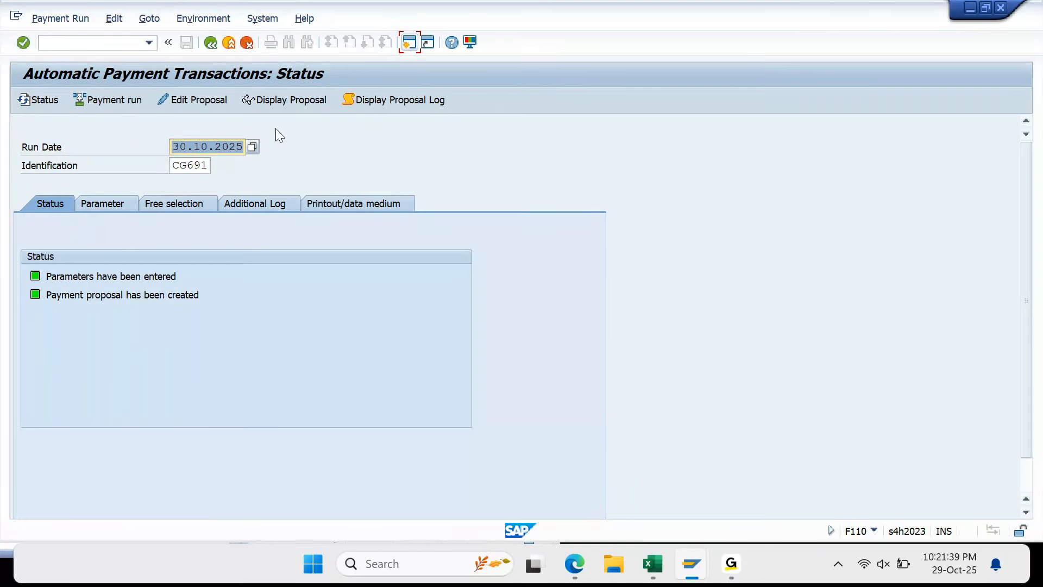
pyautogui.moveTo(681, 568)
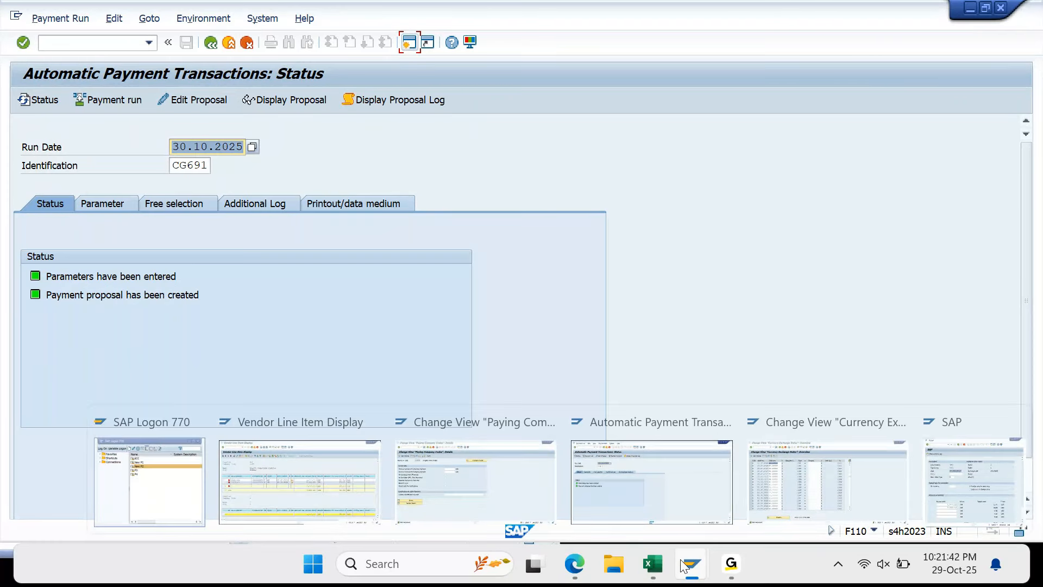
pyautogui.click(972, 478)
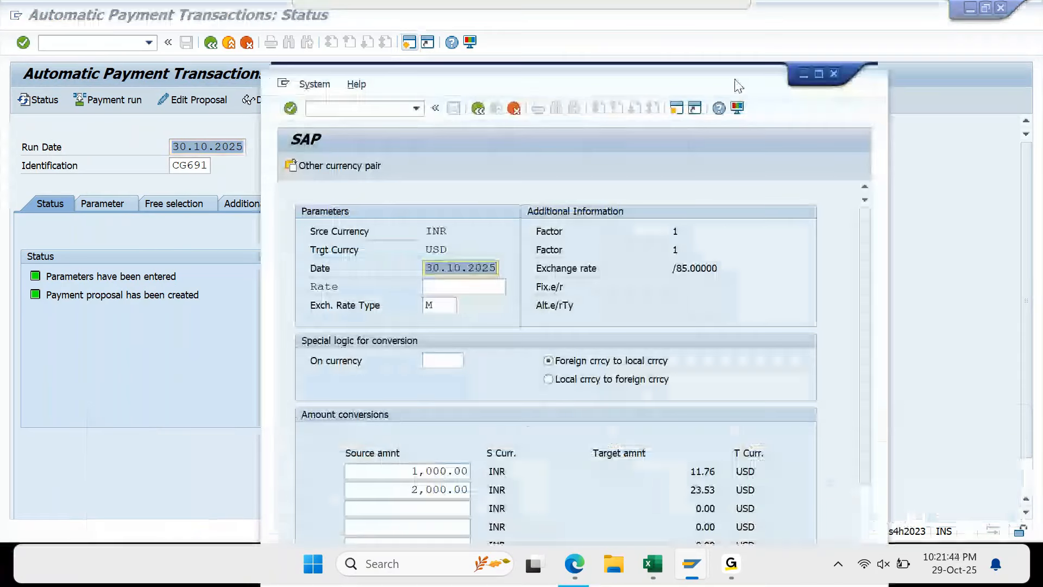
pyautogui.moveTo(735, 80); pyautogui.dragTo(825, 34)
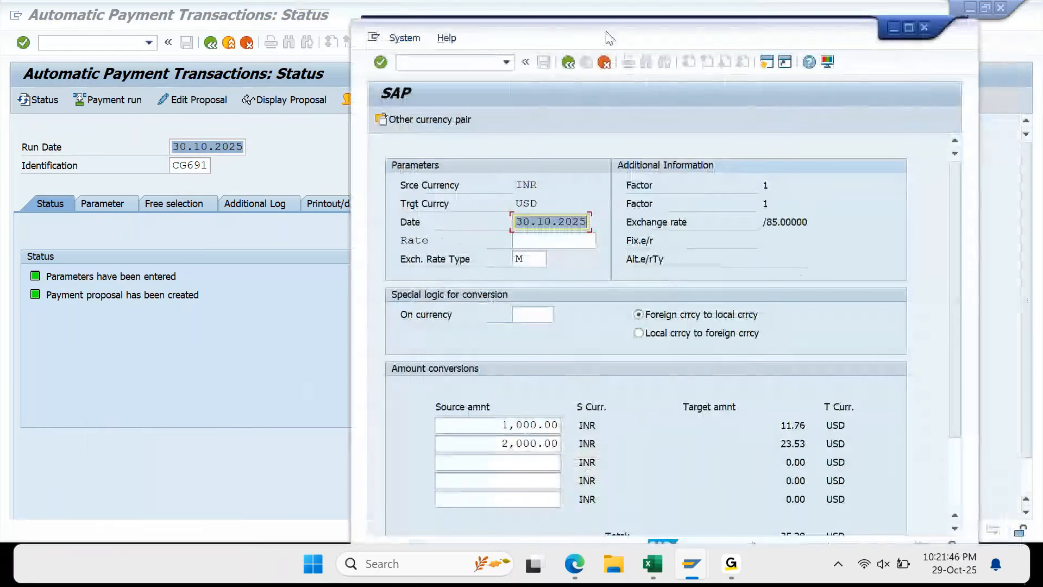
pyautogui.moveTo(609, 38); pyautogui.dragTo(604, 27)
pyautogui.click(450, 54)
pyautogui.write('/N F-53')
pyautogui.press('Return')
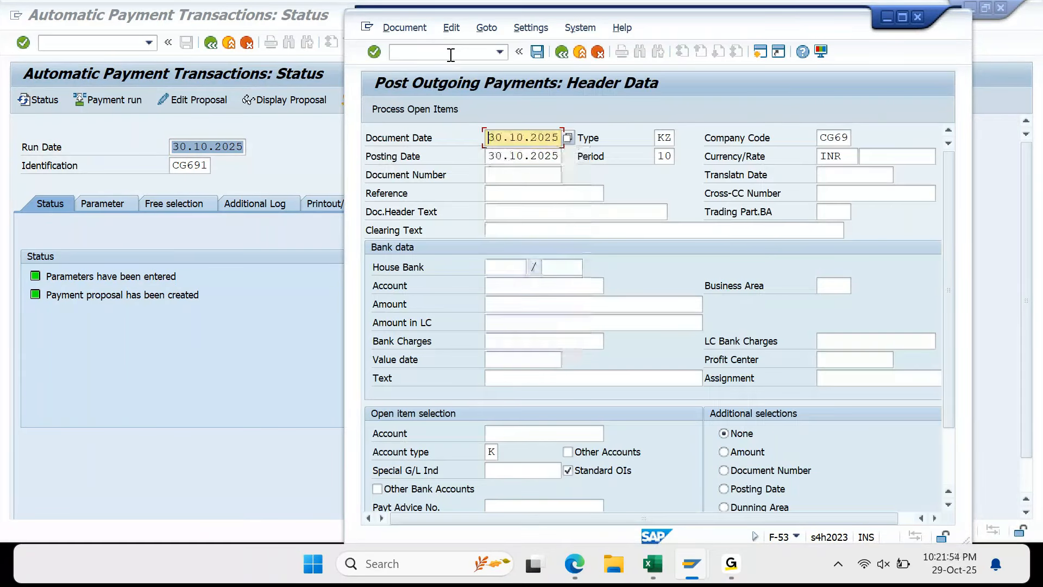
# Set both the document date and posting date of the outgoing payment to 31.10.2025
pyautogui.hotkey('shift', 'Right')
pyautogui.hotkey('shift', 'Right')
pyautogui.write('31')
pyautogui.press('Down')
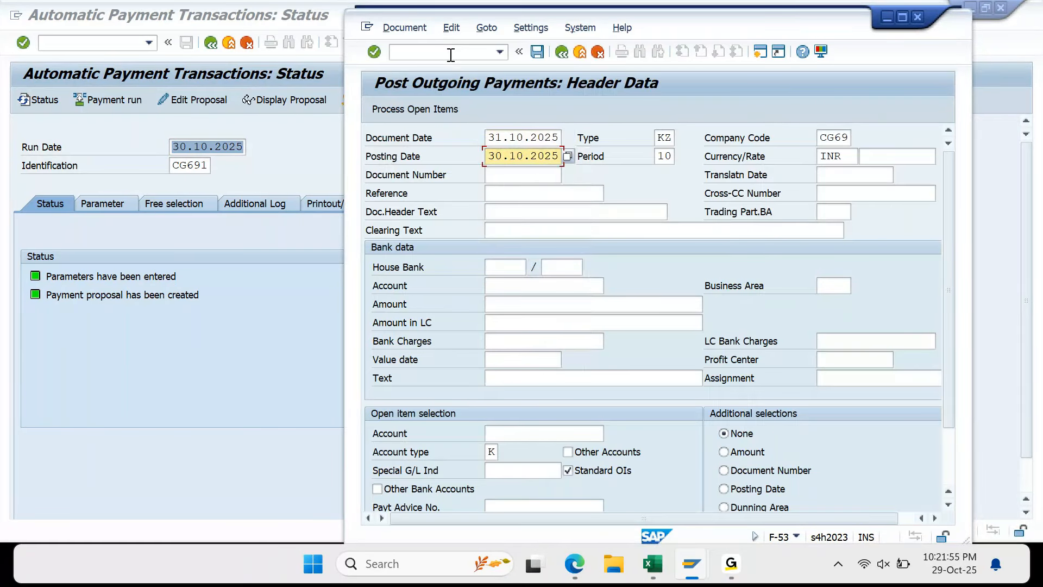
pyautogui.hotkey('shift', 'Right')
pyautogui.hotkey('shift', 'Right')
pyautogui.write('31')
pyautogui.press('Down')
pyautogui.press('Down')
pyautogui.press('Down')
pyautogui.press('Down')
pyautogui.press('Down')
pyautogui.press('Down')
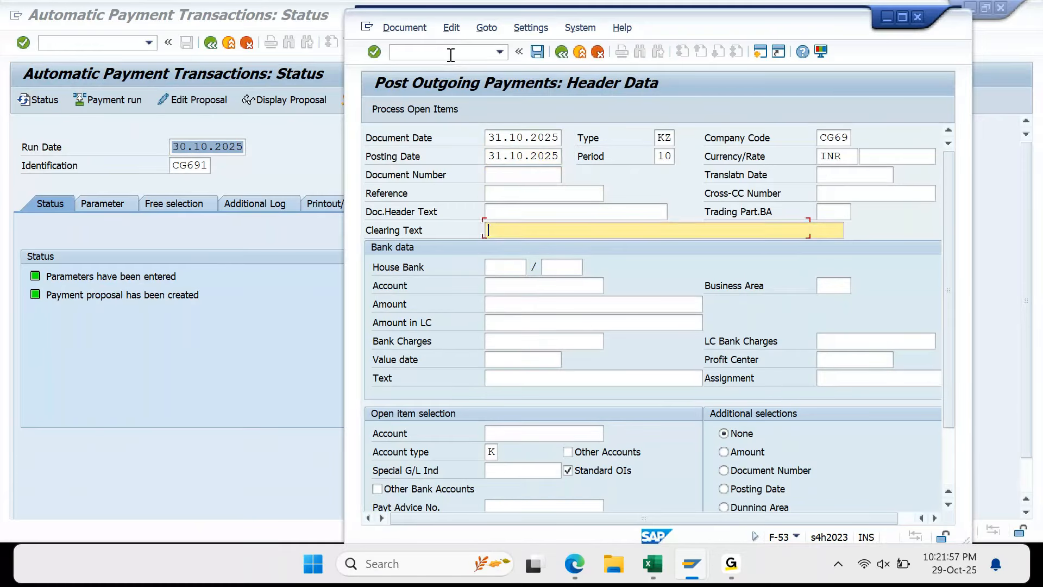
# Choose the HDFC Check Outgoing 1153 G/L account as the payment's bank account and enter an amount of 3000
pyautogui.press('F4')
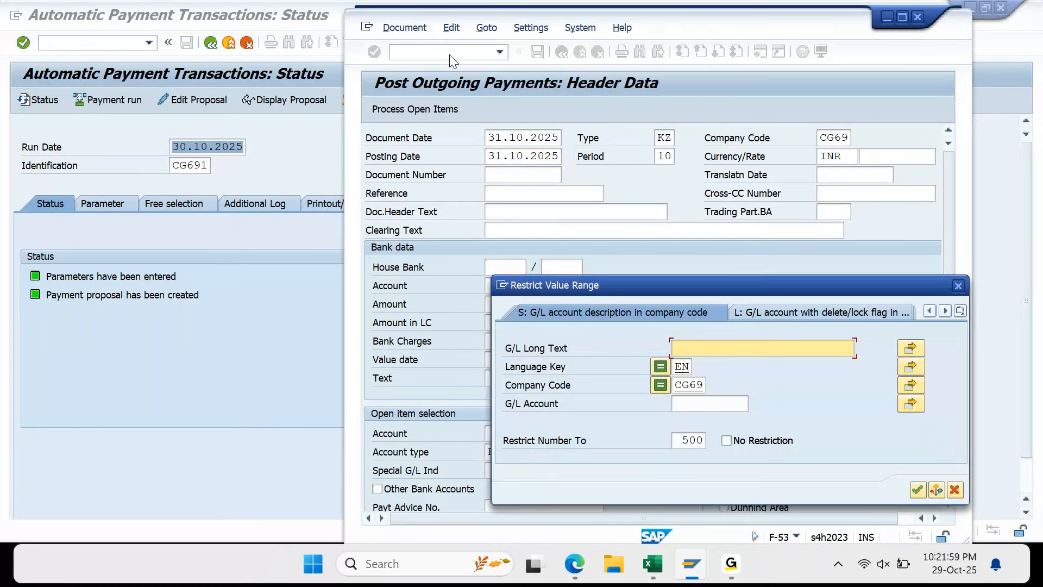
pyautogui.press('Return')
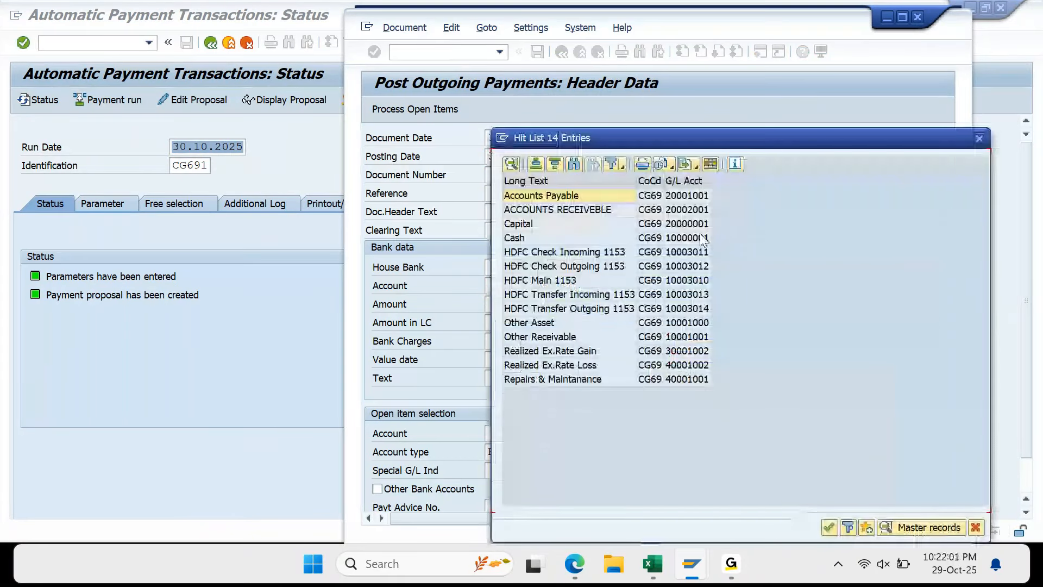
pyautogui.doubleClick(674, 270)
pyautogui.press('Tab')
pyautogui.write('3000')
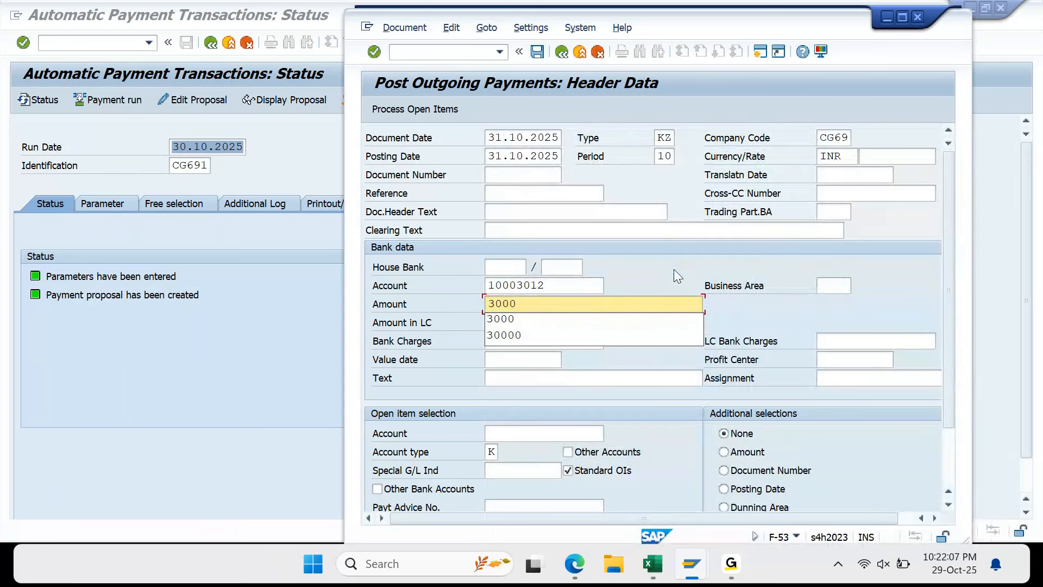
# Process supplier 600's open items for the payment, accepting the future-date warnings, and simulate the posting in a maximized window
pyautogui.press('Return')
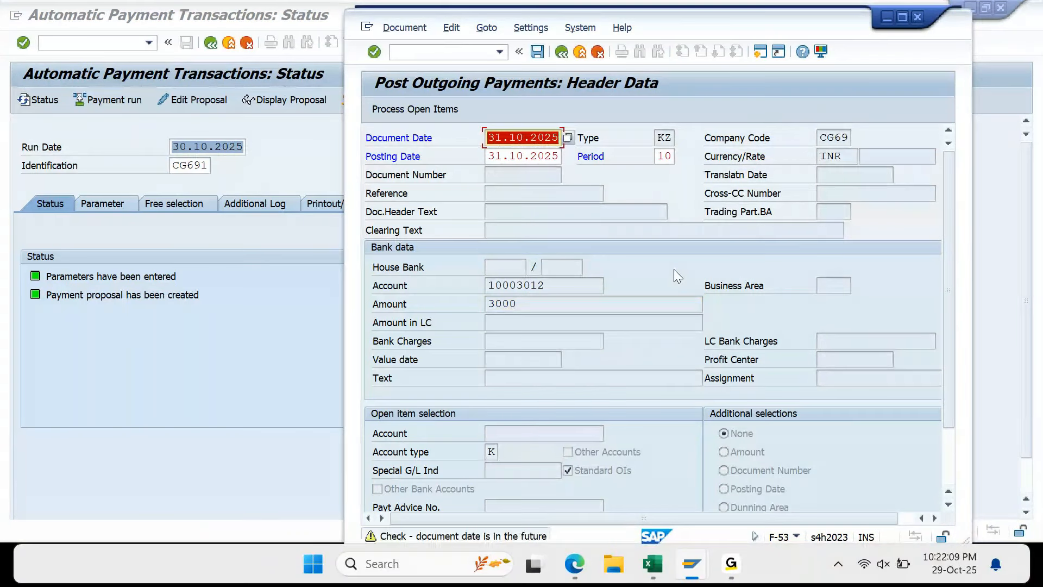
pyautogui.press('Return')
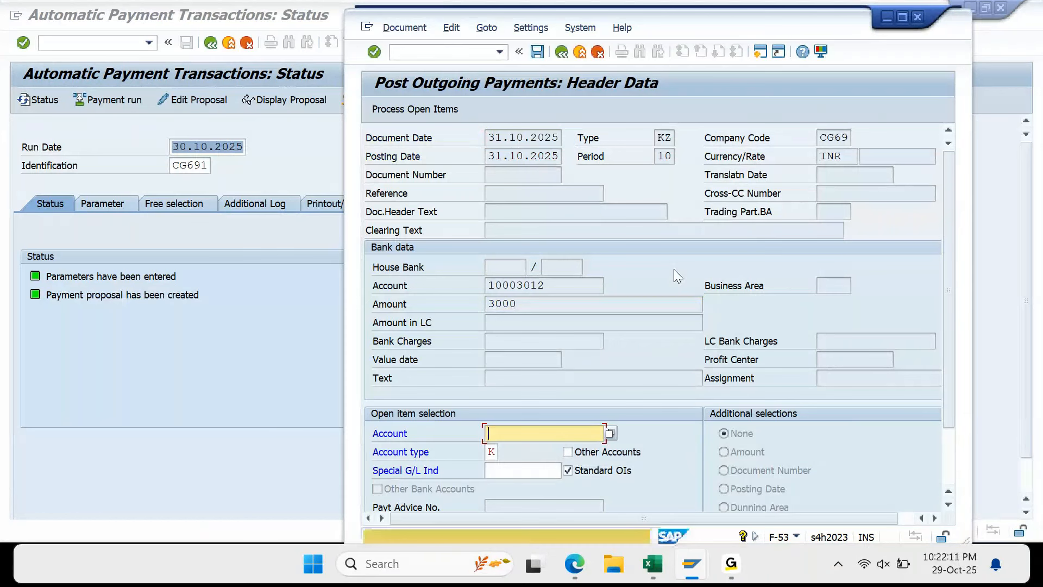
pyautogui.press('Return')
pyautogui.press('Return')
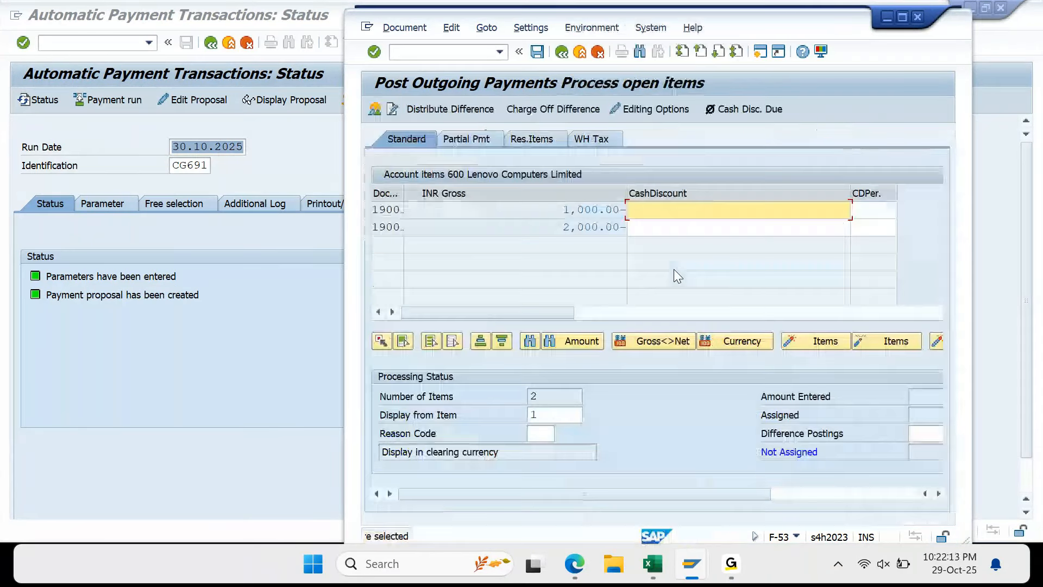
pyautogui.click(900, 19)
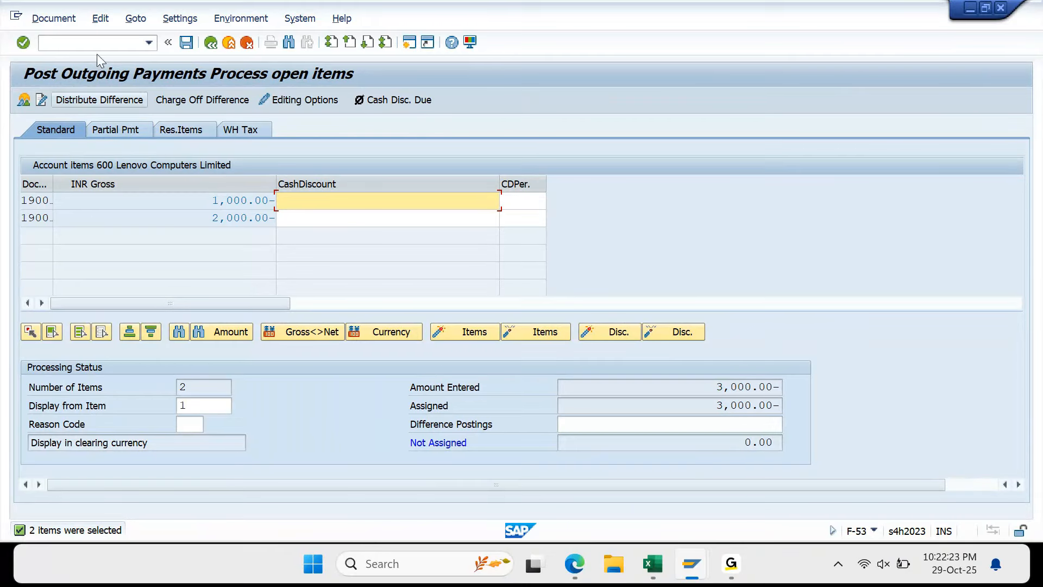
pyautogui.click(70, 21)
pyautogui.click(80, 50)
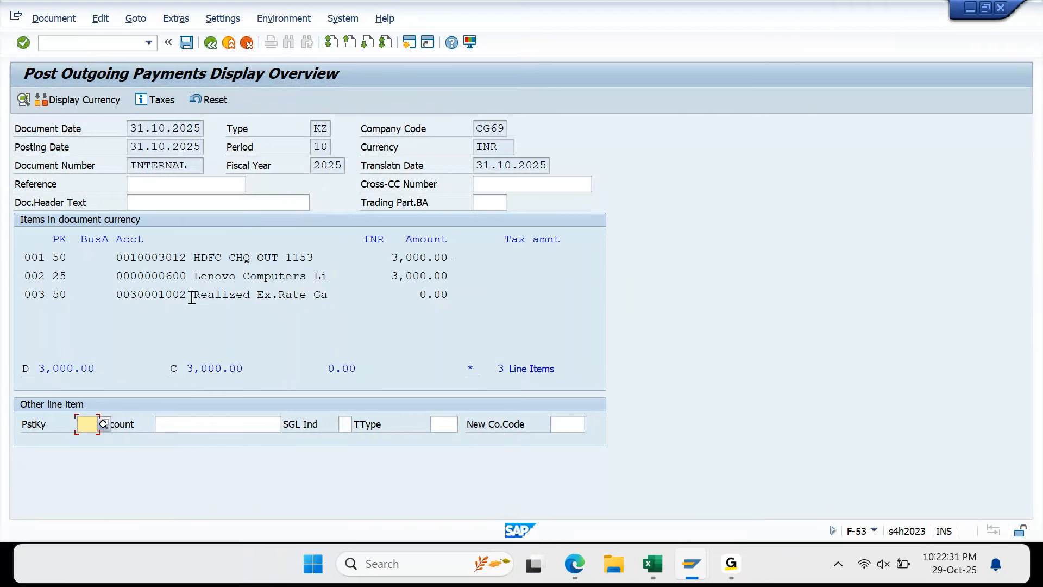
# Examine the simulated payment's line items in group currency, including the realized exchange rate line, and return to the payment header entry
pyautogui.moveTo(333, 296); pyautogui.dragTo(282, 307)
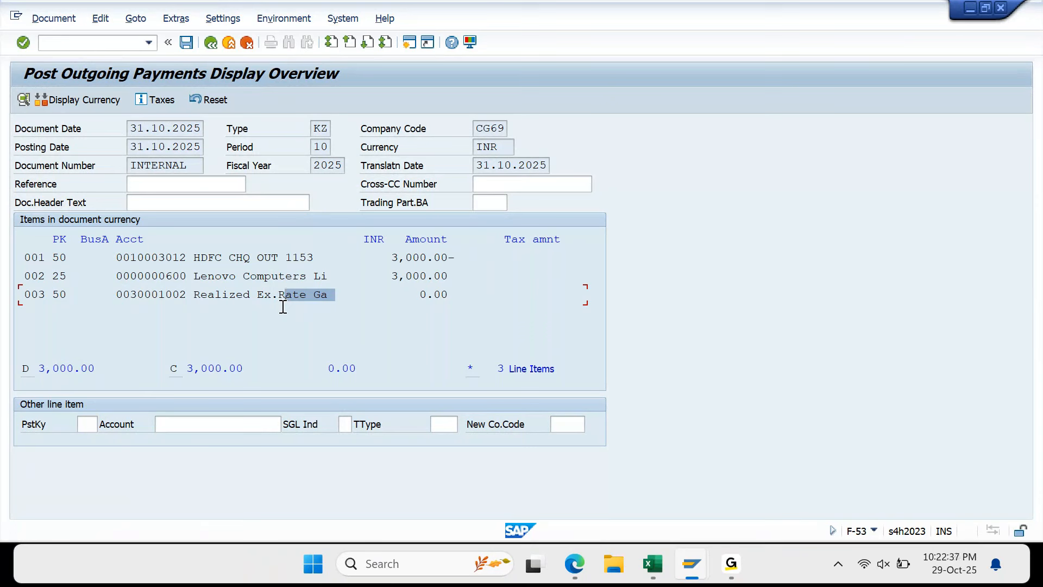
pyautogui.moveTo(384, 240); pyautogui.dragTo(364, 242)
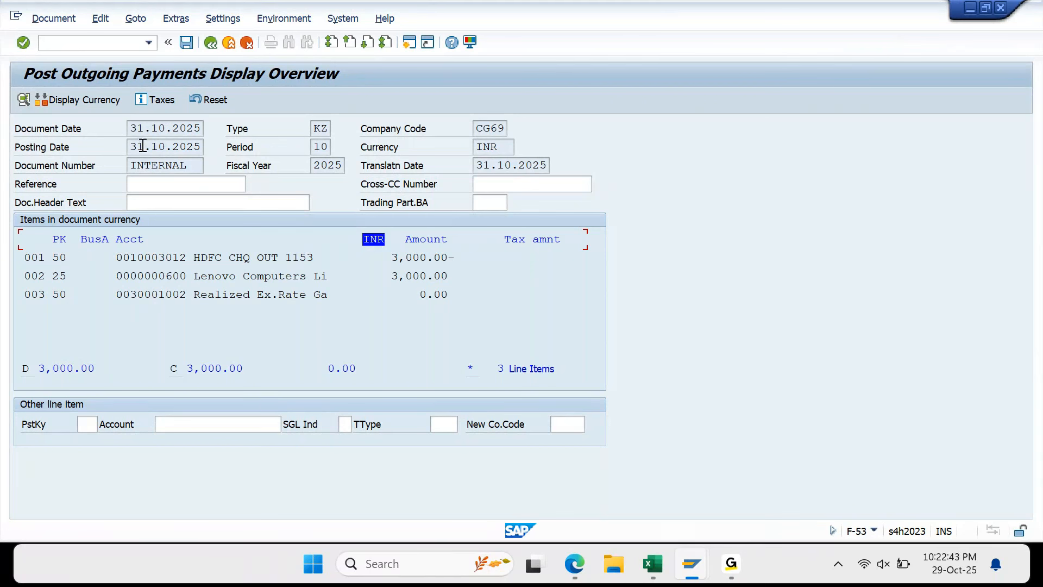
pyautogui.click(100, 103)
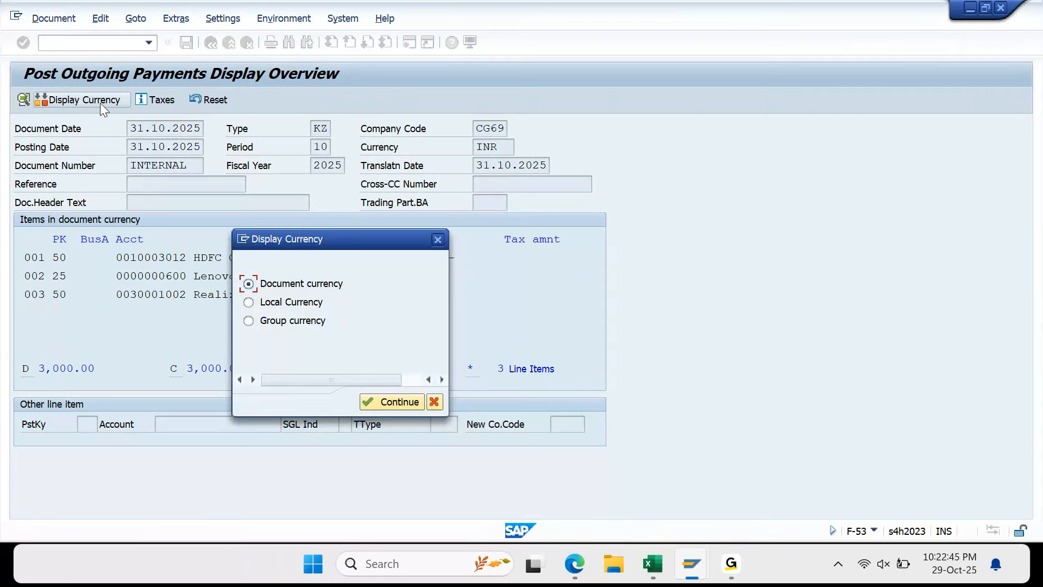
pyautogui.click(249, 323)
pyautogui.click(392, 401)
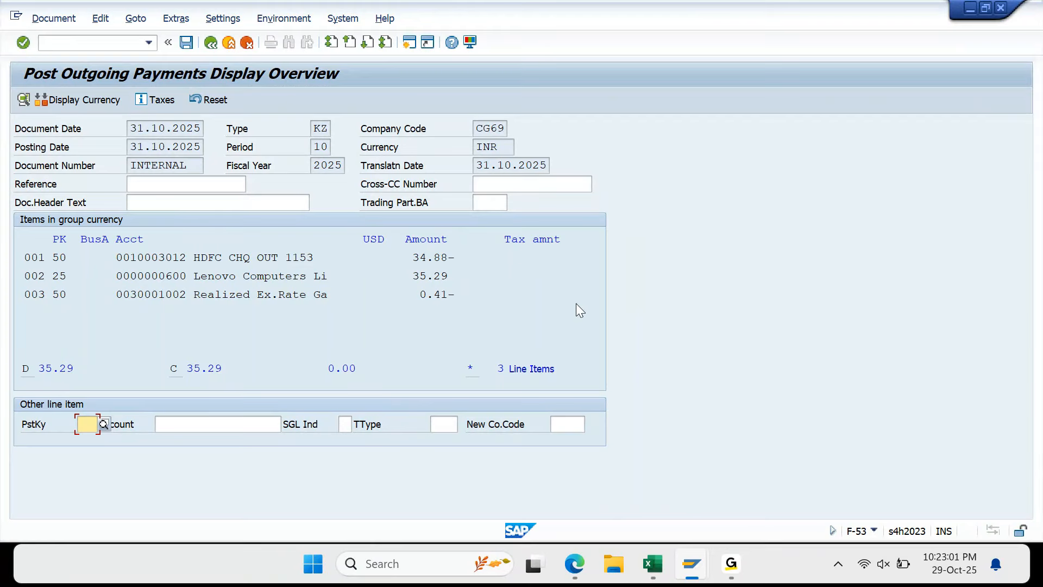
pyautogui.click(694, 553)
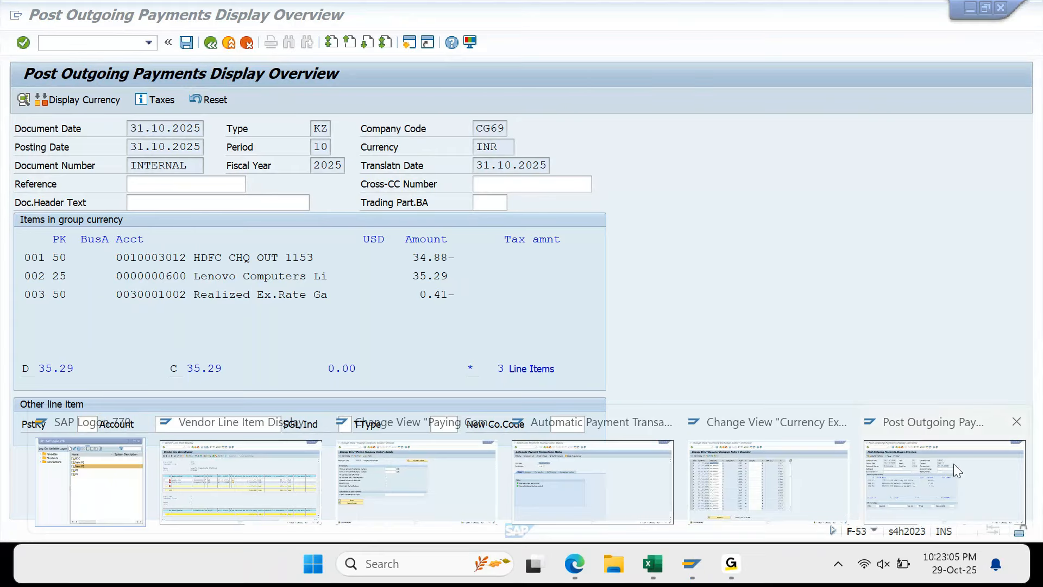
pyautogui.click(953, 465)
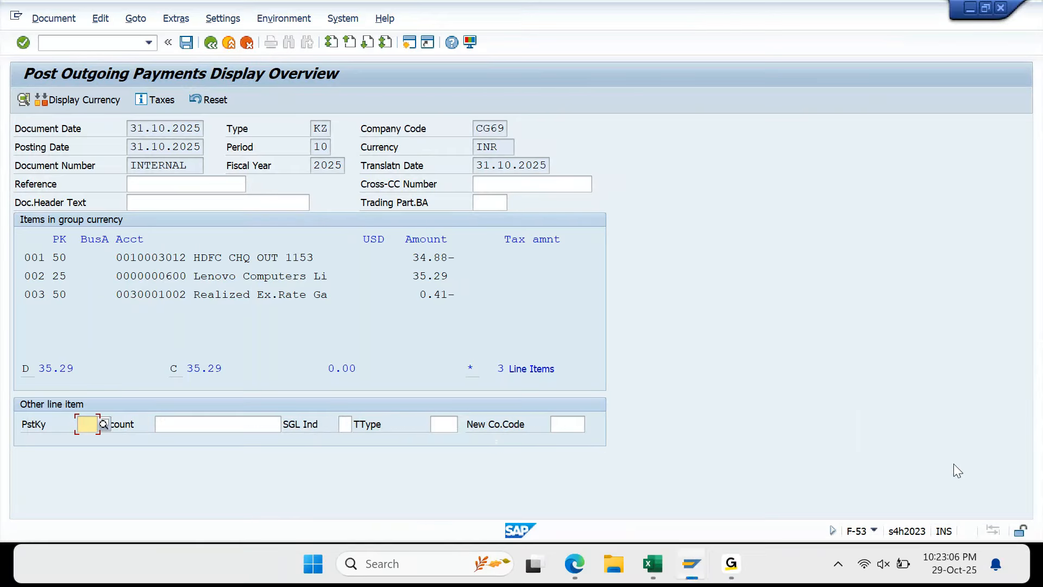
pyautogui.hotkey('ctrl', 's')
# In the paying company code session, turn on No Exchange Rate Differences for CG69 and save
pyautogui.moveTo(705, 571)
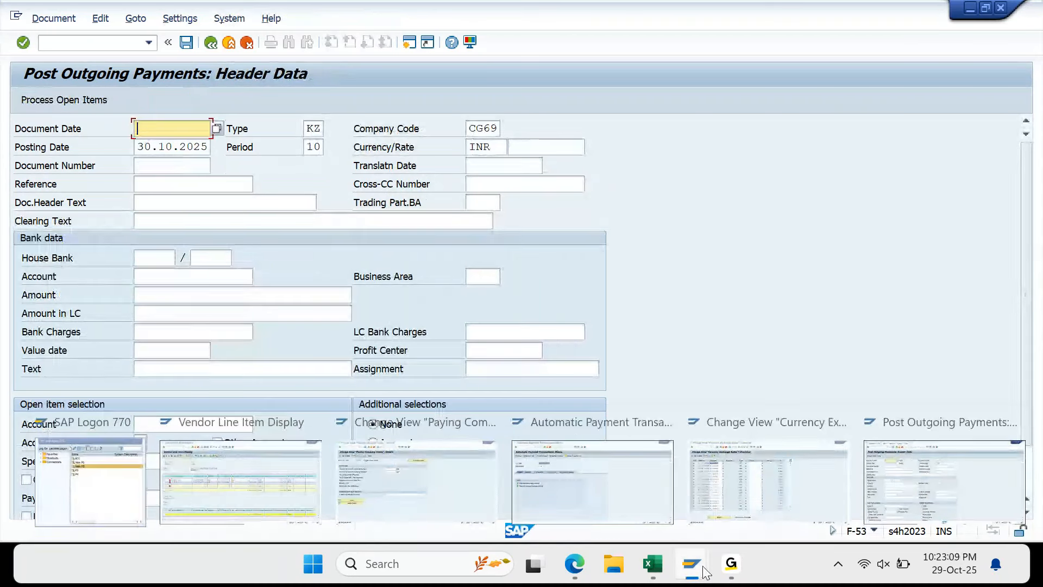
pyautogui.click(369, 470)
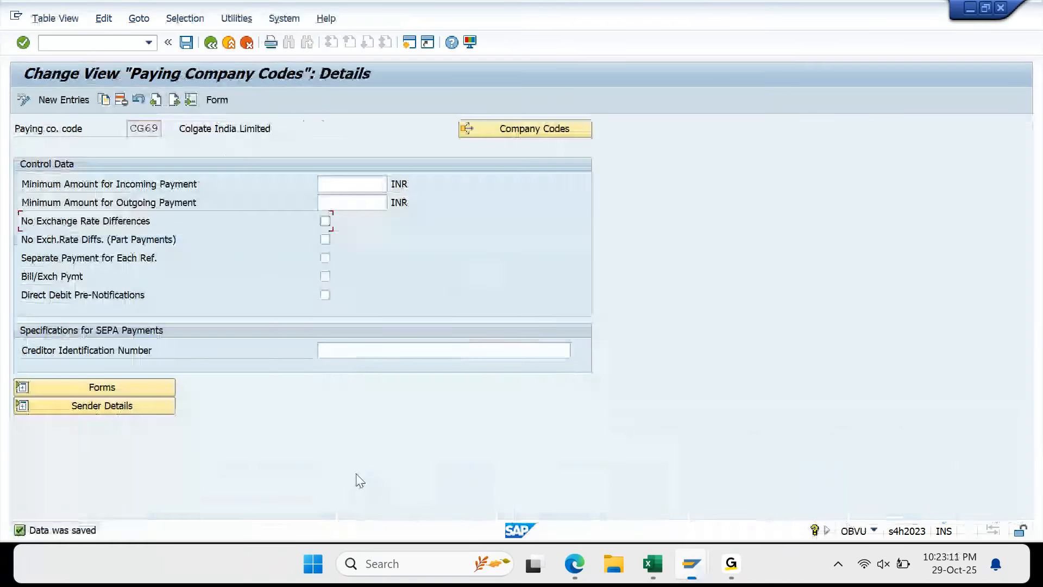
pyautogui.click(330, 226)
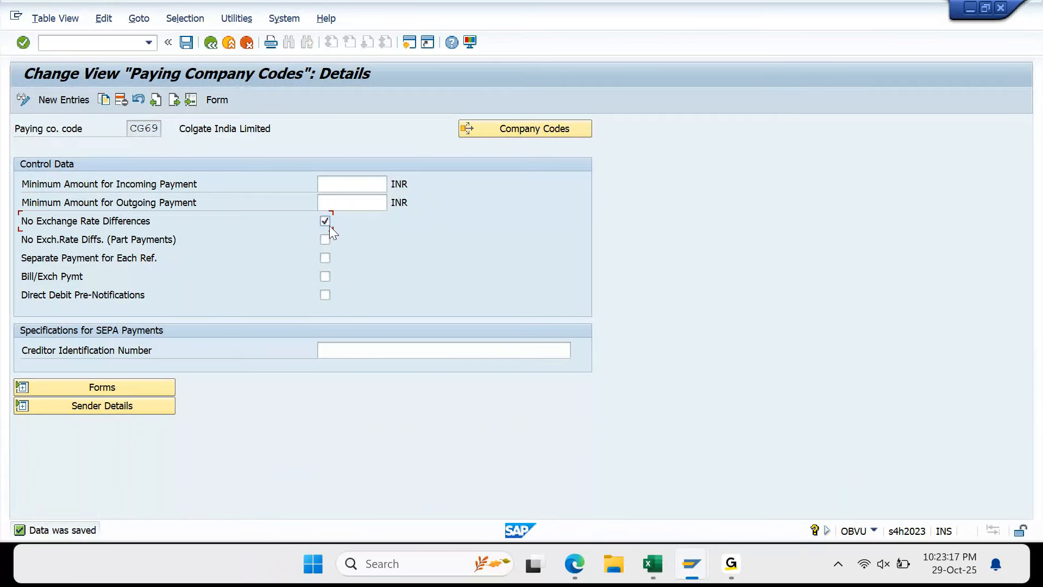
pyautogui.click(186, 43)
# Switch to the F110 session and delete the existing payment proposal of run CG691
pyautogui.click(693, 570)
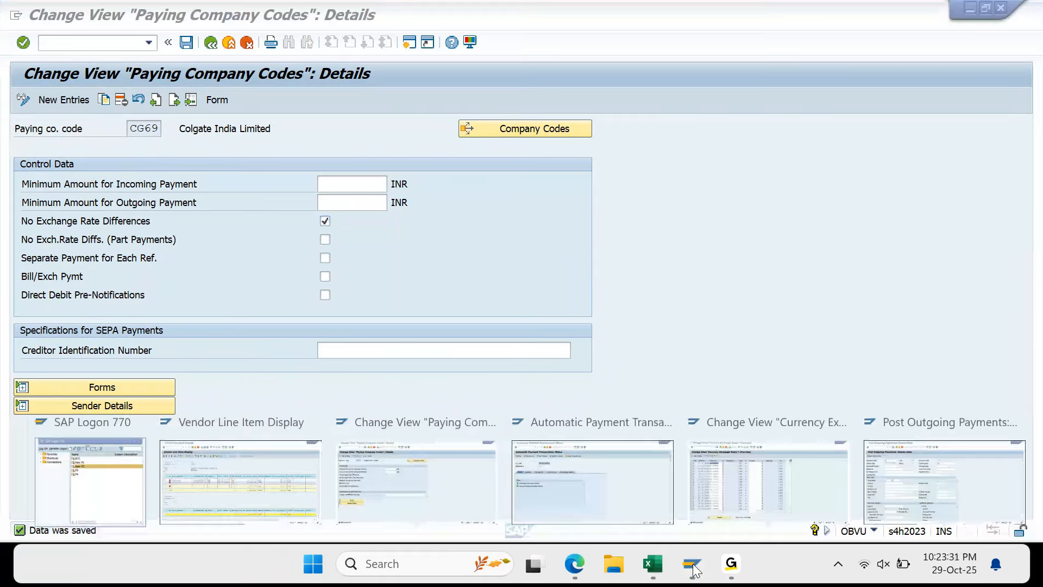
pyautogui.click(523, 495)
pyautogui.click(113, 19)
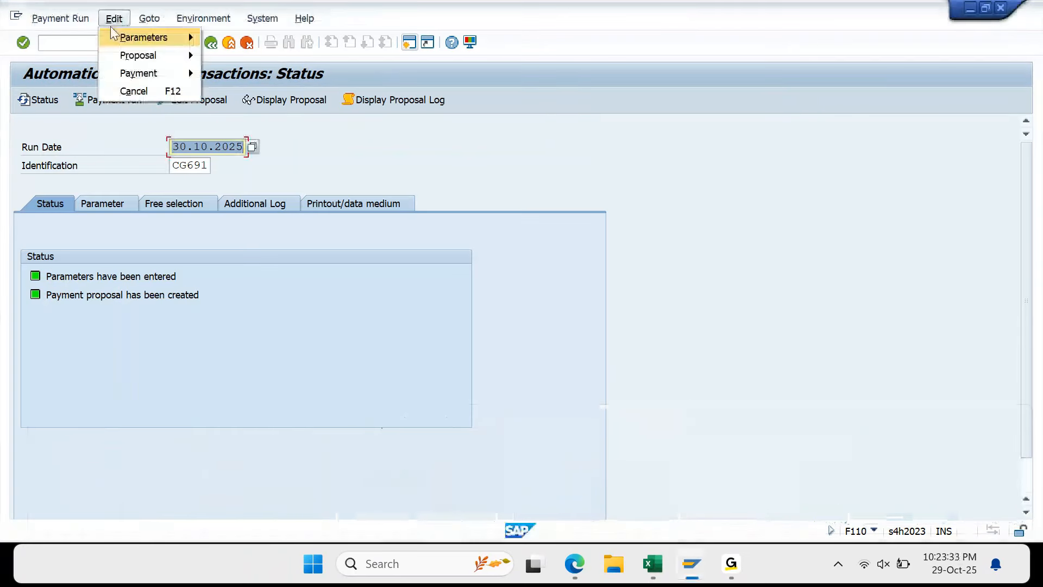
pyautogui.moveTo(159, 54)
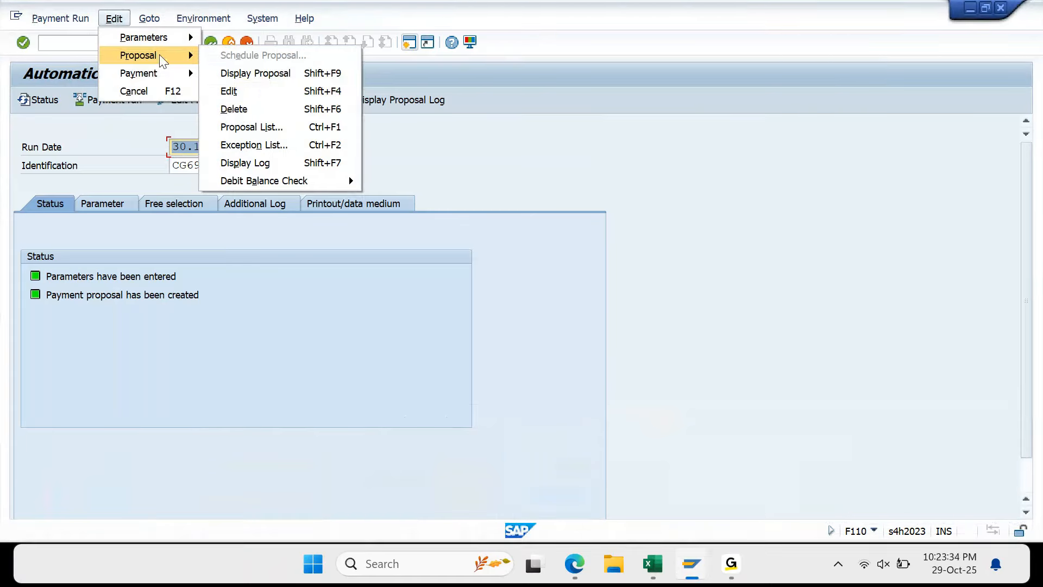
pyautogui.click(237, 108)
pyautogui.press('Return')
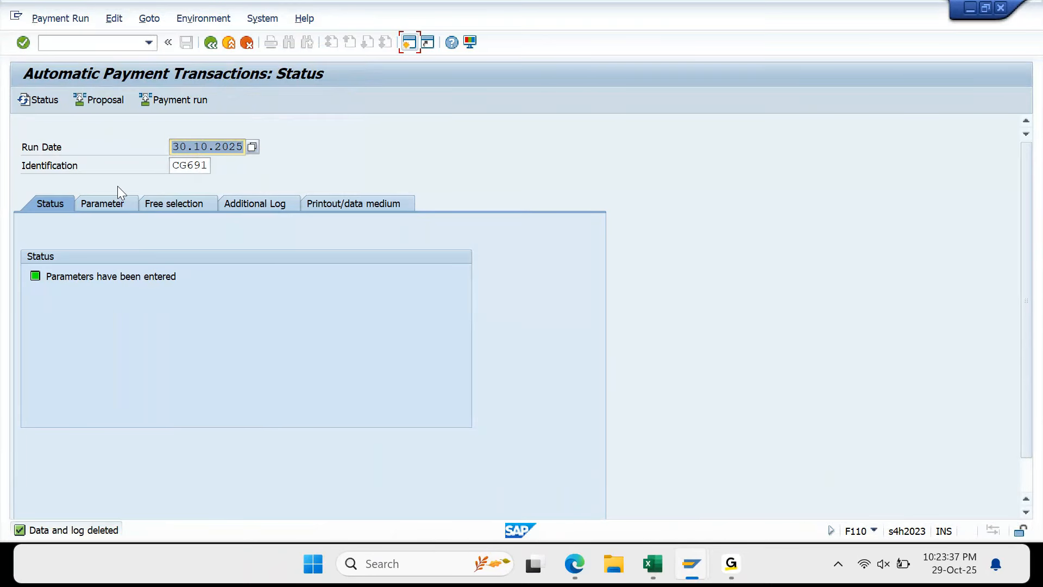
# Set run CG691's posting date to 31.10.2025 and the next posting date for CG69 to 01.11.2025
pyautogui.click(96, 203)
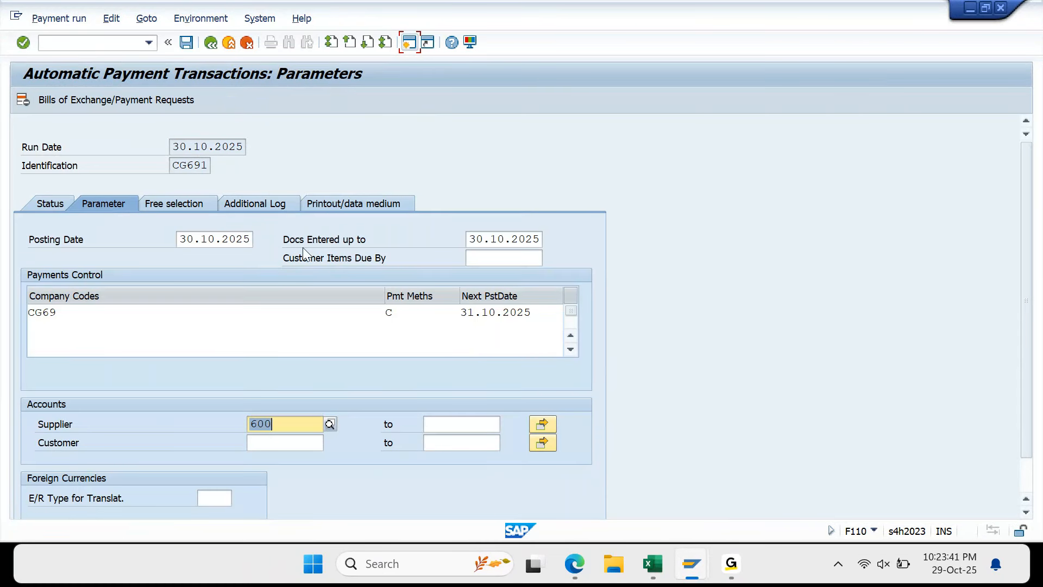
pyautogui.click(193, 239)
pyautogui.write('1')
pyautogui.press('Return')
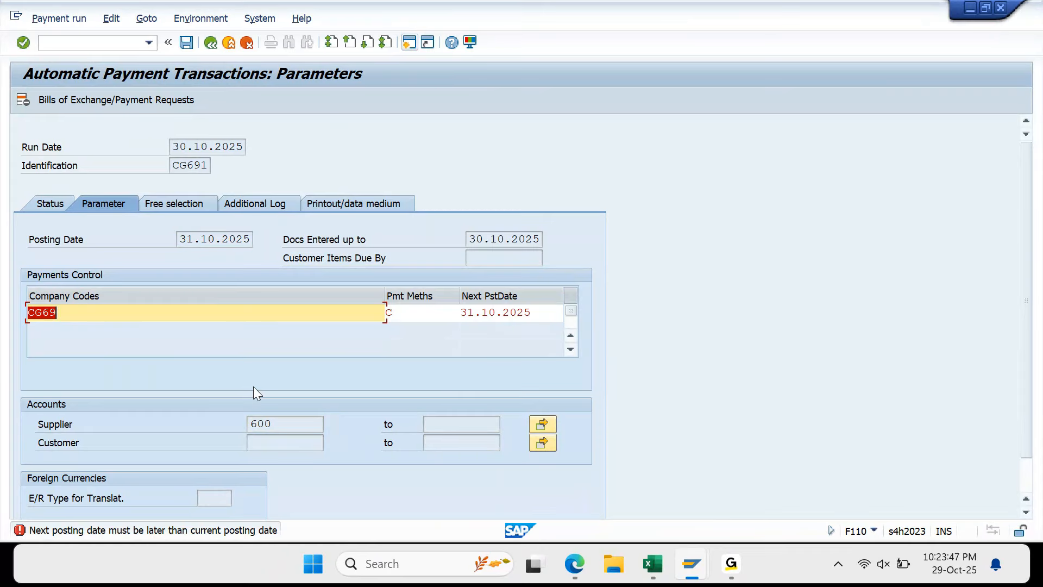
pyautogui.press('Tab')
pyautogui.press('Tab')
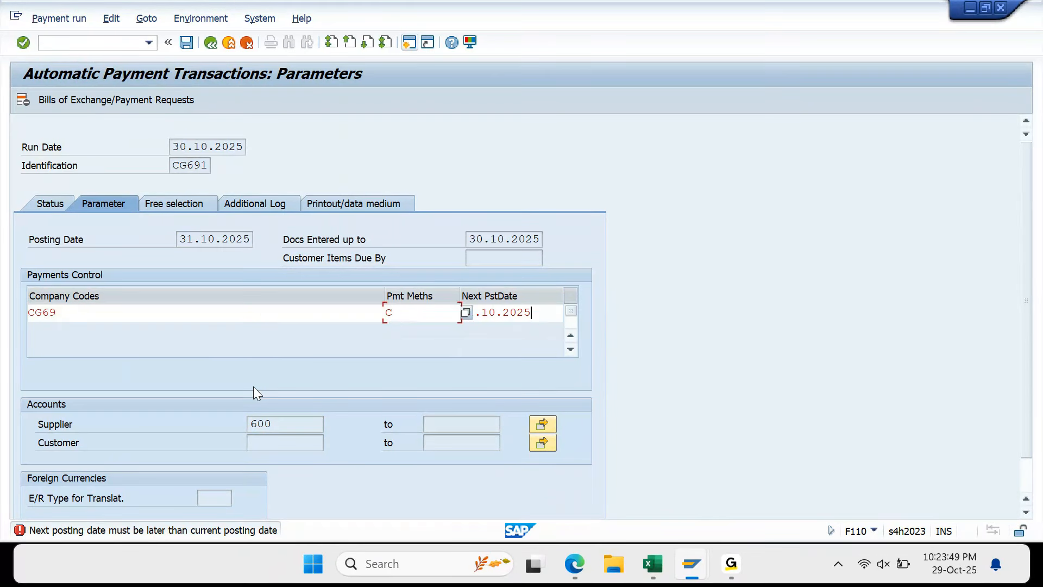
pyautogui.write('0')
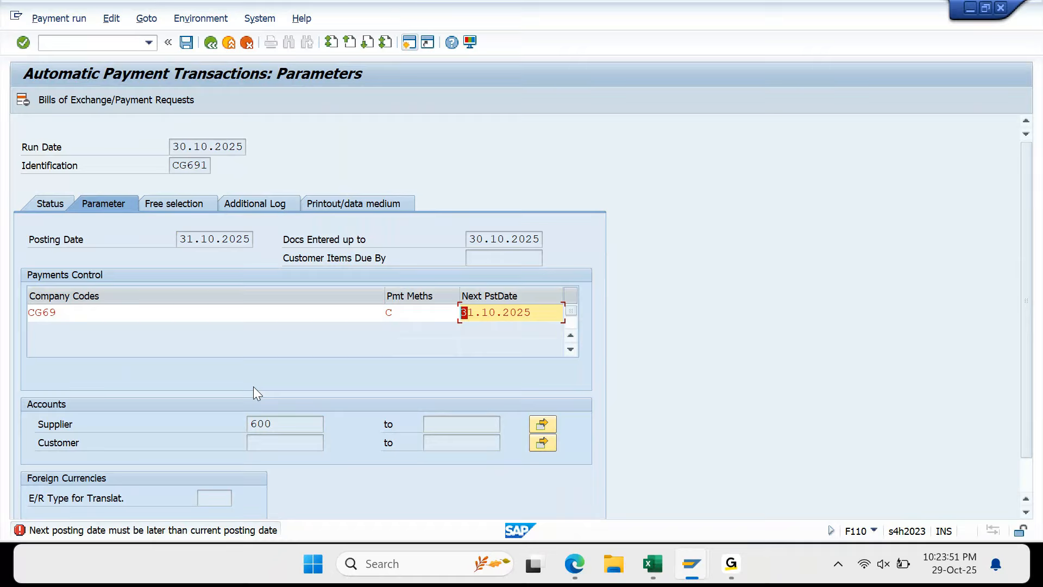
pyautogui.write('1.11')
pyautogui.press('Return')
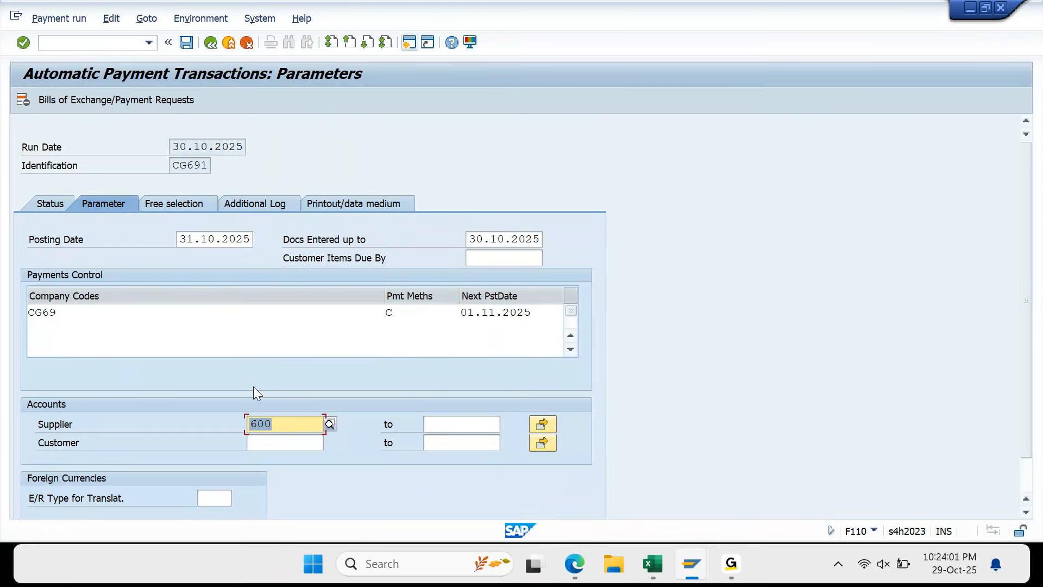
pyautogui.moveTo(192, 245); pyautogui.dragTo(177, 248)
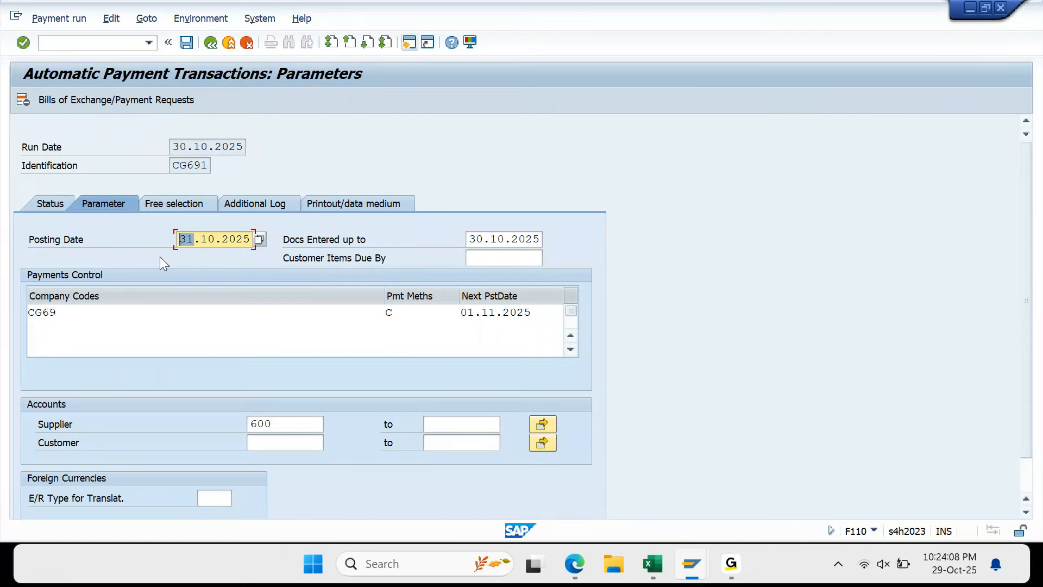
# Save the parameters of payment run CG691 and generate its payment proposal
pyautogui.click(731, 565)
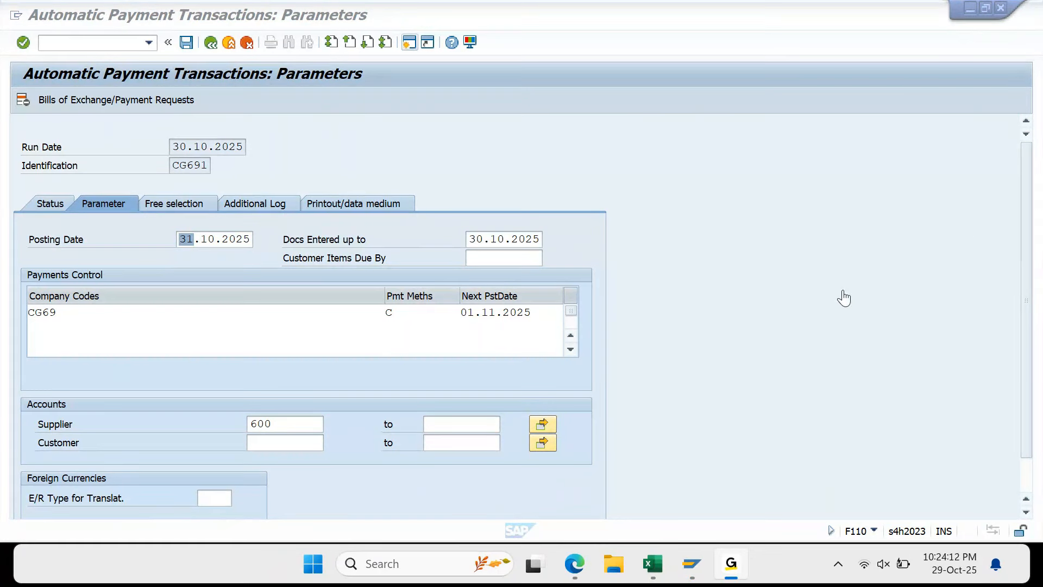
pyautogui.click(408, 387)
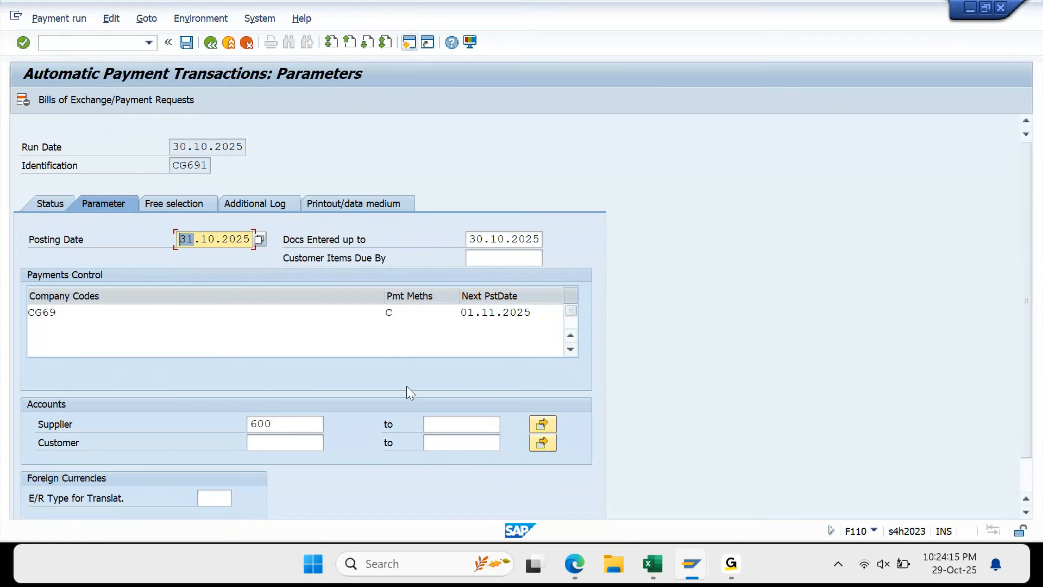
pyautogui.click(407, 386)
pyautogui.hotkey('ctrl', 's')
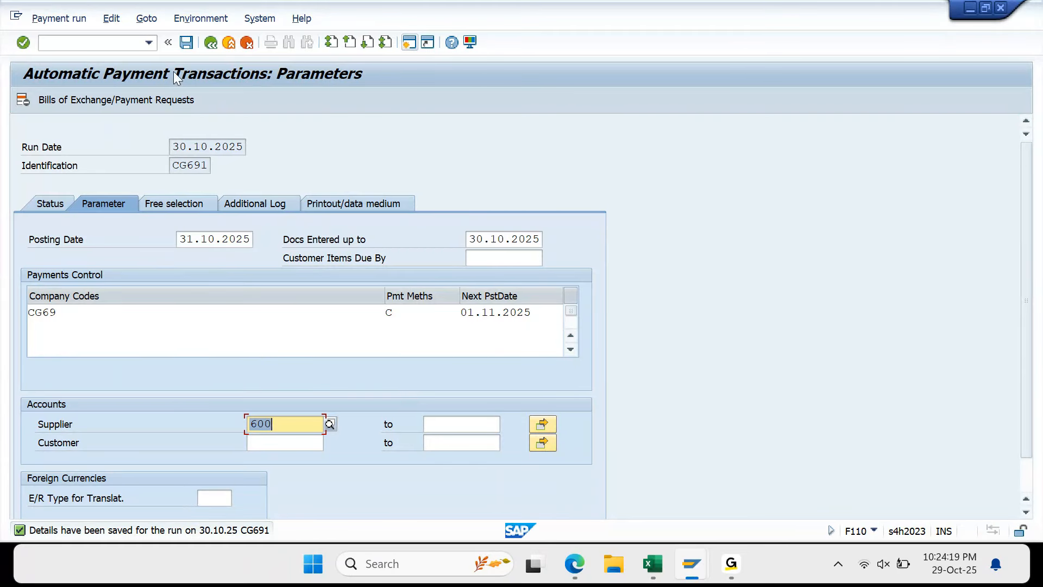
pyautogui.click(211, 43)
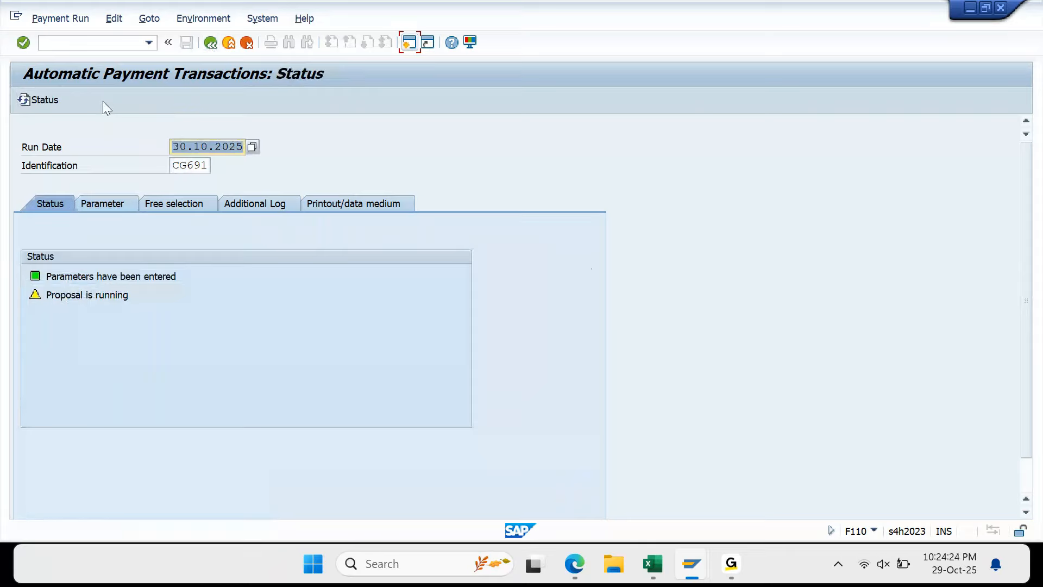
pyautogui.press('Return')
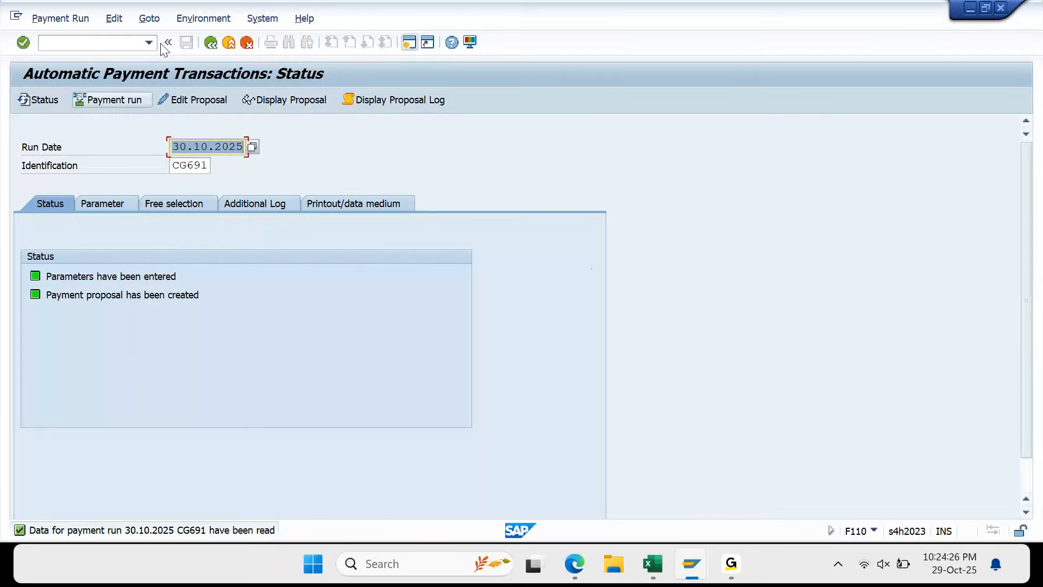
# Display the payment proposal and examine supplier 600's payment details across to the Exchange Rate 2 column
pyautogui.click(304, 100)
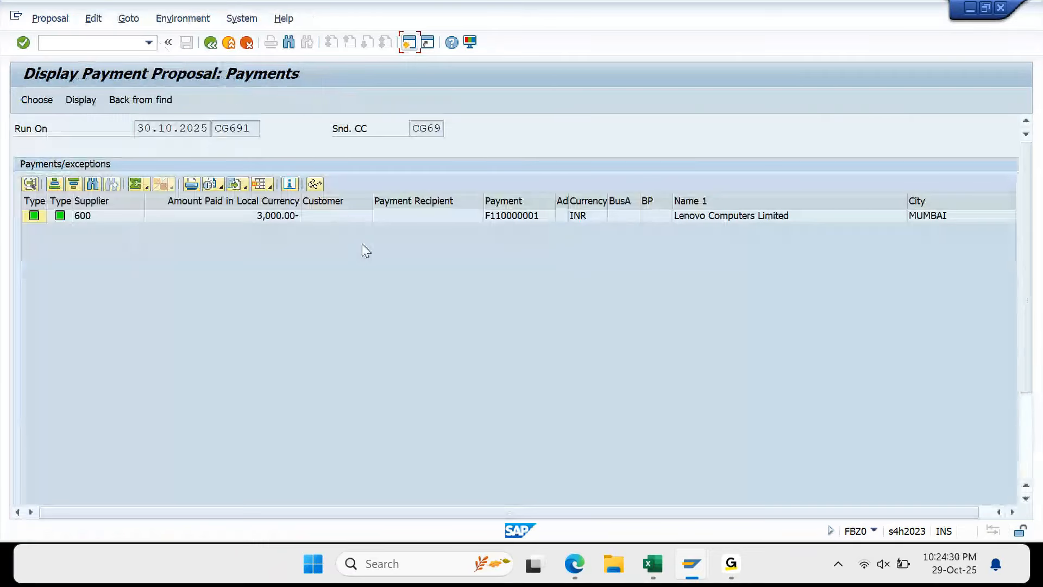
pyautogui.click(278, 217)
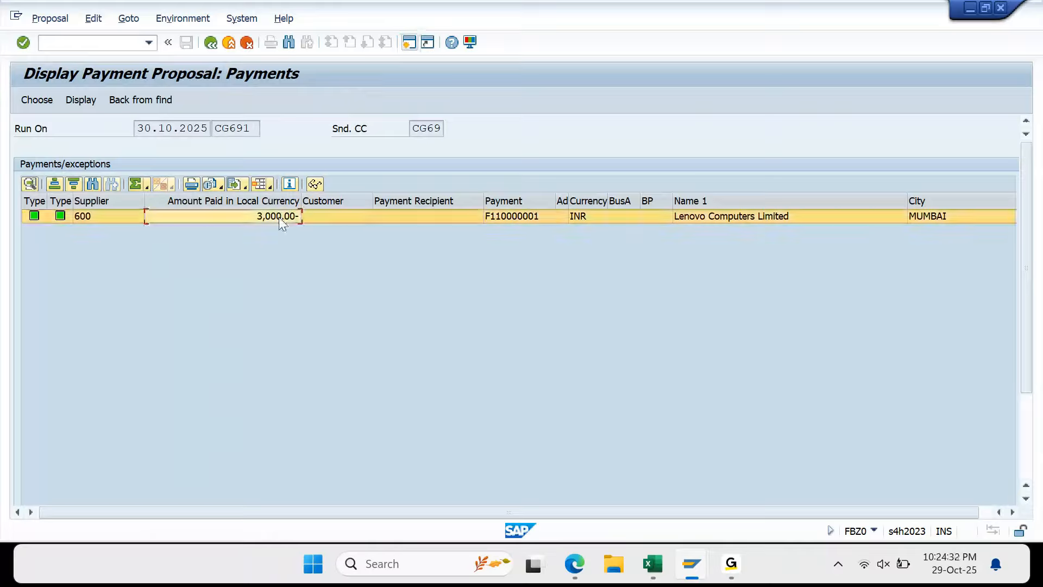
pyautogui.press('Right')
pyautogui.press('Right')
pyautogui.press('Right')
pyautogui.press('Right')
pyautogui.press('Right')
pyautogui.press('Right')
pyautogui.press('Right')
pyautogui.press('Right')
pyautogui.press('Right')
pyautogui.press('Right')
pyautogui.press('Right')
pyautogui.press('Right')
pyautogui.press('Right')
pyautogui.press('Right')
pyautogui.press('Right')
pyautogui.press('Right')
pyautogui.press('Right')
pyautogui.press('Right')
pyautogui.press('Right')
pyautogui.press('Right')
pyautogui.press('Right')
pyautogui.press('Right')
pyautogui.press('Right')
pyautogui.press('Right')
pyautogui.press('Right')
pyautogui.press('Right')
pyautogui.press('Right')
pyautogui.press('Right')
pyautogui.press('Right')
pyautogui.press('Right')
pyautogui.press('Right')
pyautogui.press('Right')
pyautogui.press('Right')
pyautogui.press('Right')
pyautogui.press('Right')
pyautogui.press('Right')
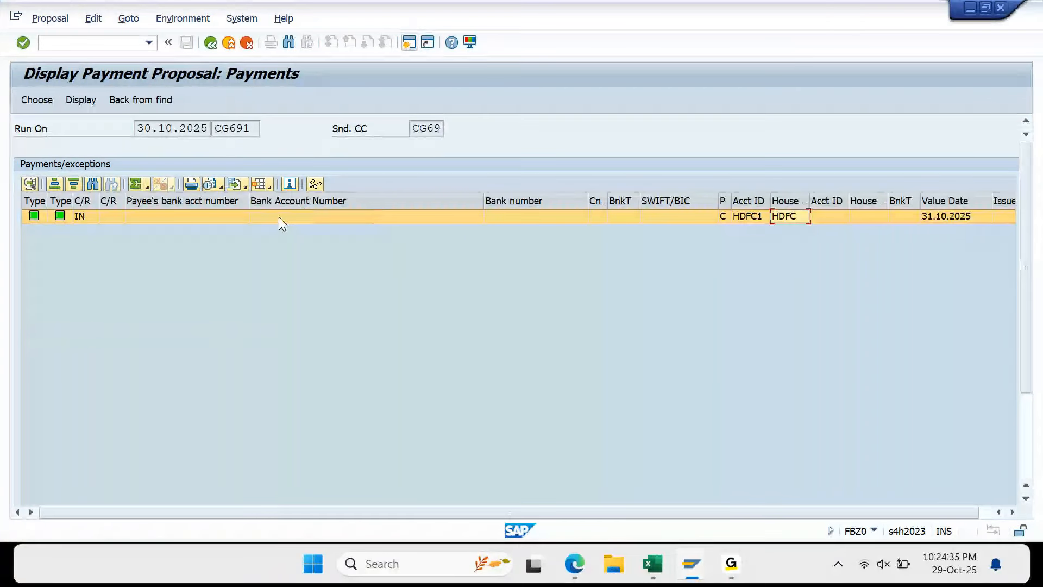
pyautogui.press('Right')
pyautogui.press('Right')
pyautogui.press('Right')
pyautogui.press('Right')
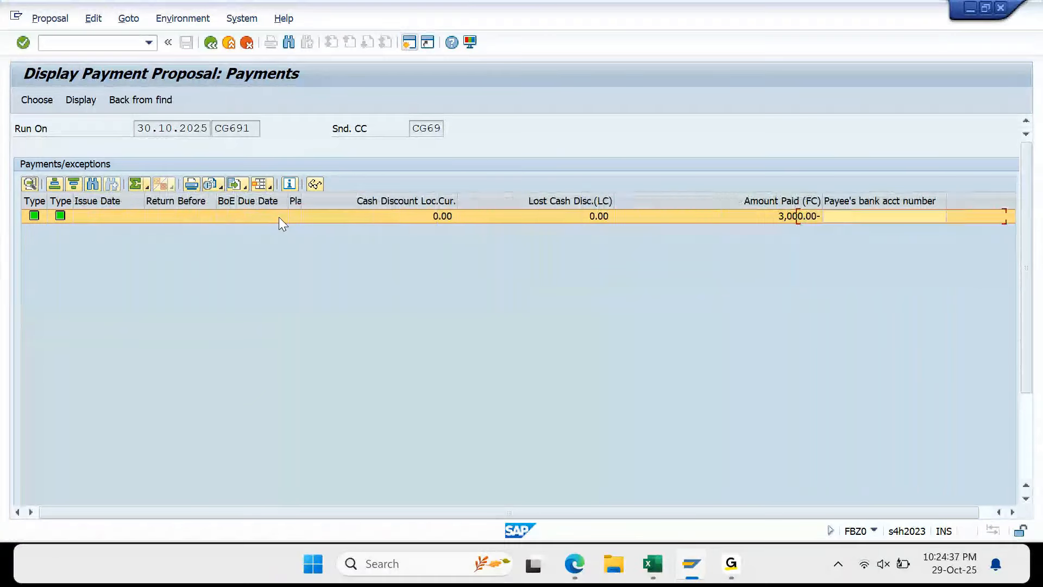
pyautogui.press('Right')
pyautogui.press('Right')
pyautogui.press('Right')
pyautogui.press('Right')
pyautogui.press('Right')
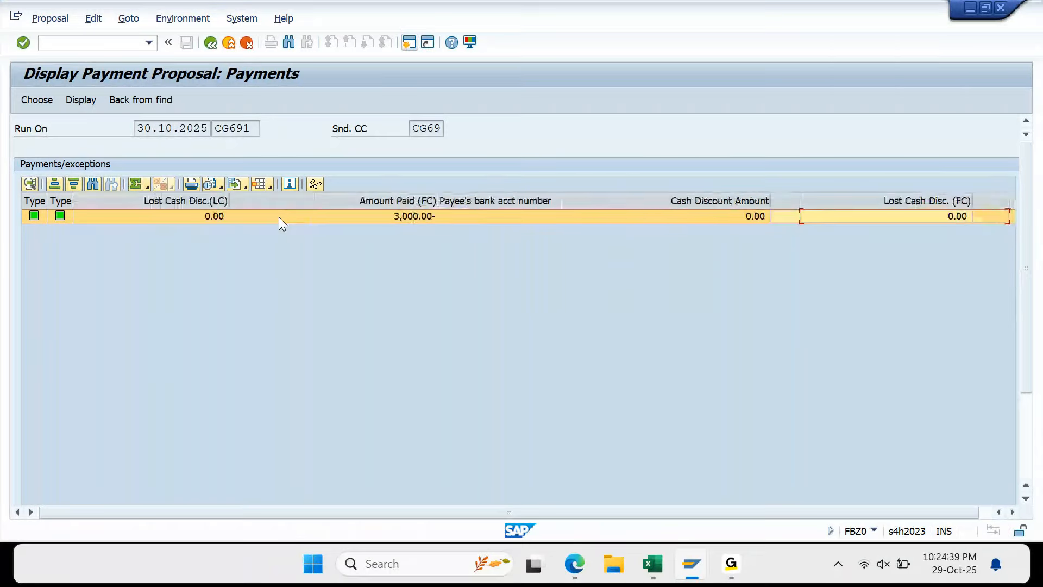
pyautogui.press('Right')
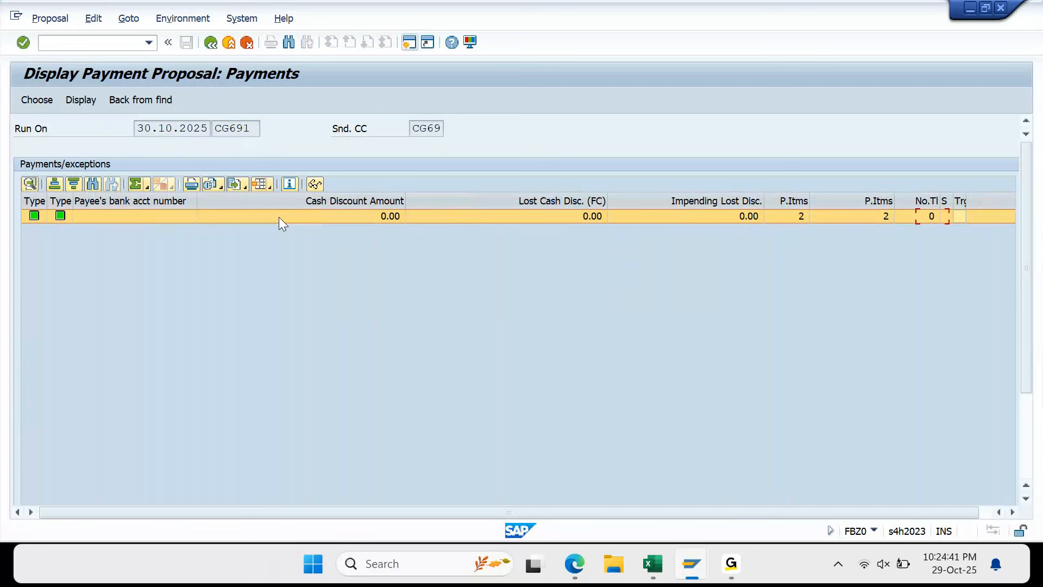
pyautogui.press('Right')
pyautogui.press('Right')
pyautogui.press('Right')
pyautogui.press('Right')
pyautogui.press('Right')
pyautogui.press('Right')
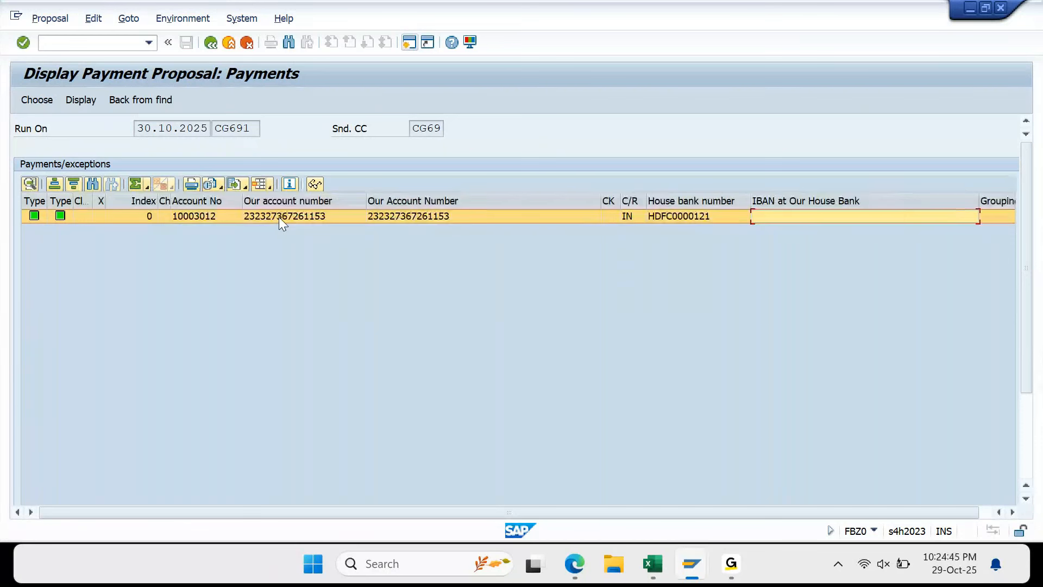
pyautogui.press('Right')
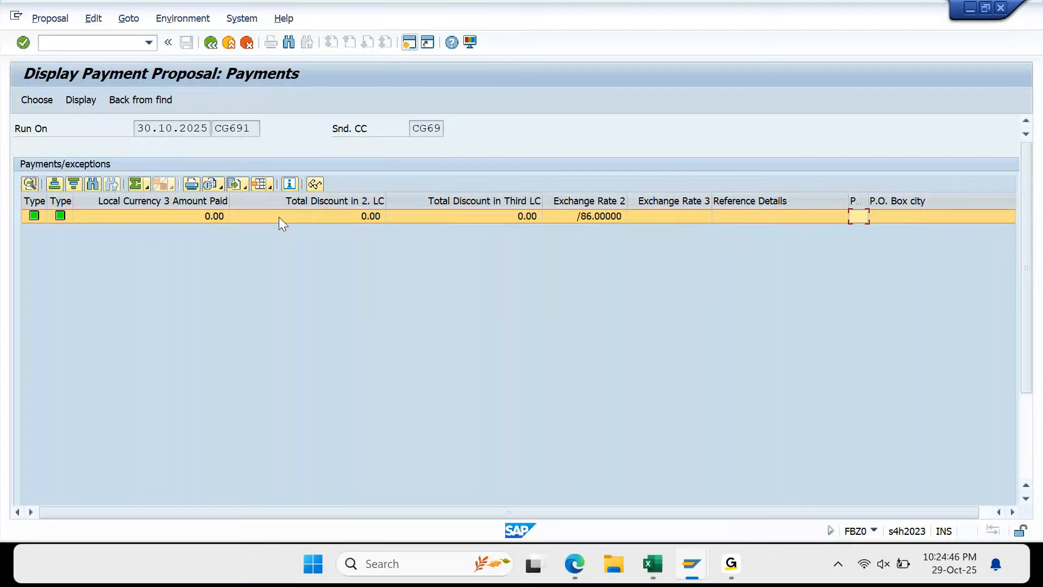
pyautogui.click(615, 195)
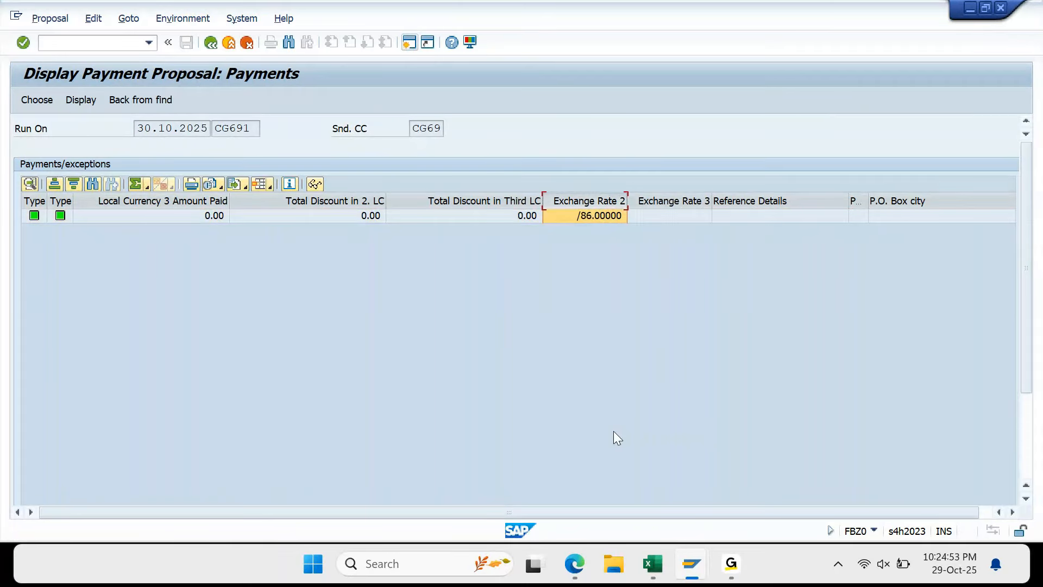
# Switch to the currency exchange rates session and check the INR–USD rate entry valid from 31.10.2025
pyautogui.moveTo(692, 564)
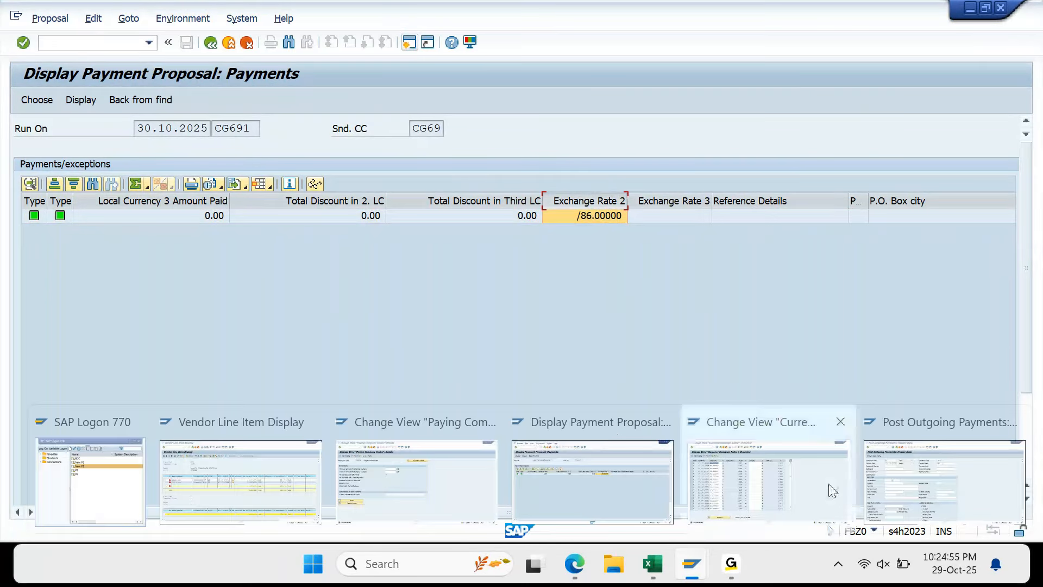
pyautogui.click(780, 485)
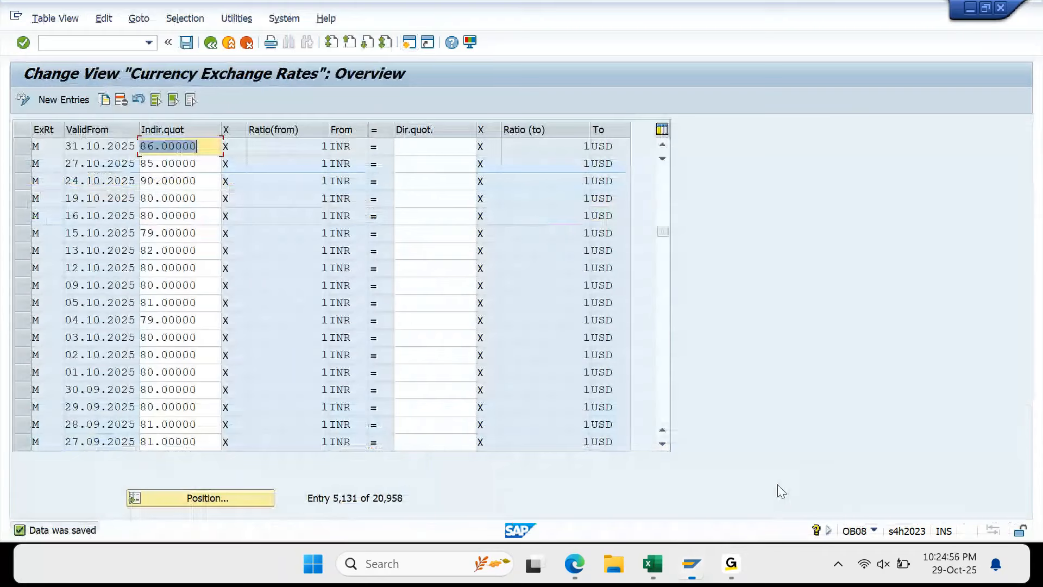
pyautogui.click(26, 150)
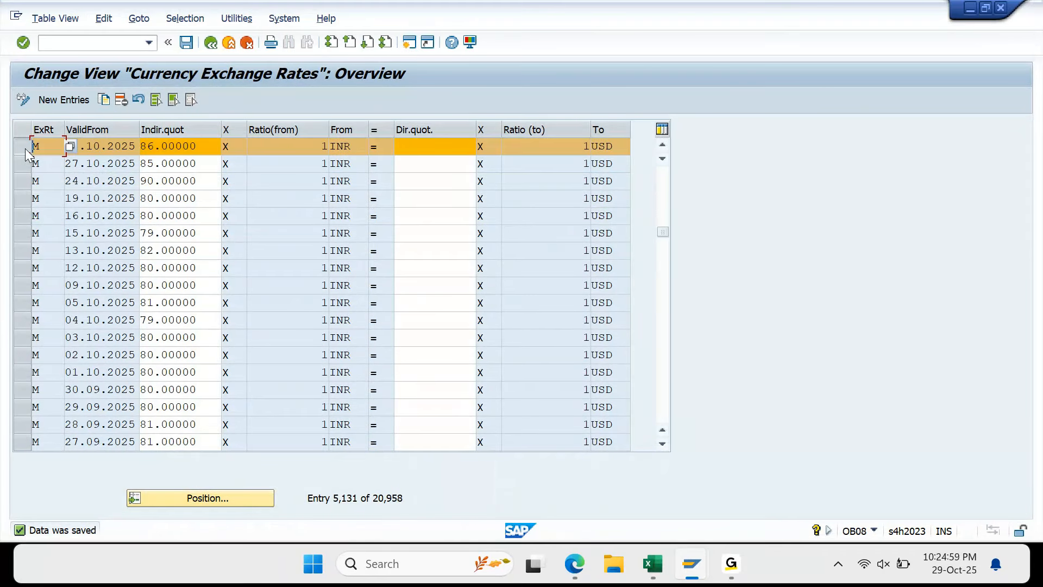
# Return to the F110 session, leave the proposal display and delete the payment proposal of run CG691
pyautogui.moveTo(700, 567)
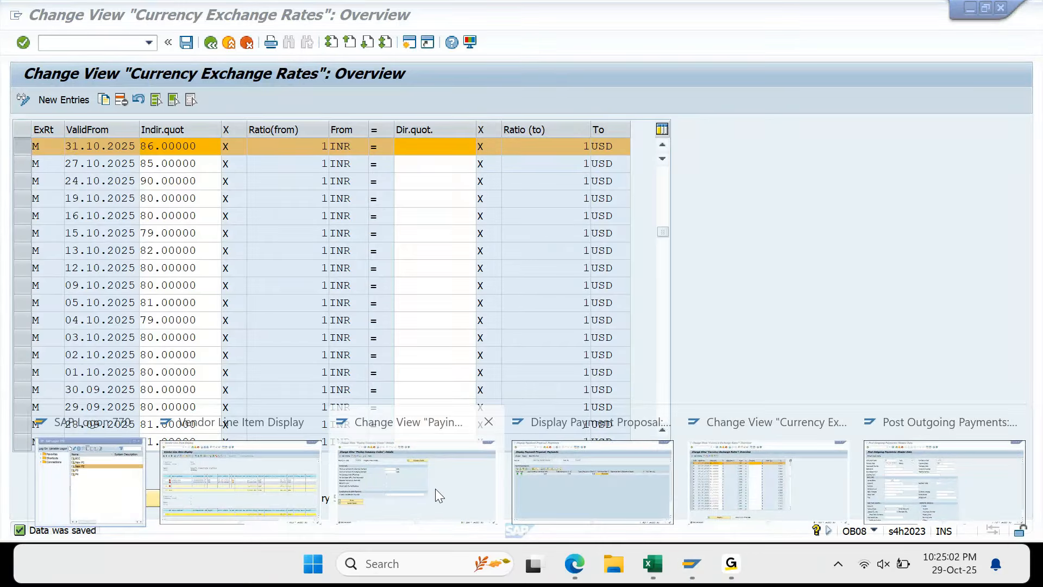
pyautogui.click(523, 496)
pyautogui.press('F3')
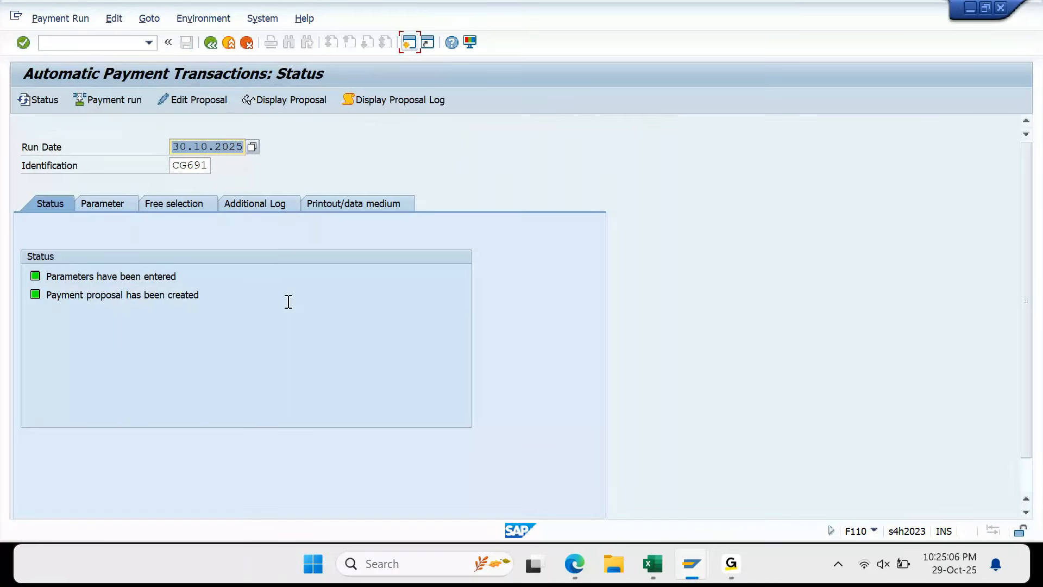
pyautogui.click(115, 19)
pyautogui.moveTo(145, 60)
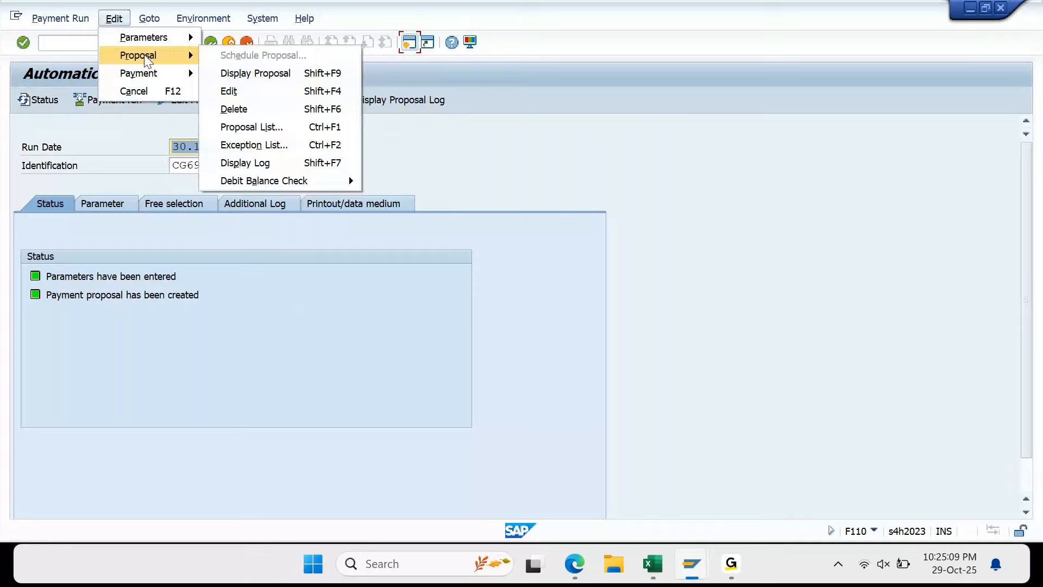
pyautogui.click(253, 108)
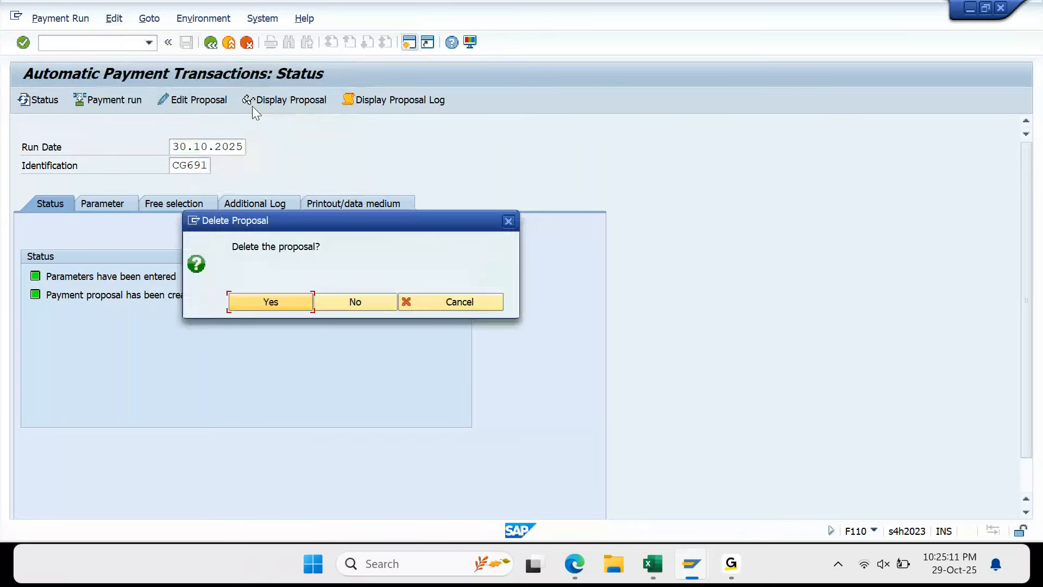
pyautogui.press('Return')
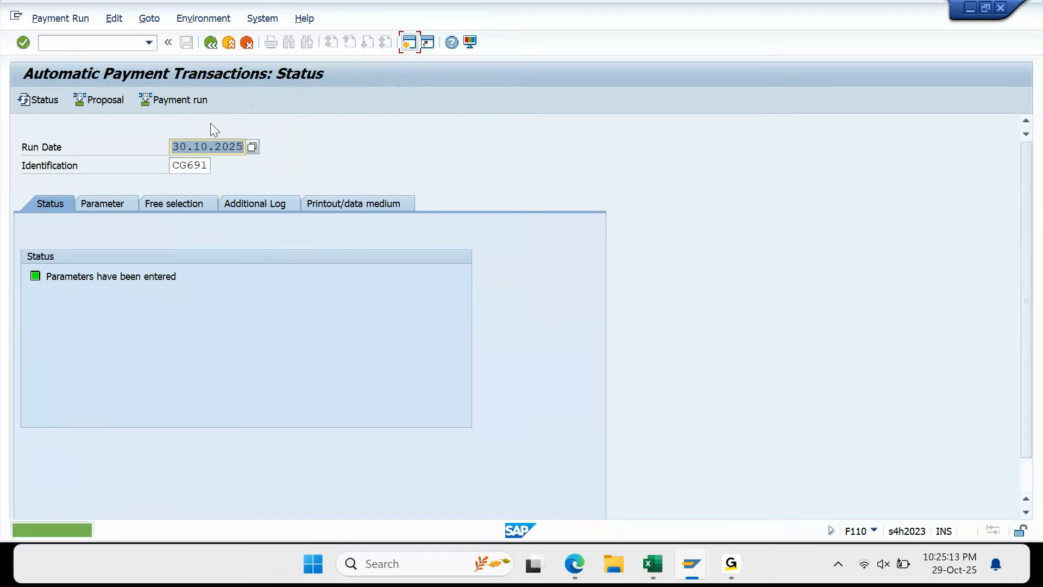
# Set run CG691's posting date to 30.10.2025 and save the parameters
pyautogui.click(117, 204)
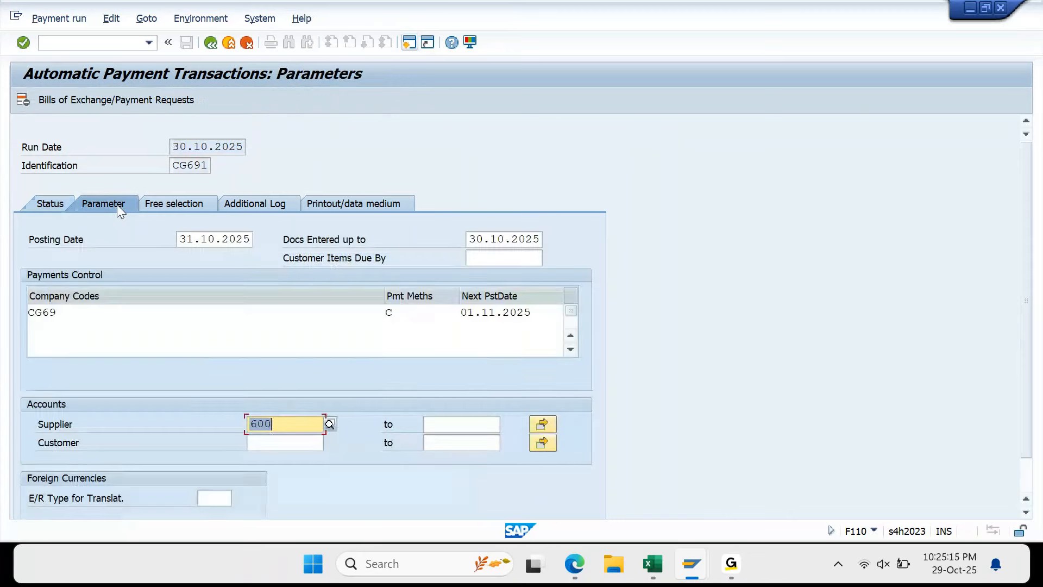
pyautogui.click(188, 240)
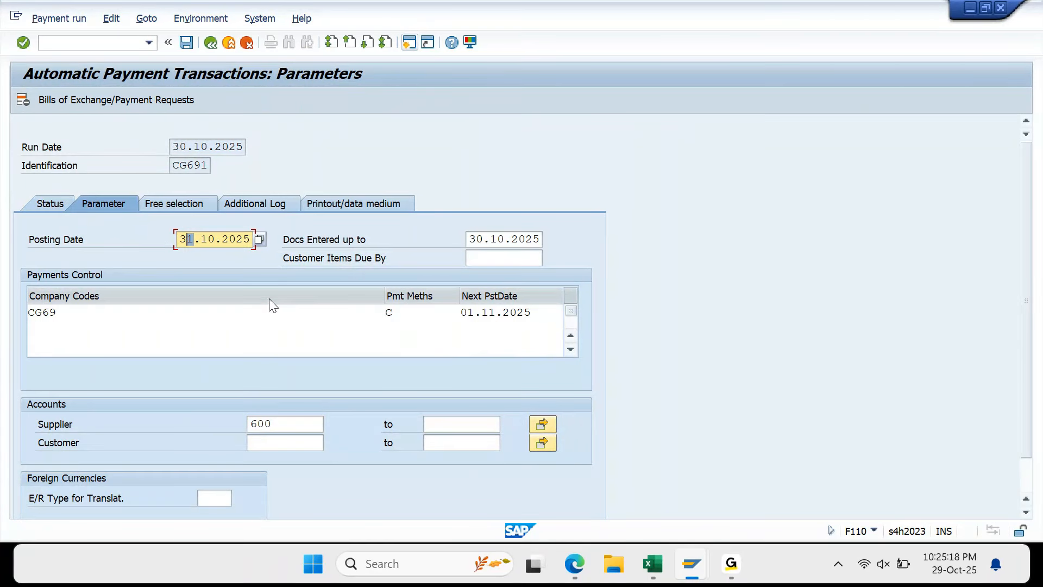
pyautogui.write('0')
pyautogui.press('Return')
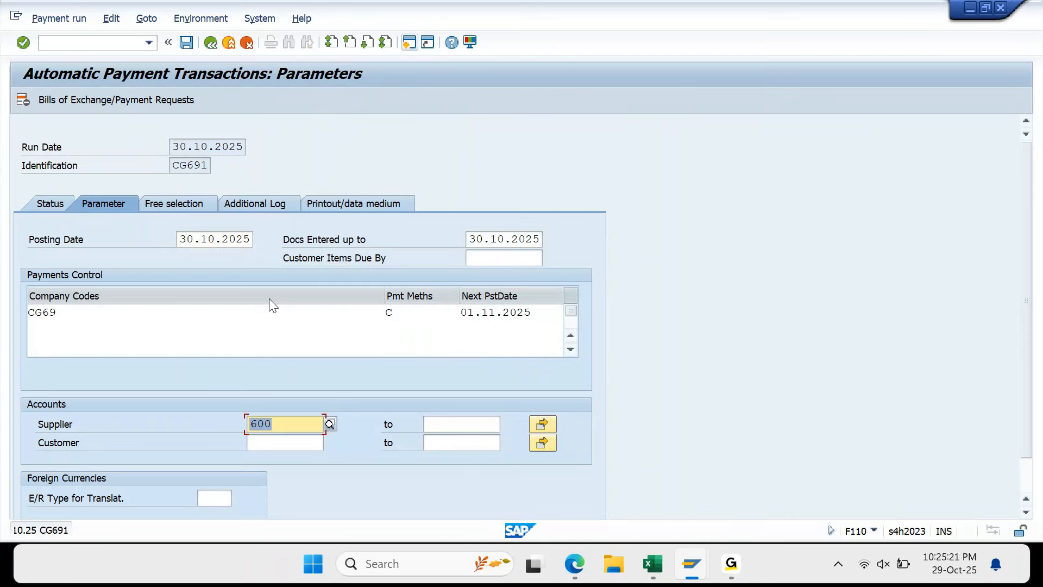
pyautogui.hotkey('ctrl', 's')
# Schedule a new payment proposal for run CG691 with an immediate start
pyautogui.click(57, 200)
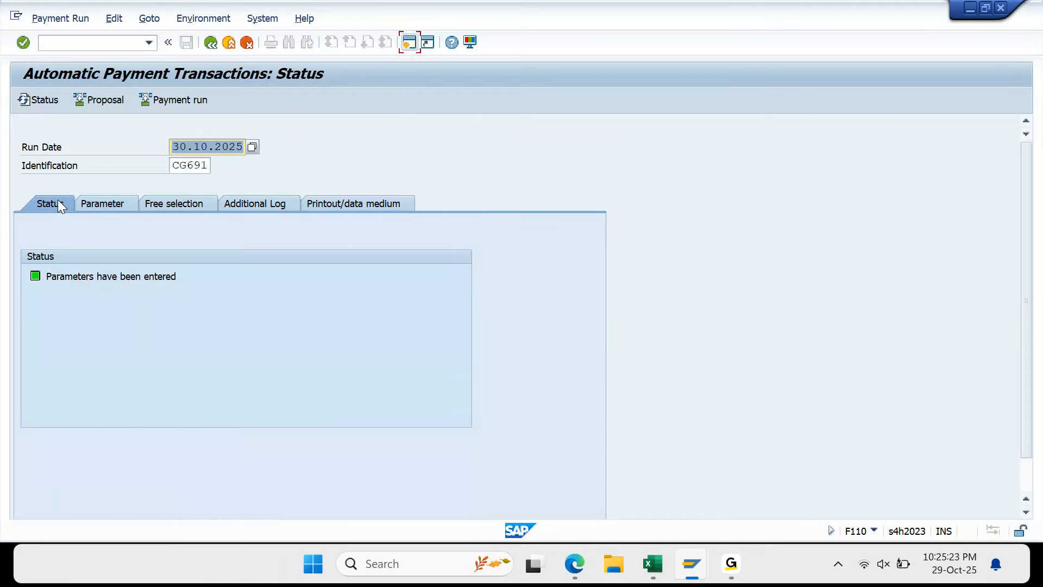
pyautogui.click(118, 100)
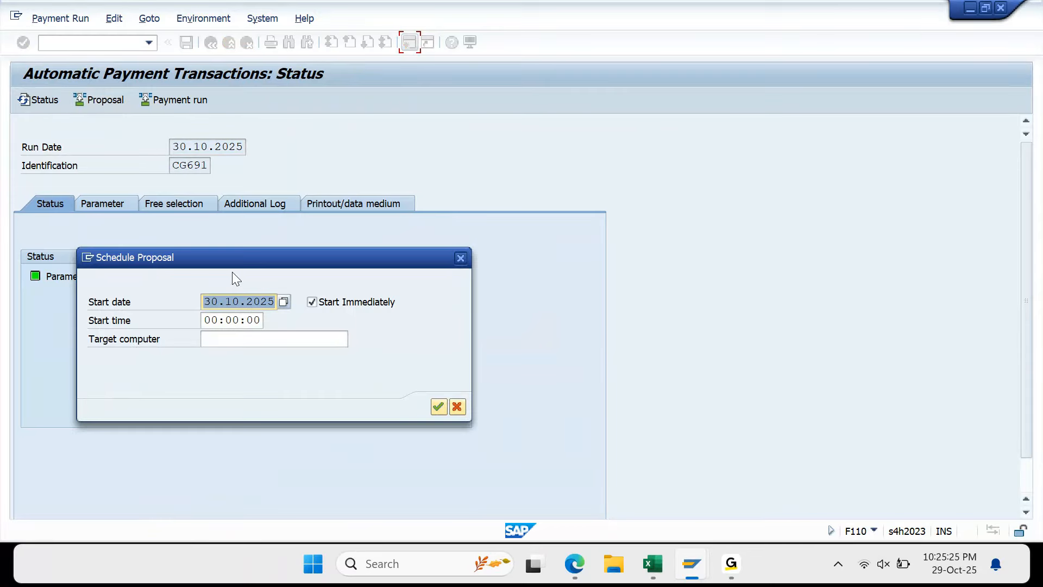
pyautogui.press('Return')
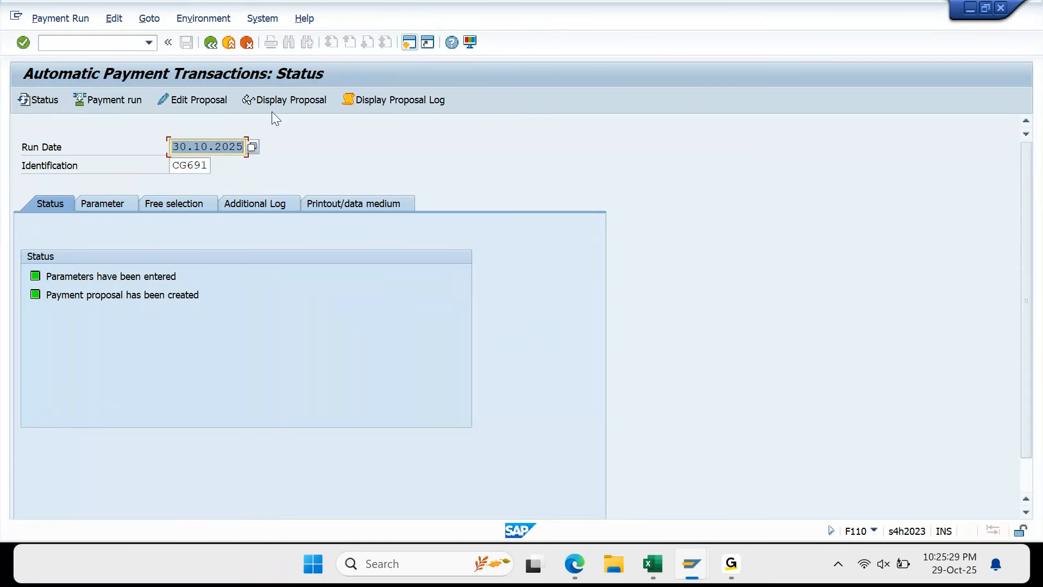
# Display the new proposal and examine supplier 600's Exchange Rate 2 and Local Currency 2 Amount Paid columns
pyautogui.click(281, 100)
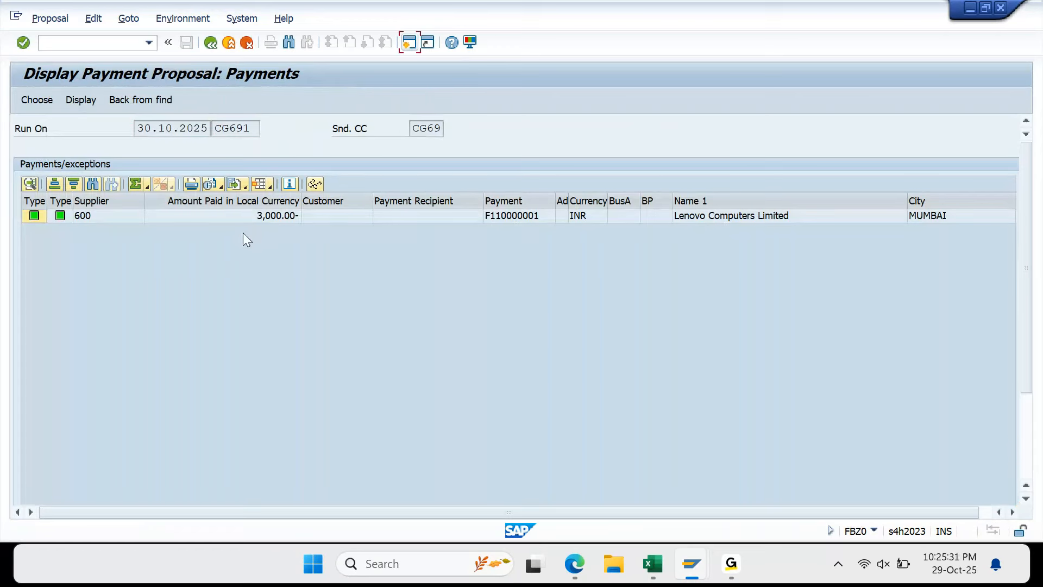
pyautogui.click(243, 216)
pyautogui.press('Right')
pyautogui.press('Right')
pyautogui.press('Right')
pyautogui.press('Right')
pyautogui.press('Right')
pyautogui.press('Right')
pyautogui.press('Right')
pyautogui.press('Right')
pyautogui.press('Right')
pyautogui.press('Right')
pyautogui.press('Right')
pyautogui.press('Right')
pyautogui.press('Right')
pyautogui.press('Right')
pyautogui.press('Right')
pyautogui.press('Right')
pyautogui.press('Right')
pyautogui.press('Right')
pyautogui.press('Right')
pyautogui.press('Right')
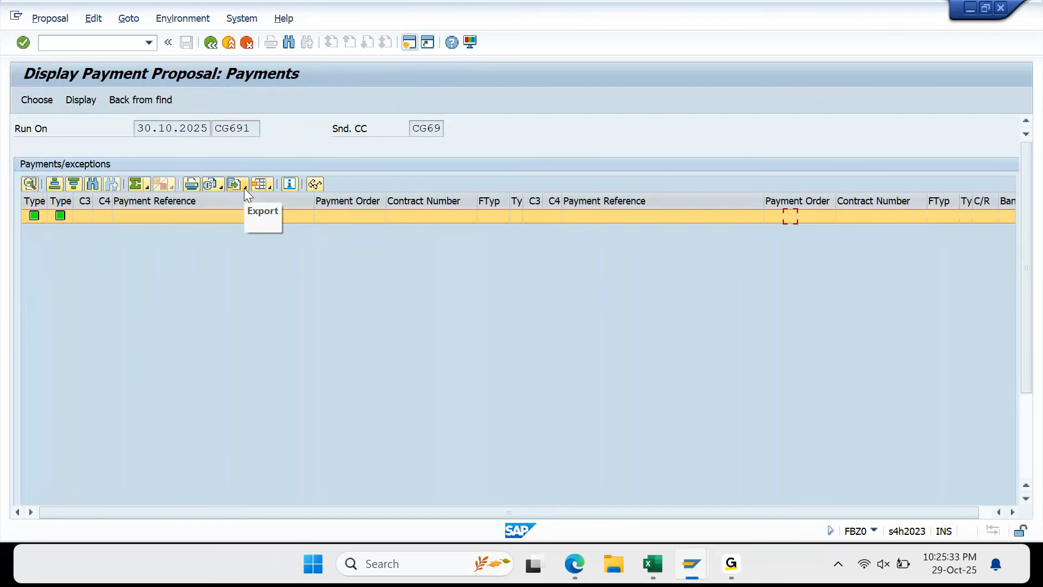
pyautogui.press('Left')
pyautogui.press('Left')
pyautogui.press('Left')
pyautogui.press('Left')
pyautogui.press('Left')
pyautogui.press('Left')
pyautogui.press('Left')
pyautogui.press('Left')
pyautogui.press('Left')
pyautogui.press('Left')
pyautogui.press('Left')
pyautogui.press('Left')
pyautogui.press('Left')
pyautogui.press('Left')
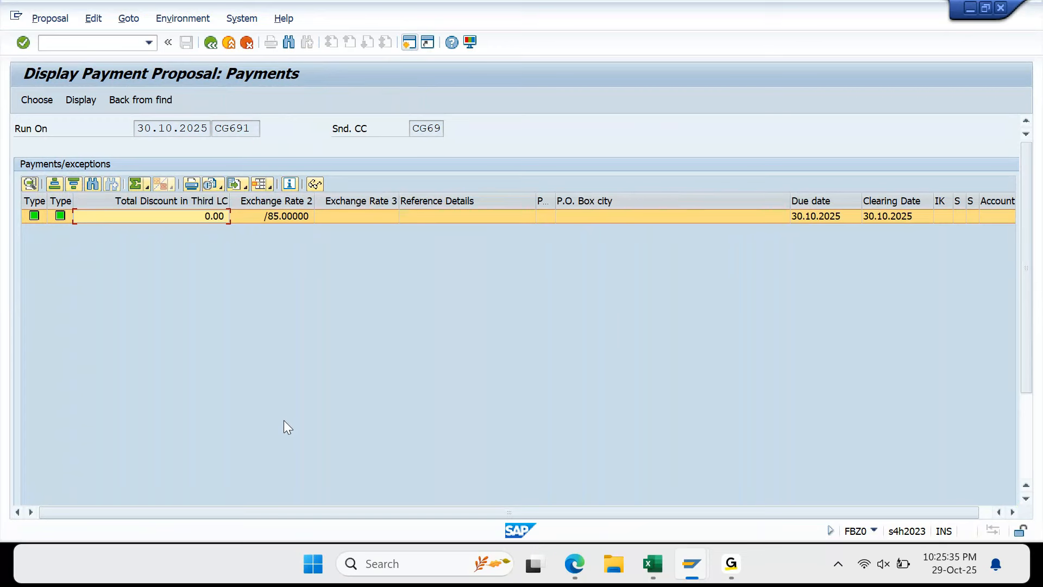
pyautogui.press('Left')
pyautogui.press('Left')
pyautogui.press('Left')
pyautogui.press('Left')
pyautogui.press('Left')
pyautogui.press('Left')
pyautogui.press('Left')
pyautogui.press('Left')
pyautogui.press('Left')
pyautogui.press('Left')
pyautogui.press('Left')
pyautogui.press('Left')
pyautogui.press('Right')
pyautogui.press('Right')
pyautogui.press('Right')
pyautogui.press('Right')
pyautogui.press('Right')
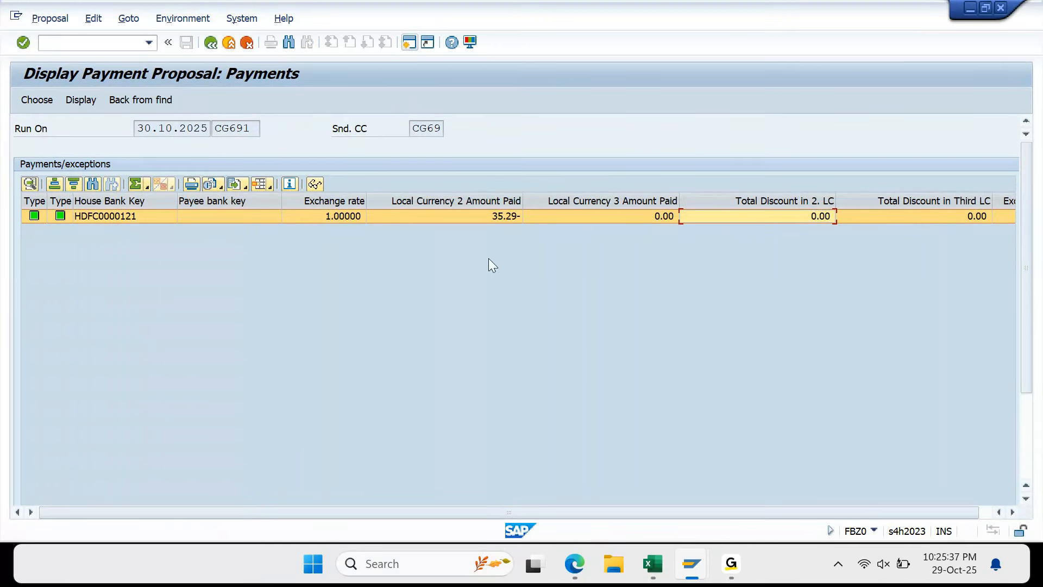
pyautogui.click(519, 216)
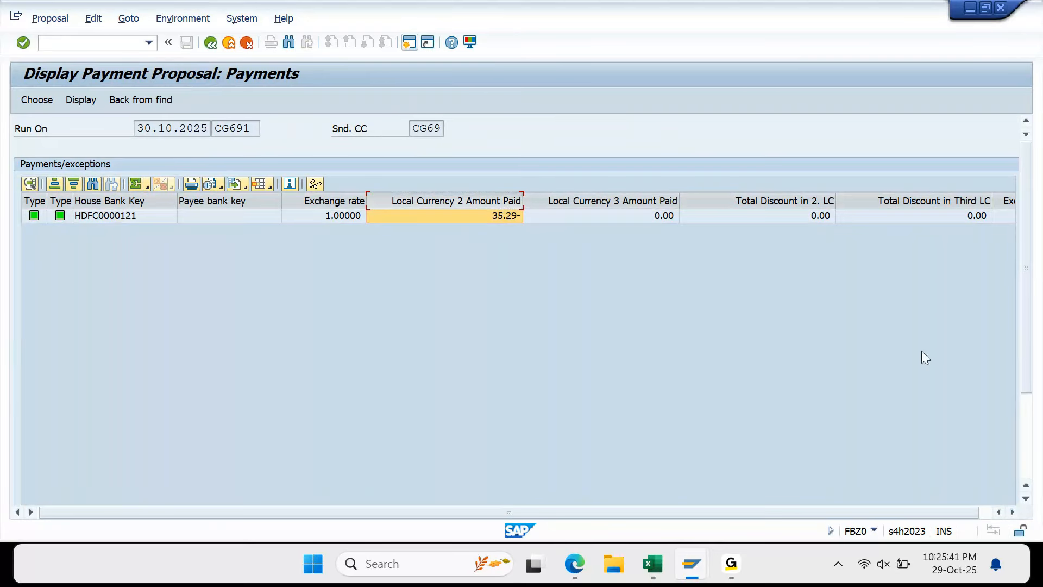
pyautogui.click(1010, 513)
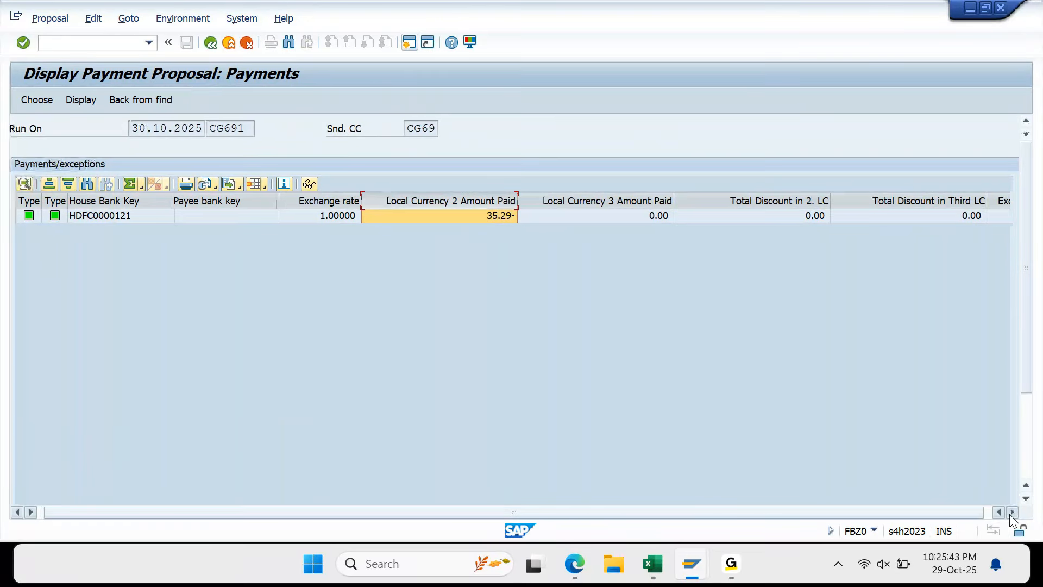
pyautogui.click(1011, 513)
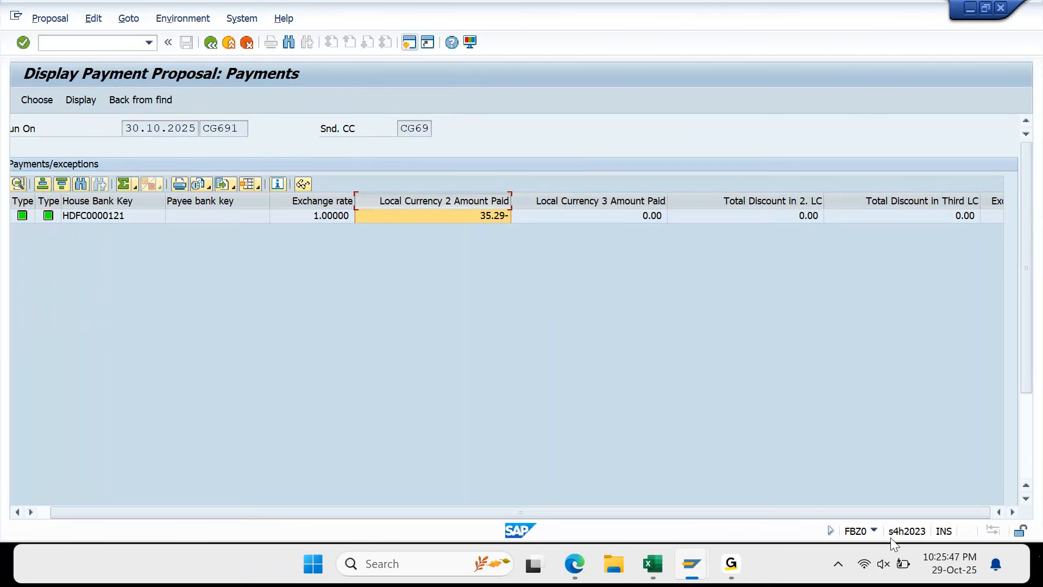
# Move the Local Currency 2 Amount Paid column directly after Amount Paid in Local Currency in the payments list
pyautogui.click(697, 217)
pyautogui.press('Right')
pyautogui.press('Right')
pyautogui.press('Right')
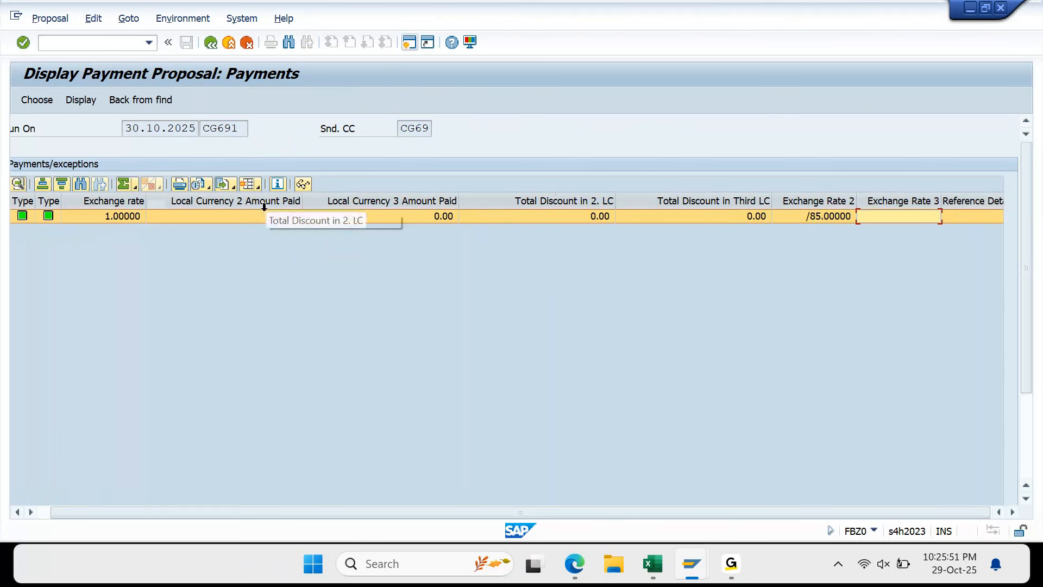
pyautogui.click(264, 205)
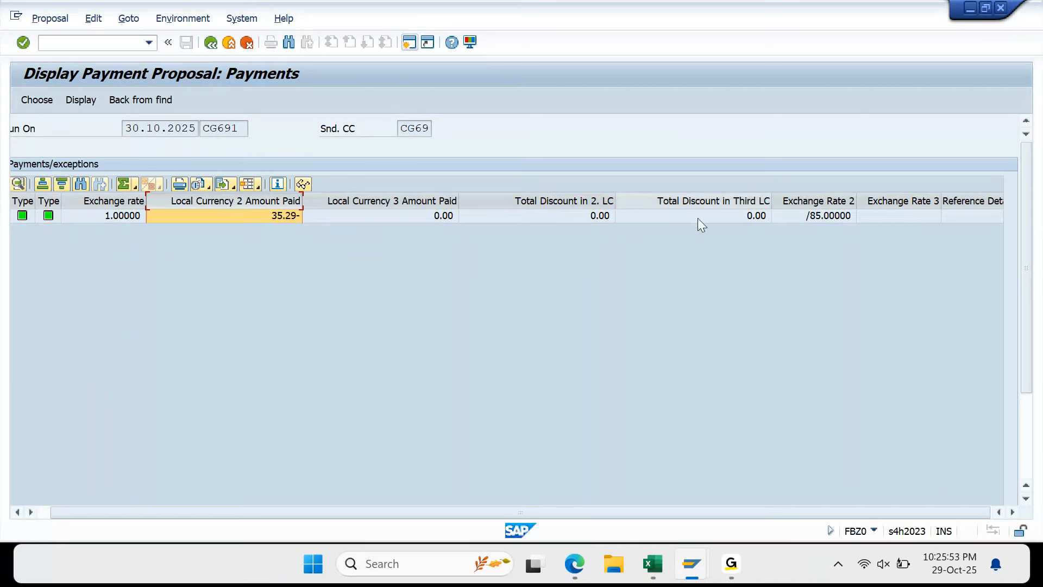
pyautogui.keyDown('ctrl'); pyautogui.click(819, 201); pyautogui.keyUp('ctrl')
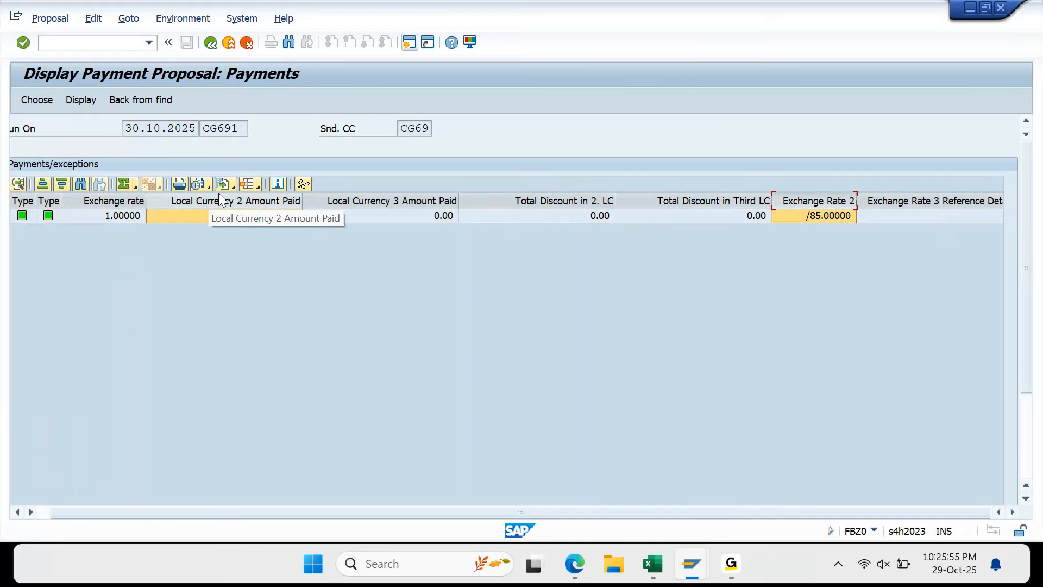
pyautogui.moveTo(220, 200); pyautogui.dragTo(317, 209)
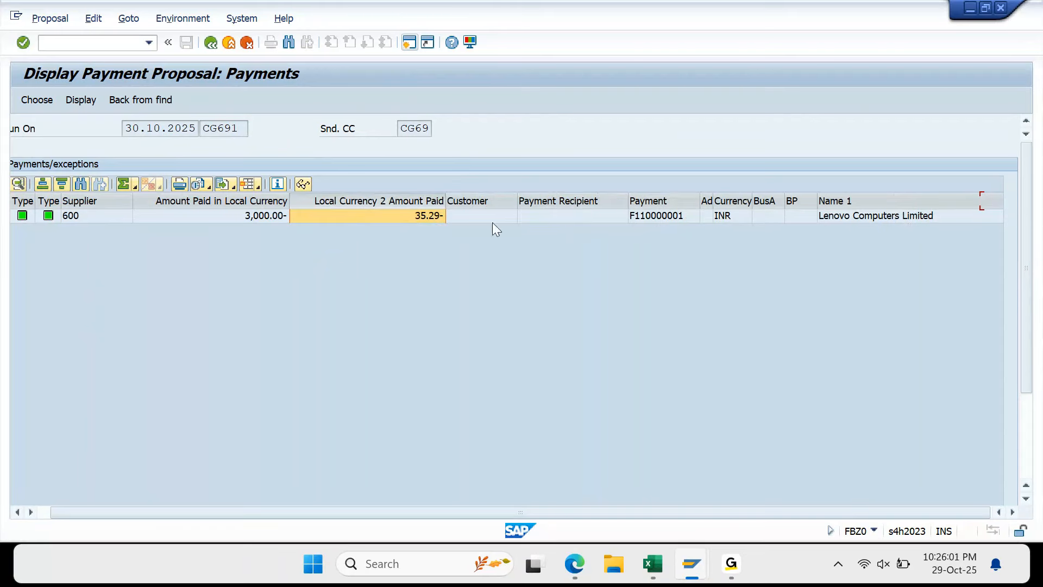
# Look through the remaining columns of supplier 600's proposed payment for the Exchange Rate 2 column
pyautogui.click(354, 217)
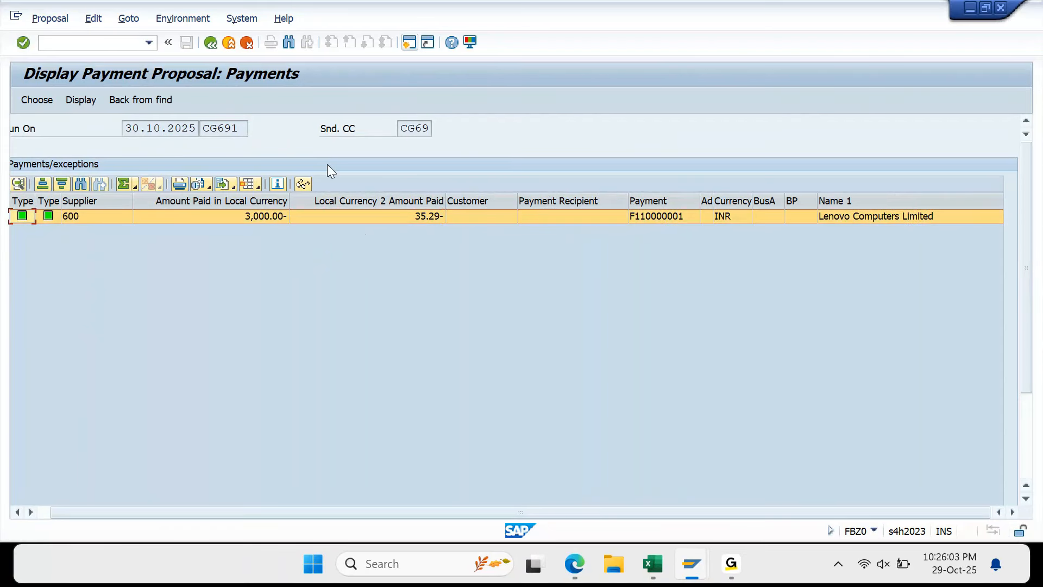
pyautogui.press('Right')
pyautogui.press('Right')
pyautogui.press('Right')
pyautogui.press('Right')
pyautogui.press('Right')
pyautogui.press('Right')
pyautogui.press('Right')
pyautogui.press('Right')
pyautogui.press('Right')
pyautogui.press('Right')
pyautogui.press('Right')
pyautogui.press('Right')
pyautogui.press('Right')
pyautogui.press('Right')
pyautogui.press('Right')
pyautogui.press('Right')
pyautogui.press('Right')
pyautogui.press('Right')
pyautogui.press('Right')
pyautogui.press('Right')
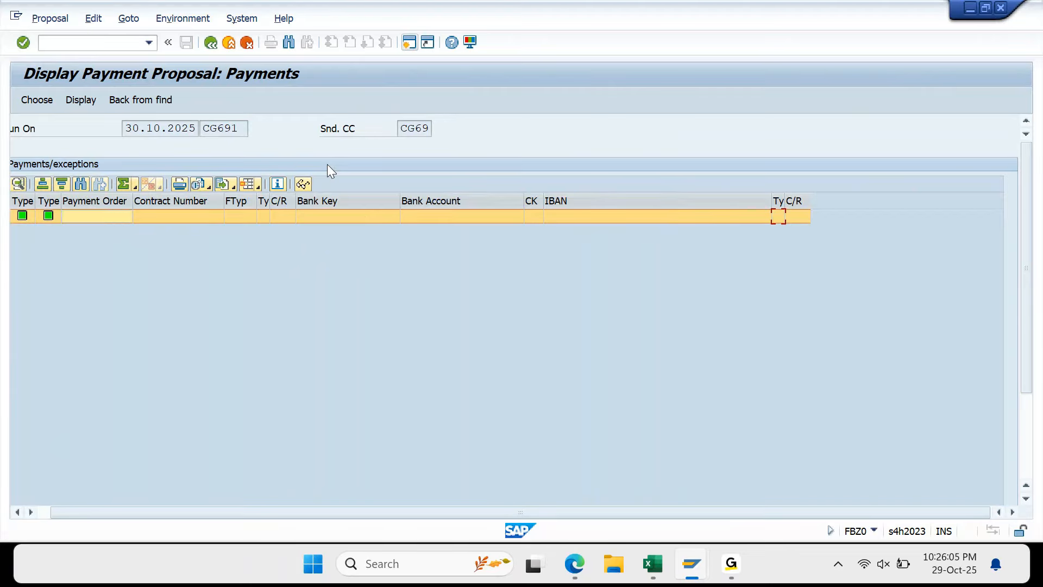
pyautogui.press('Left')
pyautogui.press('Left')
pyautogui.press('Left')
pyautogui.press('Left')
pyautogui.press('Left')
pyautogui.press('Left')
pyautogui.press('Left')
pyautogui.press('Left')
pyautogui.press('Left')
pyautogui.press('Left')
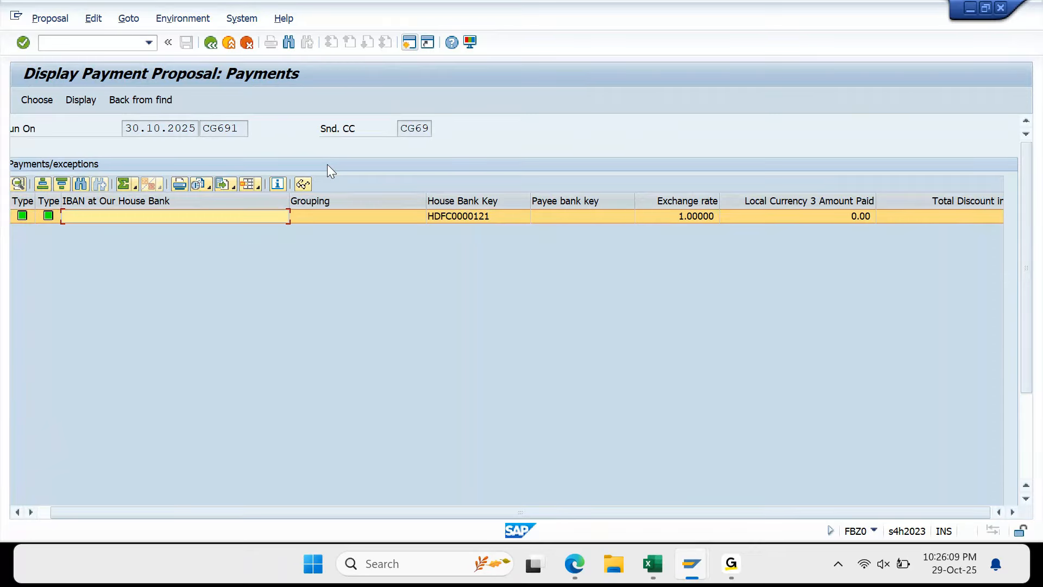
pyautogui.press('Left')
pyautogui.press('Left')
pyautogui.press('Left')
pyautogui.press('Left')
pyautogui.press('Left')
pyautogui.press('Left')
pyautogui.press('Left')
pyautogui.press('Left')
pyautogui.press('Left')
pyautogui.press('Left')
pyautogui.press('Left')
pyautogui.press('Left')
pyautogui.press('Left')
pyautogui.press('Left')
pyautogui.press('Left')
pyautogui.press('Left')
pyautogui.press('Left')
pyautogui.press('Left')
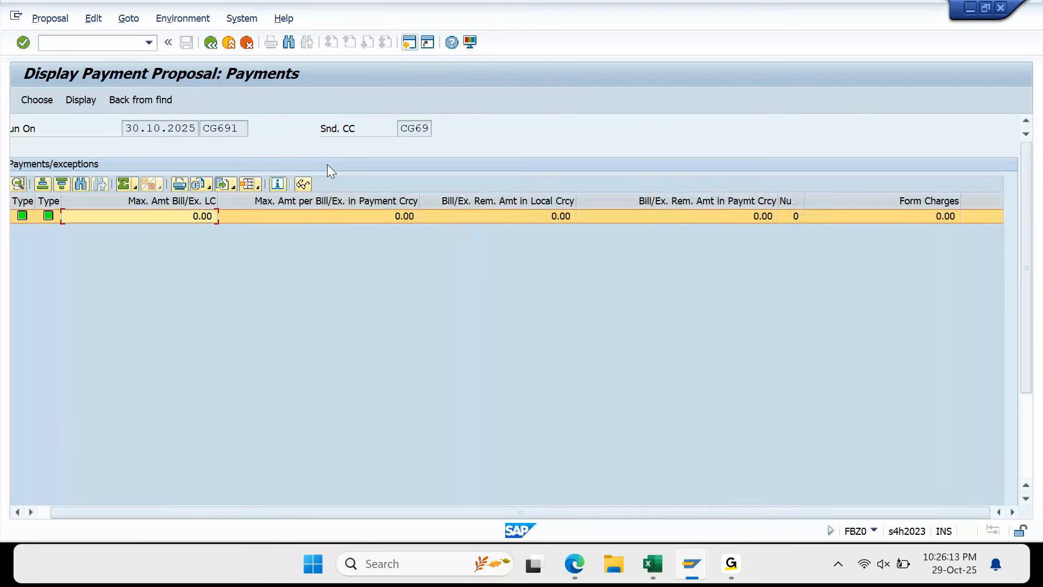
pyautogui.press('Left')
pyautogui.press('Left')
pyautogui.press('Left')
pyautogui.press('Left')
pyautogui.press('Left')
pyautogui.press('Left')
pyautogui.press('Left')
pyautogui.press('Left')
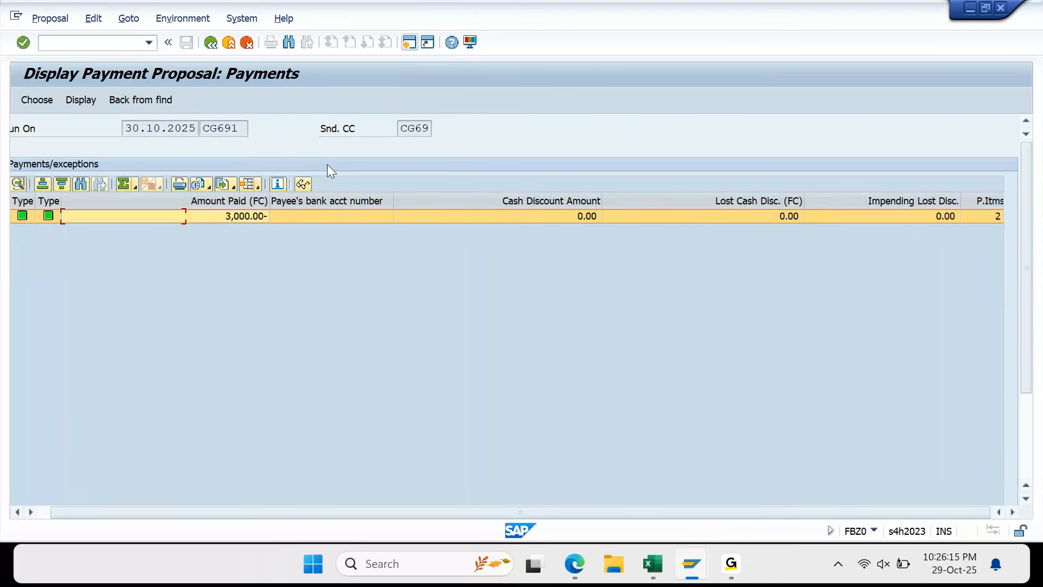
pyautogui.press('Left')
pyautogui.press('Left')
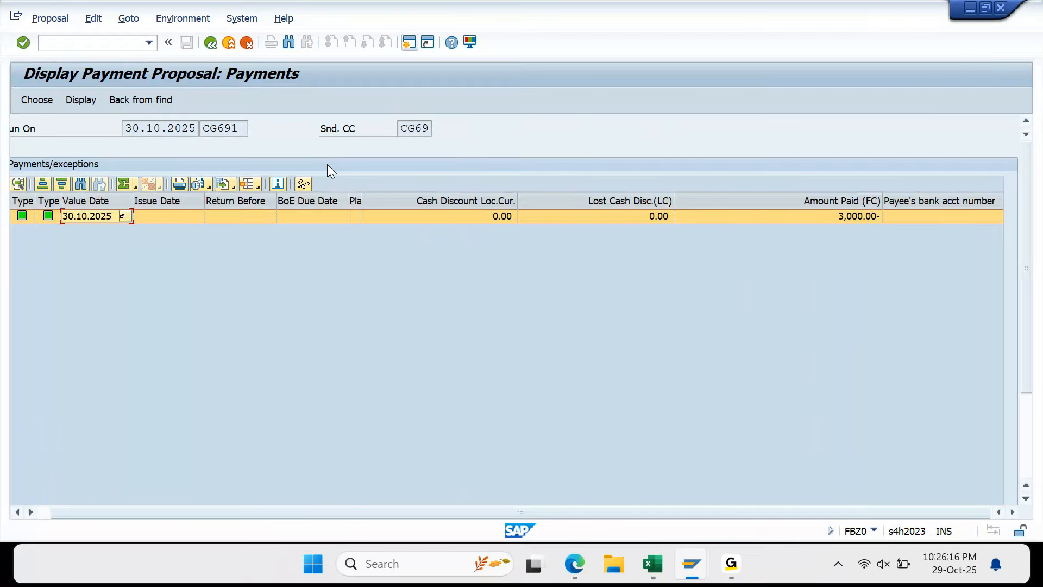
pyautogui.press('Left')
pyautogui.press('Left')
pyautogui.press('Left')
pyautogui.press('Left')
pyautogui.press('Left')
pyautogui.press('Left')
pyautogui.press('Left')
pyautogui.press('Left')
pyautogui.press('Left')
pyautogui.press('Left')
pyautogui.press('Left')
pyautogui.press('Left')
pyautogui.press('Left')
pyautogui.press('Left')
pyautogui.press('Left')
pyautogui.press('Left')
pyautogui.press('Left')
pyautogui.press('Left')
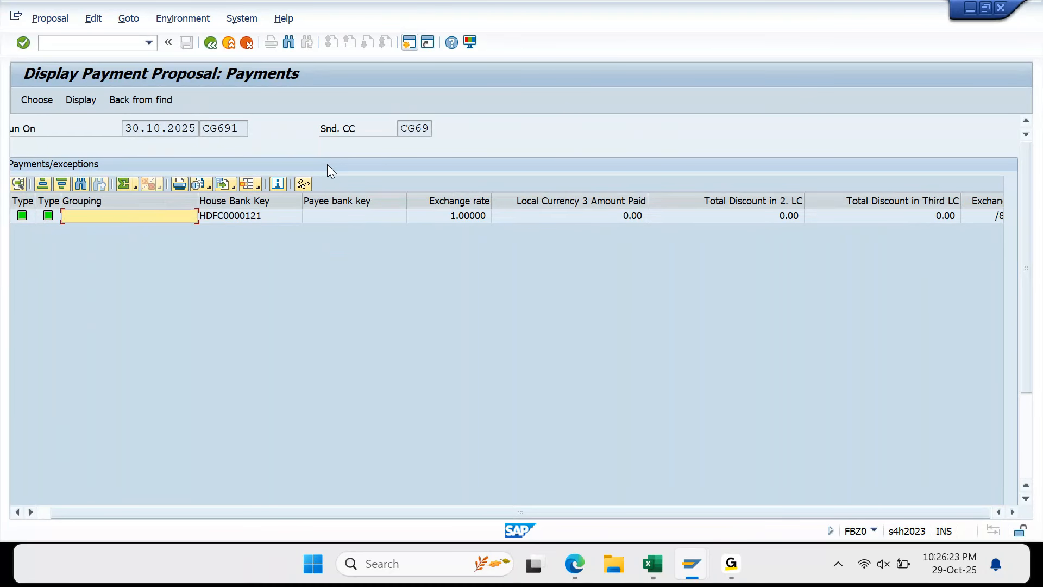
pyautogui.press('Left')
pyautogui.press('Left')
pyautogui.press('Left')
pyautogui.press('Left')
pyautogui.press('Left')
pyautogui.press('Left')
pyautogui.press('Left')
pyautogui.press('Left')
pyautogui.press('Left')
pyautogui.press('Left')
pyautogui.press('Left')
pyautogui.press('Left')
pyautogui.press('Left')
pyautogui.press('Right')
pyautogui.press('Right')
pyautogui.press('Right')
pyautogui.press('Right')
pyautogui.press('Right')
pyautogui.press('Right')
pyautogui.press('Right')
pyautogui.press('Right')
pyautogui.press('Right')
pyautogui.press('Right')
pyautogui.press('Right')
pyautogui.press('Right')
pyautogui.press('Right')
pyautogui.press('Right')
pyautogui.press('Right')
pyautogui.press('Right')
pyautogui.press('Right')
pyautogui.press('Right')
pyautogui.press('Right')
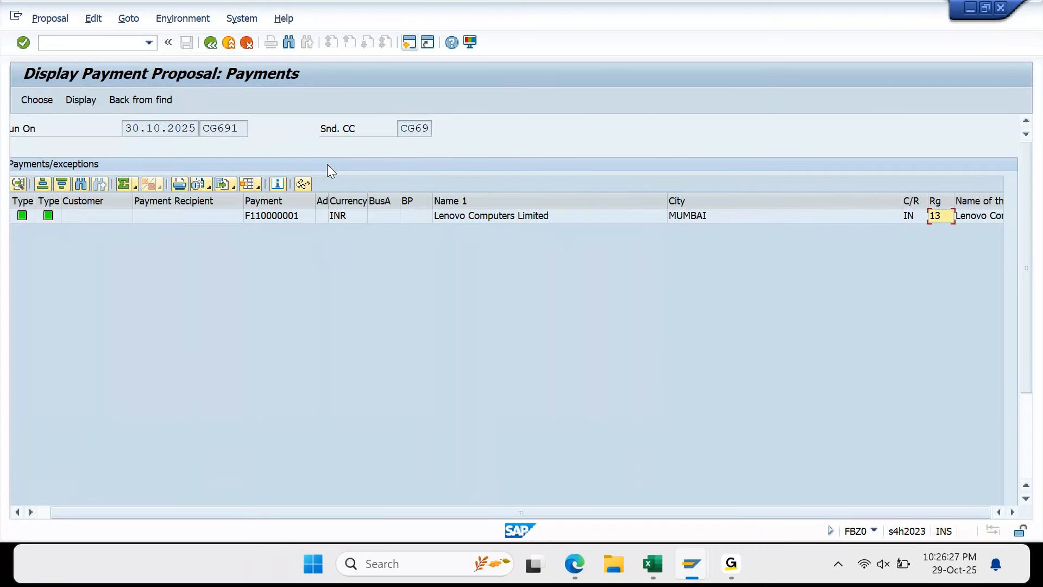
pyautogui.press('Right')
pyautogui.press('Right')
pyautogui.press('Right')
pyautogui.press('Right')
pyautogui.press('Right')
pyautogui.press('Right')
pyautogui.press('Right')
pyautogui.press('Right')
pyautogui.press('Right')
pyautogui.press('Right')
pyautogui.press('Right')
pyautogui.press('Right')
pyautogui.press('Right')
pyautogui.press('Right')
pyautogui.press('Right')
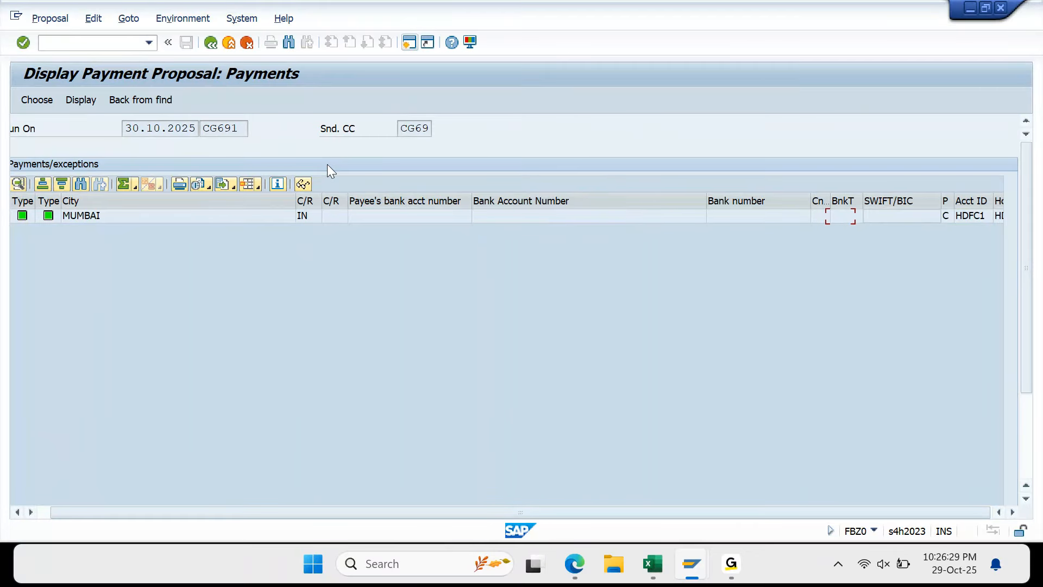
pyautogui.press('Right')
pyautogui.press('Right')
pyautogui.press('Right')
pyautogui.press('Right')
pyautogui.press('Right')
pyautogui.press('Right')
pyautogui.press('Right')
pyautogui.press('Right')
pyautogui.press('Right')
pyautogui.press('Right')
pyautogui.press('Right')
pyautogui.press('Right')
pyautogui.press('Right')
pyautogui.press('Right')
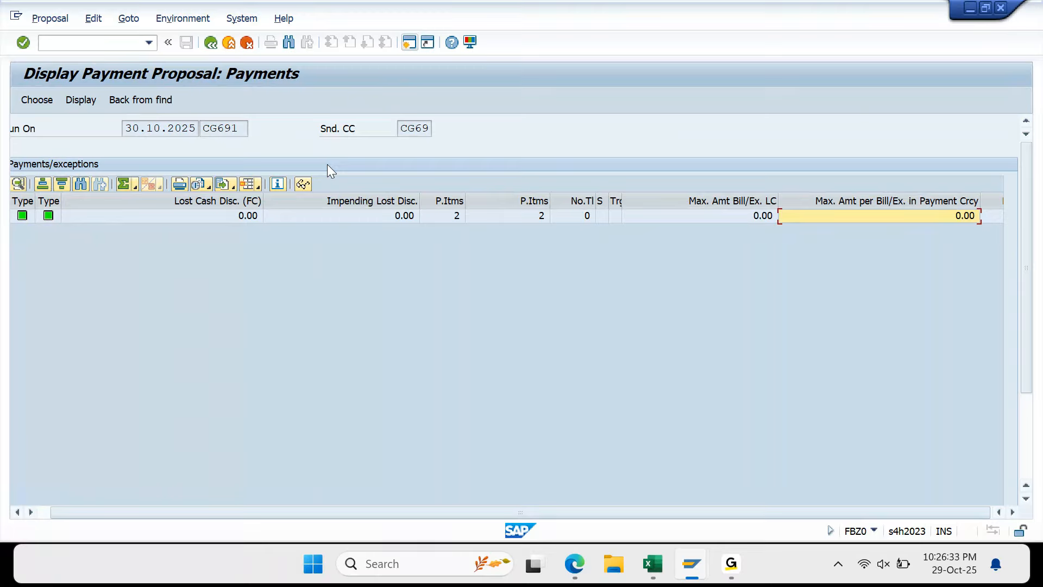
pyautogui.press('Right')
pyautogui.press('Right')
pyautogui.press('Right')
pyautogui.press('Right')
pyautogui.press('Right')
pyautogui.press('Right')
pyautogui.press('Right')
pyautogui.press('Right')
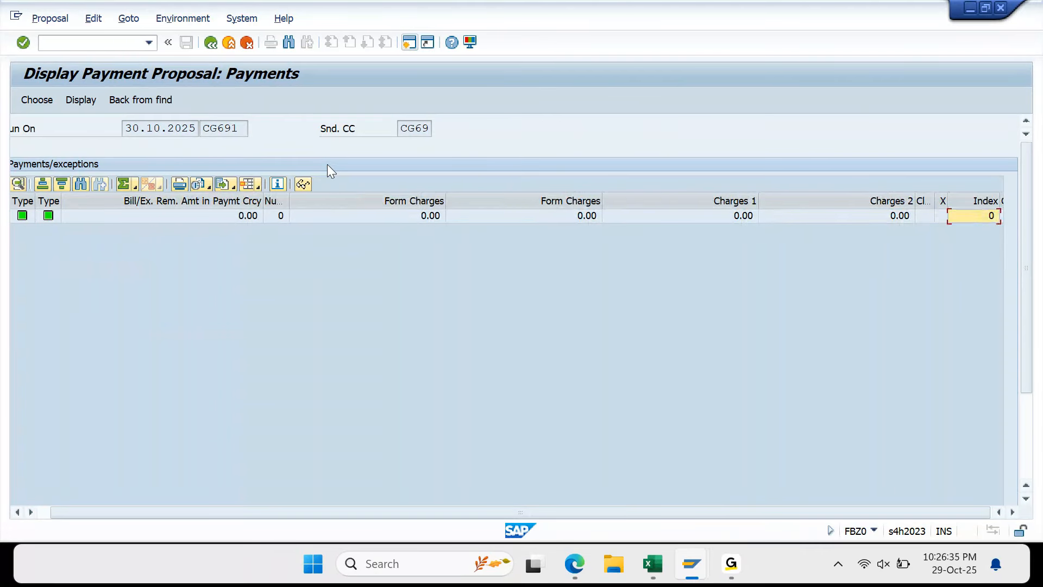
# Move the Exchange Rate 2 column directly after Local Currency 2 Amount Paid in the proposal's payments list
pyautogui.press('Right')
pyautogui.press('Right')
pyautogui.press('Right')
pyautogui.press('Right')
pyautogui.press('Right')
pyautogui.press('Right')
pyautogui.press('Right')
pyautogui.press('Right')
pyautogui.press('Right')
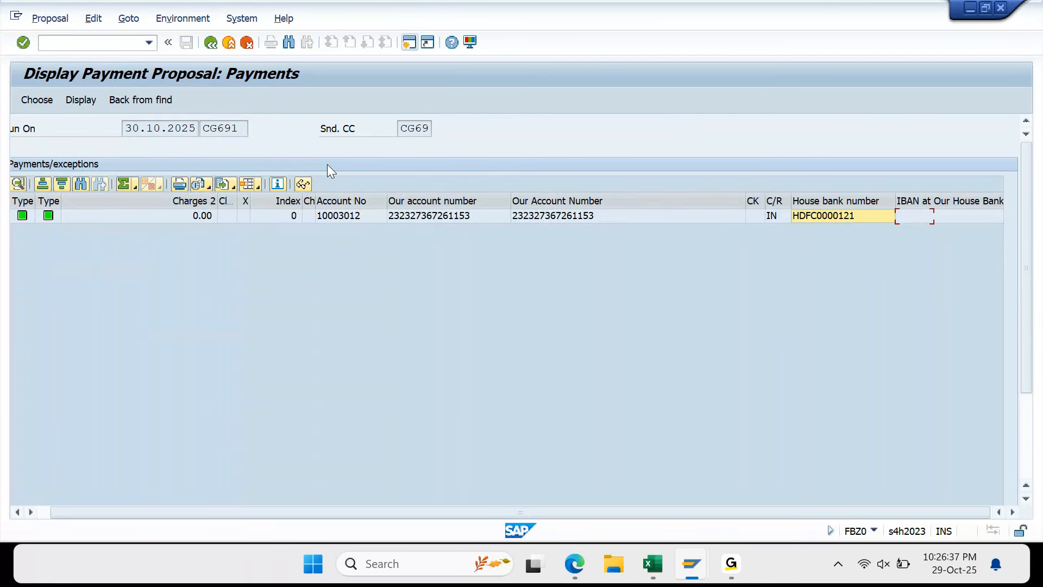
pyautogui.press('Right')
pyautogui.press('Right')
pyautogui.press('Right')
pyautogui.press('Right')
pyautogui.press('Right')
pyautogui.press('Right')
pyautogui.press('Right')
pyautogui.press('Right')
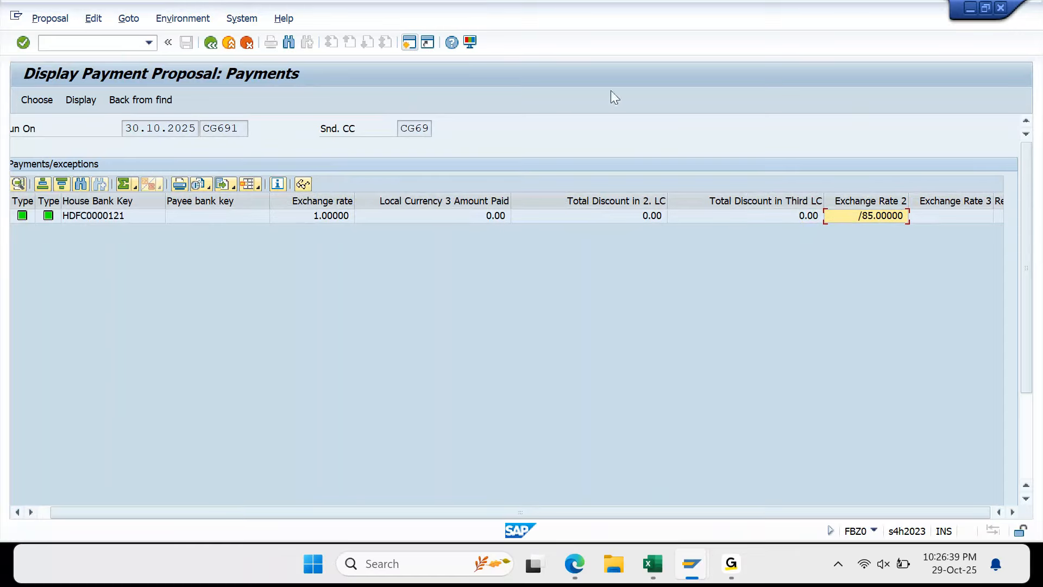
pyautogui.click(878, 205)
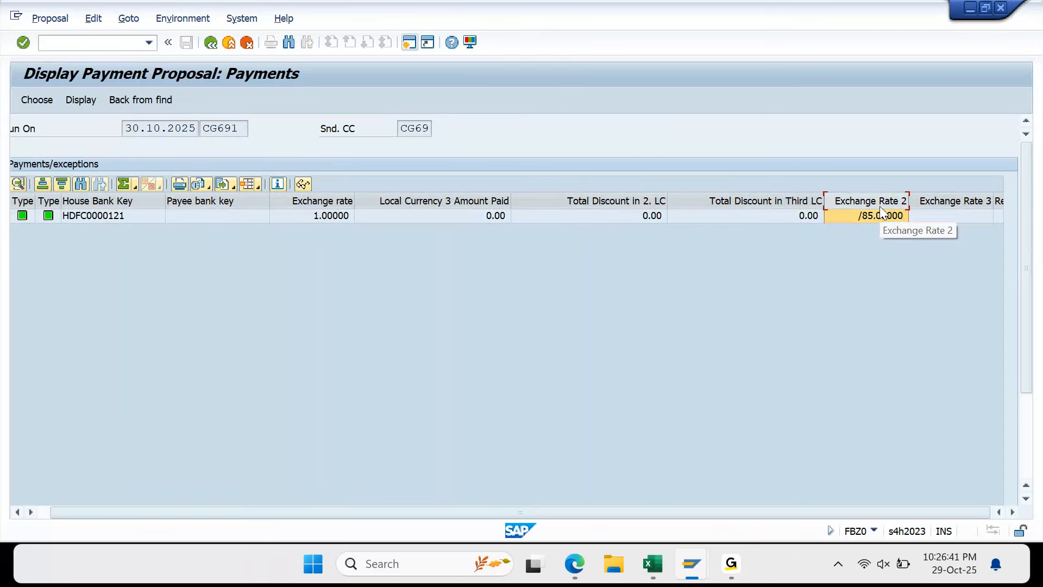
pyautogui.press('Left')
pyautogui.press('Left')
pyautogui.press('Left')
pyautogui.press('Left')
pyautogui.press('Left')
pyautogui.press('Left')
pyautogui.press('Left')
pyautogui.moveTo(2, 243); pyautogui.dragTo(459, 208)
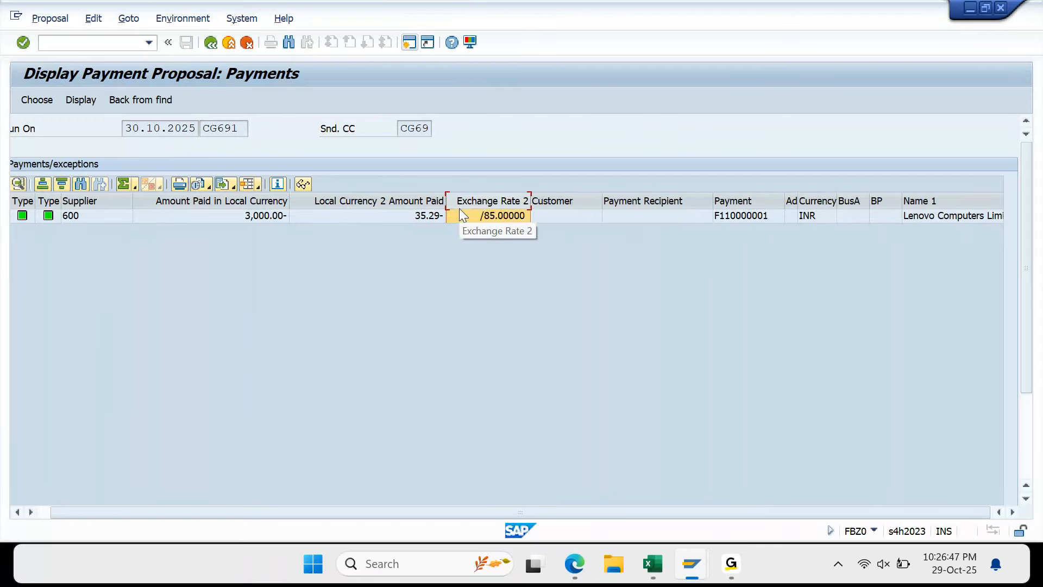
# Save the rearranged columns by overwriting the existing user-specific default layout
pyautogui.click(259, 187)
pyautogui.click(278, 239)
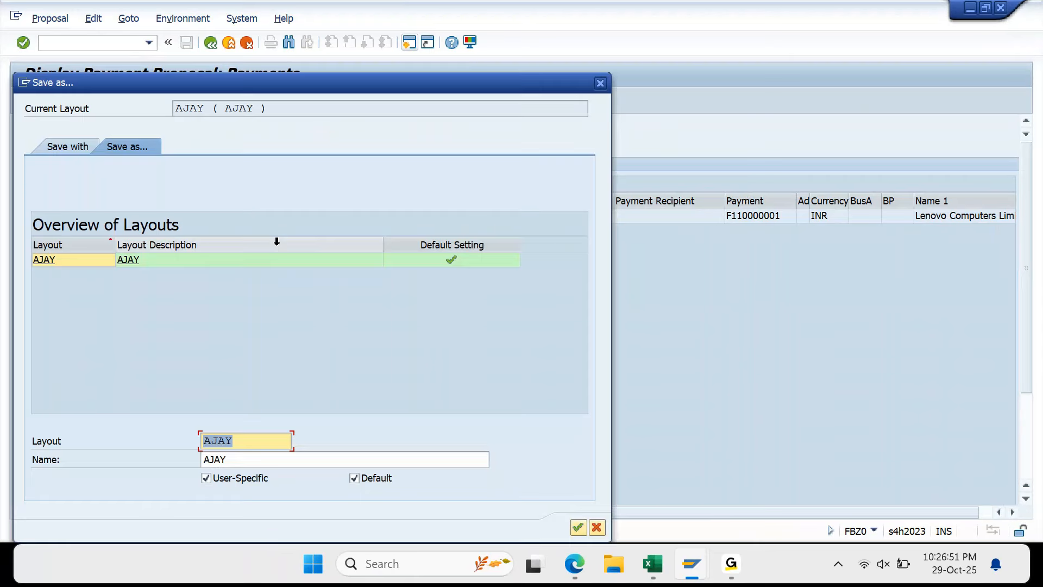
pyautogui.click(578, 526)
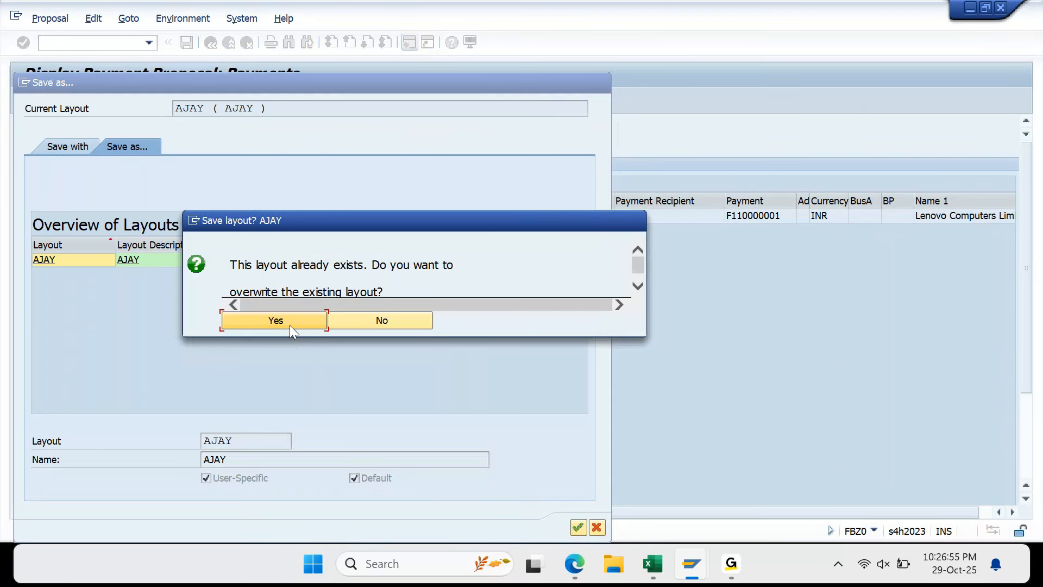
pyautogui.click(289, 325)
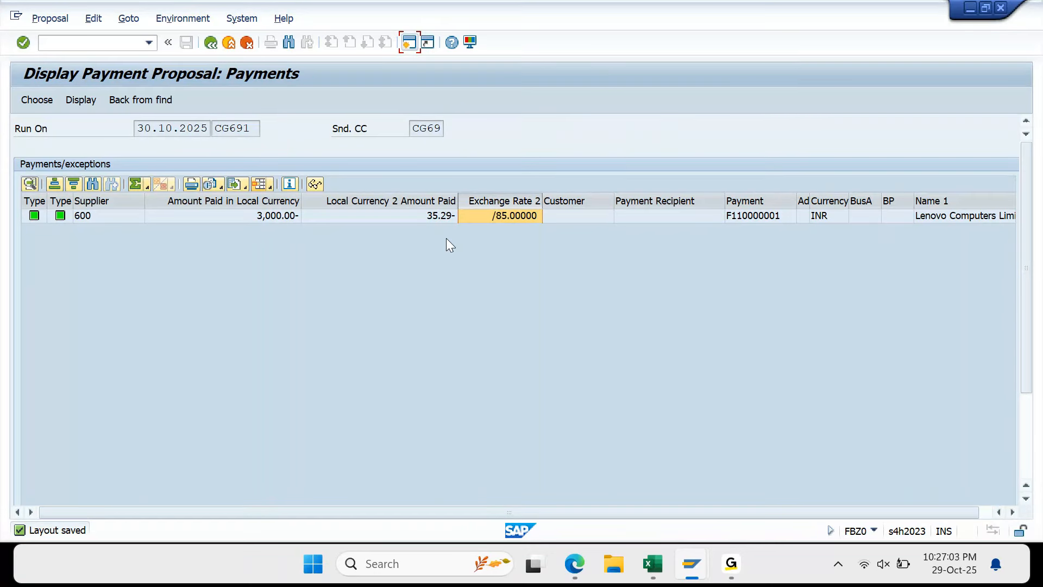
# Compare the proposed amounts with supplier 600's vendor line items and return to the payment run status
pyautogui.click(695, 568)
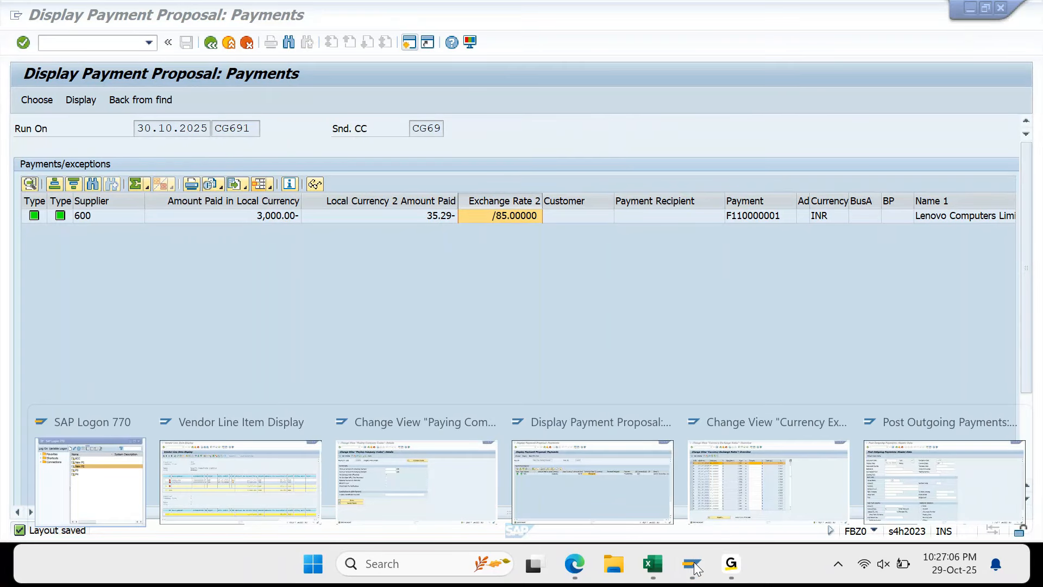
pyautogui.click(241, 480)
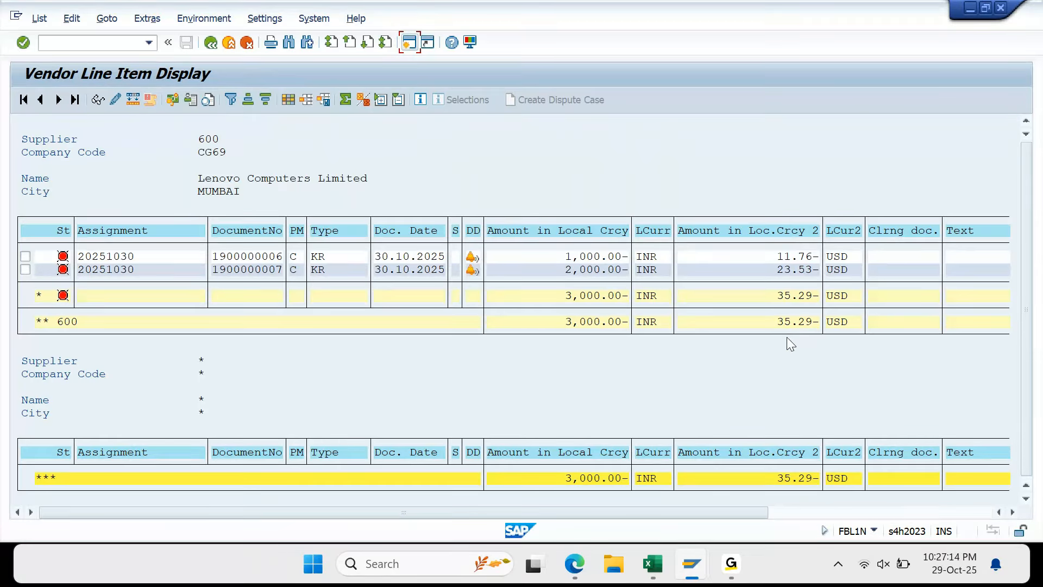
pyautogui.press('F3')
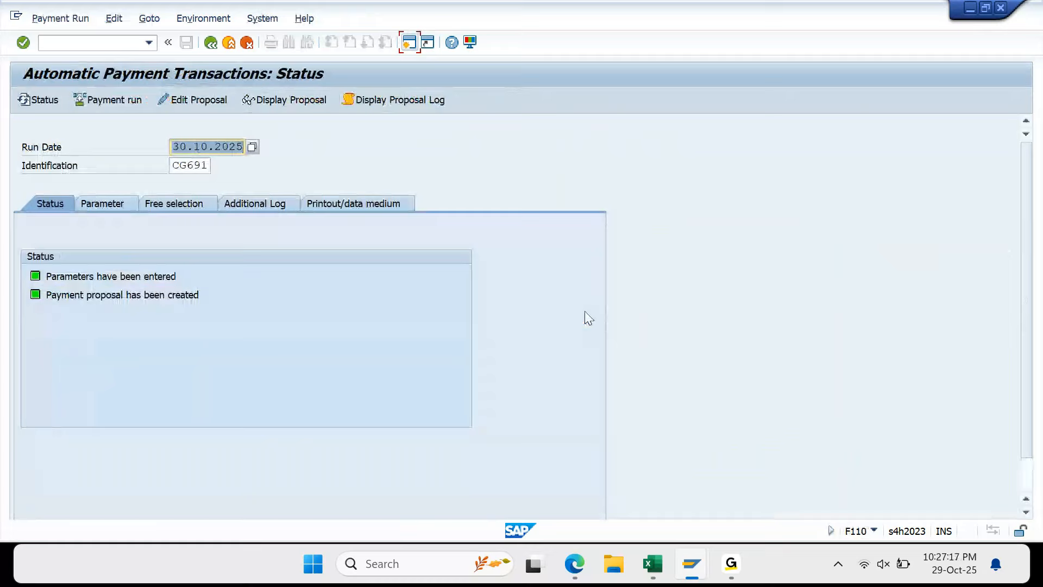
# Delete the existing payment proposal of run CG691 dated 30.10.2025
pyautogui.click(114, 18)
pyautogui.click(229, 89)
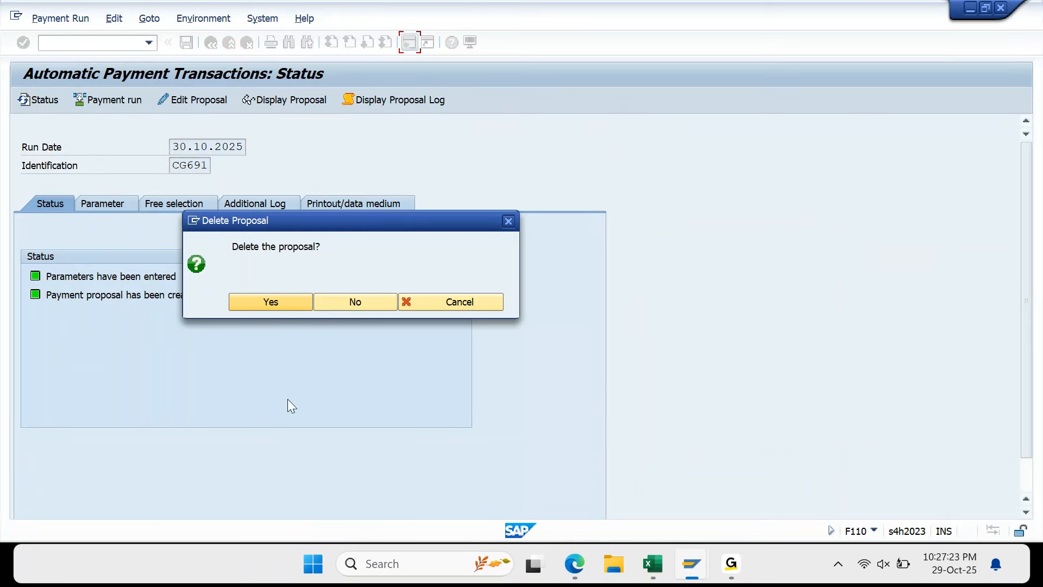
pyautogui.click(292, 307)
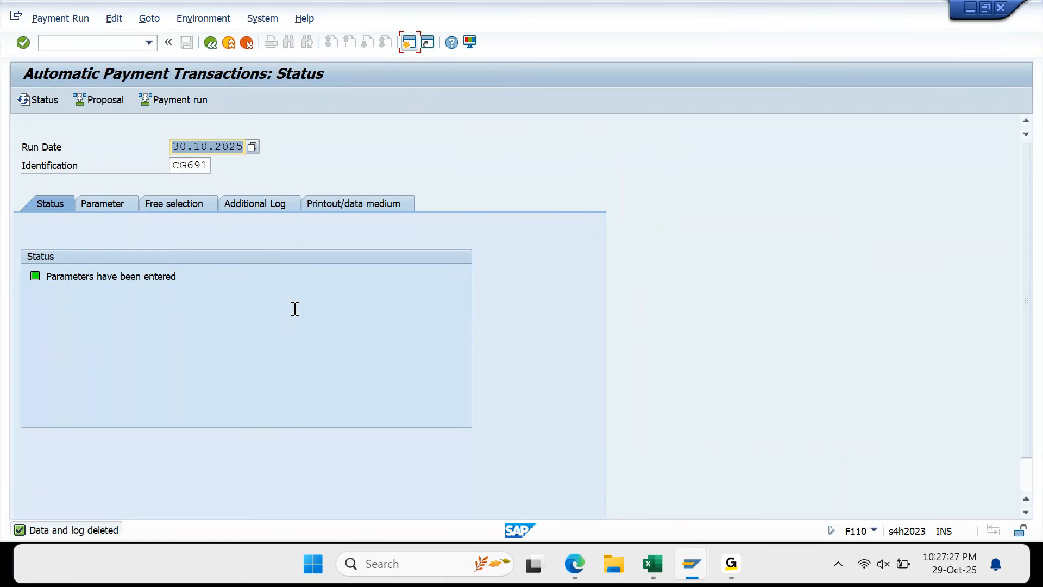
# Set the posting date in run CG691's parameters to 31.10.2025 and save the parameters
pyautogui.click(100, 201)
pyautogui.click(194, 243)
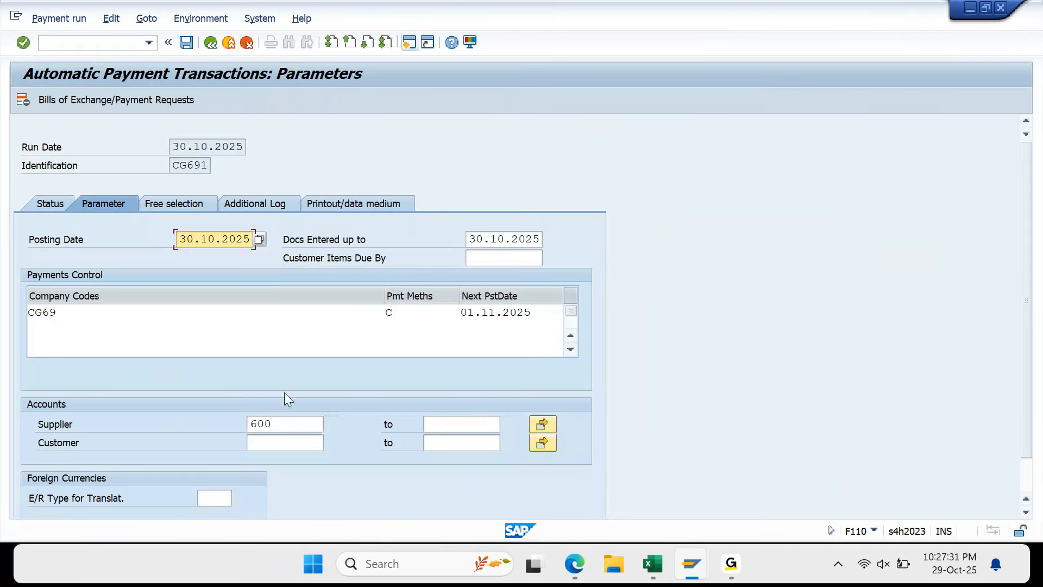
pyautogui.press('BackSpace')
pyautogui.write('1')
pyautogui.press('Return')
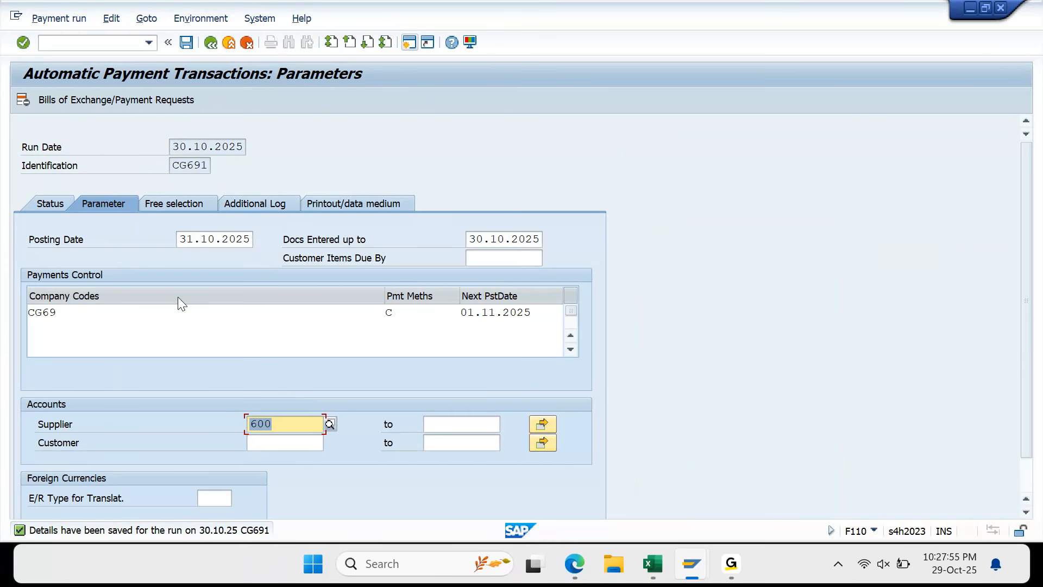
# Schedule a payment proposal for run CG691 with immediate start using the 31.10.2025 posting date
pyautogui.click(48, 203)
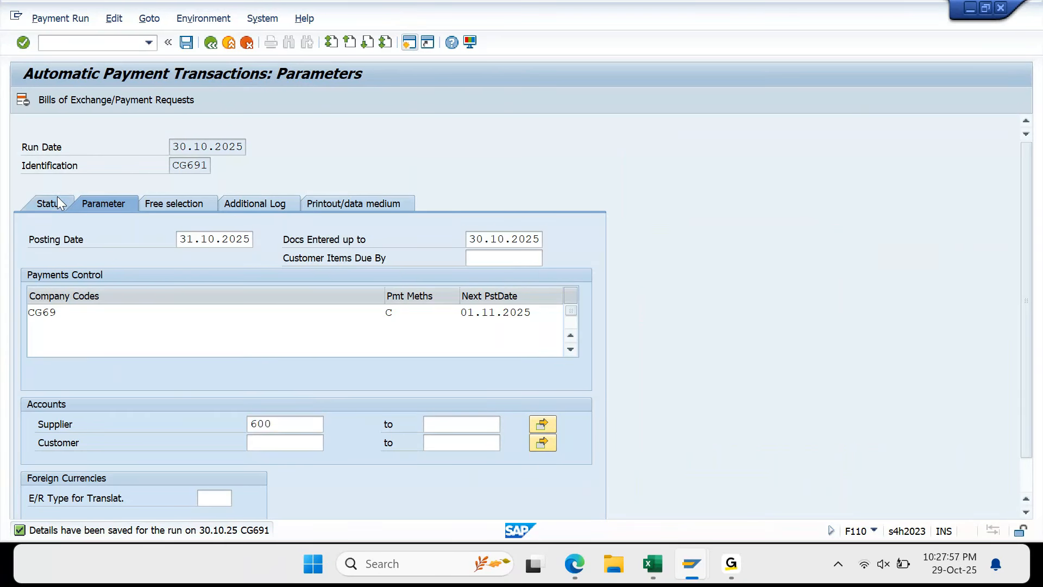
pyautogui.click(96, 103)
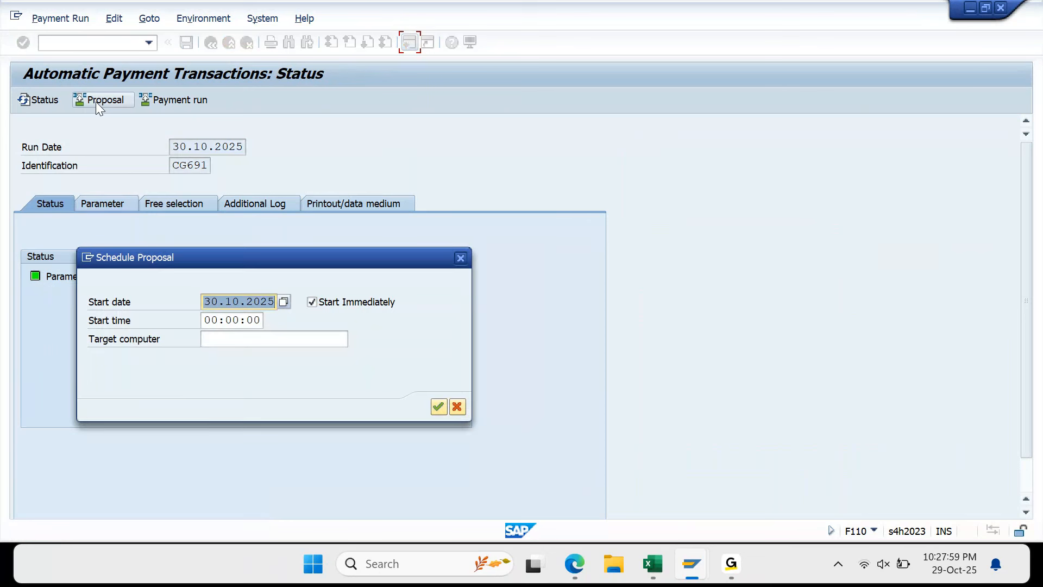
pyautogui.press('Return')
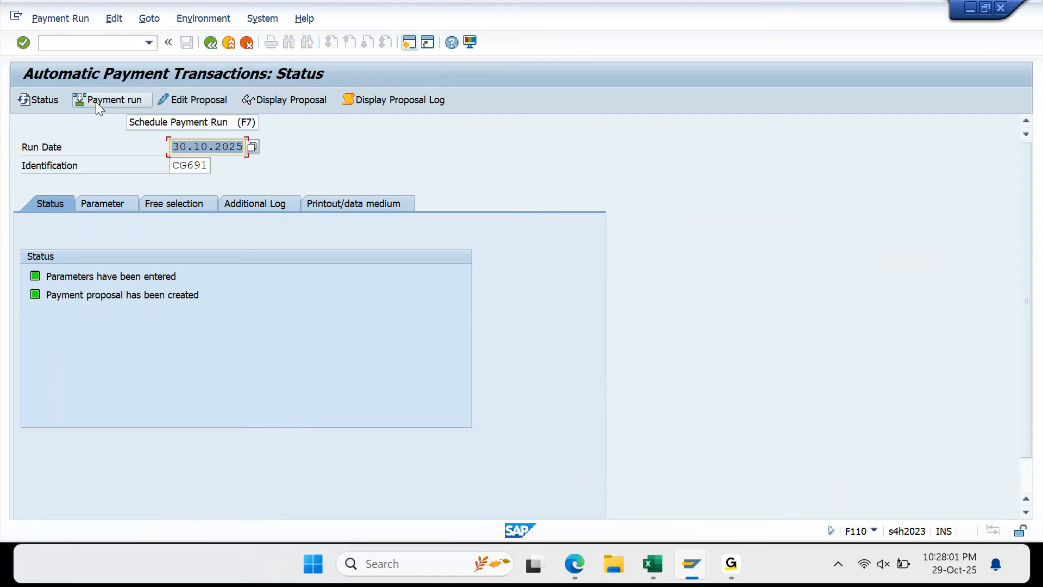
# Display the recreated proposal and compare supplier 600's Local Currency 2 Amount Paid with the vendor line items
pyautogui.click(304, 106)
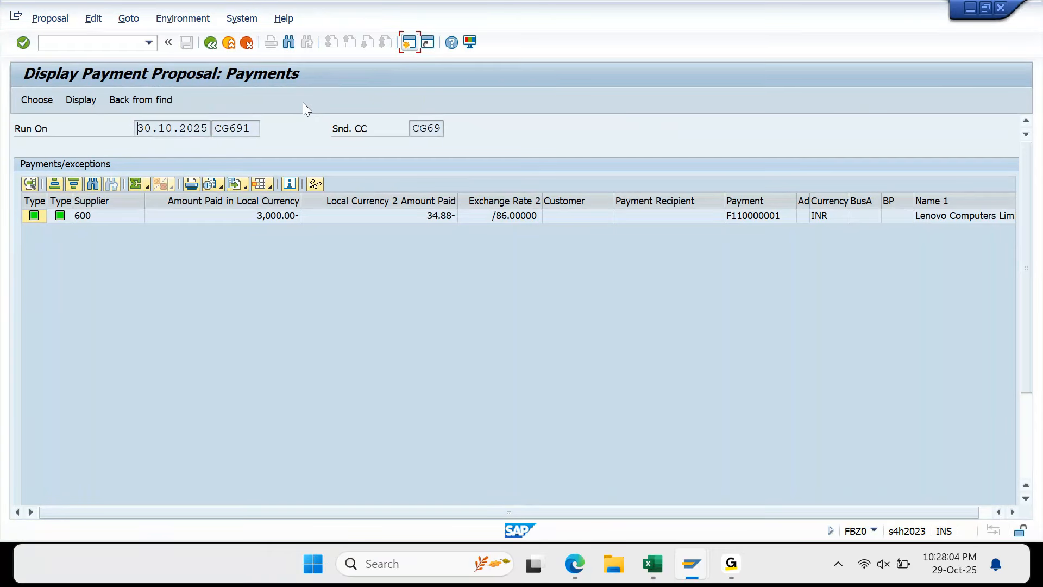
pyautogui.click(437, 221)
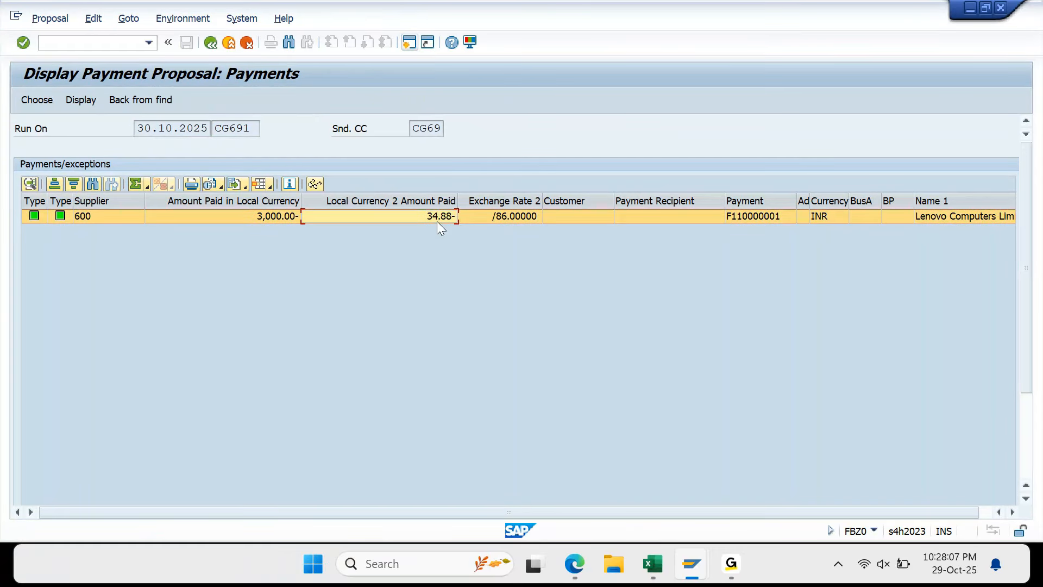
pyautogui.moveTo(702, 571)
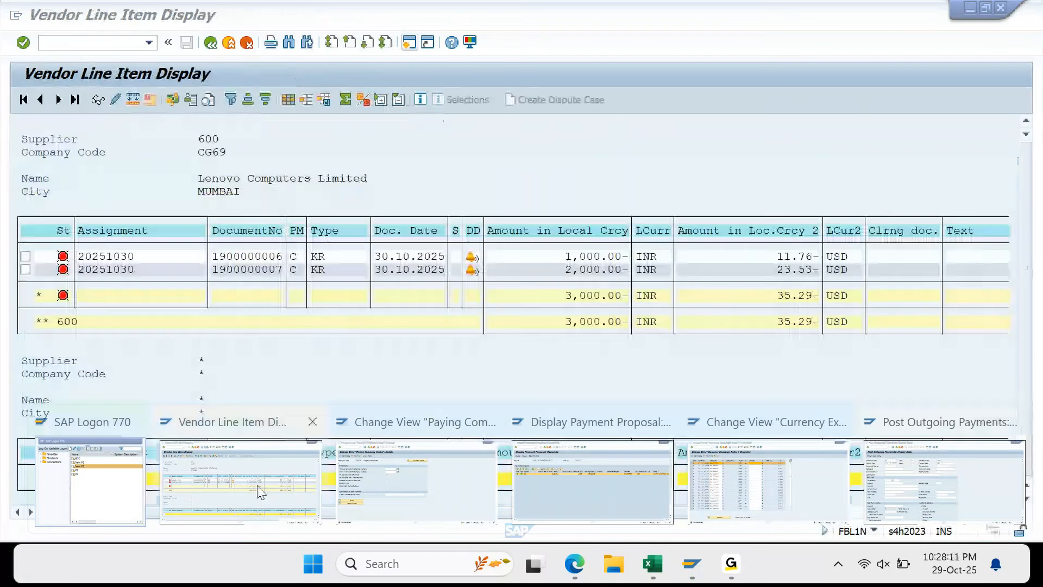
pyautogui.click(256, 488)
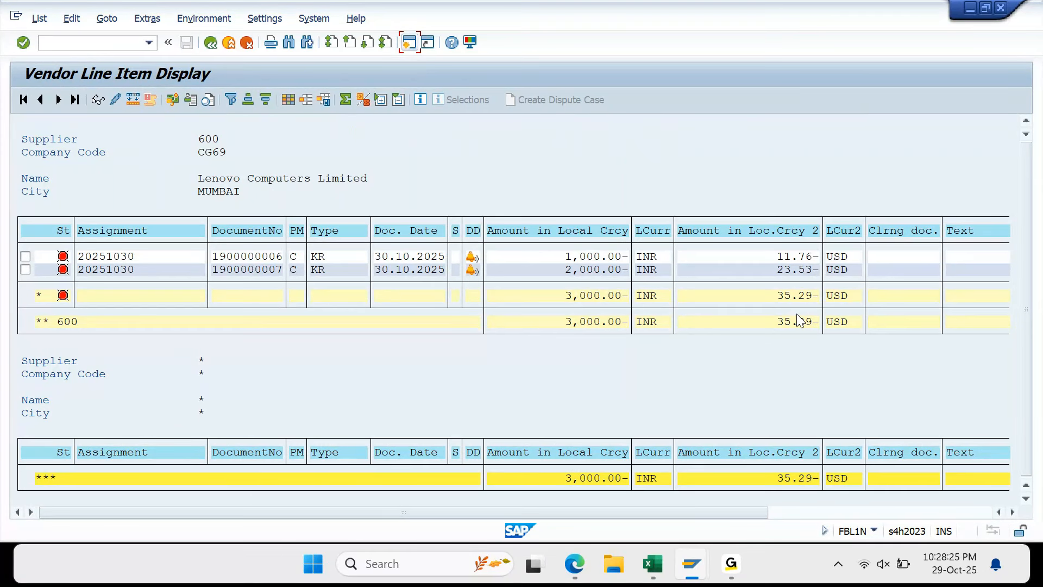
pyautogui.moveTo(701, 570)
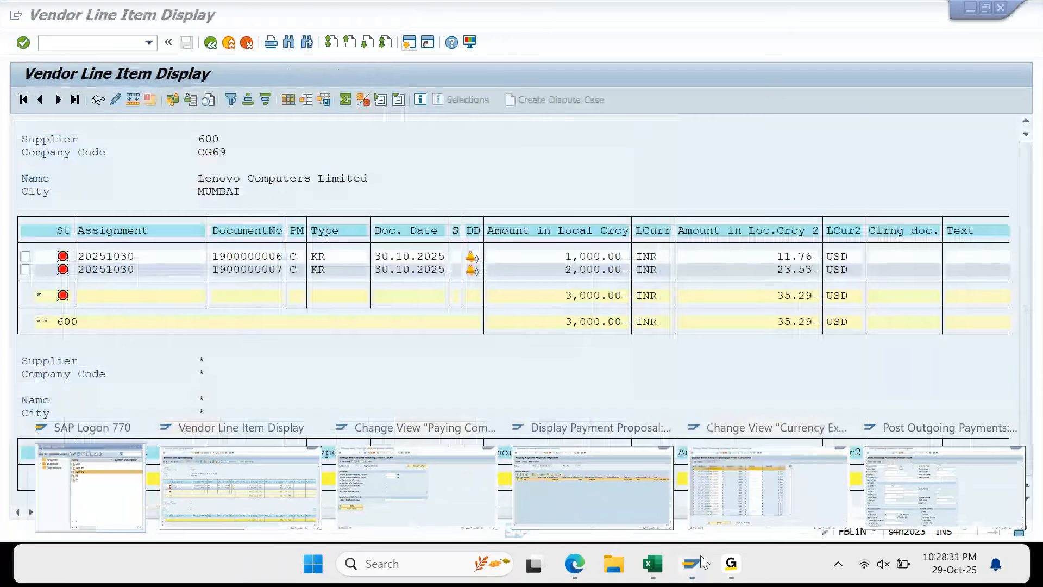
pyautogui.click(595, 468)
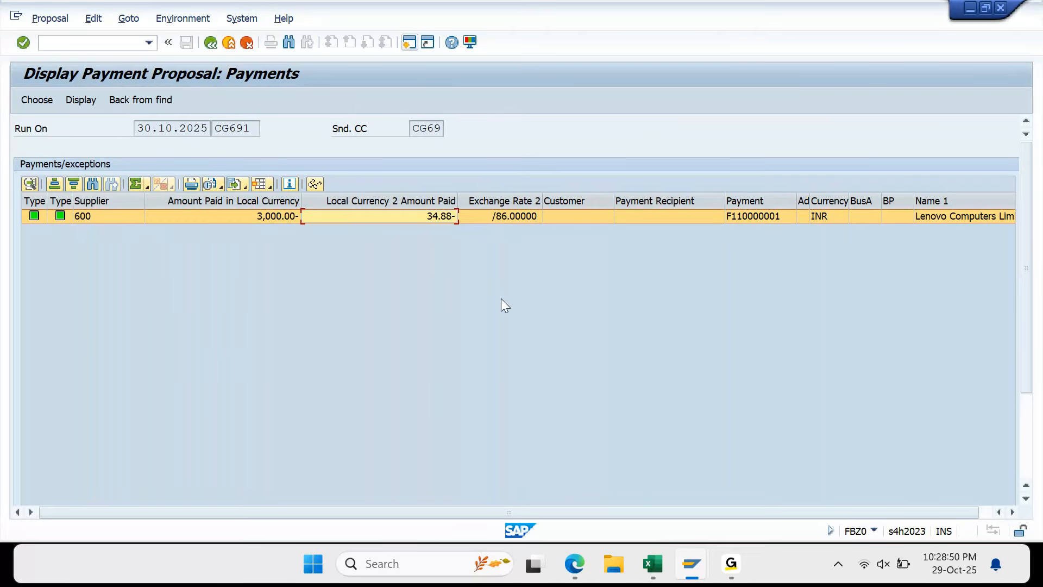
# Leave the proposal and check the No Exchange Rate Differences setting in CG69's paying company code details
pyautogui.click(211, 43)
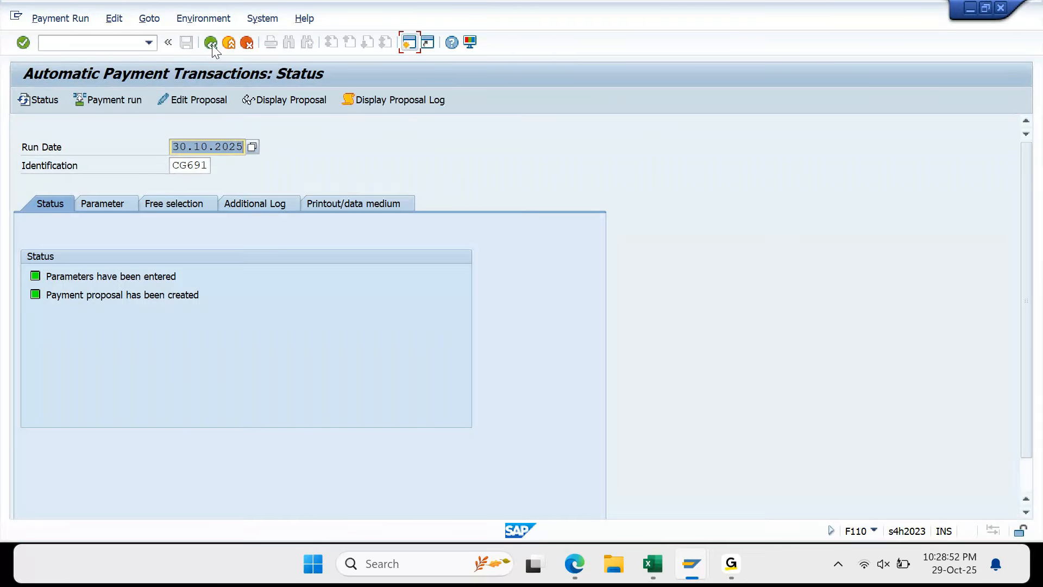
pyautogui.click(689, 565)
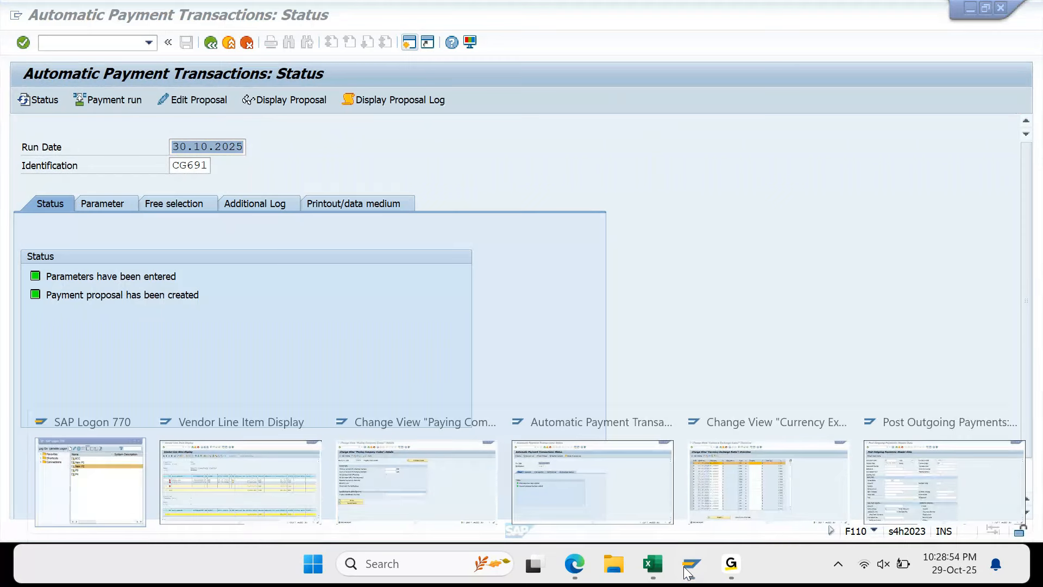
pyautogui.click(416, 481)
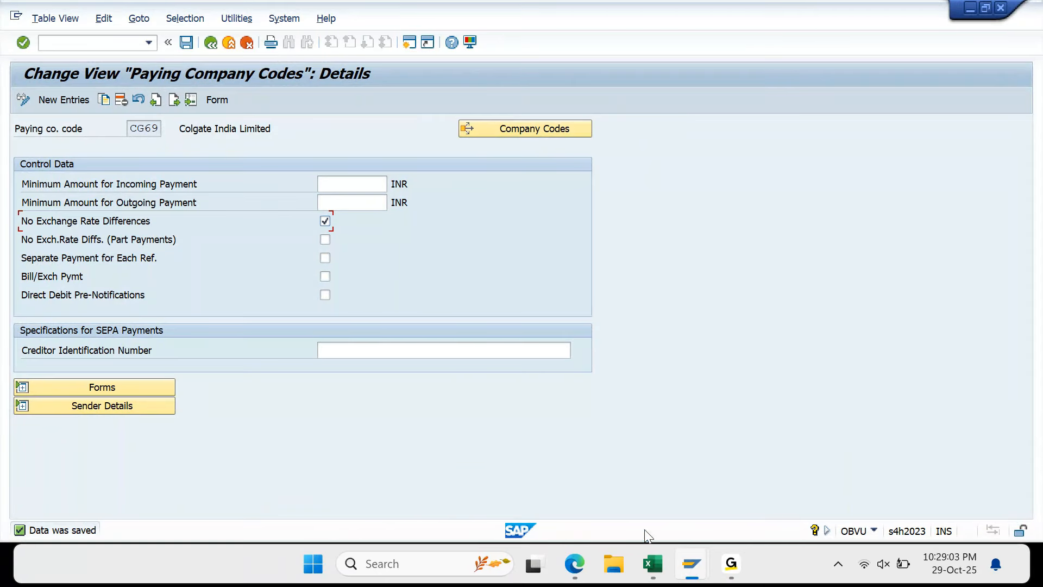
# Schedule the payment run for CG691 with immediate start and display its payment job log
pyautogui.moveTo(694, 571)
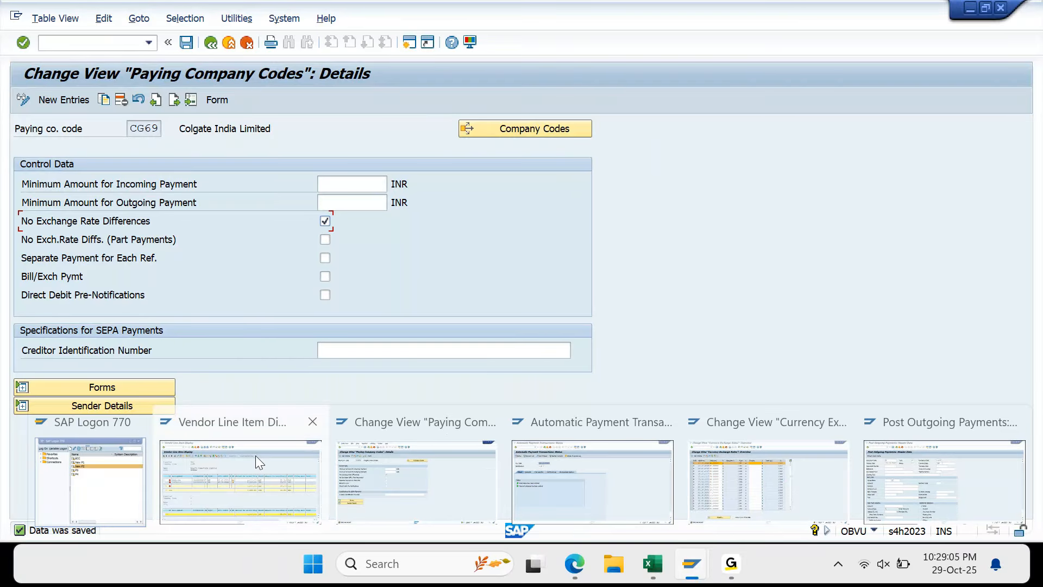
pyautogui.click(583, 488)
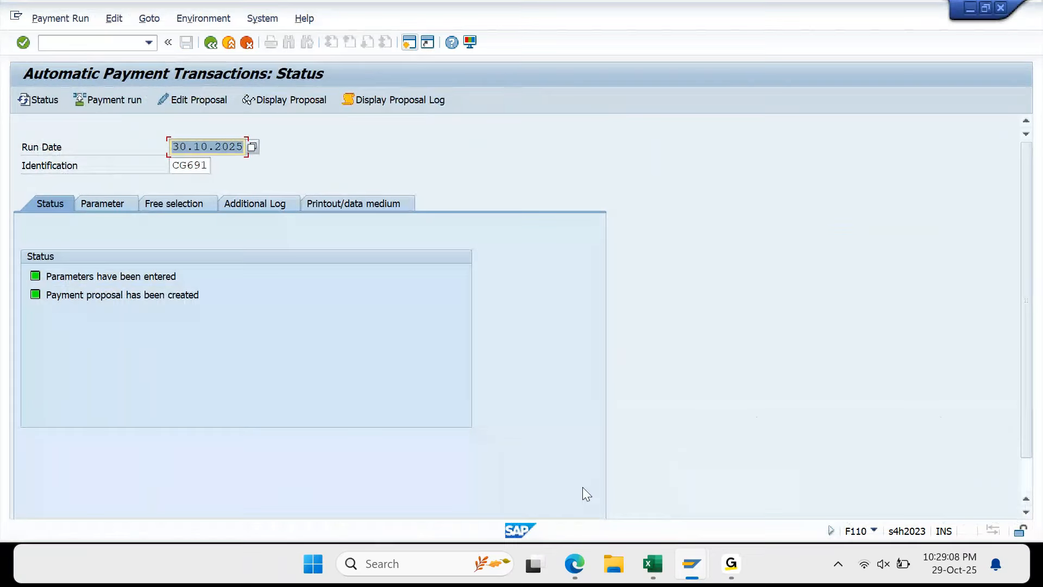
pyautogui.click(132, 100)
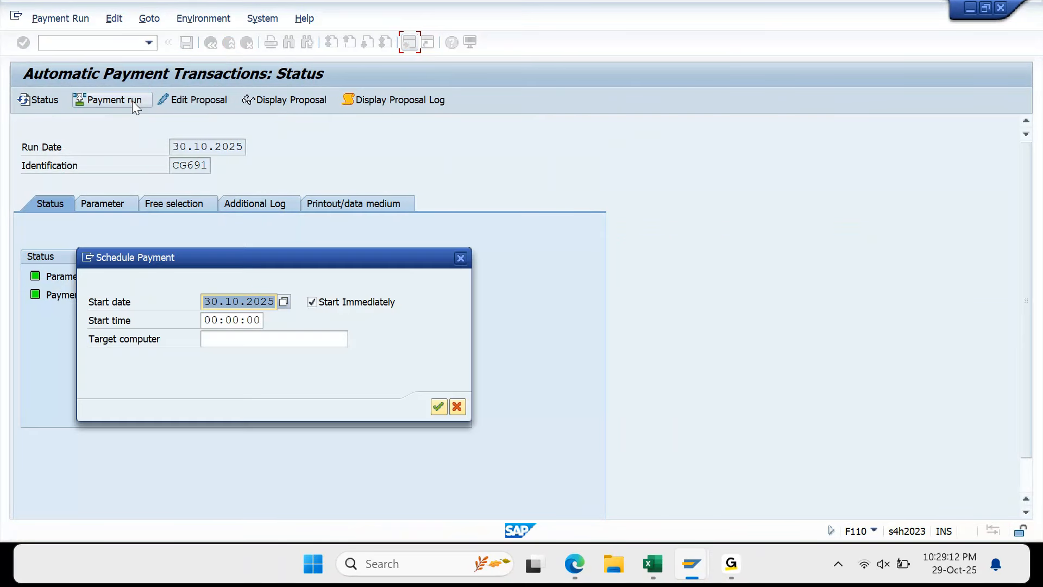
pyautogui.press('Return')
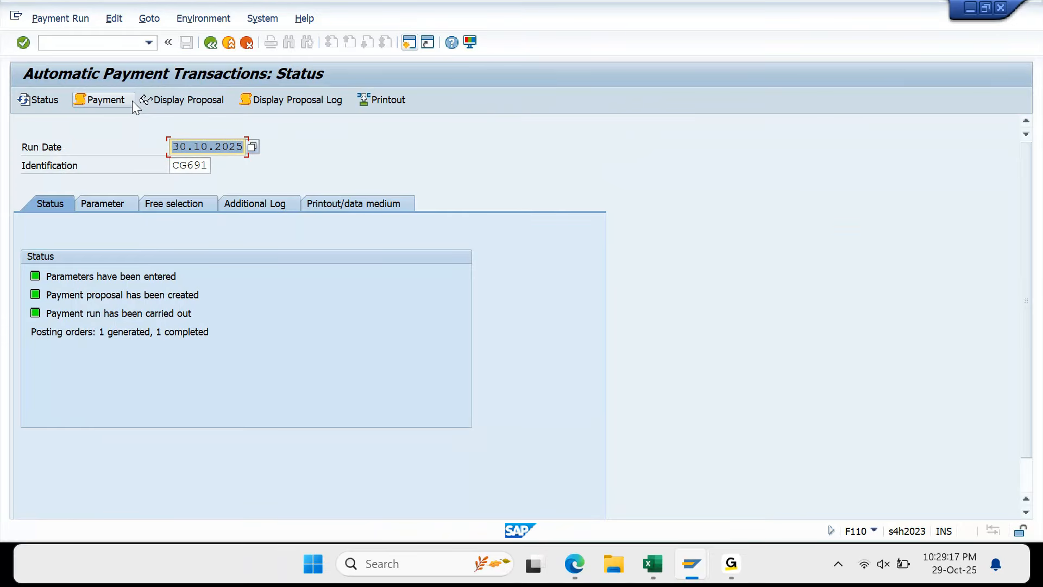
pyautogui.click(111, 99)
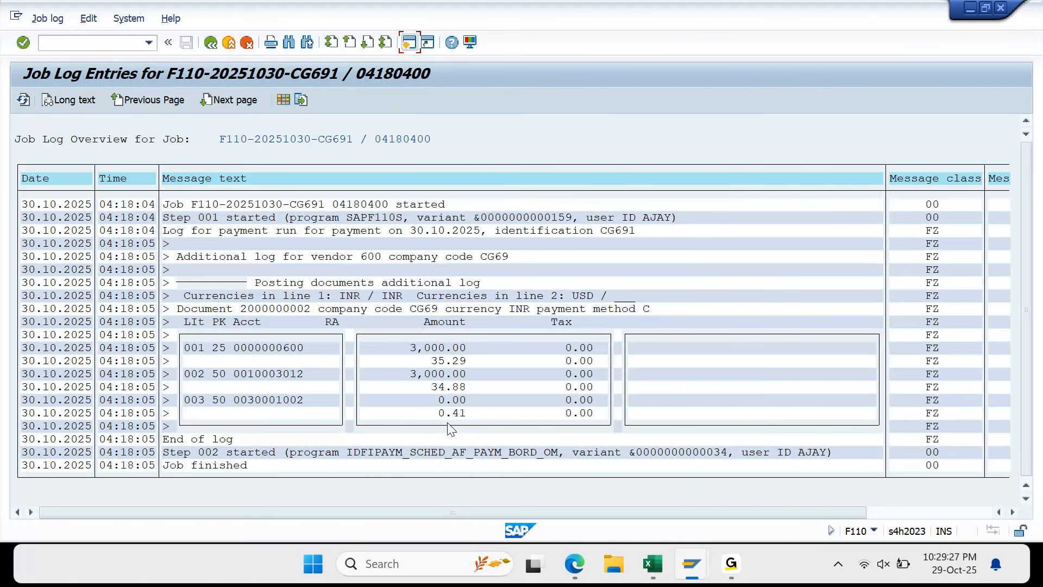
# Open the field help for CG69's No Exchange Rate Differences indicator and read how it affects exchange difference postings
pyautogui.click(693, 569)
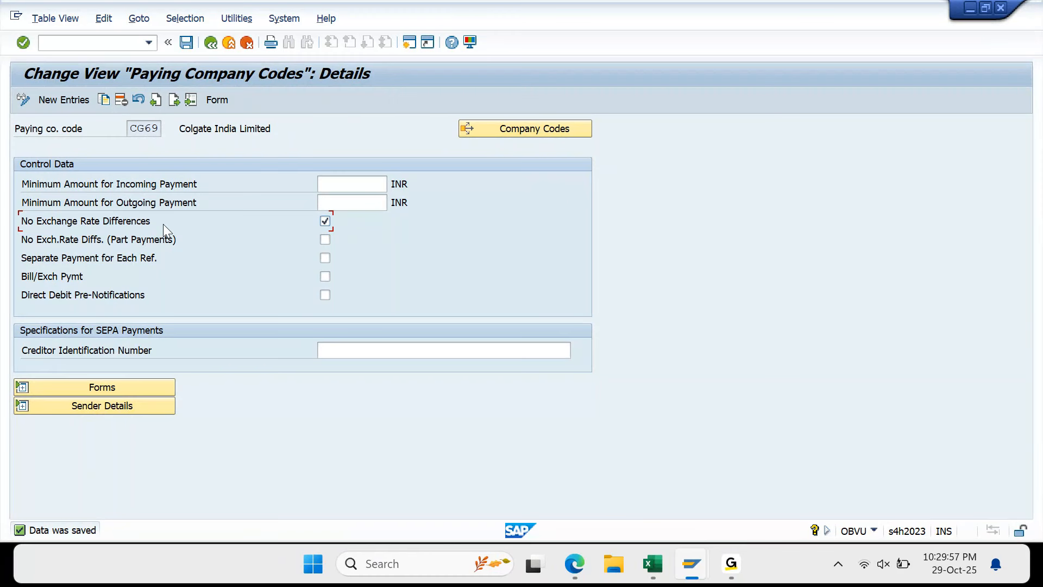
pyautogui.click(454, 46)
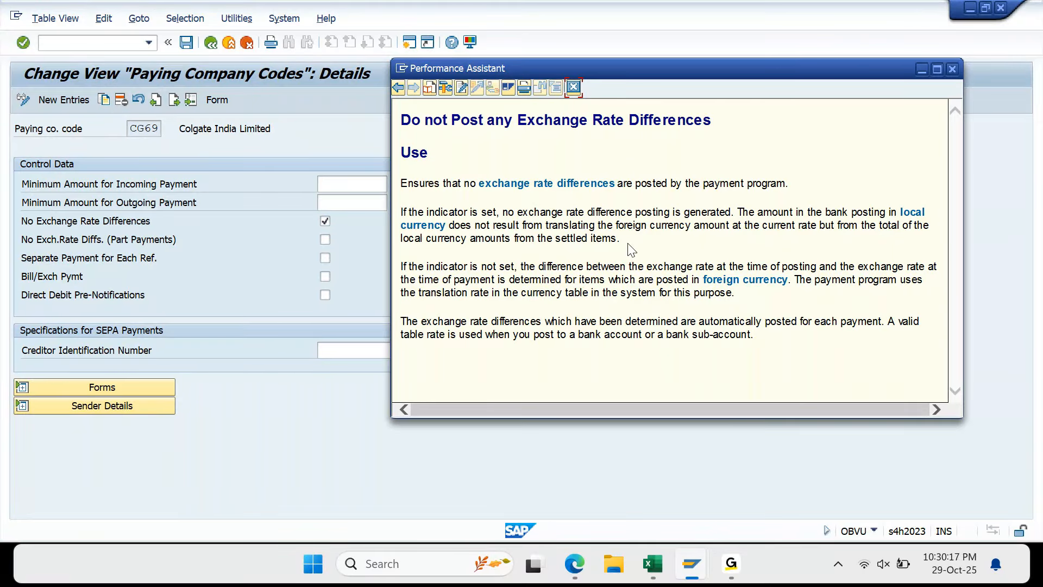
pyautogui.moveTo(630, 250); pyautogui.dragTo(408, 213)
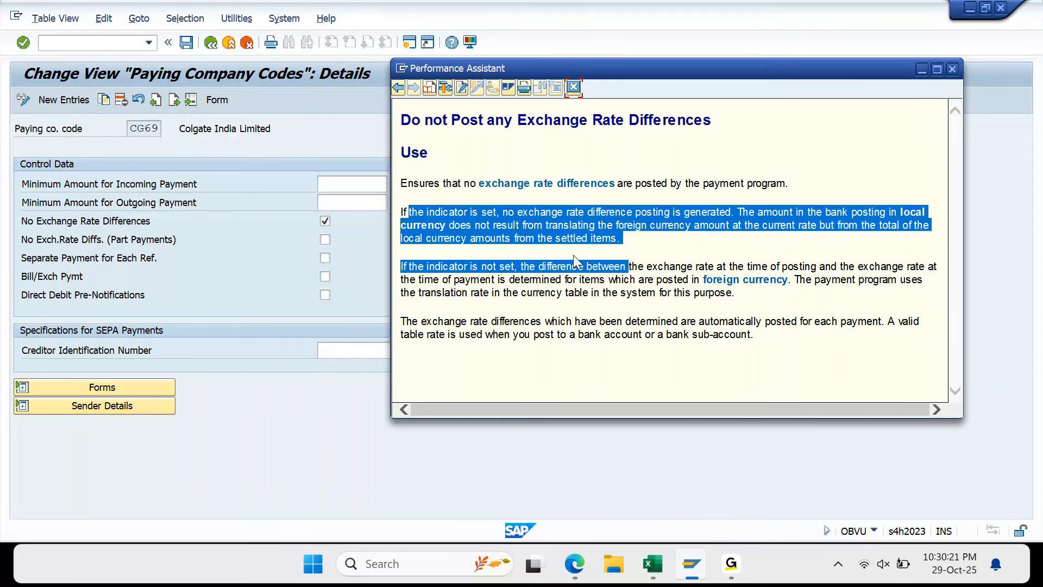
pyautogui.click(645, 249)
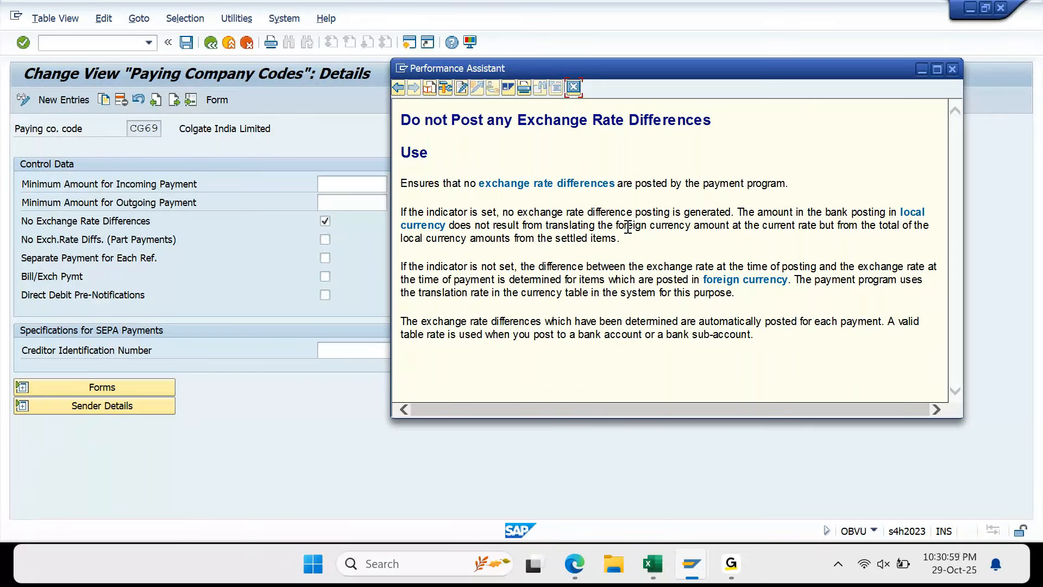
# Switch to the Excel notes and clear the values 500 and 0, including their green fill, from cells D2080:E2080
pyautogui.click(655, 567)
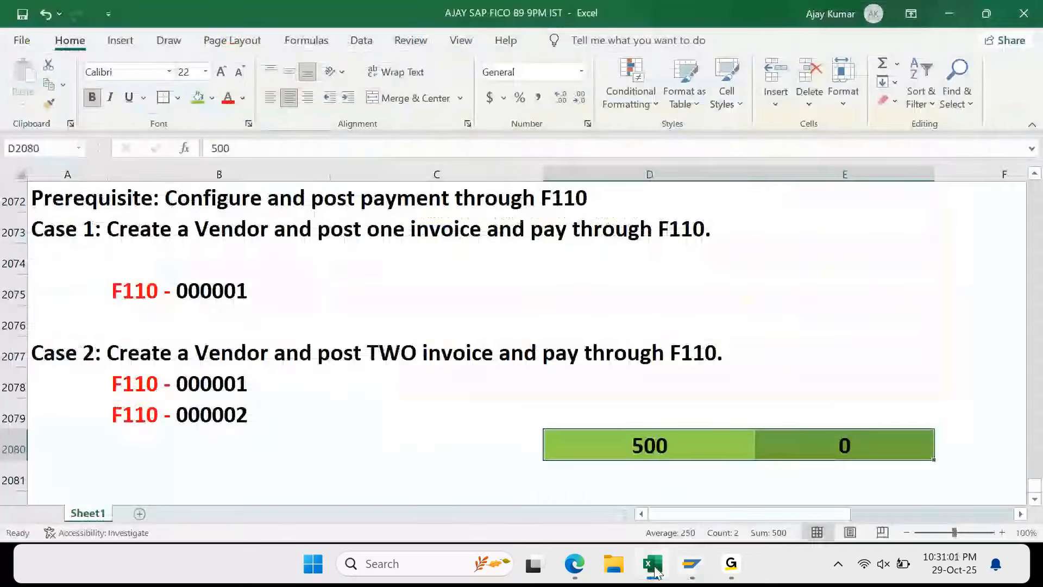
pyautogui.hotkey('shift', 'Left')
pyautogui.hotkey('shift', 'Right')
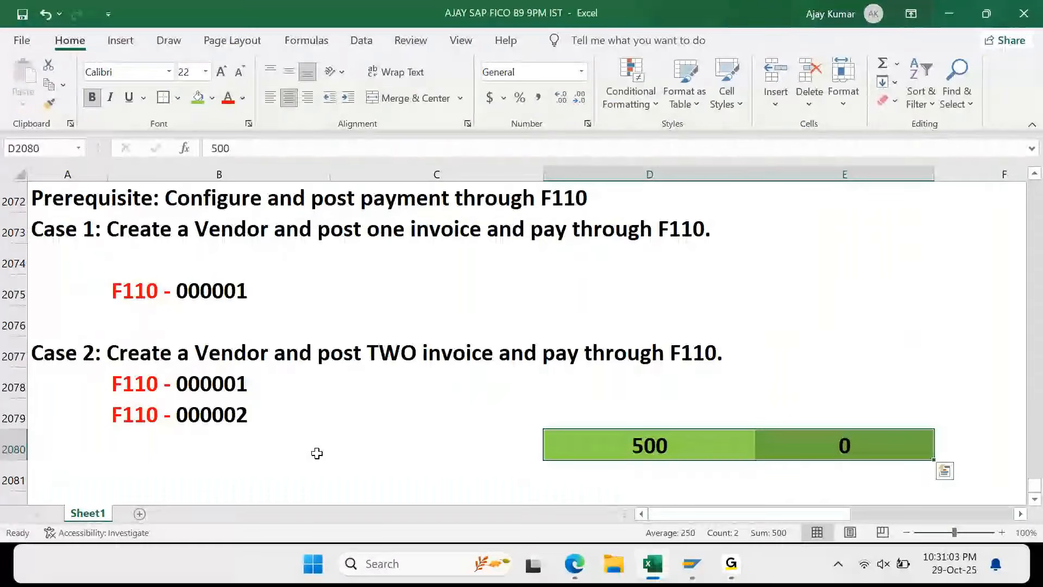
pyautogui.press('Right')
pyautogui.hotkey('shift', 'Left')
pyautogui.hotkey('ctrl', 'd')
pyautogui.press('Left')
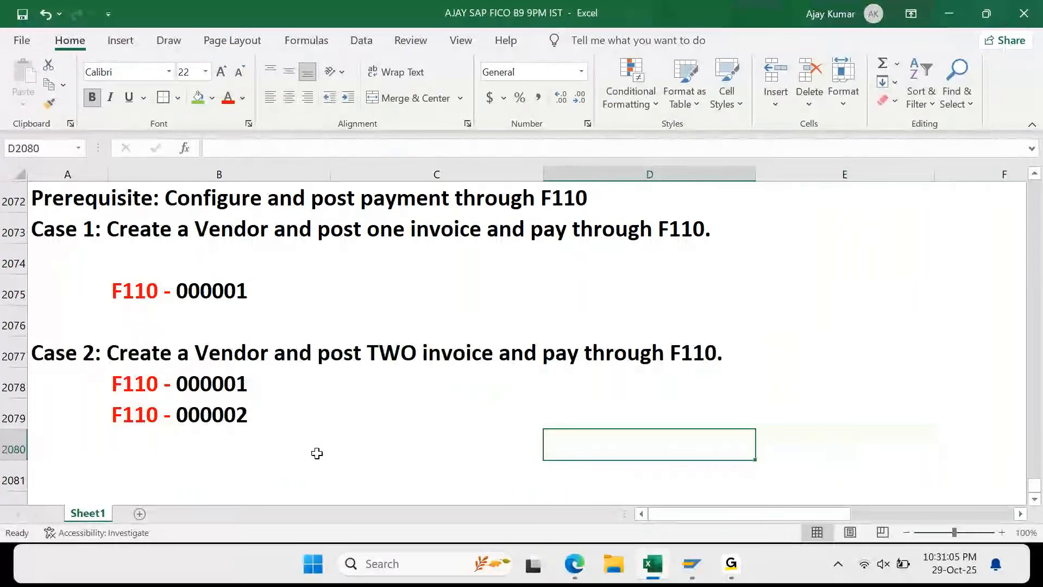
# Enter the heading "Ex.Rate Differences:" in cell A2083, below the F110 case notes
pyautogui.press('Down')
pyautogui.press('Left')
pyautogui.press('Left')
pyautogui.press('Left')
pyautogui.press('Down')
pyautogui.press('Down')
pyautogui.press('Down')
pyautogui.press('Down')
pyautogui.press('Down')
pyautogui.press('Down')
pyautogui.press('Down')
pyautogui.press('Down')
pyautogui.press('Down')
pyautogui.press('Down')
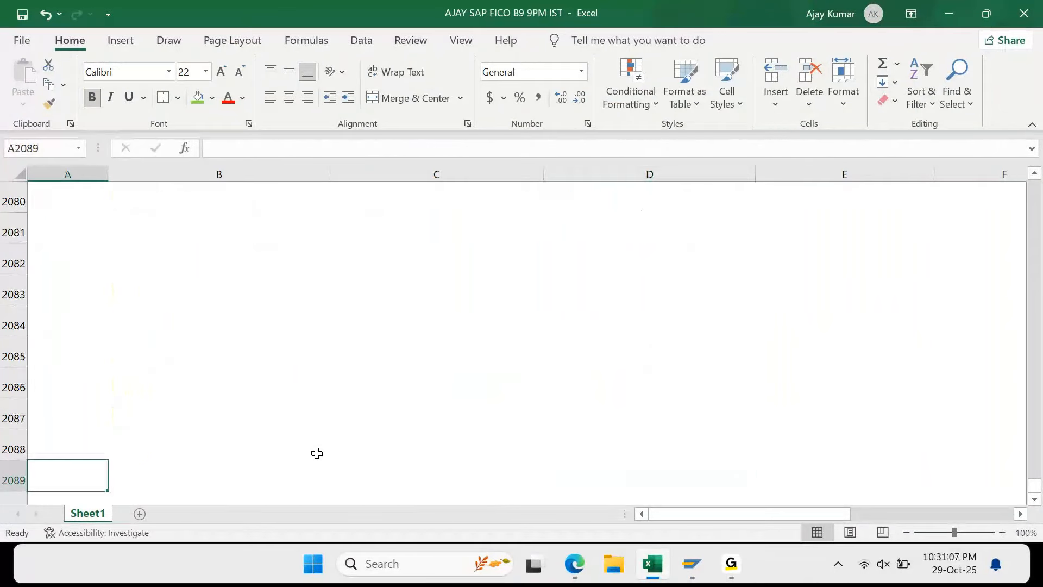
pyautogui.press('Up')
pyautogui.press('Up')
pyautogui.press('Up')
pyautogui.press('Up')
pyautogui.press('Up')
pyautogui.press('Up')
pyautogui.press('Up')
pyautogui.press('Up')
pyautogui.write('Ex.')
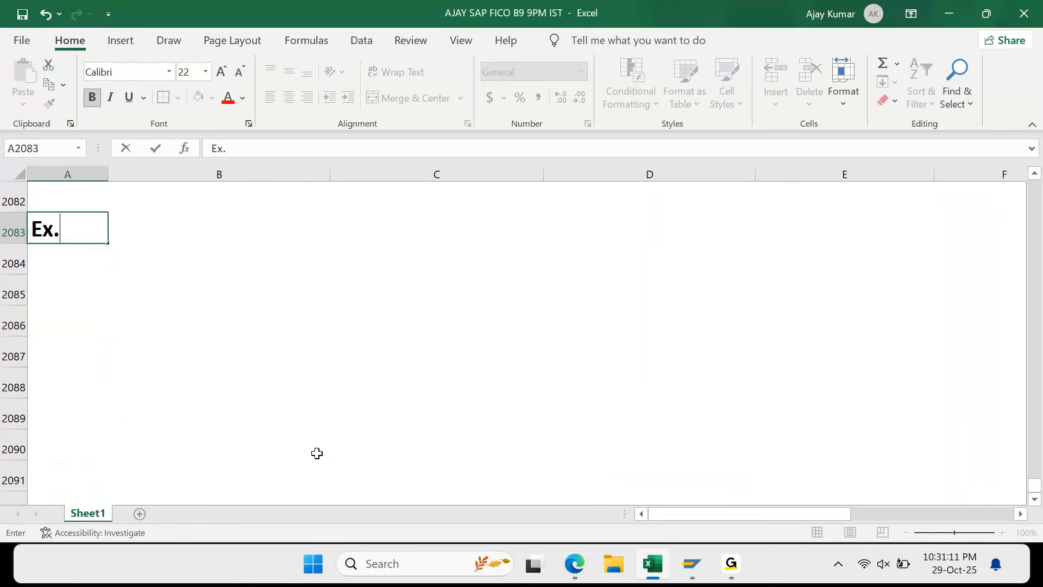
pyautogui.write('Rate Differences')
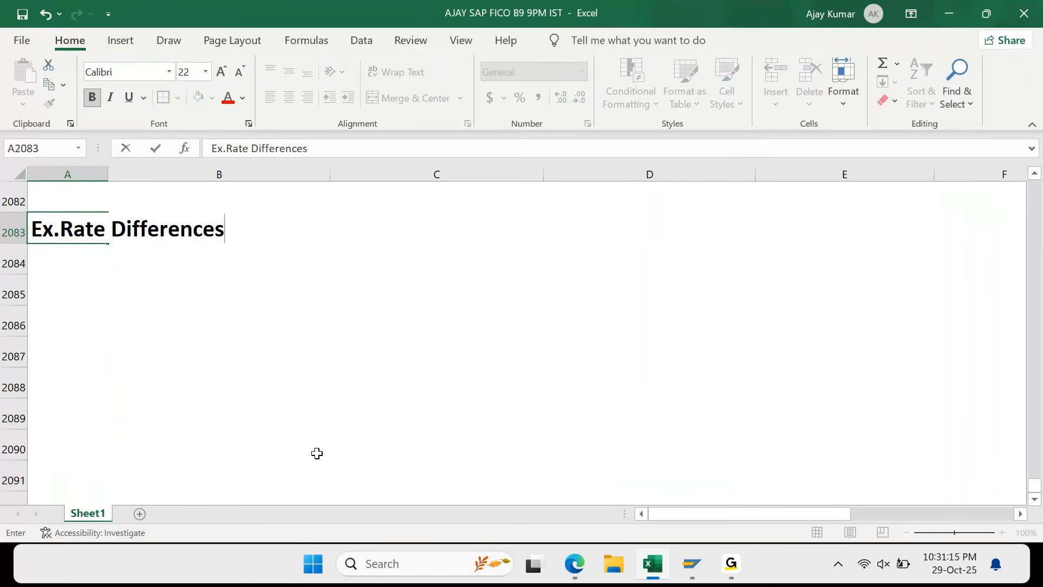
pyautogui.write(':')
pyautogui.press('Return')
# Shade the heading cells A2083:B2083 with a light blue fill colour
pyautogui.press('Up')
pyautogui.hotkey('shift', 'Right')
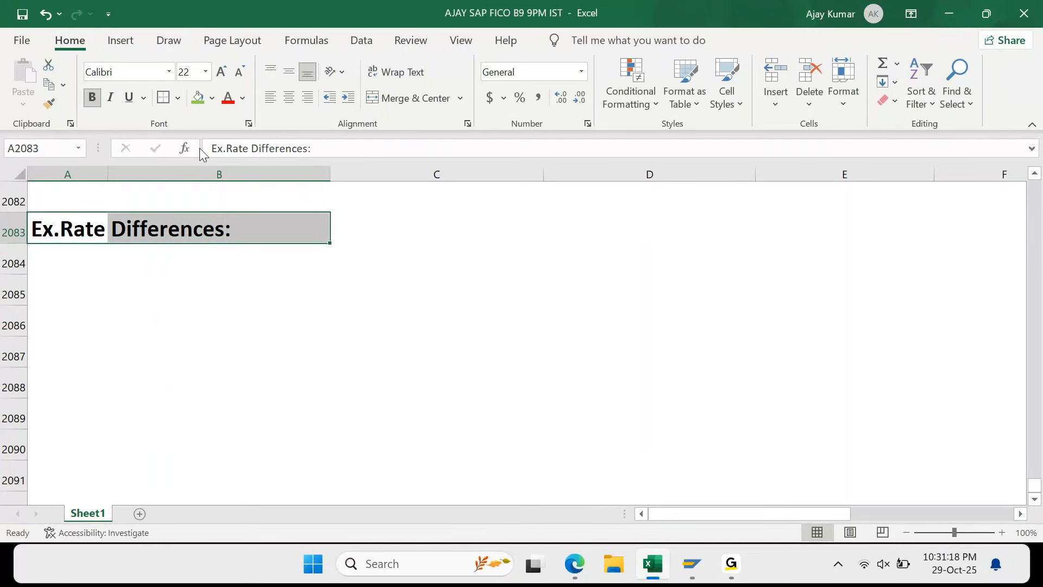
pyautogui.click(211, 98)
pyautogui.click(254, 173)
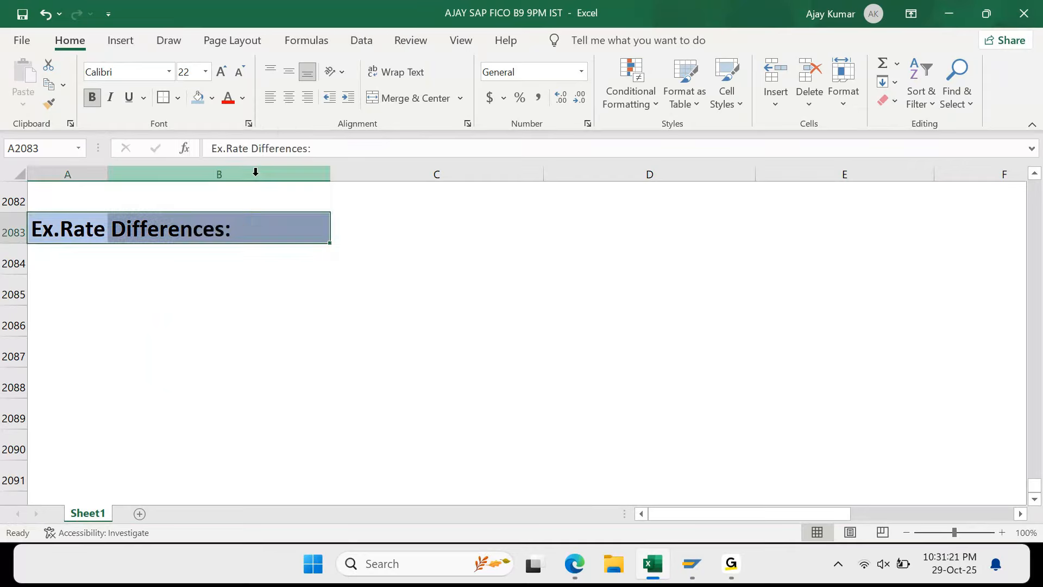
# Enter "1. LC to GC" in A2084 and "Ex.Rate Diff" beside it in C2084
pyautogui.press('Down')
pyautogui.write('1. LC to ')
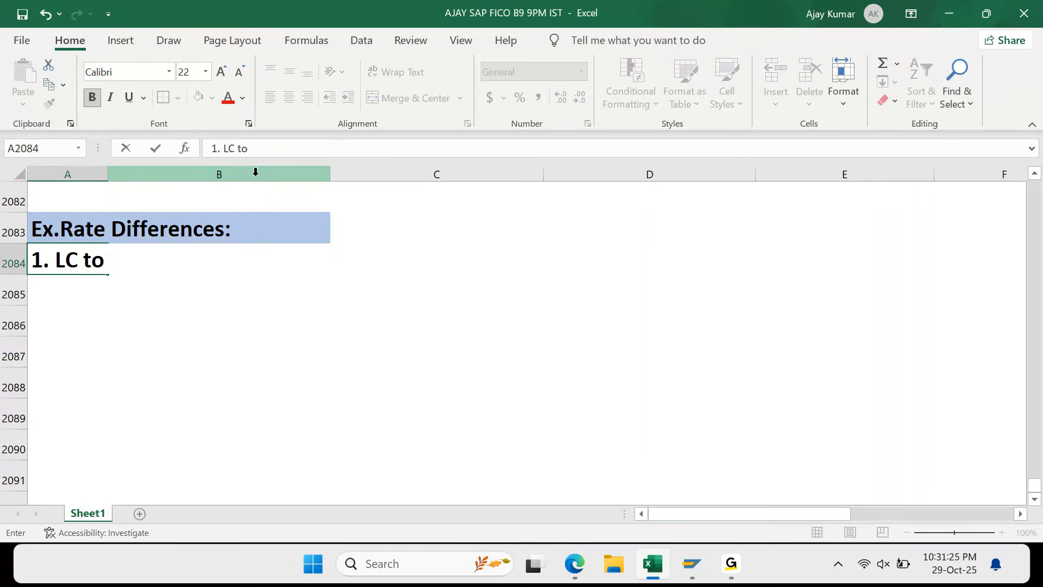
pyautogui.write('GC')
pyautogui.hotkey('ctrl', 'Return')
pyautogui.press('Right')
pyautogui.press('Right')
pyautogui.write('Ex.Rate Dif')
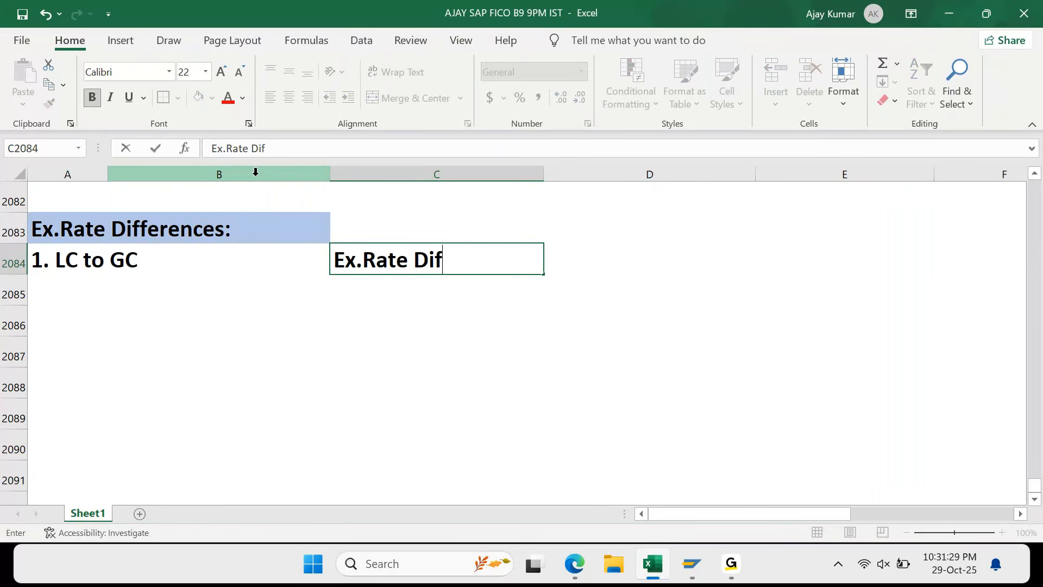
pyautogui.write('f')
pyautogui.press('Return')
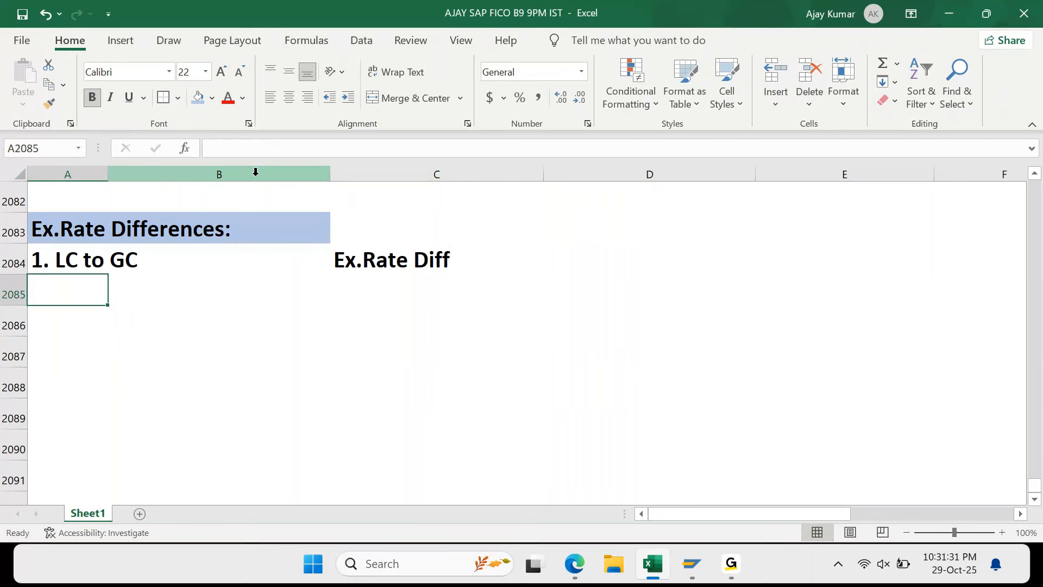
pyautogui.write('2.')
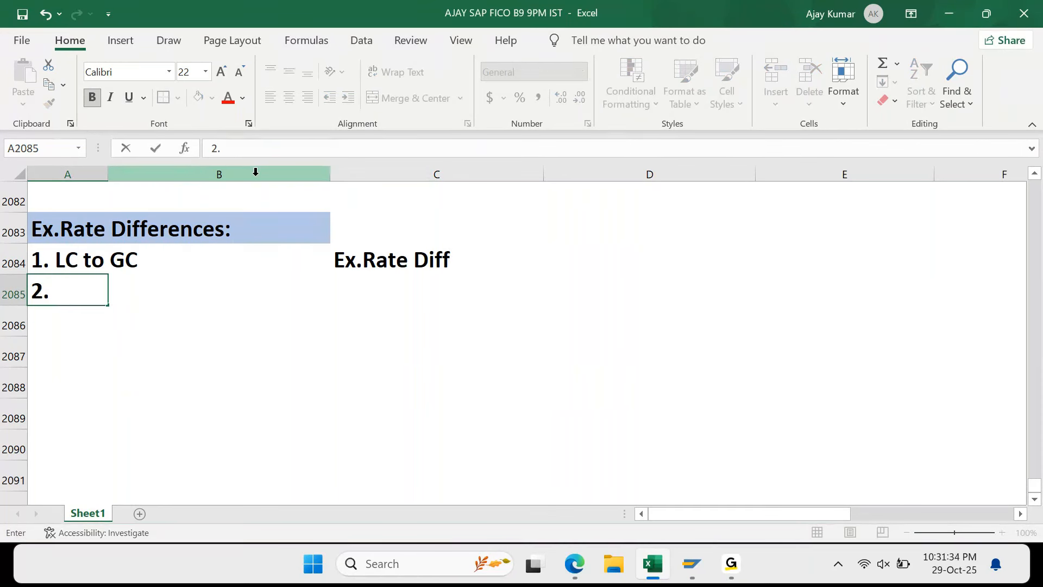
pyautogui.write('GC')
pyautogui.press('Escape')
# Correct the first list entry in A2084 to read "1. LC to FC"
pyautogui.press('Up')
pyautogui.press('F2')
pyautogui.press('Left')
pyautogui.press('Left')
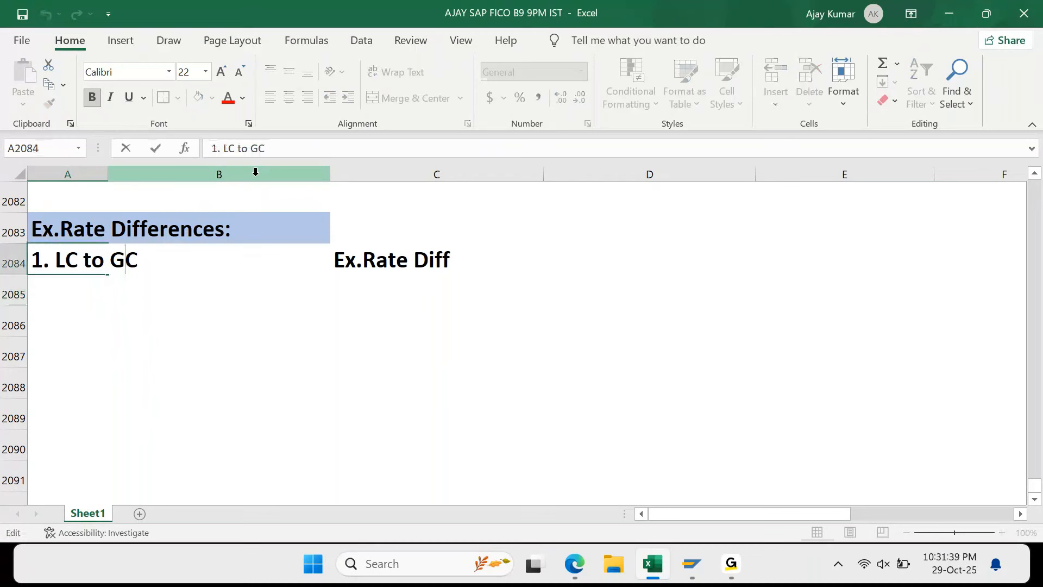
pyautogui.press('Delete')
pyautogui.write('F')
pyautogui.press('Return')
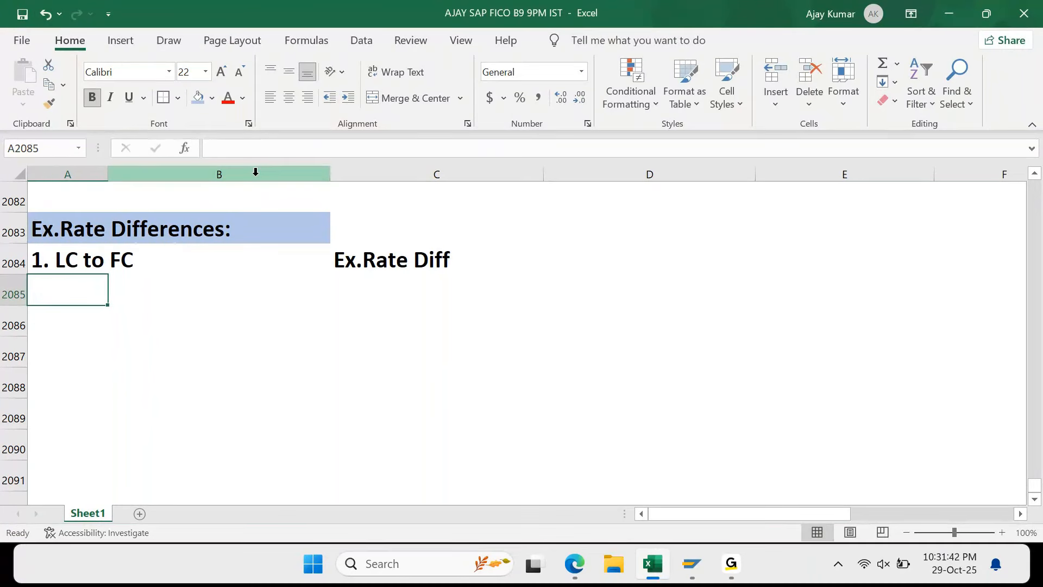
# Enter "2. FC to LC" in A2085 and copy "Ex.Rate Diff" from the cell above into C2085
pyautogui.write('2. F')
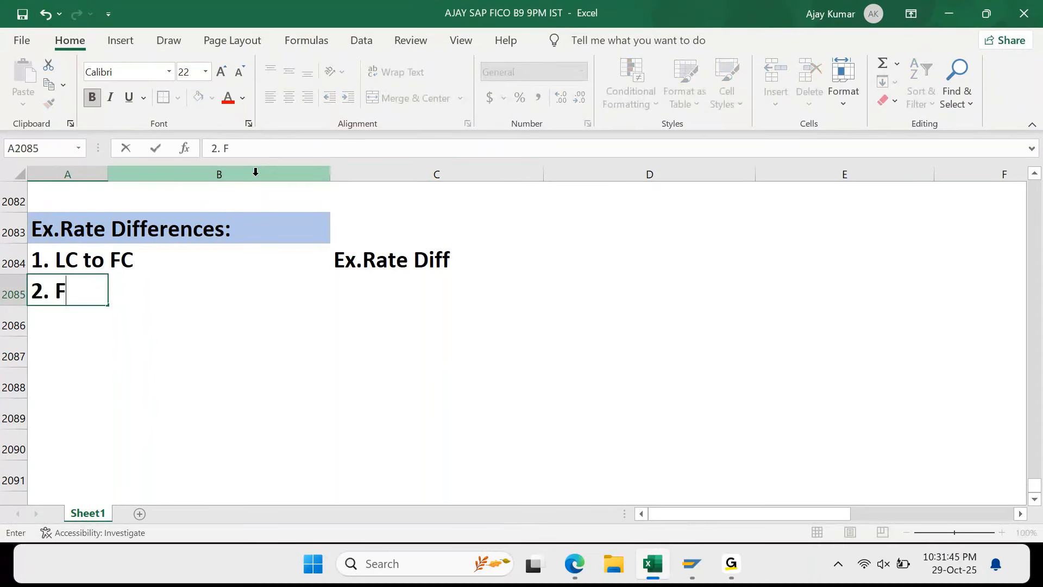
pyautogui.write('C to LC')
pyautogui.press('Tab')
pyautogui.press('Tab')
pyautogui.hotkey('ctrl', 'd')
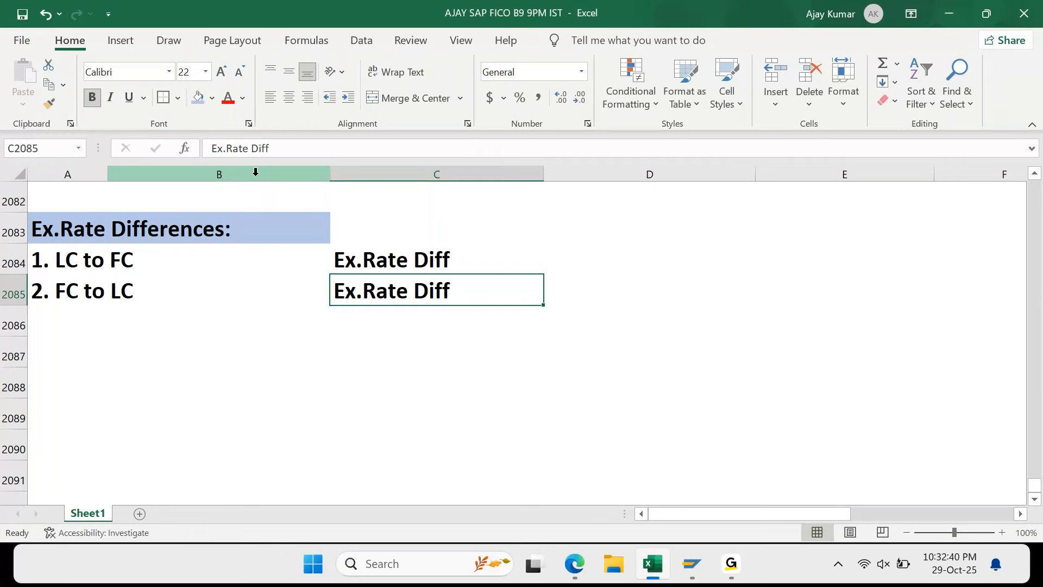
pyautogui.press('Home')
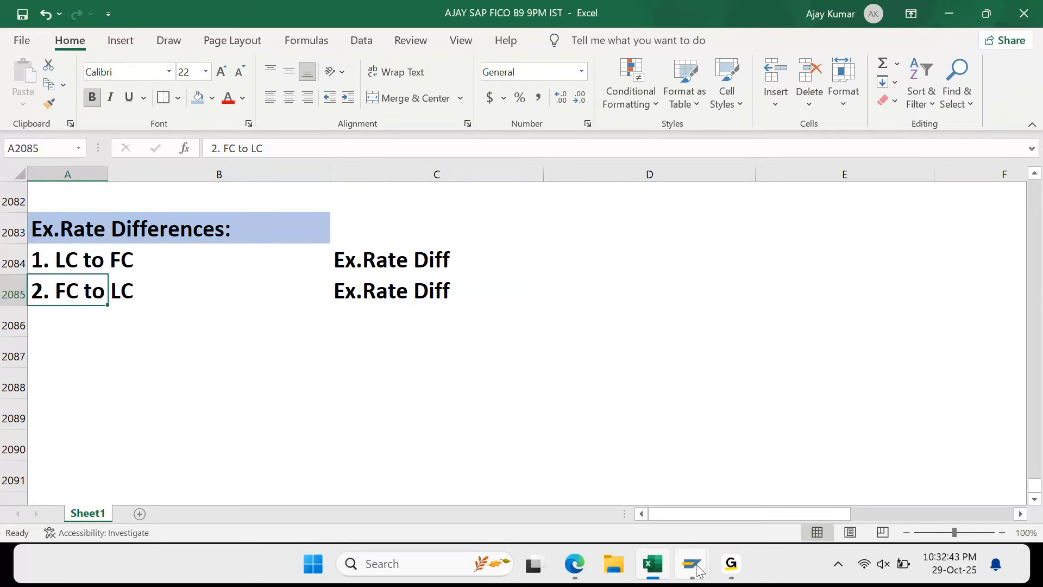
# Switch to SAP, review CG69's No Exchange Rate Differences setting, reread its full help text and close the help
pyautogui.moveTo(701, 577)
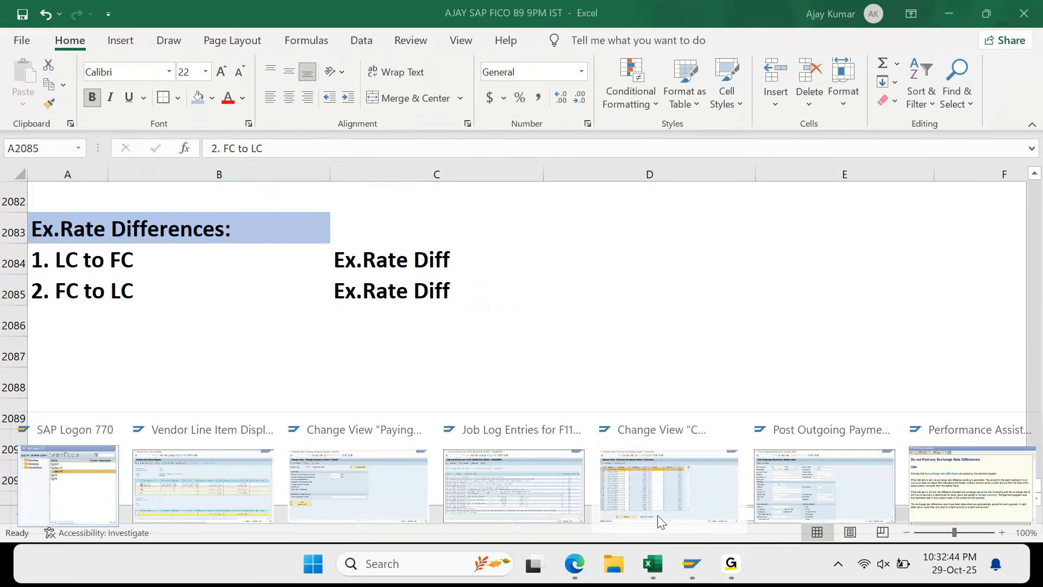
pyautogui.moveTo(375, 526)
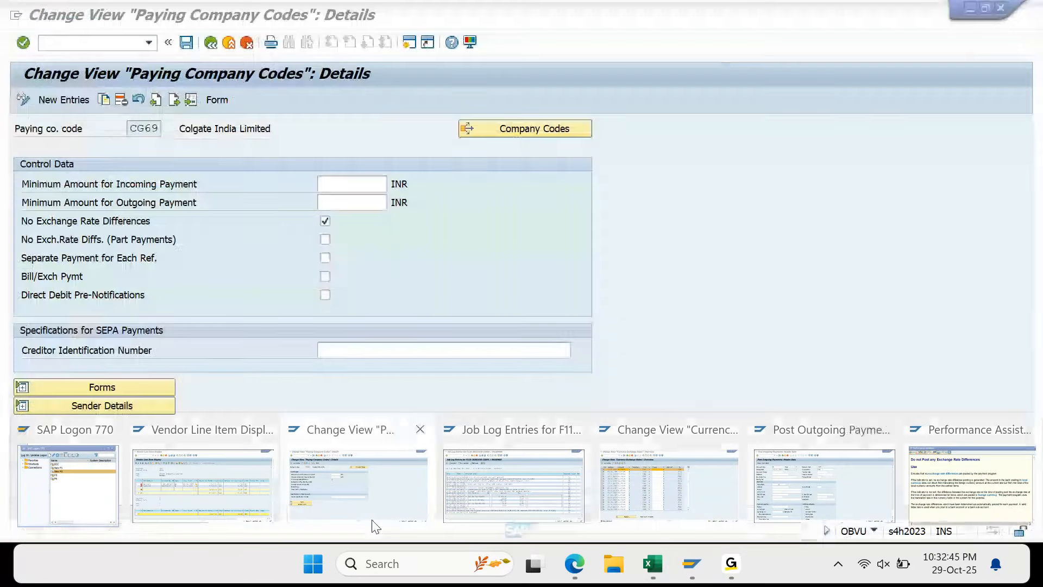
pyautogui.click(314, 493)
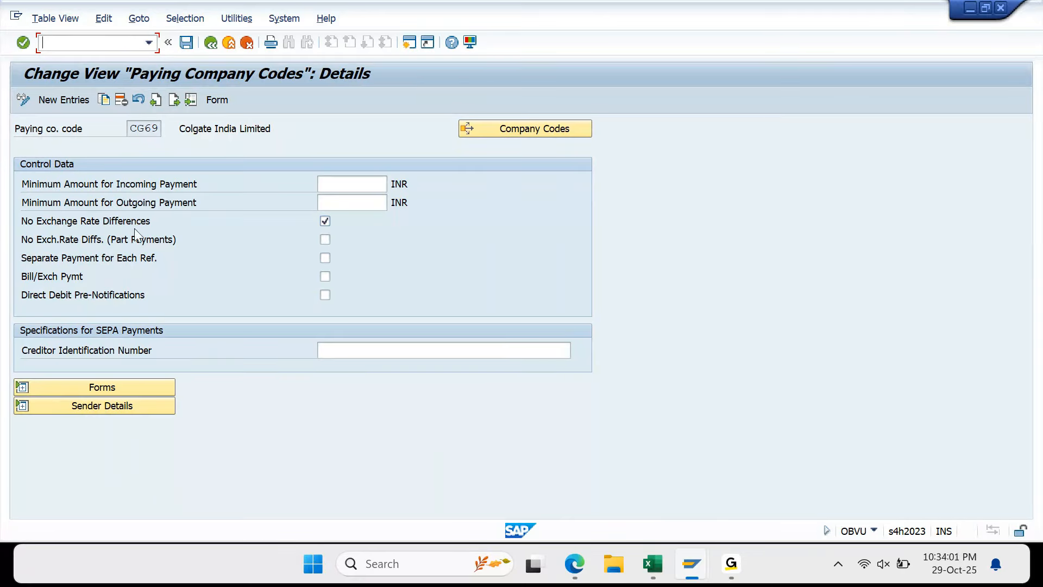
pyautogui.click(693, 579)
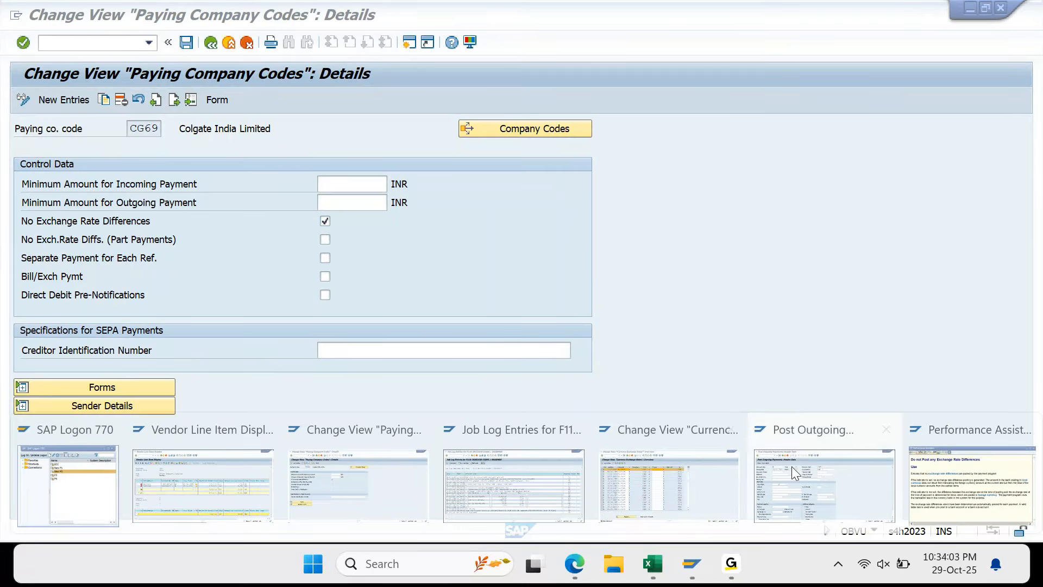
pyautogui.click(946, 499)
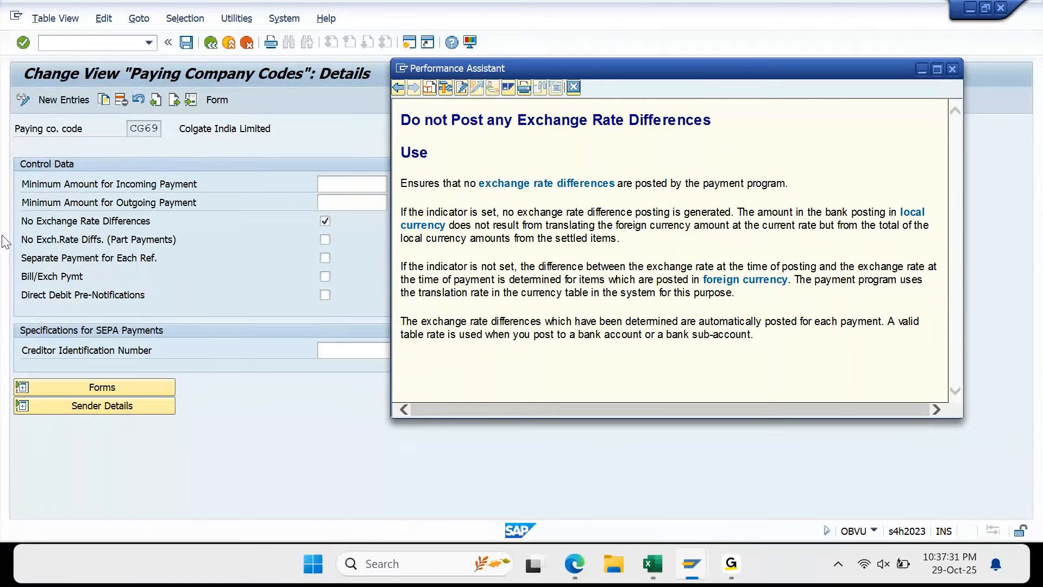
pyautogui.moveTo(402, 183); pyautogui.dragTo(831, 341)
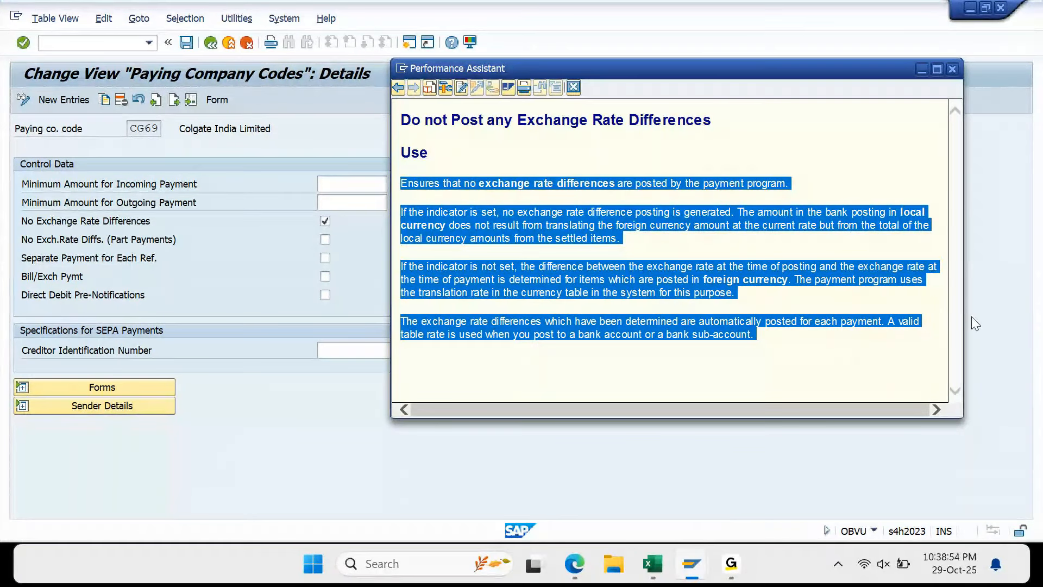
pyautogui.click(479, 218)
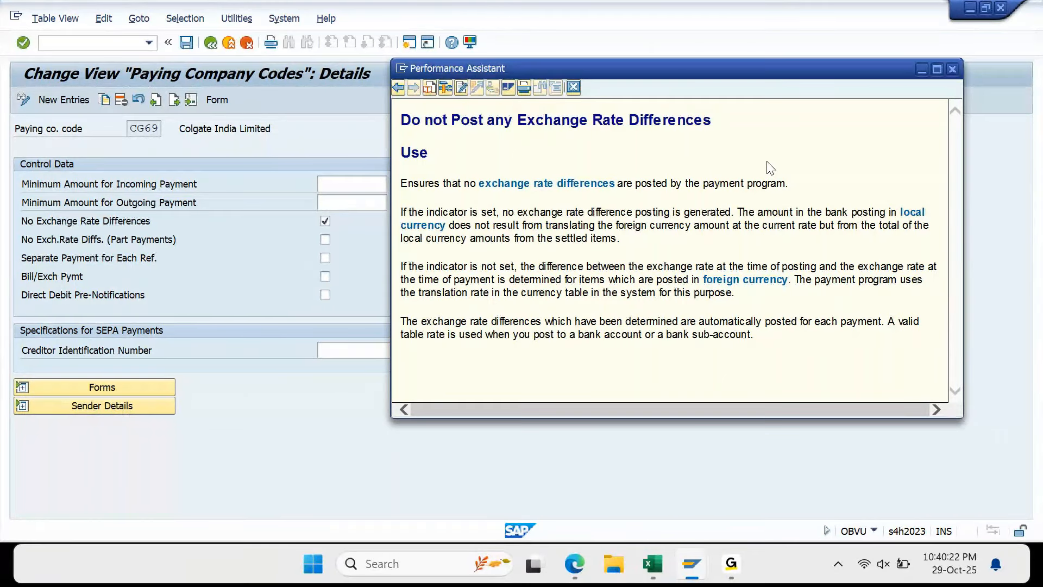
pyautogui.click(952, 69)
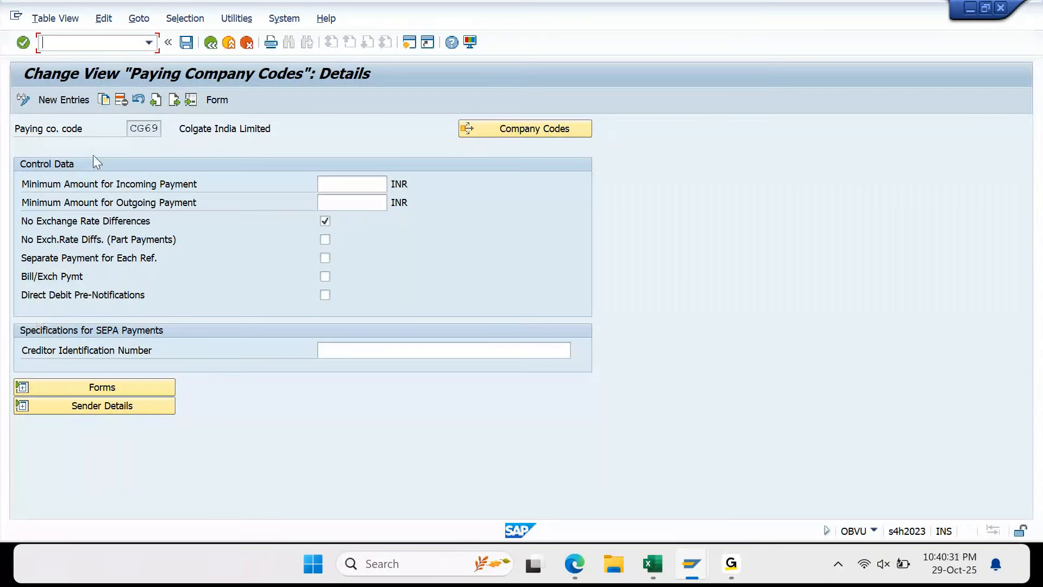
# Examine the company code details of CG69's payment method C (Cheque), then go back to the overview and return to Excel
pyautogui.click(211, 42)
pyautogui.click(211, 42)
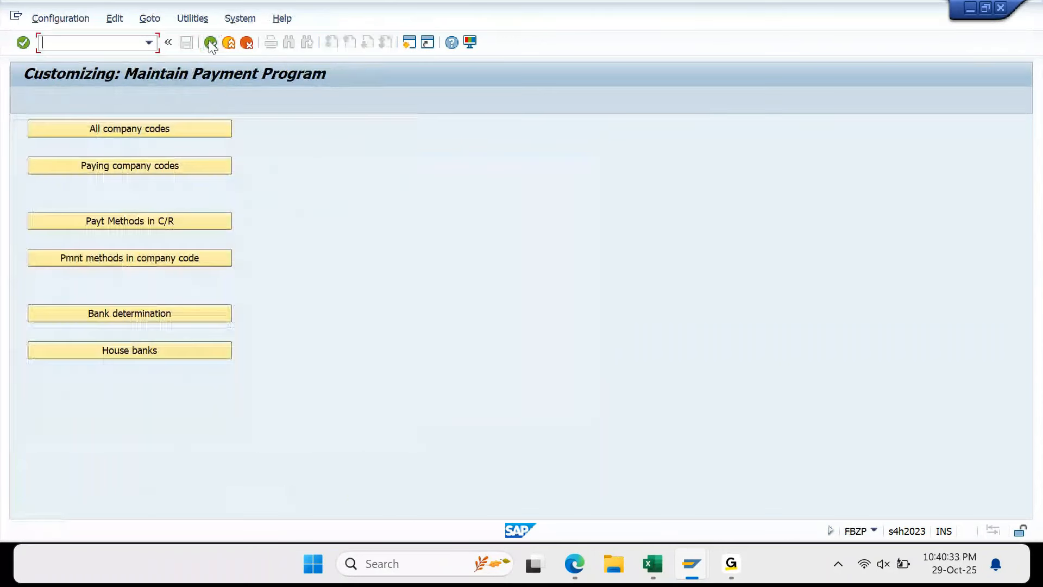
pyautogui.click(109, 258)
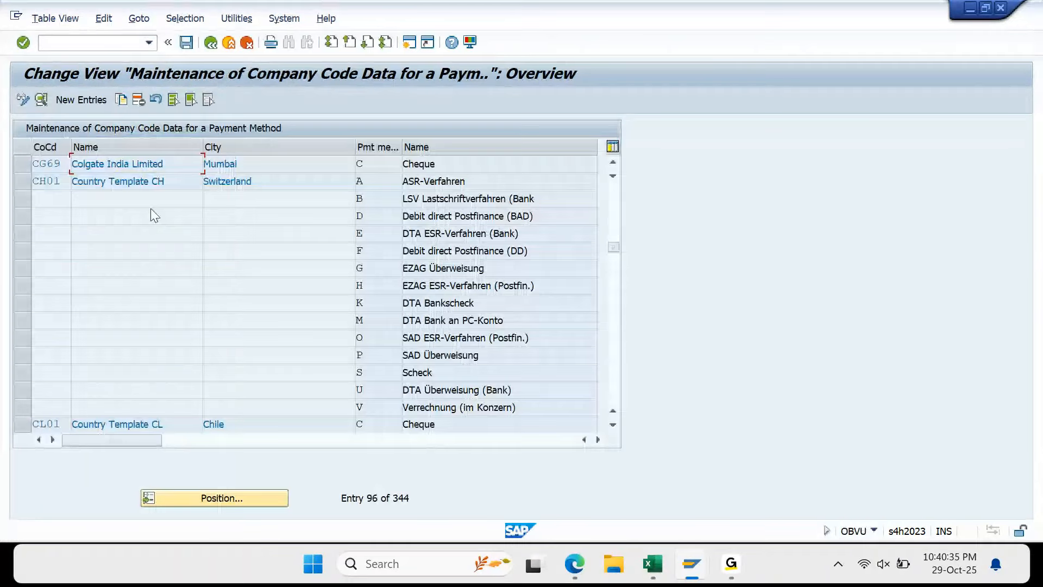
pyautogui.doubleClick(134, 169)
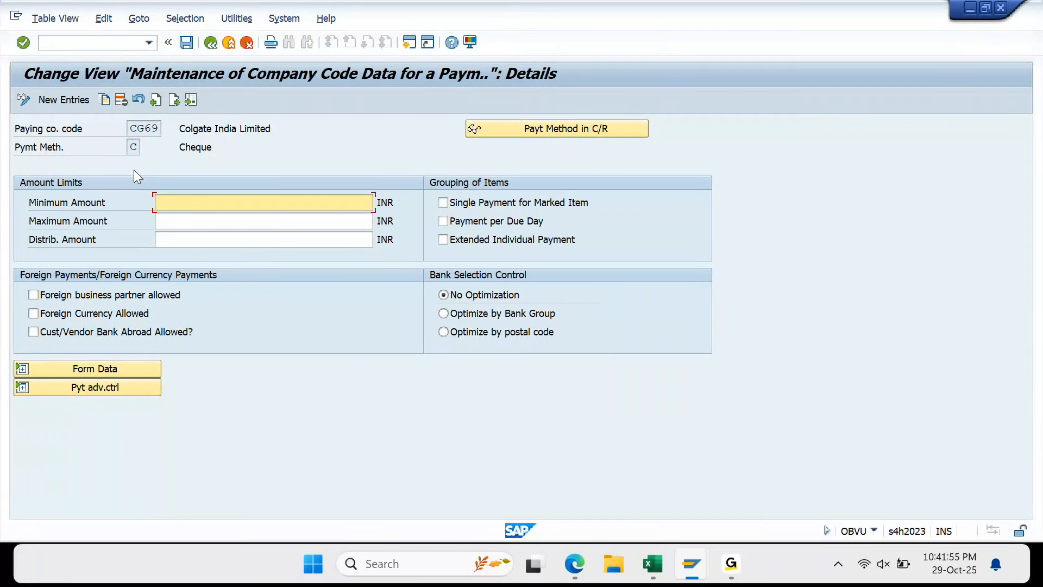
pyautogui.press('F3')
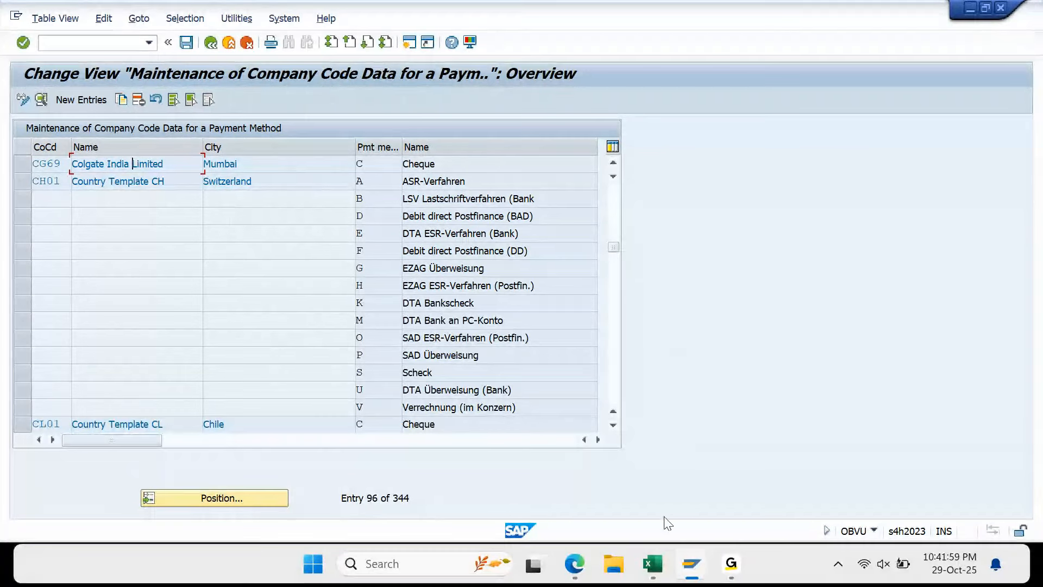
pyautogui.click(668, 572)
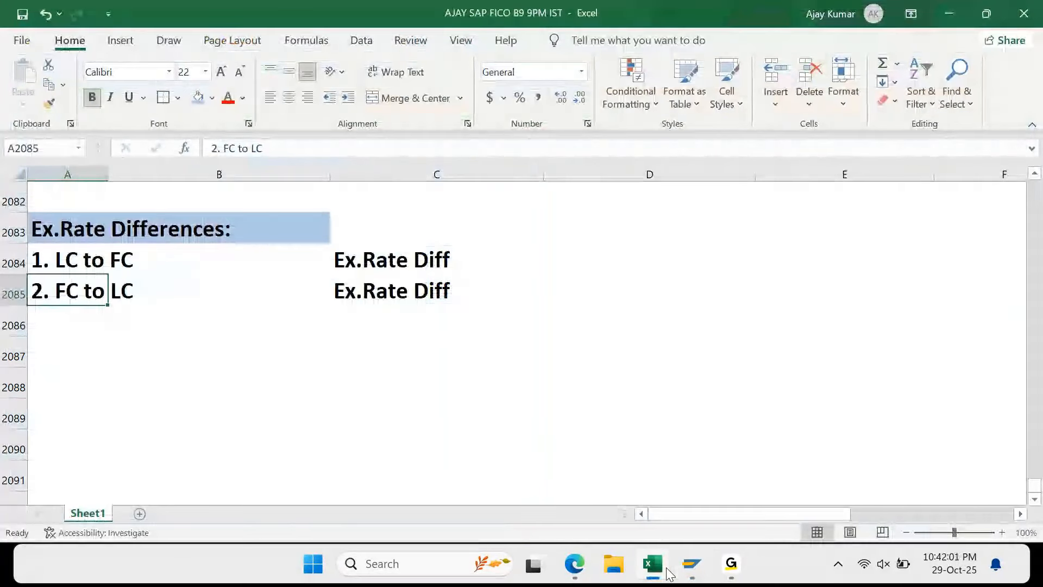